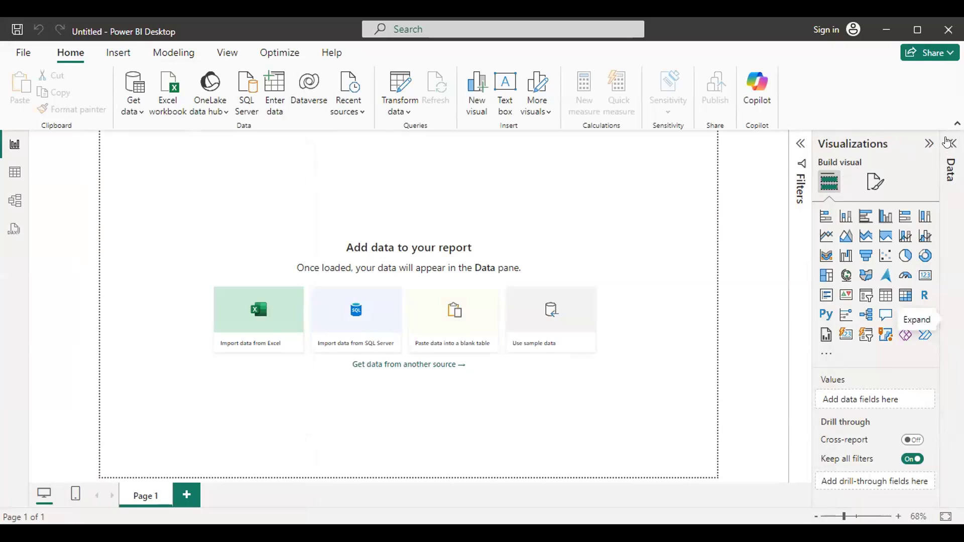
# Step: Import the 240829 OSS Tennet - TOPSIDE Prog Calc workbook from the Training Power BI folder in Documents and bring up its sheet list
pyautogui.click(947, 142)
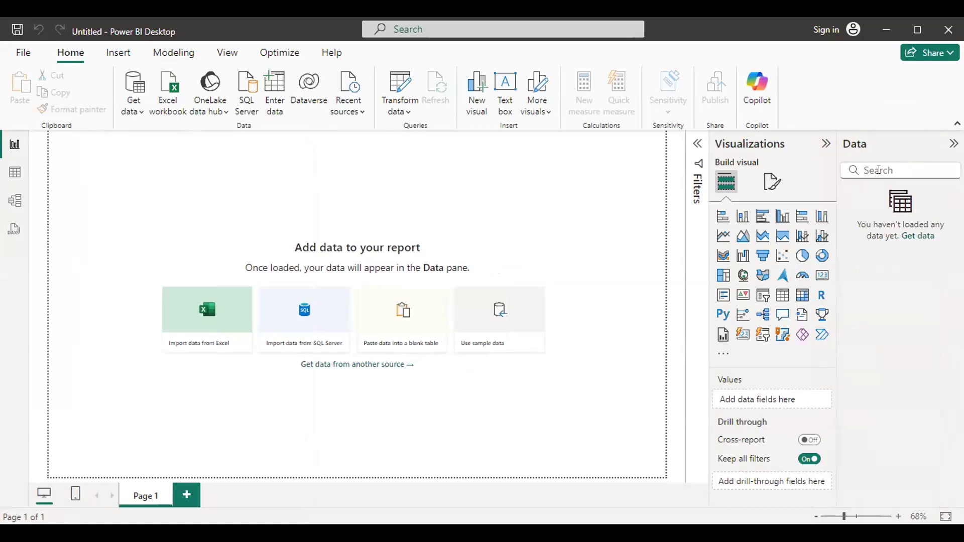
pyautogui.click(162, 85)
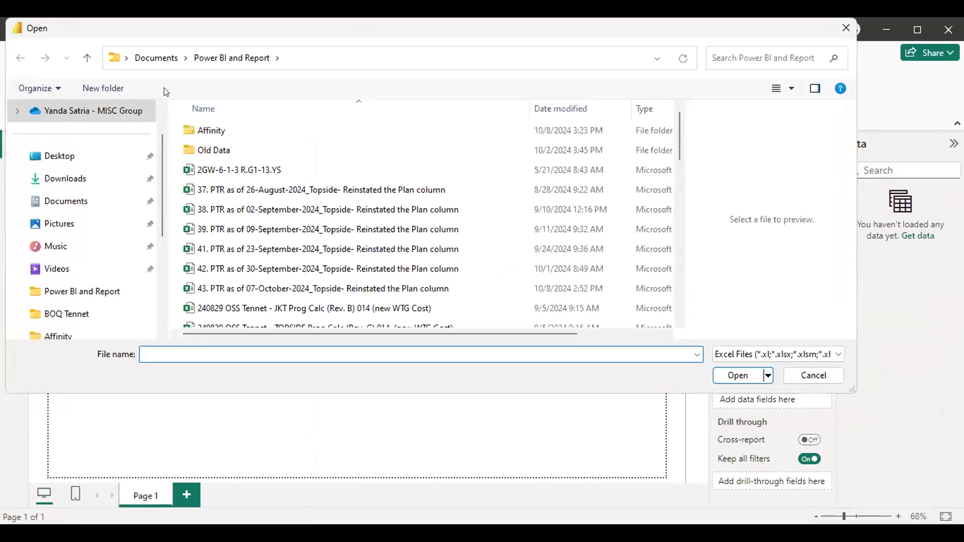
pyautogui.click(88, 202)
pyautogui.scroll(-3, 274, 258)
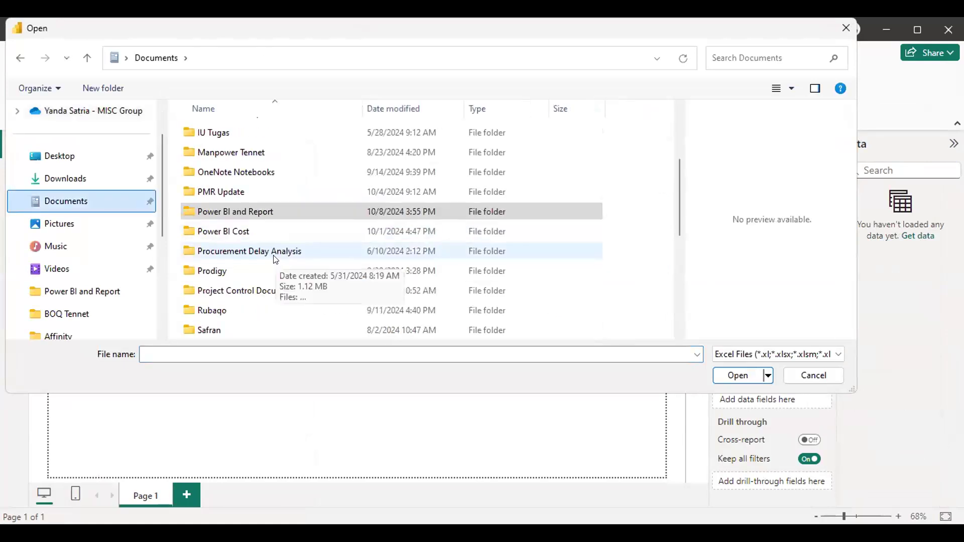
pyautogui.doubleClick(286, 284)
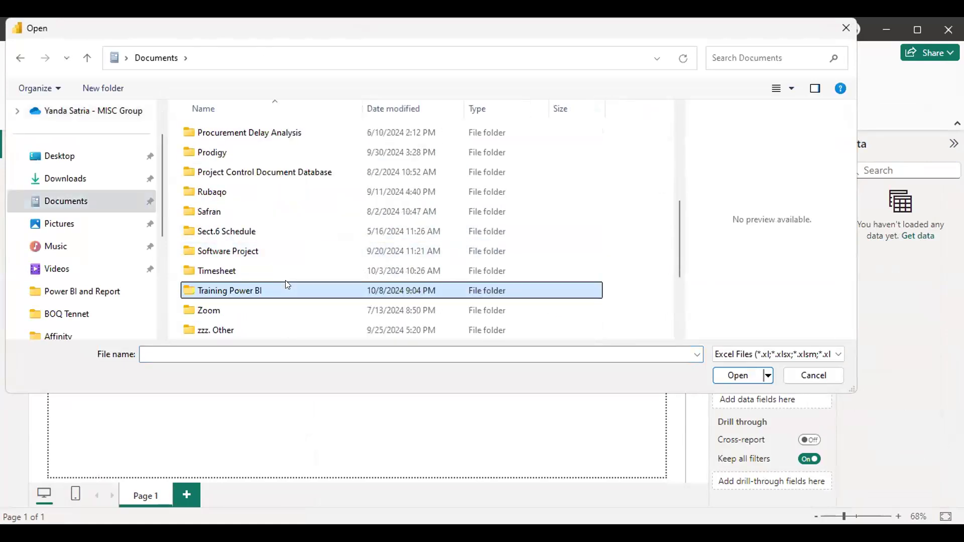
pyautogui.click(733, 372)
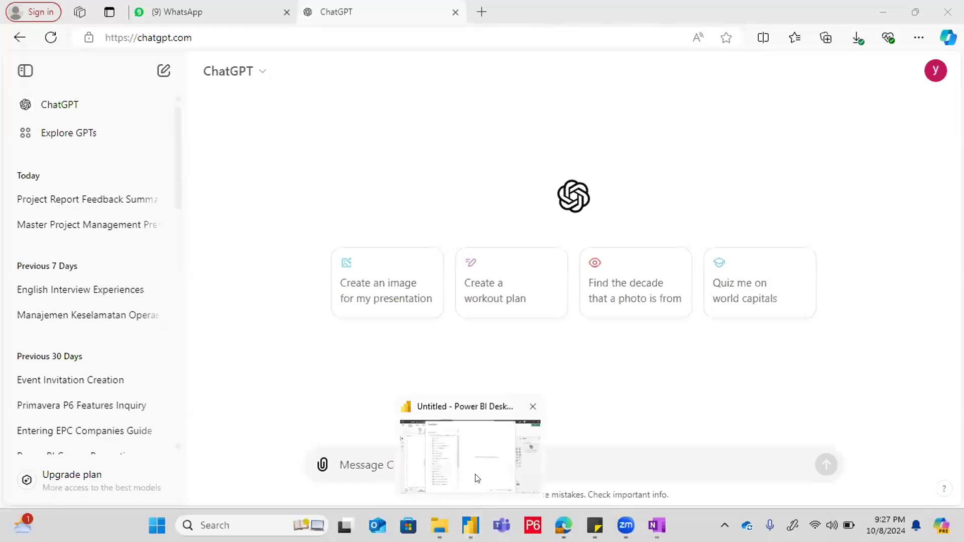
pyautogui.click(475, 477)
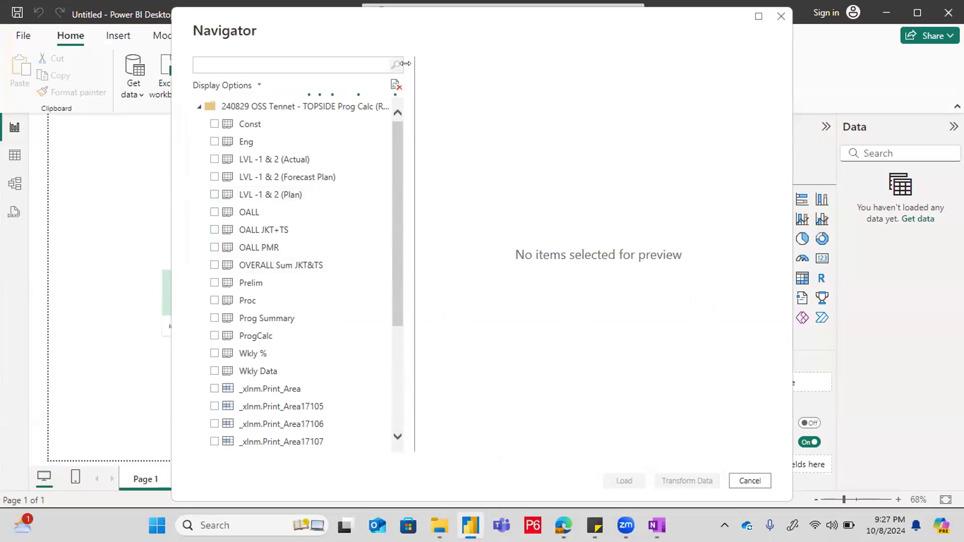
pyautogui.moveTo(397, 253); pyautogui.dragTo(398, 203)
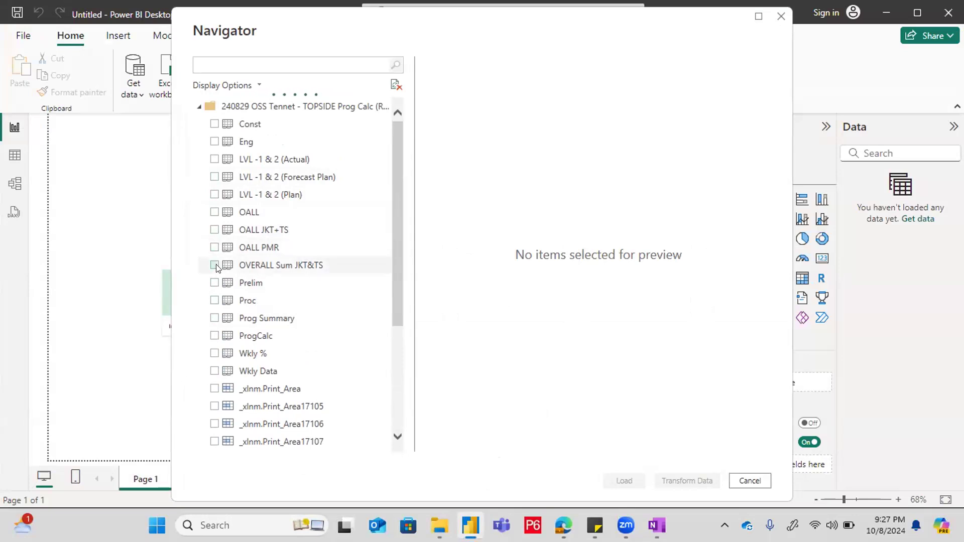
# Step: Switch to File Explorer and open the Training Power BI folder in Documents
pyautogui.click(440, 525)
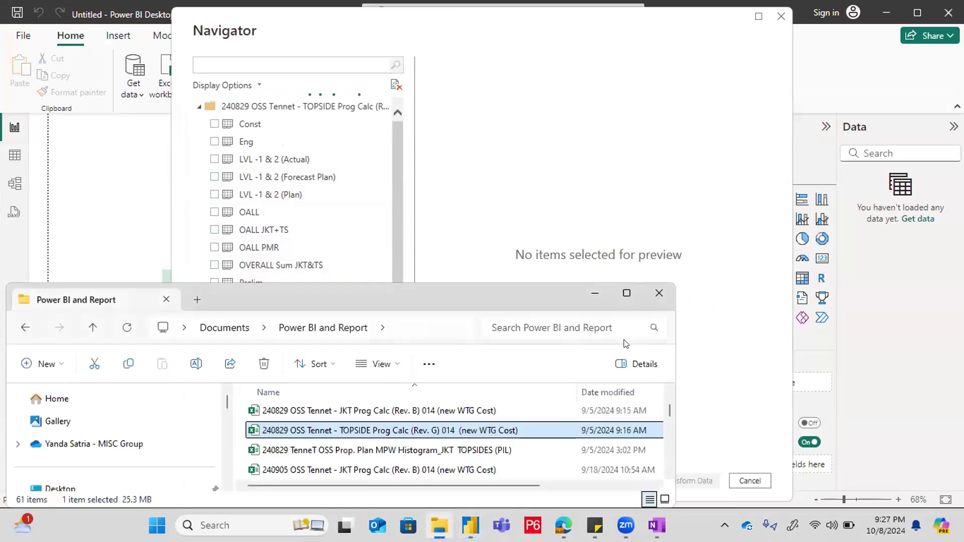
pyautogui.click(626, 293)
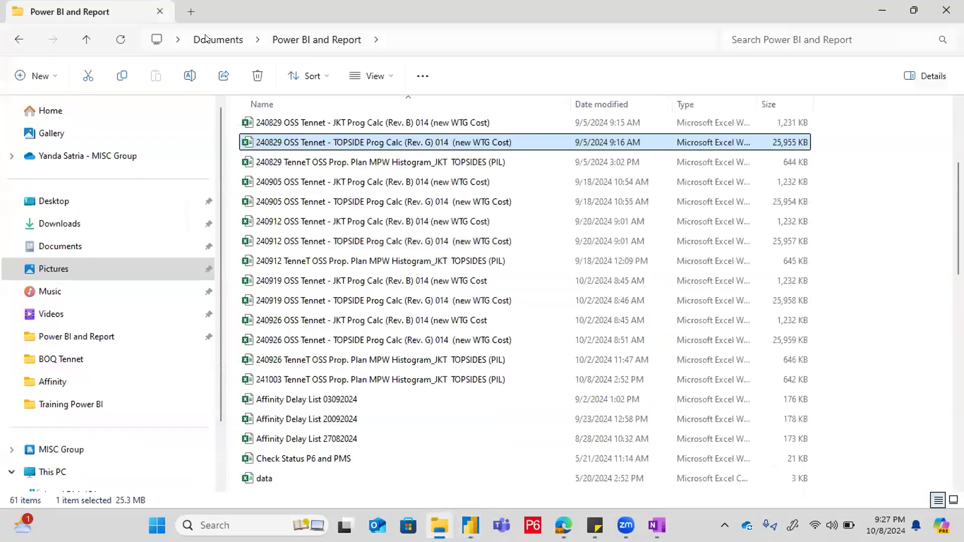
pyautogui.click(218, 41)
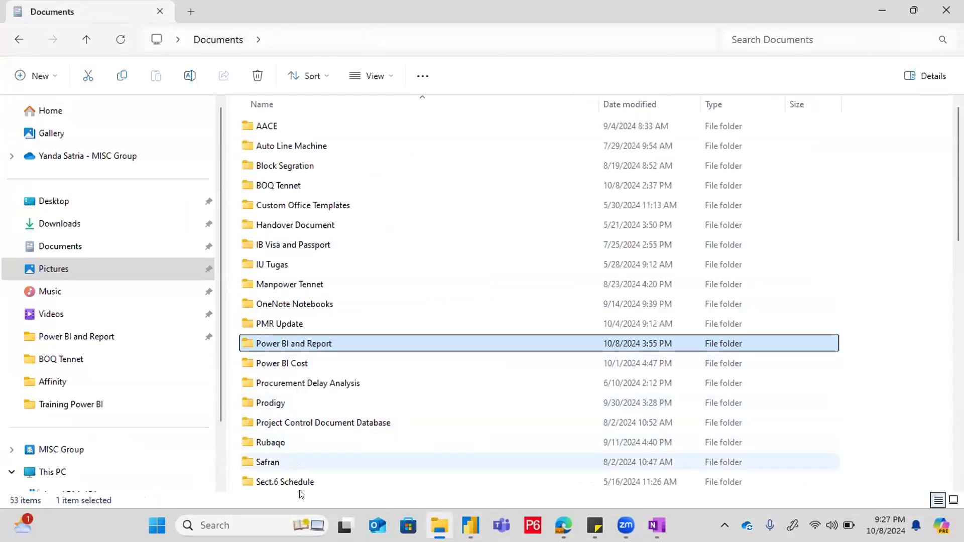
pyautogui.scroll(-1, 307, 425)
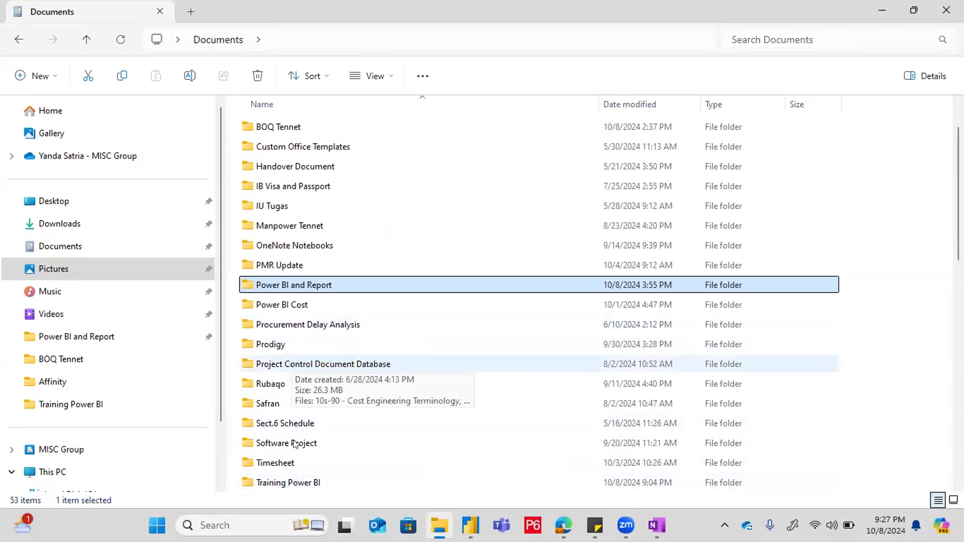
pyautogui.click(288, 482)
pyautogui.press('Return')
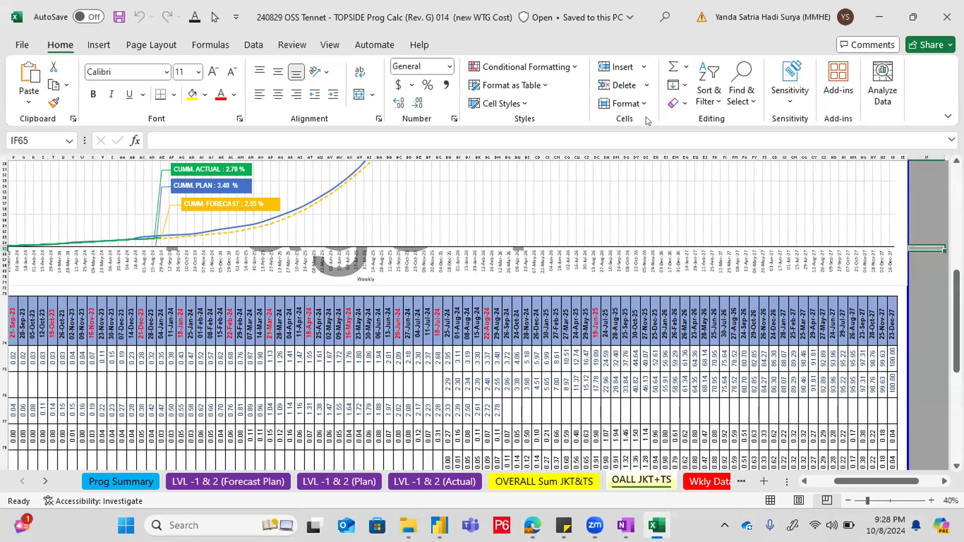
# Step: Review the Prog Summary, LVL -1 & 2 (Forecast Plan, Plan and Actual) and OVERALL Sum JKT&TS sheets of the TOPSIDE workbook
pyautogui.moveTo(859, 480); pyautogui.dragTo(835, 481)
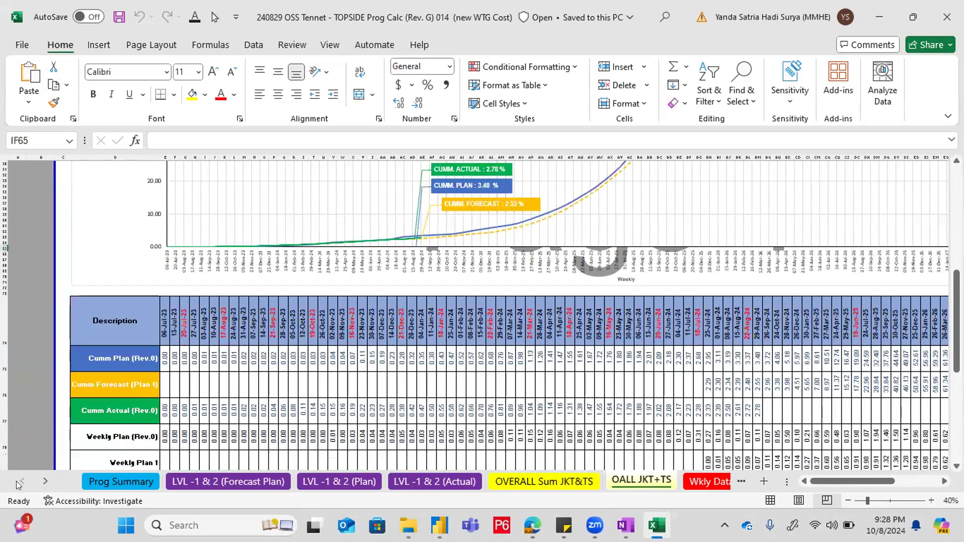
pyautogui.click(116, 500)
pyautogui.click(122, 482)
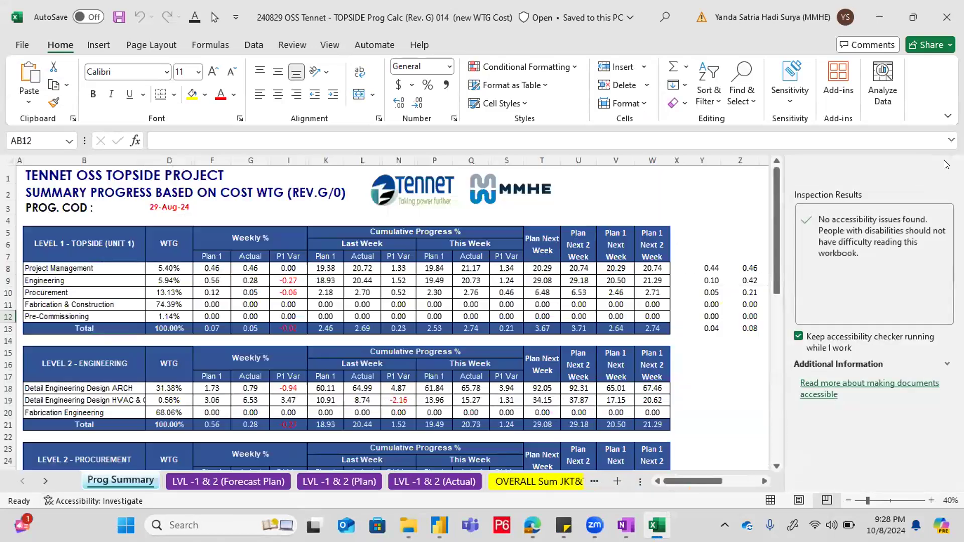
pyautogui.click(944, 170)
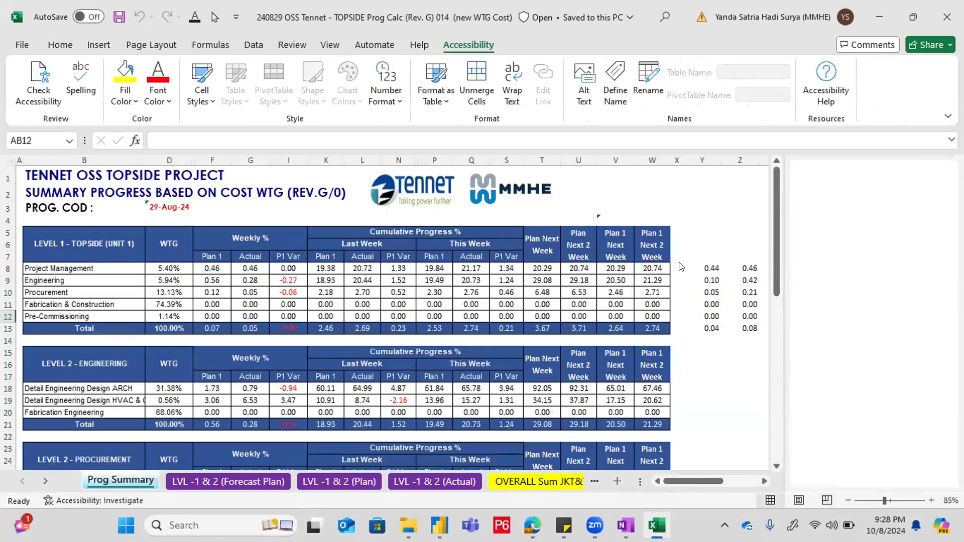
pyautogui.click(201, 482)
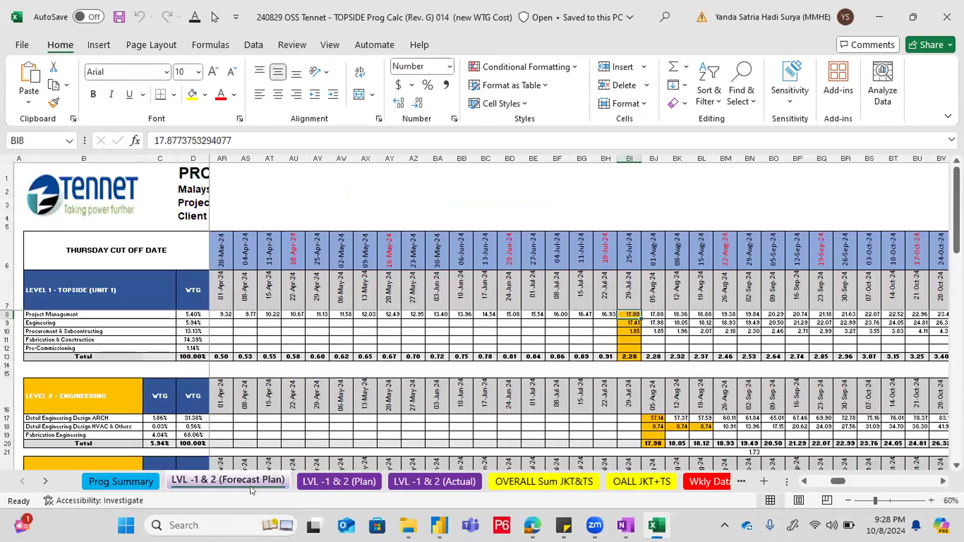
pyautogui.click(339, 481)
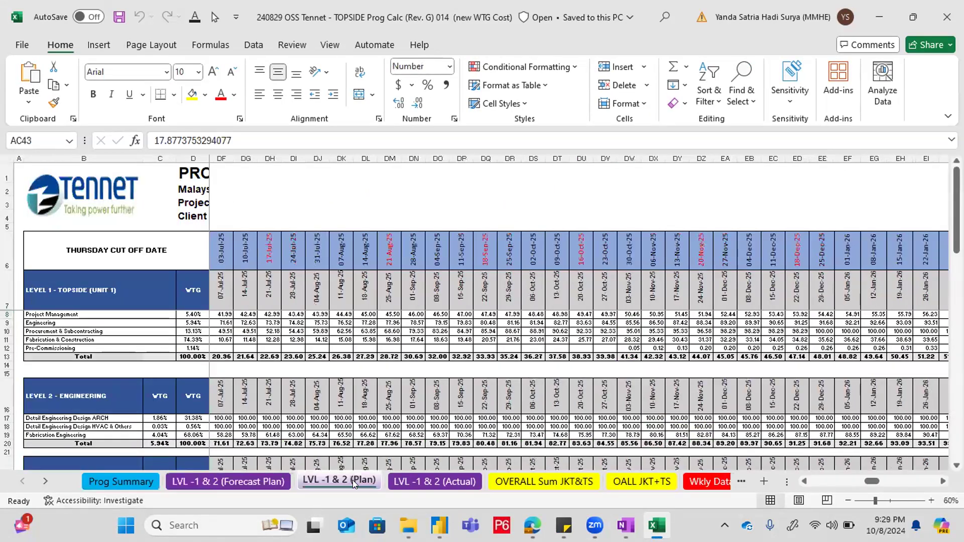
pyautogui.click(434, 482)
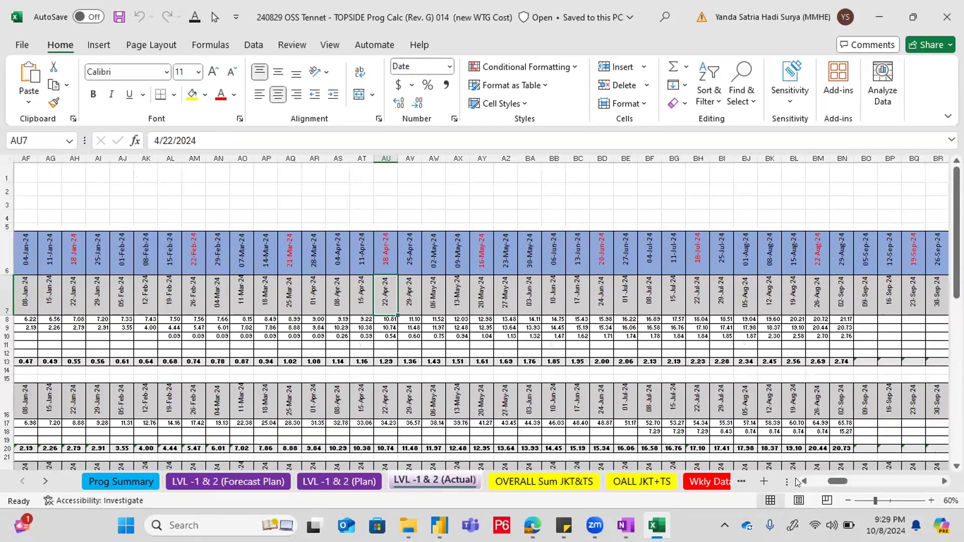
pyautogui.moveTo(837, 481); pyautogui.dragTo(746, 481)
pyautogui.click(522, 482)
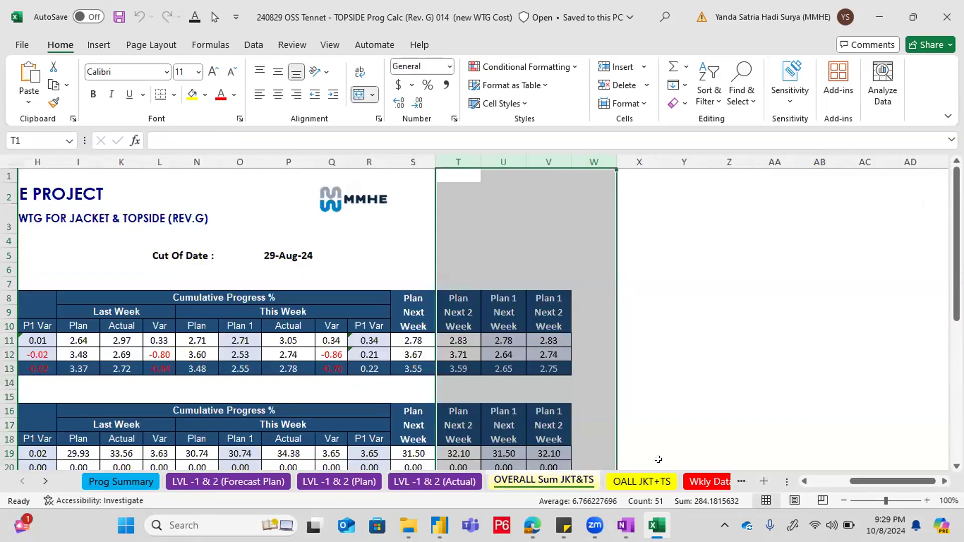
# Step: Examine the weekly progress table on the OALL JKT+TS sheet, from the Description header down to the Weekly VAR row
pyautogui.click(622, 481)
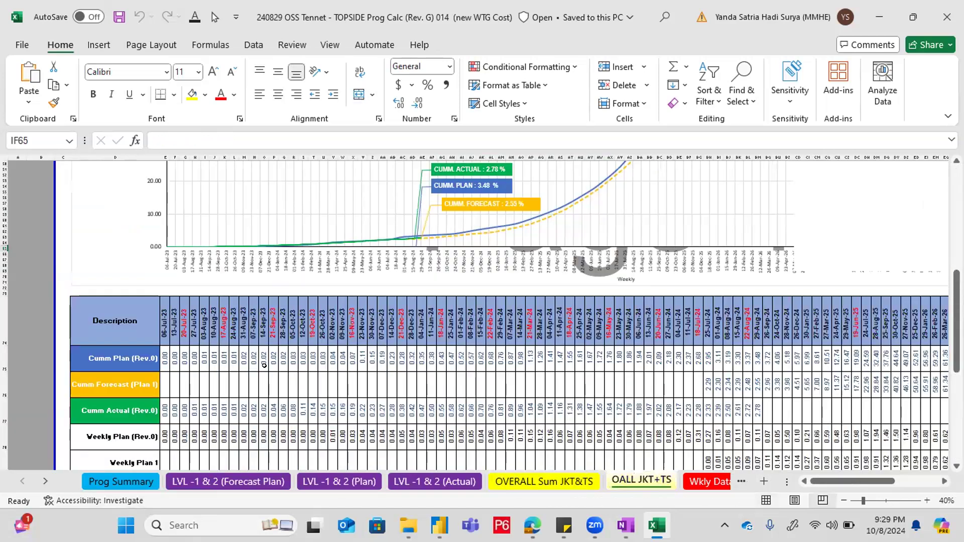
pyautogui.scroll(1, 369, 388)
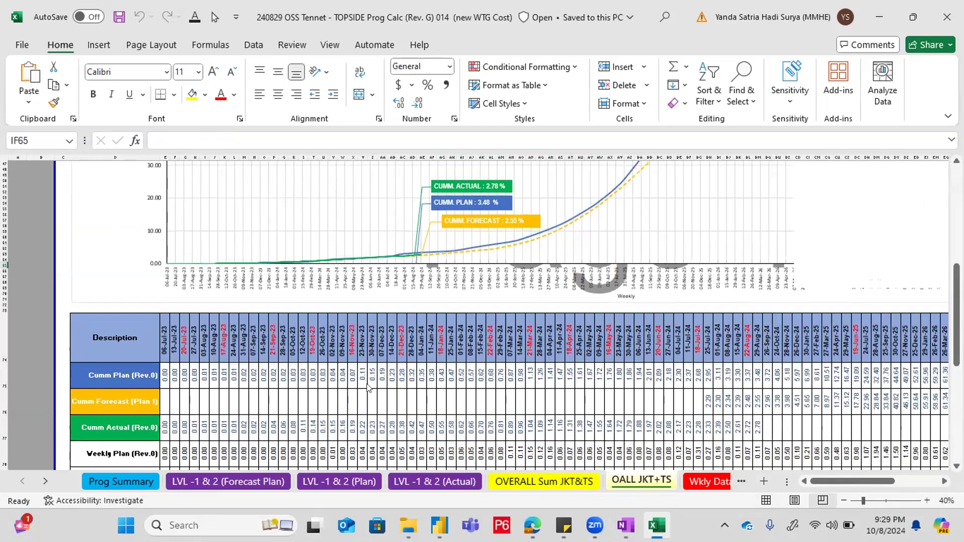
pyautogui.scroll(-4, 24, 254)
pyautogui.click(14, 268)
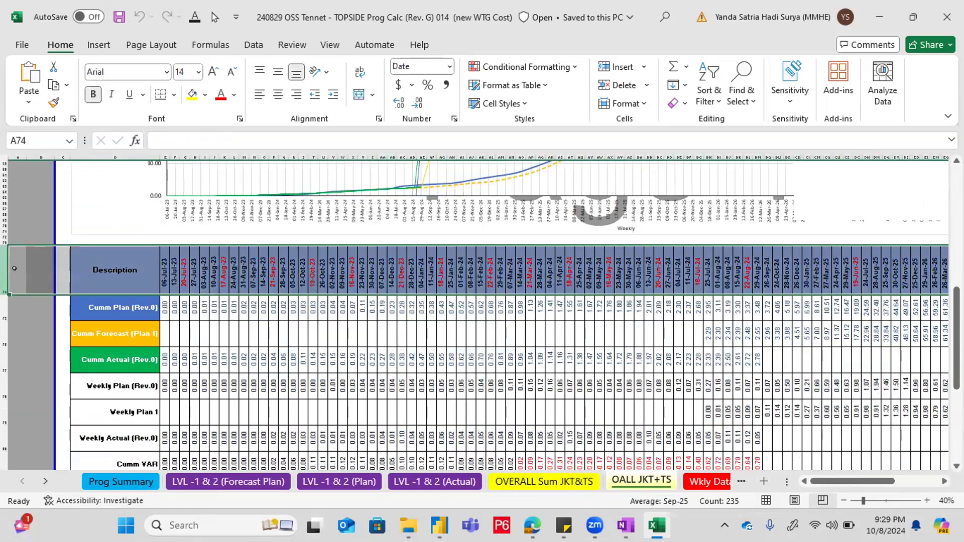
pyautogui.scroll(-4, 48, 416)
pyautogui.keyDown('shift'); pyautogui.click(6, 423); pyautogui.keyUp('shift')
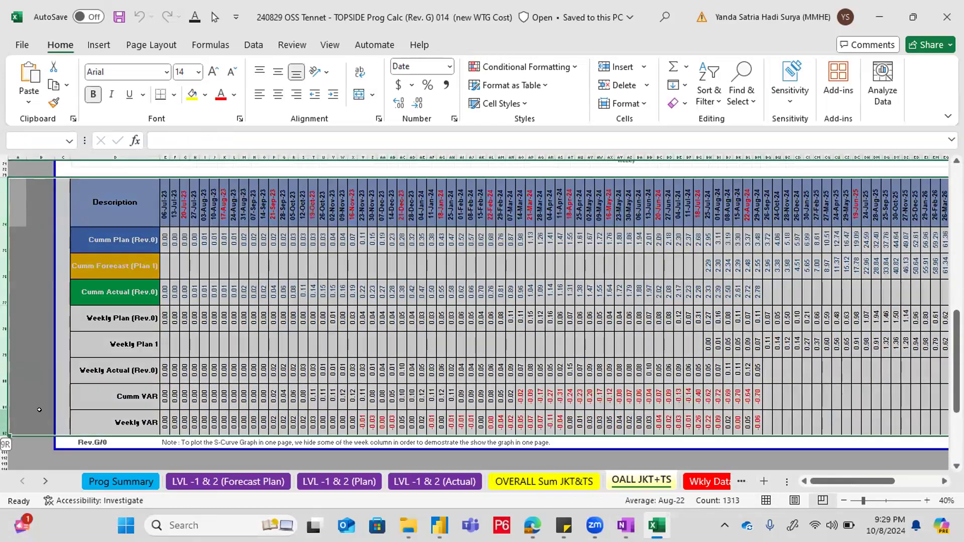
pyautogui.scroll(2, 97, 284)
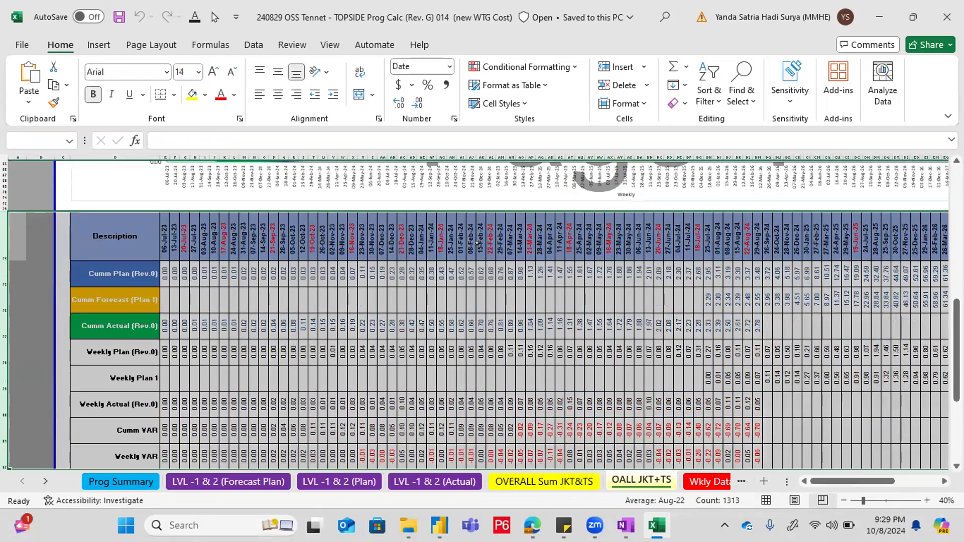
pyautogui.moveTo(876, 483)
pyautogui.mouseDown()
pyautogui.moveTo(897, 489)
pyautogui.moveTo(880, 491)
pyautogui.mouseUp()
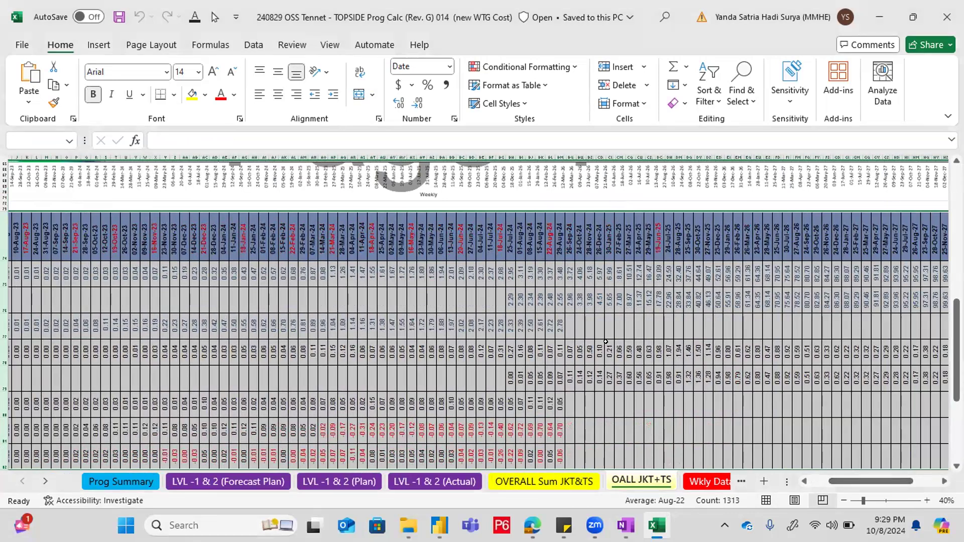
pyautogui.click(569, 327)
pyautogui.moveTo(870, 481); pyautogui.dragTo(790, 480)
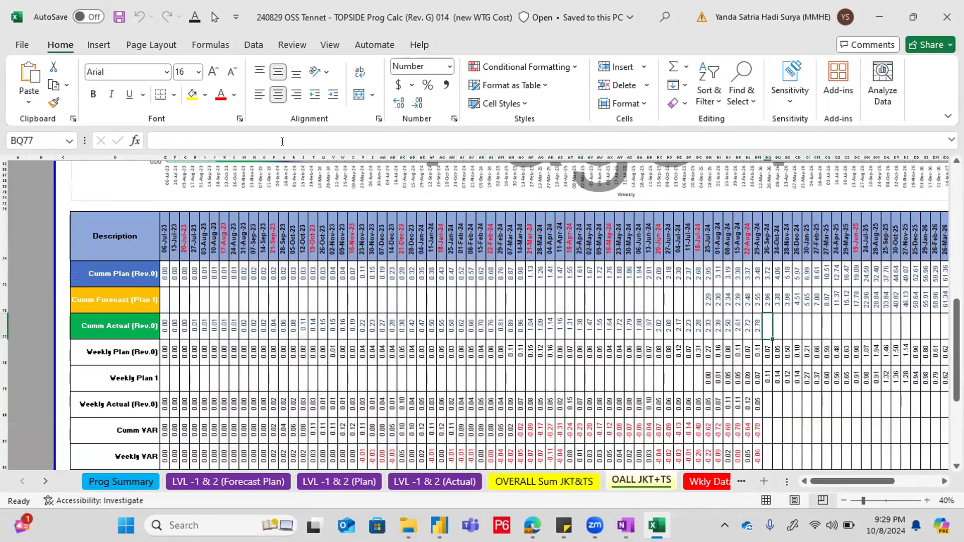
# Step: Freeze the panes of the OALL JKT+TS sheet at cell E75, the first Cumm Plan (Rev.0) value
pyautogui.click(165, 273)
pyautogui.click(330, 44)
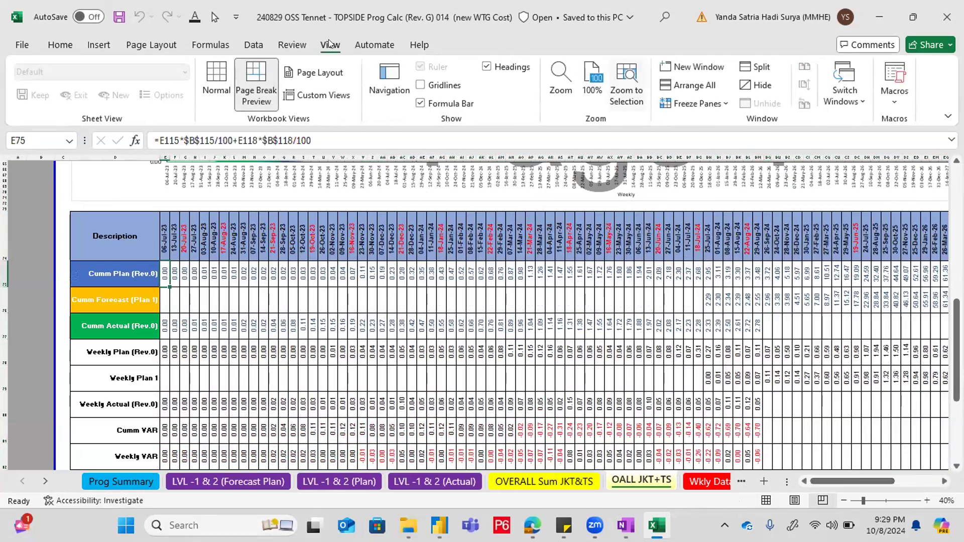
pyautogui.click(695, 103)
pyautogui.click(706, 120)
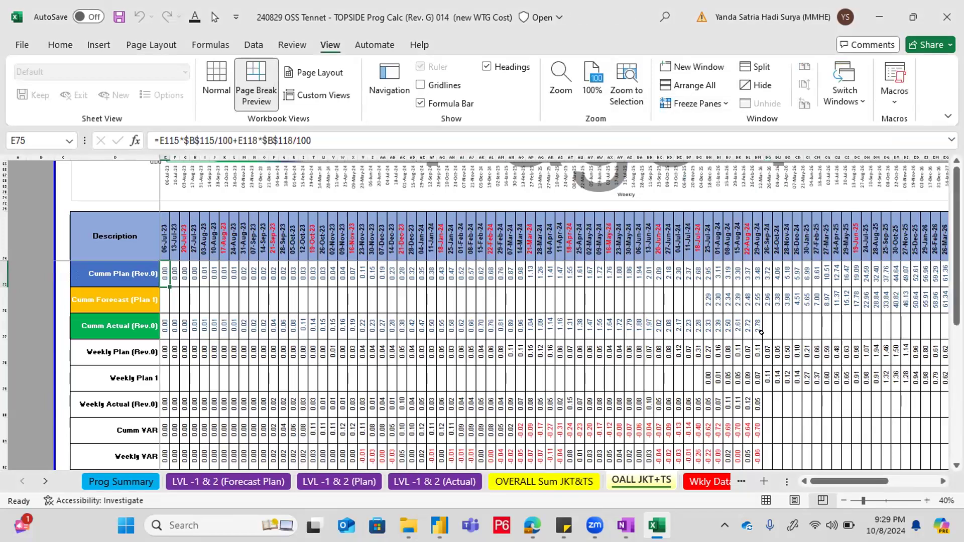
# Step: Inspect the Weekly Actual and Cumm VAR cells around the 29-Aug-24 cut-off column, including the Cumm VAR formula
pyautogui.click(764, 404)
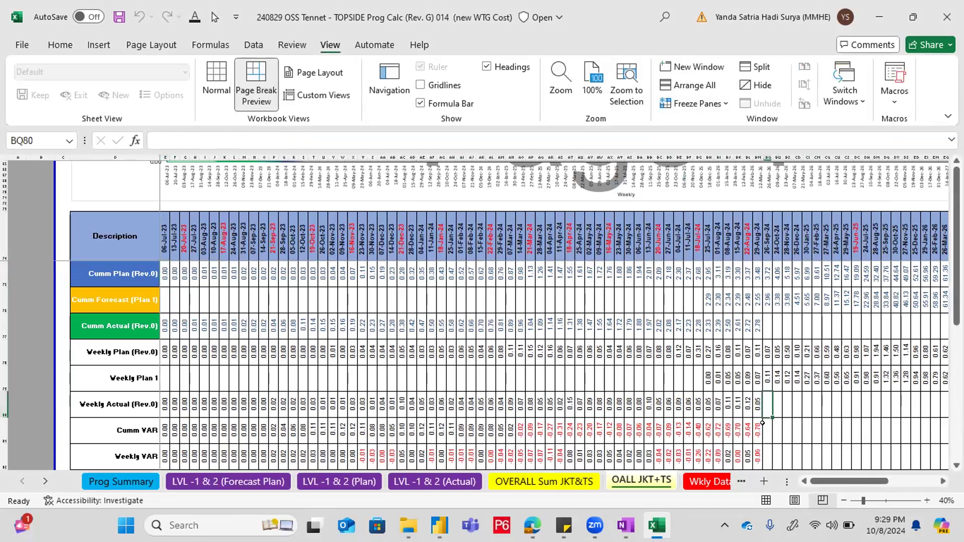
pyautogui.click(767, 427)
pyautogui.click(763, 402)
pyautogui.click(759, 433)
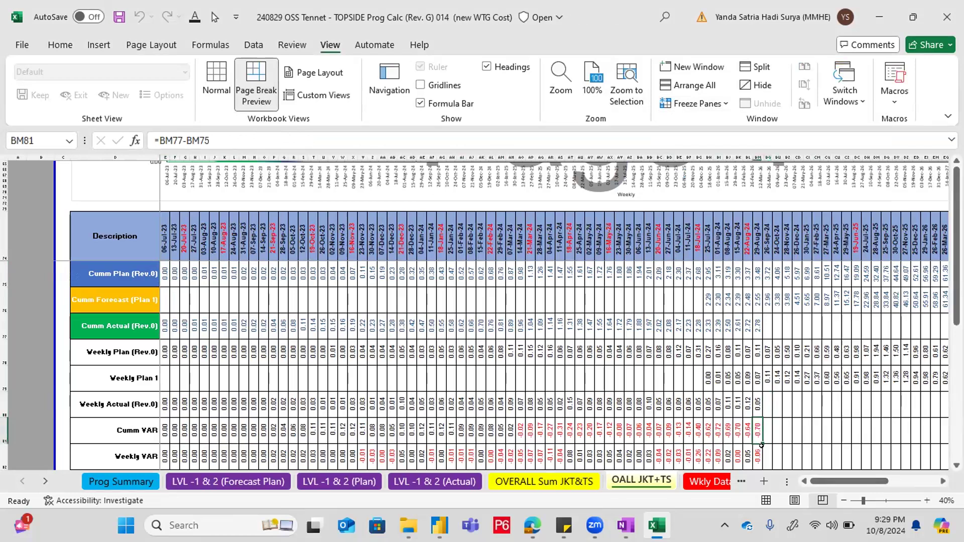
pyautogui.click(771, 402)
pyautogui.click(767, 237)
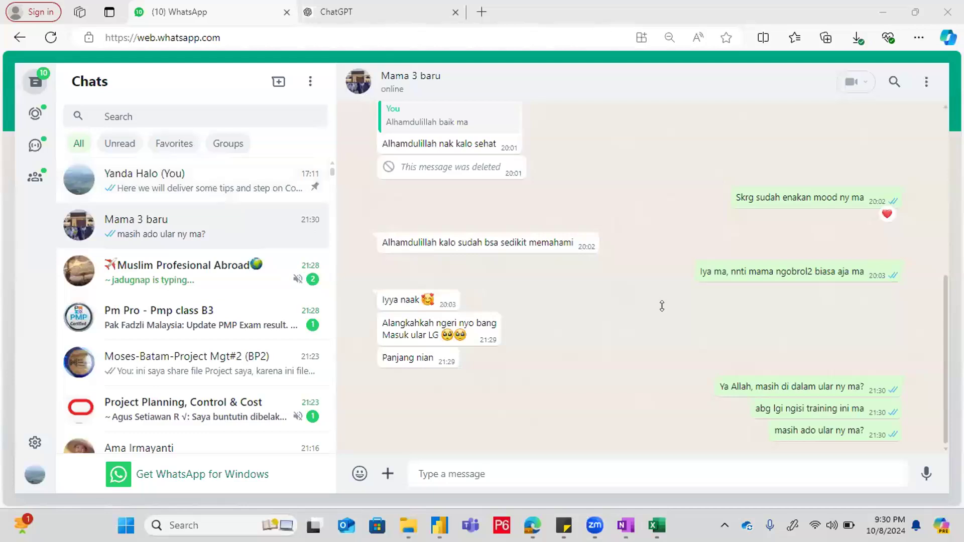
# Step: Check the workbook's Navigator in Power BI Desktop and return to the workbook in Excel
pyautogui.moveTo(626, 525)
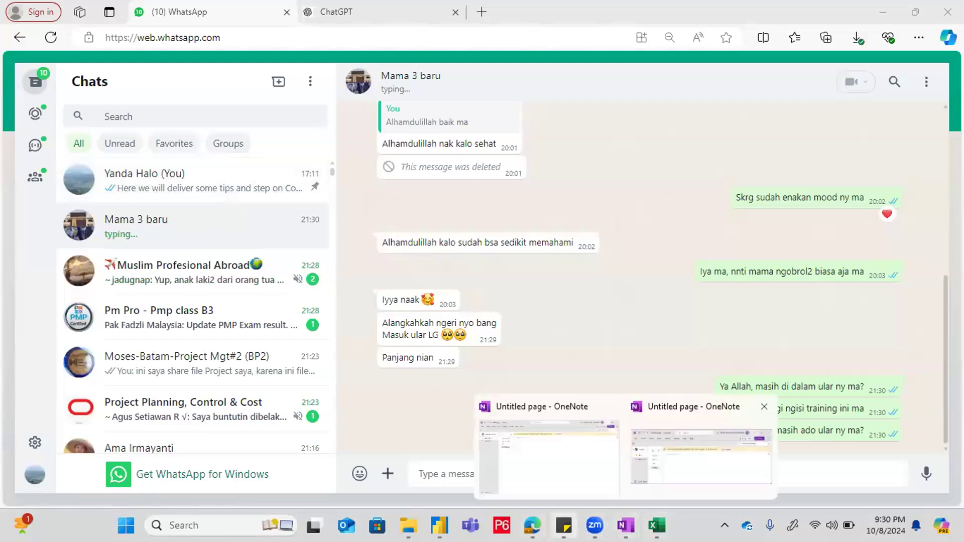
pyautogui.click(439, 525)
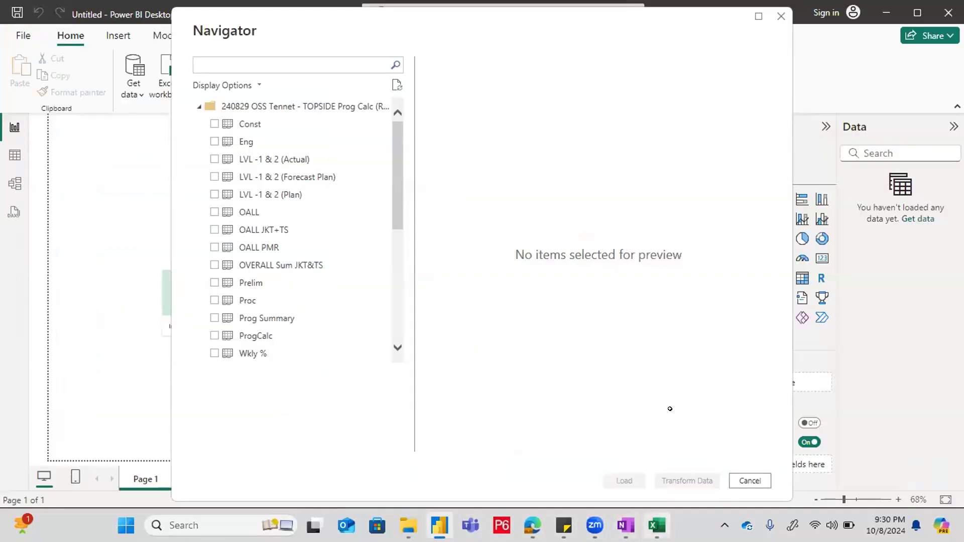
pyautogui.click(657, 525)
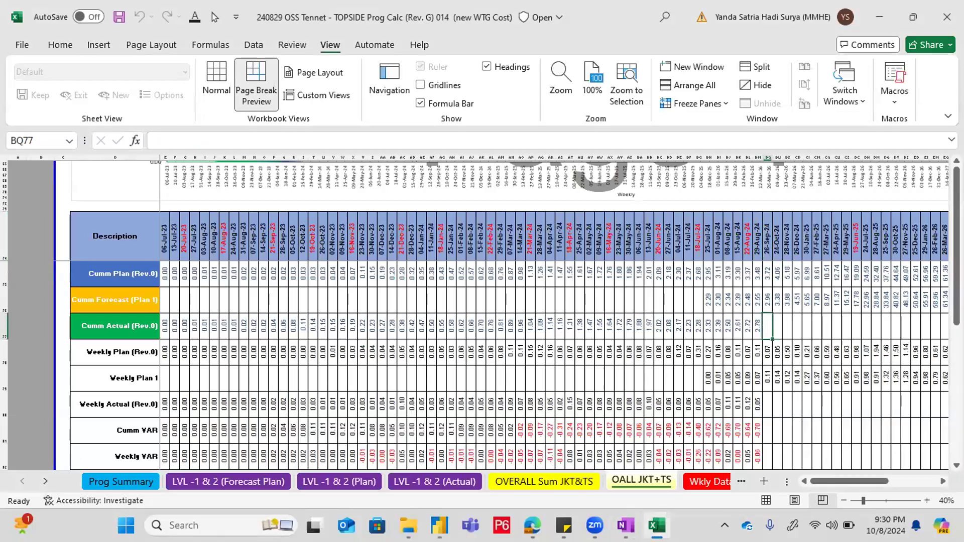
# Step: Enter a trial Cumm Actual value of 3 in cell BQ77 and clear it again
pyautogui.write('3')
pyautogui.press('Right')
pyautogui.press('Left')
pyautogui.press('Delete')
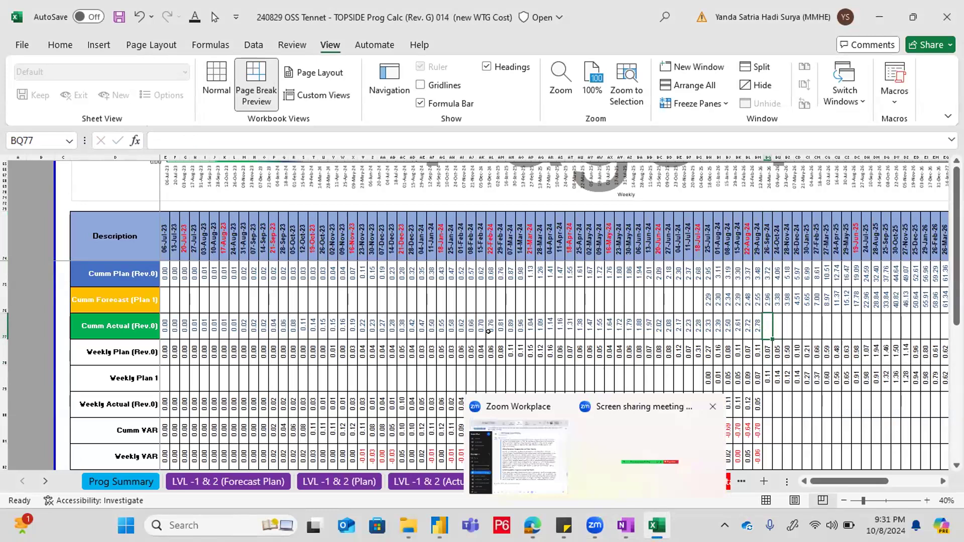
# Step: Compare the sheet list in Power BI Desktop's Navigator with the workbook's sheet tabs in Excel, including Const, Eng and OALL JKT+TS
pyautogui.moveTo(440, 525)
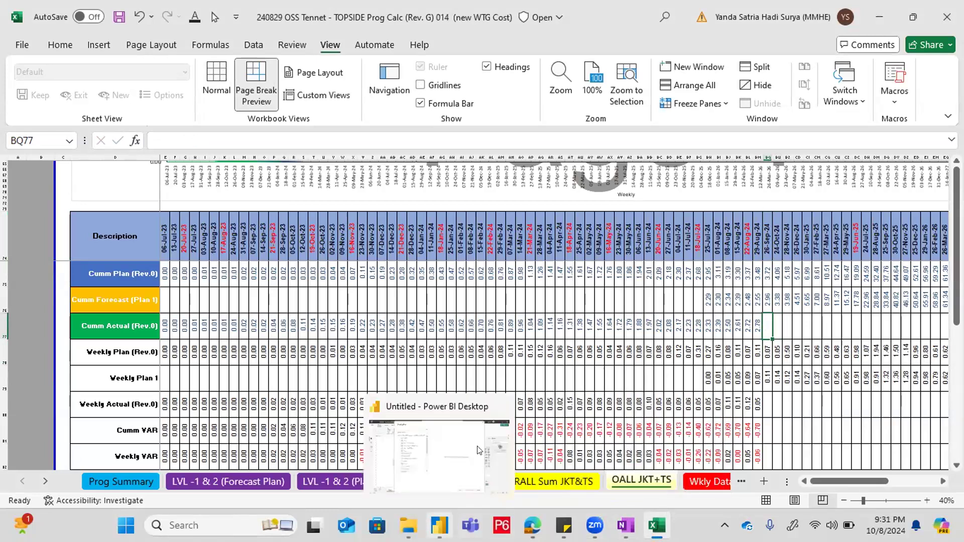
pyautogui.click(454, 462)
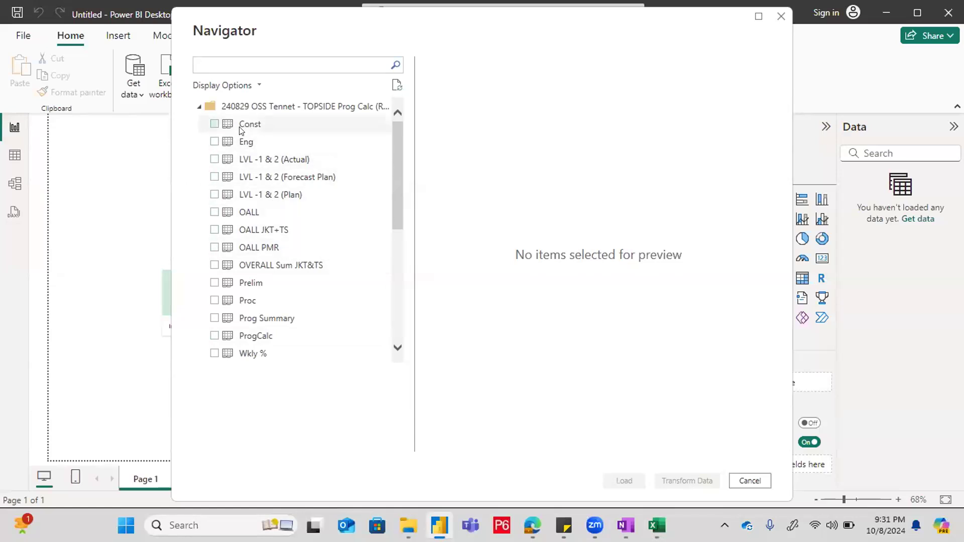
pyautogui.hotkey('alt', 'Tab')
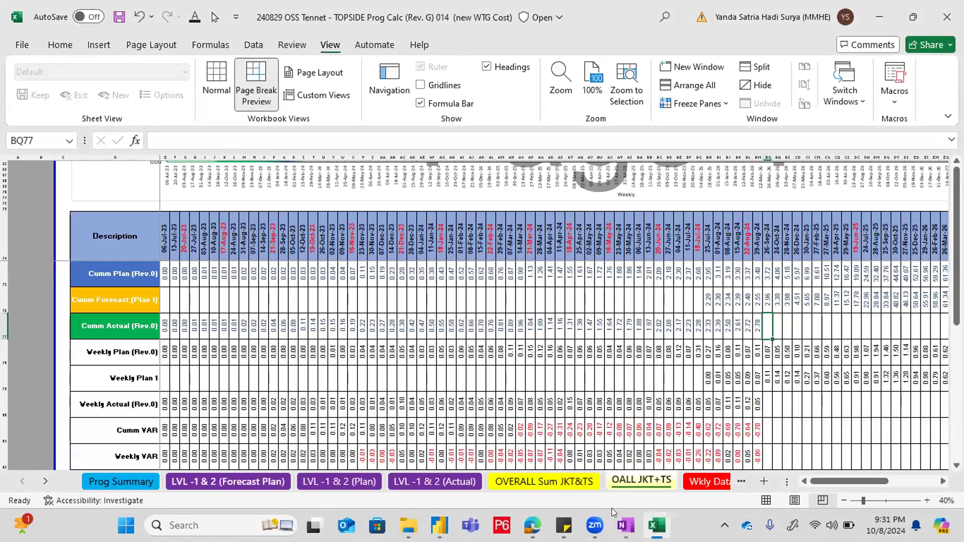
pyautogui.click(42, 481)
pyautogui.click(43, 481)
pyautogui.click(42, 481)
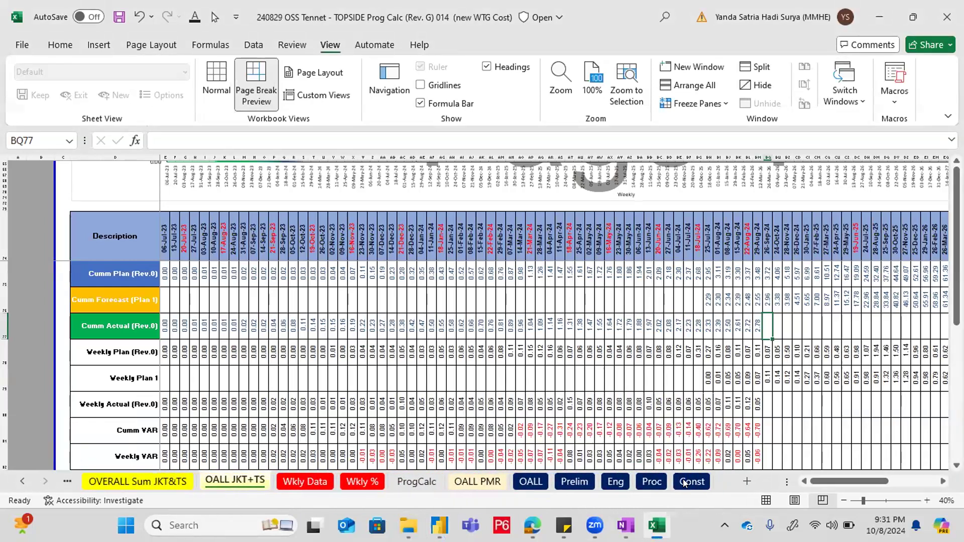
pyautogui.hotkey('alt', 'Tab')
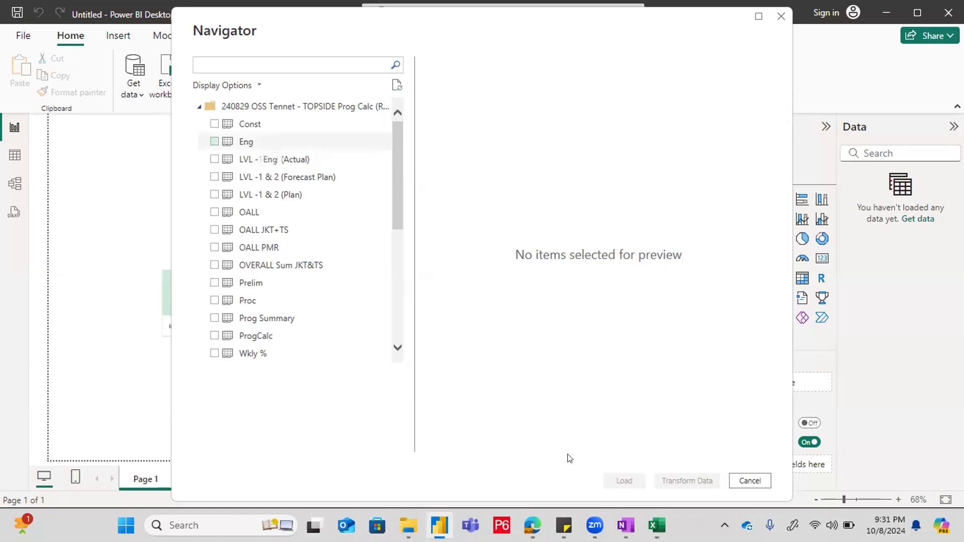
pyautogui.hotkey('alt', 'Tab')
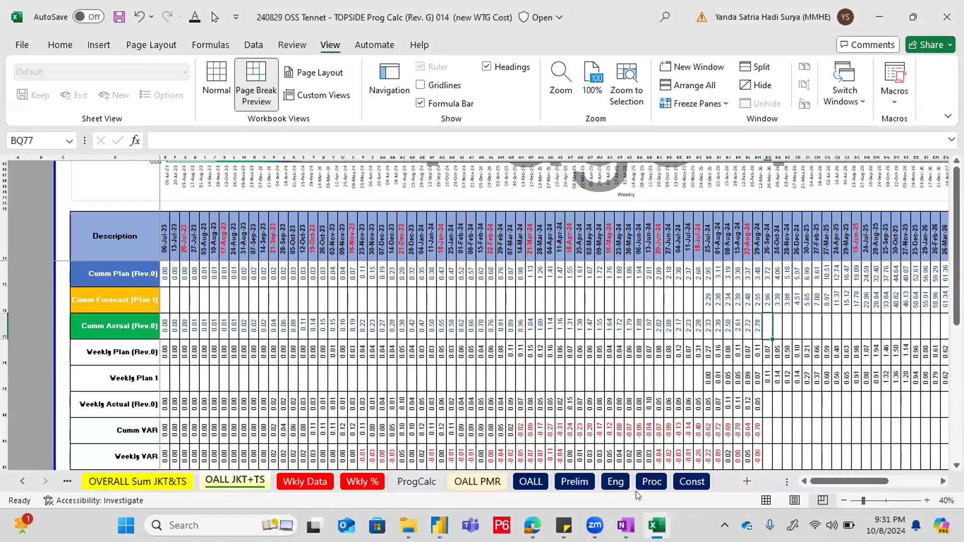
pyautogui.doubleClick(218, 486)
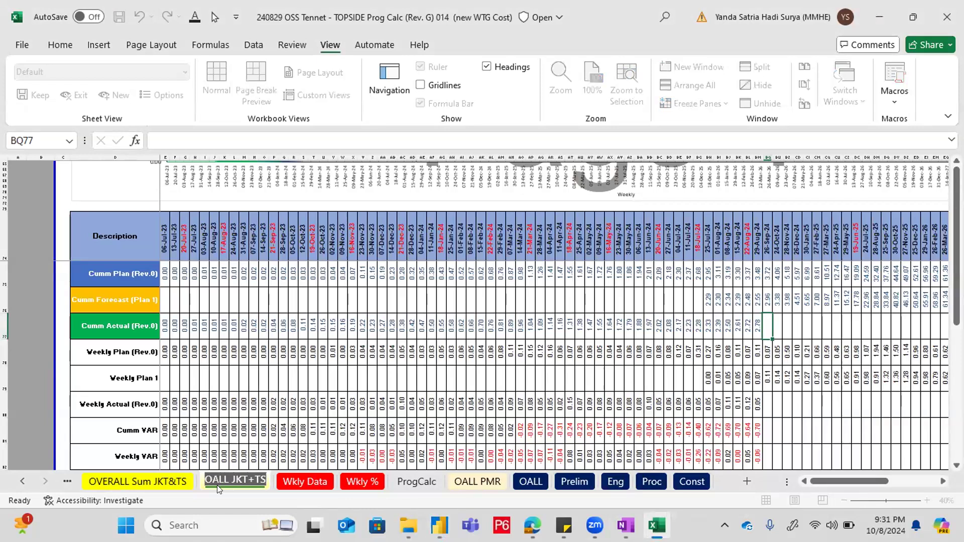
pyautogui.click(284, 405)
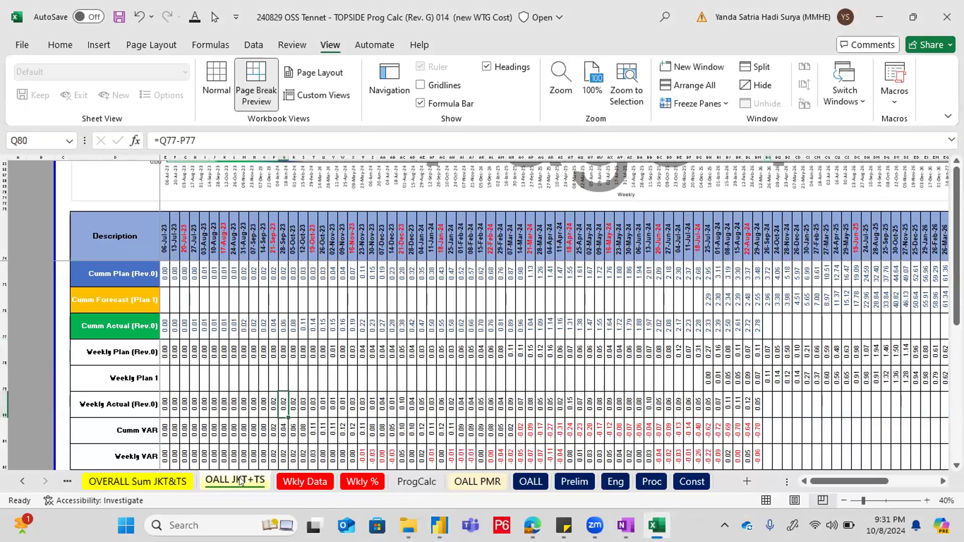
# Step: Switch to Power BI Desktop, load the OALL JKT+TS sheet from the Navigator and dismiss the load report
pyautogui.hotkey('alt', 'Tab')
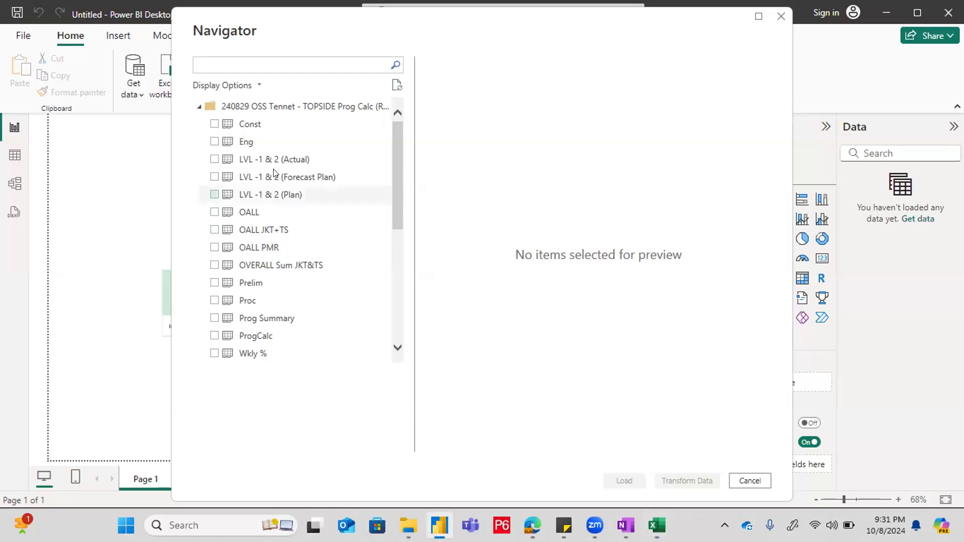
pyautogui.click(264, 231)
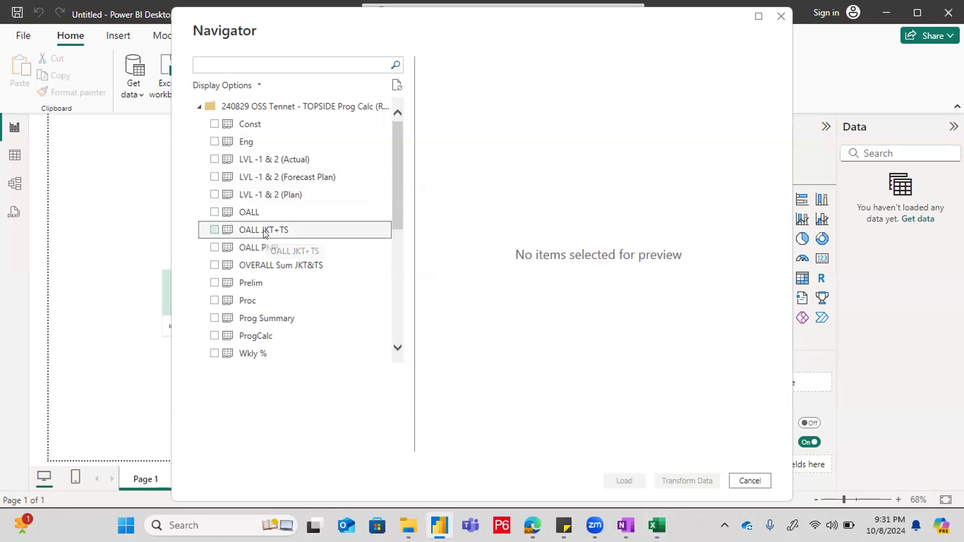
pyautogui.click(212, 231)
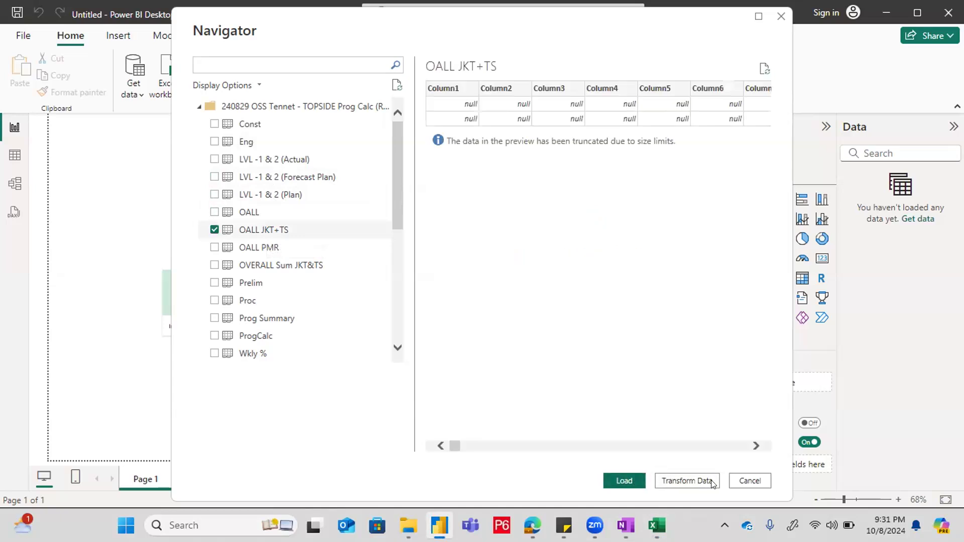
pyautogui.click(625, 481)
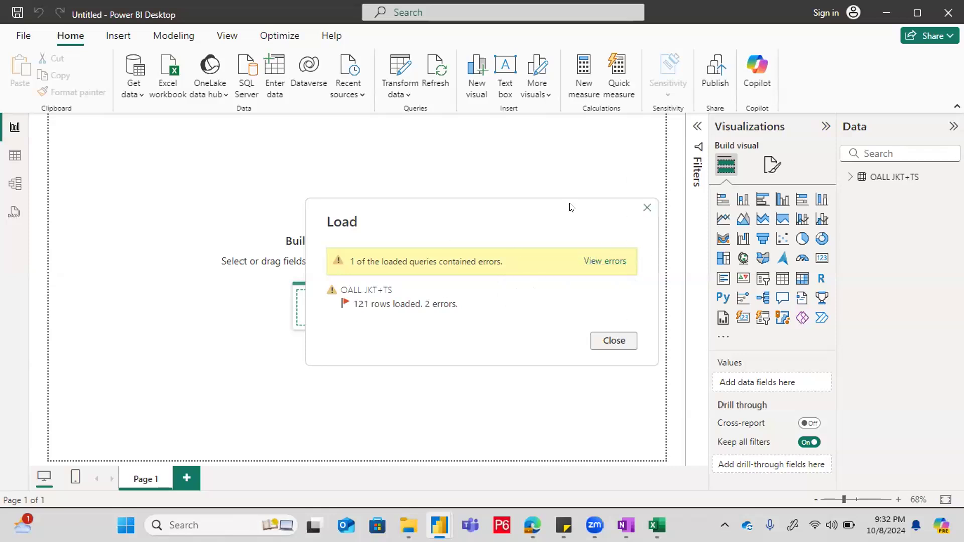
pyautogui.click(647, 209)
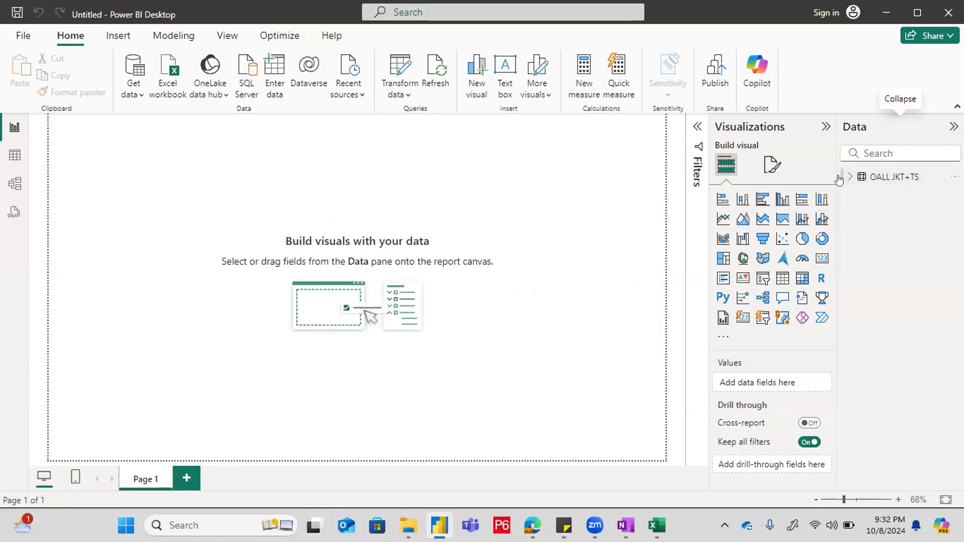
# Step: Open the OALL JKT+TS table's query for editing in Power Query Editor
pyautogui.rightClick(883, 177)
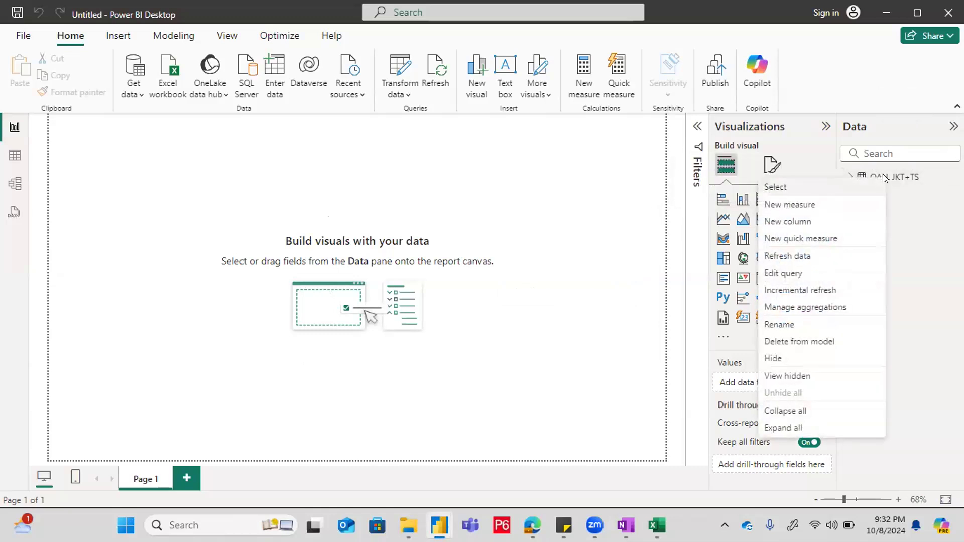
pyautogui.rightClick(915, 176)
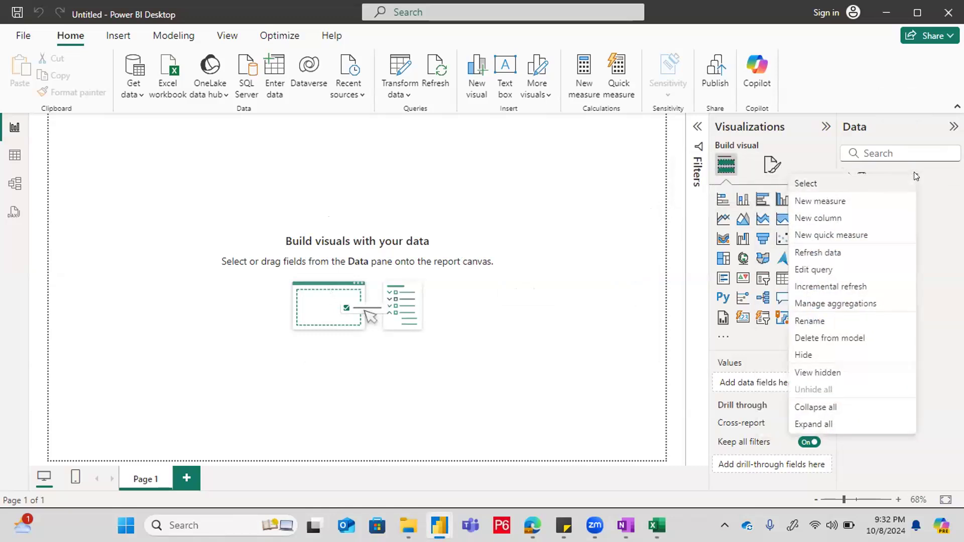
pyautogui.click(831, 271)
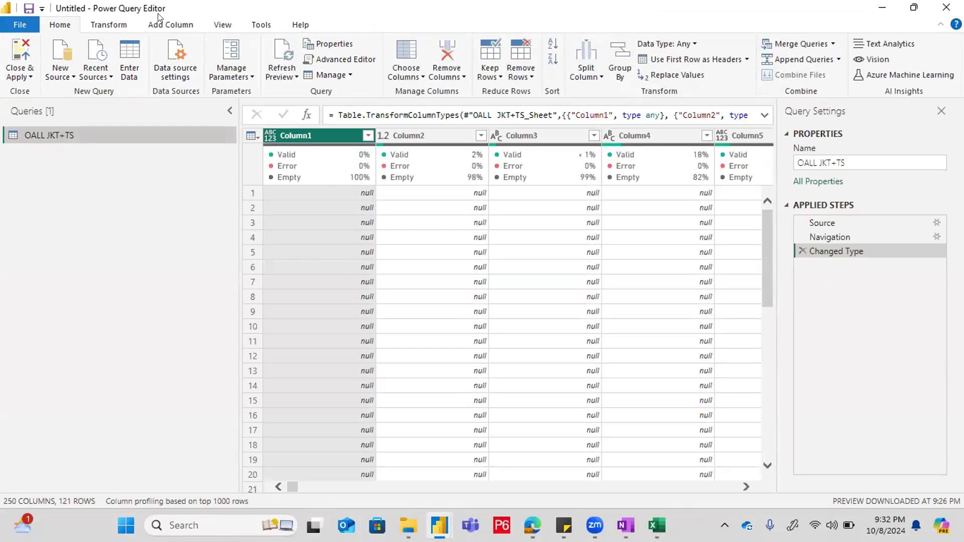
# Step: Look through the OALL JKT+TS query preview for the Description header in Column4 and select that cell
pyautogui.scroll(-1, 392, 428)
pyautogui.scroll(-6, 392, 427)
pyautogui.scroll(7, 356, 378)
pyautogui.moveTo(353, 495); pyautogui.dragTo(293, 487)
pyautogui.moveTo(763, 222); pyautogui.dragTo(756, 400)
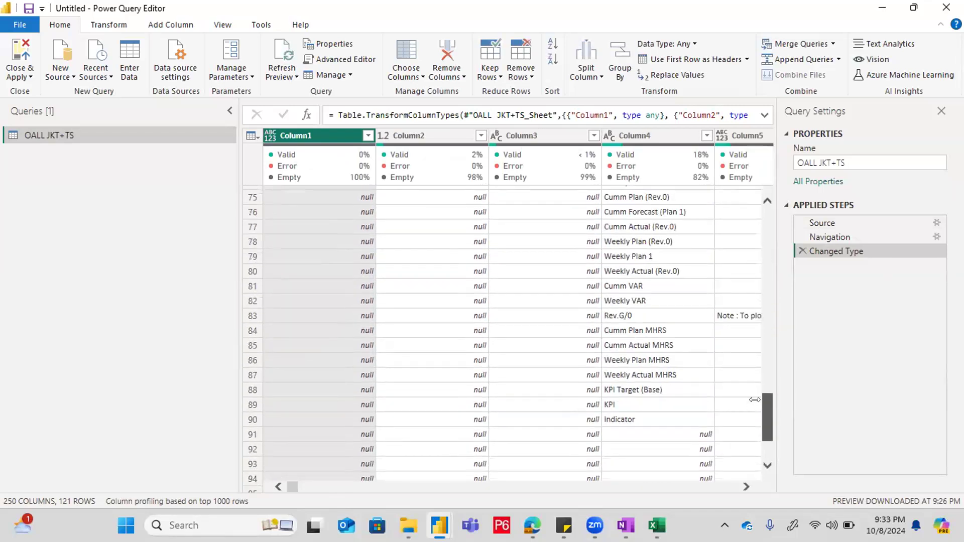
pyautogui.scroll(2, 608, 251)
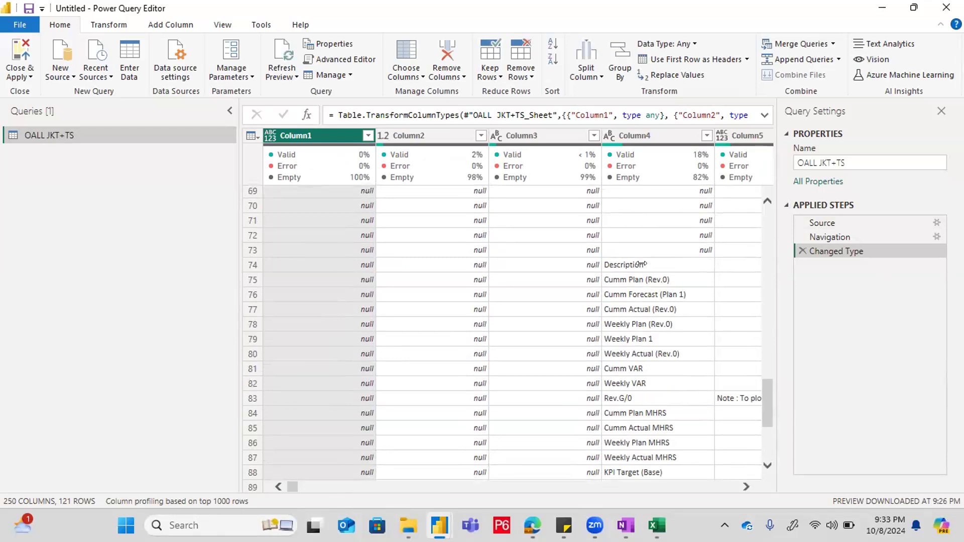
pyautogui.click(640, 264)
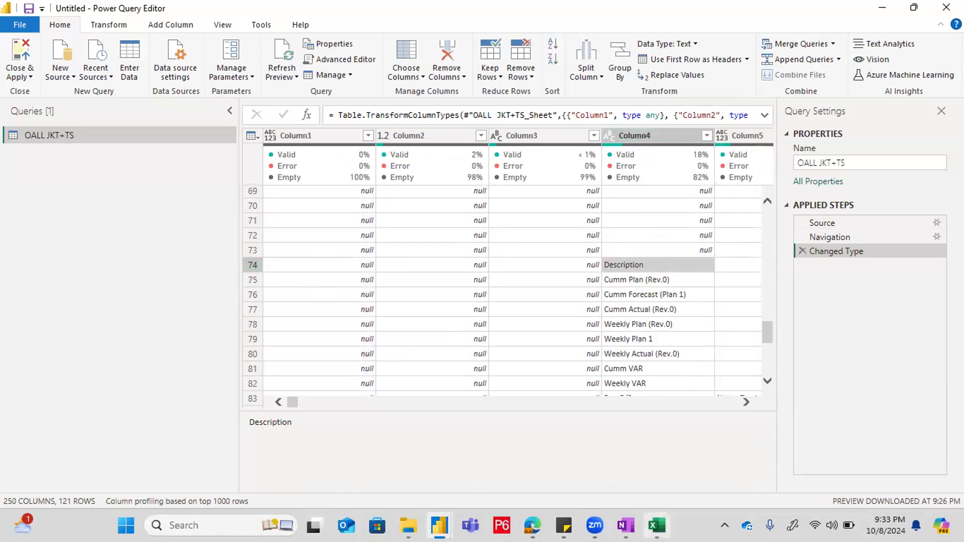
# Step: Check the Cumm Plan (Rev.0) row and the Description cell's reference in the Excel sheet, and return to Power Query Editor
pyautogui.moveTo(656, 525)
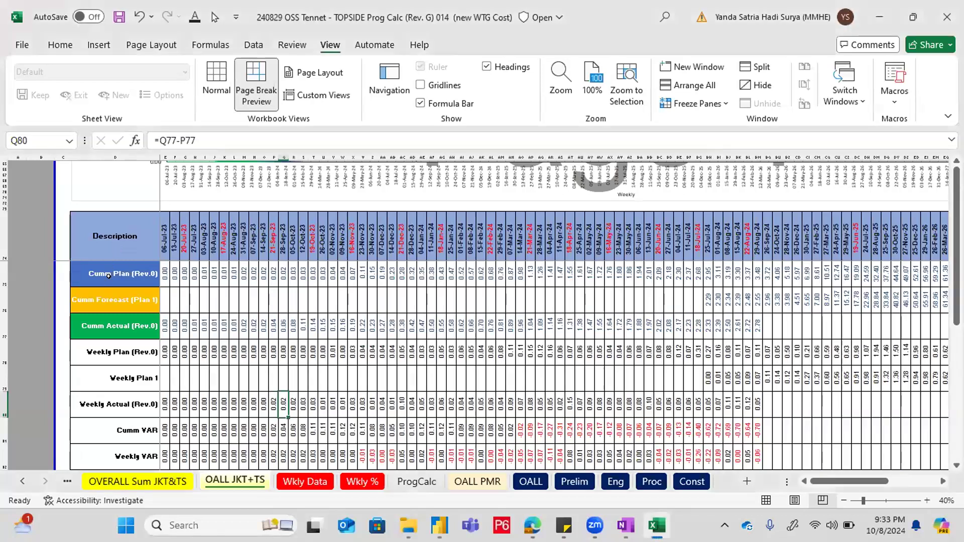
pyautogui.click(108, 275)
pyautogui.click(3, 273)
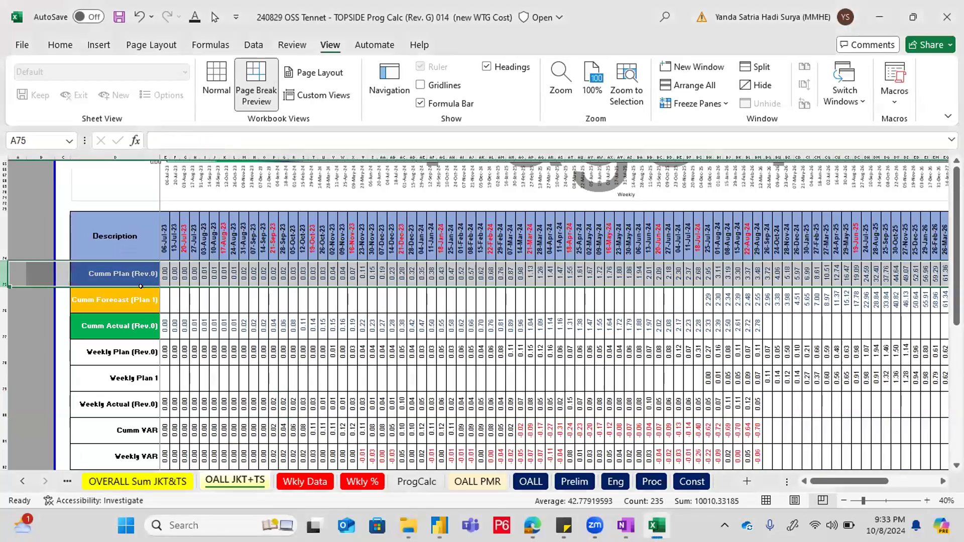
pyautogui.click(117, 249)
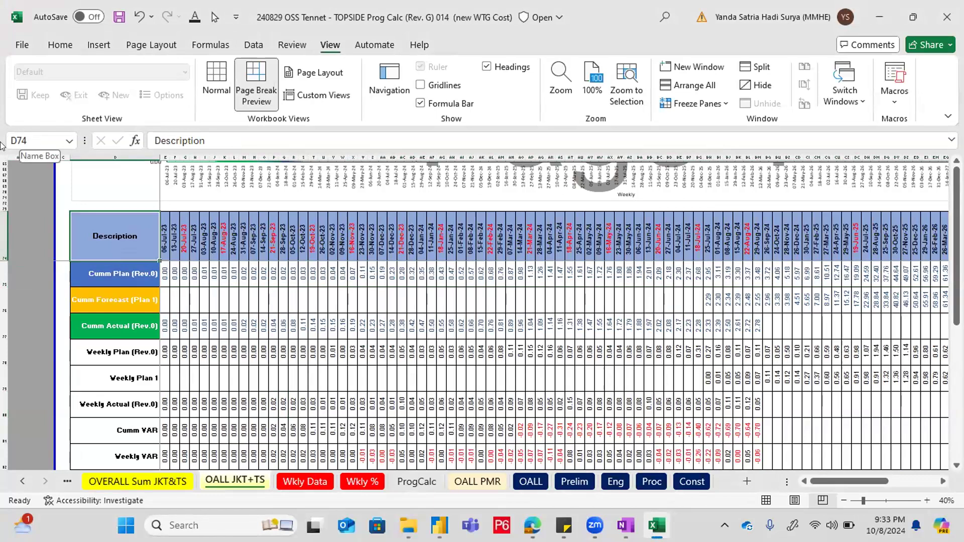
pyautogui.click(38, 142)
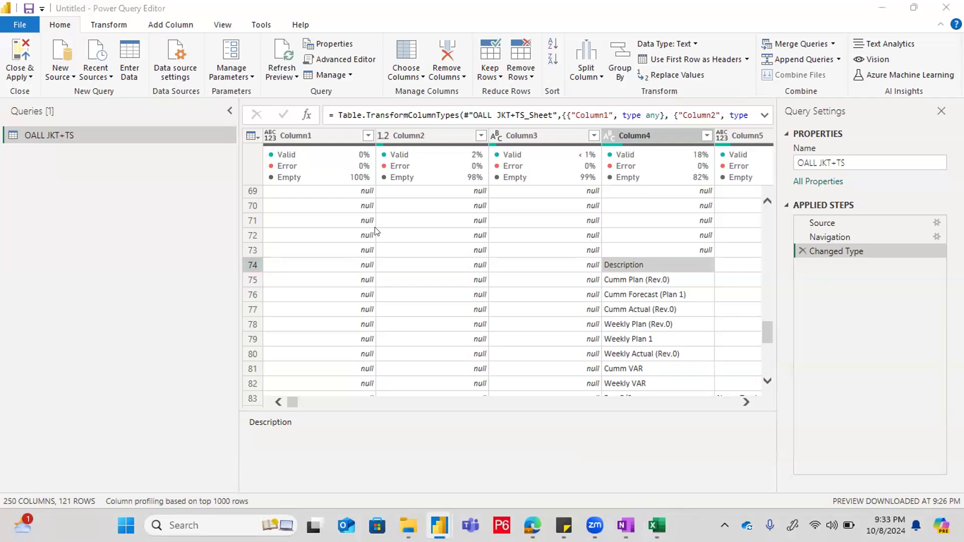
pyautogui.hotkey('alt', 'Tab')
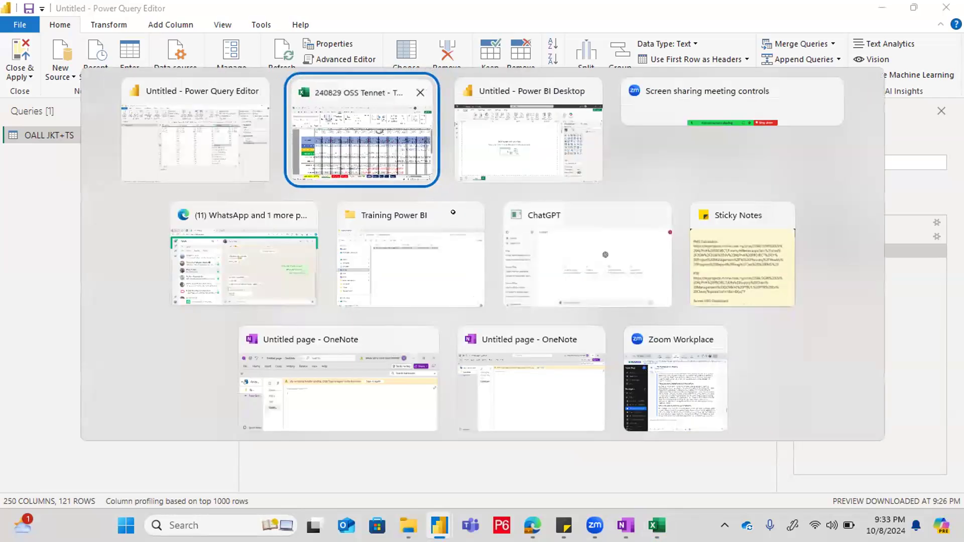
pyautogui.hotkey('alt', 'Tab')
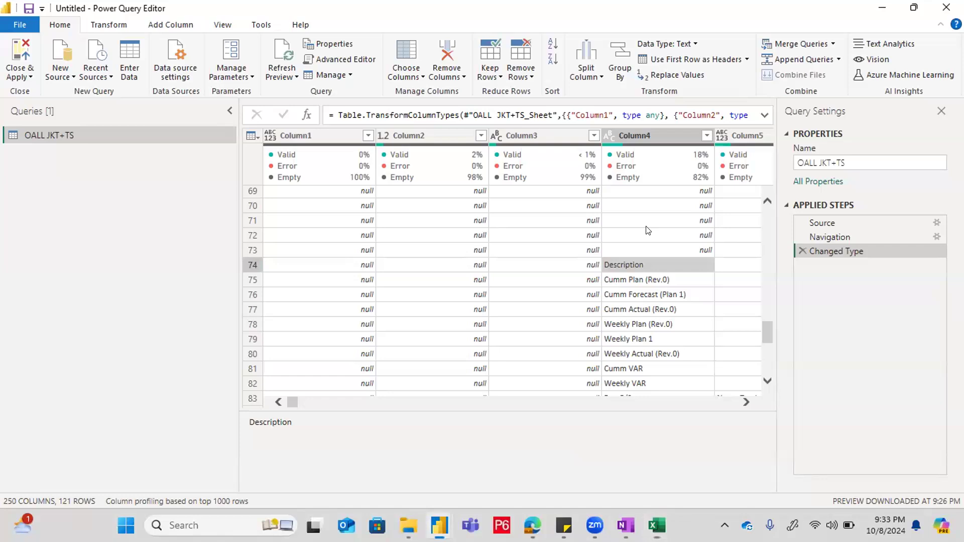
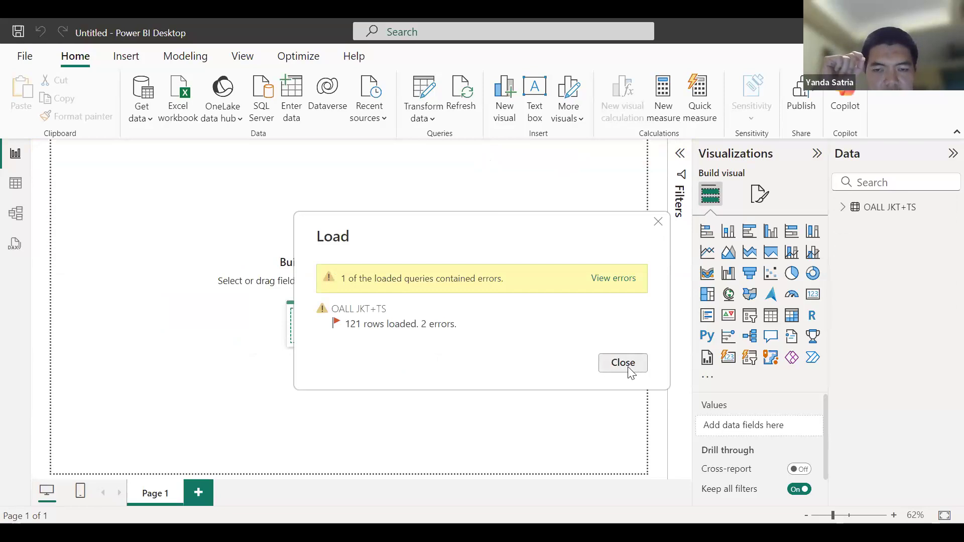
# Step: Dismiss the load report and open the OALL JKT+TS query for editing from the loaded table
pyautogui.click(658, 221)
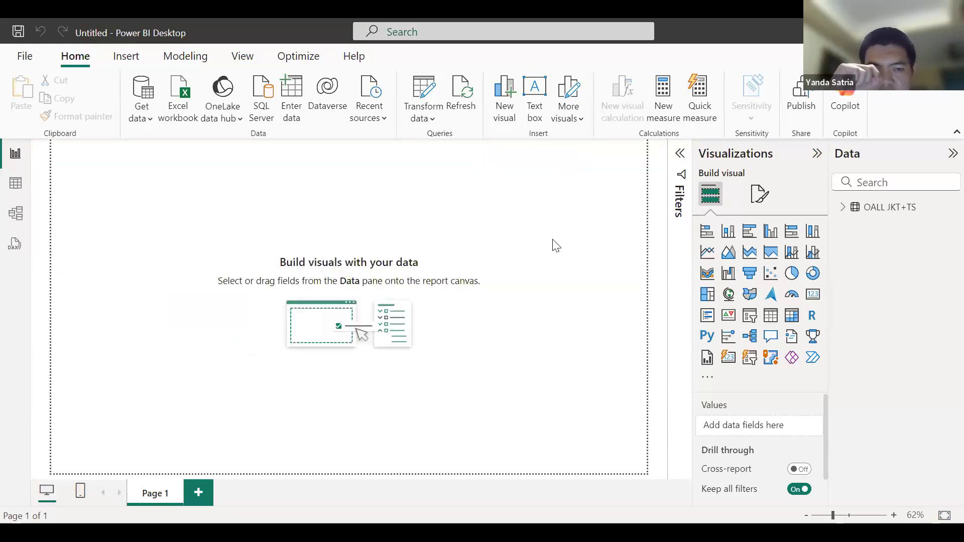
pyautogui.click(940, 208)
pyautogui.click(953, 207)
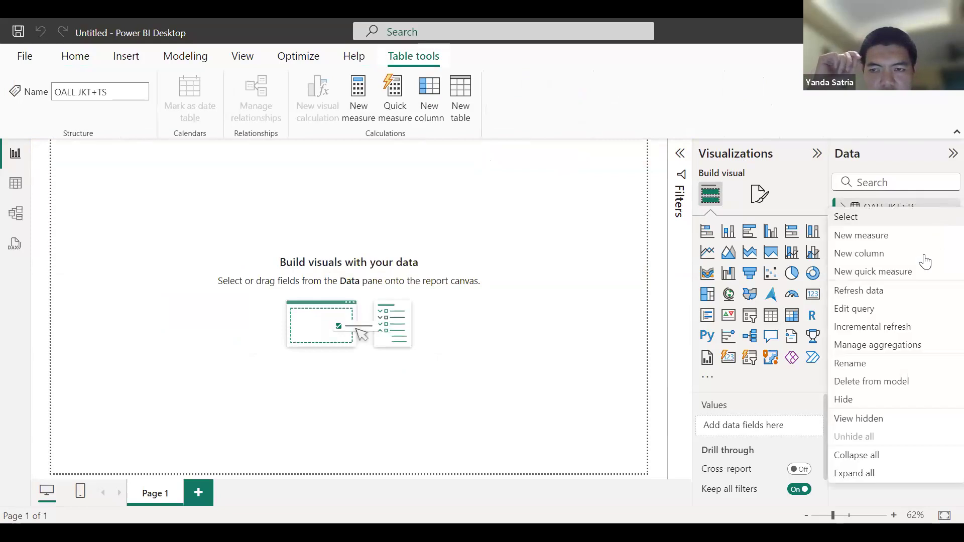
pyautogui.click(881, 316)
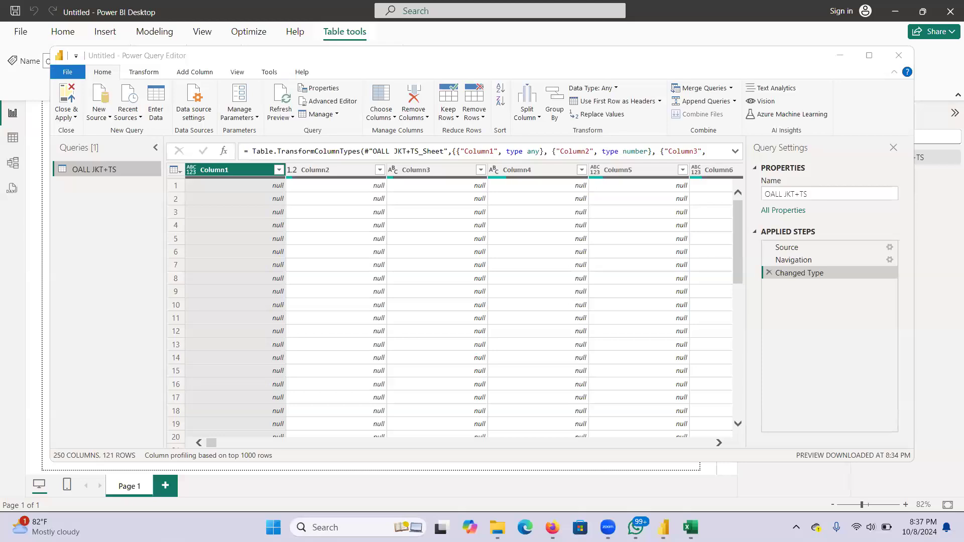
# Step: Find the Description header row in Column4 of the query preview, and bring the other open Power Query Editor window to the front
pyautogui.scroll(-1, 542, 407)
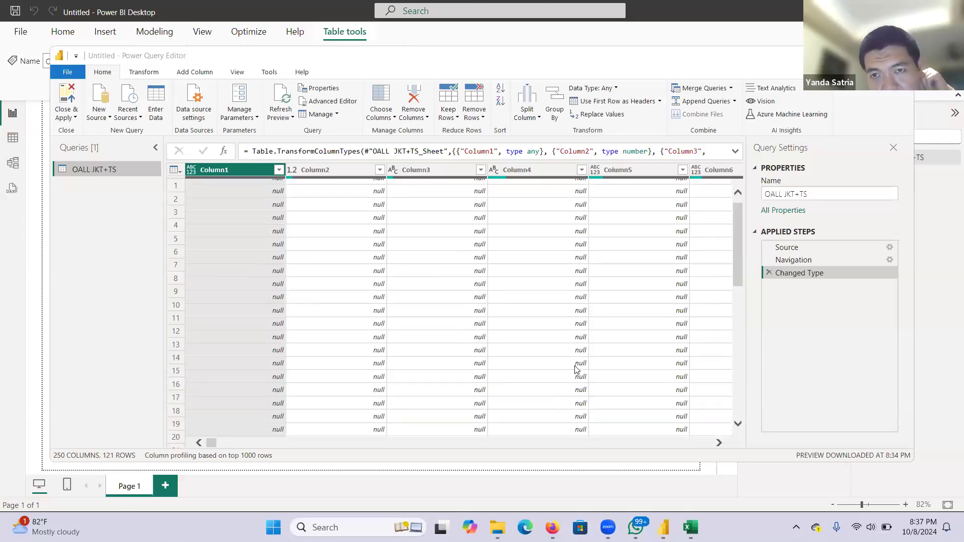
pyautogui.scroll(1, 567, 350)
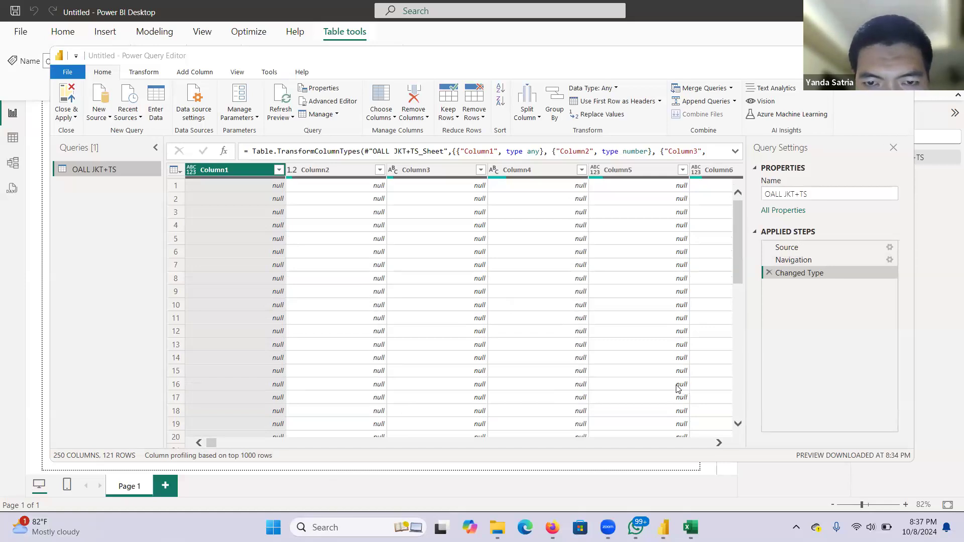
pyautogui.scroll(-7, 676, 389)
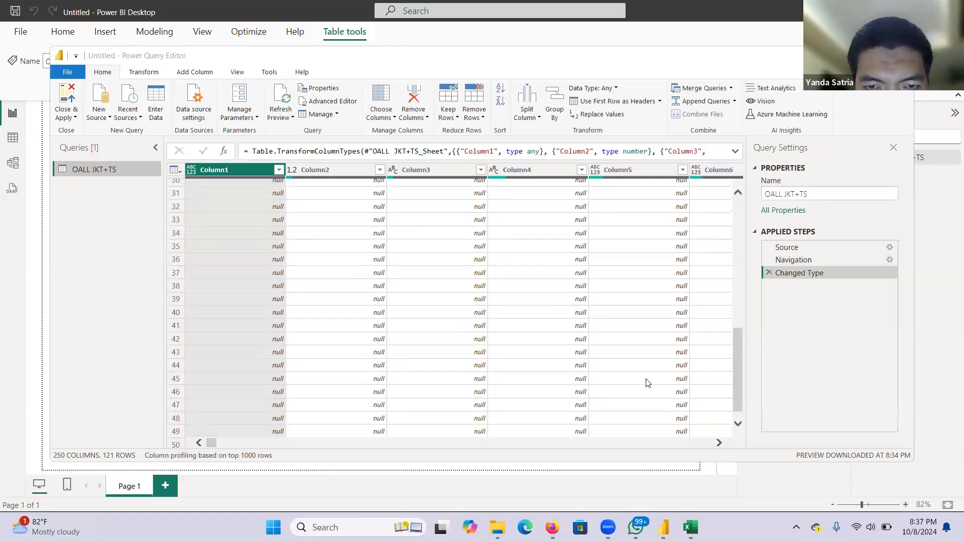
pyautogui.scroll(-3, 576, 376)
pyautogui.scroll(-13, 575, 376)
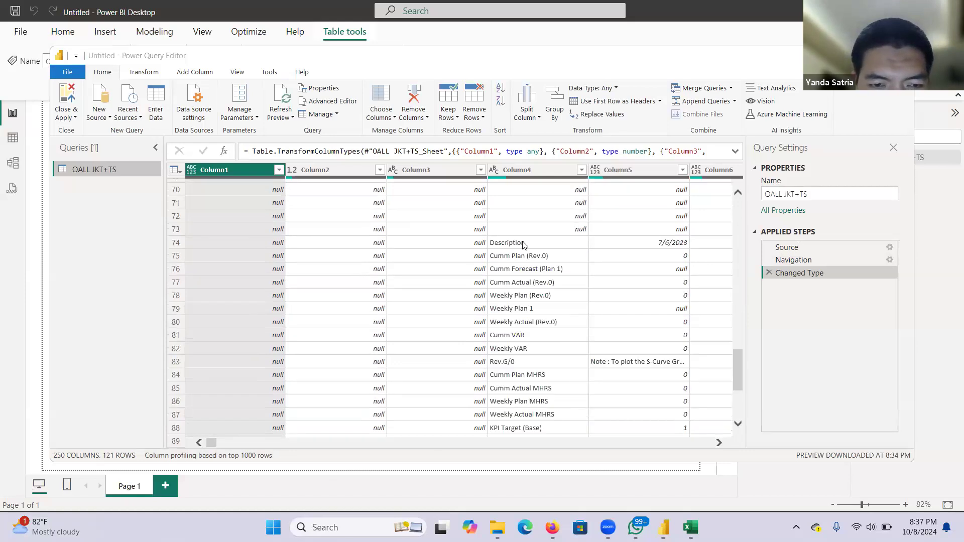
pyautogui.click(533, 197)
pyautogui.click(532, 240)
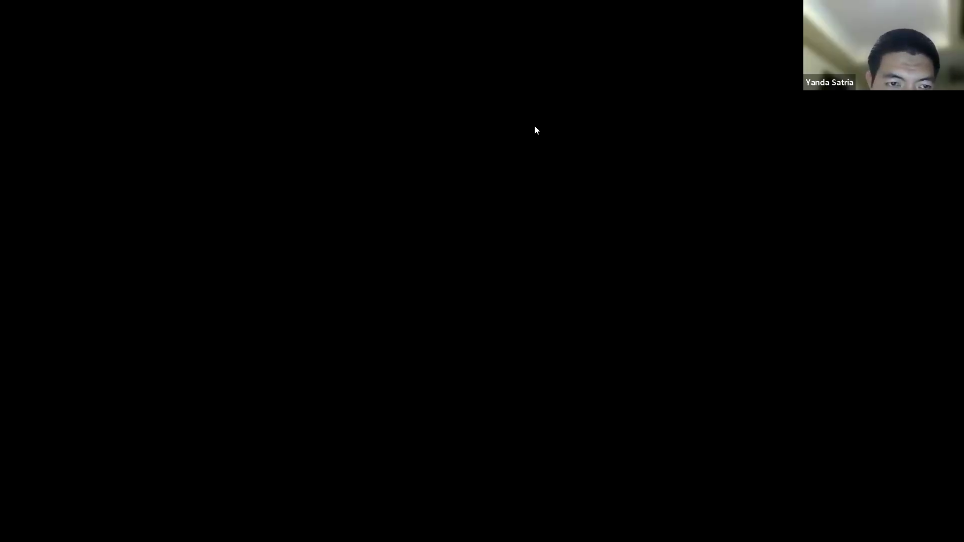
pyautogui.moveTo(439, 525)
pyautogui.click(477, 456)
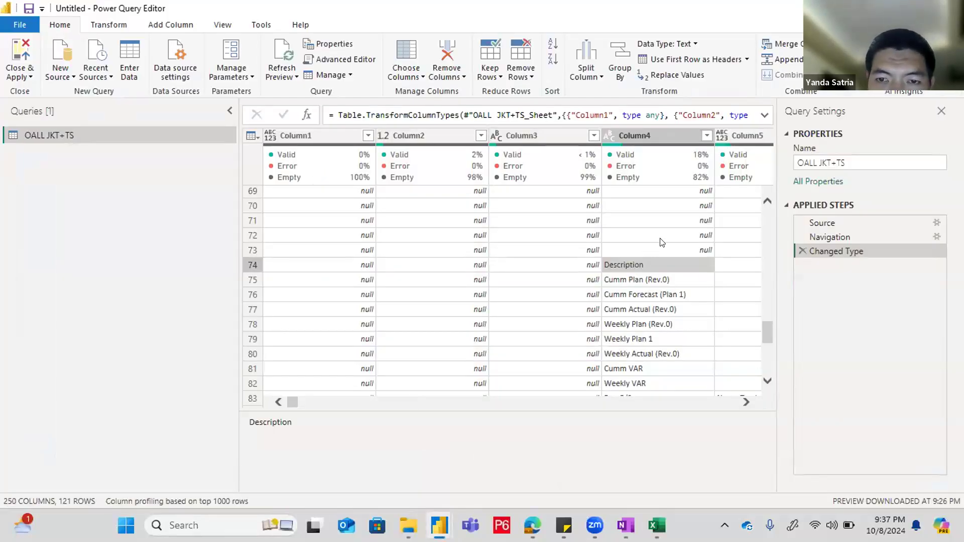
# Step: Examine the empty rows above the Description header row in the query preview
pyautogui.scroll(-1, 674, 358)
pyautogui.scroll(3, 626, 272)
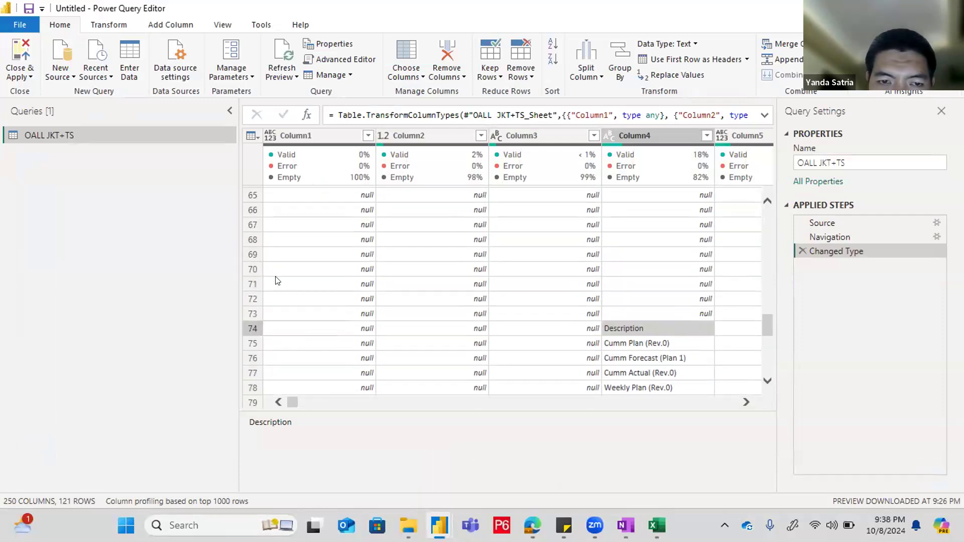
pyautogui.moveTo(766, 321)
pyautogui.mouseDown()
pyautogui.moveTo(767, 306)
pyautogui.moveTo(768, 319)
pyautogui.mouseUp()
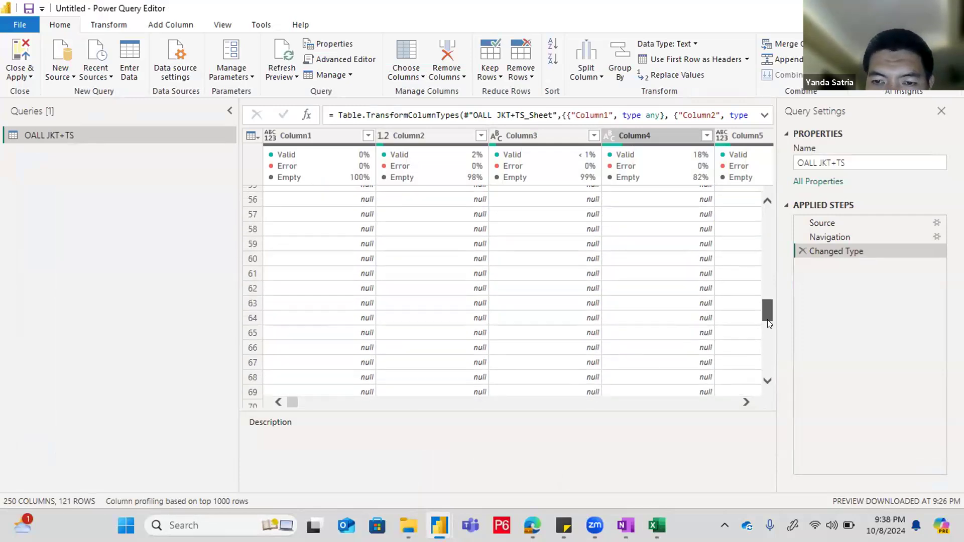
pyautogui.click(739, 395)
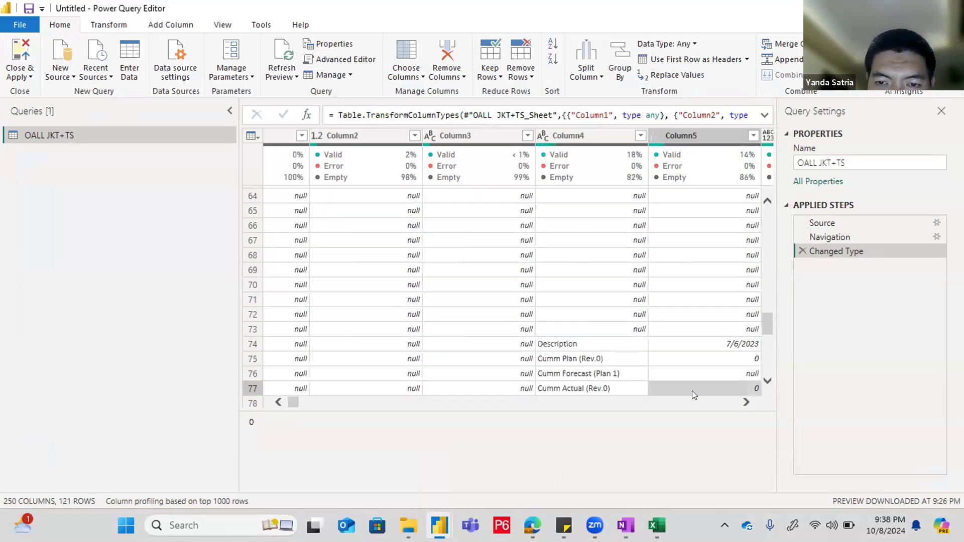
pyautogui.click(745, 401)
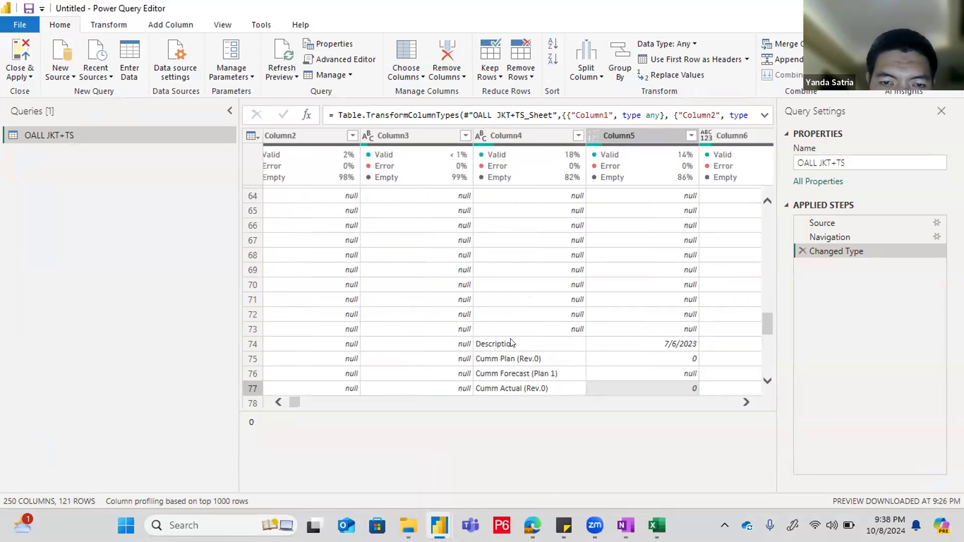
pyautogui.click(253, 328)
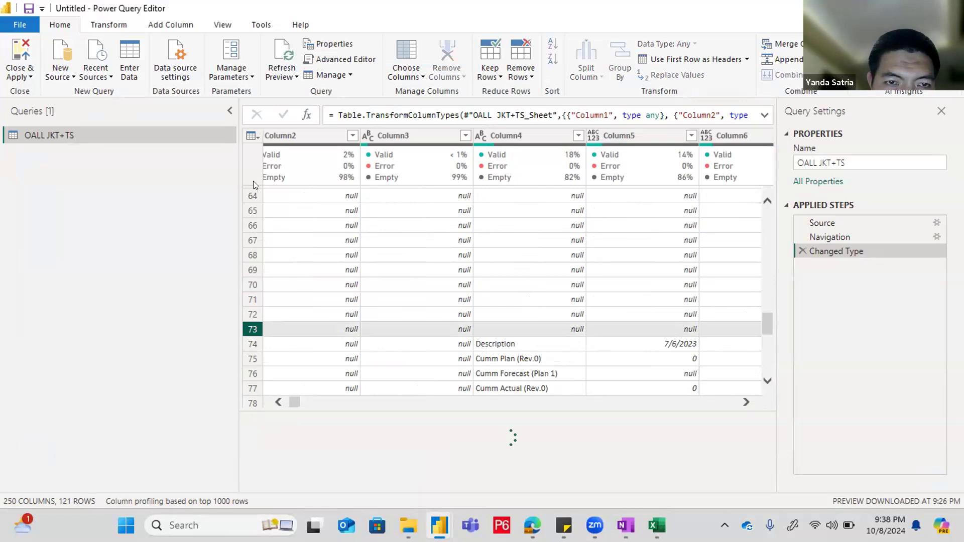
pyautogui.scroll(2, 768, 319)
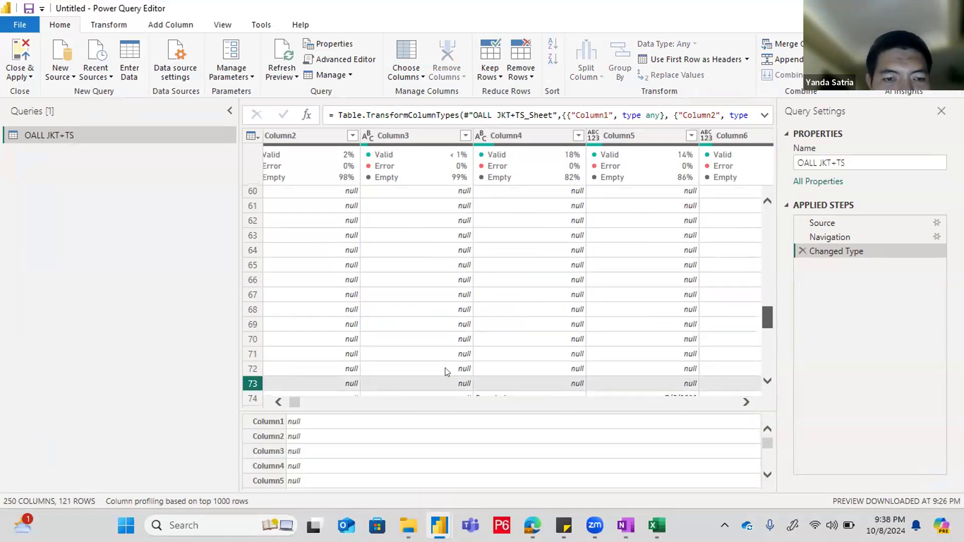
pyautogui.click(250, 226)
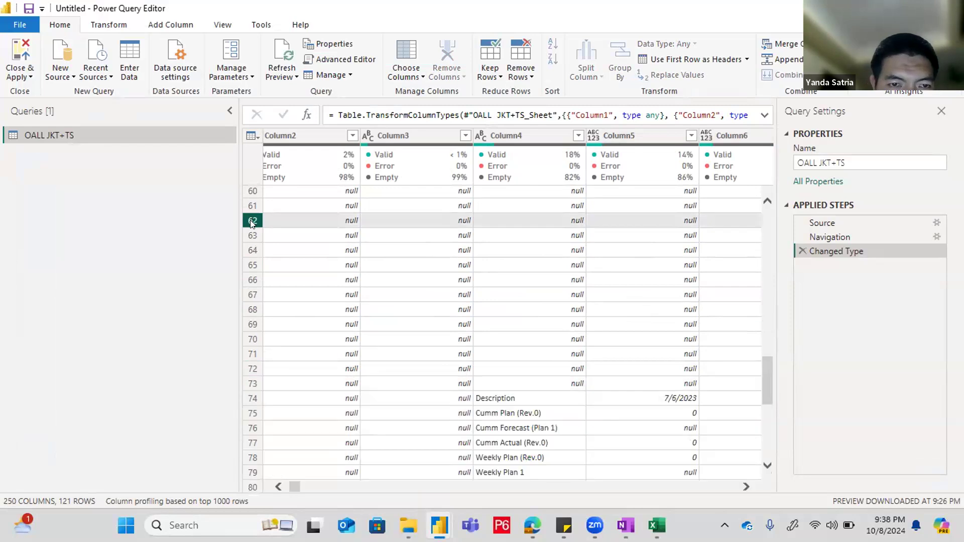
pyautogui.scroll(10, 267, 277)
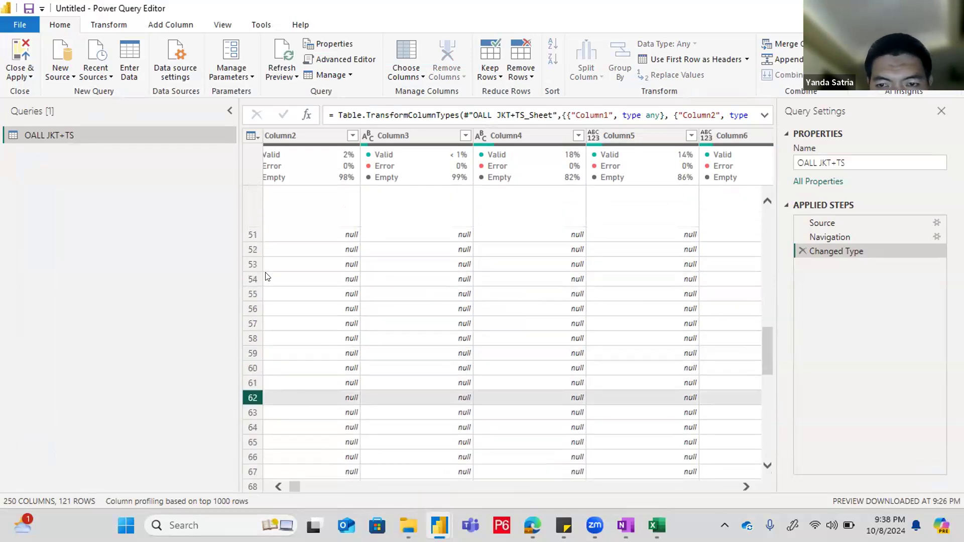
pyautogui.scroll(10, 268, 277)
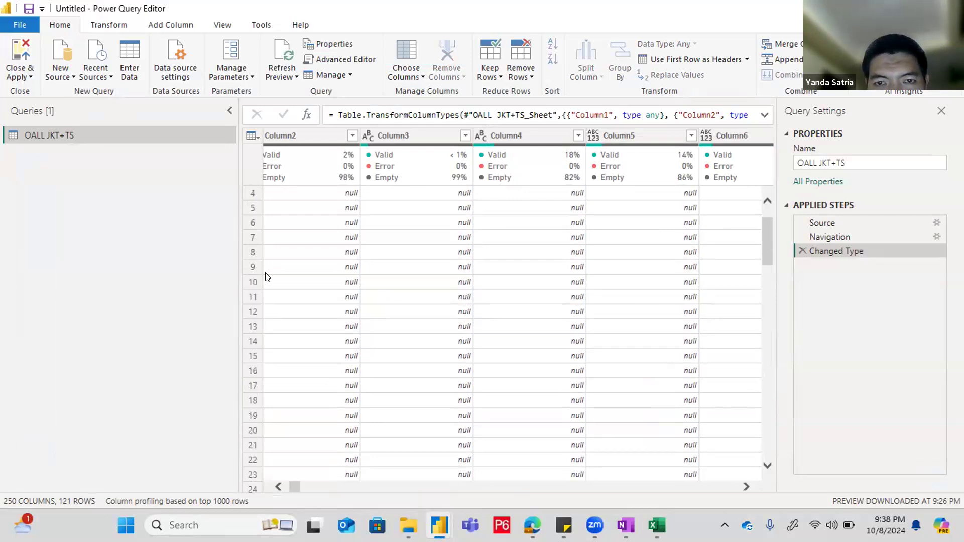
pyautogui.scroll(-19, 268, 277)
pyautogui.scroll(-1, 669, 401)
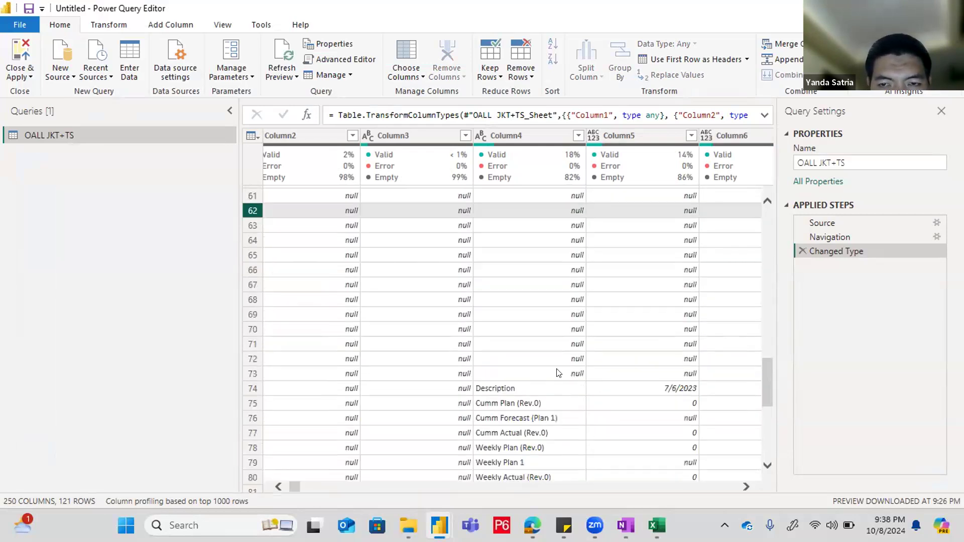
pyautogui.moveTo(770, 382)
pyautogui.mouseDown()
pyautogui.moveTo(763, 283)
pyautogui.moveTo(760, 426)
pyautogui.moveTo(768, 394)
pyautogui.mouseUp()
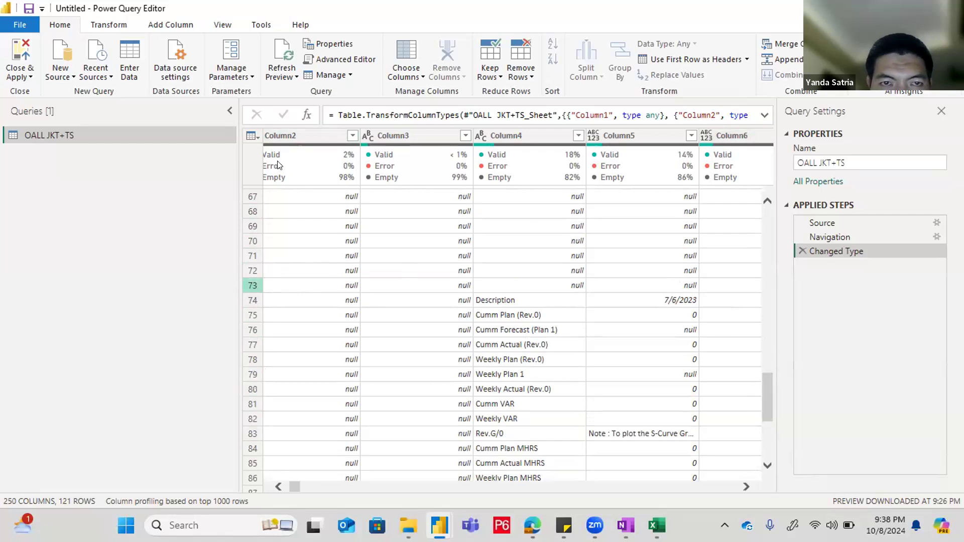
# Step: Remove the top 1 row from the OALL JKT+TS query with Remove Top Rows
pyautogui.click(252, 285)
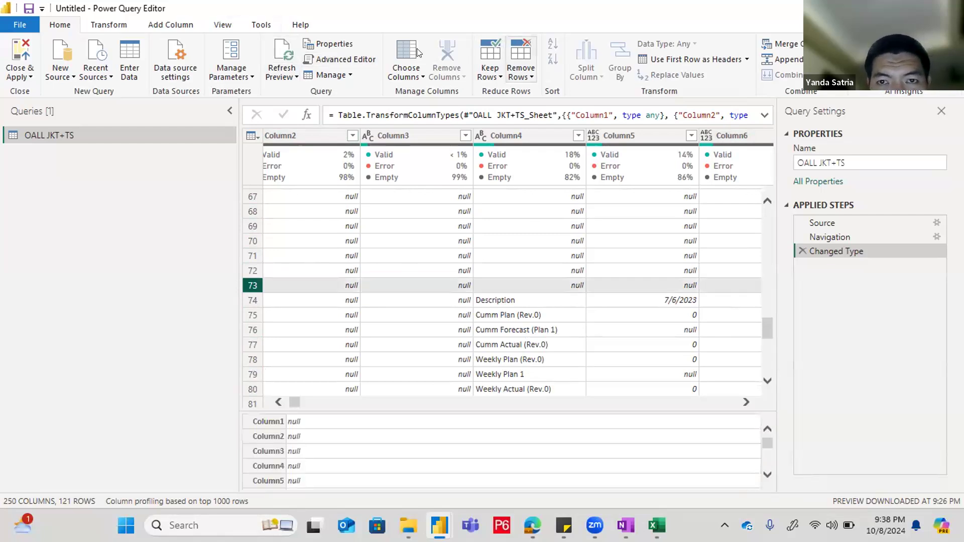
pyautogui.click(521, 75)
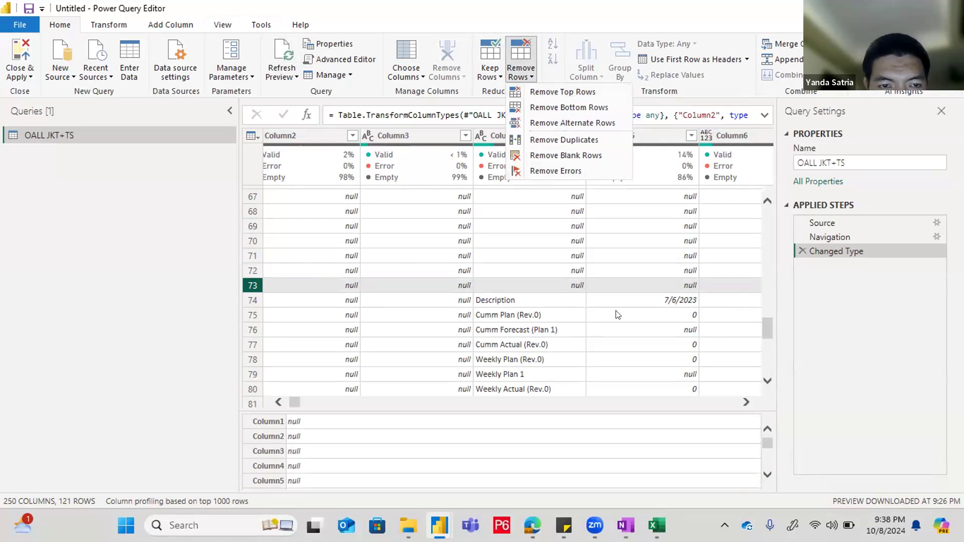
pyautogui.click(477, 302)
pyautogui.click(477, 303)
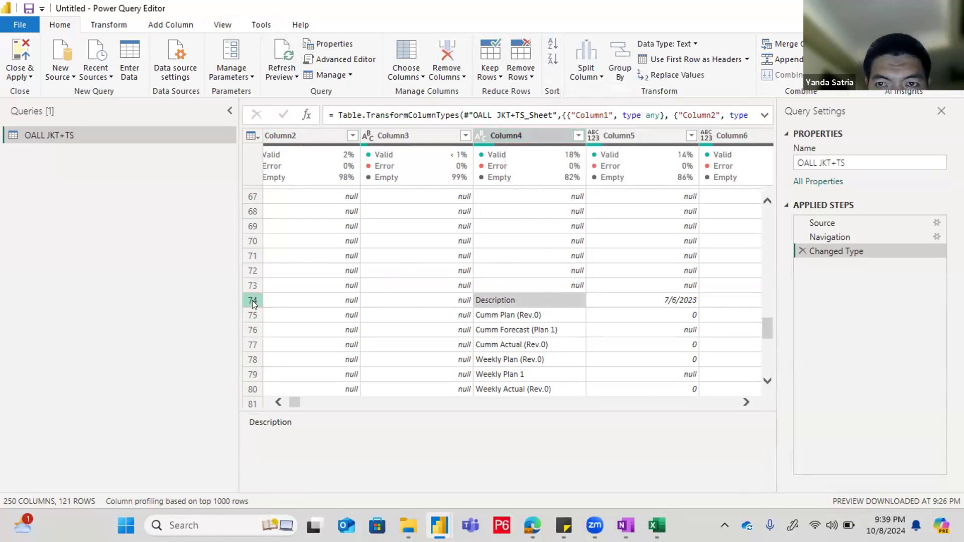
pyautogui.click(520, 70)
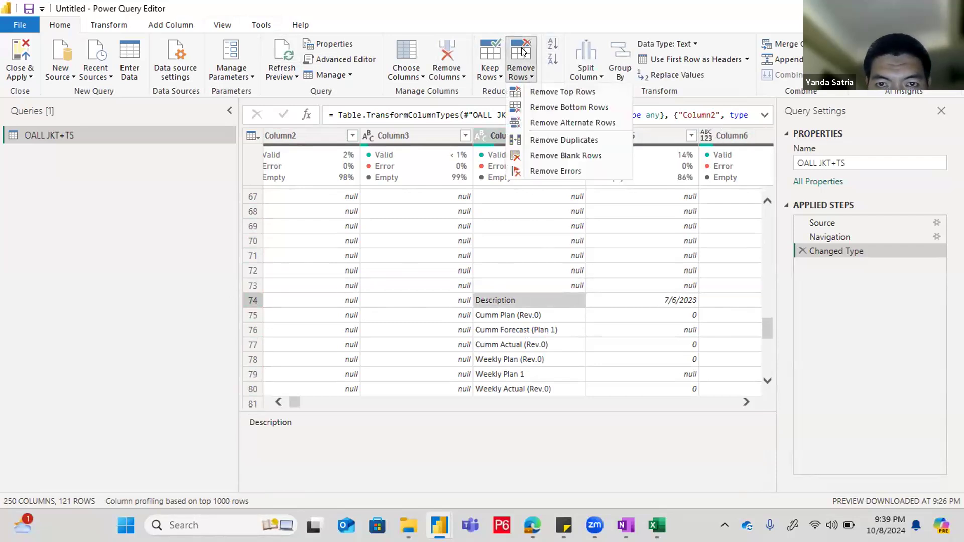
pyautogui.click(584, 94)
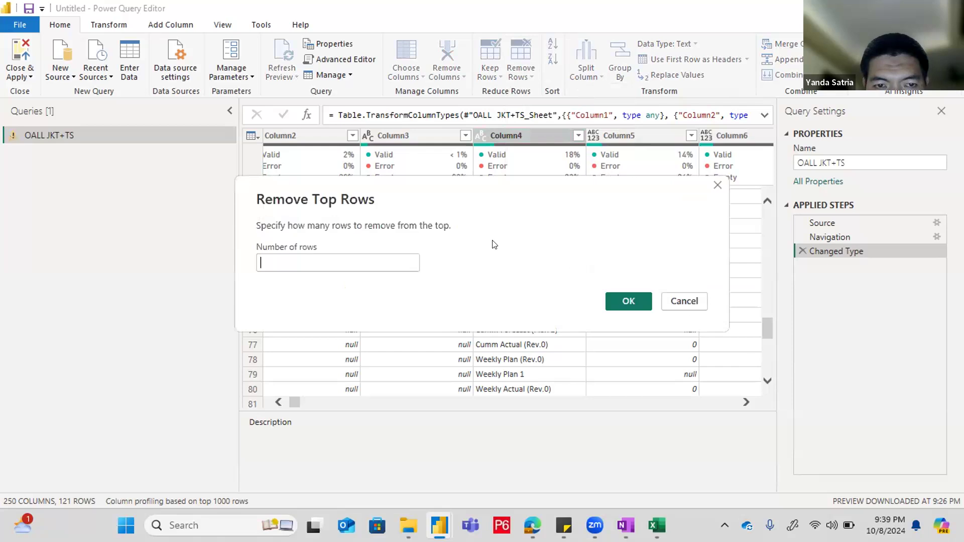
pyautogui.write('1')
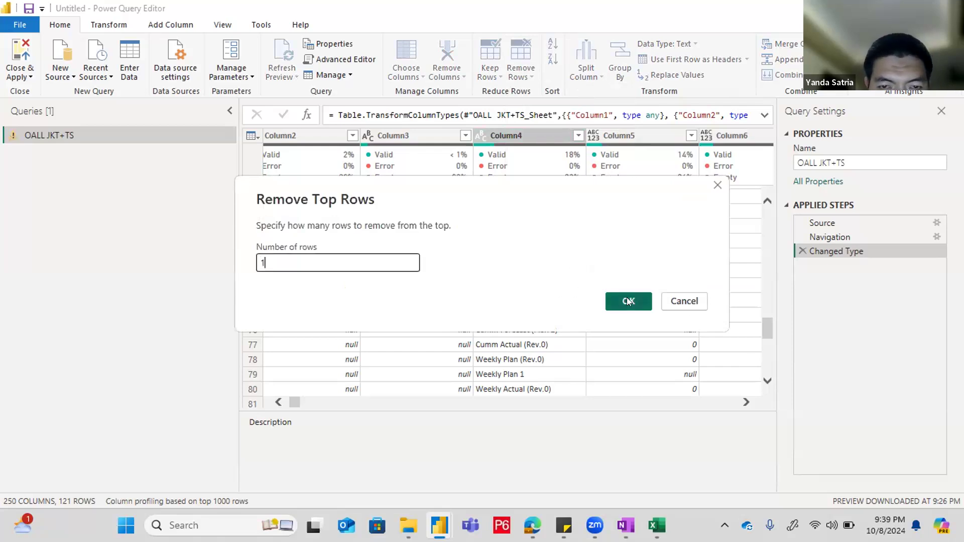
pyautogui.click(628, 300)
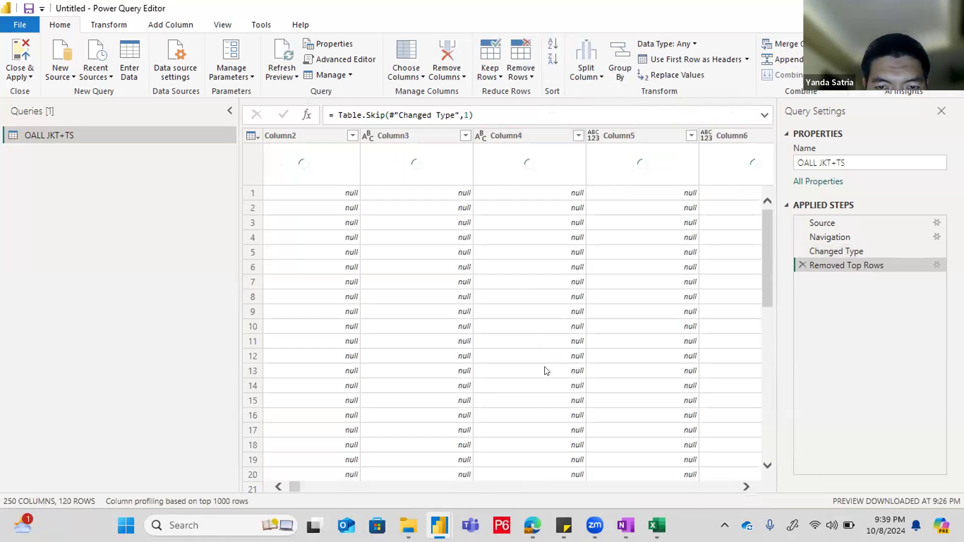
# Step: Find the Description header in Column4 of the shortened table and select that cell
pyautogui.scroll(-16, 545, 351)
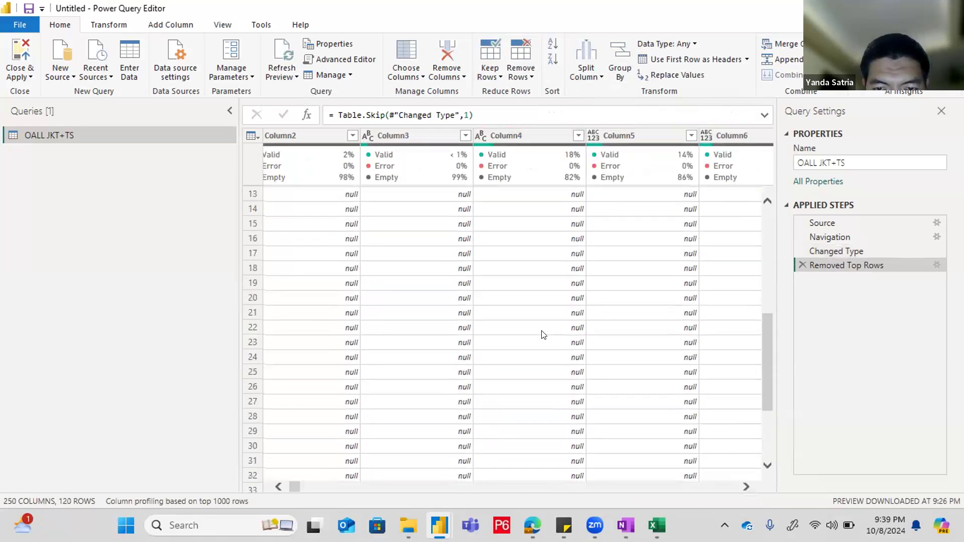
pyautogui.scroll(-11, 544, 335)
pyautogui.scroll(6, 532, 337)
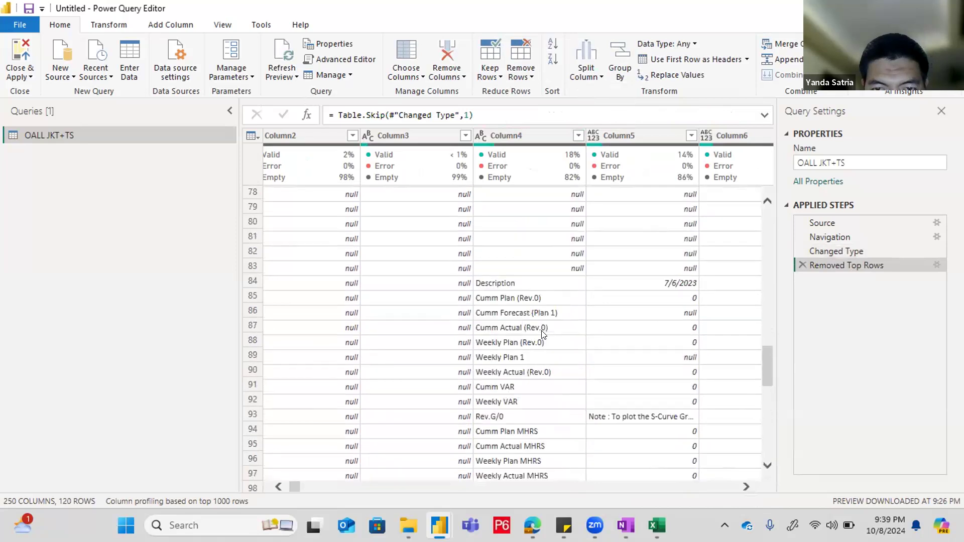
pyautogui.click(522, 338)
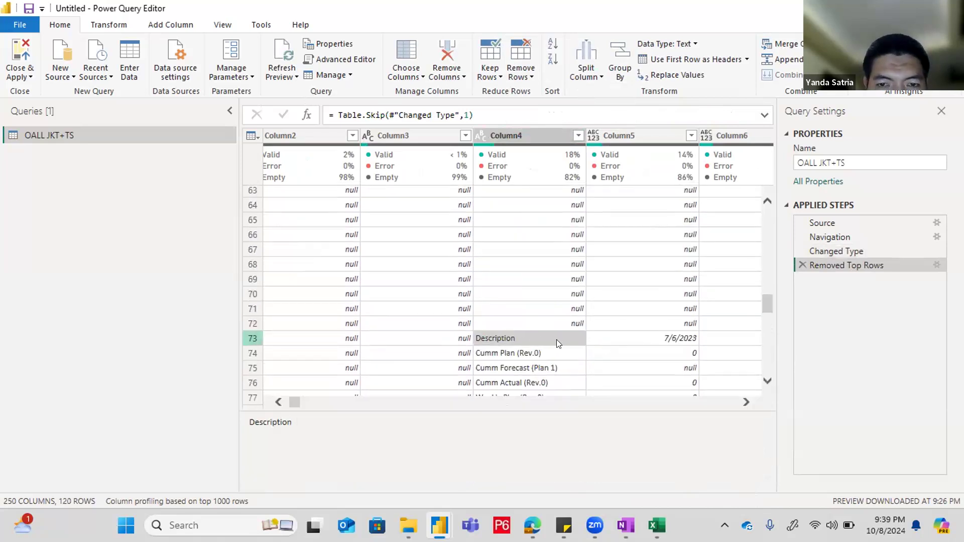
# Step: Remove alternate rows from the query, with first row to remove 1, 72 rows to remove and 73 rows to keep
pyautogui.click(516, 52)
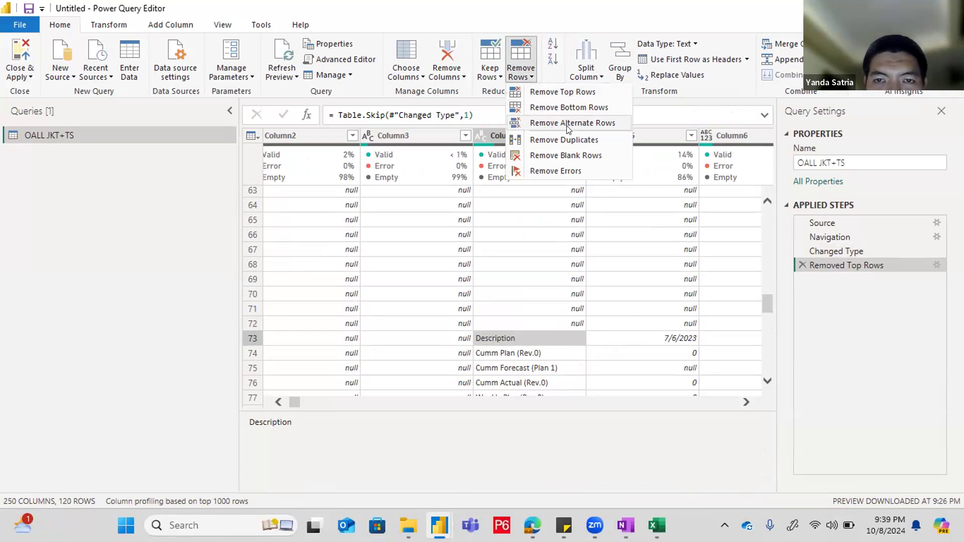
pyautogui.click(606, 125)
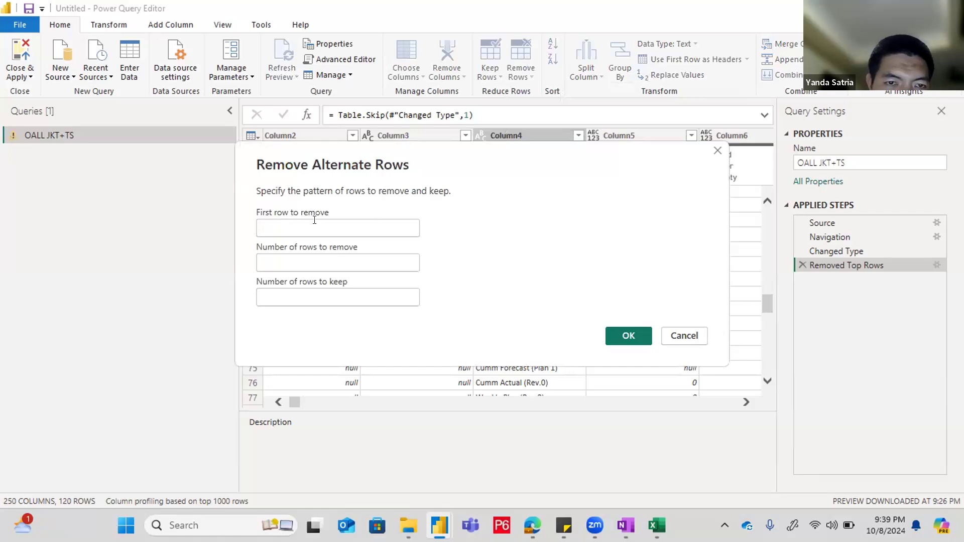
pyautogui.click(316, 224)
pyautogui.write('1')
pyautogui.moveTo(400, 149); pyautogui.dragTo(414, 8)
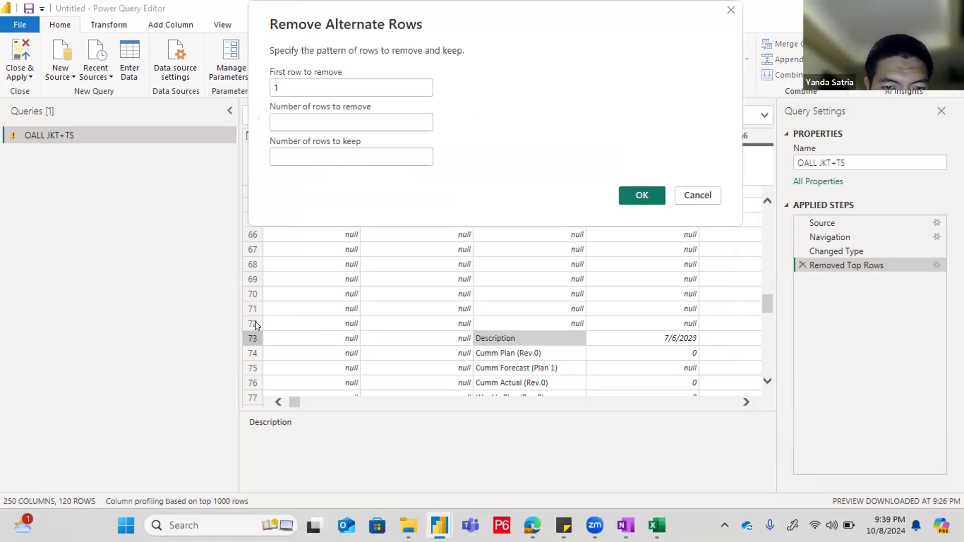
pyautogui.click(309, 129)
pyautogui.write('72')
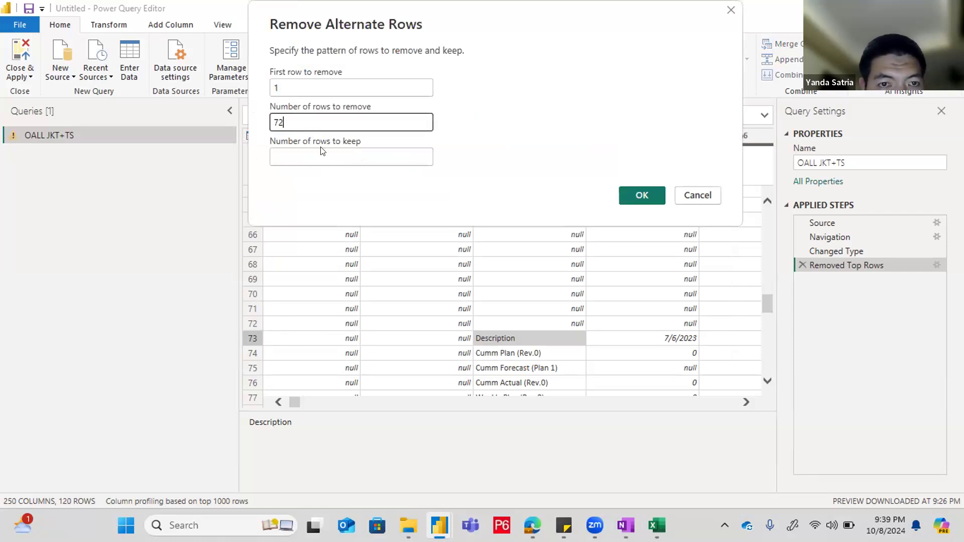
pyautogui.click(322, 152)
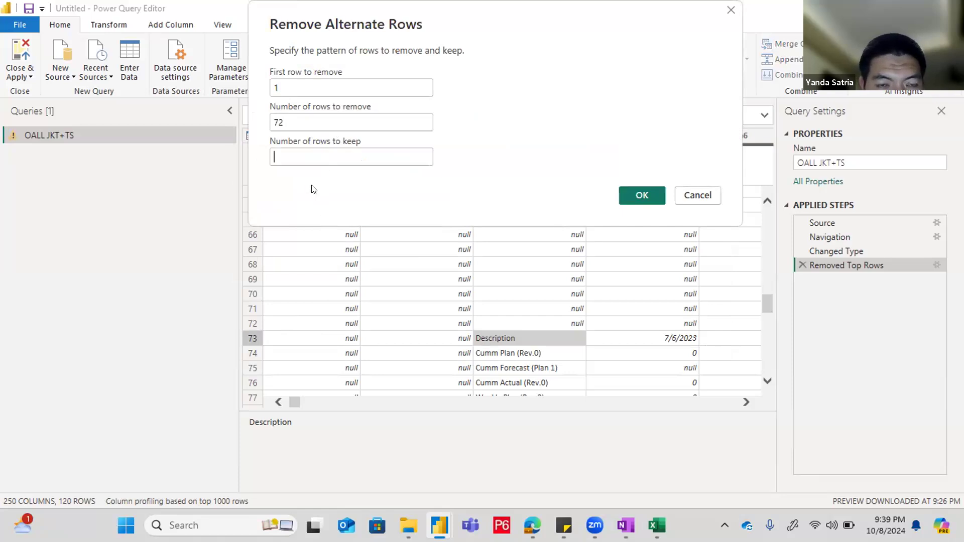
pyautogui.write('72')
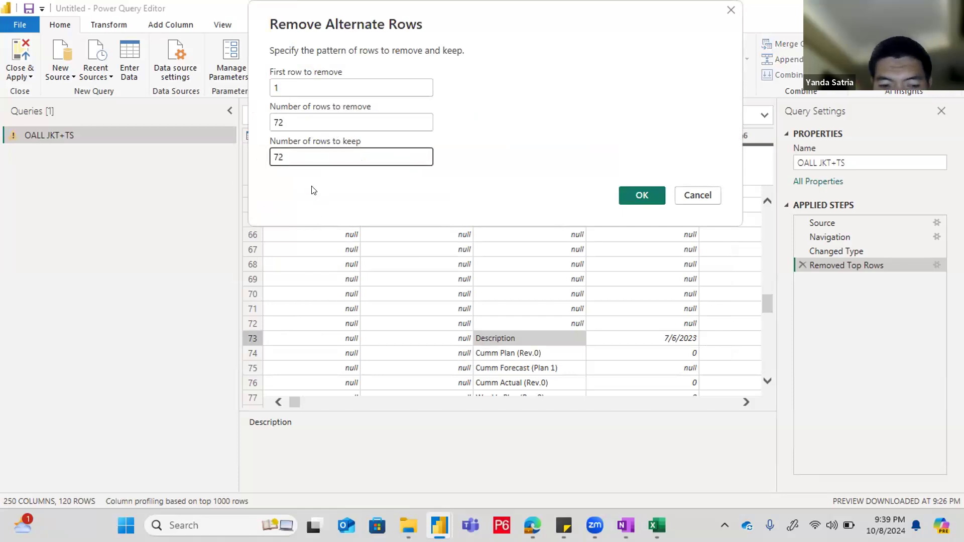
pyautogui.write(',73')
pyautogui.click(642, 195)
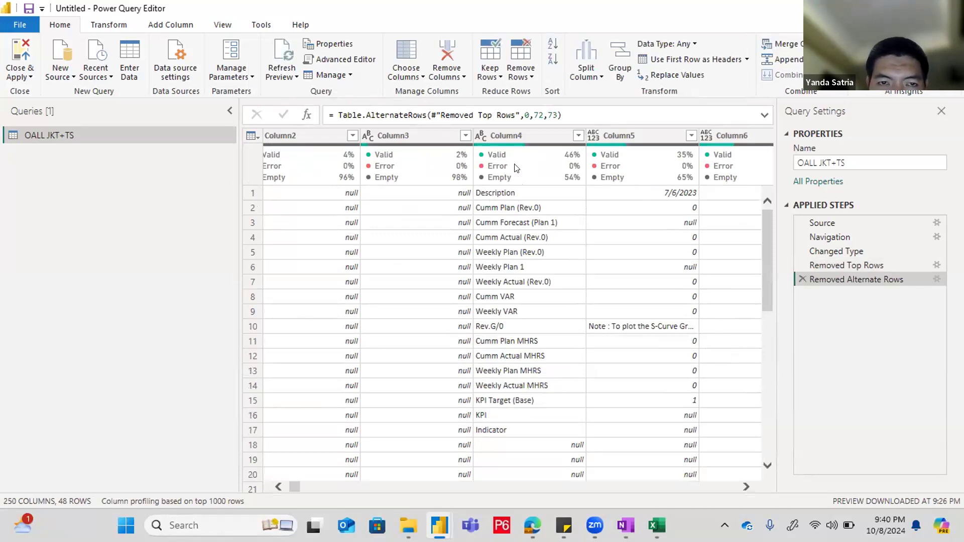
# Step: Compare the preview at the Removed Top Rows step with the one at the Removed Alternate Rows step
pyautogui.moveTo(513, 197)
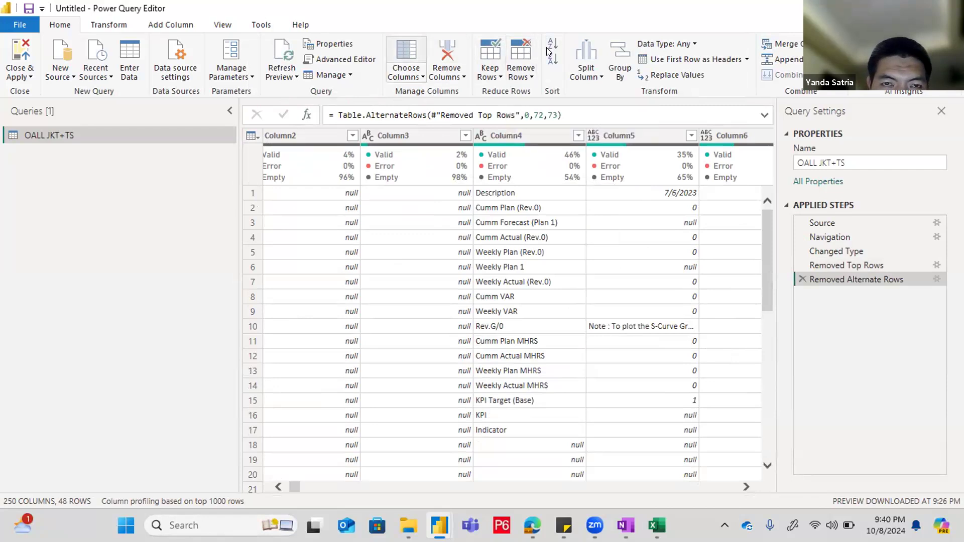
pyautogui.click(837, 264)
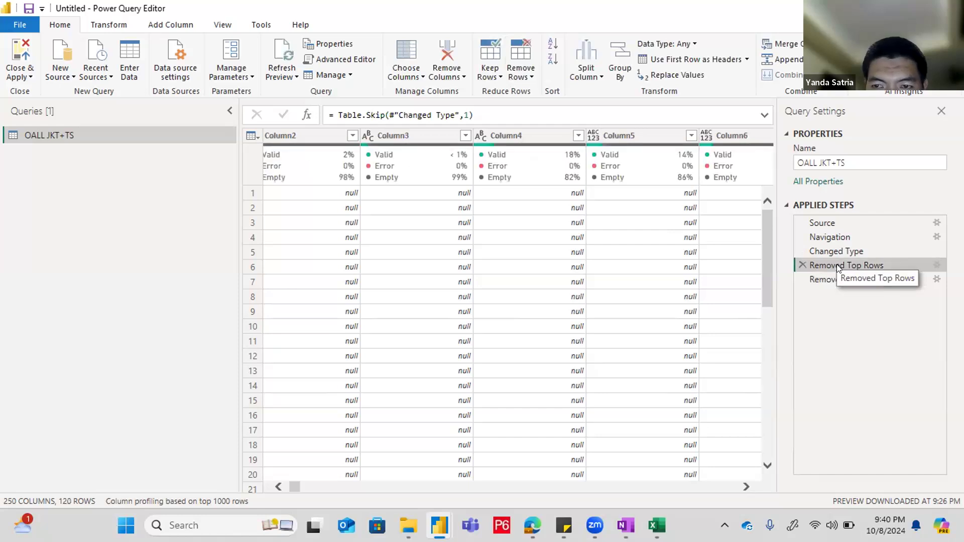
pyautogui.scroll(-10, 728, 327)
pyautogui.scroll(-11, 729, 327)
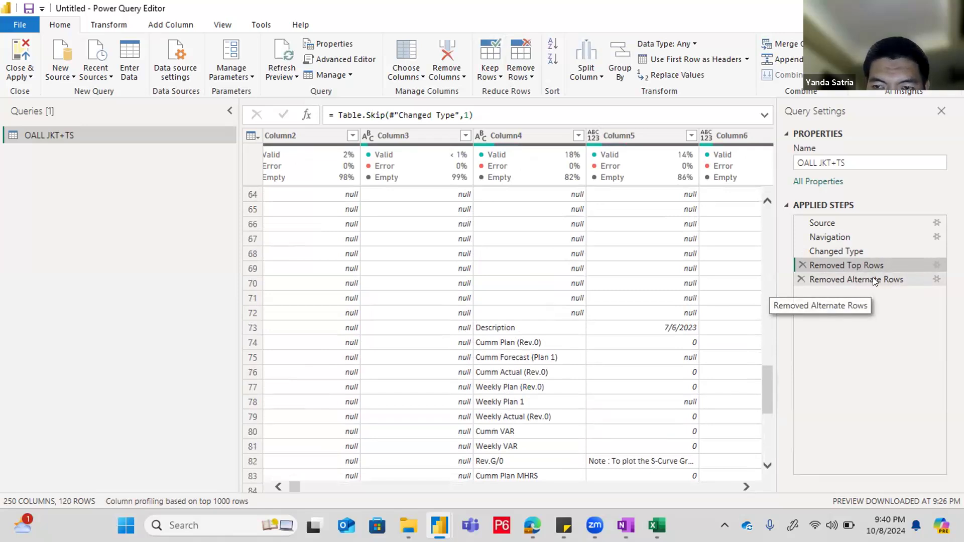
pyautogui.click(873, 279)
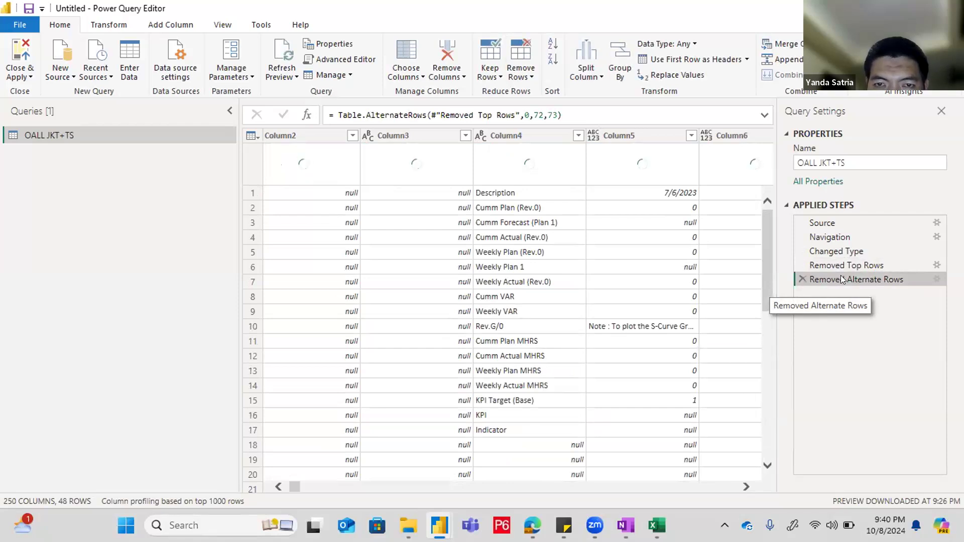
# Step: Delete the Removed Top Rows step from the query's applied steps, checking the Changed Type preview first
pyautogui.click(860, 244)
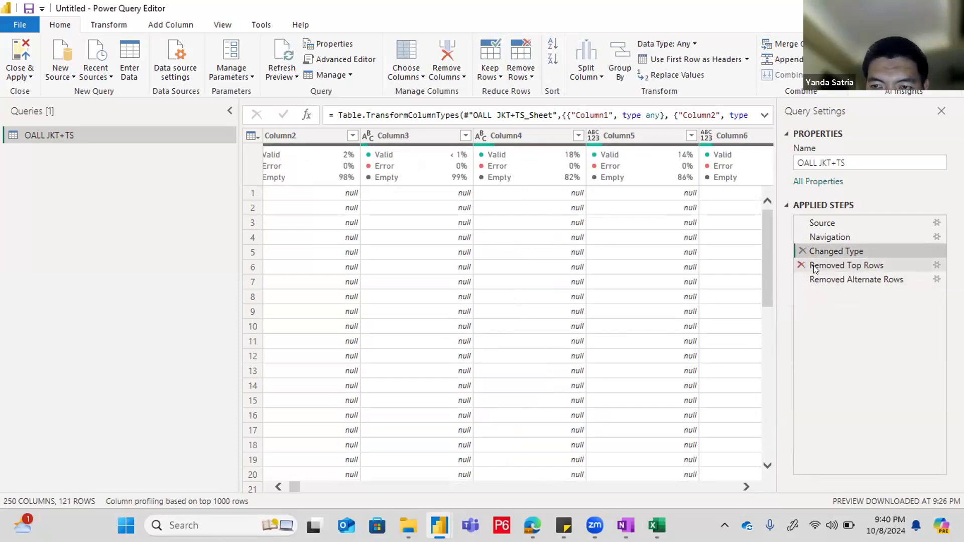
pyautogui.click(838, 266)
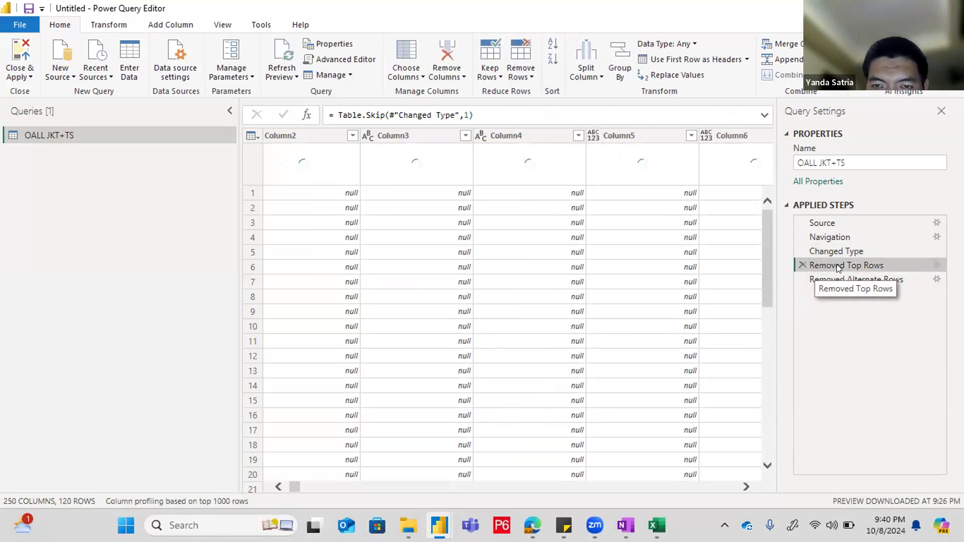
pyautogui.click(802, 264)
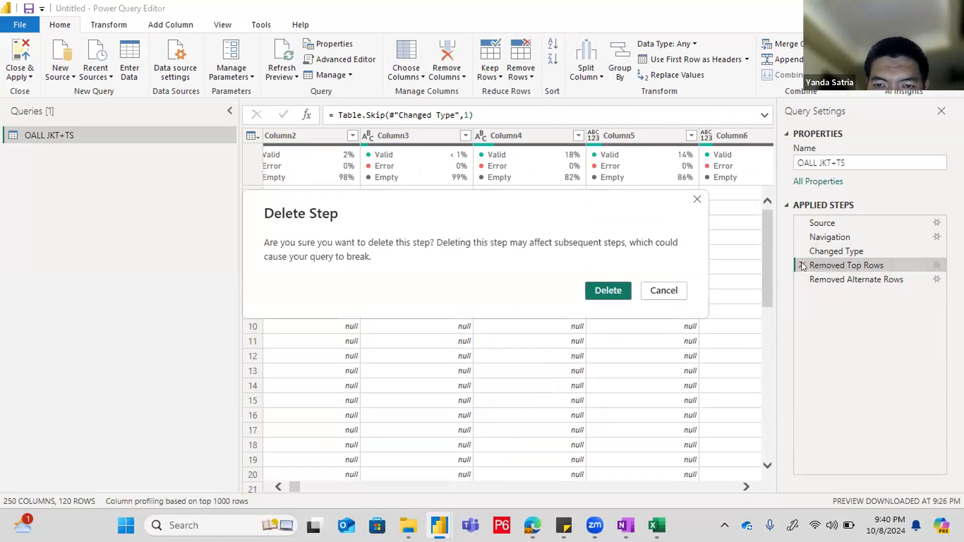
pyautogui.click(612, 290)
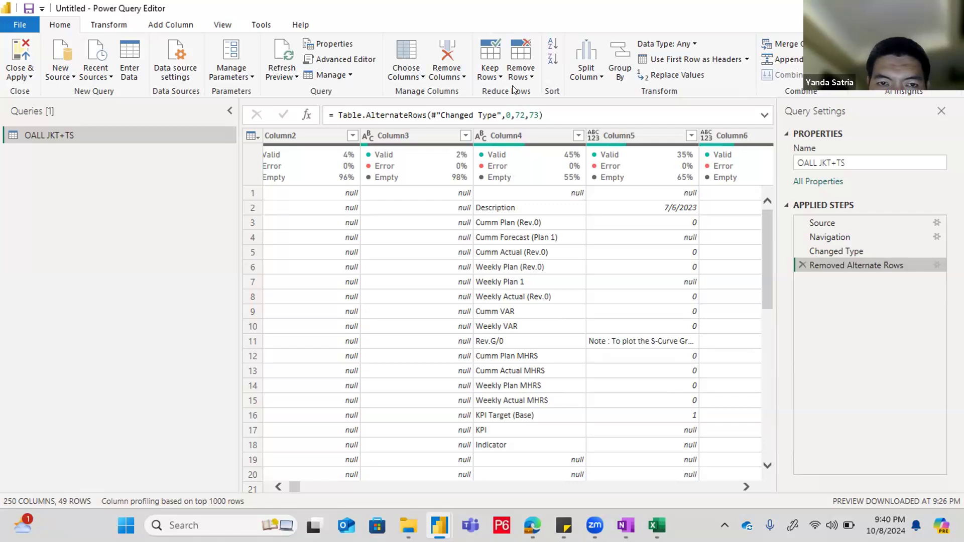
# Step: Edit the Removed Alternate Rows formula so its arguments read 0,73,74
pyautogui.click(528, 112)
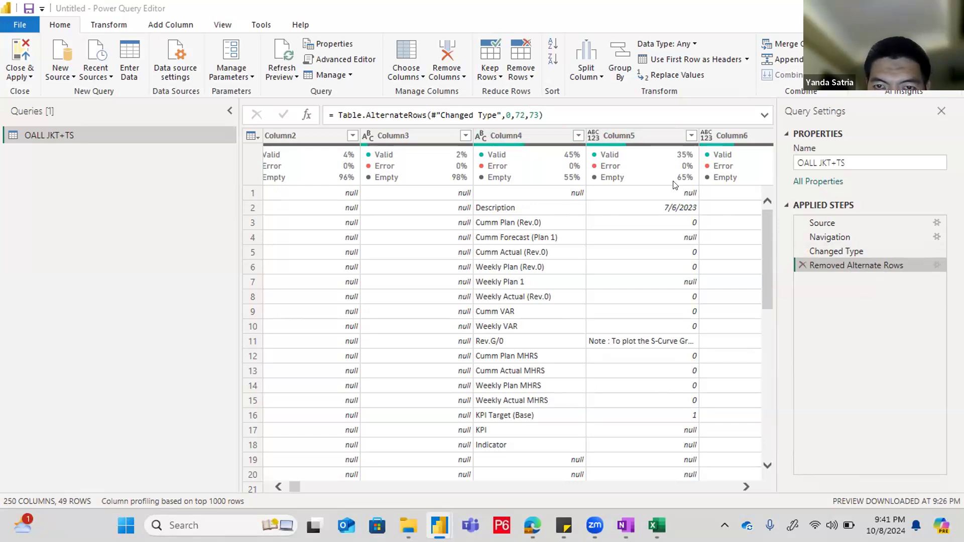
pyautogui.click(765, 115)
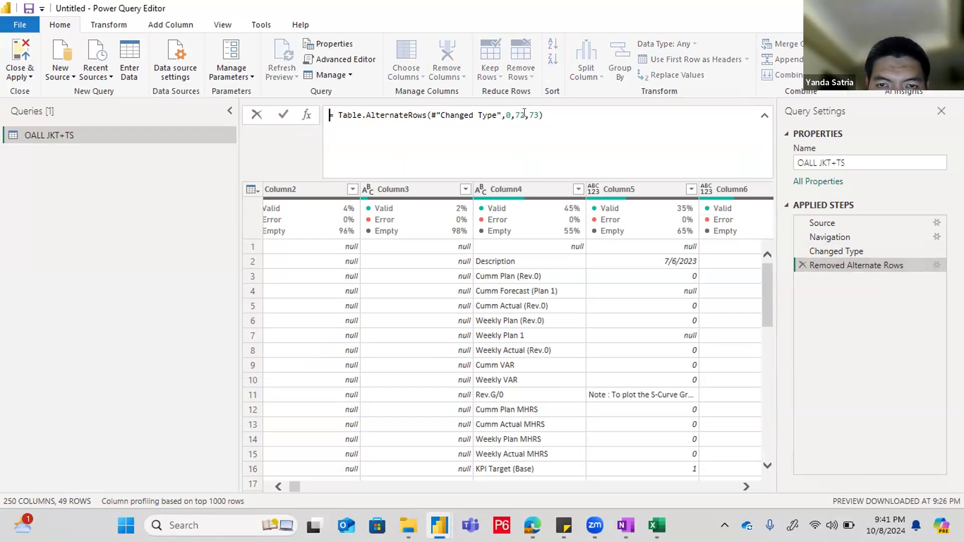
pyautogui.moveTo(519, 111); pyautogui.dragTo(537, 111)
pyautogui.write('3,74')
pyautogui.press('Return')
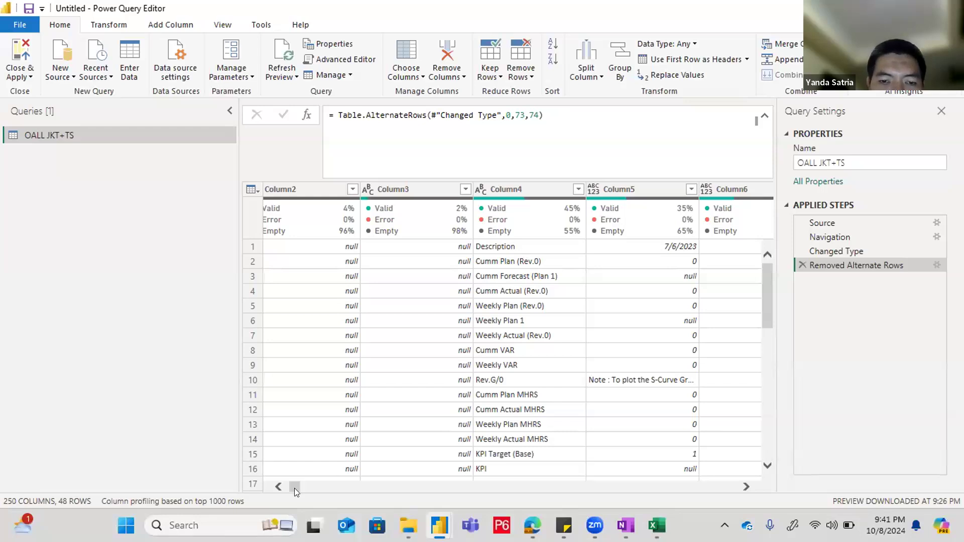
# Step: Remove Column1 and Column2 from the OALL JKT+TS query
pyautogui.click(278, 487)
pyautogui.click(373, 189)
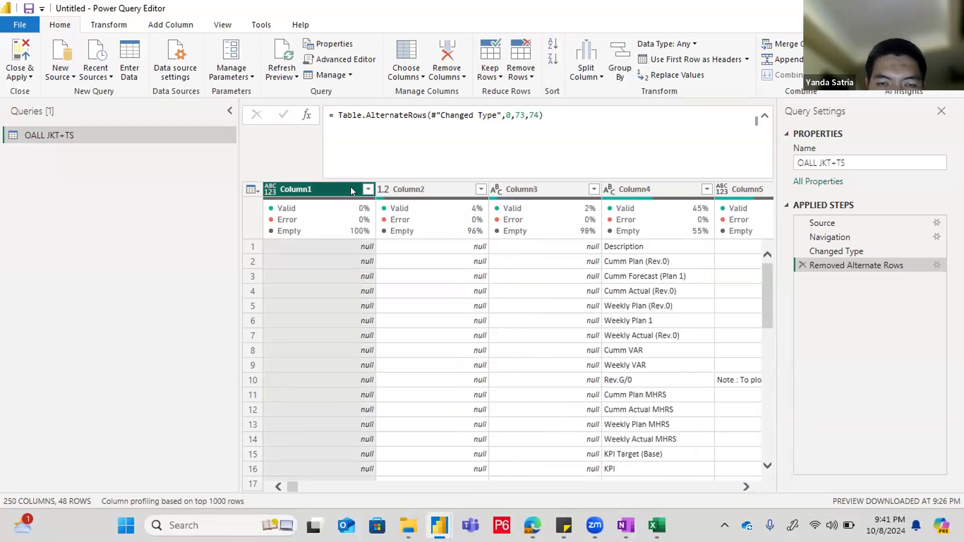
pyautogui.moveTo(345, 201)
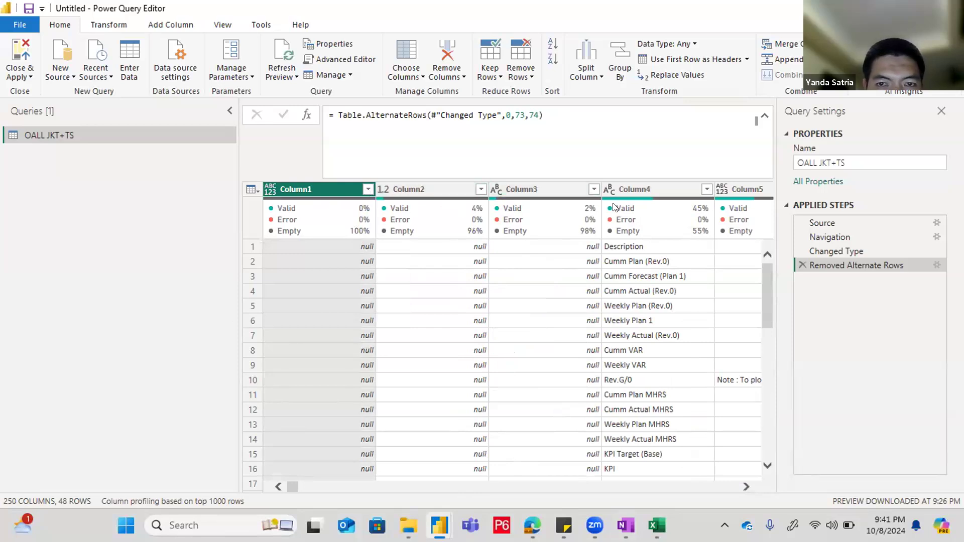
pyautogui.rightClick(316, 189)
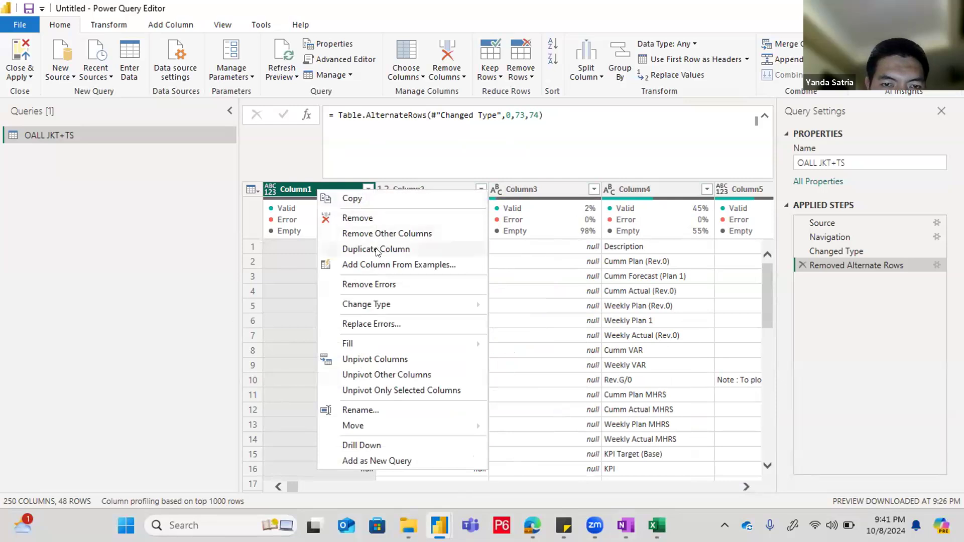
pyautogui.click(357, 217)
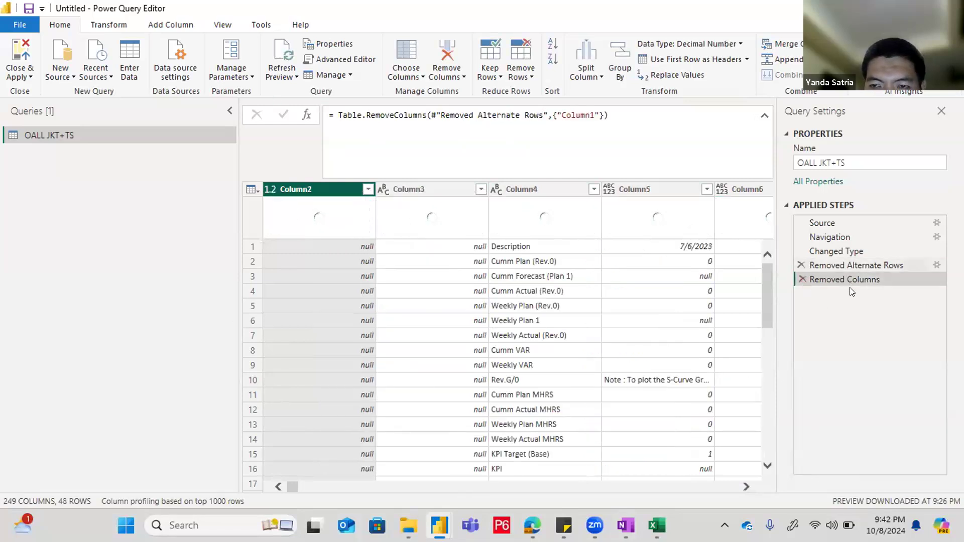
pyautogui.rightClick(307, 189)
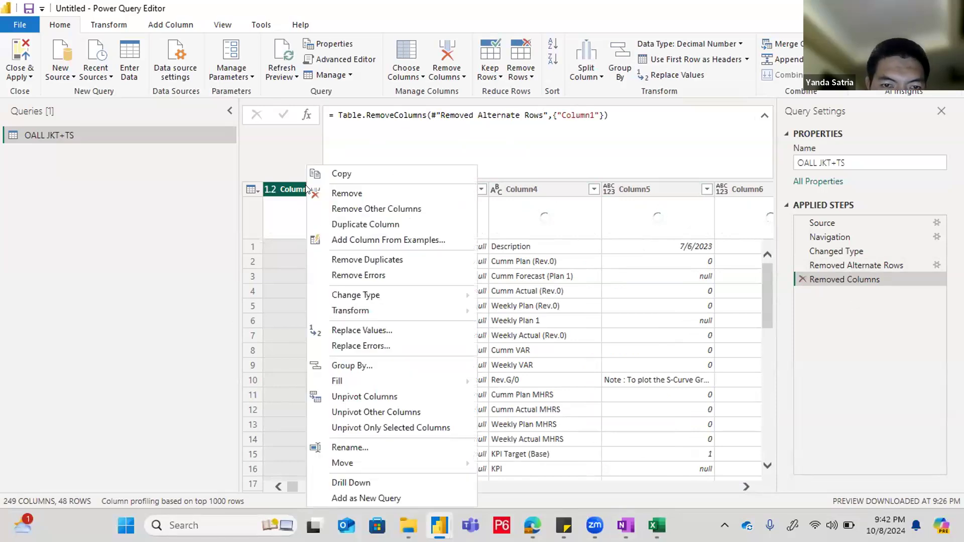
pyautogui.click(354, 195)
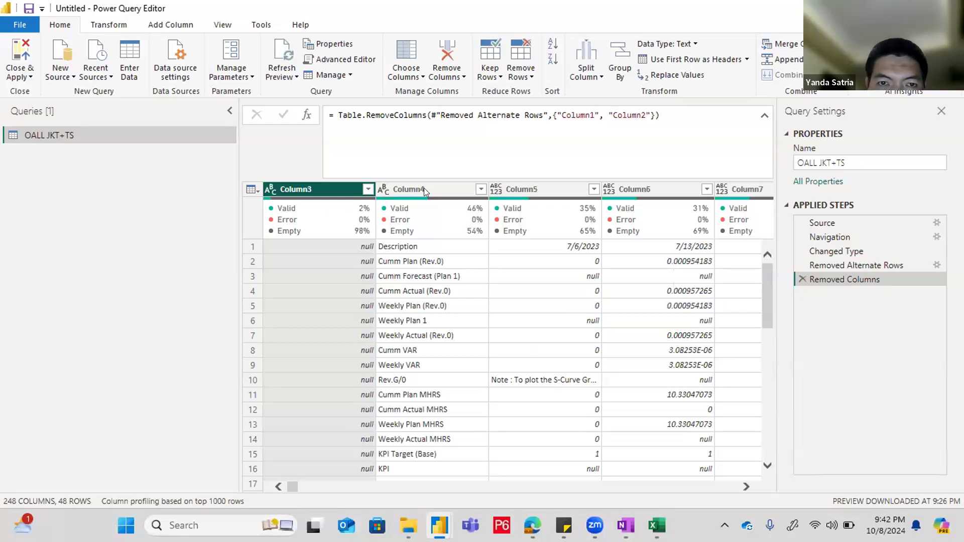
# Step: Select the columns from Column4 through Column238 and remove all other columns from the query
pyautogui.click(429, 188)
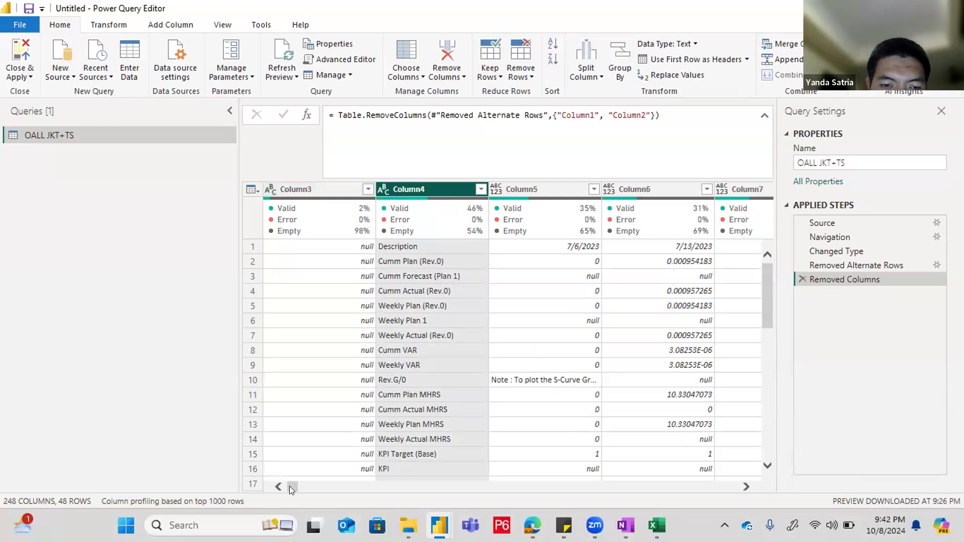
pyautogui.rightClick(443, 193)
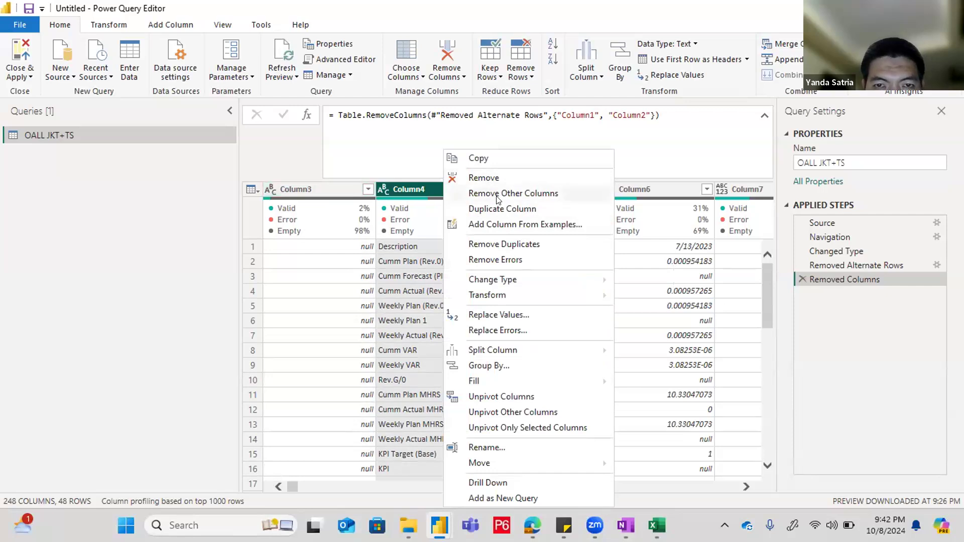
pyautogui.click(409, 189)
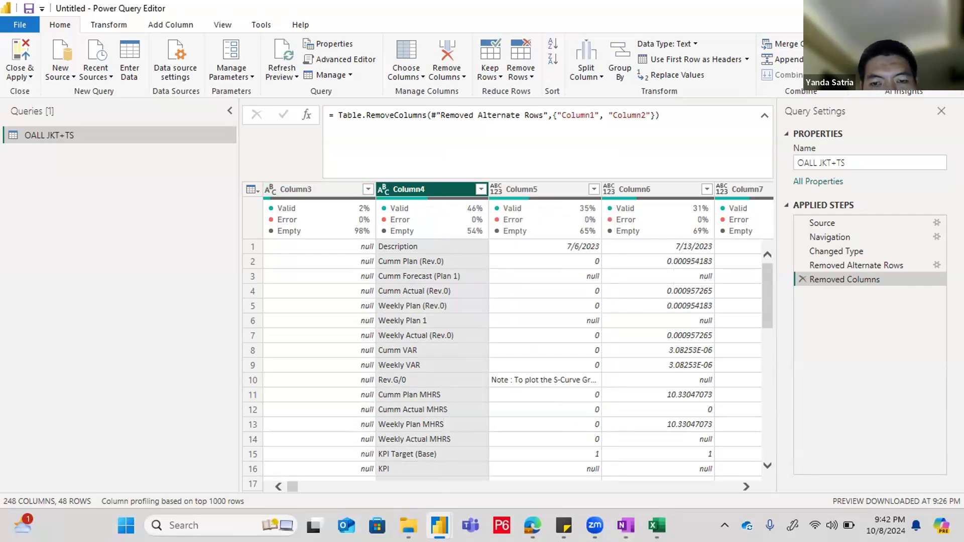
pyautogui.moveTo(288, 486); pyautogui.dragTo(713, 500)
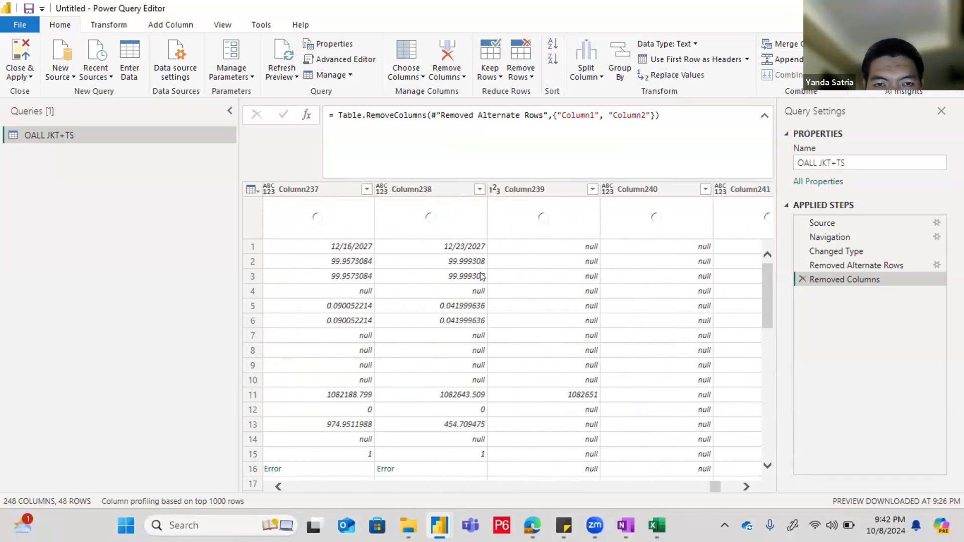
pyautogui.click(446, 189)
pyautogui.hotkey('shift', 'Left')
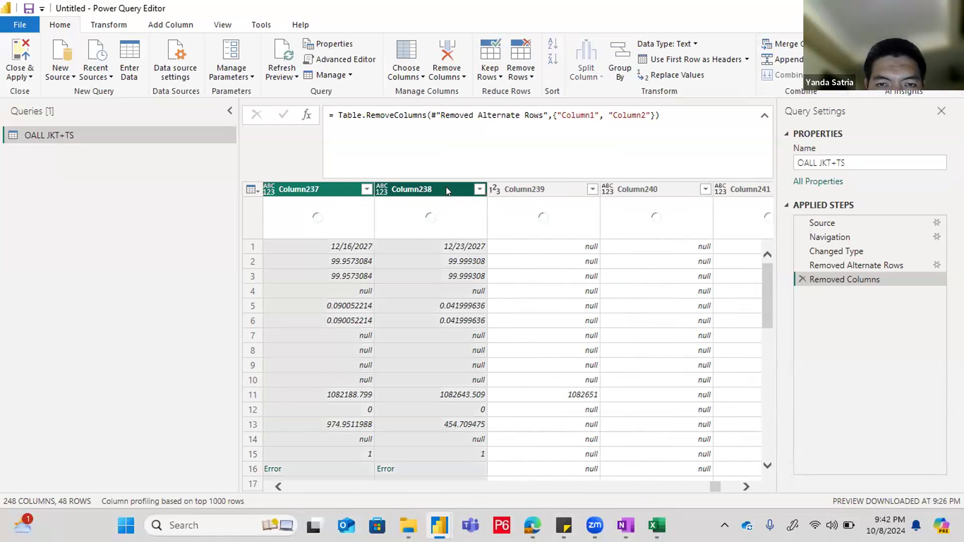
pyautogui.rightClick(408, 189)
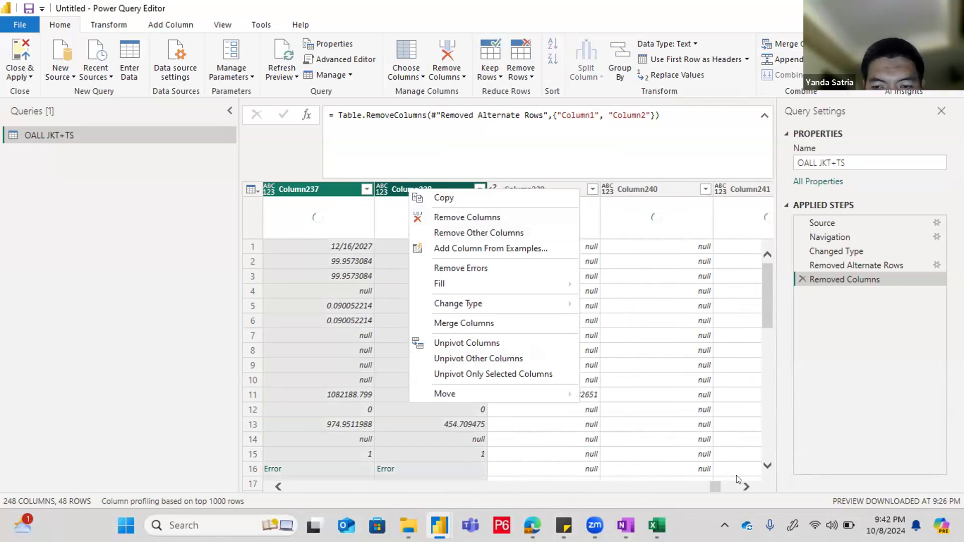
pyautogui.moveTo(711, 487); pyautogui.dragTo(300, 508)
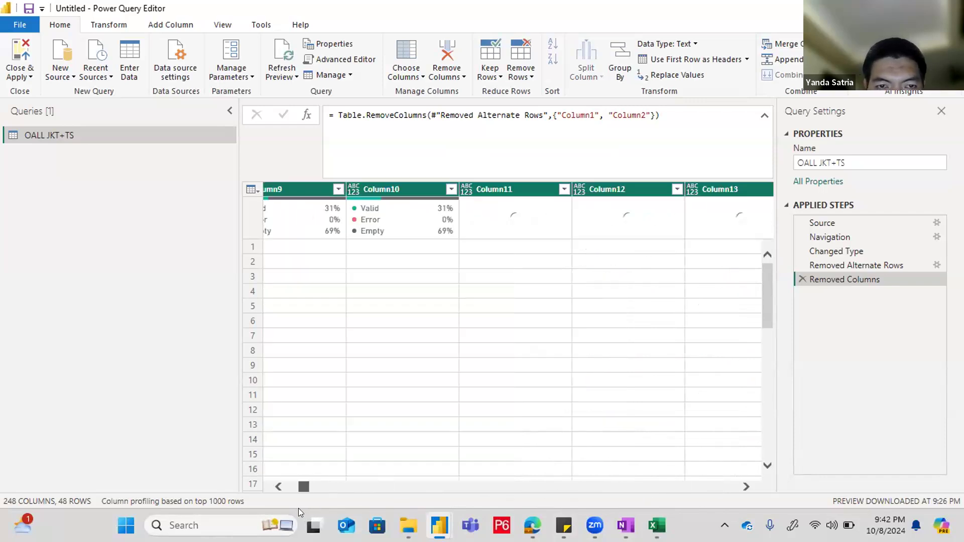
pyautogui.moveTo(248, 504); pyautogui.dragTo(712, 512)
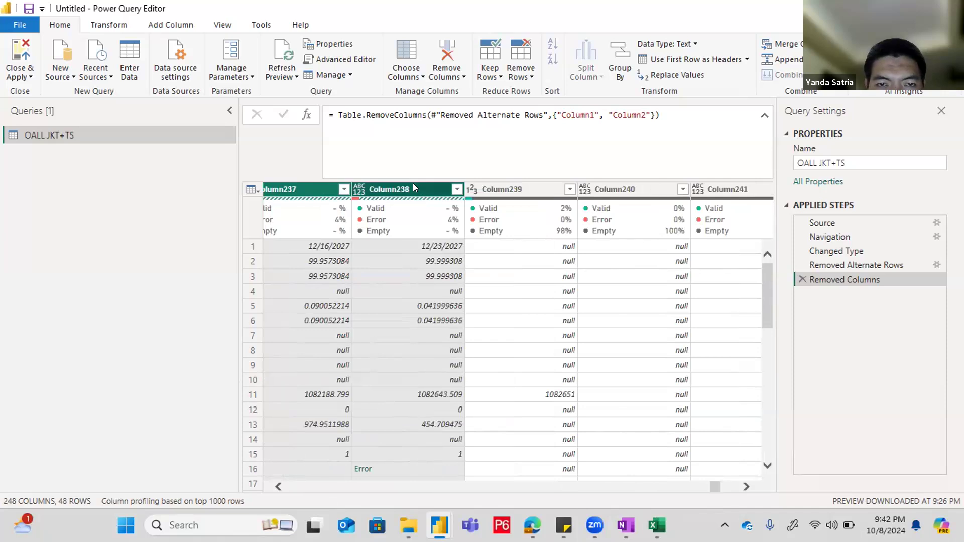
pyautogui.rightClick(413, 184)
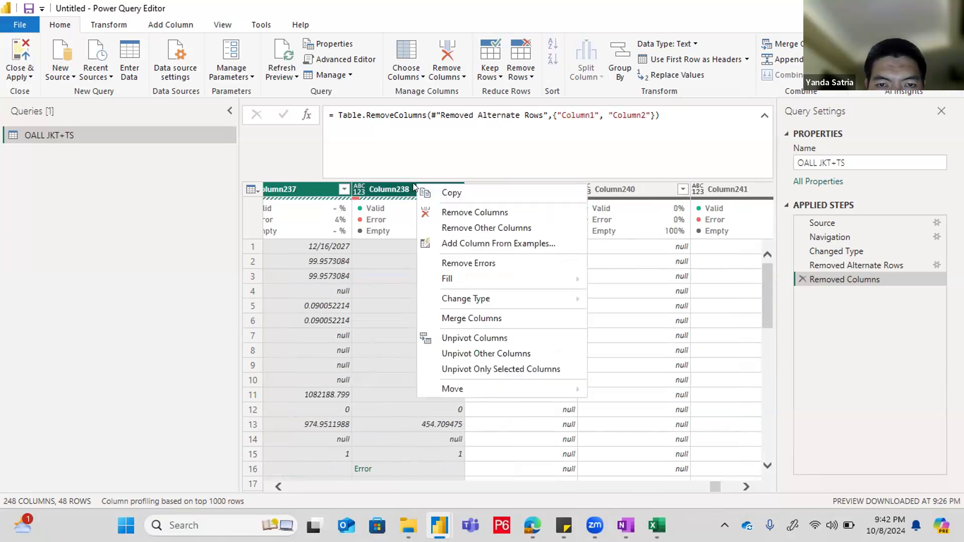
pyautogui.click(480, 229)
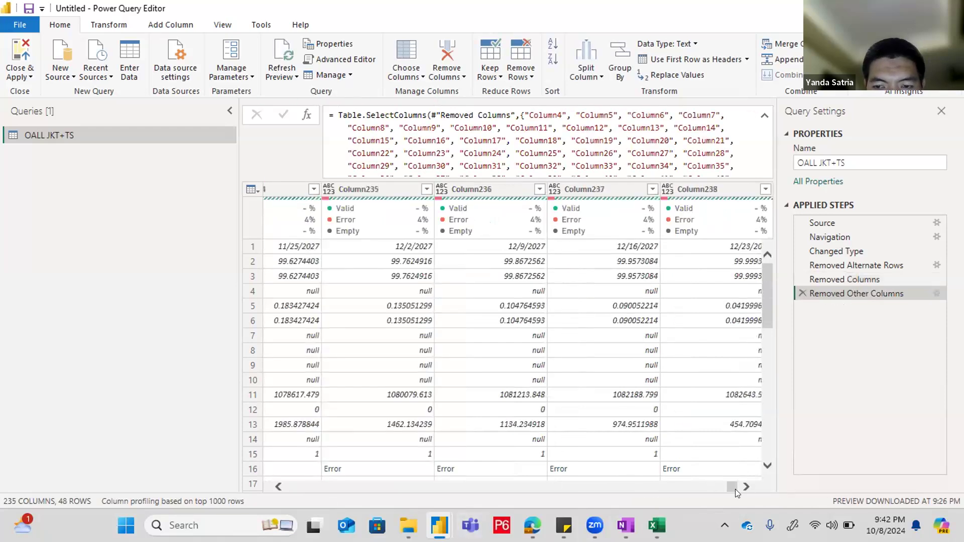
# Step: Review the trimmed table from Column4 onward, including its description rows
pyautogui.moveTo(733, 488); pyautogui.dragTo(250, 498)
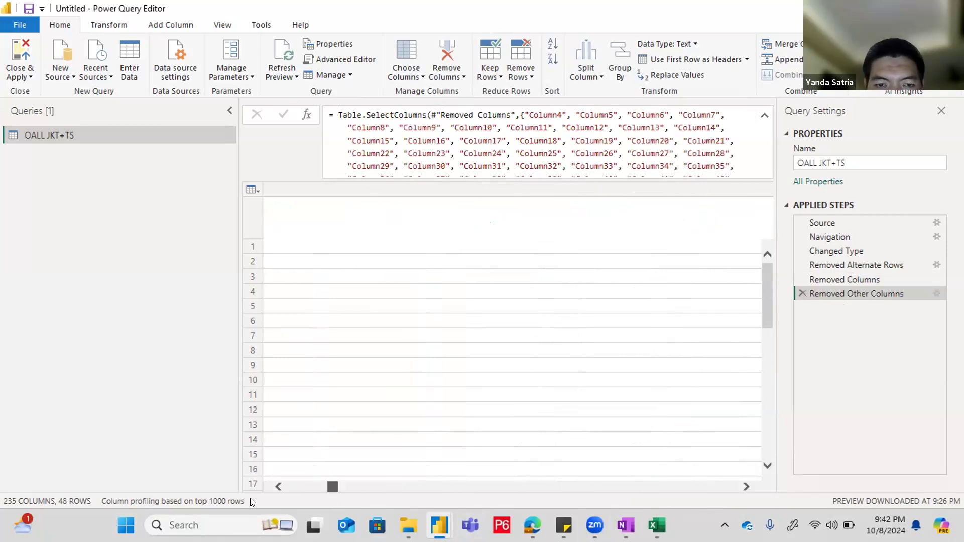
pyautogui.click(304, 191)
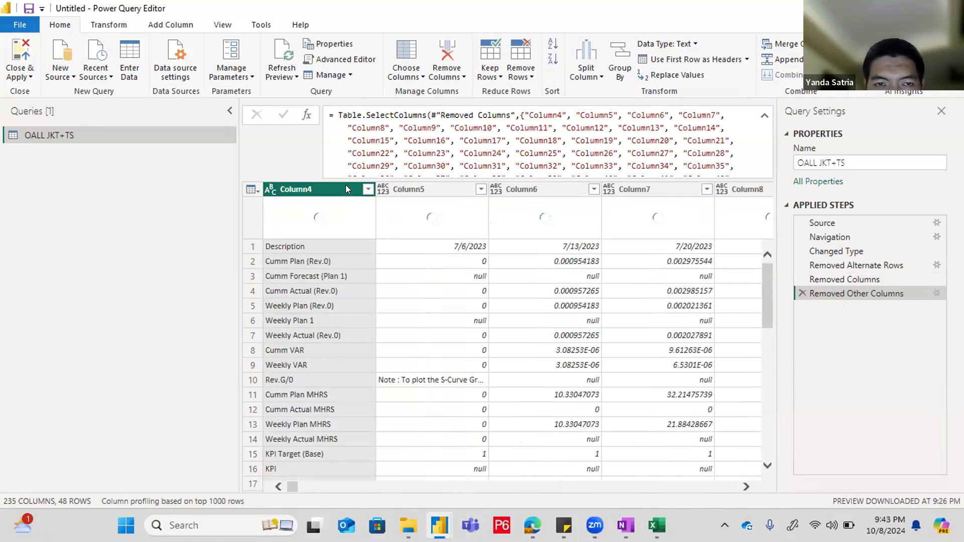
pyautogui.scroll(-2, 330, 319)
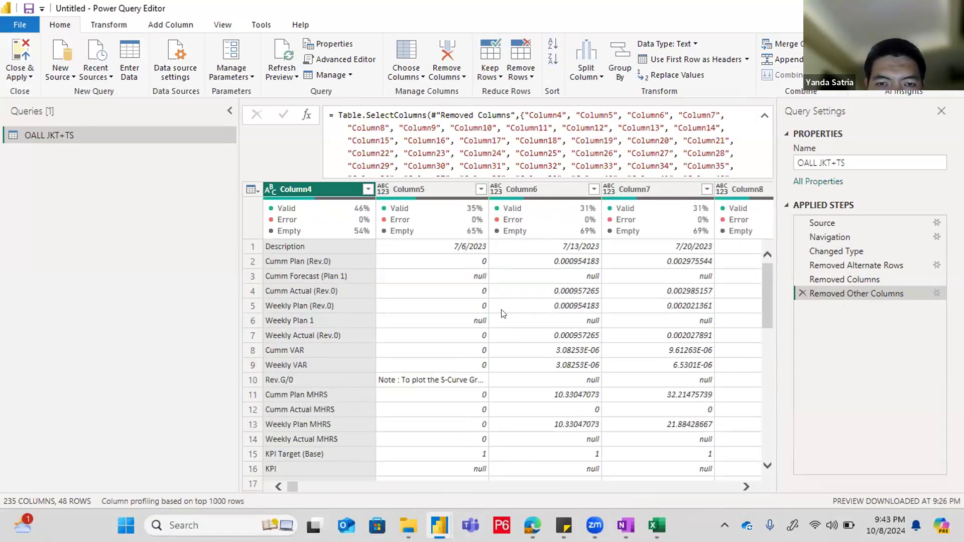
pyautogui.scroll(-1, 387, 300)
pyautogui.scroll(-3, 388, 300)
pyautogui.scroll(4, 387, 300)
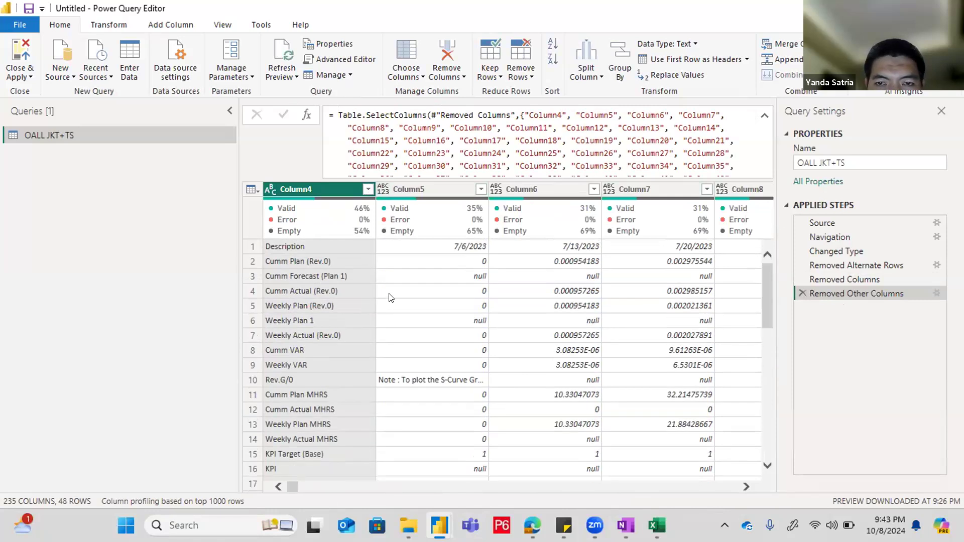
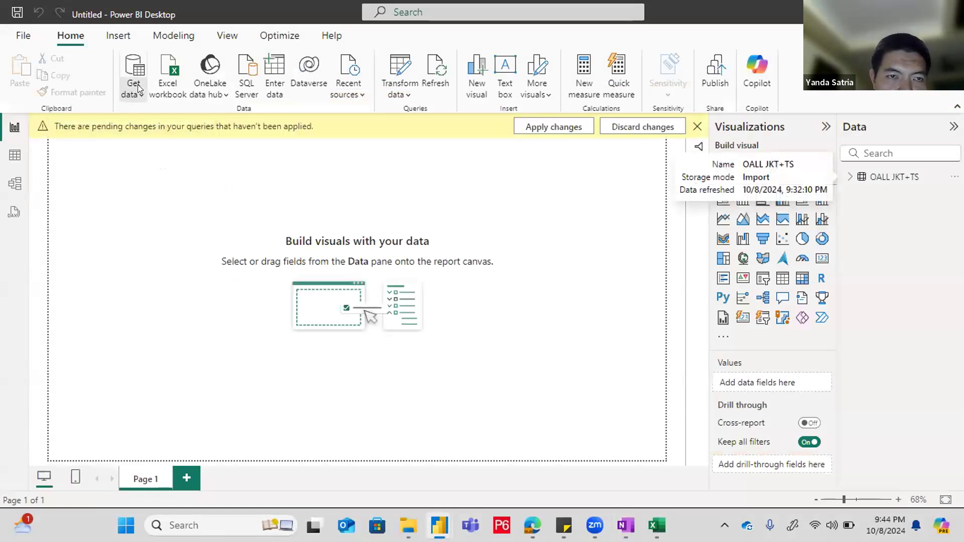
# Step: Look over the common data sources that Get data offers in the Power BI Desktop report window
pyautogui.click(138, 85)
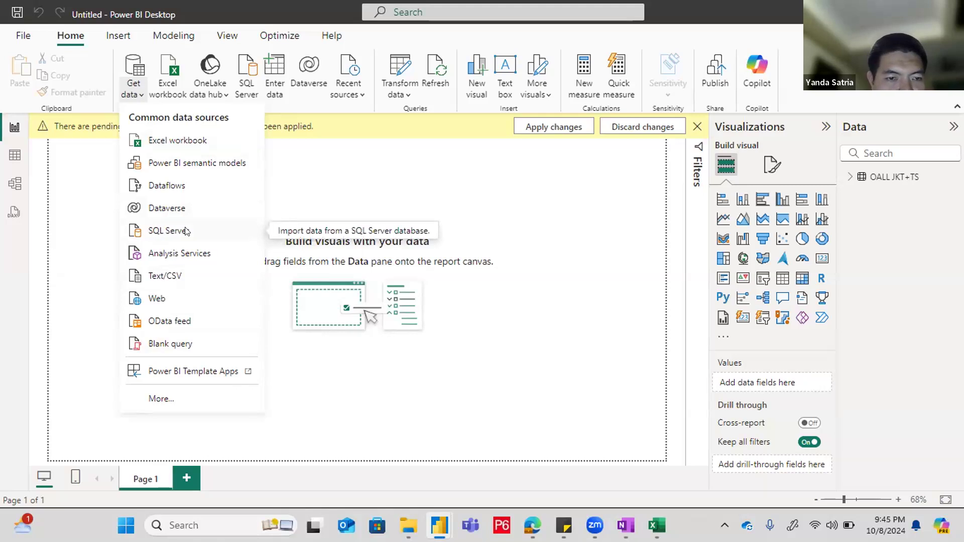
pyautogui.click(415, 197)
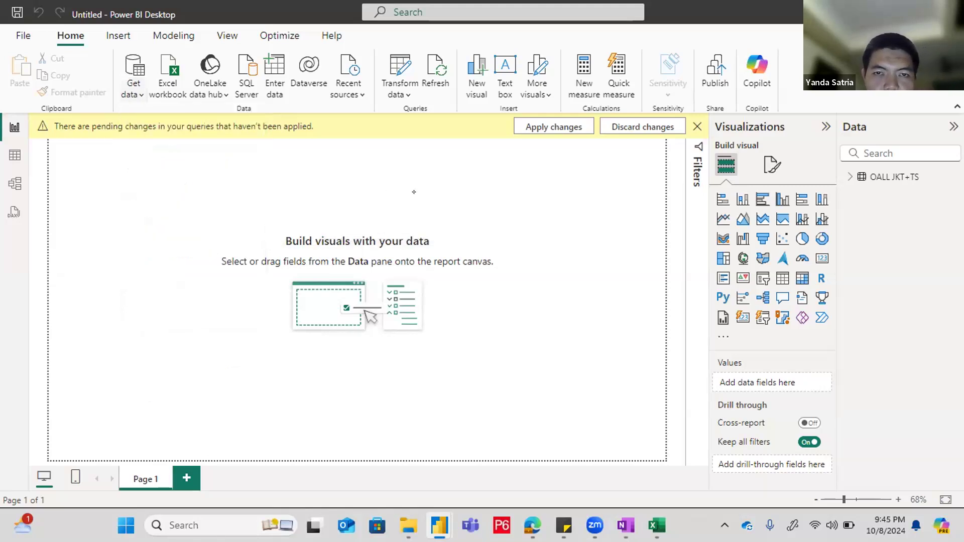
# Step: Switch to the OneNote page with the Excel and SQL sketch and handwrite "ORIGINAL DATA" around its box
pyautogui.hotkey('alt', 'Tab')
pyautogui.hotkey('alt', 'Tab')
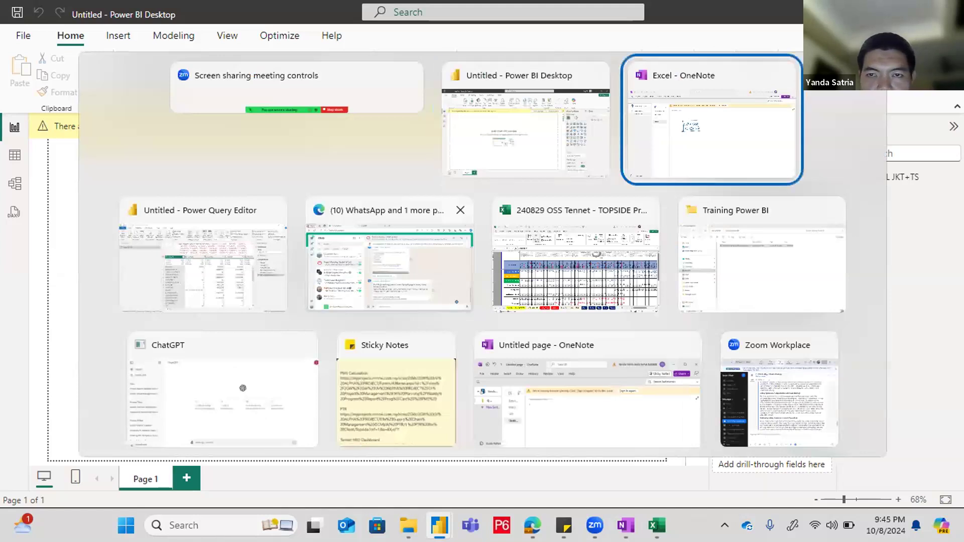
pyautogui.moveTo(334, 157)
pyautogui.mouseDown()
pyautogui.moveTo(333, 167)
pyautogui.moveTo(327, 158)
pyautogui.moveTo(348, 166)
pyautogui.mouseUp()
pyautogui.moveTo(348, 155)
pyautogui.mouseDown()
pyautogui.moveTo(397, 166)
pyautogui.moveTo(422, 155)
pyautogui.moveTo(453, 166)
pyautogui.moveTo(416, 197)
pyautogui.moveTo(426, 195)
pyautogui.mouseUp()
pyautogui.moveTo(428, 195)
pyautogui.mouseDown()
pyautogui.moveTo(436, 182)
pyautogui.moveTo(444, 193)
pyautogui.mouseUp()
pyautogui.moveTo(431, 190)
pyautogui.mouseDown()
pyautogui.moveTo(457, 182)
pyautogui.moveTo(449, 196)
pyautogui.mouseUp()
pyautogui.moveTo(460, 197)
pyautogui.mouseDown()
pyautogui.moveTo(467, 181)
pyautogui.moveTo(477, 196)
pyautogui.mouseUp()
pyautogui.moveTo(463, 191)
pyautogui.mouseDown()
pyautogui.moveTo(475, 190)
pyautogui.moveTo(504, 218)
pyautogui.mouseUp()
# Step: Draw a double-line arrow from the Excel and SQL box and handwrite "POWER BI" at its far end
pyautogui.moveTo(421, 233); pyautogui.dragTo(510, 227)
pyautogui.moveTo(505, 214)
pyautogui.mouseDown()
pyautogui.moveTo(518, 216)
pyautogui.moveTo(510, 237)
pyautogui.mouseUp()
pyautogui.moveTo(572, 190)
pyautogui.mouseDown()
pyautogui.moveTo(581, 219)
pyautogui.moveTo(577, 207)
pyautogui.moveTo(651, 213)
pyautogui.moveTo(672, 200)
pyautogui.mouseUp()
pyautogui.moveTo(681, 197)
pyautogui.mouseDown()
pyautogui.moveTo(682, 215)
pyautogui.moveTo(694, 213)
pyautogui.mouseUp()
pyautogui.moveTo(679, 206)
pyautogui.mouseDown()
pyautogui.moveTo(697, 205)
pyautogui.moveTo(694, 196)
pyautogui.mouseUp()
pyautogui.moveTo(700, 195)
pyautogui.mouseDown()
pyautogui.moveTo(703, 214)
pyautogui.moveTo(759, 206)
pyautogui.mouseUp()
pyautogui.moveTo(753, 192); pyautogui.dragTo(771, 205)
pyautogui.moveTo(796, 191); pyautogui.dragTo(803, 205)
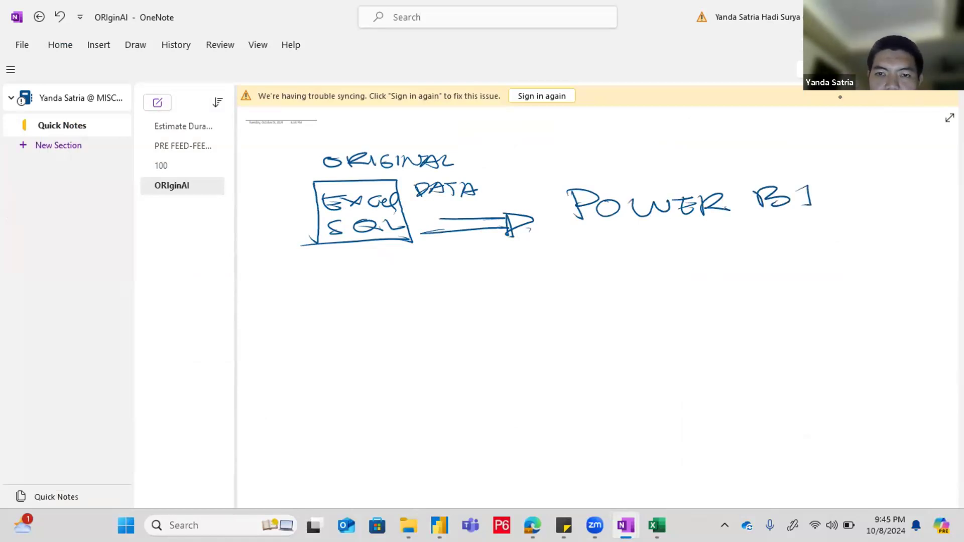
# Step: Handwrite "coding" below POWER BI with an arrow bullet before it, and add an empty arrow bullet underneath
pyautogui.moveTo(651, 246)
pyautogui.mouseDown()
pyautogui.moveTo(635, 257)
pyautogui.moveTo(672, 253)
pyautogui.mouseUp()
pyautogui.moveTo(679, 251); pyautogui.dragTo(709, 253)
pyautogui.moveTo(710, 251); pyautogui.dragTo(738, 245)
pyautogui.moveTo(742, 244); pyautogui.dragTo(736, 263)
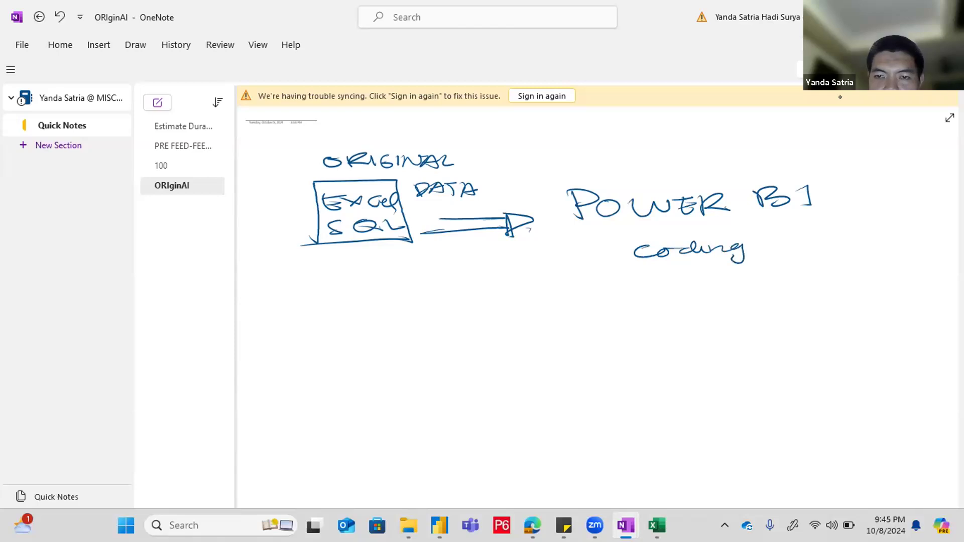
pyautogui.moveTo(607, 254); pyautogui.dragTo(628, 254)
pyautogui.moveTo(620, 249); pyautogui.dragTo(635, 280)
pyautogui.moveTo(626, 273)
pyautogui.mouseDown()
pyautogui.moveTo(638, 279)
pyautogui.moveTo(627, 285)
pyautogui.mouseUp()
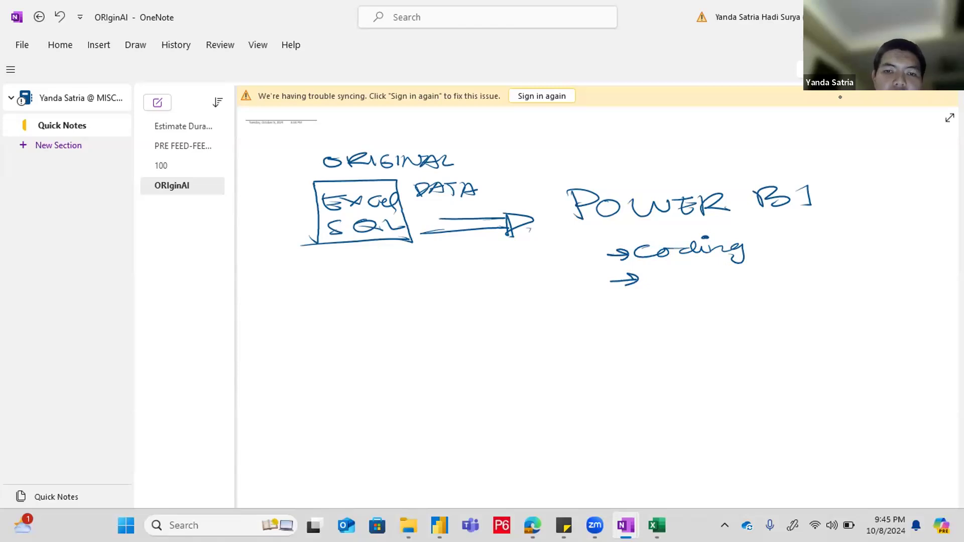
# Step: Handwrite "Input" below the Excel and SQL box, with an arrow pointing towards the bullets under POWER BI
pyautogui.moveTo(473, 266)
pyautogui.mouseDown()
pyautogui.moveTo(548, 261)
pyautogui.moveTo(540, 268)
pyautogui.mouseUp()
pyautogui.moveTo(360, 262); pyautogui.dragTo(360, 276)
pyautogui.moveTo(373, 274); pyautogui.dragTo(399, 273)
pyautogui.moveTo(402, 266); pyautogui.dragTo(465, 261)
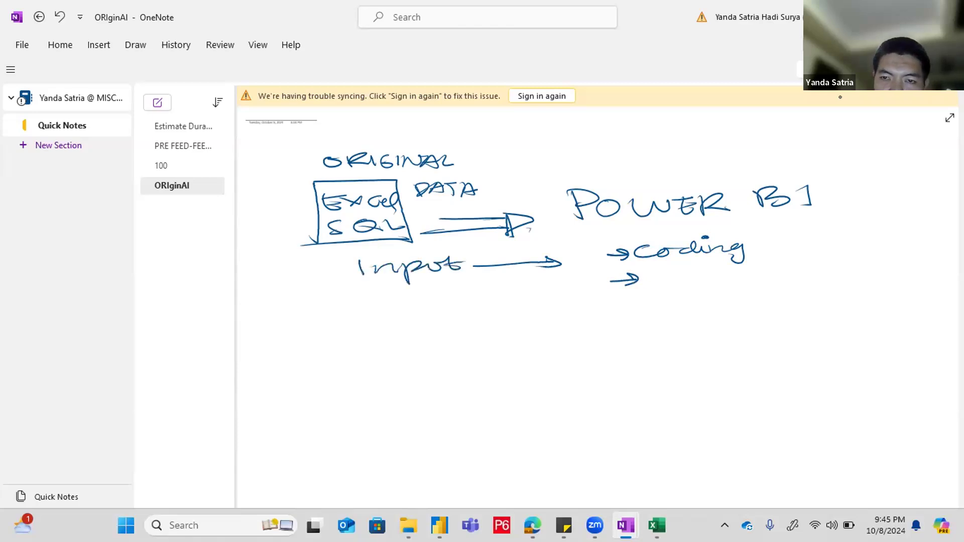
# Step: Underline "coding" in blue, and in red handwrite "process" below it and trace over the word "Input"
pyautogui.moveTo(638, 263); pyautogui.dragTo(761, 255)
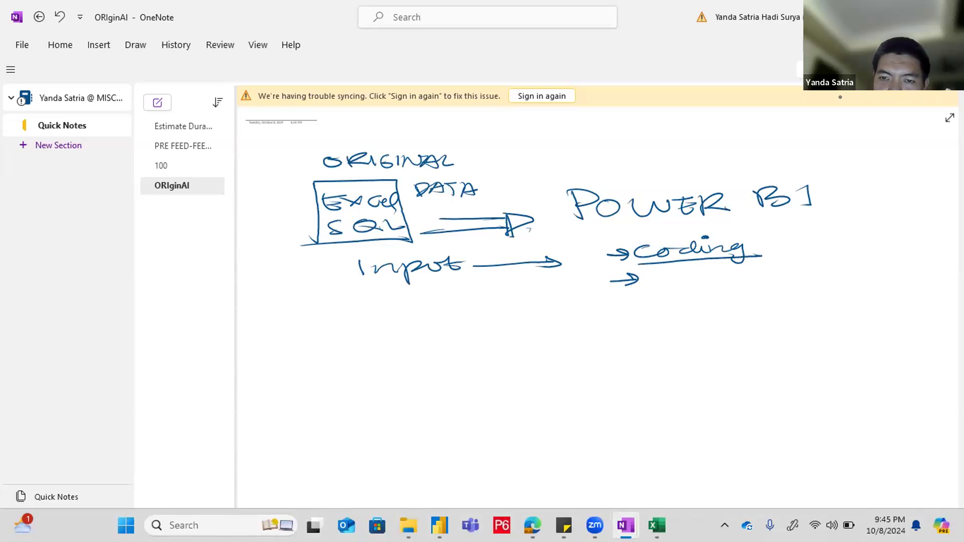
pyautogui.click(123, 44)
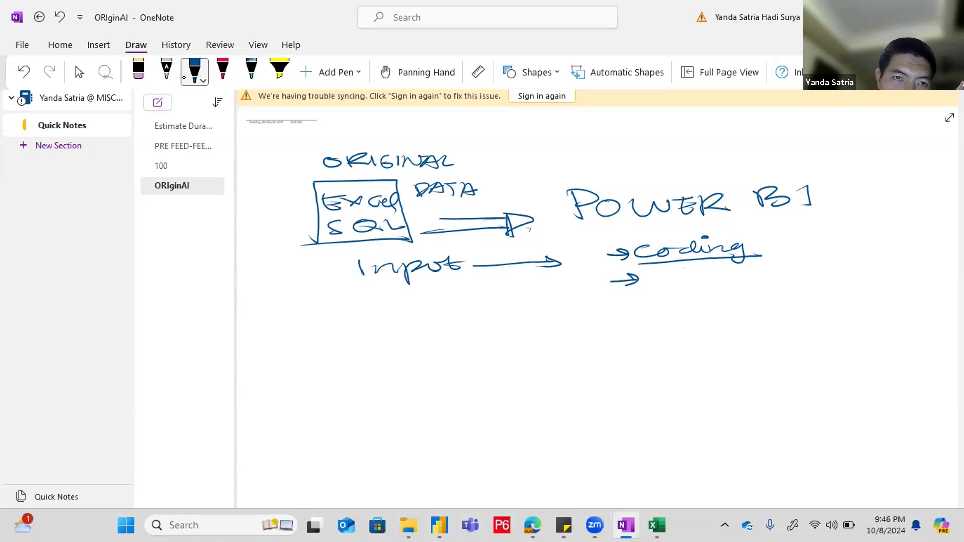
pyautogui.click(201, 79)
pyautogui.click(188, 76)
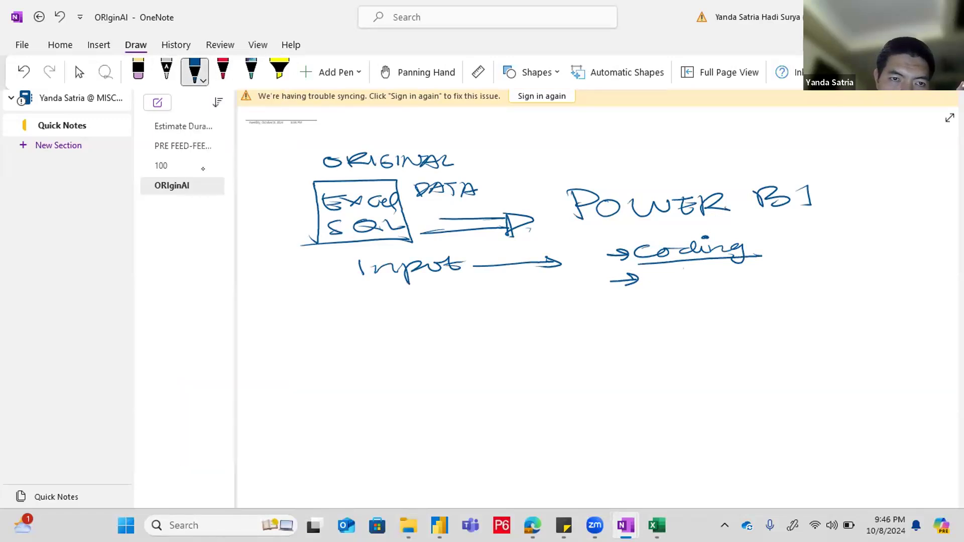
pyautogui.click(188, 77)
pyautogui.click(269, 250)
pyautogui.moveTo(676, 269); pyautogui.dragTo(792, 261)
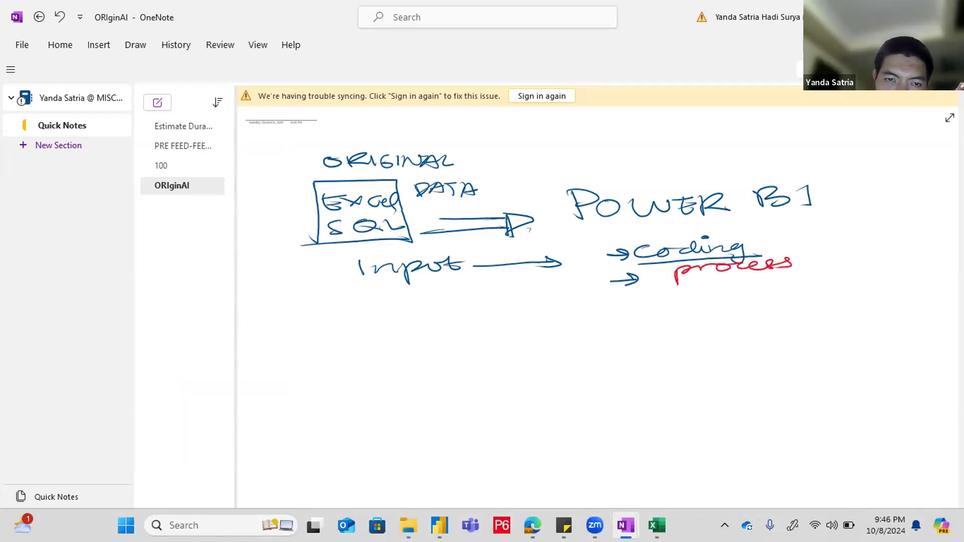
pyautogui.moveTo(349, 258)
pyautogui.mouseDown()
pyautogui.moveTo(371, 279)
pyautogui.moveTo(392, 265)
pyautogui.moveTo(470, 266)
pyautogui.mouseUp()
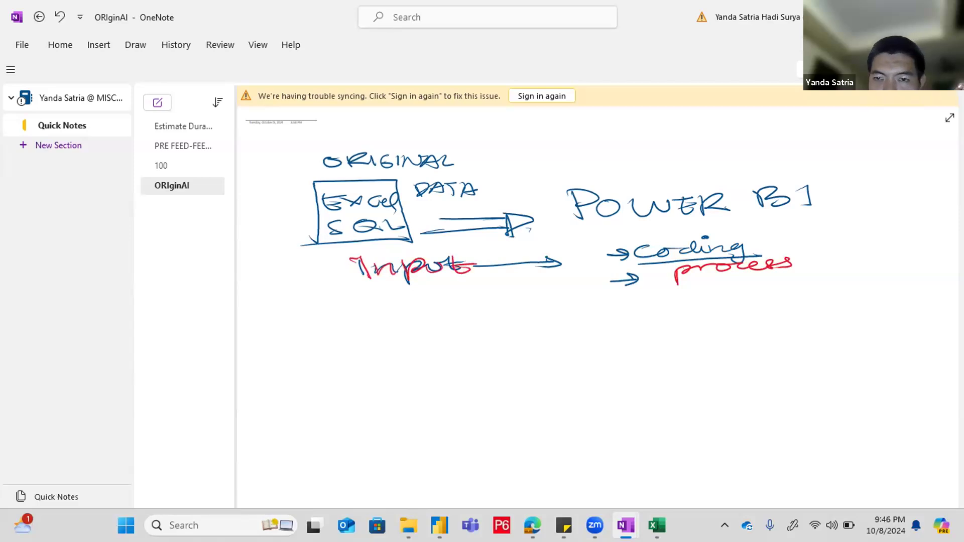
# Step: Draw a red arrow down from "process" and handwrite "Showing on Query" in blue at its end
pyautogui.moveTo(727, 286)
pyautogui.mouseDown()
pyautogui.moveTo(708, 320)
pyautogui.moveTo(730, 316)
pyautogui.mouseUp()
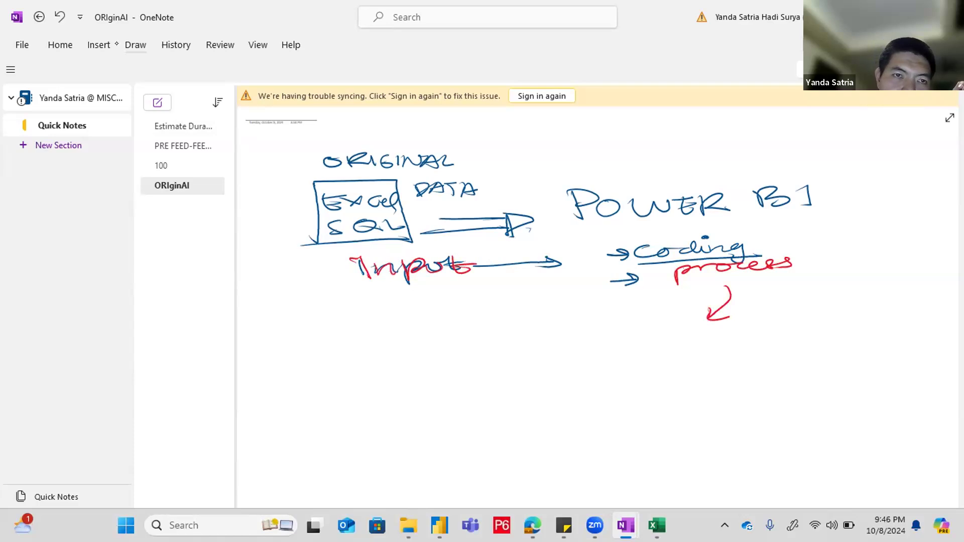
pyautogui.click(135, 45)
pyautogui.click(92, 46)
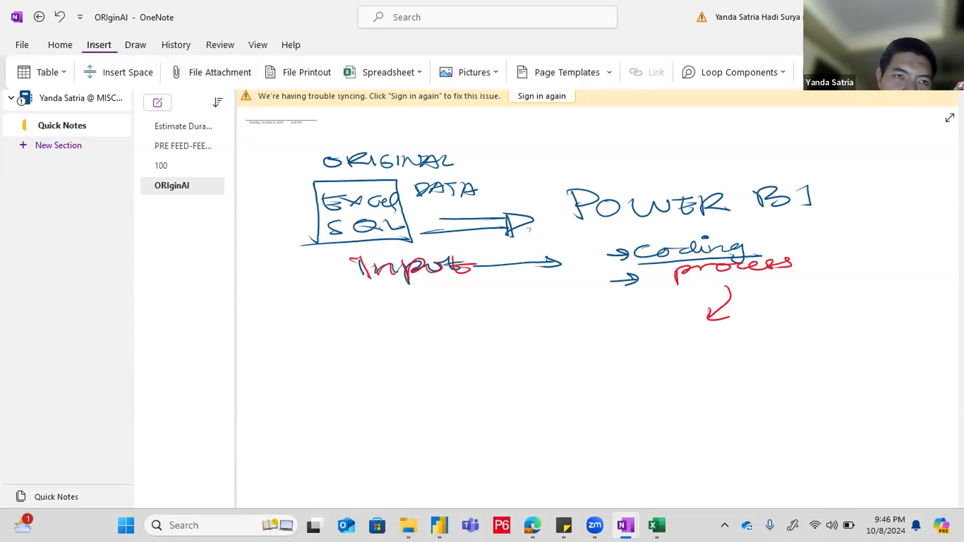
pyautogui.click(98, 45)
pyautogui.click(93, 45)
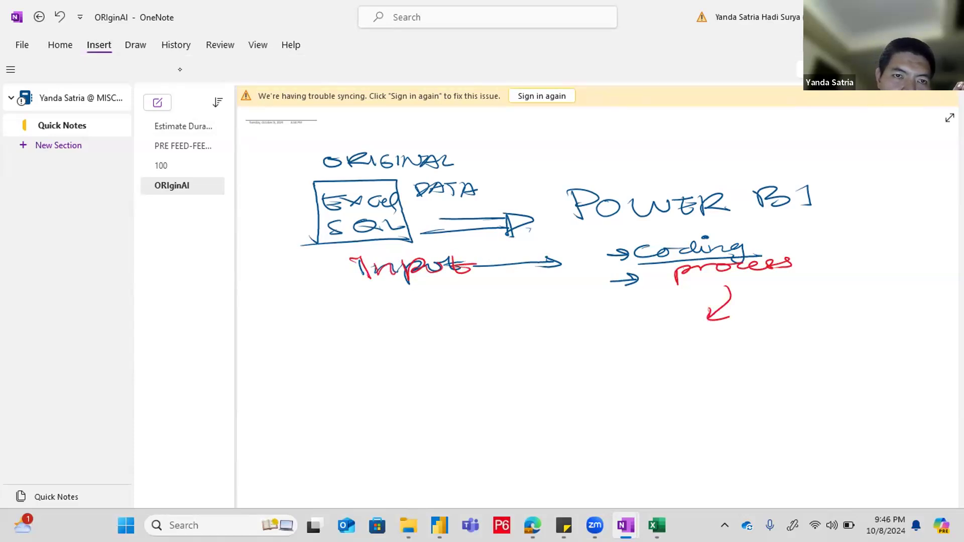
pyautogui.click(135, 44)
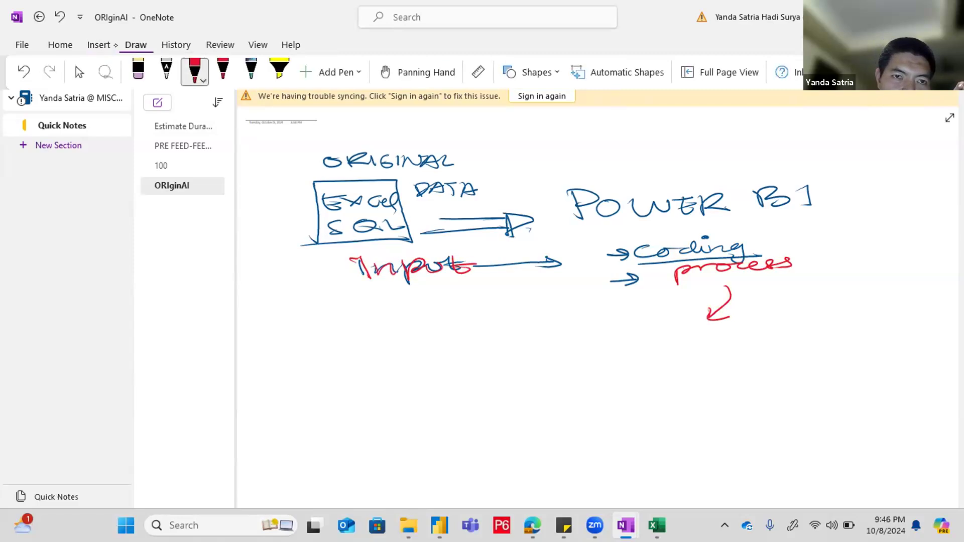
pyautogui.click(192, 70)
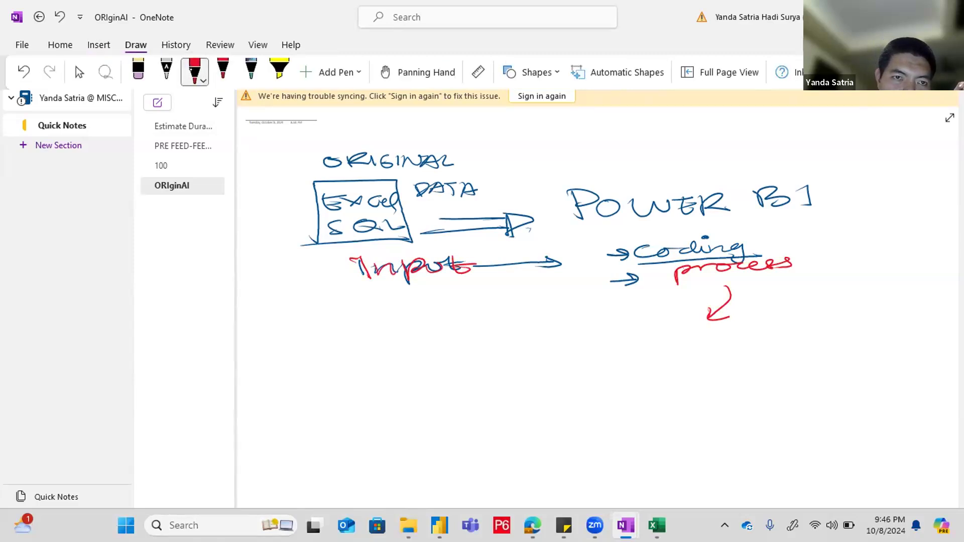
pyautogui.click(192, 70)
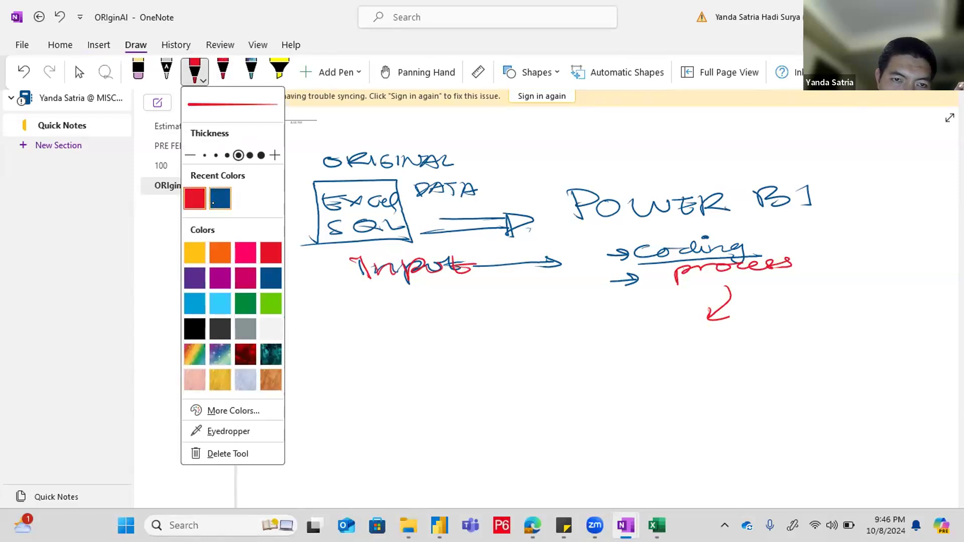
pyautogui.click(220, 198)
pyautogui.moveTo(672, 332)
pyautogui.mouseDown()
pyautogui.moveTo(655, 351)
pyautogui.moveTo(736, 339)
pyautogui.moveTo(769, 357)
pyautogui.moveTo(804, 341)
pyautogui.moveTo(822, 349)
pyautogui.mouseUp()
pyautogui.moveTo(719, 379)
pyautogui.mouseDown()
pyautogui.moveTo(693, 394)
pyautogui.moveTo(778, 384)
pyautogui.moveTo(814, 396)
pyautogui.moveTo(823, 382)
pyautogui.mouseUp()
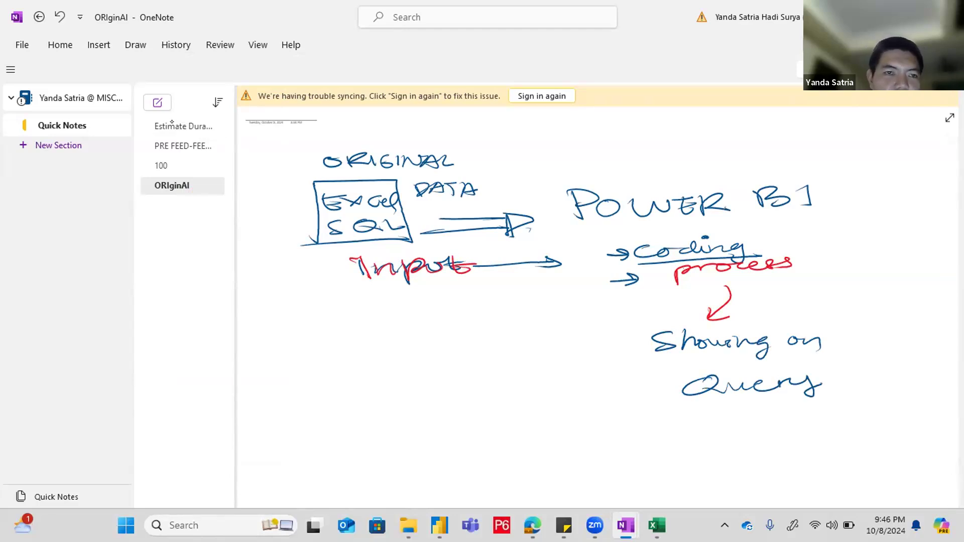
# Step: In red, underline "Showing on" and "Query", and handwrite "Result" at the end of an arrow leading from "Query"
pyautogui.click(99, 45)
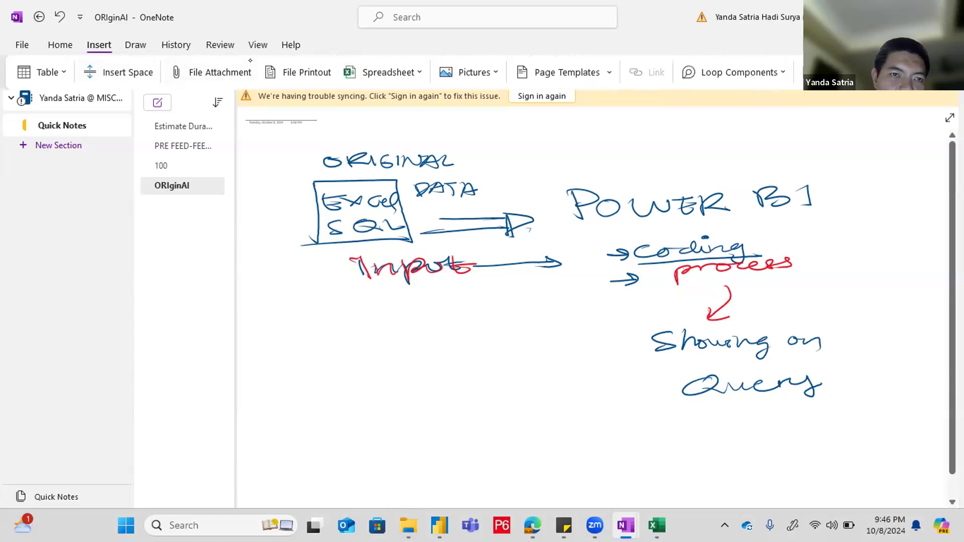
pyautogui.click(136, 45)
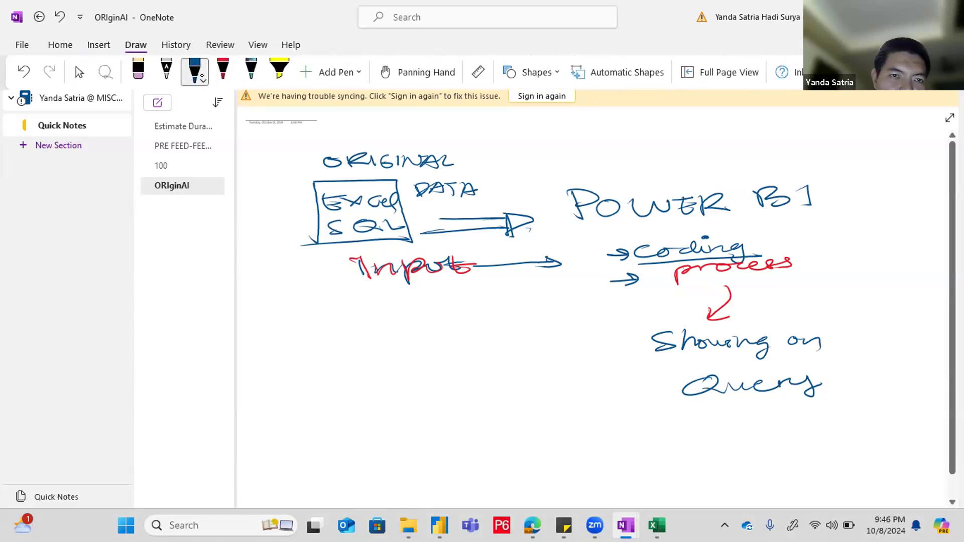
pyautogui.rightClick(206, 79)
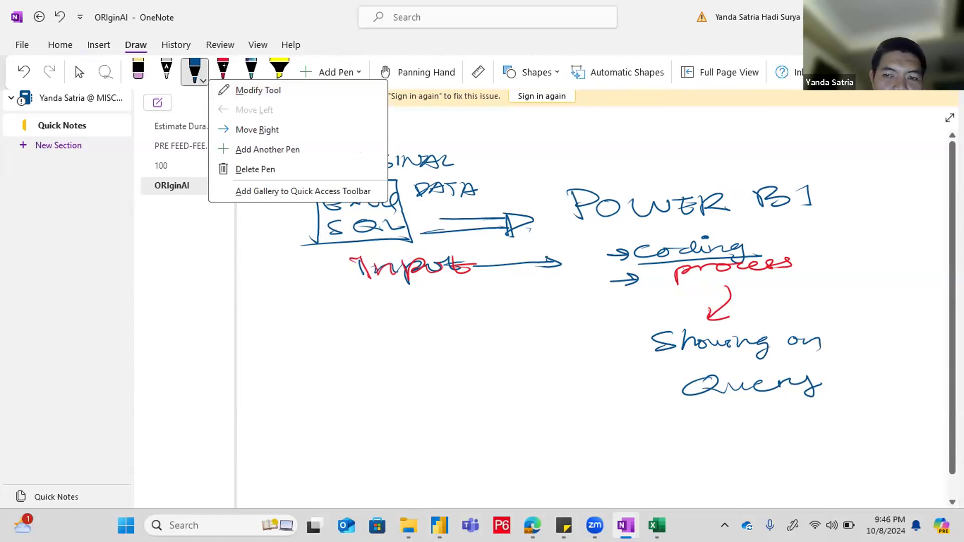
pyautogui.click(223, 70)
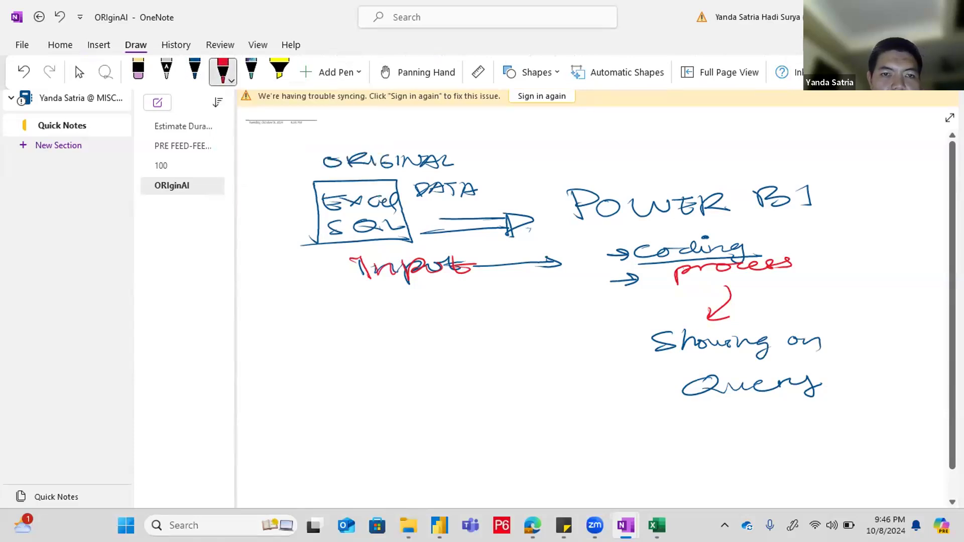
pyautogui.click(222, 71)
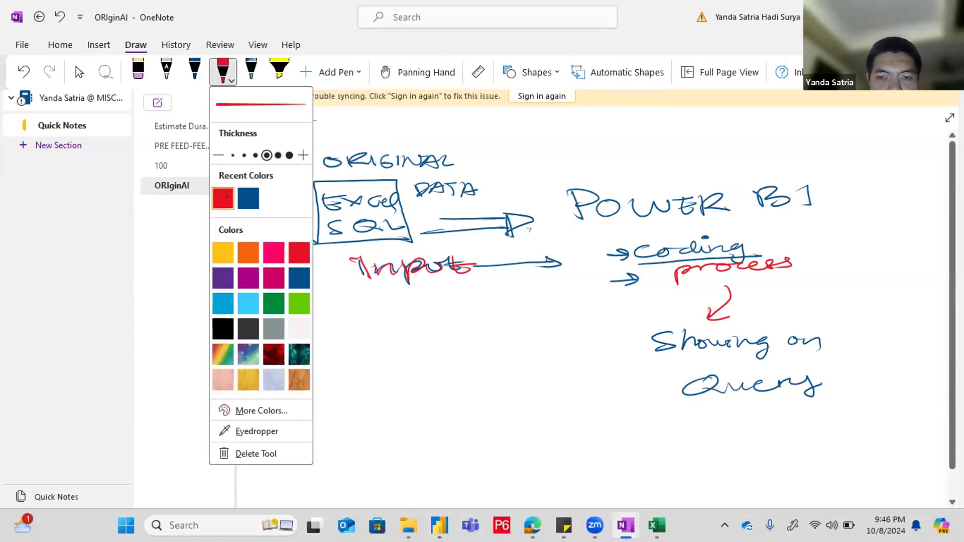
pyautogui.click(226, 197)
pyautogui.moveTo(667, 362); pyautogui.dragTo(848, 353)
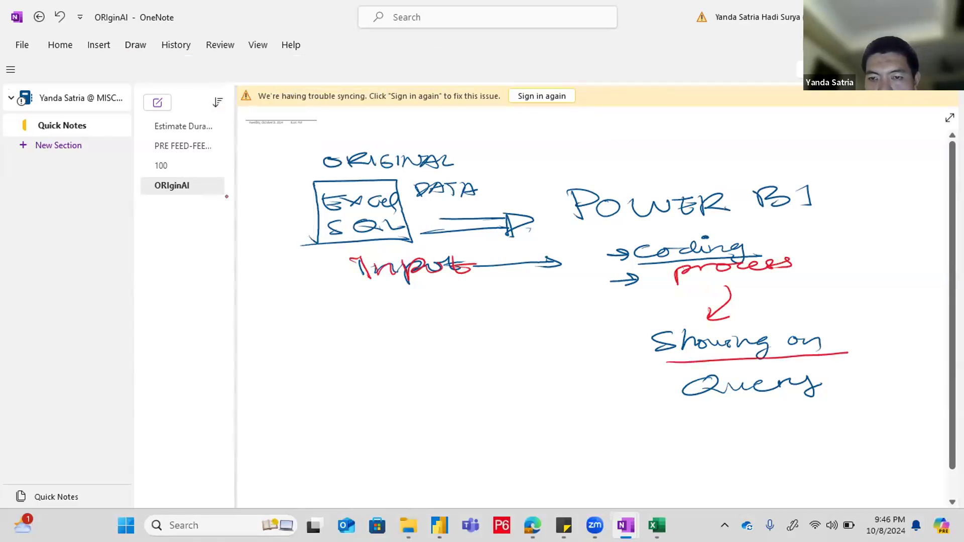
pyautogui.moveTo(682, 403); pyautogui.dragTo(841, 397)
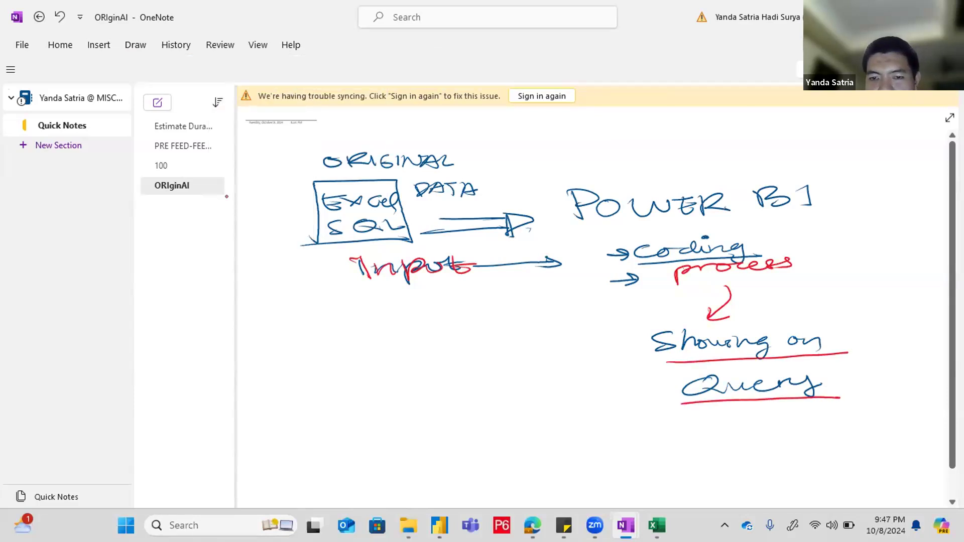
pyautogui.moveTo(670, 387); pyautogui.dragTo(622, 416)
pyautogui.moveTo(623, 406)
pyautogui.mouseDown()
pyautogui.moveTo(622, 417)
pyautogui.moveTo(641, 409)
pyautogui.moveTo(658, 445)
pyautogui.moveTo(732, 437)
pyautogui.mouseUp()
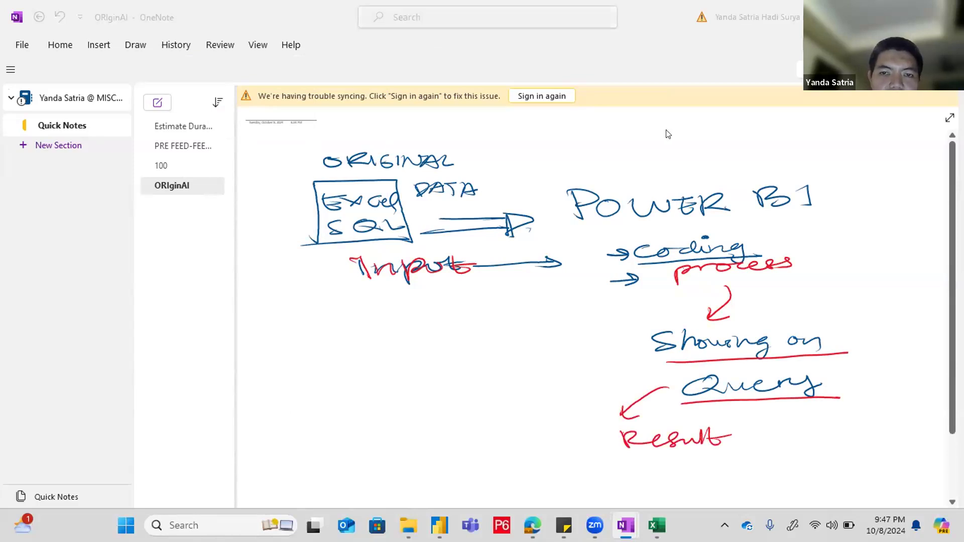
# Step: Switch to Power Query and examine the OALL JKT+TS code in the Advanced Editor, from the source path to Removed Other Columns, without changing it
pyautogui.hotkey('alt', 'Tab')
pyautogui.click(217, 266)
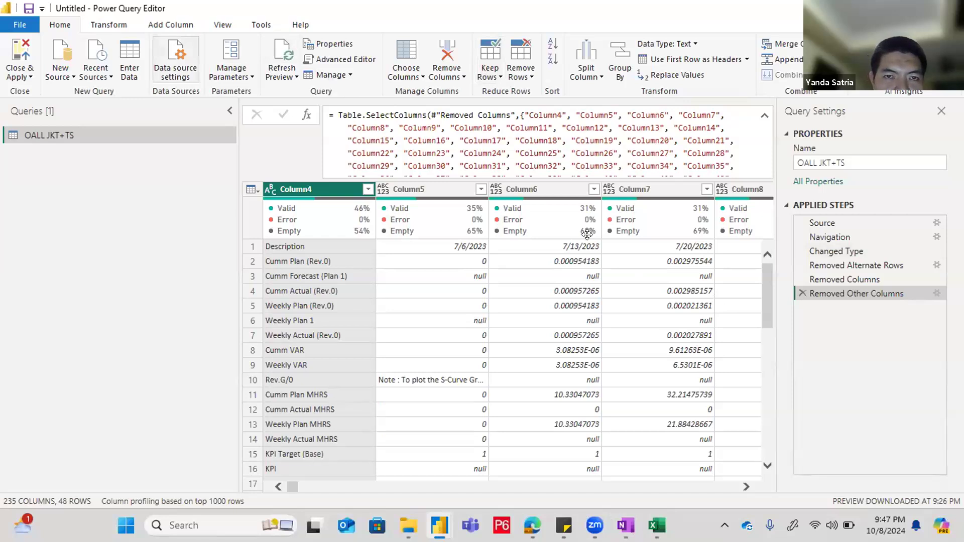
pyautogui.click(351, 61)
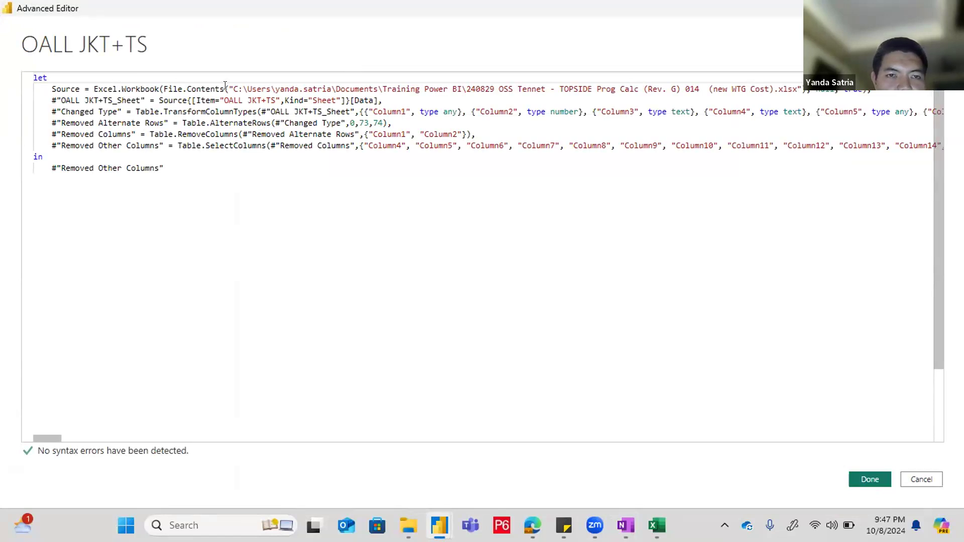
pyautogui.moveTo(229, 89); pyautogui.dragTo(627, 89)
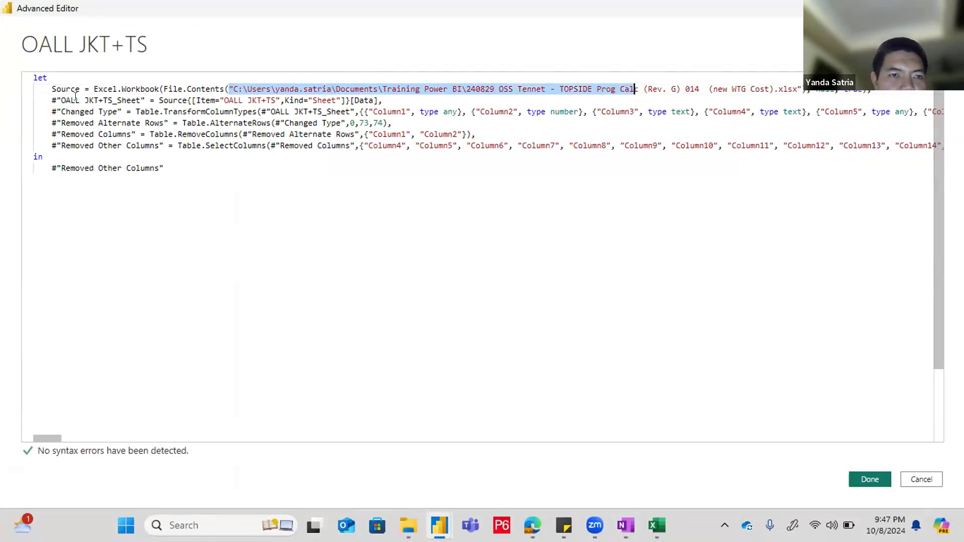
pyautogui.moveTo(57, 99); pyautogui.dragTo(145, 99)
pyautogui.moveTo(60, 111); pyautogui.dragTo(494, 121)
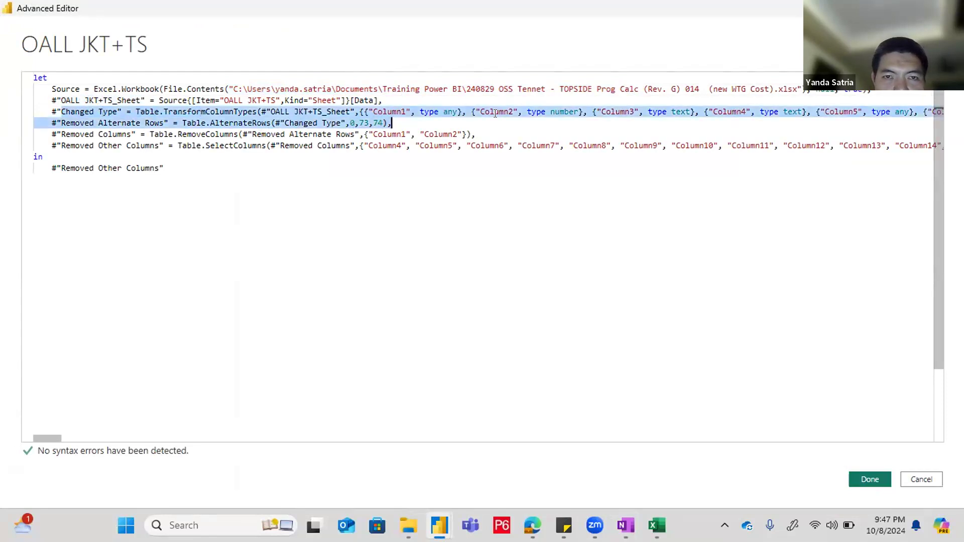
pyautogui.click(132, 123)
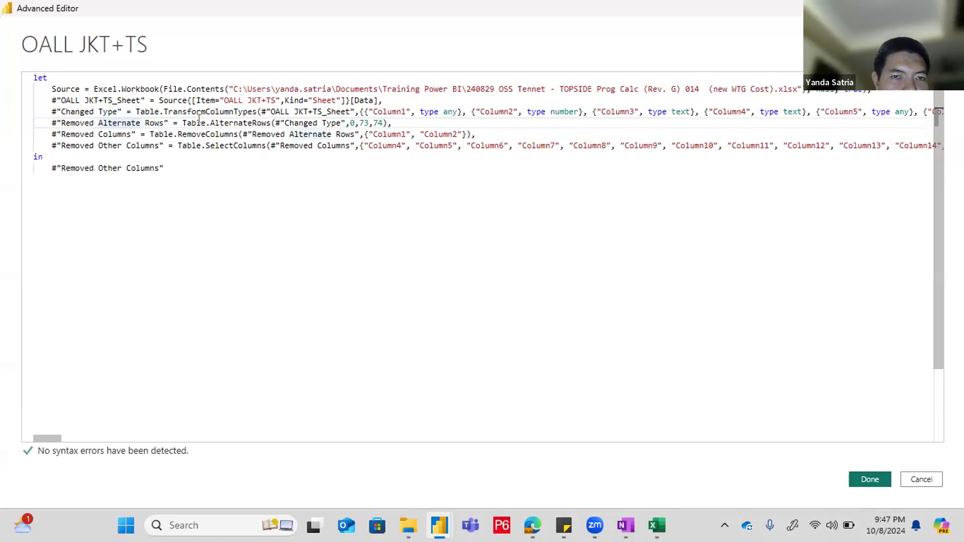
pyautogui.moveTo(61, 134); pyautogui.dragTo(215, 134)
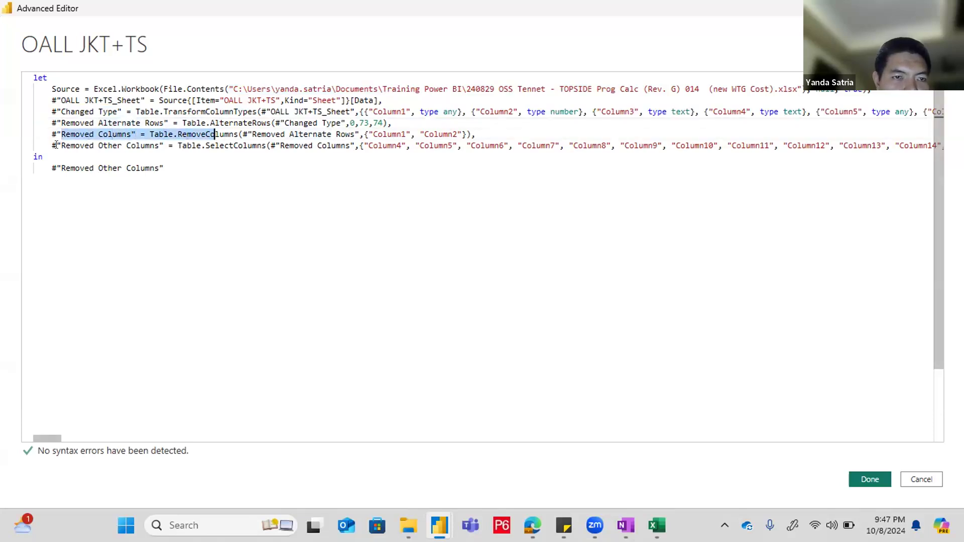
pyautogui.moveTo(58, 145); pyautogui.dragTo(159, 145)
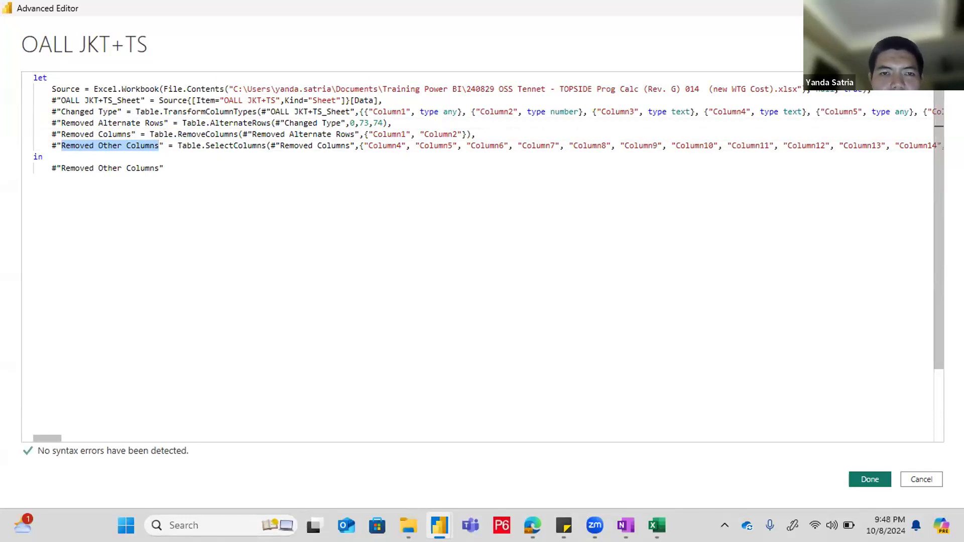
pyautogui.press('Escape')
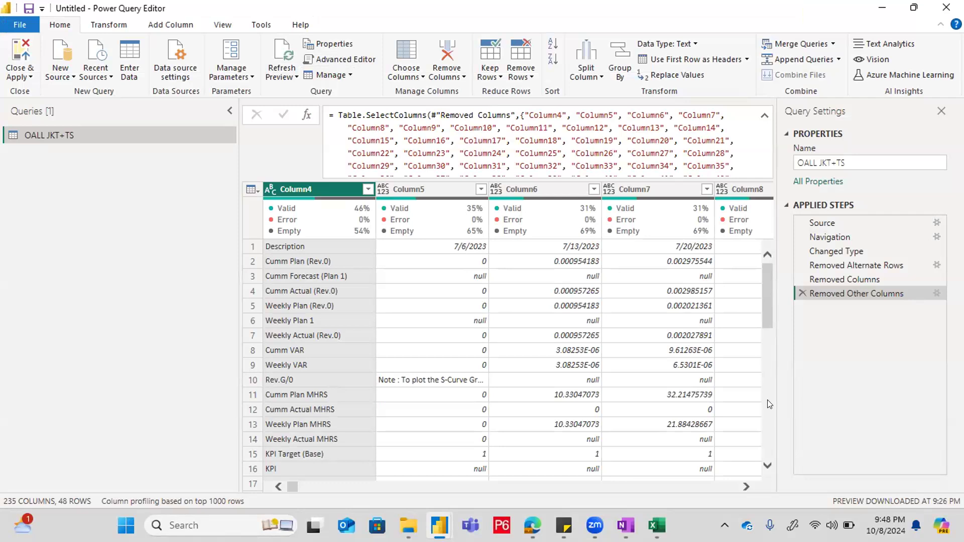
# Step: Review the table at the applied steps Removed Columns, Source, Navigation, Changed Type and Removed Alternate Rows
pyautogui.click(839, 280)
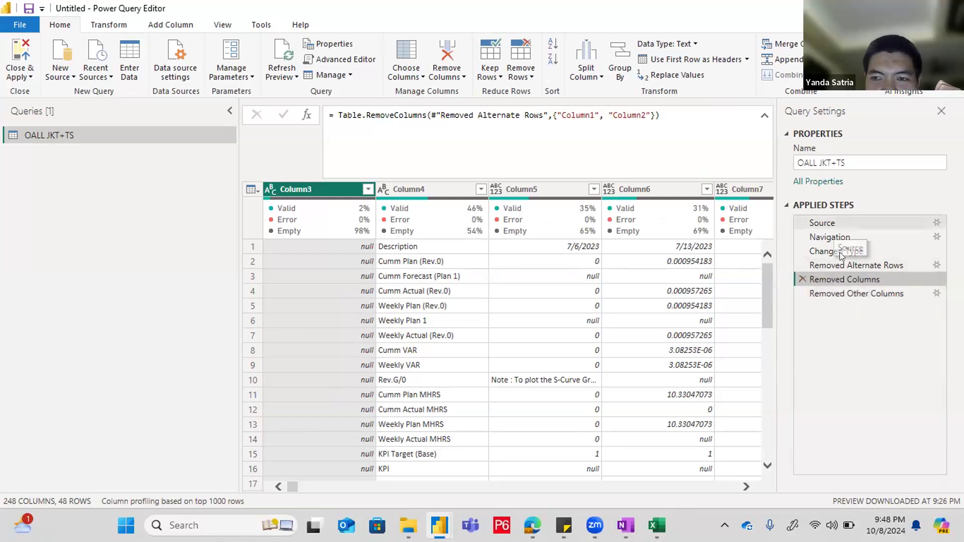
pyautogui.click(850, 221)
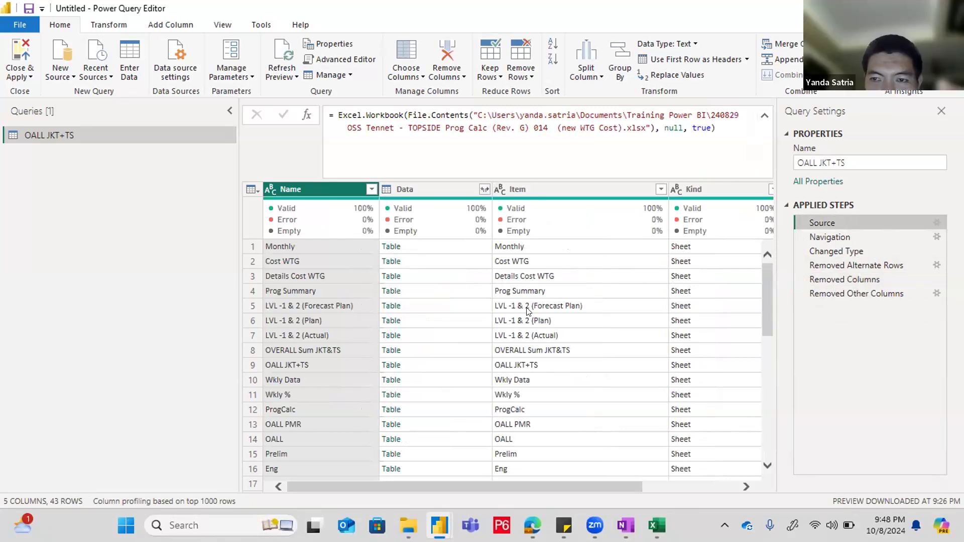
pyautogui.click(840, 235)
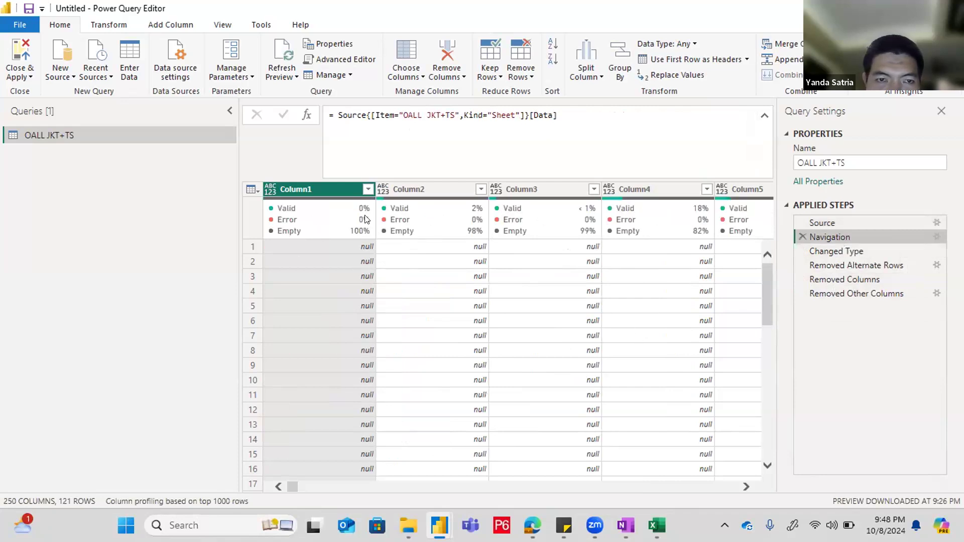
pyautogui.scroll(-15, 499, 258)
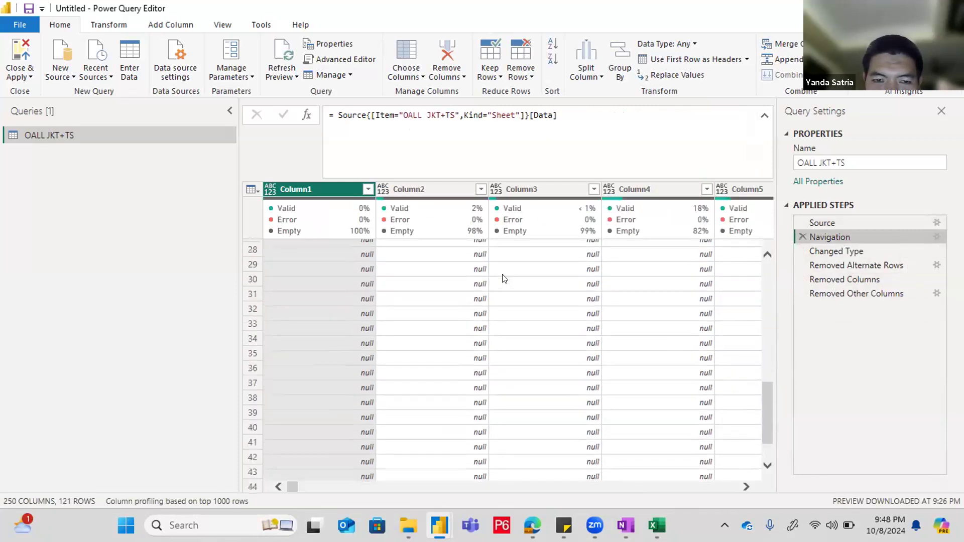
pyautogui.scroll(-9, 504, 279)
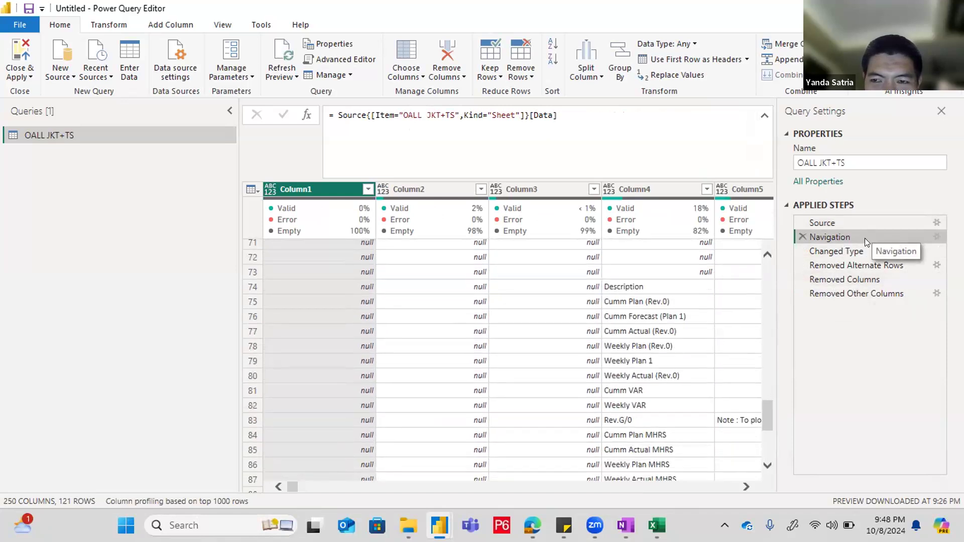
pyautogui.click(836, 250)
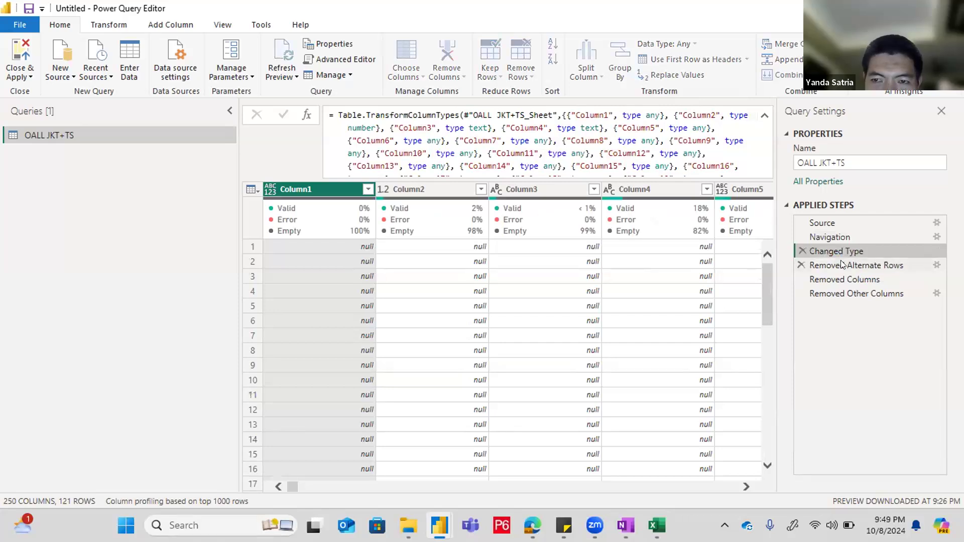
pyautogui.click(841, 263)
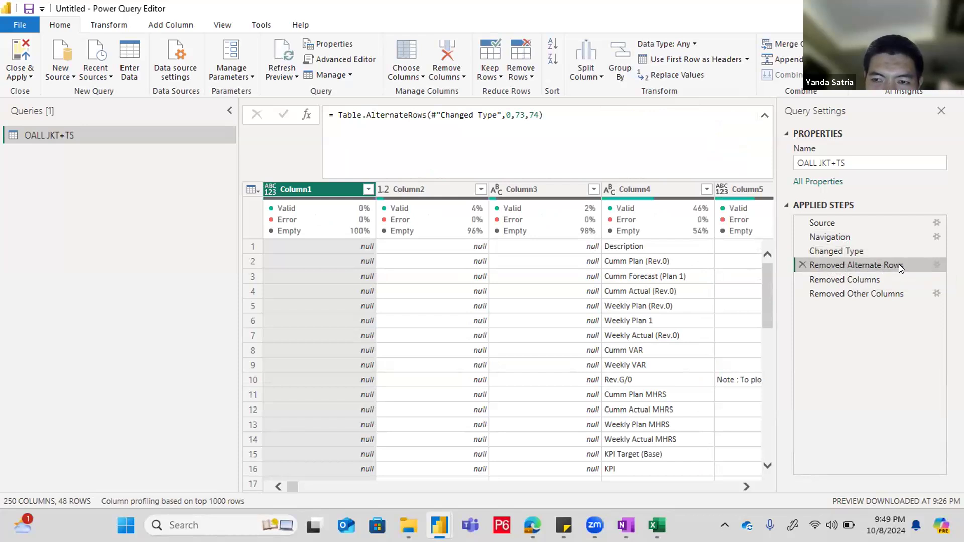
# Step: Compare the table at the applied steps Removed Columns and Removed Other Columns
pyautogui.click(858, 277)
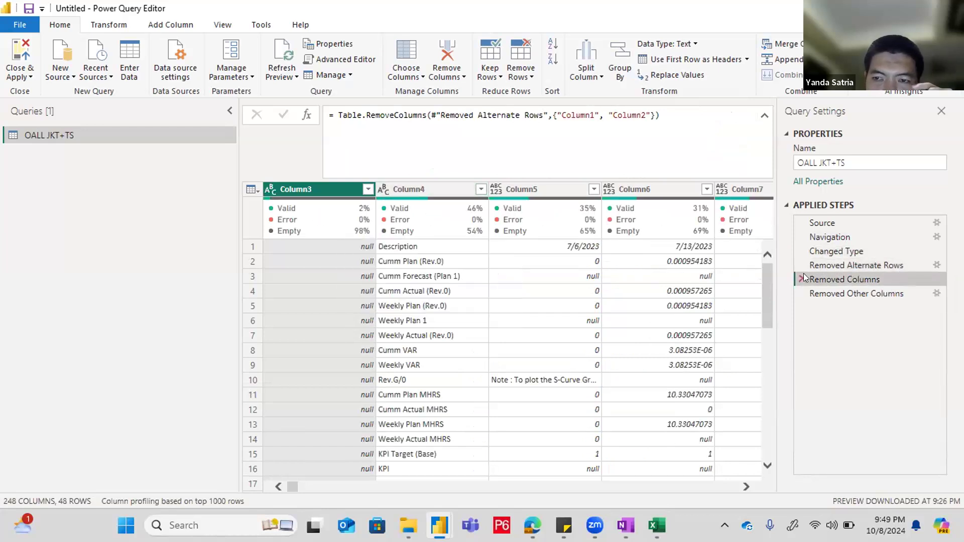
pyautogui.click(862, 294)
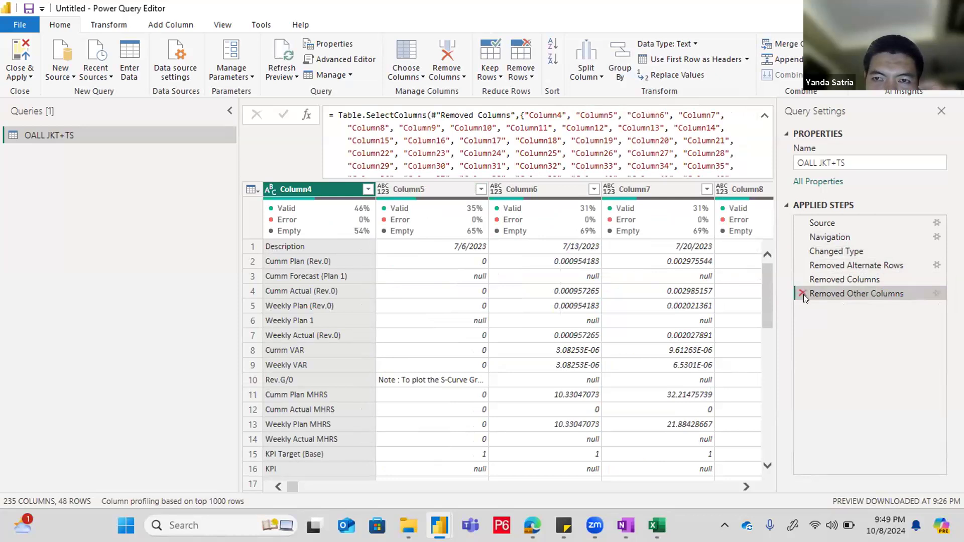
pyautogui.click(815, 277)
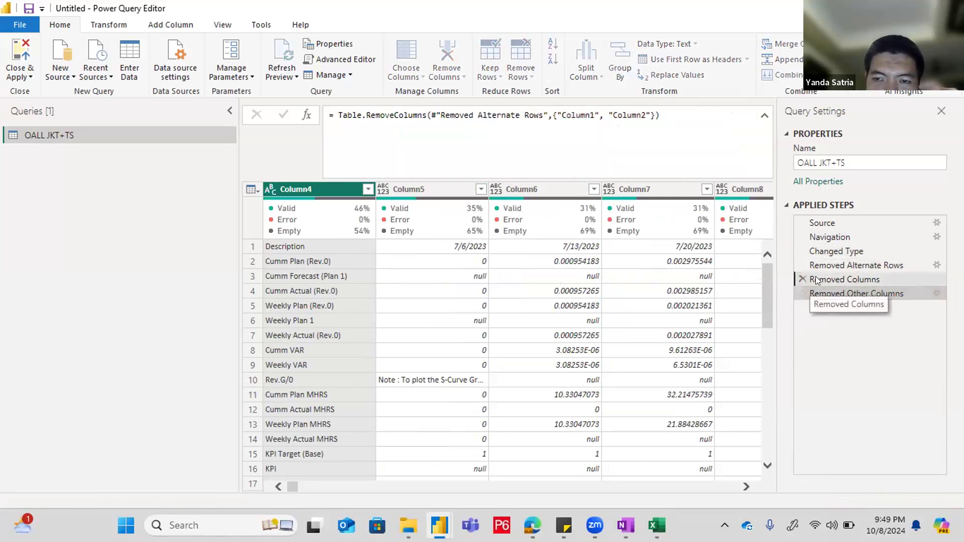
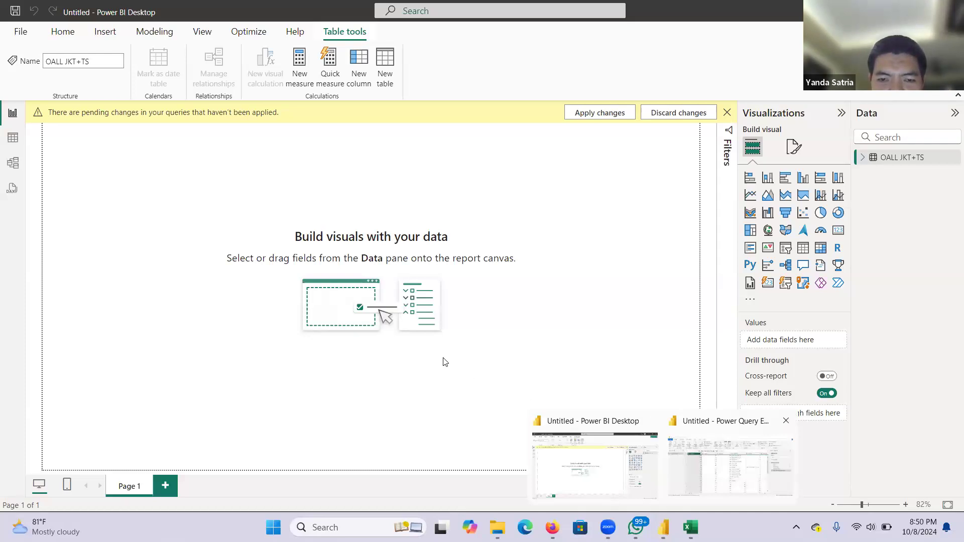
# Step: Examine the table at Removed Alternate Rows from the description labels in Column4 through to the last dated column
pyautogui.scroll(1, 445, 346)
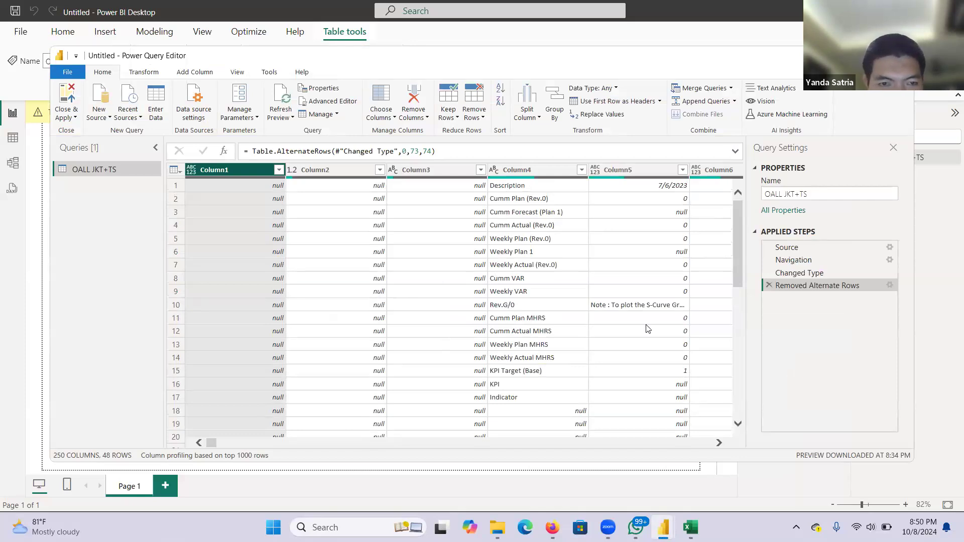
pyautogui.click(510, 186)
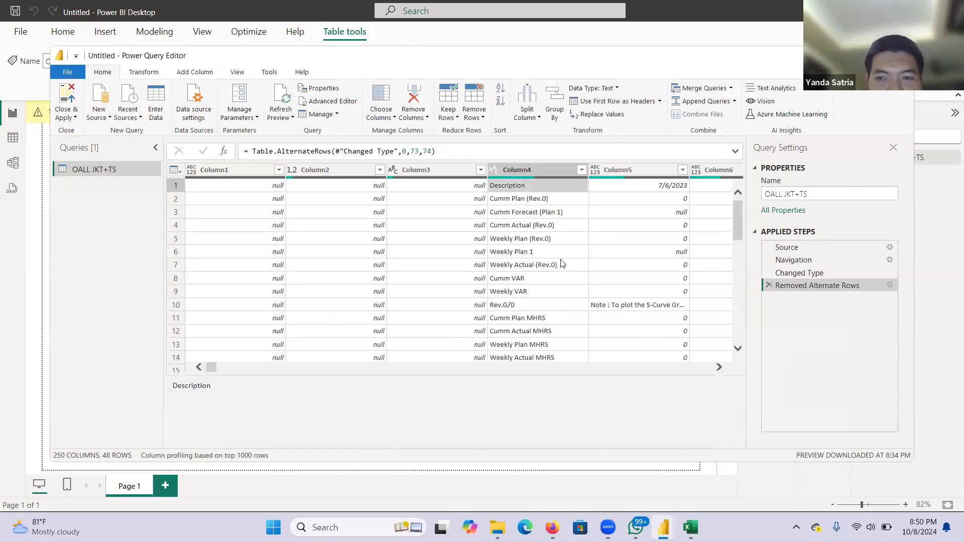
pyautogui.click(435, 187)
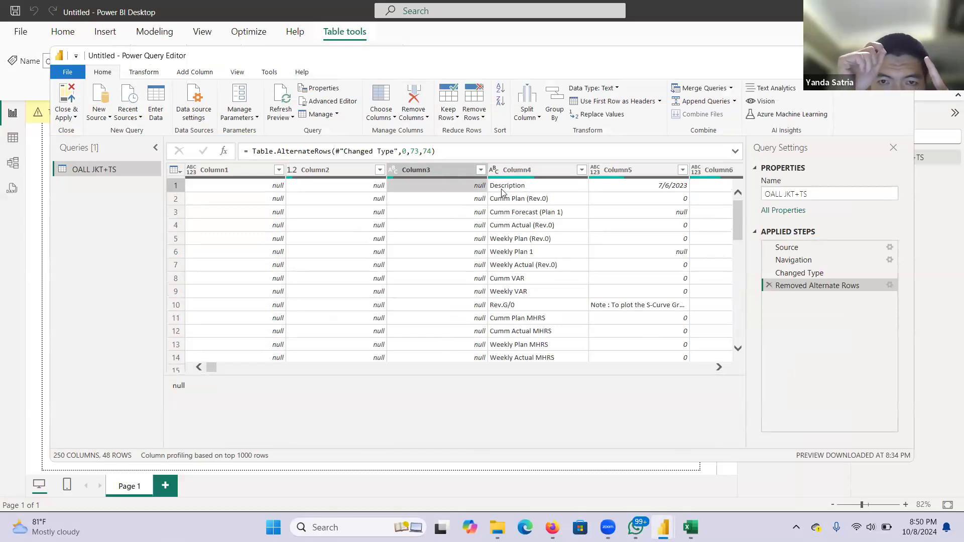
pyautogui.rightClick(448, 174)
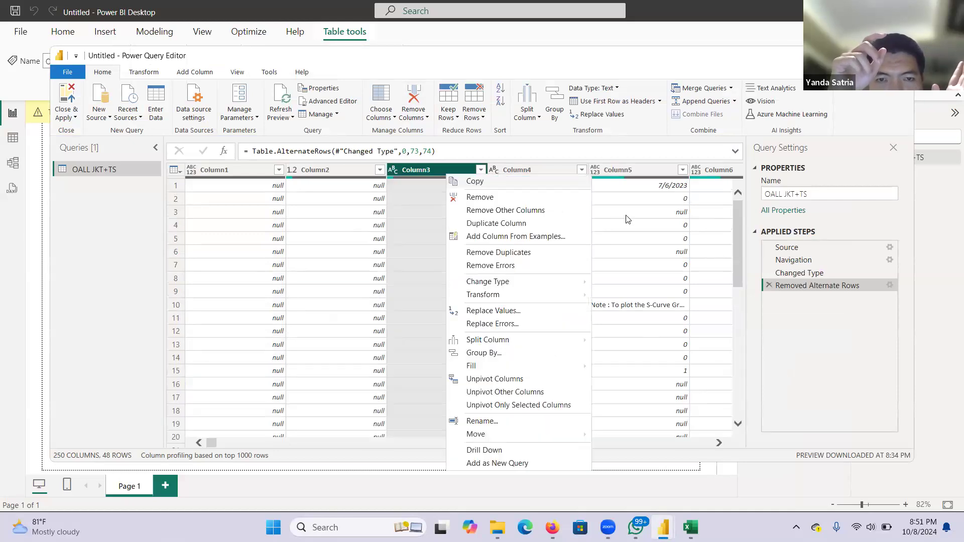
pyautogui.click(531, 174)
pyautogui.click(530, 174)
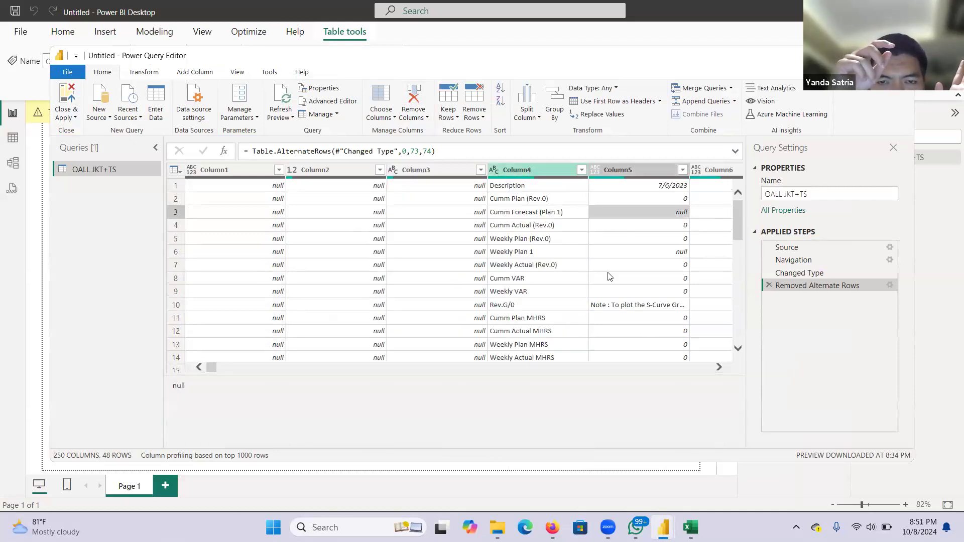
pyautogui.click(719, 444)
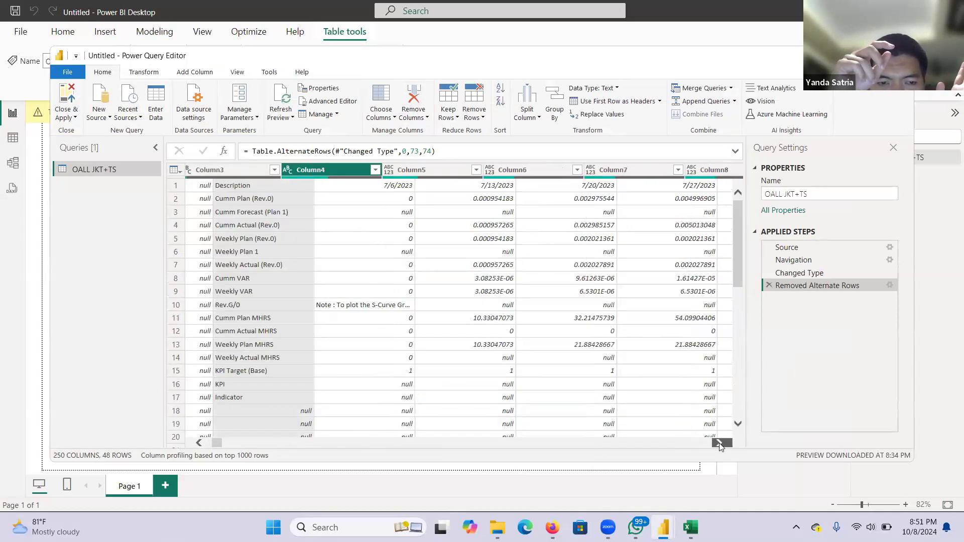
pyautogui.click(721, 446)
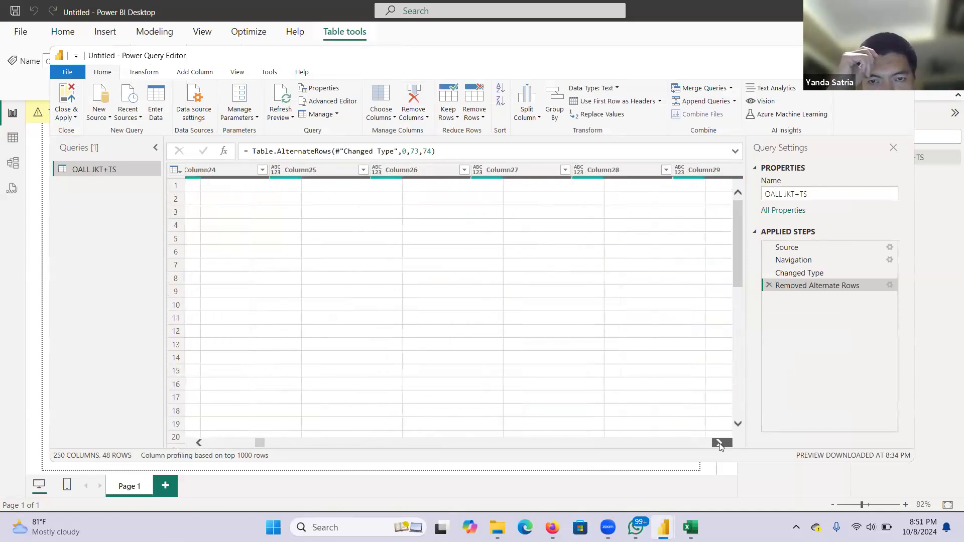
pyautogui.click(721, 446)
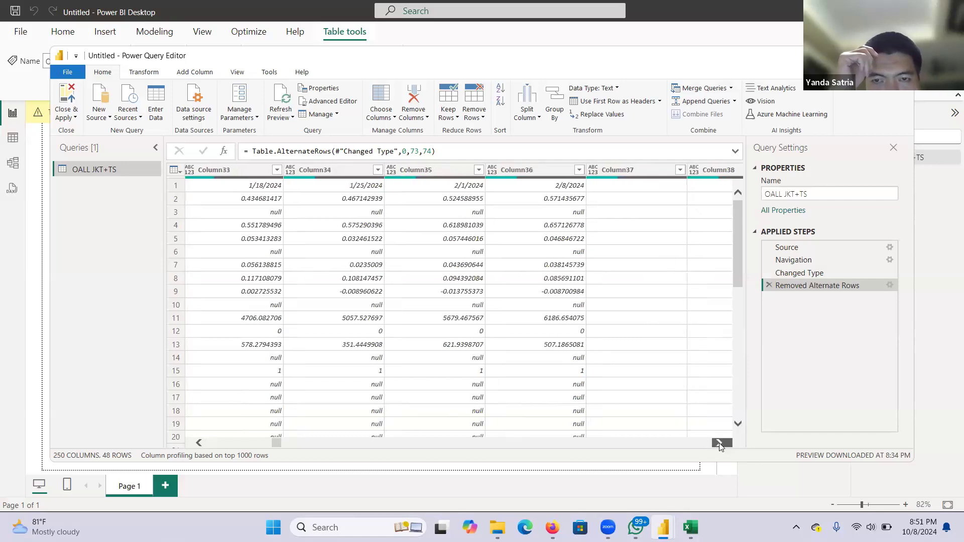
pyautogui.click(720, 444)
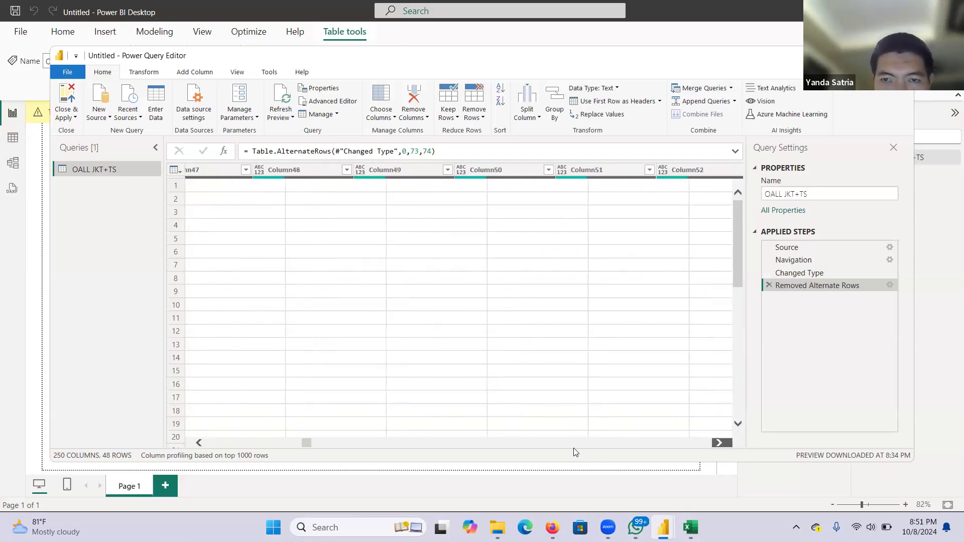
pyautogui.moveTo(464, 462); pyautogui.dragTo(695, 479)
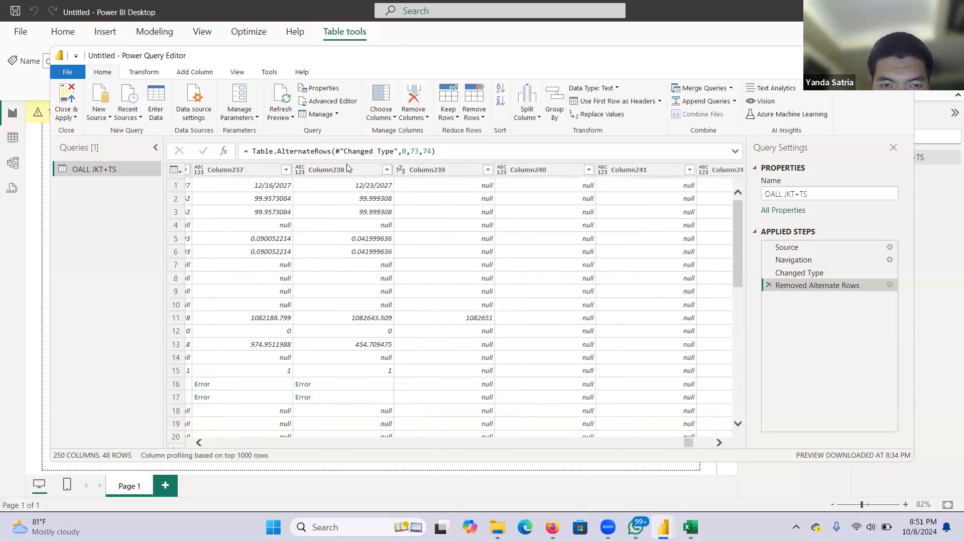
# Step: Keep only the range from Column238 back to Column4 by removing all other columns
pyautogui.click(348, 169)
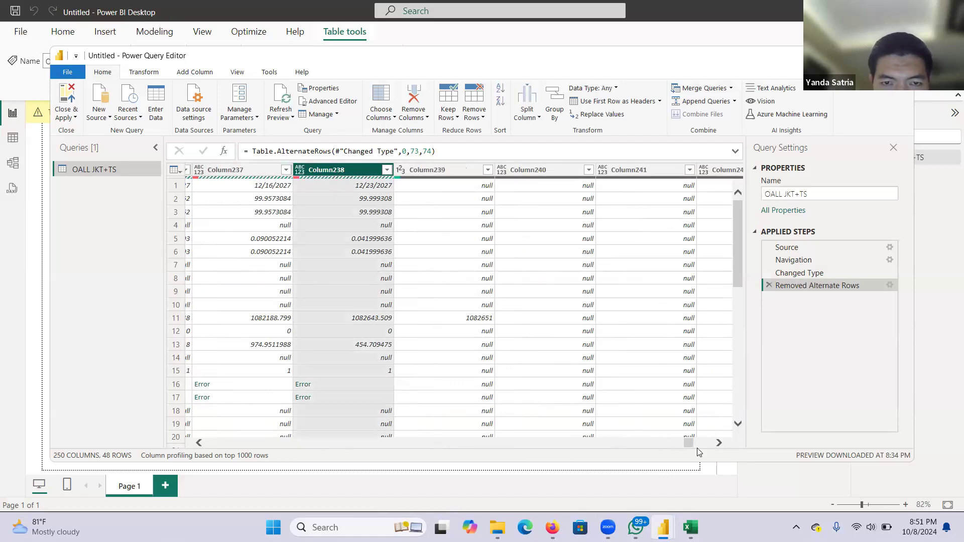
pyautogui.moveTo(694, 442); pyautogui.dragTo(293, 442)
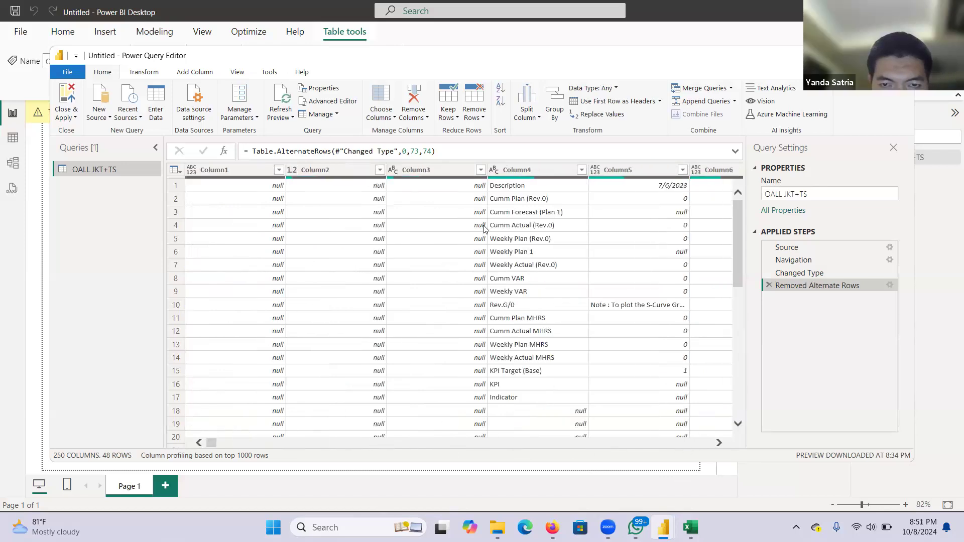
pyautogui.keyDown('shift'); pyautogui.click(524, 171); pyautogui.keyUp('shift')
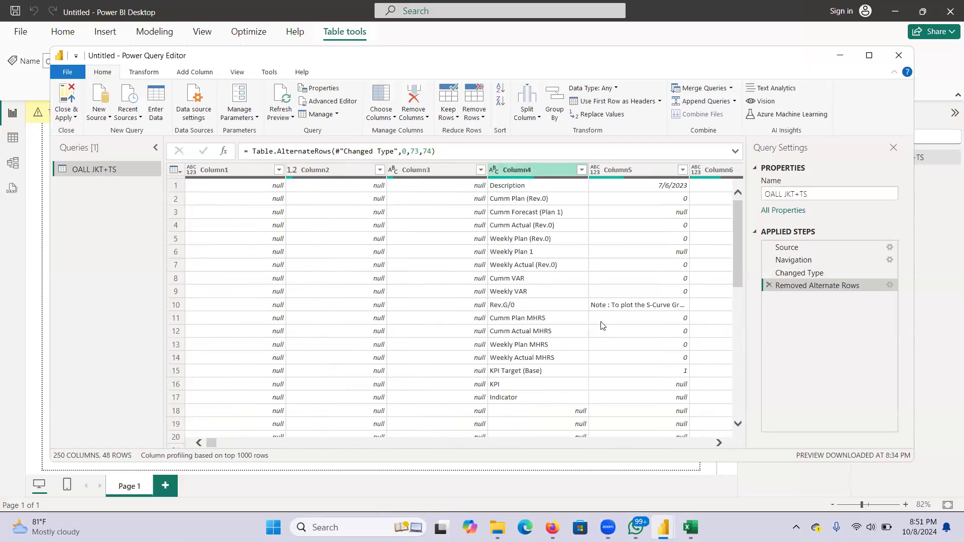
pyautogui.rightClick(522, 171)
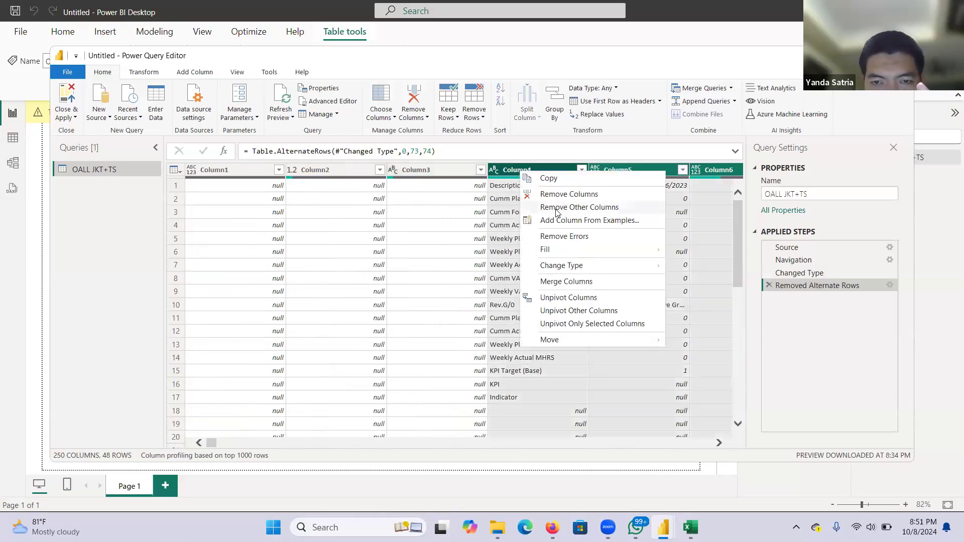
pyautogui.click(556, 208)
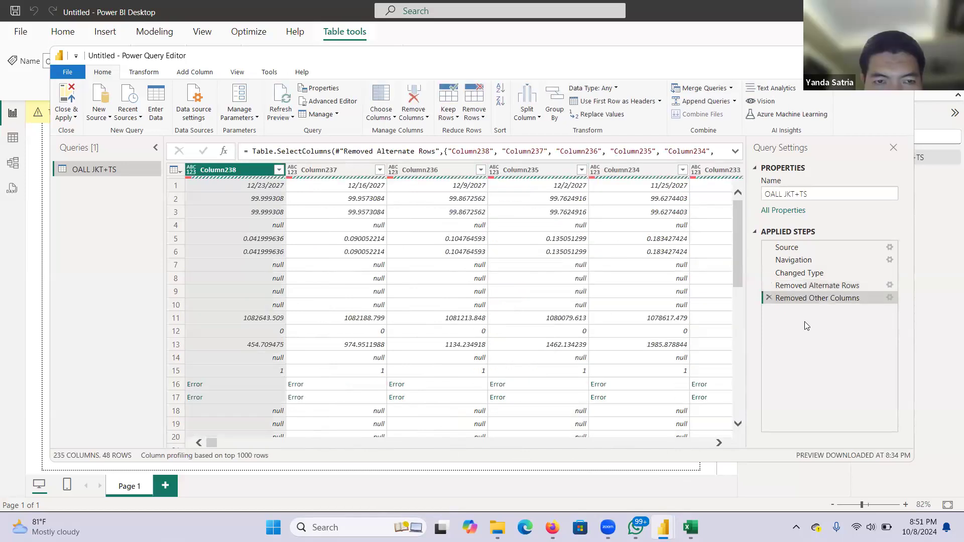
# Step: Return to the Removed Alternate Rows step and look through the column operations available for Column4
pyautogui.click(794, 285)
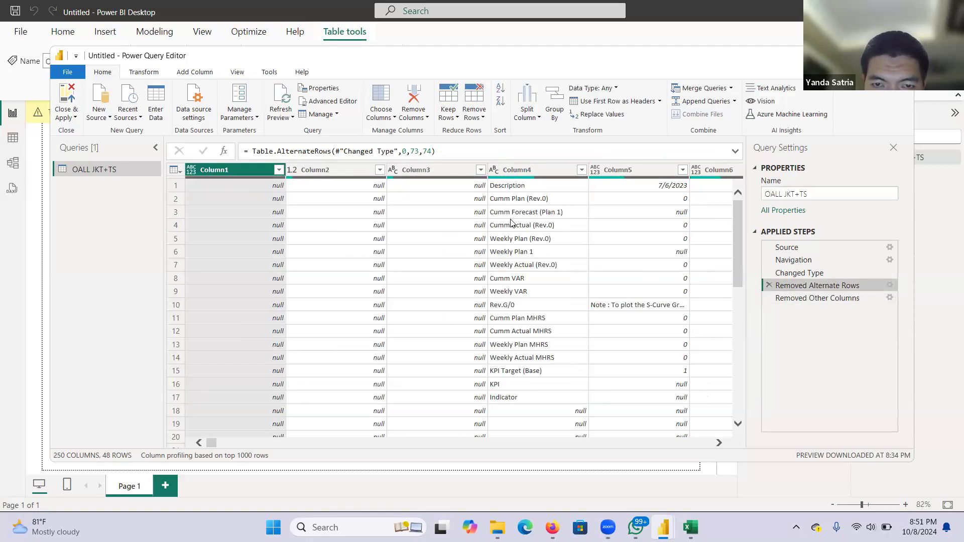
pyautogui.click(522, 173)
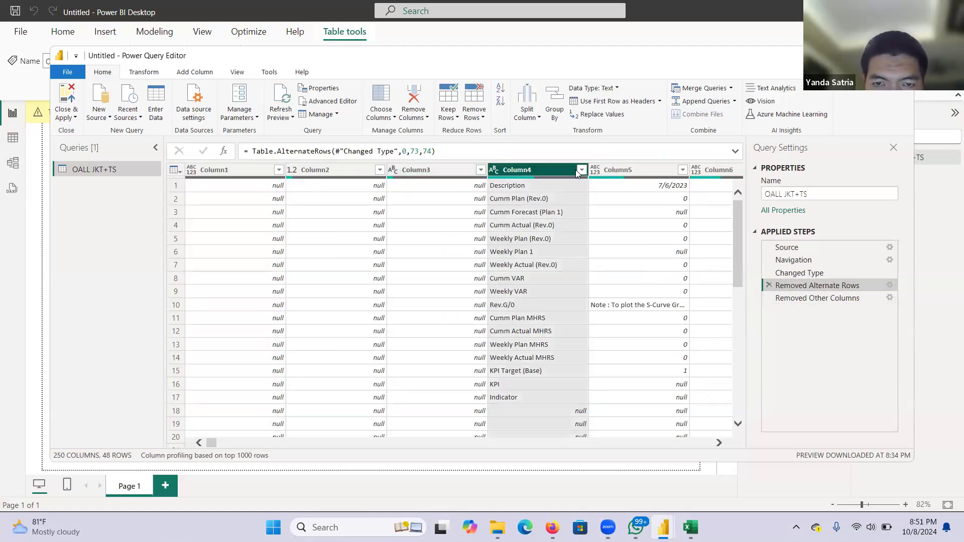
pyautogui.rightClick(536, 171)
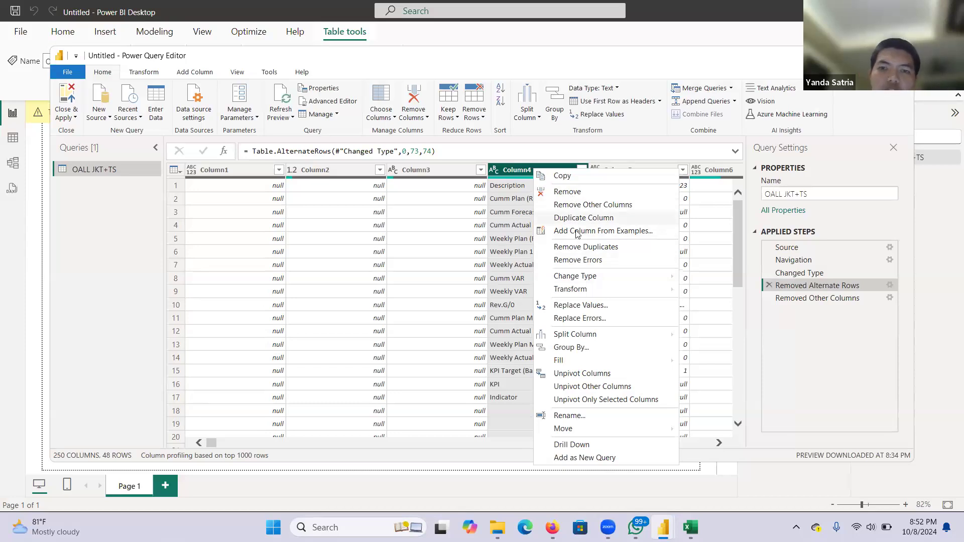
pyautogui.moveTo(624, 334)
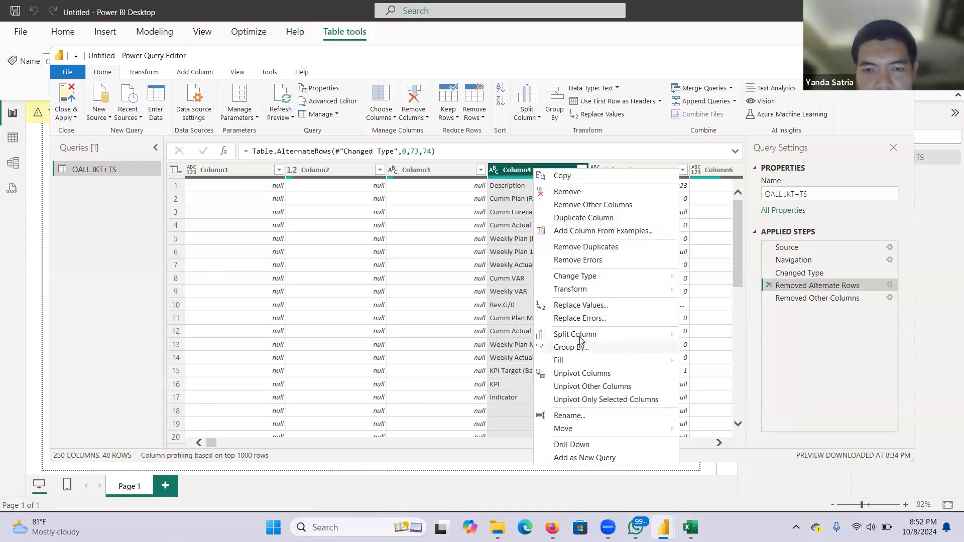
pyautogui.moveTo(581, 341)
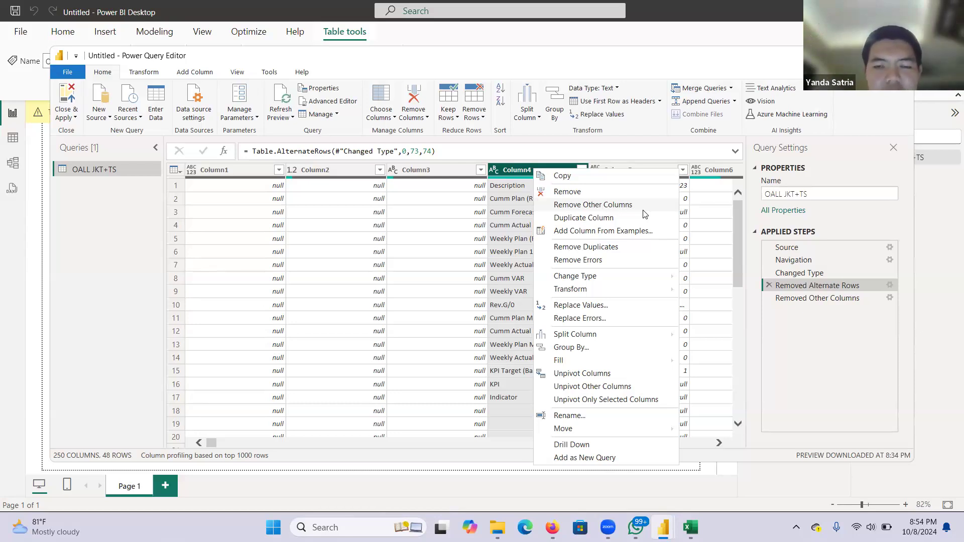
pyautogui.click(817, 305)
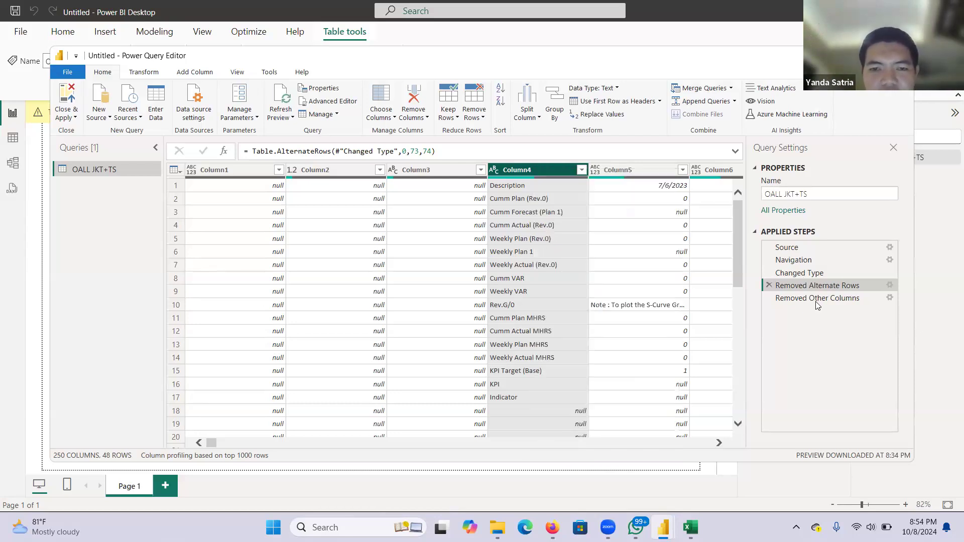
# Step: Review the column order and the rows of the table at the Removed Other Columns step
pyautogui.click(816, 299)
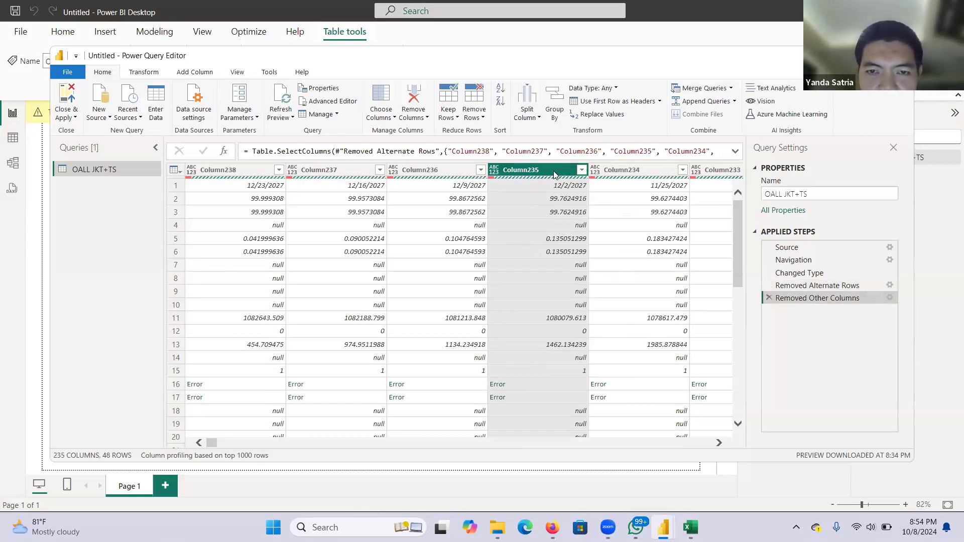
pyautogui.click(635, 279)
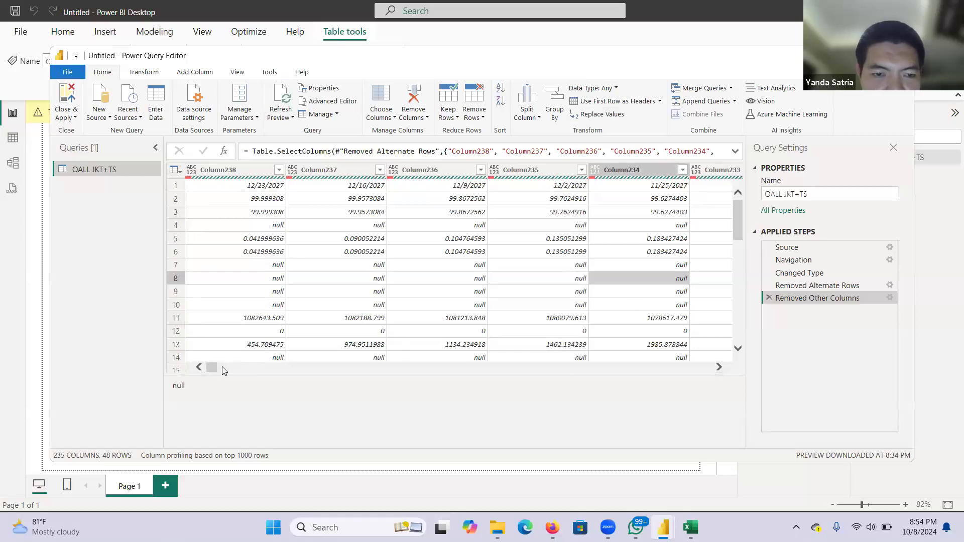
pyautogui.moveTo(210, 367)
pyautogui.mouseDown()
pyautogui.moveTo(177, 363)
pyautogui.moveTo(200, 366)
pyautogui.mouseUp()
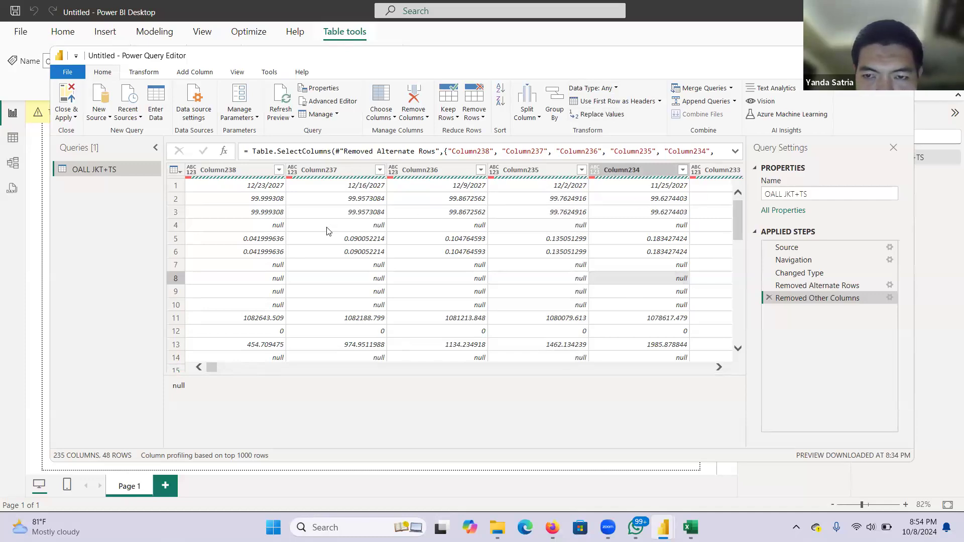
pyautogui.scroll(-2, 367, 315)
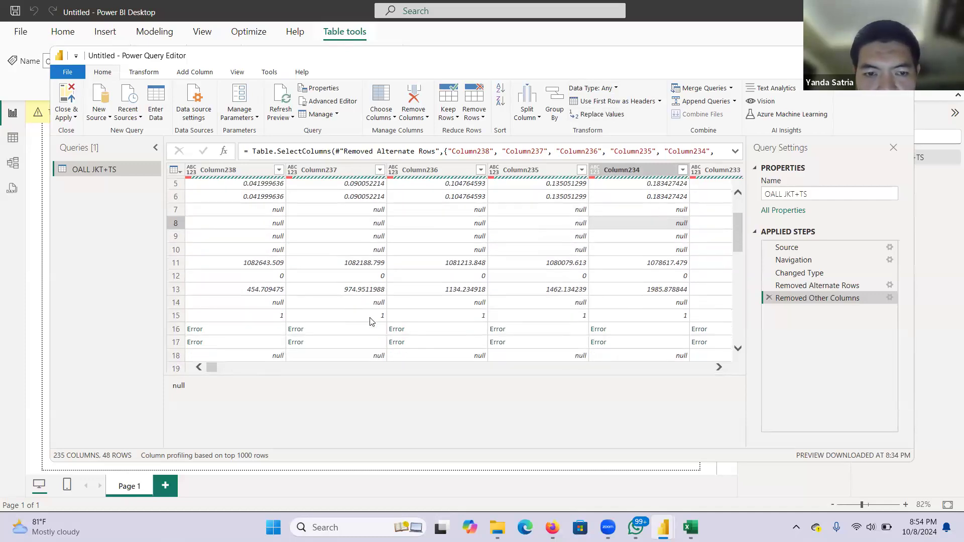
pyautogui.scroll(-3, 370, 321)
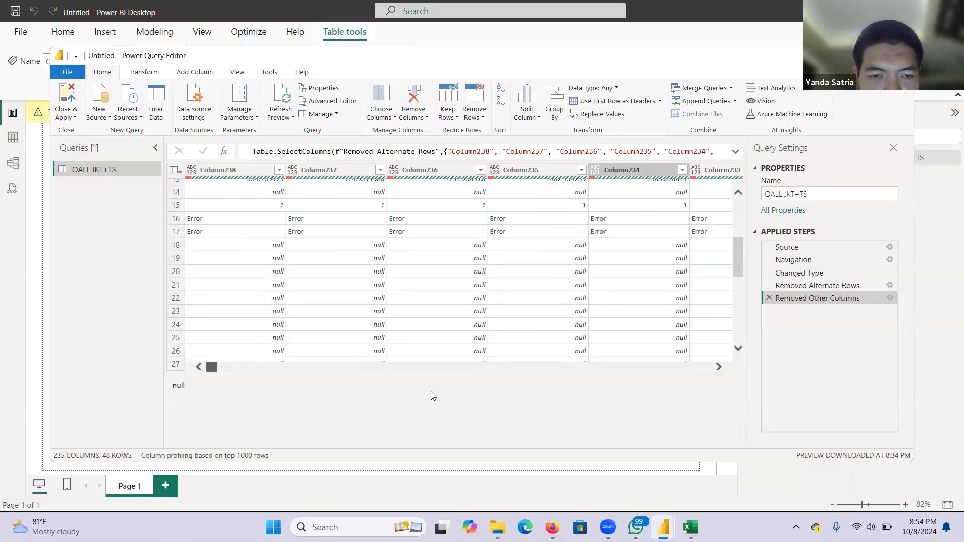
pyautogui.scroll(4, 273, 314)
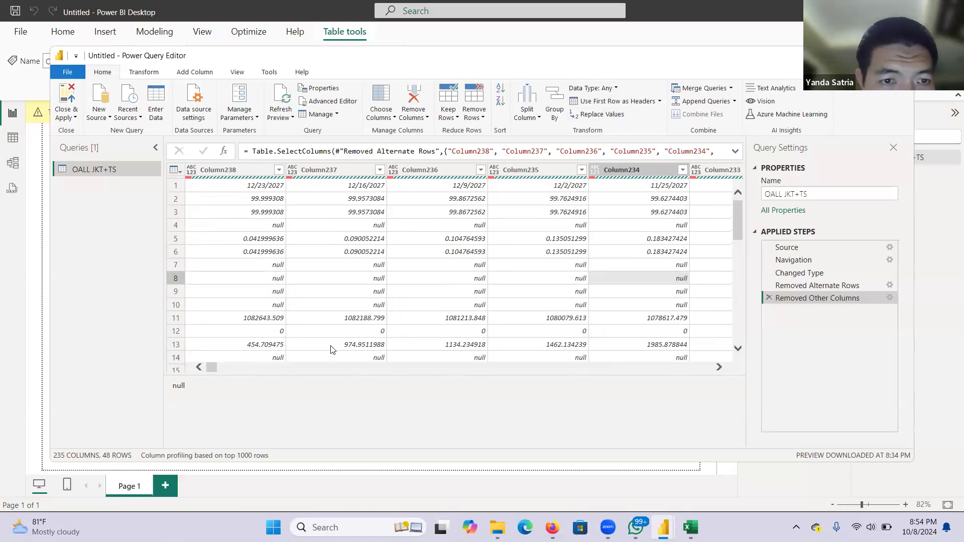
pyautogui.moveTo(213, 367); pyautogui.dragTo(132, 353)
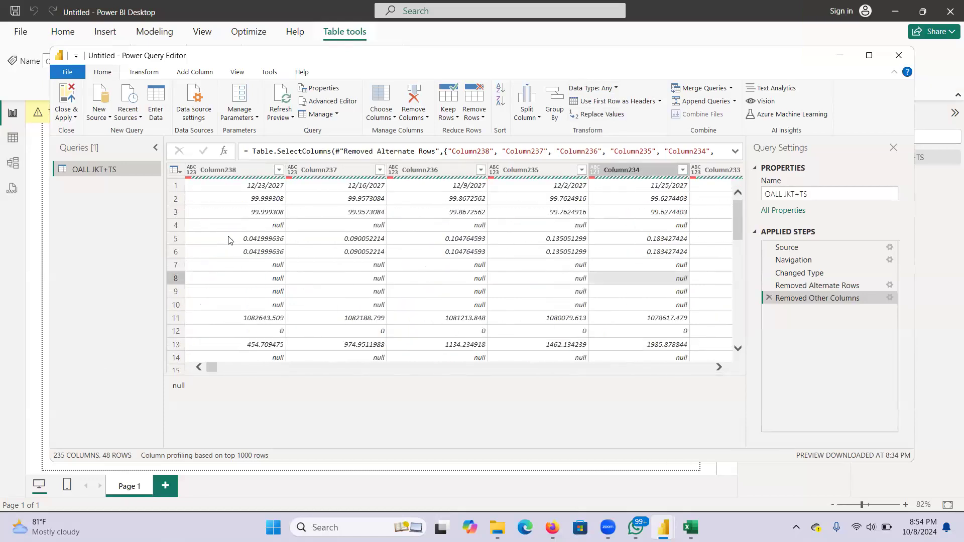
# Step: Delete the Removed Other Columns step and keep only Column4 through Column238, in that order, by removing all other columns
pyautogui.click(770, 298)
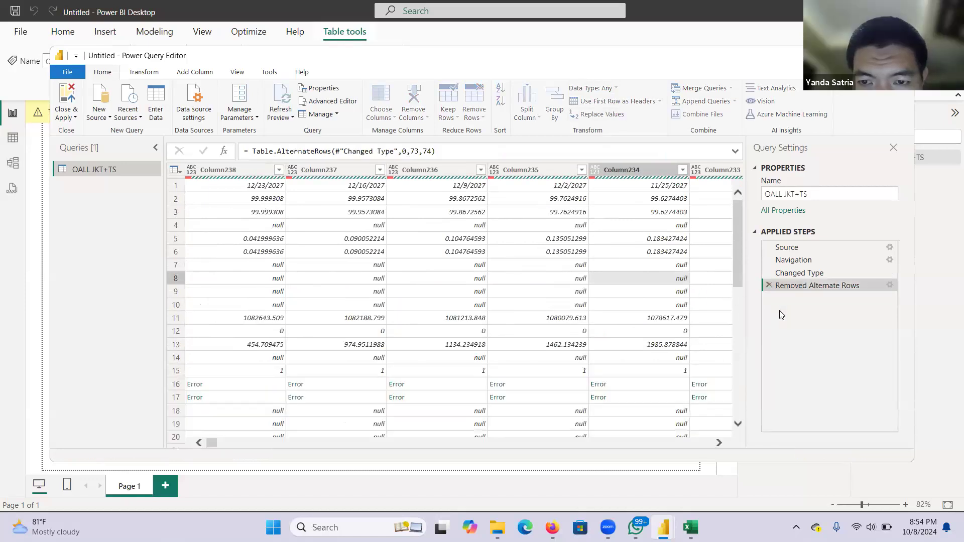
pyautogui.click(520, 187)
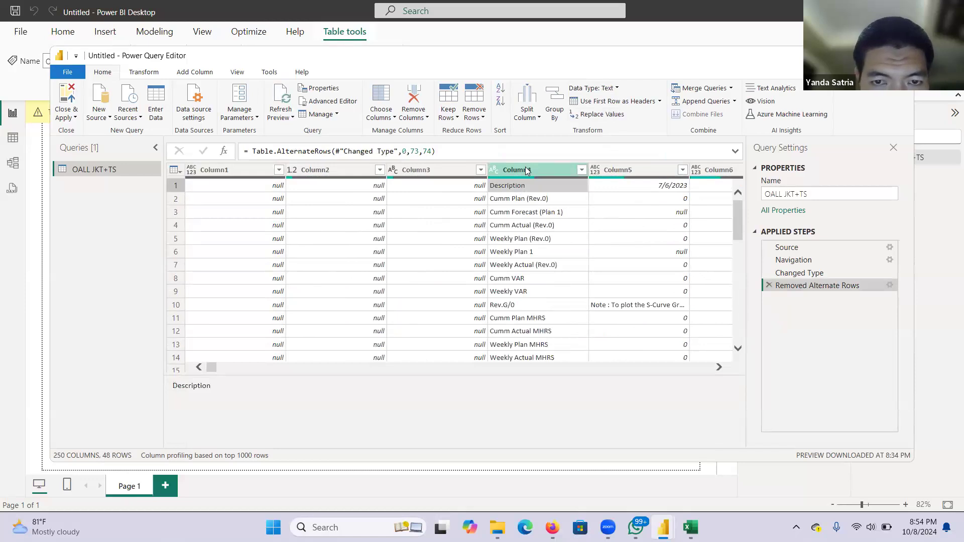
pyautogui.click(526, 171)
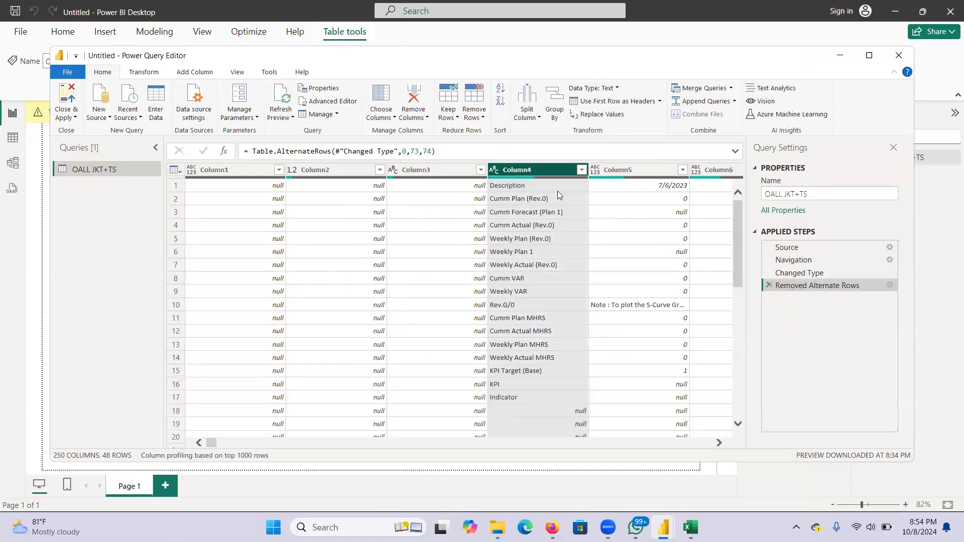
pyautogui.moveTo(220, 445); pyautogui.dragTo(565, 472)
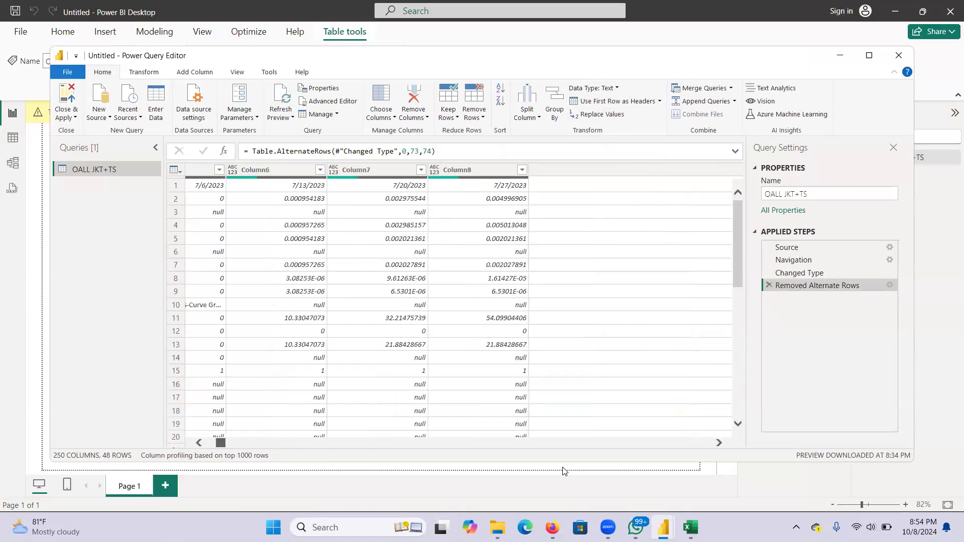
pyautogui.moveTo(683, 478)
pyautogui.mouseDown()
pyautogui.moveTo(709, 478)
pyautogui.moveTo(682, 473)
pyautogui.mouseUp()
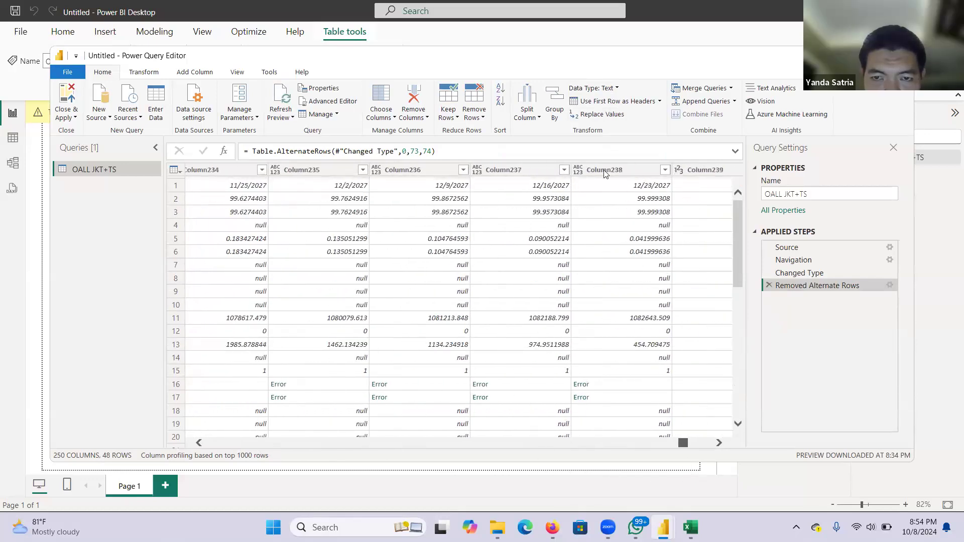
pyautogui.keyDown('shift'); pyautogui.click(603, 170); pyautogui.keyUp('shift')
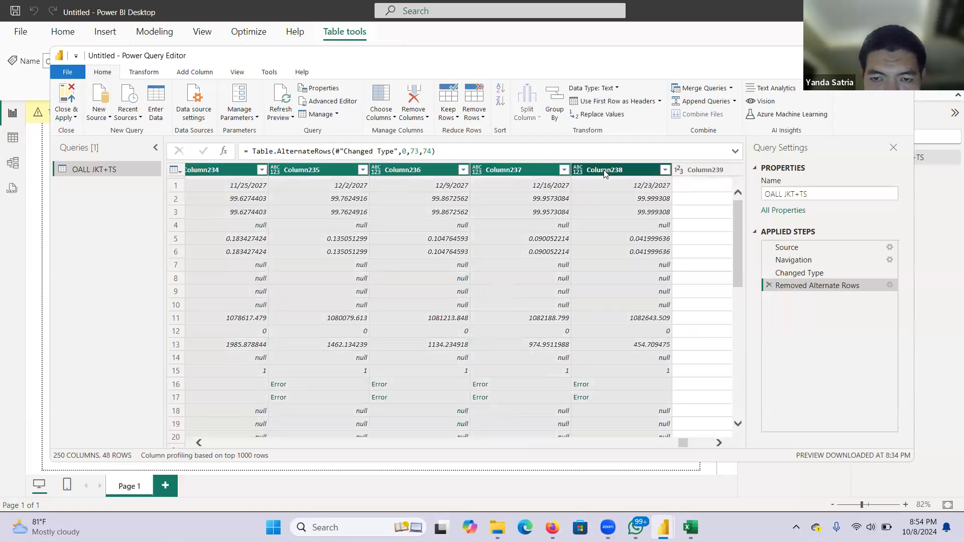
pyautogui.rightClick(604, 173)
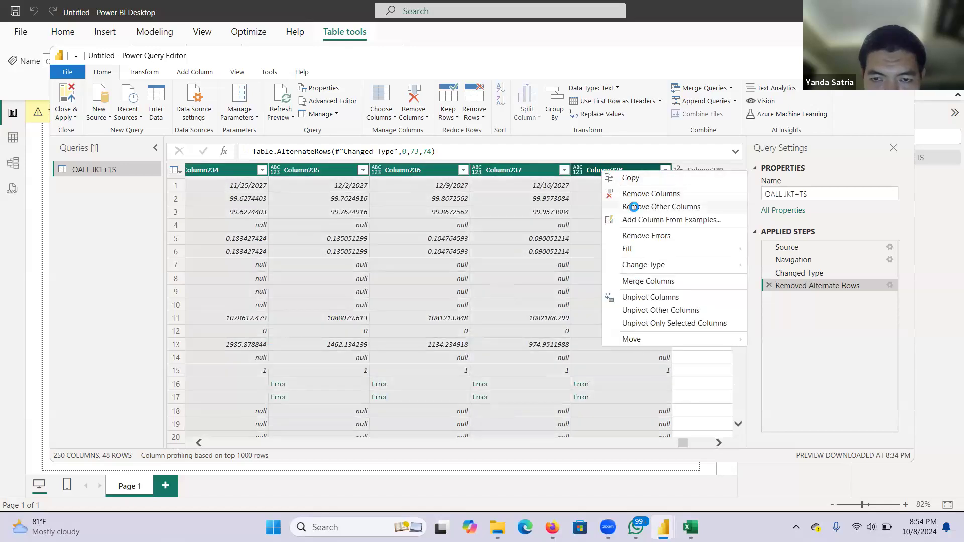
pyautogui.click(634, 207)
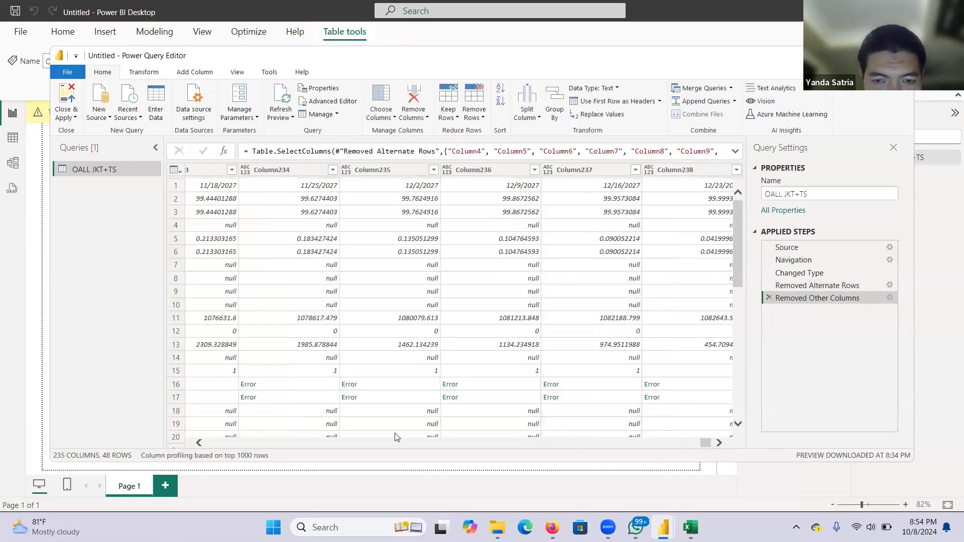
pyautogui.moveTo(707, 445); pyautogui.dragTo(203, 424)
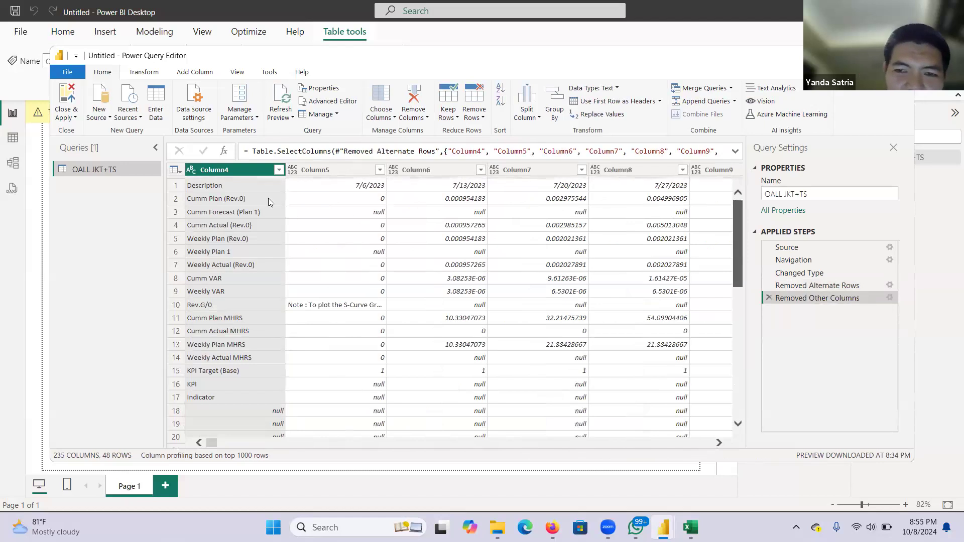
pyautogui.click(309, 217)
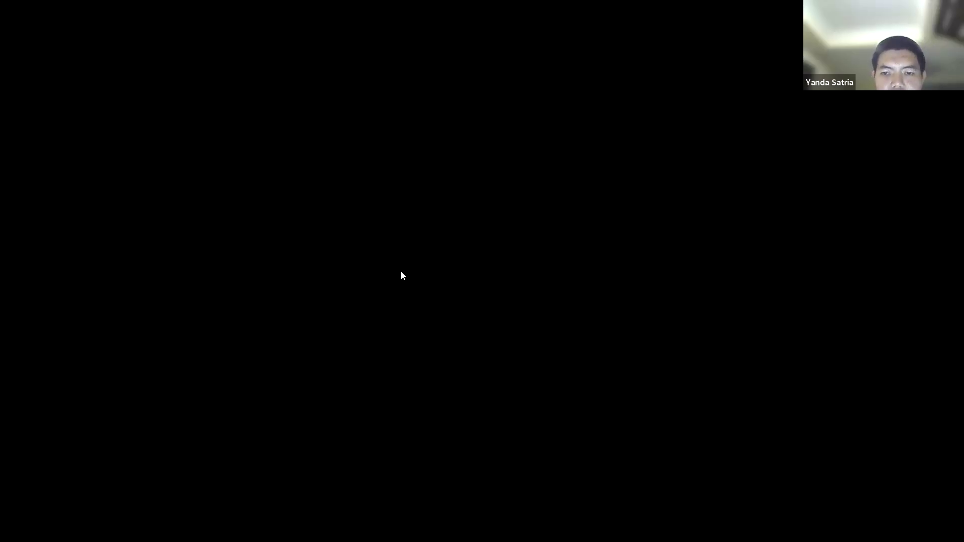
# Step: Switch to the ORIginAI page in OneNote, draw a blue double-line arrow leading away from Query, and handwrite "Visualization" at its end
pyautogui.scroll(2, 401, 290)
pyautogui.scroll(-3, 413, 287)
pyautogui.scroll(-1, 413, 287)
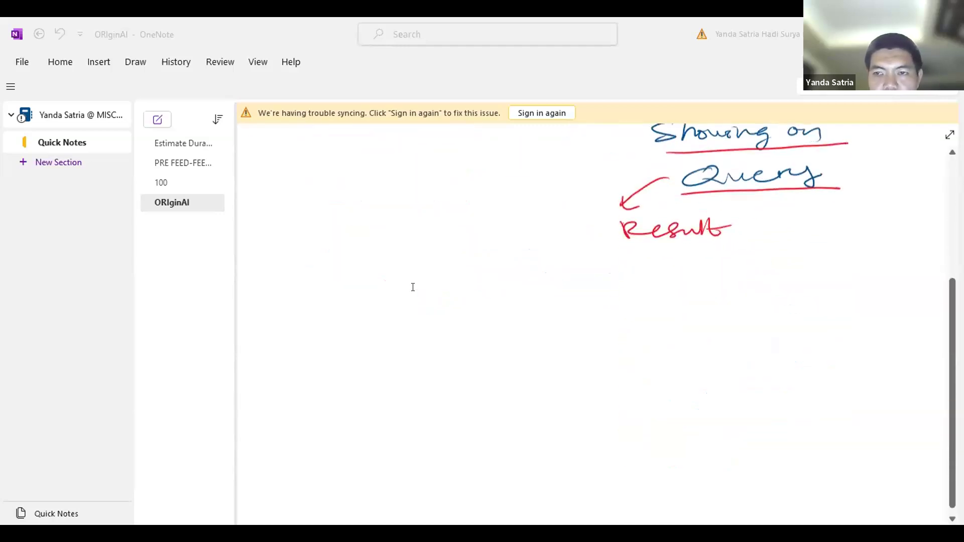
pyautogui.scroll(-2, 413, 287)
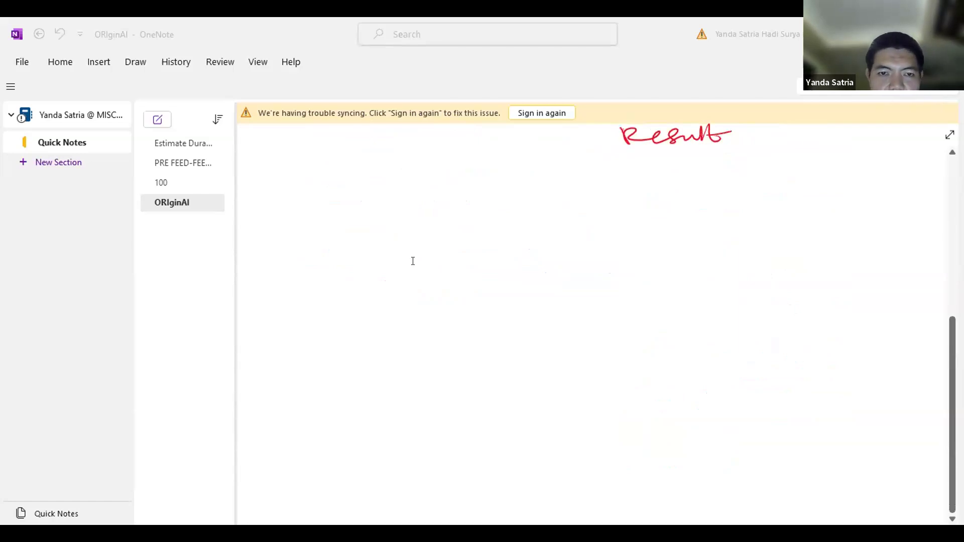
pyautogui.scroll(7, 412, 260)
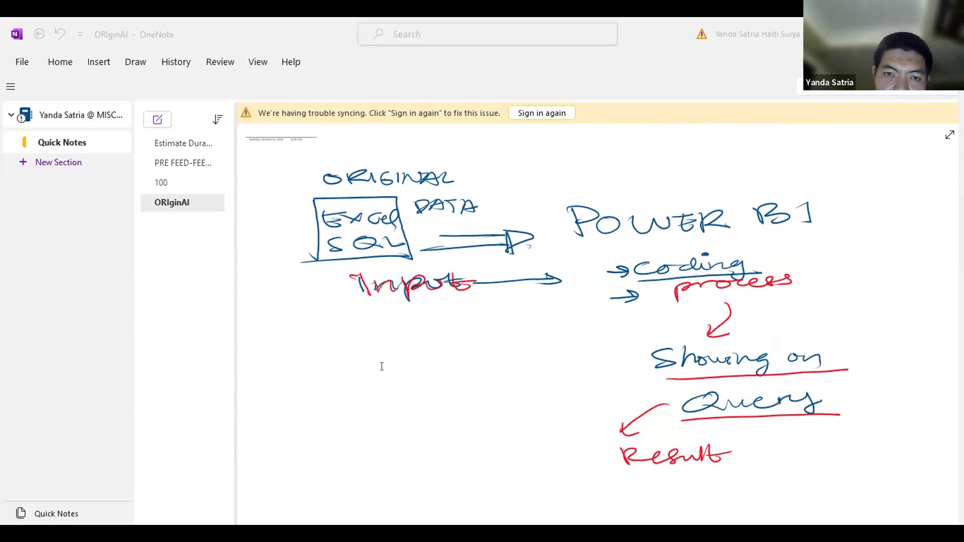
pyautogui.scroll(-3, 382, 367)
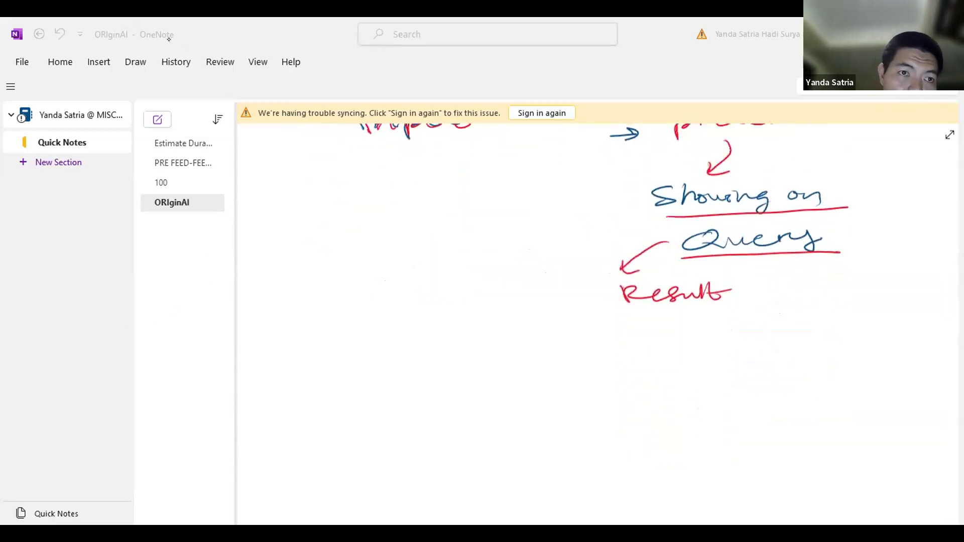
pyautogui.click(86, 54)
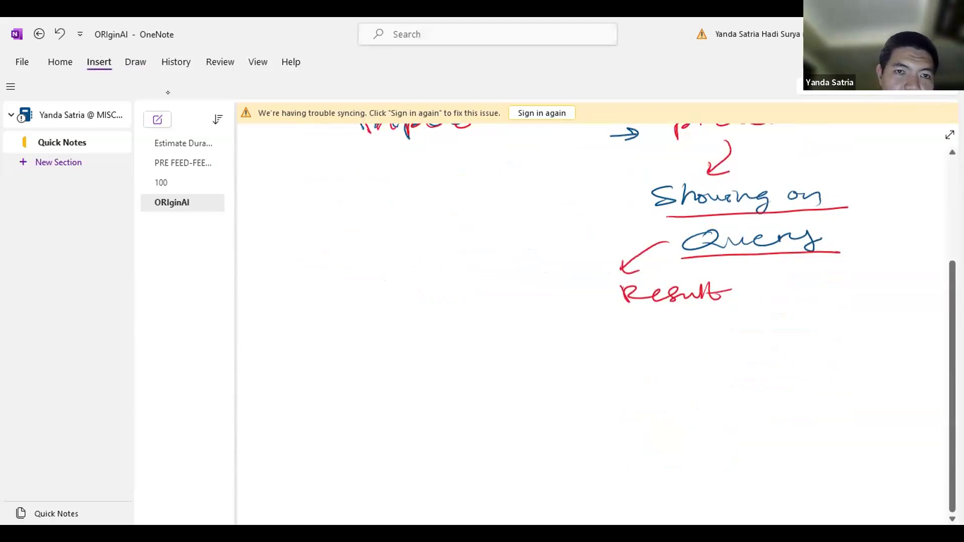
pyautogui.click(134, 61)
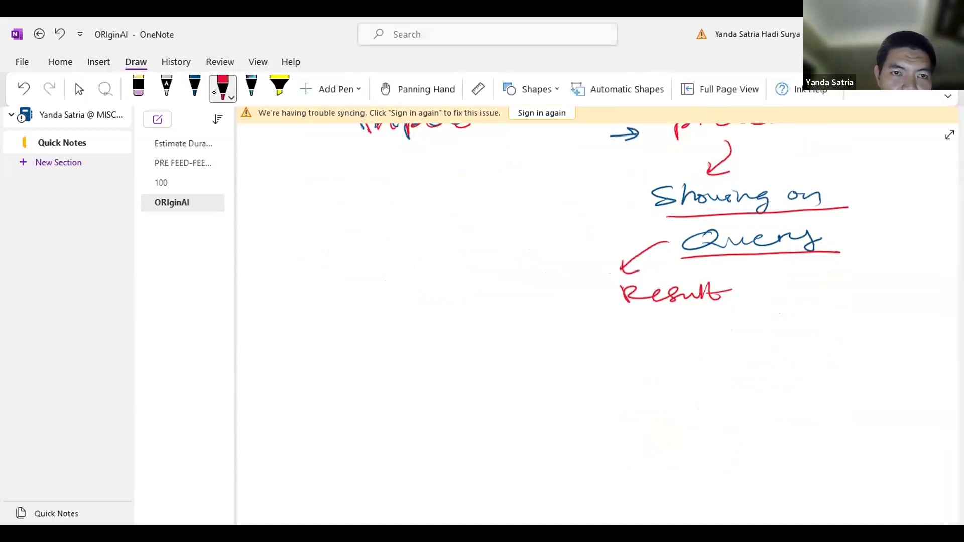
pyautogui.click(195, 93)
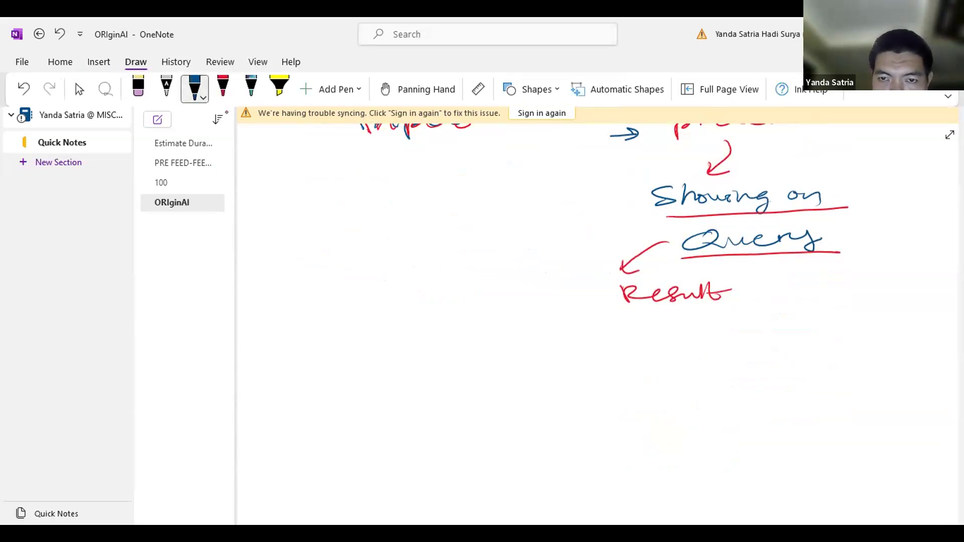
pyautogui.moveTo(648, 231); pyautogui.dragTo(510, 262)
pyautogui.moveTo(614, 243)
pyautogui.mouseDown()
pyautogui.moveTo(504, 271)
pyautogui.moveTo(533, 270)
pyautogui.mouseUp()
pyautogui.moveTo(362, 282); pyautogui.dragTo(391, 284)
pyautogui.moveTo(406, 290)
pyautogui.mouseDown()
pyautogui.moveTo(423, 306)
pyautogui.moveTo(422, 296)
pyautogui.moveTo(425, 311)
pyautogui.moveTo(397, 313)
pyautogui.moveTo(479, 293)
pyautogui.moveTo(511, 307)
pyautogui.moveTo(585, 306)
pyautogui.mouseUp()
pyautogui.hotkey('ctrl', 'z')
pyautogui.hotkey('ctrl', 'z')
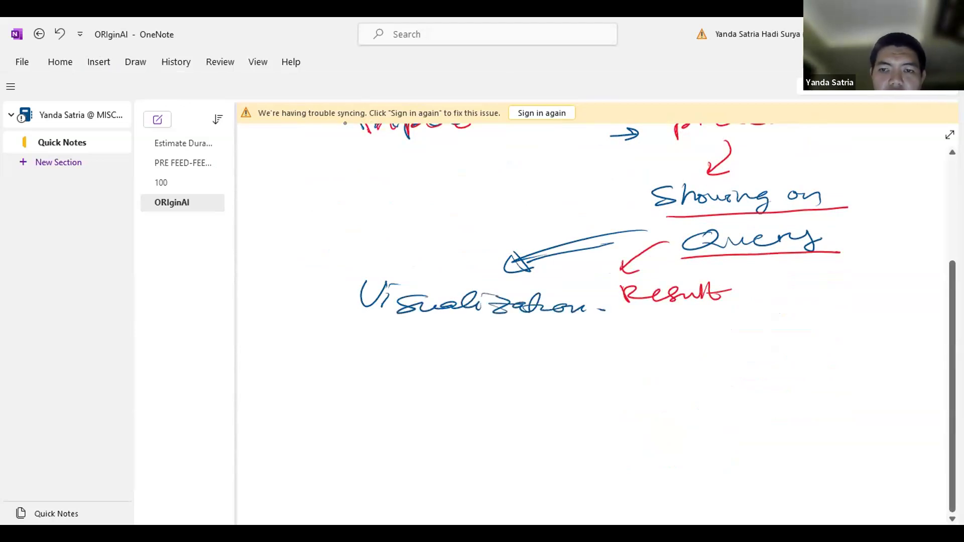
# Step: Handwrite "→ S-Curve" below Visualization and sketch a chart beneath it with vertical and horizontal axes and an S-shaped line
pyautogui.scroll(3, 732, 282)
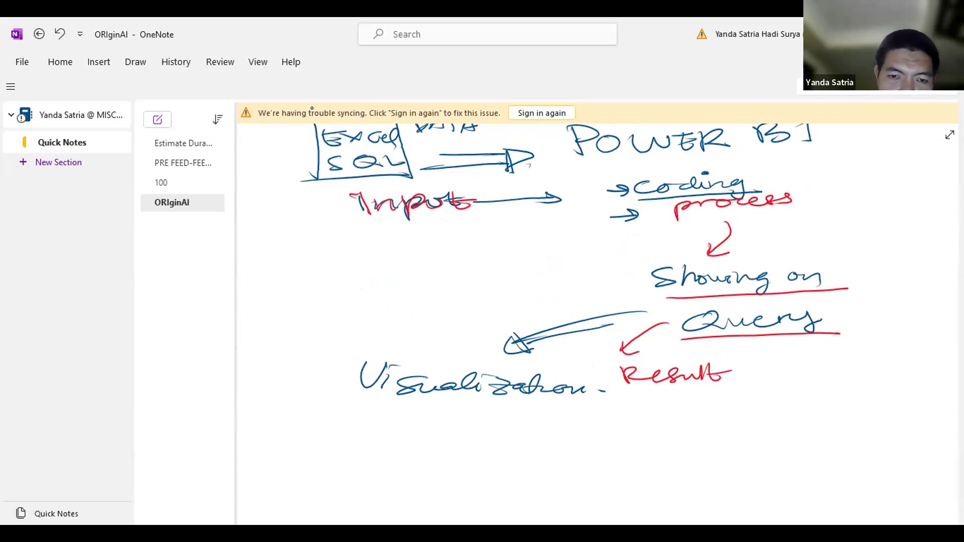
pyautogui.scroll(-5, 334, 418)
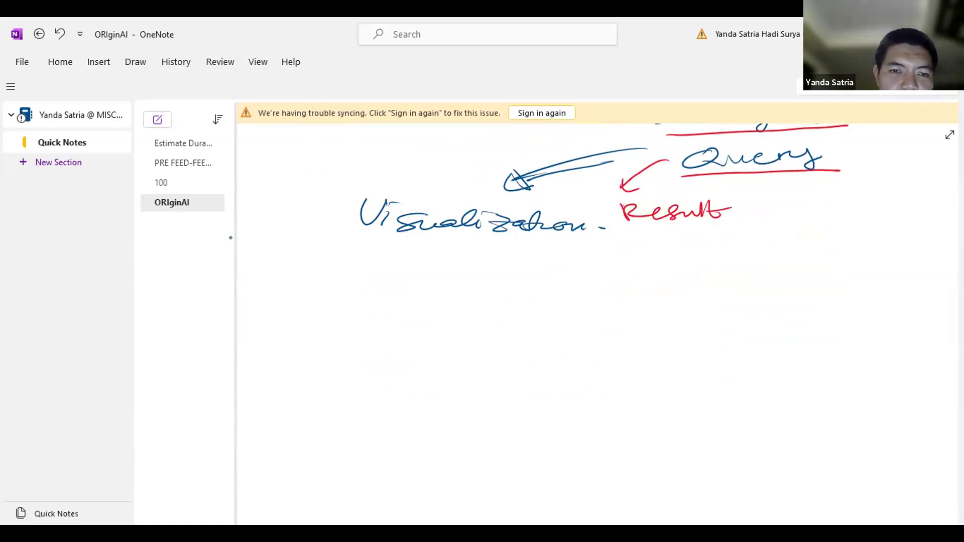
pyautogui.moveTo(270, 330); pyautogui.dragTo(475, 337)
pyautogui.moveTo(366, 358)
pyautogui.mouseDown()
pyautogui.moveTo(334, 463)
pyautogui.moveTo(671, 476)
pyautogui.mouseUp()
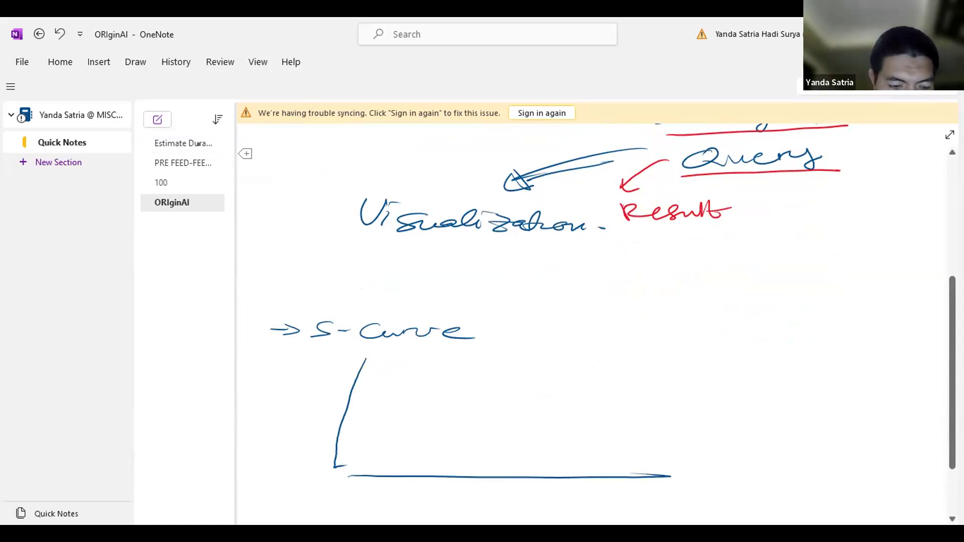
pyautogui.hotkey('ctrl', 'z')
pyautogui.hotkey('ctrl', 'z')
pyautogui.hotkey('ctrl', 'z')
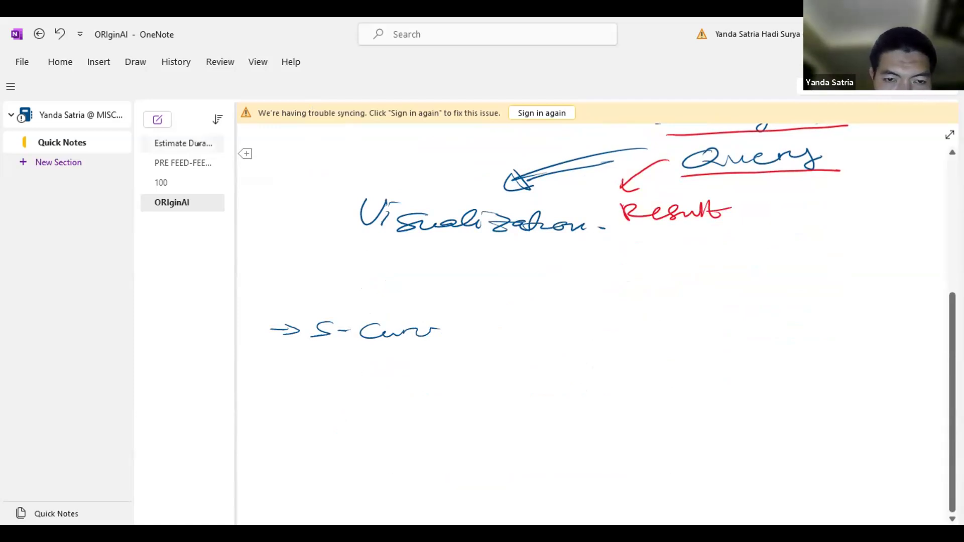
pyautogui.hotkey('ctrl', 'y')
pyautogui.moveTo(352, 355)
pyautogui.mouseDown()
pyautogui.moveTo(329, 475)
pyautogui.moveTo(674, 467)
pyautogui.mouseUp()
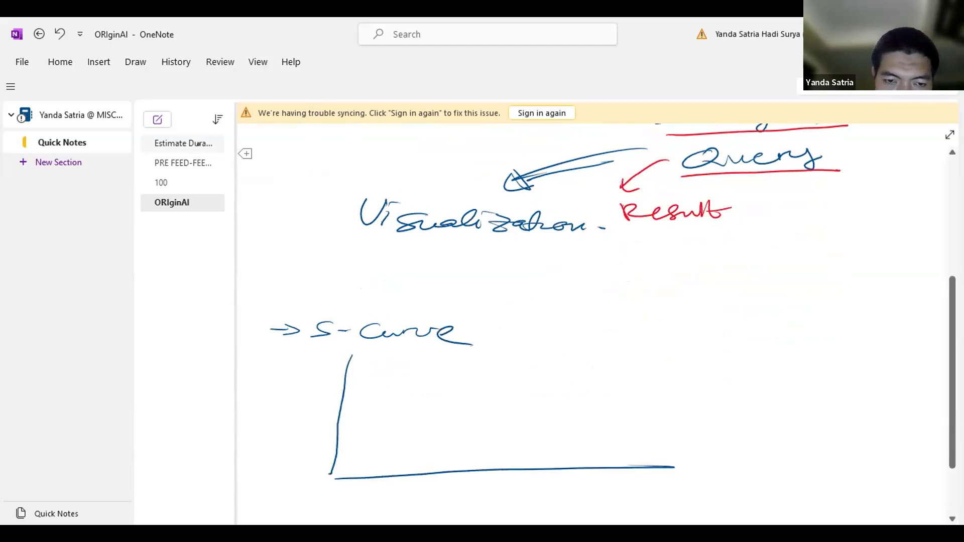
pyautogui.moveTo(331, 472); pyautogui.dragTo(667, 364)
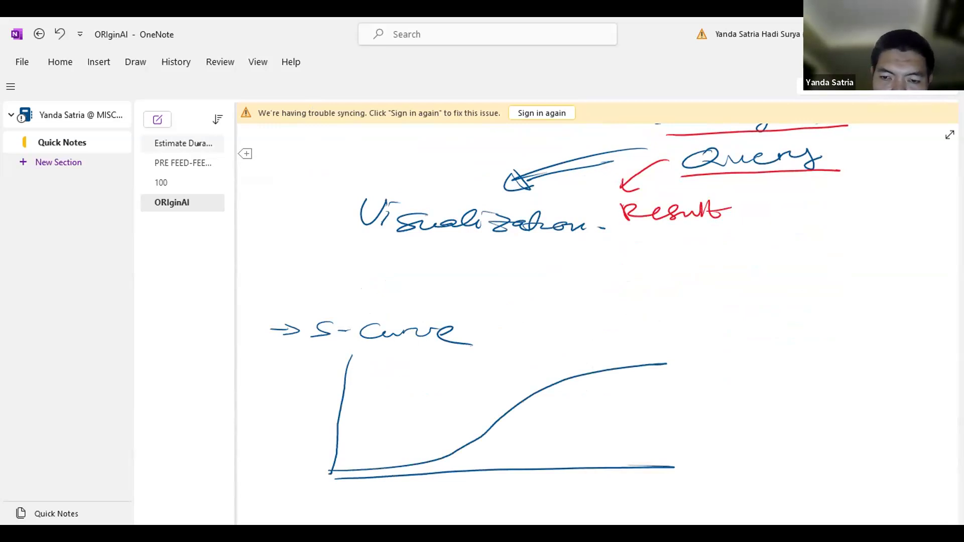
# Step: Add arrowheads to both chart axes and label the horizontal one "Date" and "x" and the vertical one "Progress" and "y"
pyautogui.moveTo(658, 461); pyautogui.dragTo(663, 476)
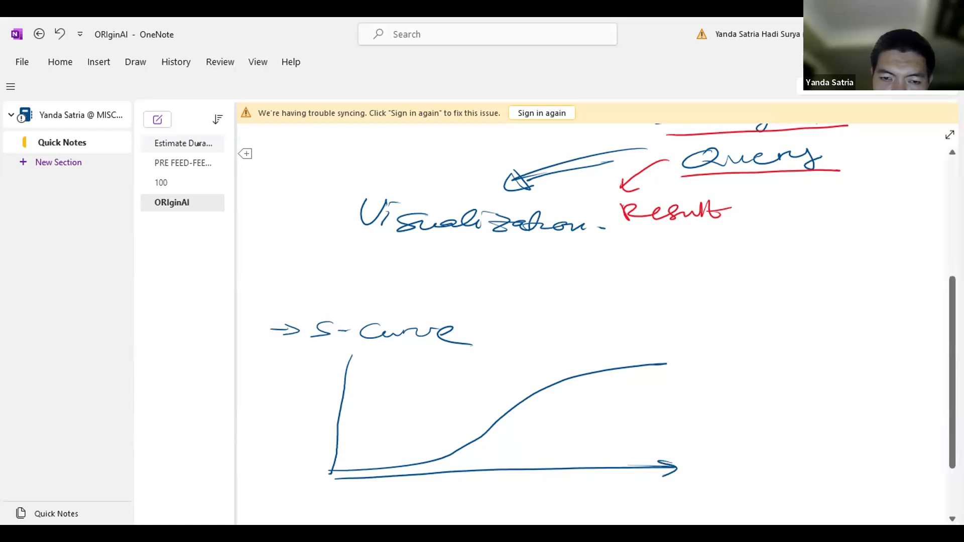
pyautogui.moveTo(445, 483); pyautogui.dragTo(527, 491)
pyautogui.moveTo(336, 361); pyautogui.dragTo(368, 363)
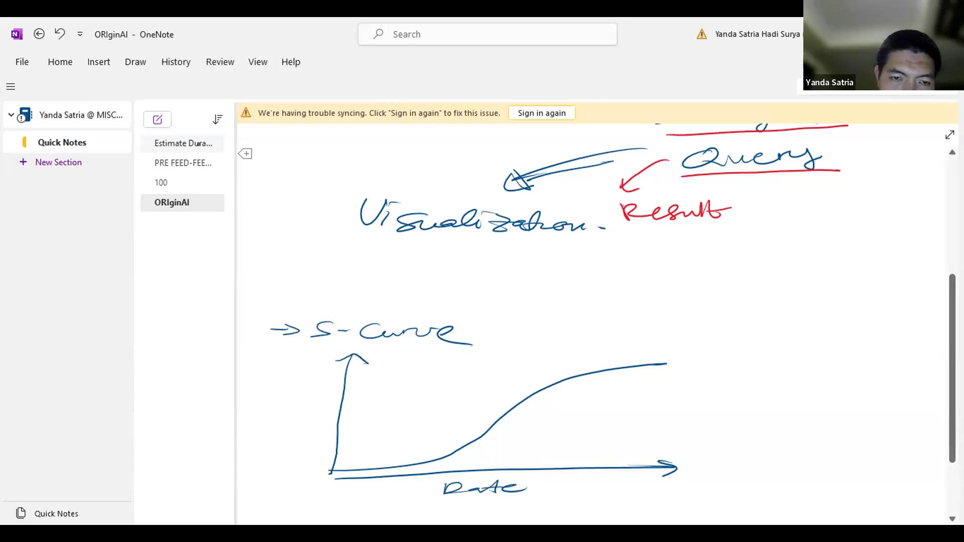
pyautogui.moveTo(285, 374); pyautogui.dragTo(354, 381)
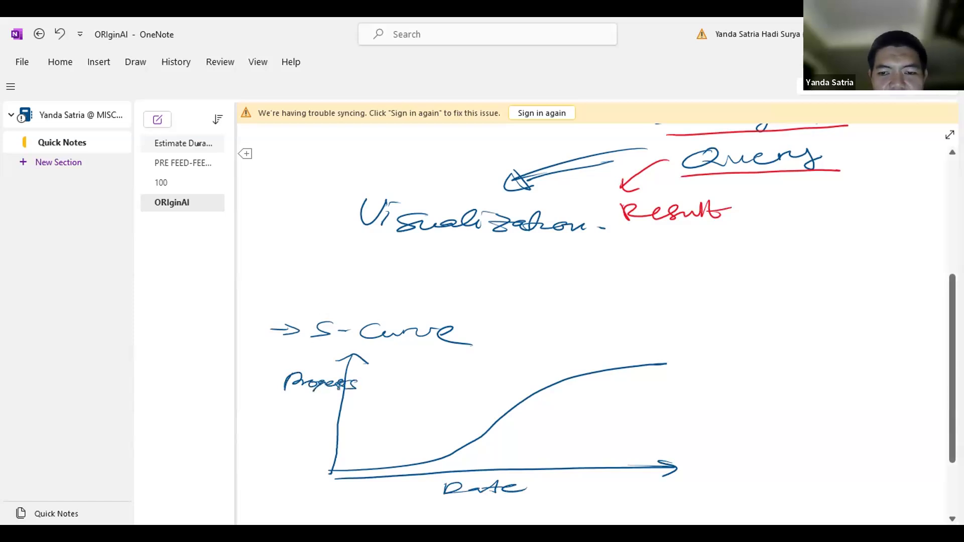
pyautogui.moveTo(697, 465); pyautogui.dragTo(686, 476)
pyautogui.moveTo(693, 472); pyautogui.dragTo(716, 465)
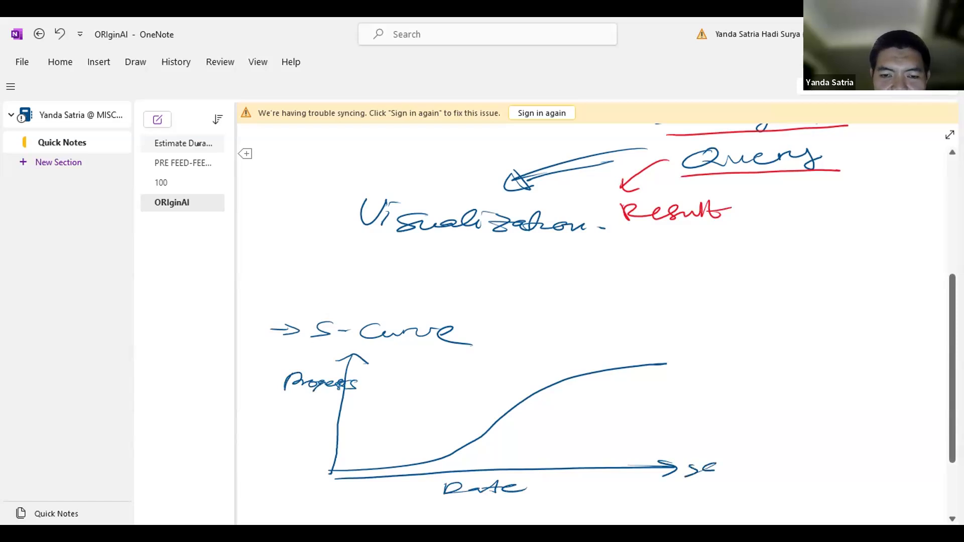
pyautogui.moveTo(372, 354)
pyautogui.mouseDown()
pyautogui.moveTo(387, 356)
pyautogui.moveTo(369, 370)
pyautogui.mouseUp()
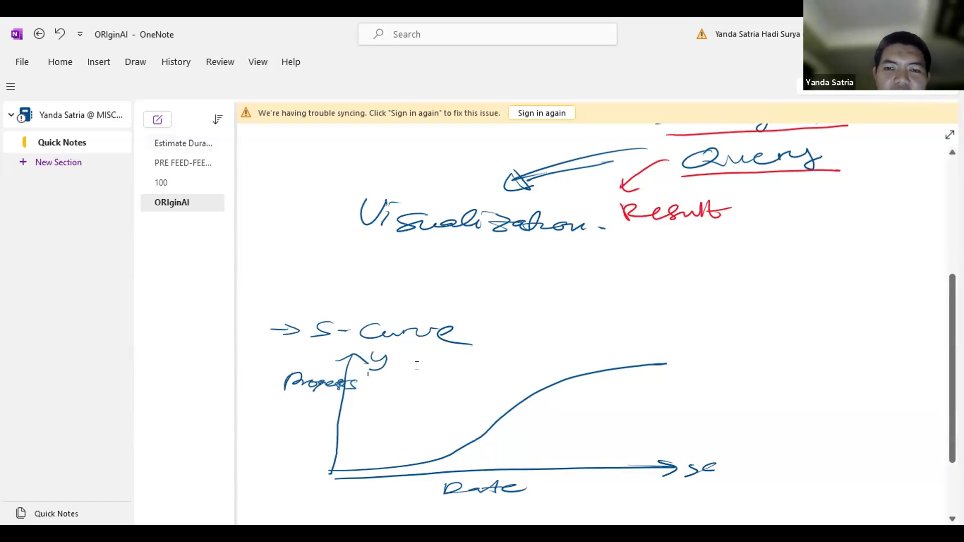
pyautogui.scroll(5, 417, 365)
pyautogui.scroll(-3, 417, 365)
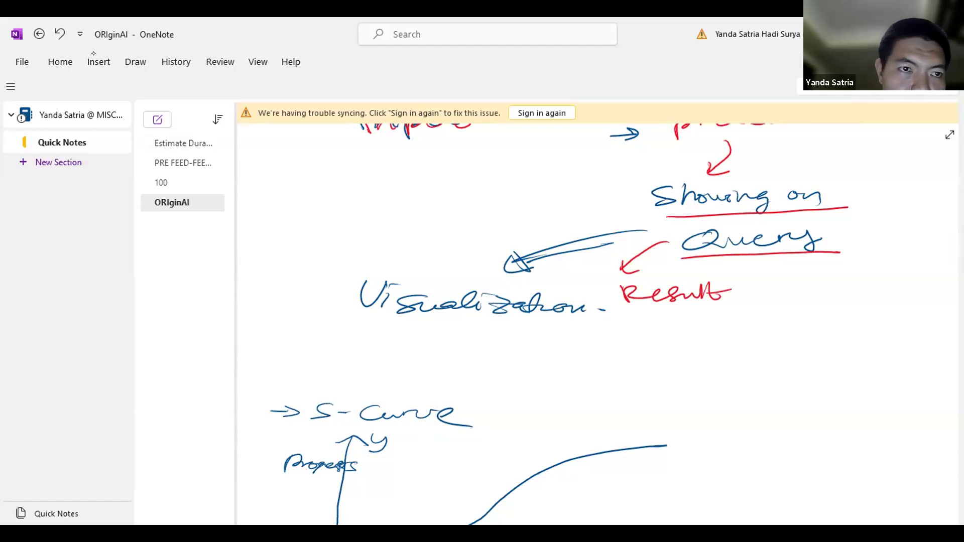
pyautogui.click(92, 61)
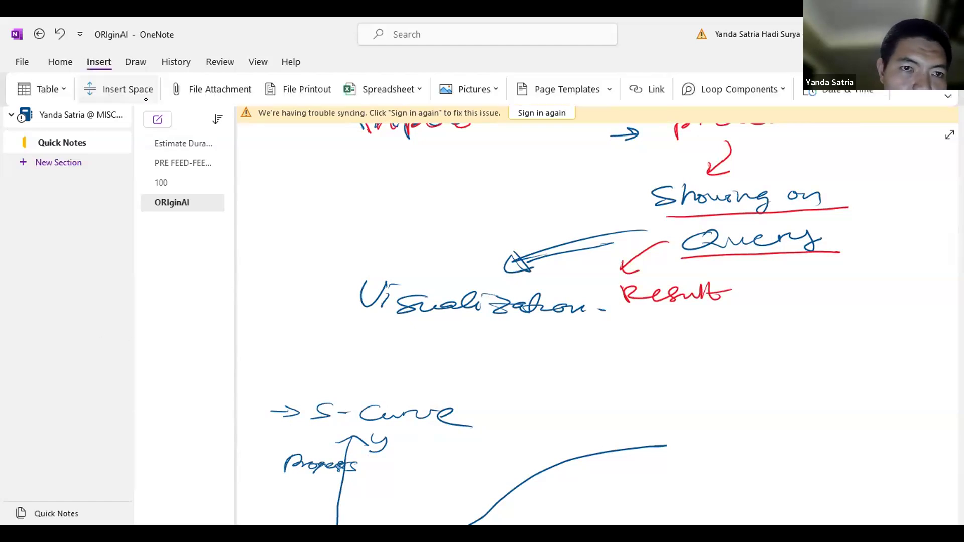
pyautogui.click(136, 61)
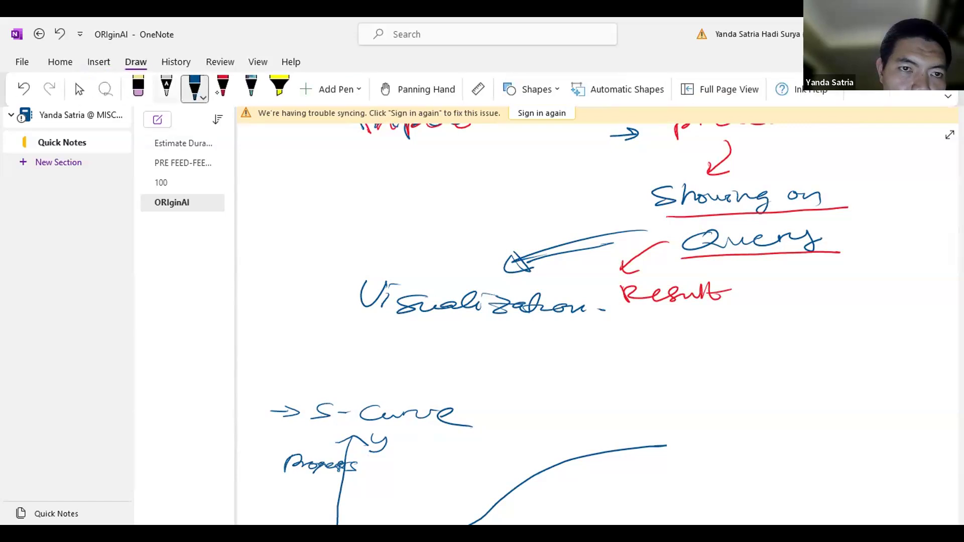
pyautogui.click(247, 88)
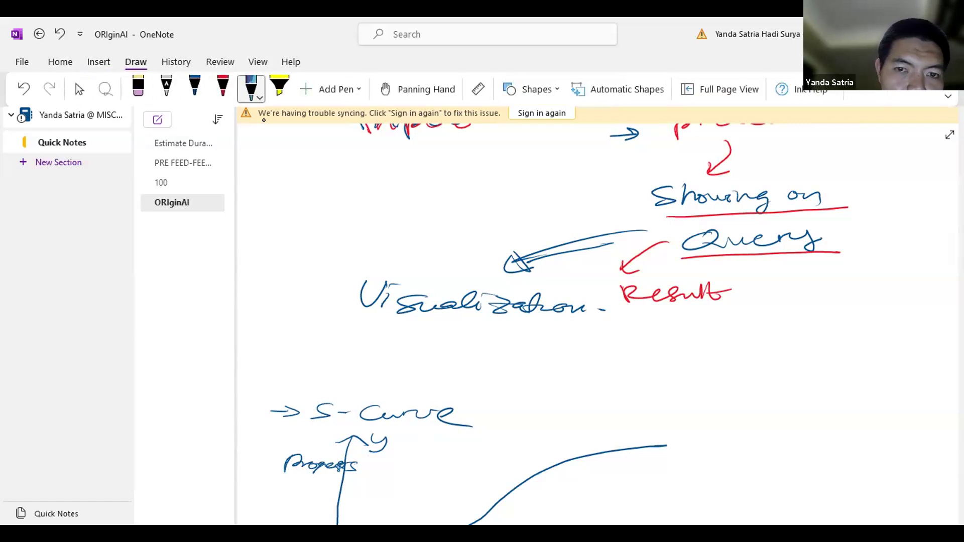
pyautogui.moveTo(520, 353); pyautogui.dragTo(594, 341)
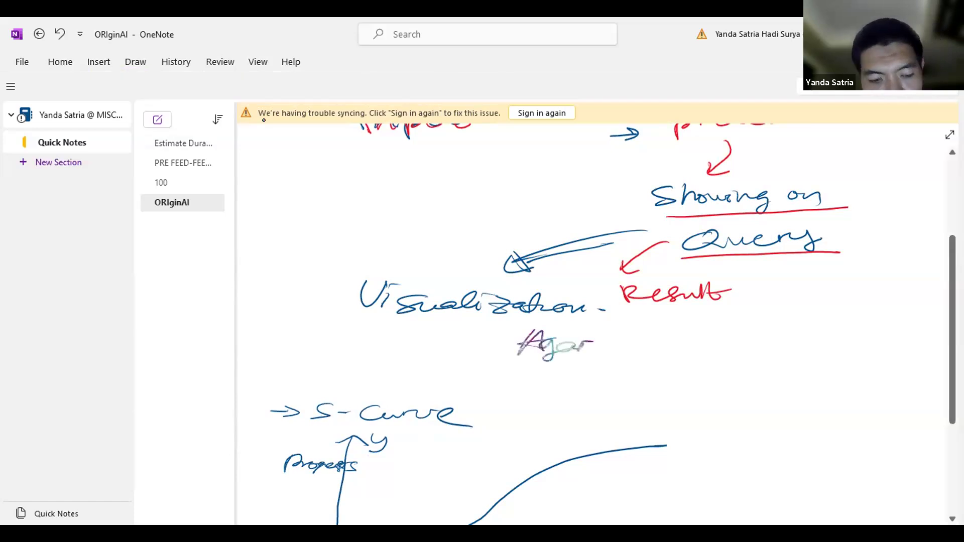
pyautogui.hotkey('ctrl', 'z')
pyautogui.hotkey('ctrl', 'z')
pyautogui.hotkey('ctrl', 'z')
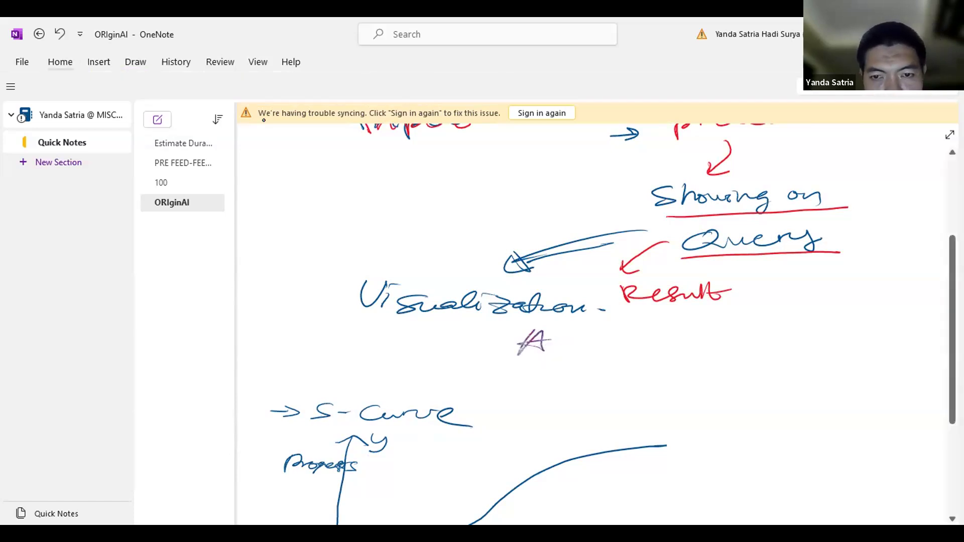
pyautogui.click(92, 60)
pyautogui.click(137, 61)
pyautogui.click(194, 88)
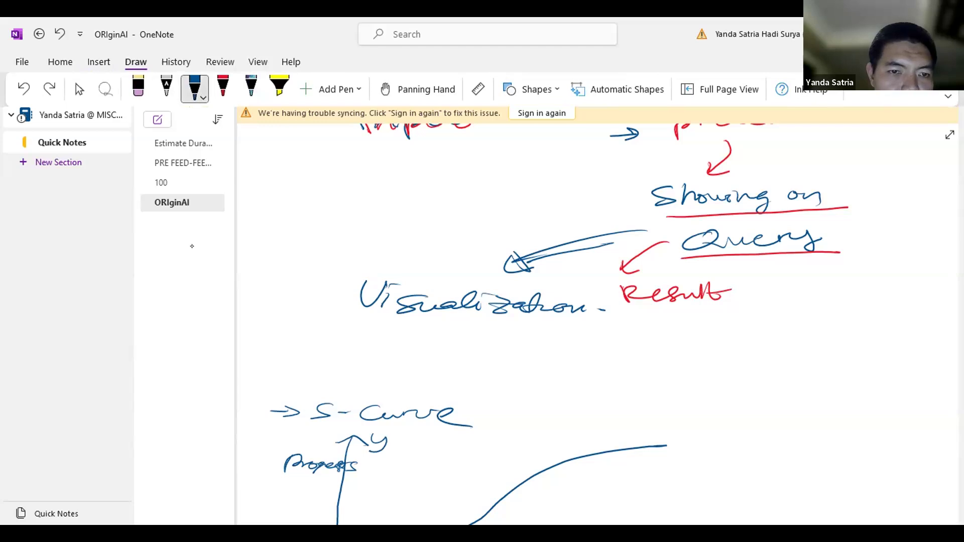
pyautogui.click(195, 89)
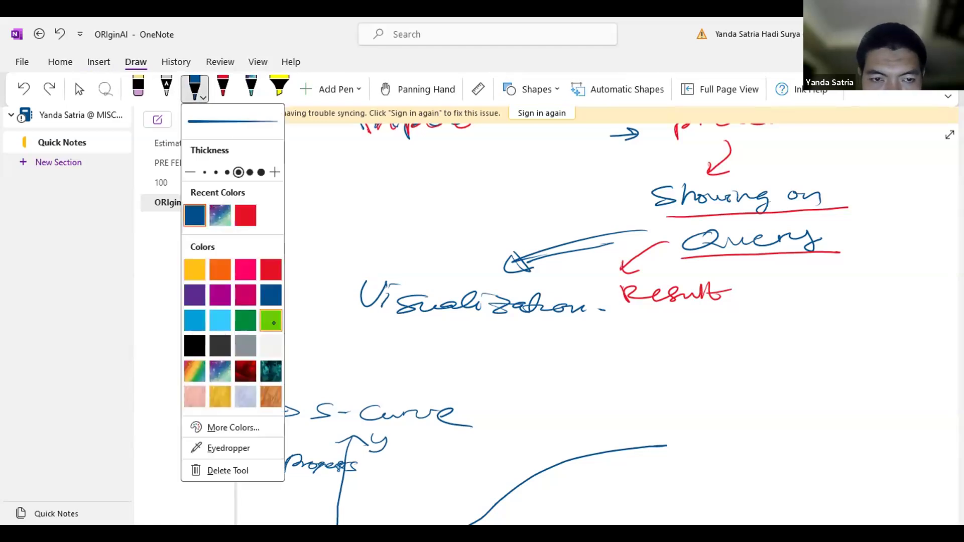
pyautogui.click(271, 321)
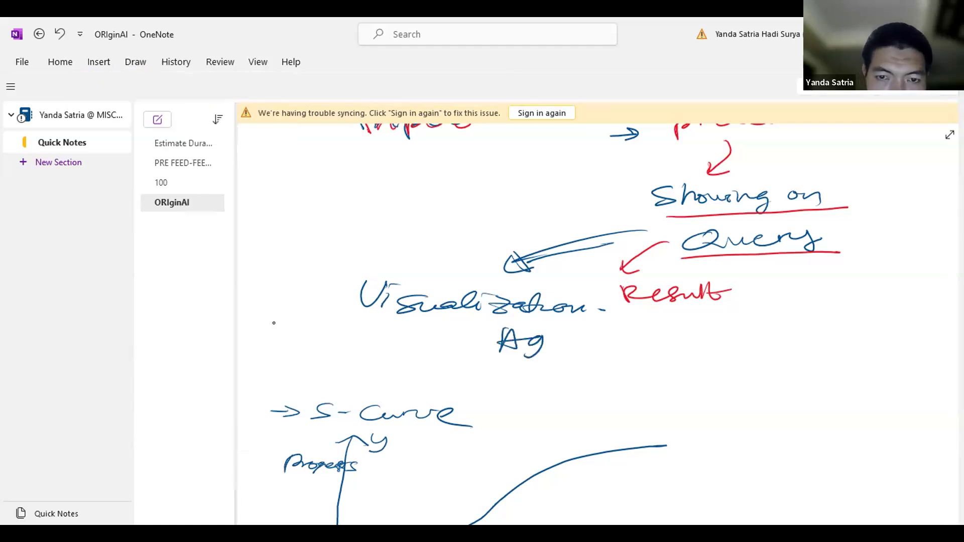
# Step: Change the blue pen's color to light green and handwrite "Agar visualization terwujud" below Visualization
pyautogui.click(145, 61)
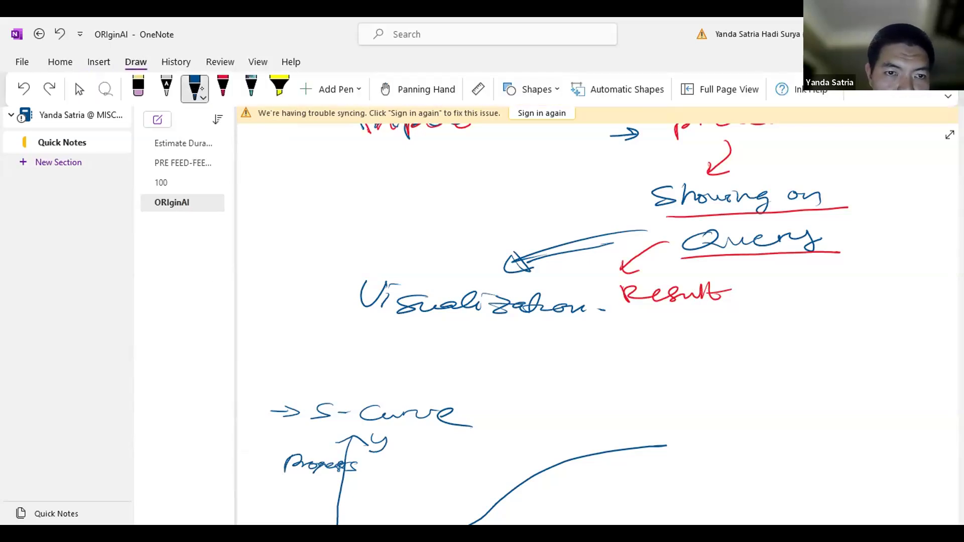
pyautogui.click(203, 98)
pyautogui.click(262, 319)
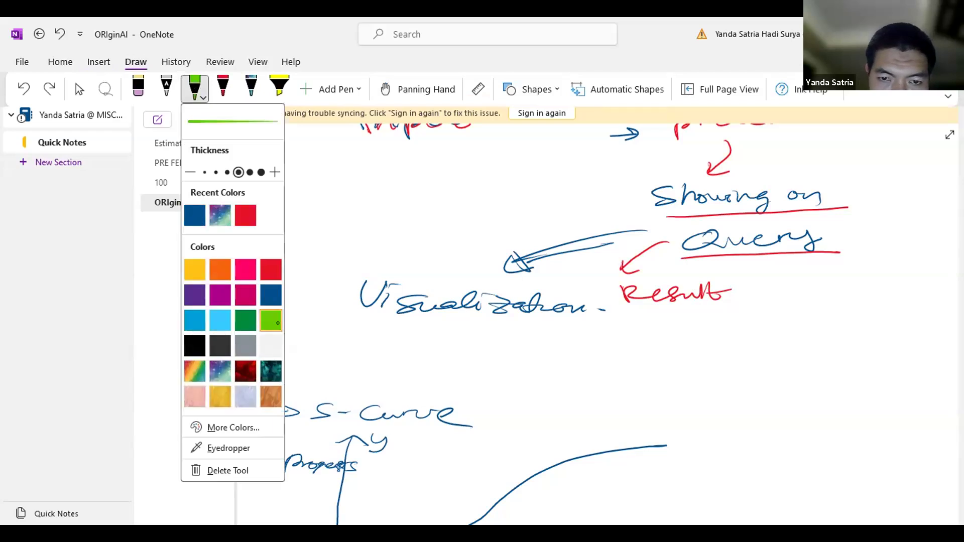
pyautogui.click(427, 333)
pyautogui.moveTo(453, 340)
pyautogui.mouseDown()
pyautogui.moveTo(526, 328)
pyautogui.moveTo(758, 334)
pyautogui.moveTo(796, 324)
pyautogui.moveTo(888, 336)
pyautogui.moveTo(924, 324)
pyautogui.mouseUp()
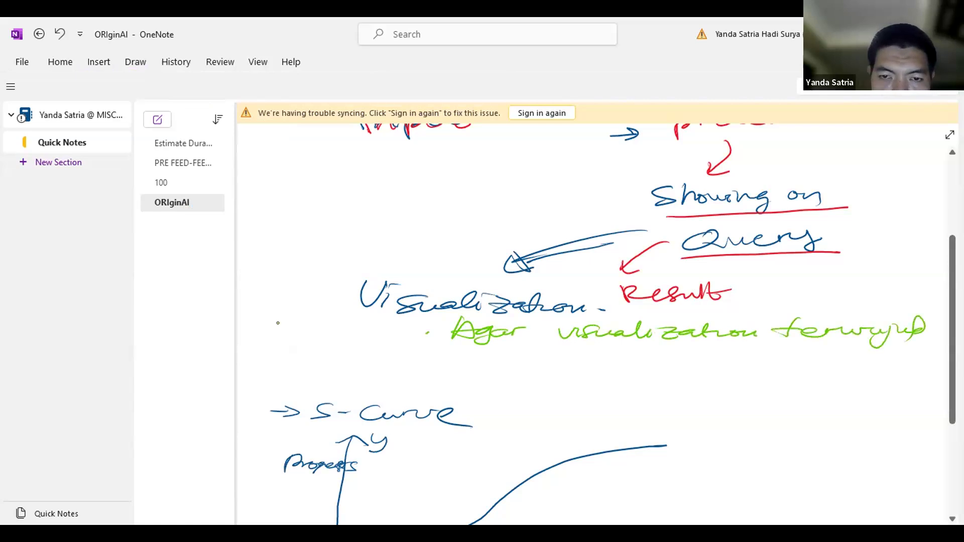
# Step: Continue the green note on two more lines with "Query nya harus seperti apa?" beside the S-Curve heading
pyautogui.moveTo(537, 357)
pyautogui.mouseDown()
pyautogui.moveTo(522, 374)
pyautogui.moveTo(661, 369)
pyautogui.moveTo(689, 387)
pyautogui.moveTo(718, 372)
pyautogui.moveTo(822, 371)
pyautogui.mouseUp()
pyautogui.moveTo(570, 402); pyautogui.dragTo(557, 411)
pyautogui.moveTo(572, 401)
pyautogui.mouseDown()
pyautogui.moveTo(617, 416)
pyautogui.moveTo(687, 407)
pyautogui.moveTo(645, 404)
pyautogui.mouseUp()
pyautogui.moveTo(723, 405); pyautogui.dragTo(744, 411)
pyautogui.moveTo(745, 405)
pyautogui.mouseDown()
pyautogui.moveTo(748, 423)
pyautogui.moveTo(774, 409)
pyautogui.mouseUp()
pyautogui.moveTo(773, 404); pyautogui.dragTo(814, 409)
pyautogui.click(815, 415)
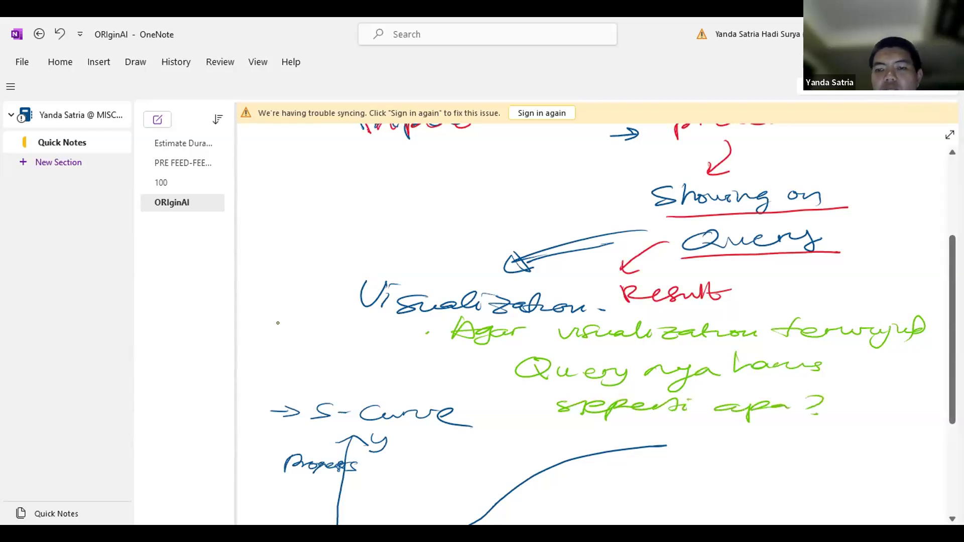
# Step: Handwrite "In Data, we should understand" in green in the empty space below the S-curve sketch
pyautogui.scroll(-3, 404, 351)
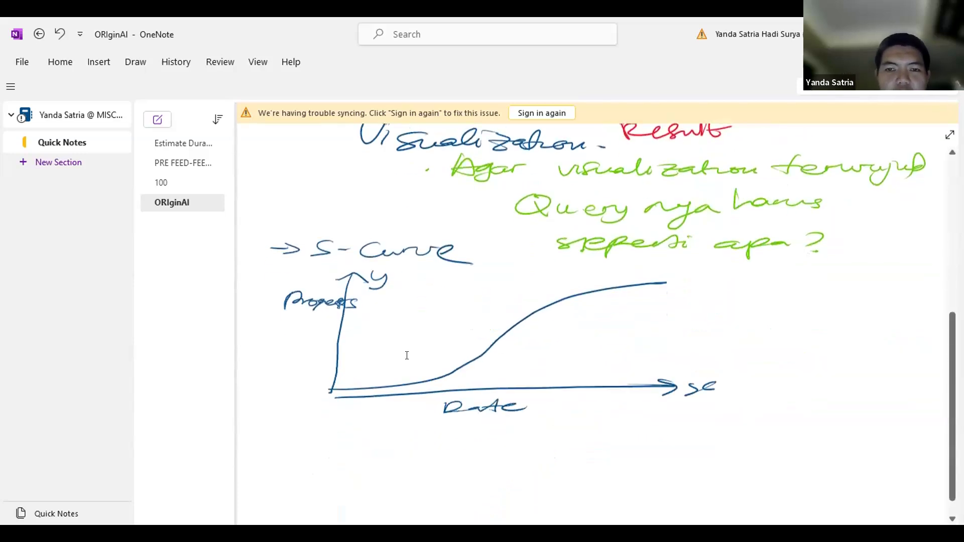
pyautogui.scroll(1, 407, 355)
pyautogui.scroll(-2, 406, 356)
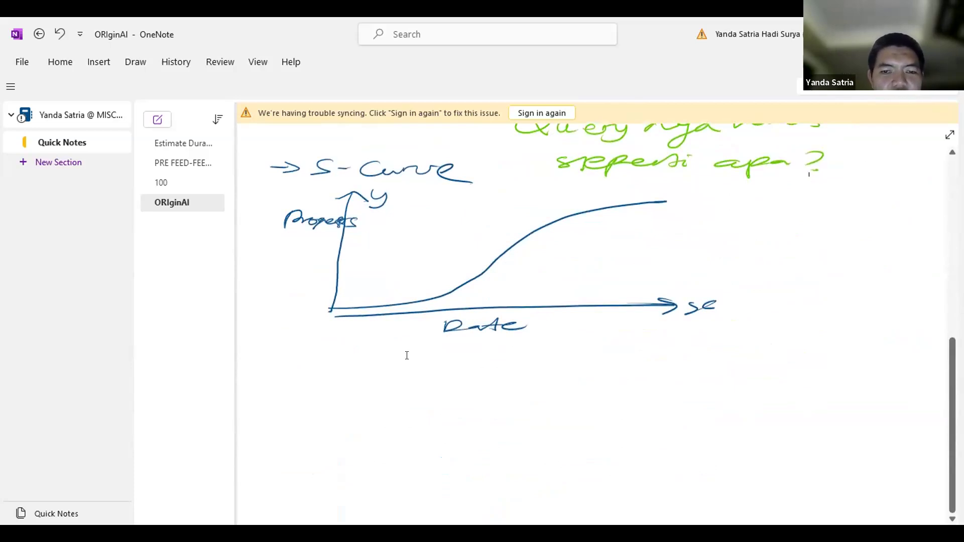
pyautogui.scroll(-3, 407, 355)
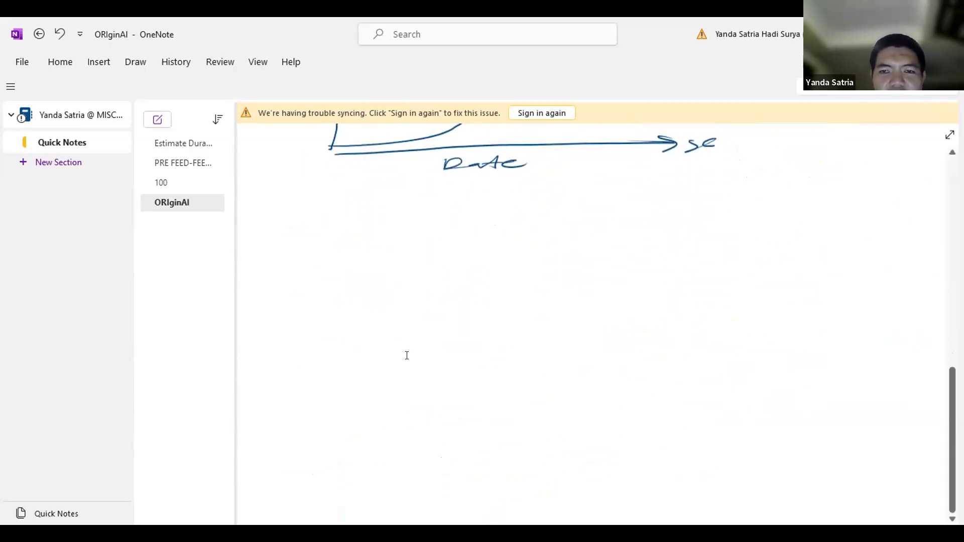
pyautogui.scroll(1, 407, 355)
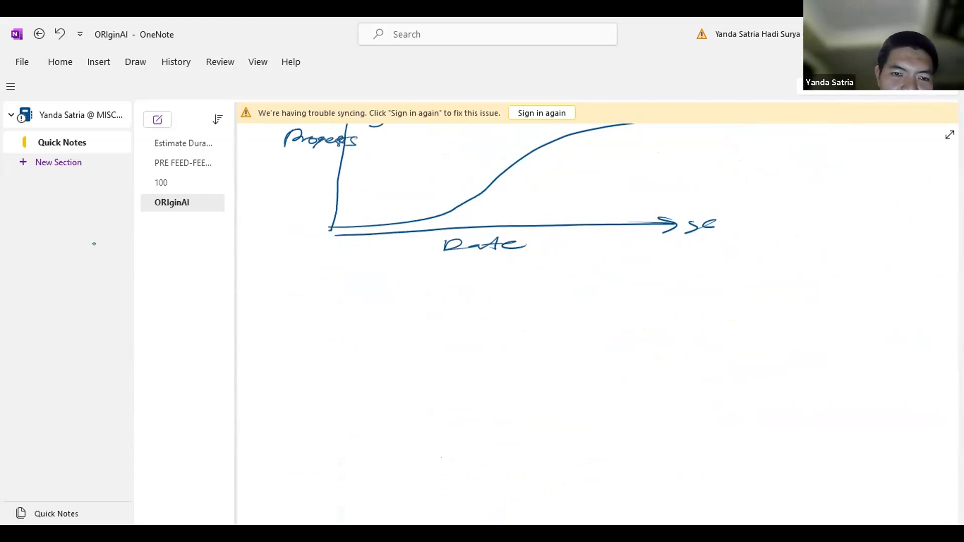
pyautogui.moveTo(286, 308)
pyautogui.mouseDown()
pyautogui.moveTo(285, 327)
pyautogui.moveTo(337, 328)
pyautogui.mouseUp()
pyautogui.moveTo(335, 311)
pyautogui.mouseDown()
pyautogui.moveTo(338, 328)
pyautogui.moveTo(372, 330)
pyautogui.mouseUp()
pyautogui.moveTo(362, 319); pyautogui.dragTo(394, 325)
pyautogui.moveTo(406, 322); pyautogui.dragTo(462, 311)
pyautogui.moveTo(466, 317); pyautogui.dragTo(483, 321)
pyautogui.moveTo(522, 307)
pyautogui.mouseDown()
pyautogui.moveTo(503, 325)
pyautogui.moveTo(584, 317)
pyautogui.moveTo(597, 327)
pyautogui.mouseUp()
pyautogui.moveTo(600, 319)
pyautogui.mouseDown()
pyautogui.moveTo(619, 308)
pyautogui.moveTo(606, 317)
pyautogui.moveTo(679, 321)
pyautogui.moveTo(728, 302)
pyautogui.moveTo(784, 311)
pyautogui.mouseUp()
pyautogui.moveTo(806, 302)
pyautogui.mouseDown()
pyautogui.moveTo(787, 321)
pyautogui.moveTo(864, 314)
pyautogui.moveTo(881, 296)
pyautogui.mouseUp()
pyautogui.moveTo(881, 296); pyautogui.dragTo(886, 326)
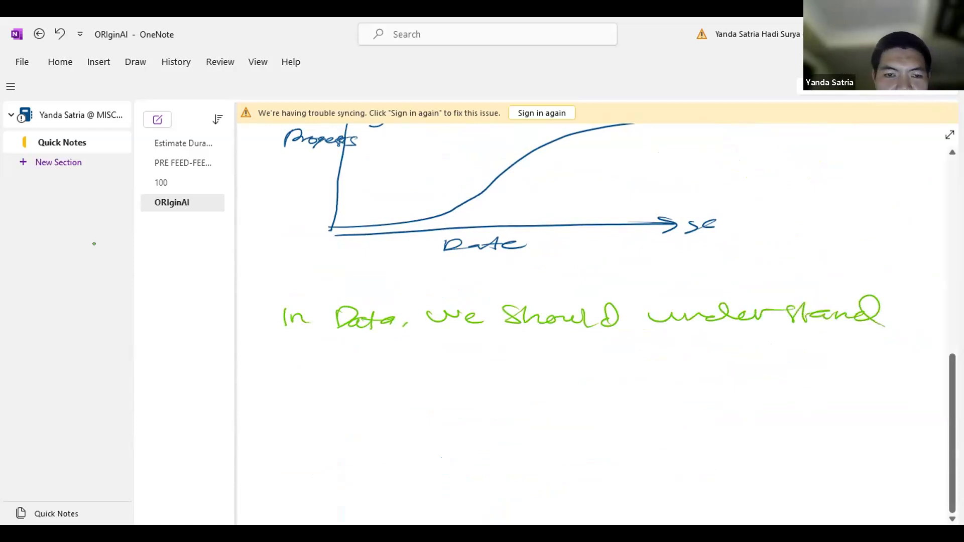
# Step: Complete the green sentence on two further lines with "which one should be column and which one should be Row"
pyautogui.moveTo(281, 354); pyautogui.dragTo(317, 358)
pyautogui.moveTo(325, 346)
pyautogui.mouseDown()
pyautogui.moveTo(321, 366)
pyautogui.moveTo(340, 367)
pyautogui.mouseUp()
pyautogui.moveTo(370, 354)
pyautogui.mouseDown()
pyautogui.moveTo(357, 363)
pyautogui.moveTo(509, 367)
pyautogui.mouseUp()
pyautogui.moveTo(546, 354)
pyautogui.mouseDown()
pyautogui.moveTo(531, 357)
pyautogui.moveTo(574, 366)
pyautogui.moveTo(670, 343)
pyautogui.moveTo(752, 364)
pyautogui.mouseUp()
pyautogui.moveTo(789, 352)
pyautogui.mouseDown()
pyautogui.moveTo(775, 354)
pyautogui.moveTo(843, 356)
pyautogui.moveTo(816, 359)
pyautogui.mouseUp()
pyautogui.hotkey('ctrl', 'z')
pyautogui.moveTo(819, 351); pyautogui.dragTo(945, 353)
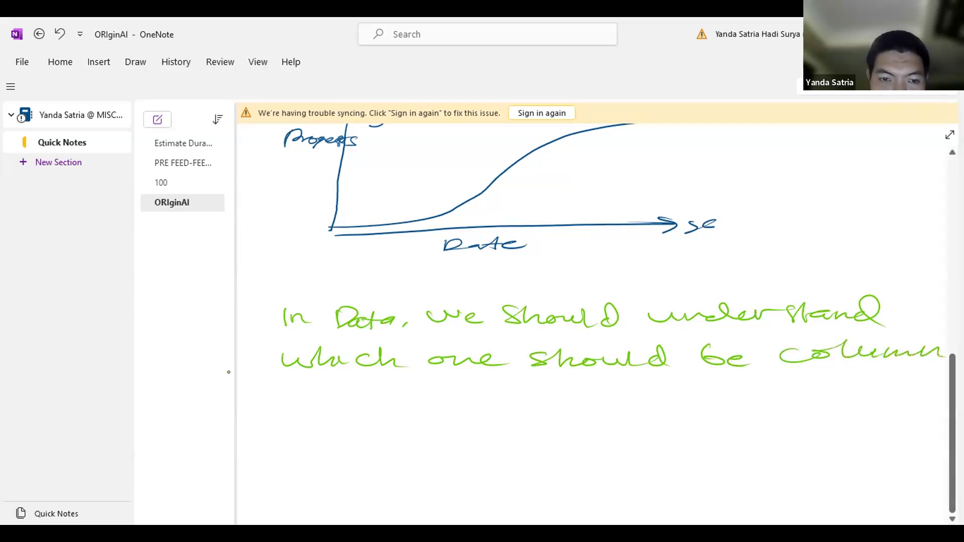
pyautogui.moveTo(301, 389)
pyautogui.mouseDown()
pyautogui.moveTo(351, 398)
pyautogui.moveTo(368, 379)
pyautogui.moveTo(427, 397)
pyautogui.moveTo(462, 387)
pyautogui.moveTo(658, 402)
pyautogui.moveTo(744, 388)
pyautogui.moveTo(768, 394)
pyautogui.moveTo(776, 384)
pyautogui.mouseUp()
pyautogui.moveTo(798, 384)
pyautogui.mouseDown()
pyautogui.moveTo(793, 400)
pyautogui.moveTo(826, 401)
pyautogui.moveTo(866, 382)
pyautogui.moveTo(884, 394)
pyautogui.mouseUp()
pyautogui.moveTo(876, 394); pyautogui.dragTo(923, 387)
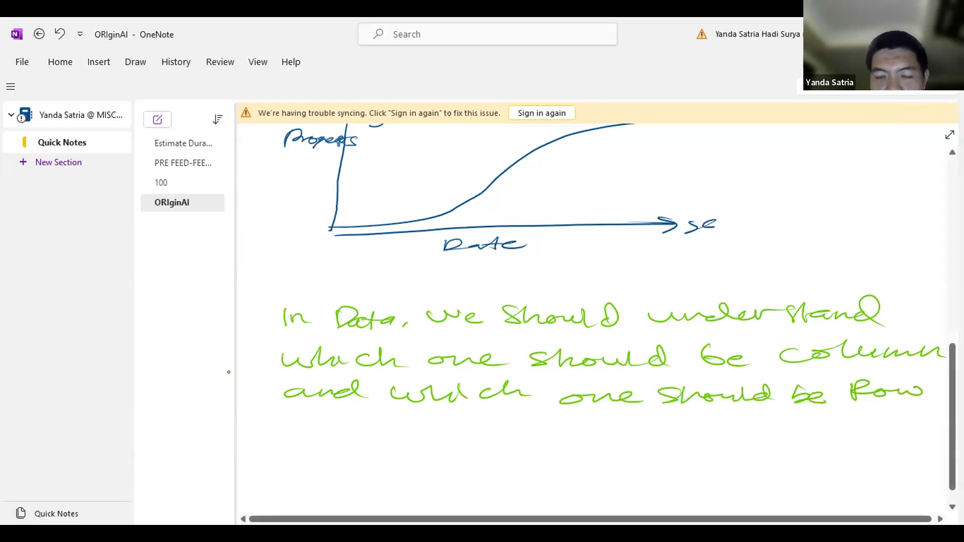
# Step: Review the green notes about the query's required form and its columns and rows alongside the S-curve sketch
pyautogui.scroll(-1, 546, 387)
pyautogui.scroll(7, 547, 389)
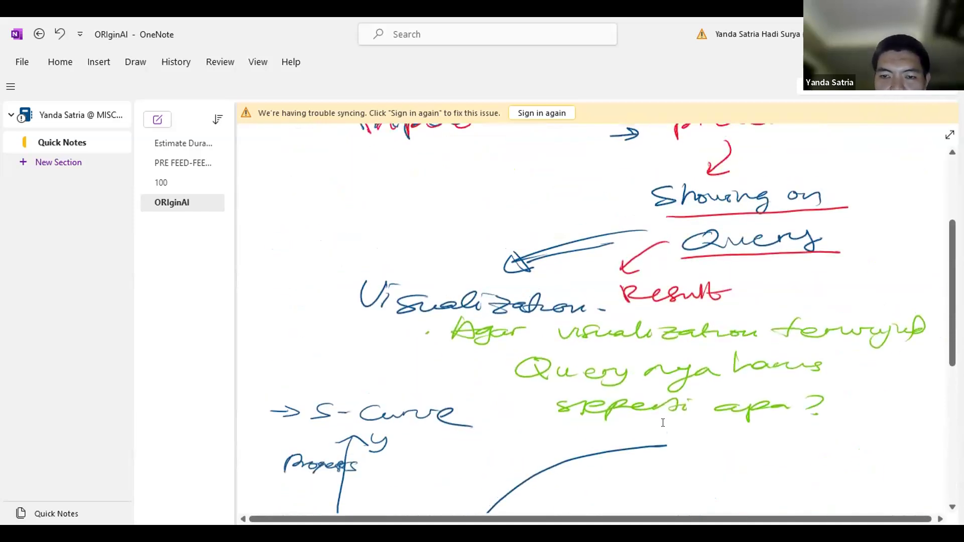
pyautogui.scroll(-6, 728, 400)
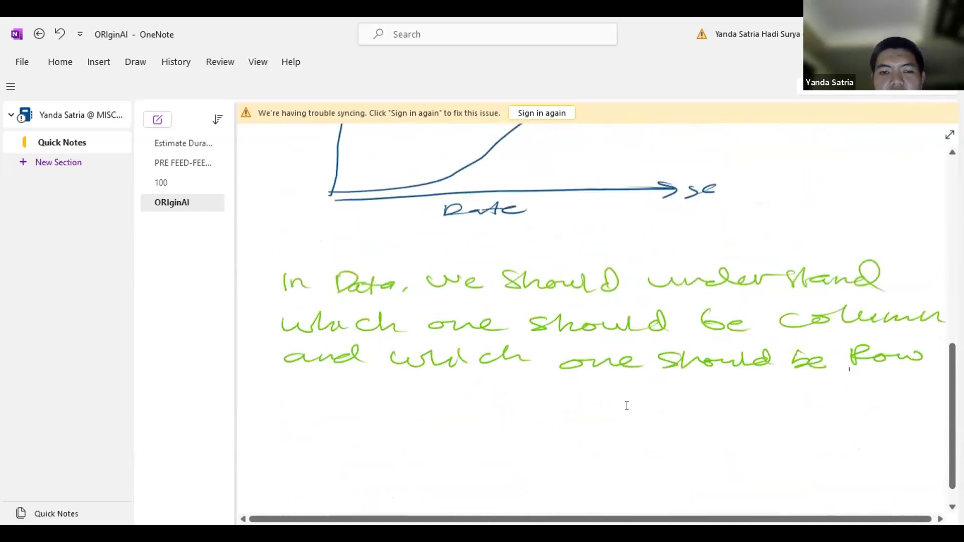
pyautogui.scroll(5, 702, 332)
pyautogui.scroll(-2, 675, 304)
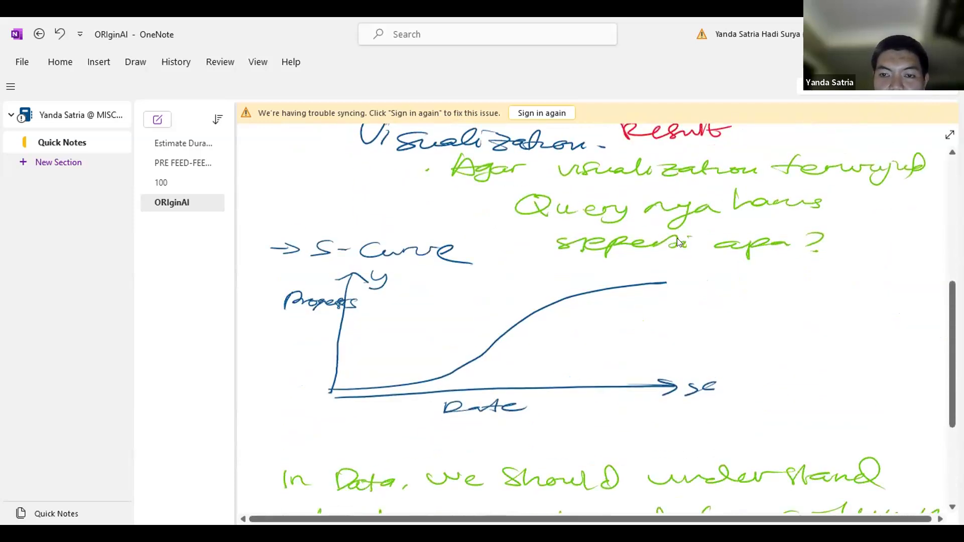
pyautogui.scroll(-3, 786, 306)
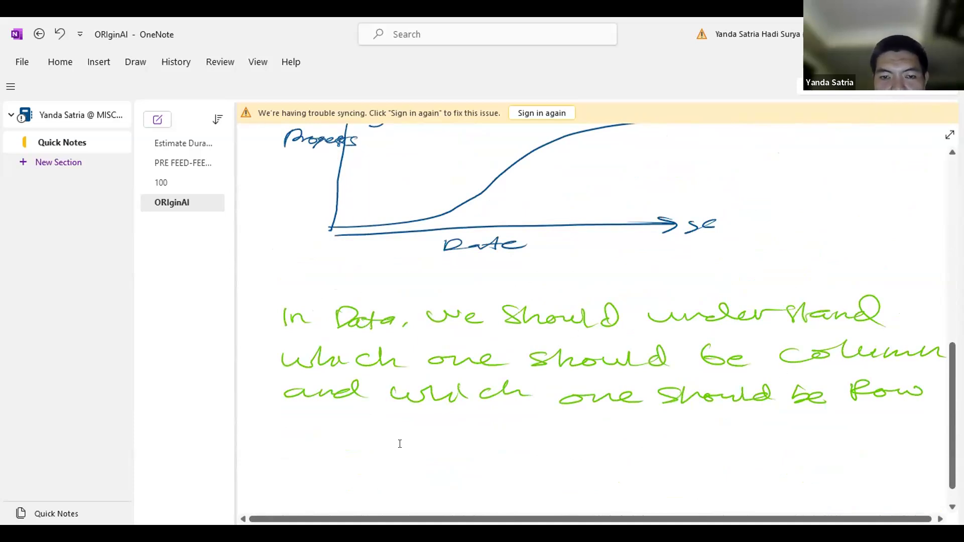
# Step: Switch to the Power BI Desktop report window, apply the pending query changes, and close the load dialog
pyautogui.click(629, 428)
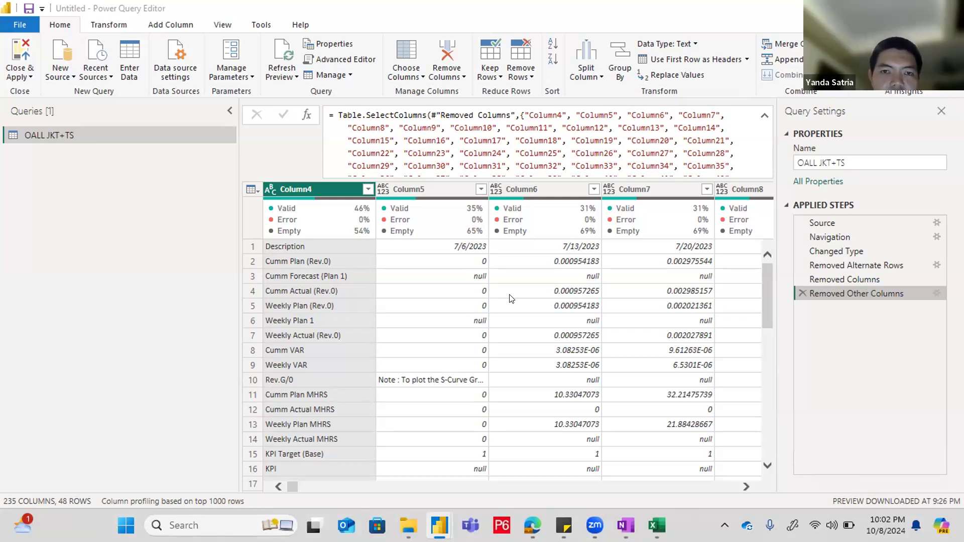
pyautogui.click(561, 247)
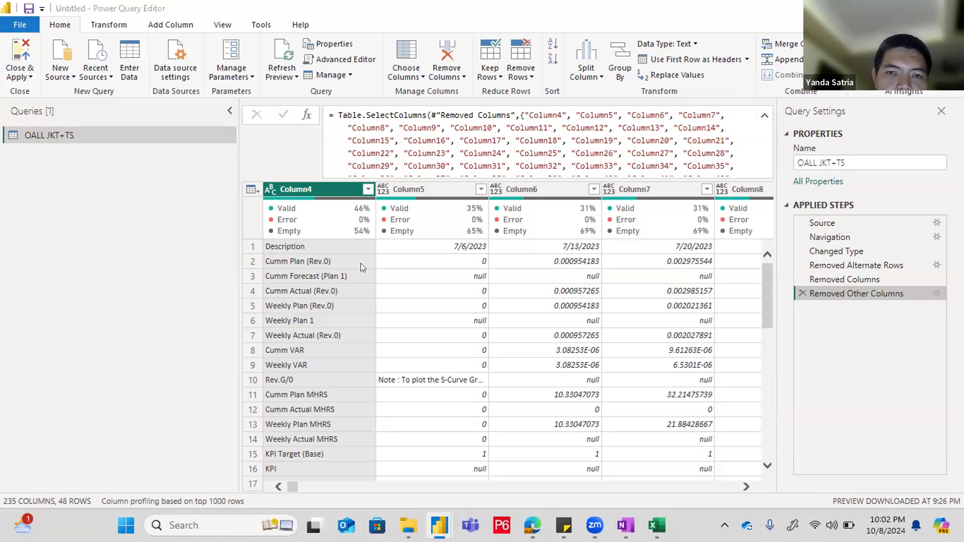
pyautogui.hotkey('alt', 'Tab')
pyautogui.click(735, 135)
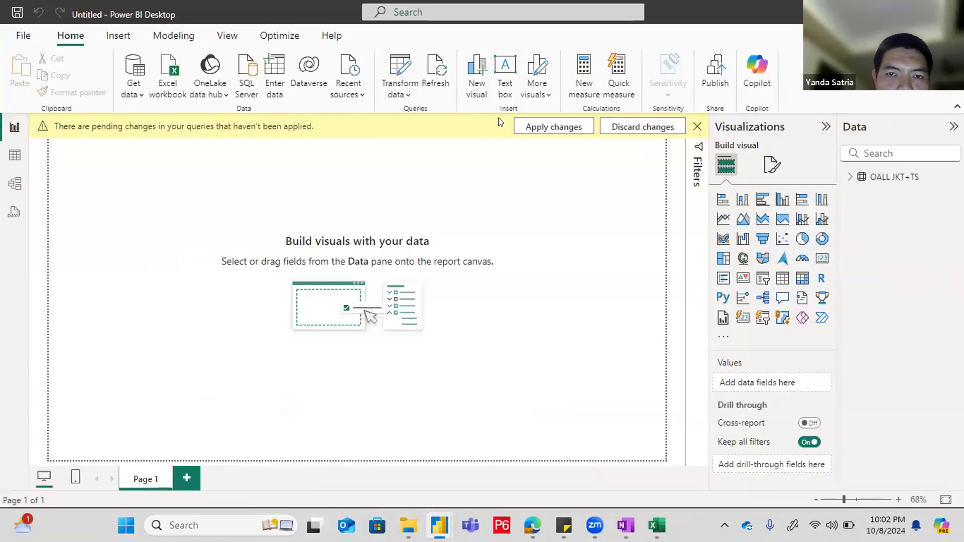
pyautogui.click(542, 120)
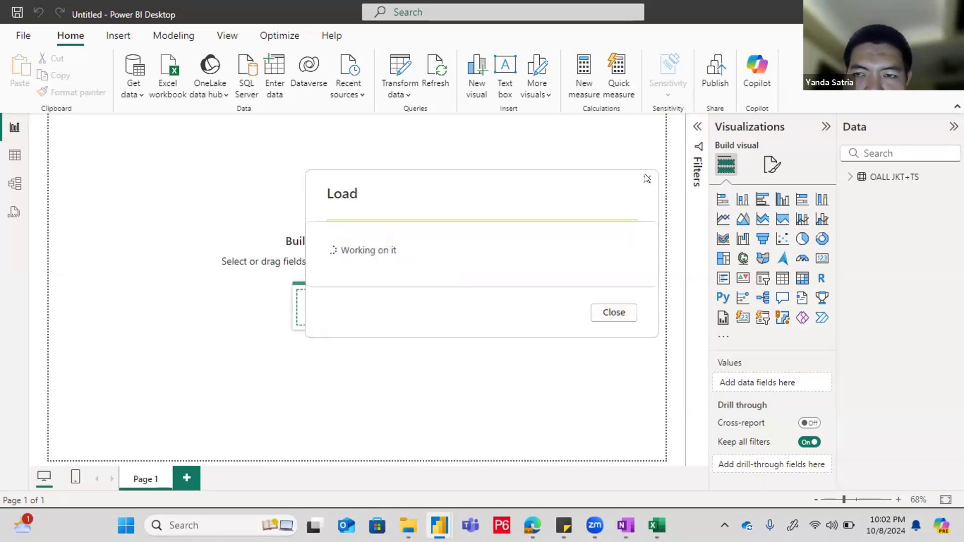
pyautogui.click(616, 312)
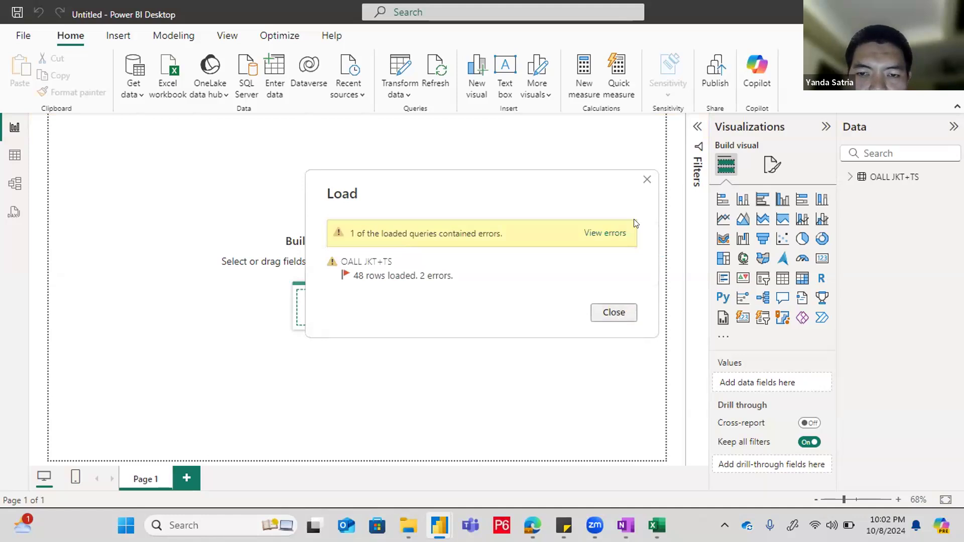
# Step: Expand the OALL JKT+TS table to look through its fields, and add an empty line chart to Page 1
pyautogui.click(846, 177)
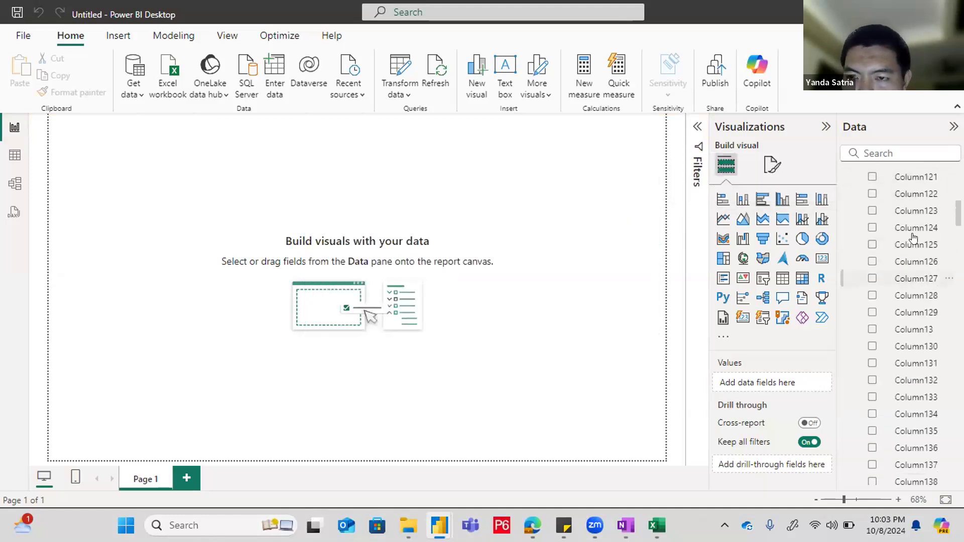
pyautogui.scroll(-20, 912, 196)
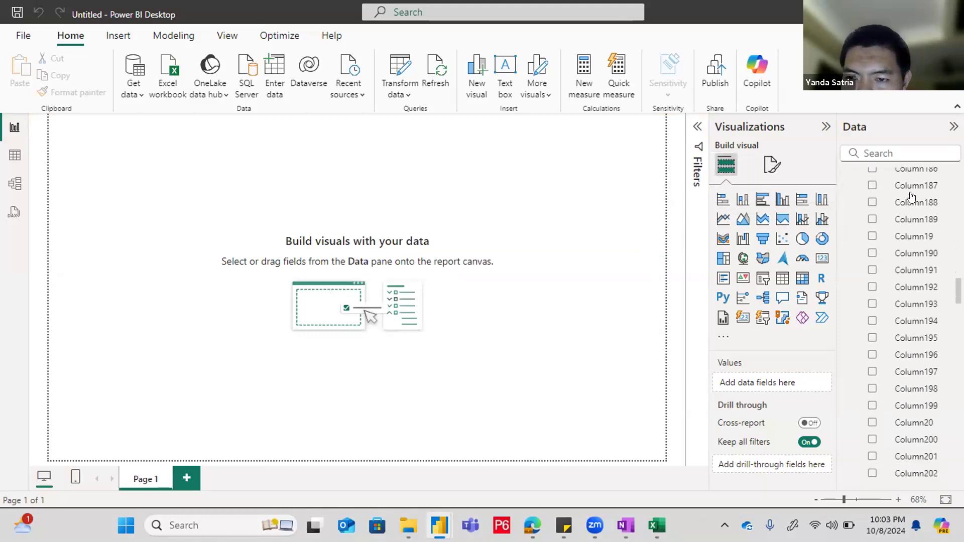
pyautogui.scroll(-20, 911, 196)
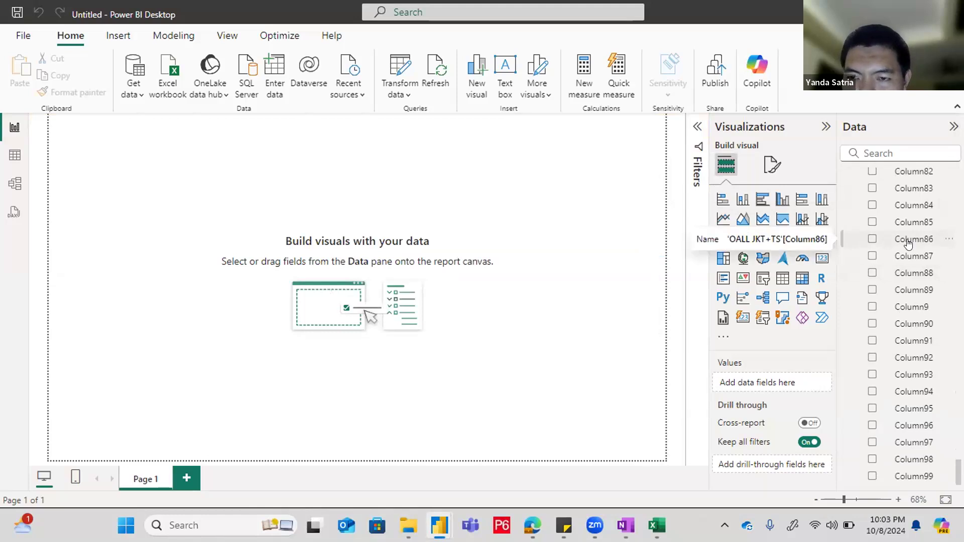
pyautogui.scroll(20, 908, 244)
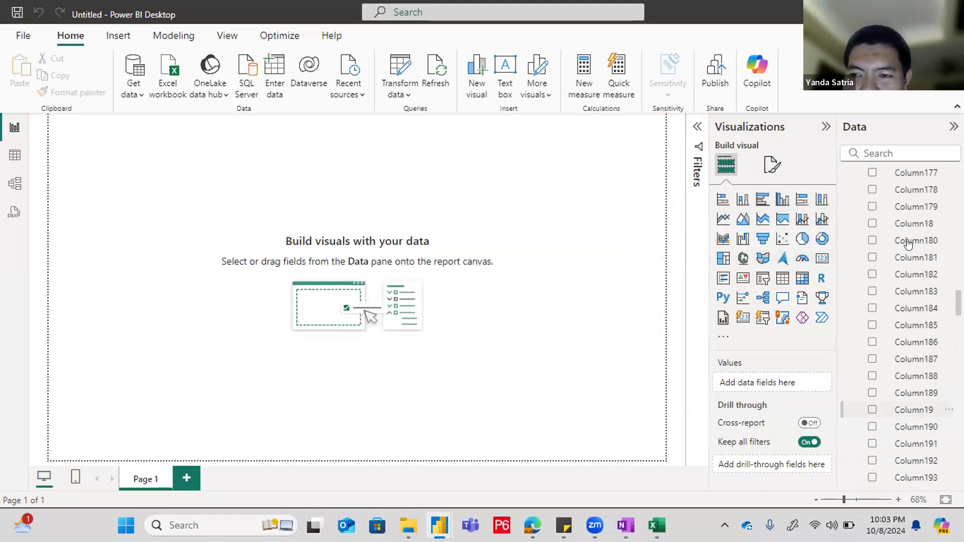
pyautogui.scroll(10, 908, 244)
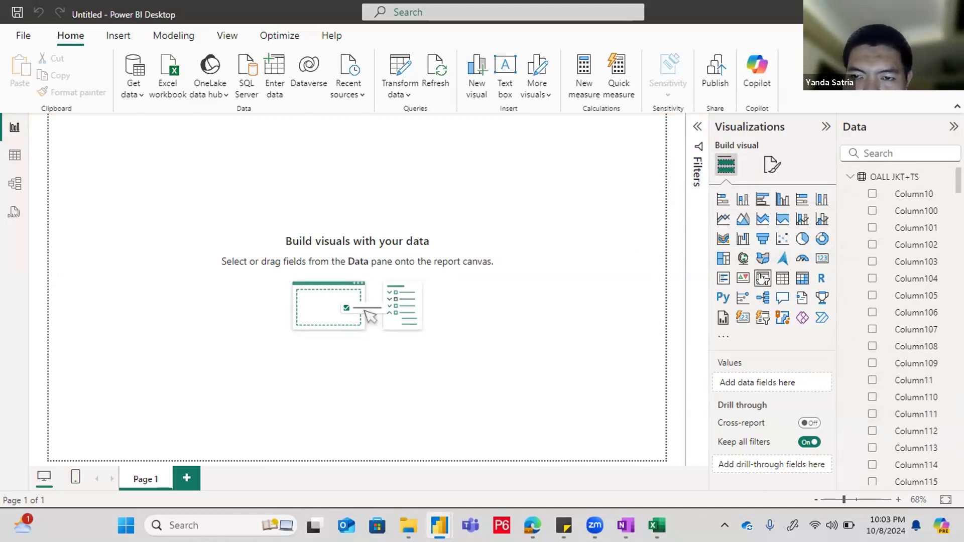
pyautogui.click(722, 220)
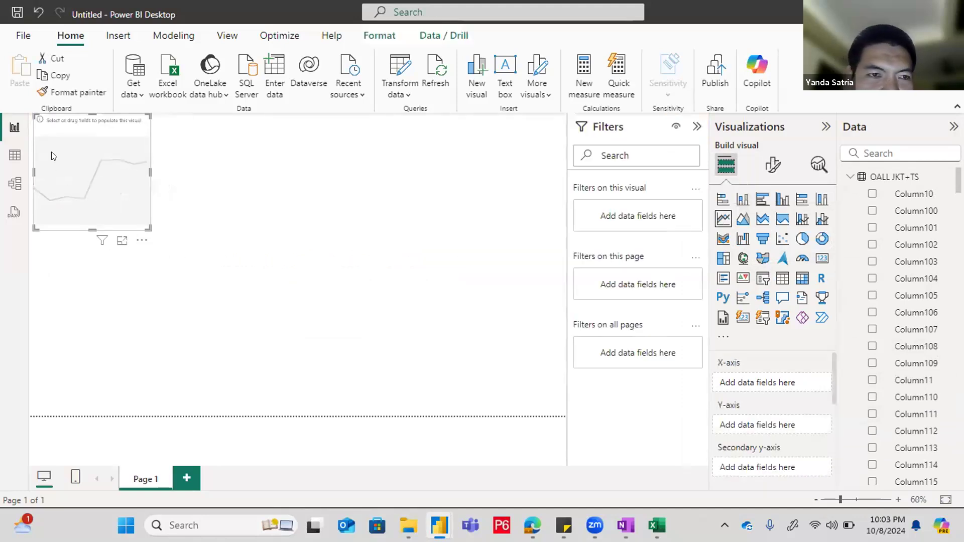
# Step: Move the empty line chart to the middle of Page 1, and compare its axes with the S-curve sketch in OneNote
pyautogui.moveTo(69, 137); pyautogui.dragTo(324, 230)
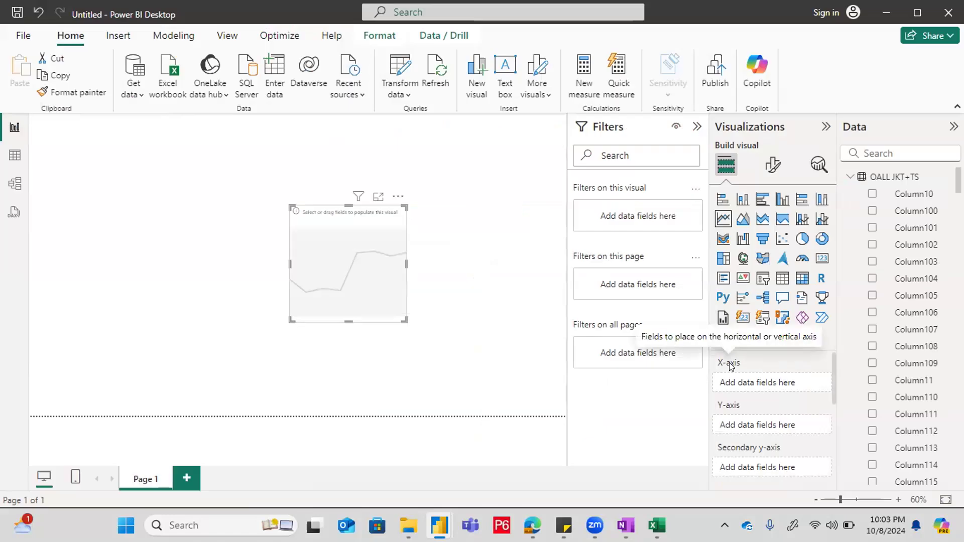
pyautogui.press('super+Tab')
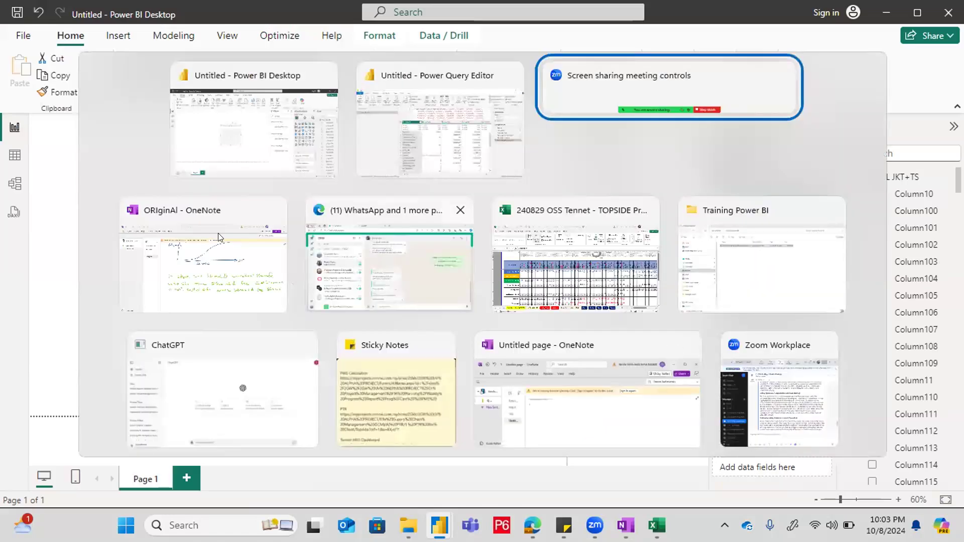
pyautogui.click(215, 258)
pyautogui.press('alt')
pyautogui.scroll(5, 571, 323)
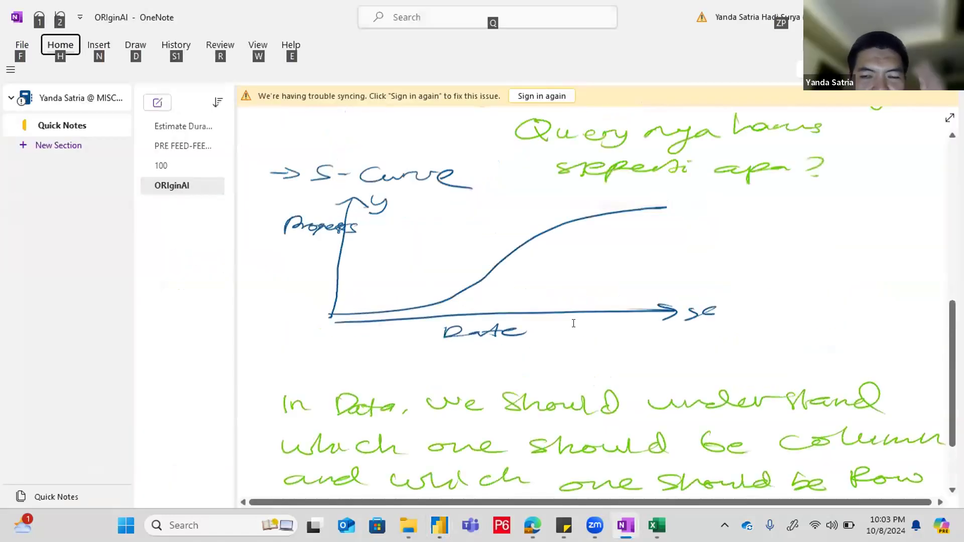
pyautogui.scroll(-5, 571, 323)
pyautogui.scroll(2, 572, 323)
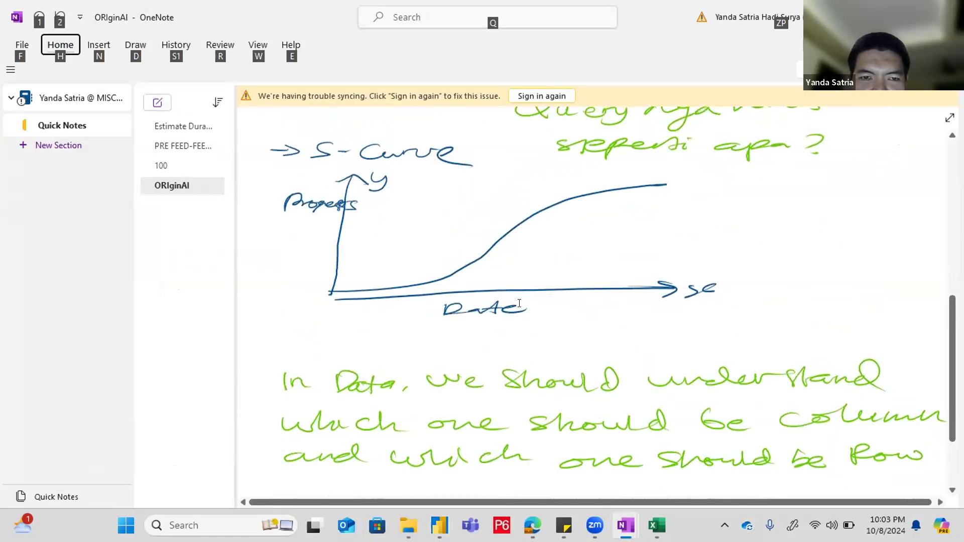
pyautogui.press('alt')
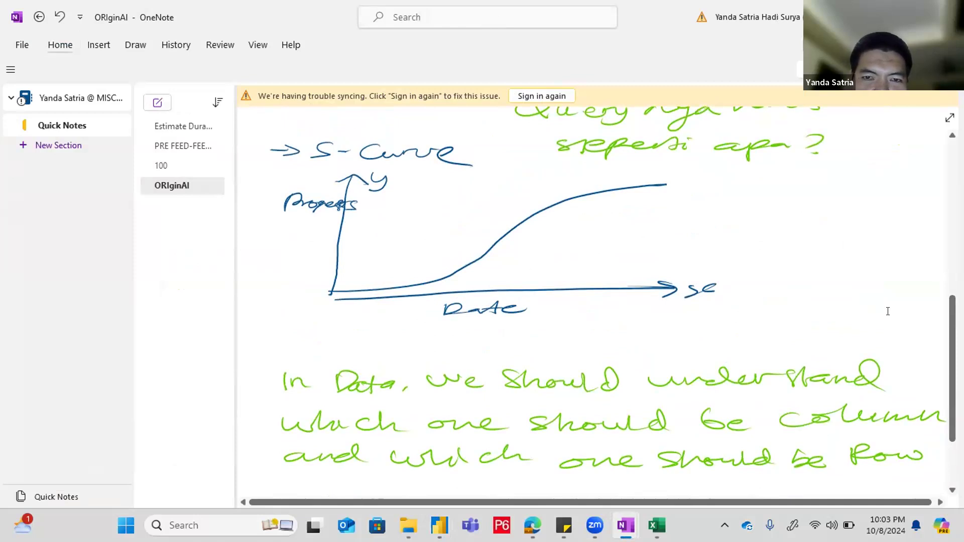
pyautogui.hotkey('alt', 'Tab')
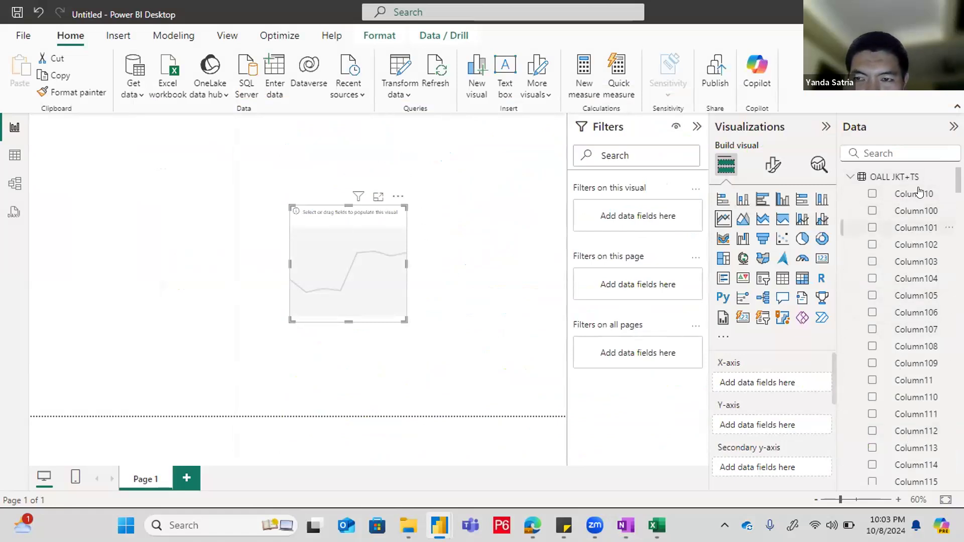
# Step: Open the OALL JKT+TS query for editing in Power Query Editor and select its first row, holding Description and the dates
pyautogui.rightClick(907, 175)
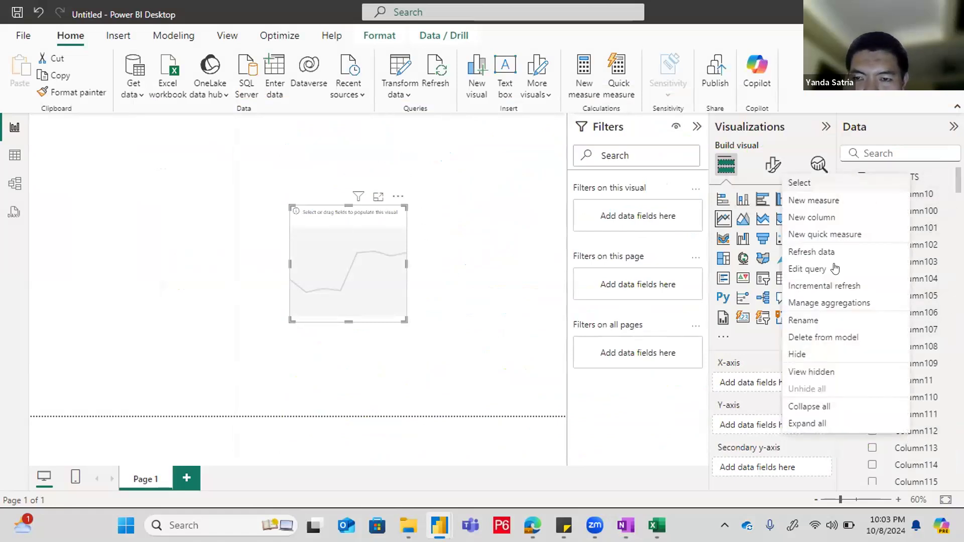
pyautogui.click(808, 269)
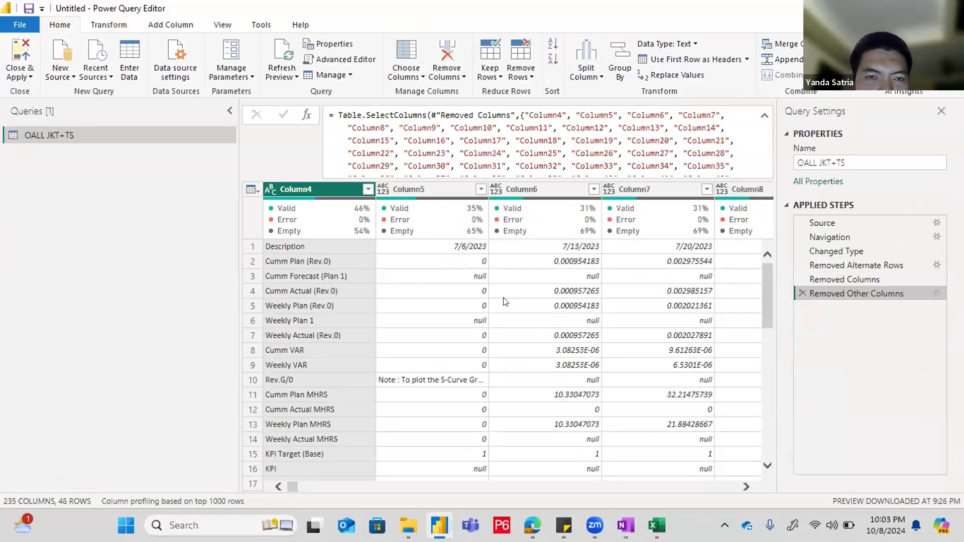
pyautogui.click(244, 245)
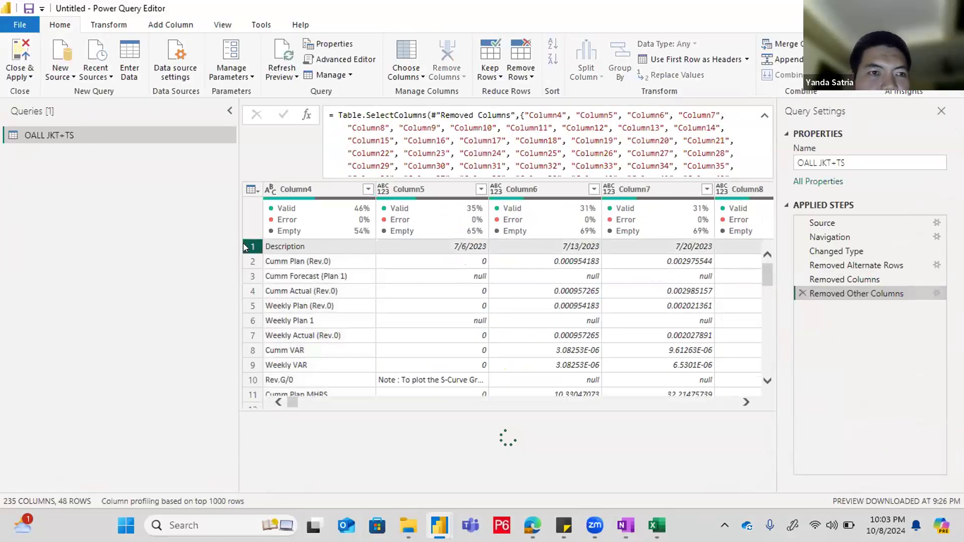
pyautogui.rightClick(159, 132)
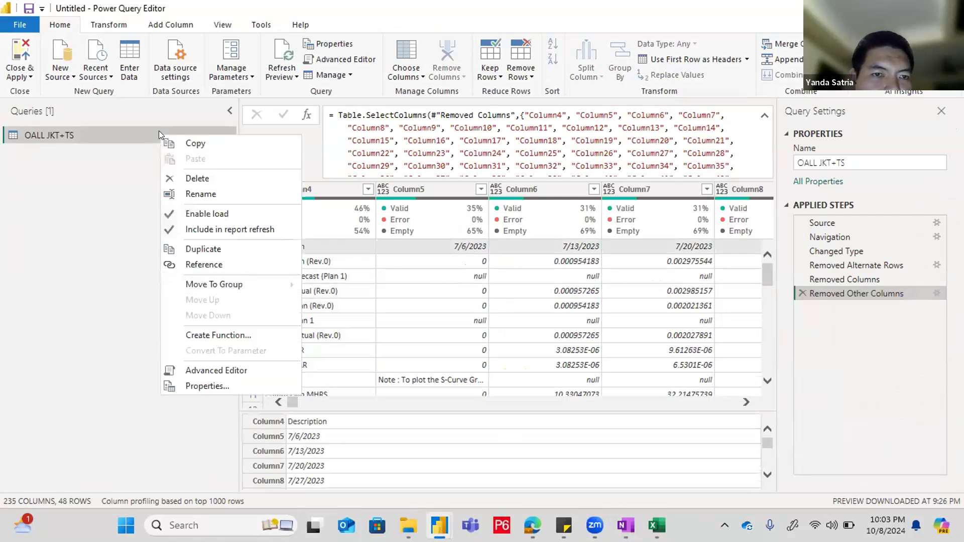
pyautogui.click(433, 241)
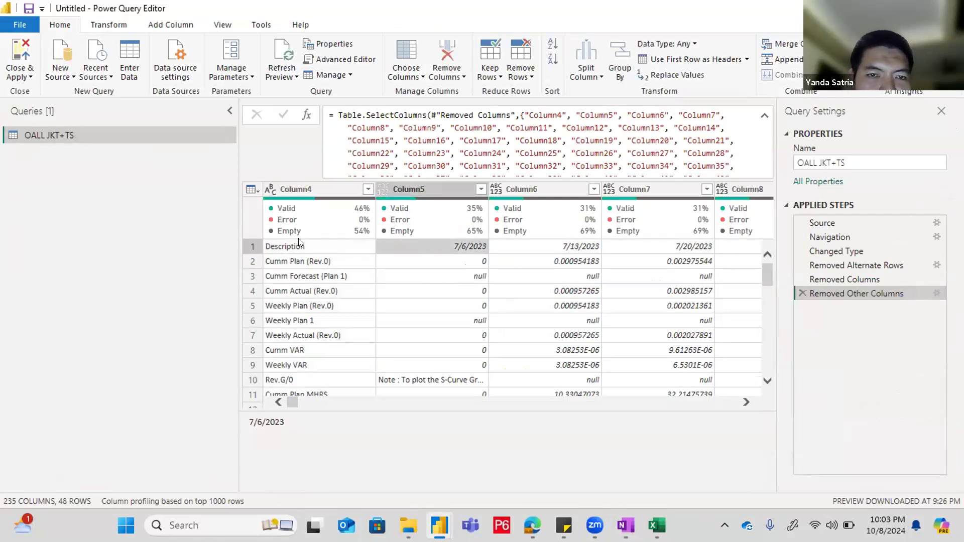
pyautogui.click(248, 243)
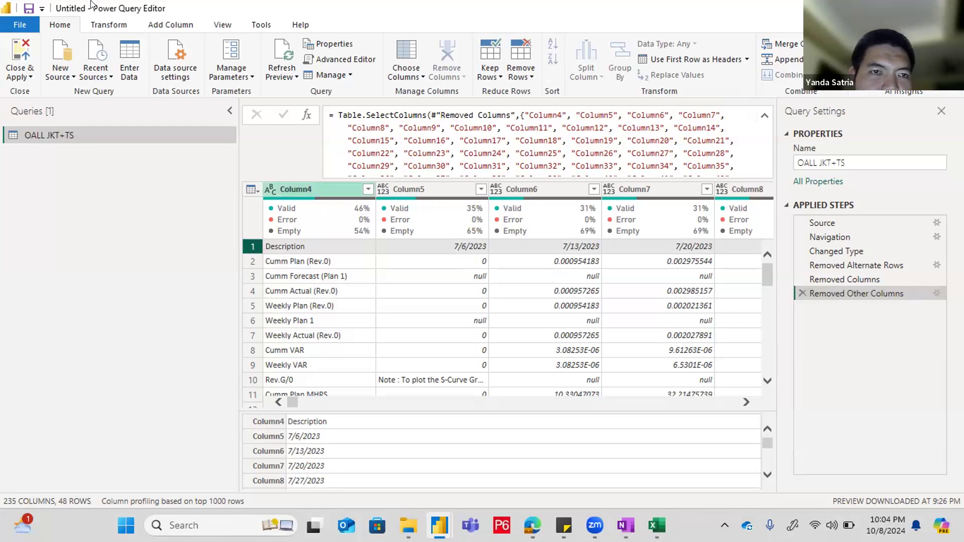
# Step: Promote the first row of the OALL JKT+TS query to column headers
pyautogui.click(223, 25)
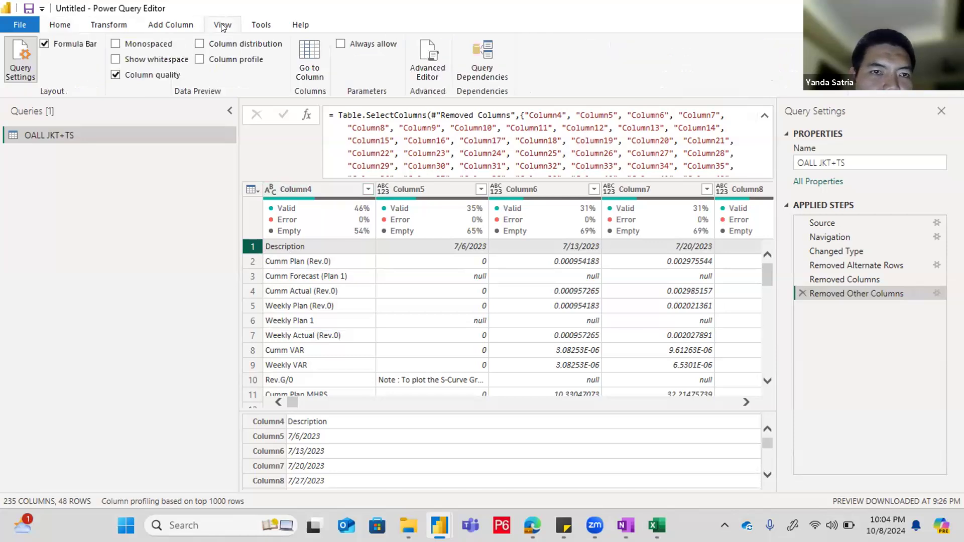
pyautogui.click(93, 23)
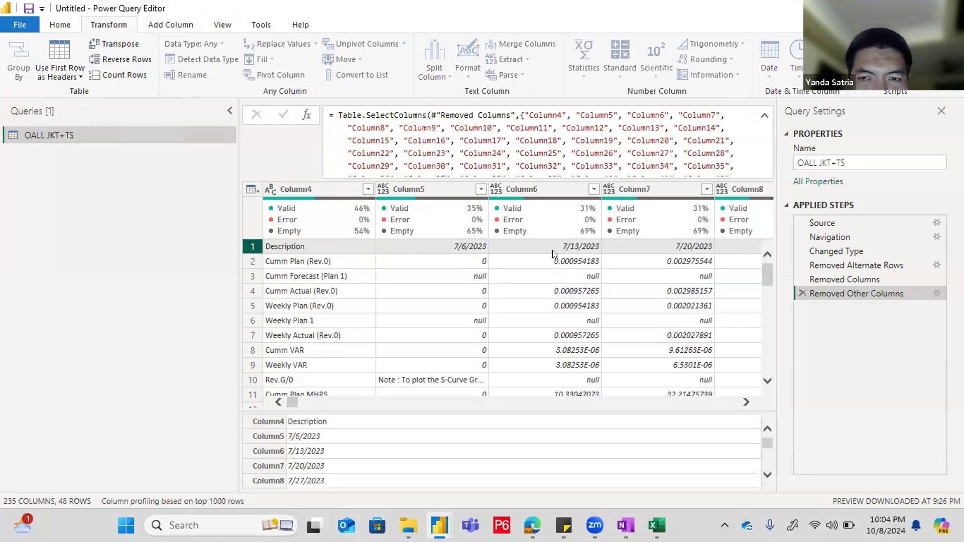
pyautogui.click(73, 75)
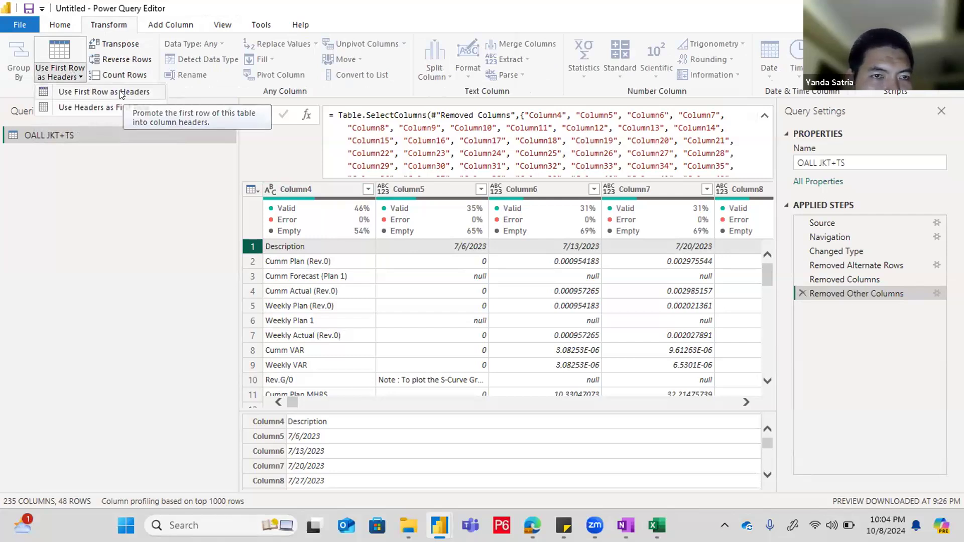
pyautogui.click(121, 92)
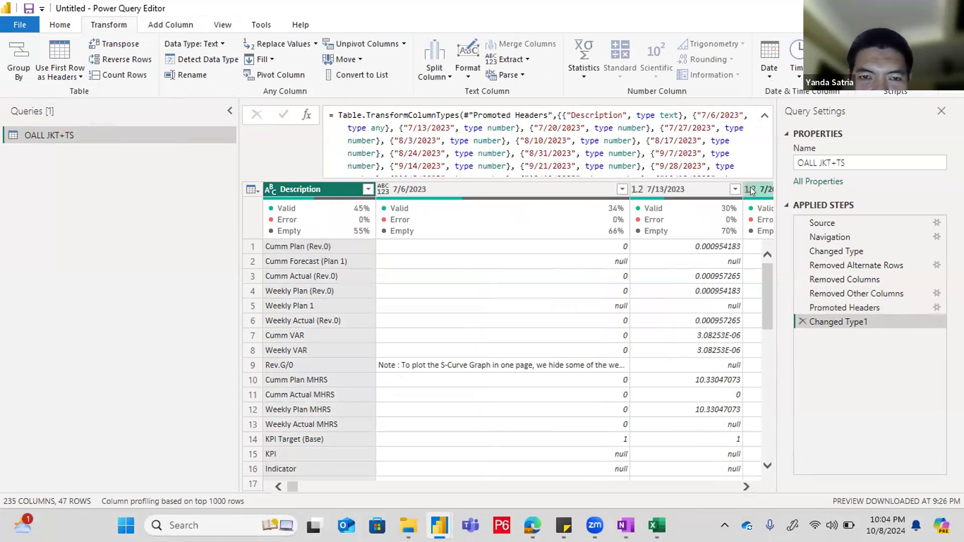
# Step: Look through the date-named columns and their values, and check the data type options for the 7/6/2023 column
pyautogui.click(746, 487)
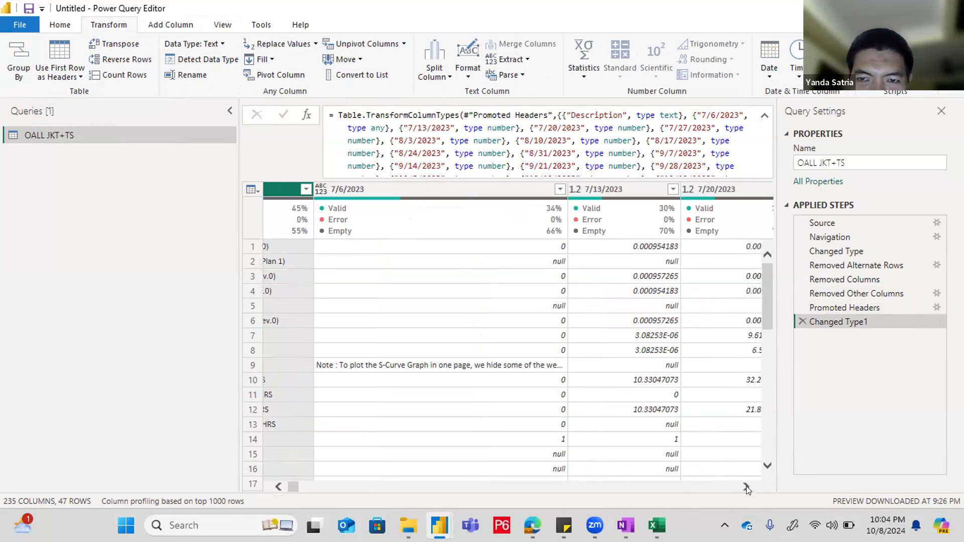
pyautogui.click(746, 487)
pyautogui.click(746, 486)
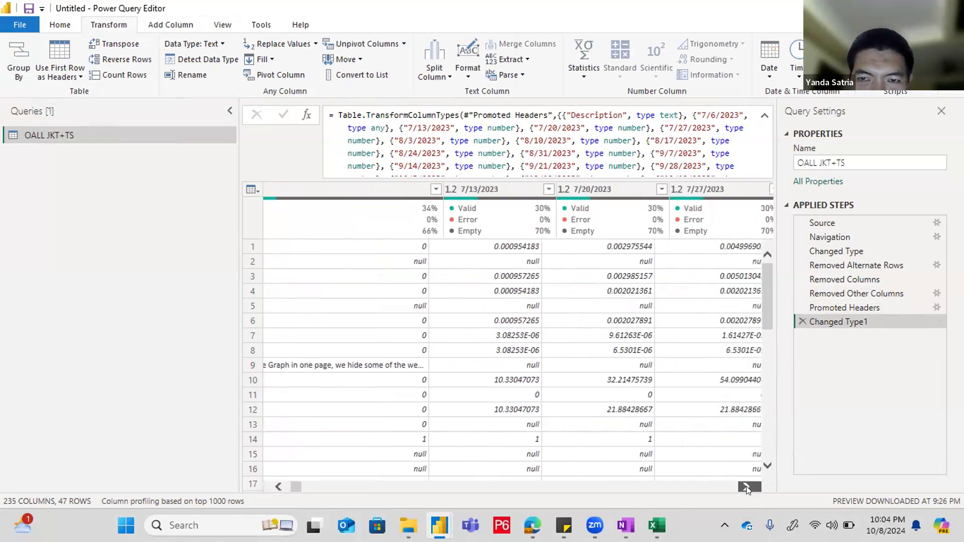
pyautogui.click(277, 487)
pyautogui.click(278, 487)
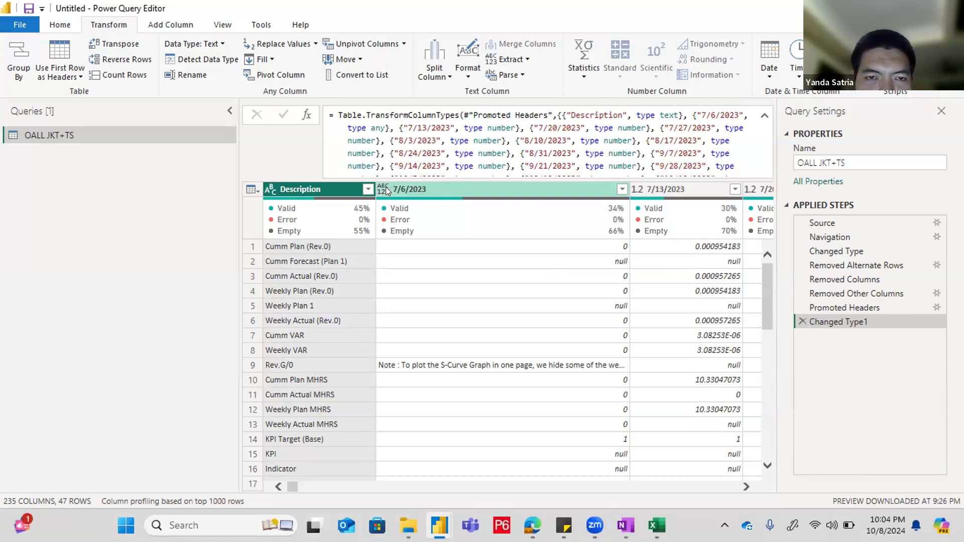
pyautogui.click(384, 188)
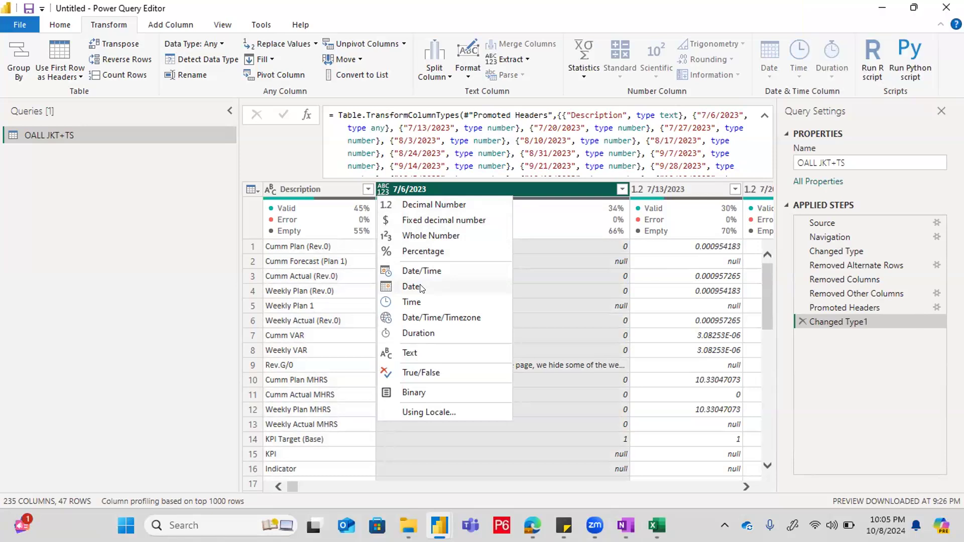
pyautogui.click(559, 277)
pyautogui.scroll(-2, 550, 300)
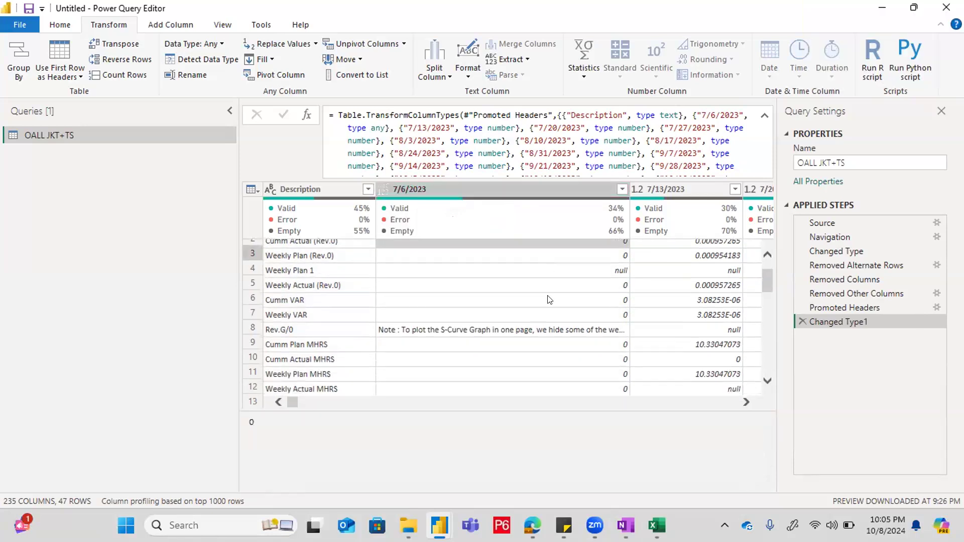
# Step: Review the values in the 7/6/2023 column and read the full note in its Rev.G/0 row
pyautogui.scroll(-2, 550, 300)
pyautogui.click(475, 262)
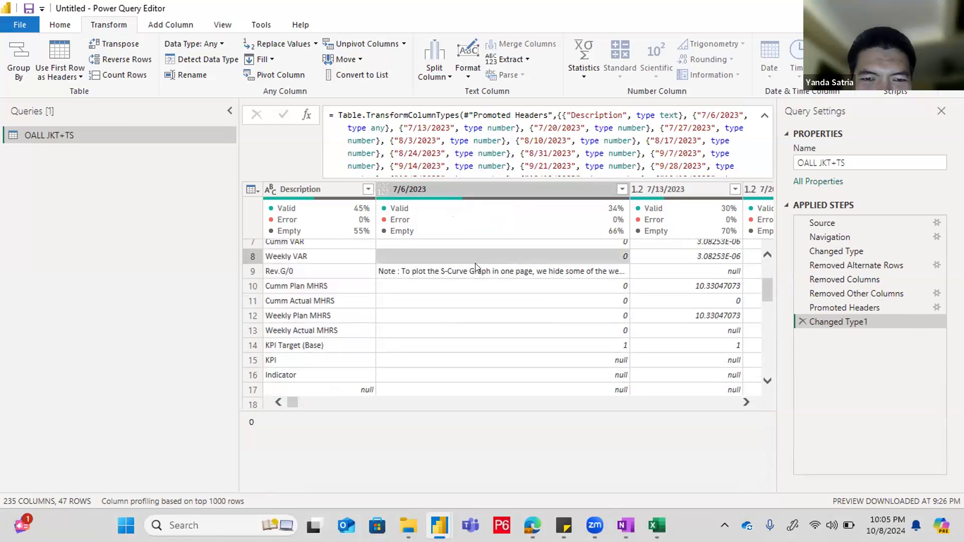
pyautogui.click(476, 271)
pyautogui.scroll(-2, 487, 286)
pyautogui.scroll(3, 496, 296)
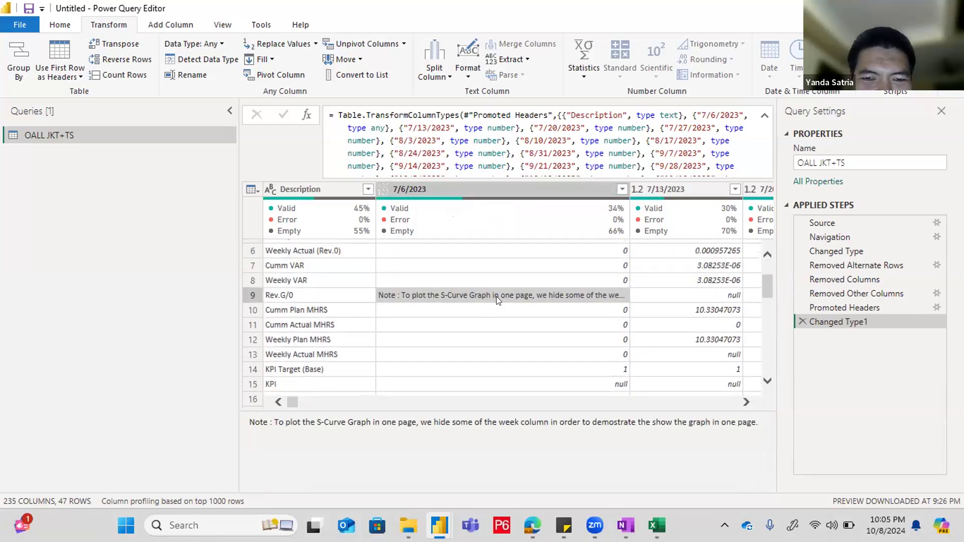
pyautogui.scroll(2, 497, 291)
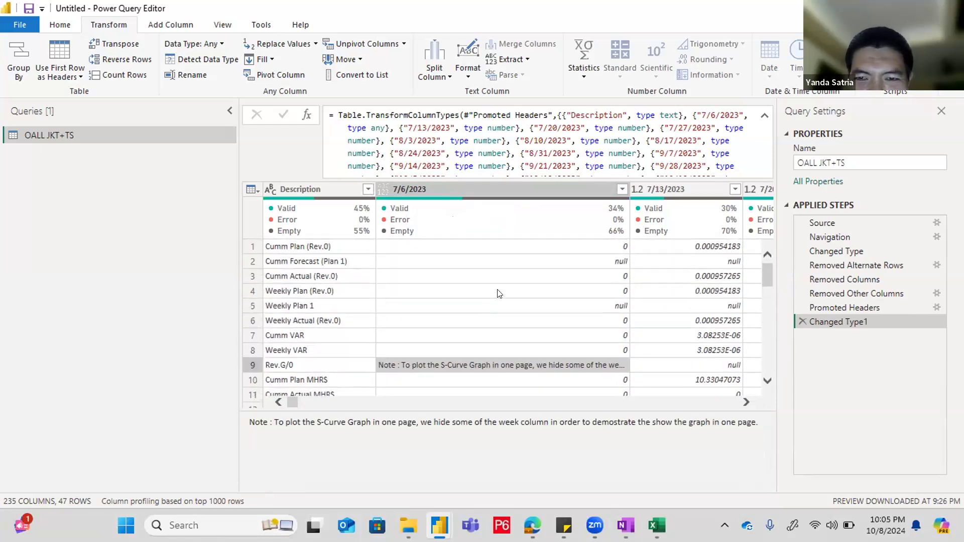
pyautogui.scroll(-3, 499, 293)
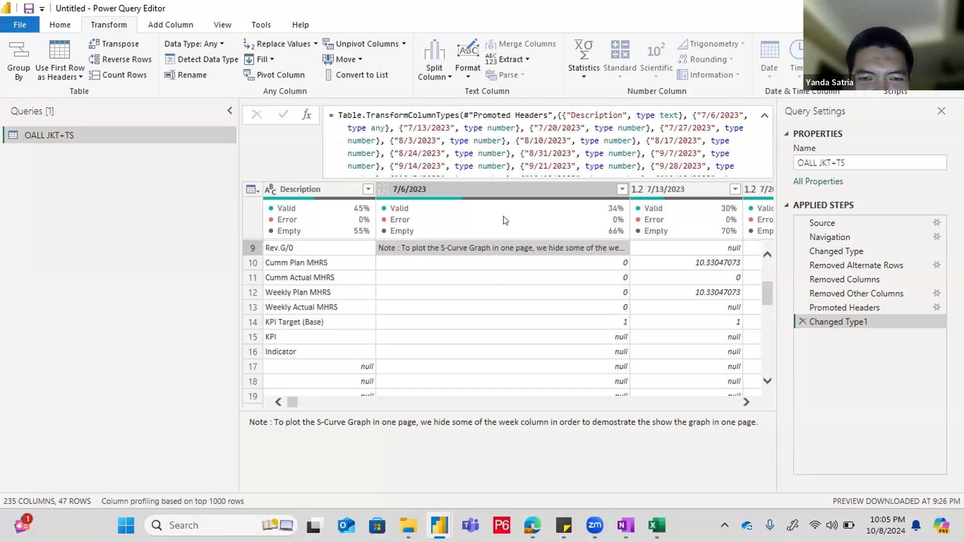
pyautogui.scroll(3, 471, 280)
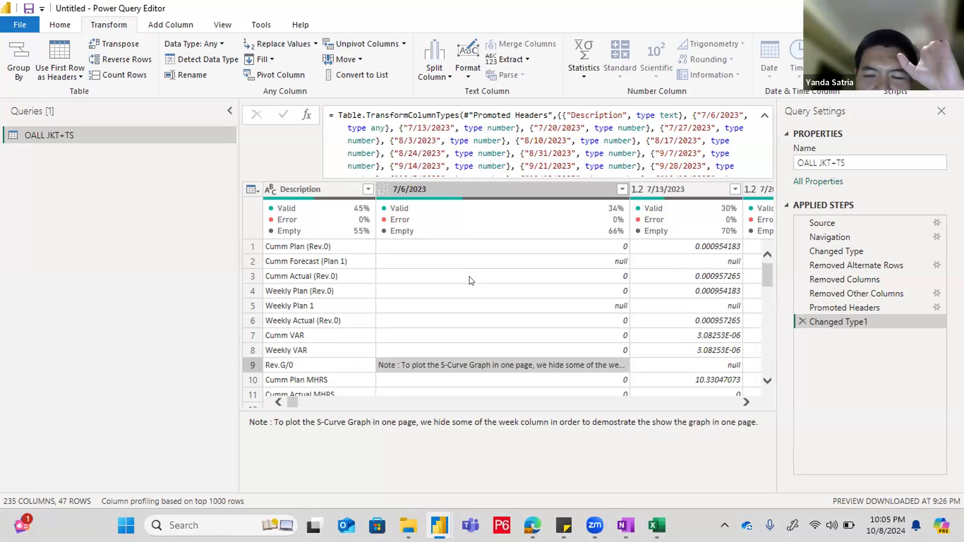
# Step: Check the 7/13/2023 column's data type options and look through its values
pyautogui.click(636, 187)
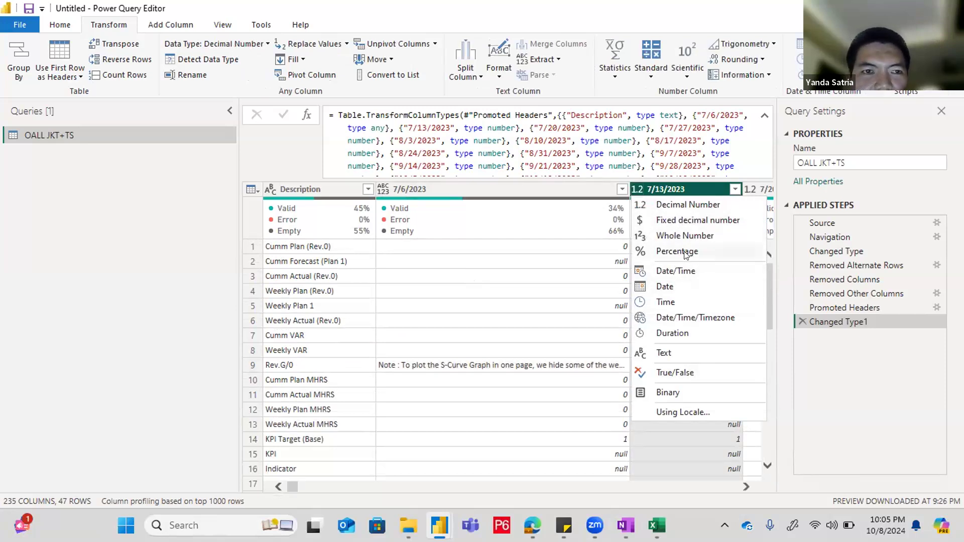
pyautogui.click(587, 314)
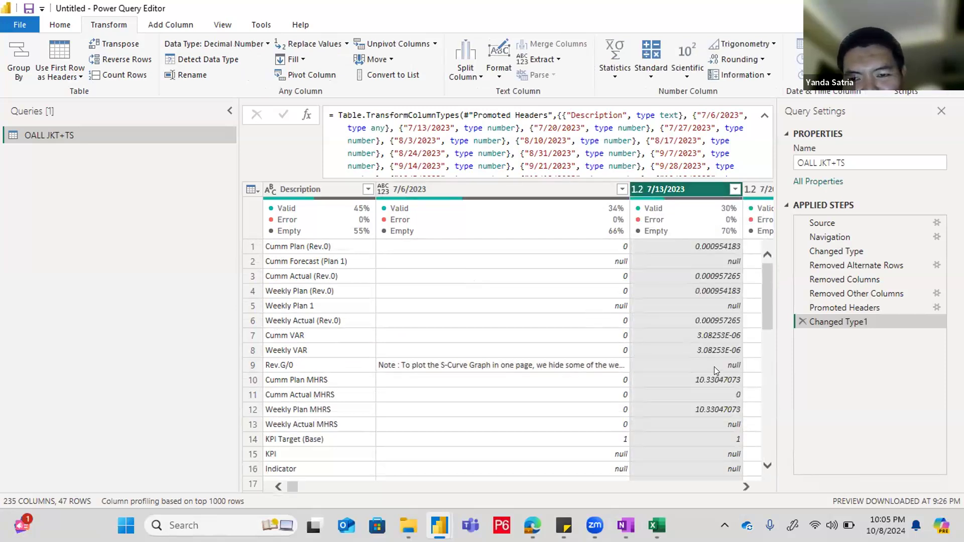
pyautogui.scroll(-2, 714, 367)
pyautogui.scroll(2, 714, 366)
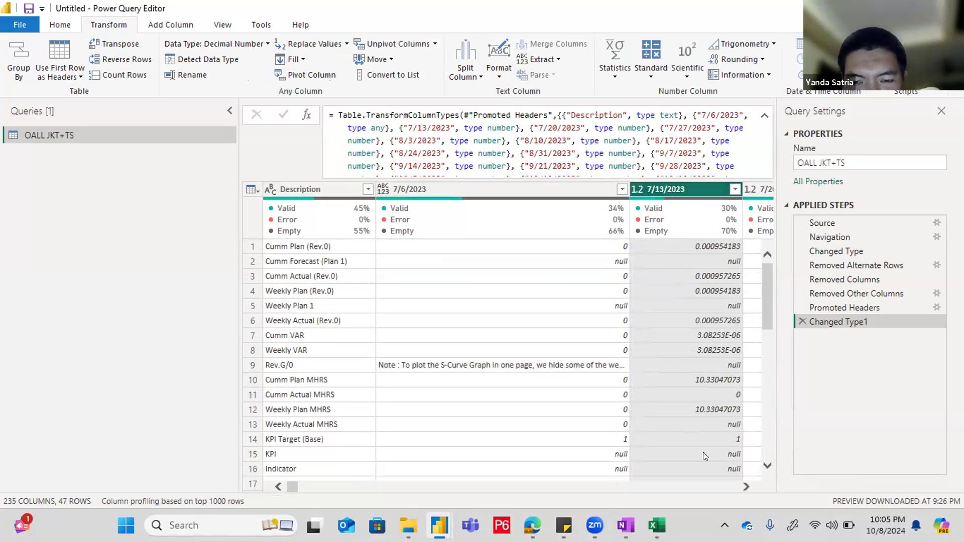
pyautogui.click(636, 189)
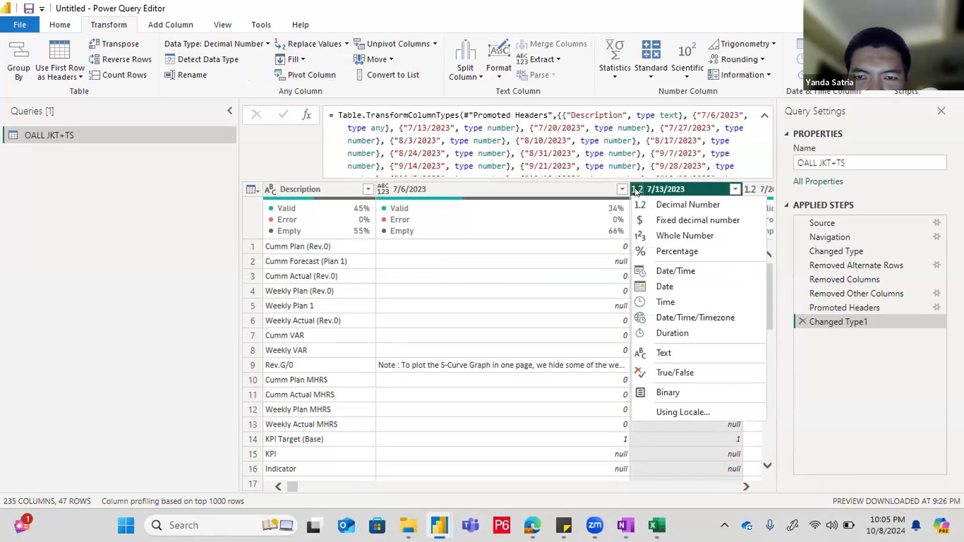
# Step: Recheck the Rev.G/0 note in the 7/6/2023 column and set that column's data type to Decimal Number
pyautogui.click(387, 189)
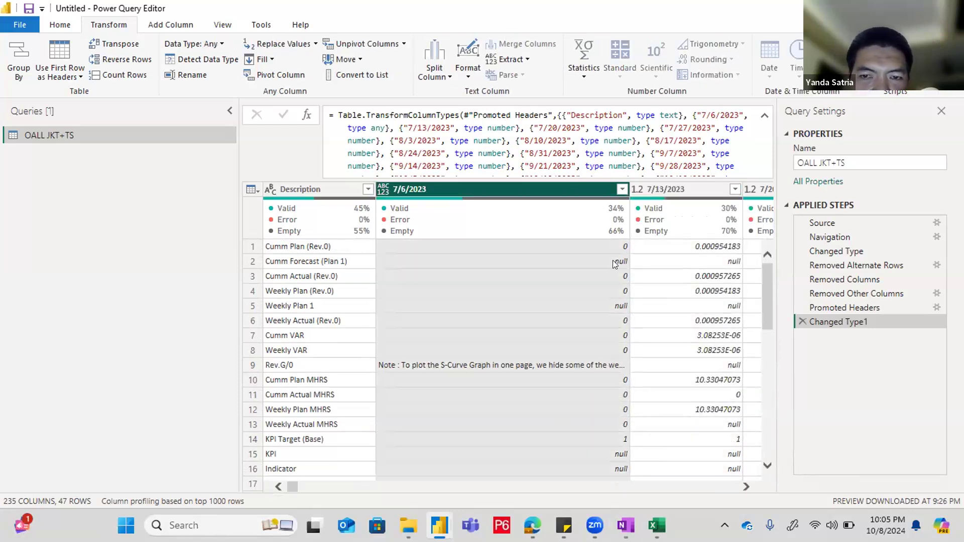
pyautogui.scroll(-2, 612, 392)
pyautogui.click(440, 291)
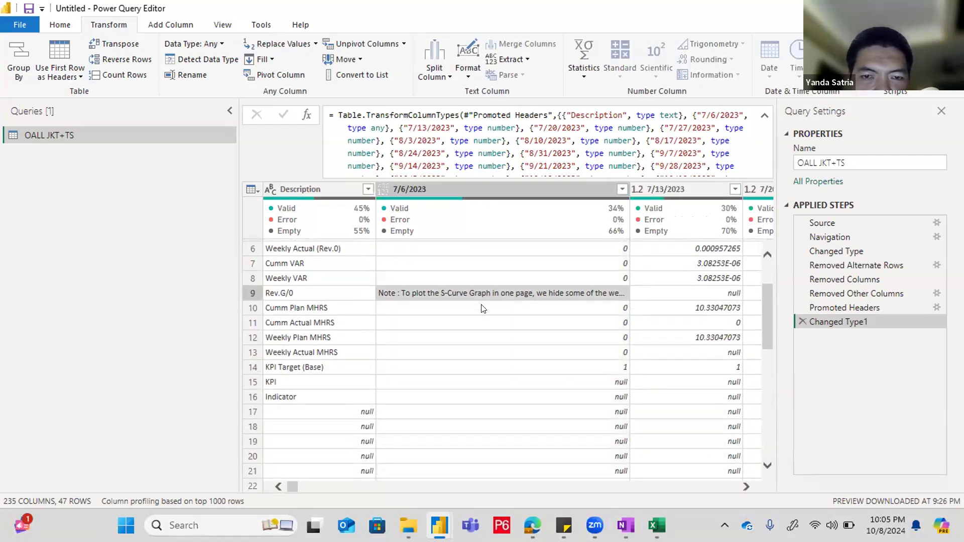
pyautogui.click(383, 189)
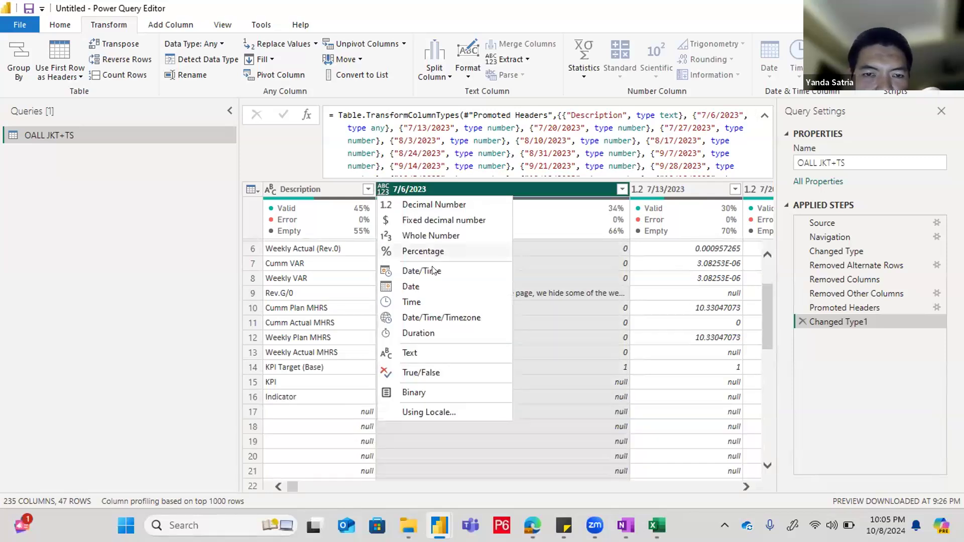
pyautogui.click(424, 206)
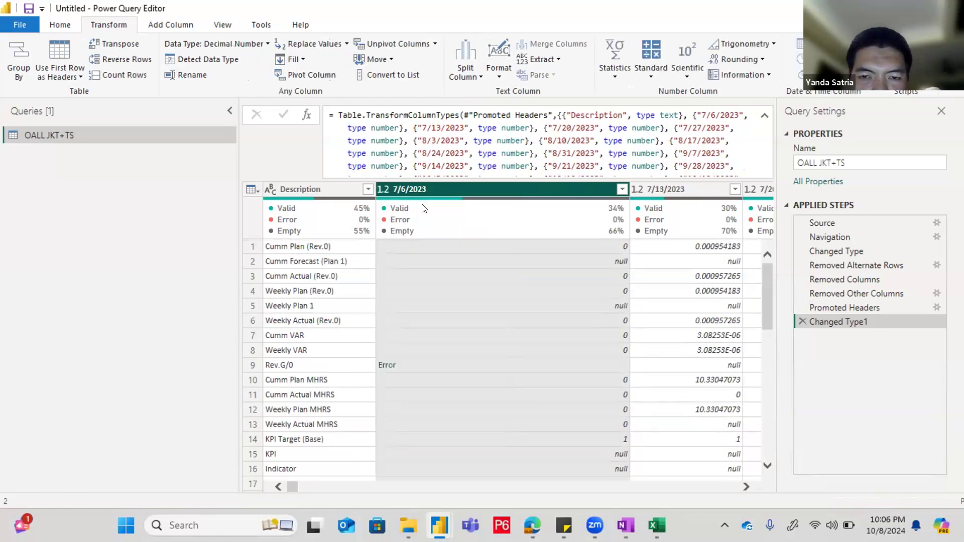
# Step: Read the error details for the Rev.G/0 row in the 7/6/2023 column and inspect the data types of the following date columns
pyautogui.click(477, 363)
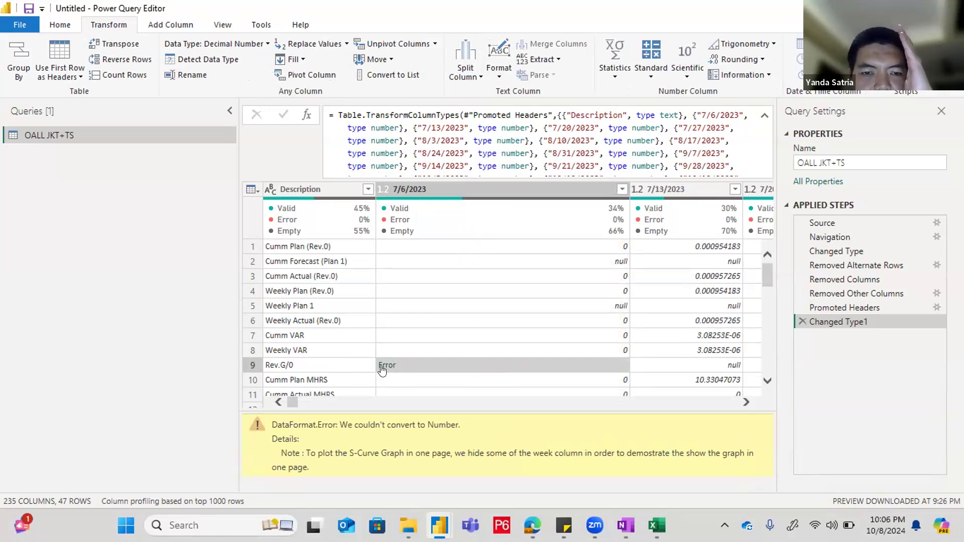
pyautogui.click(746, 402)
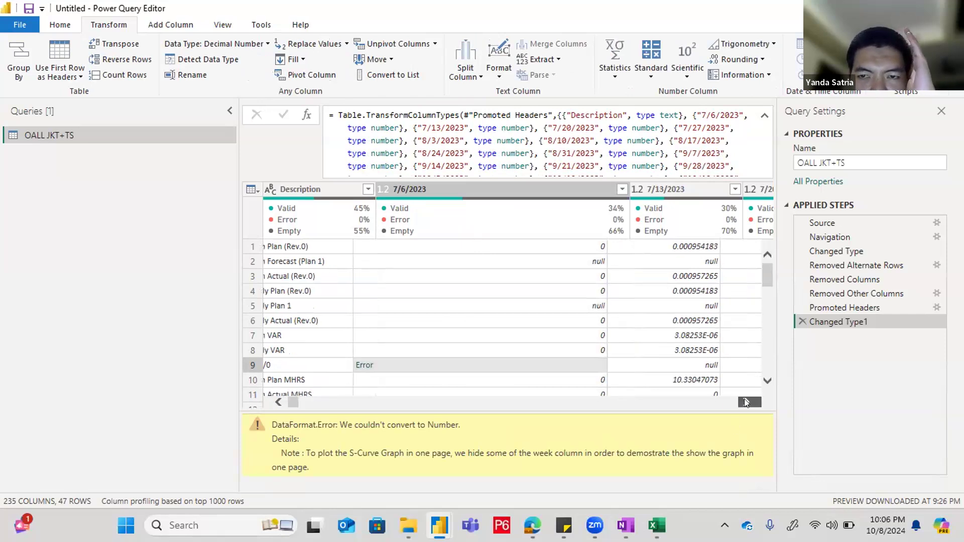
pyautogui.click(746, 402)
pyautogui.click(746, 402)
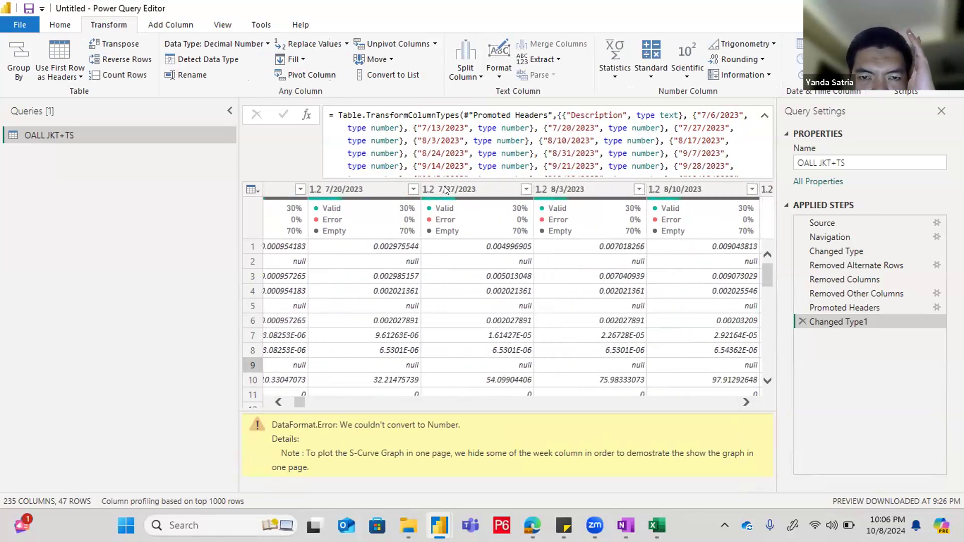
pyautogui.click(747, 402)
pyautogui.click(746, 403)
pyautogui.click(747, 402)
pyautogui.click(746, 402)
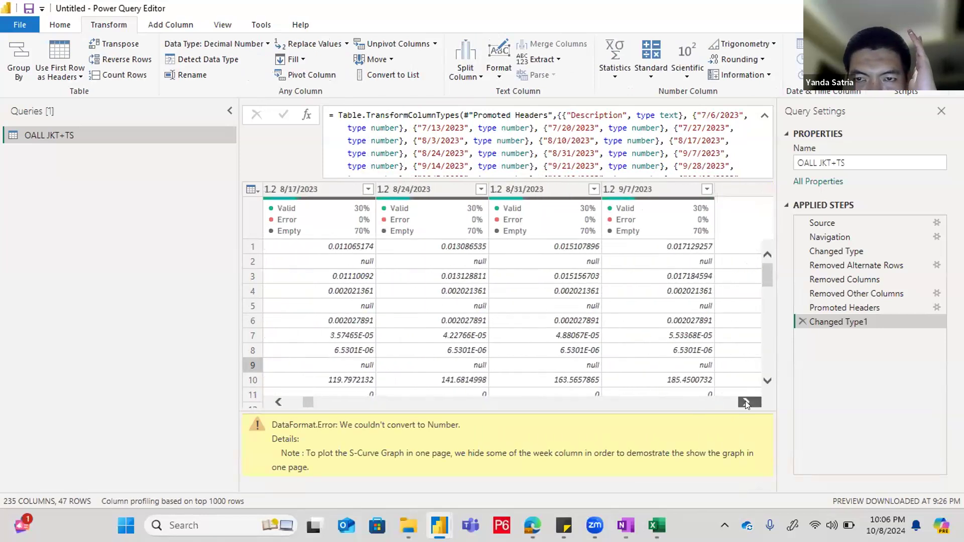
pyautogui.click(746, 402)
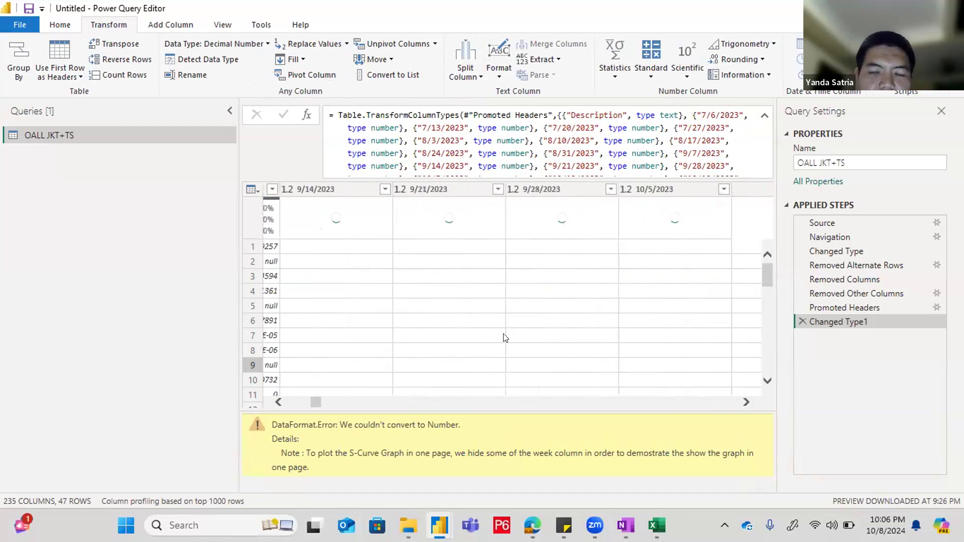
# Step: Switch to the Power BI Desktop report, apply the pending query changes and dismiss the load summary
pyautogui.hotkey('alt', 'Tab')
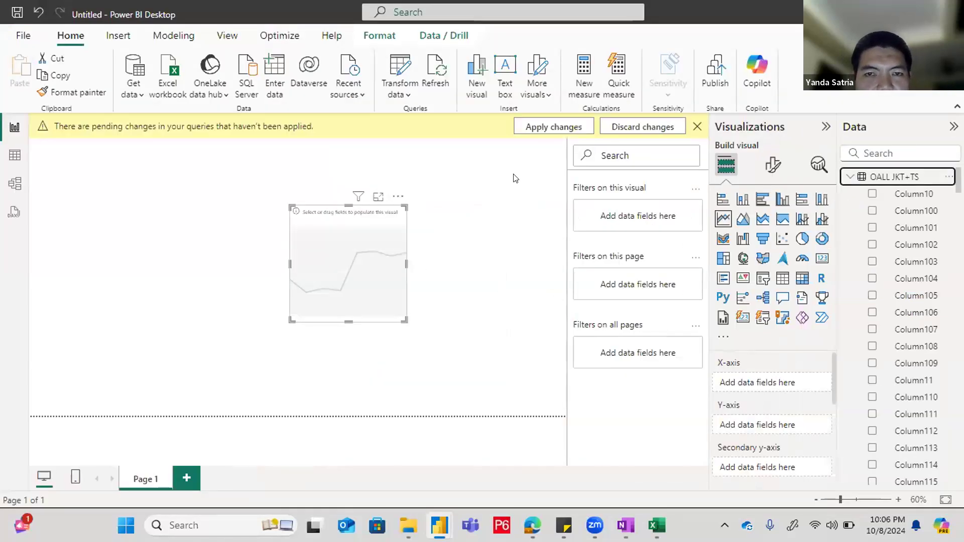
pyautogui.click(542, 124)
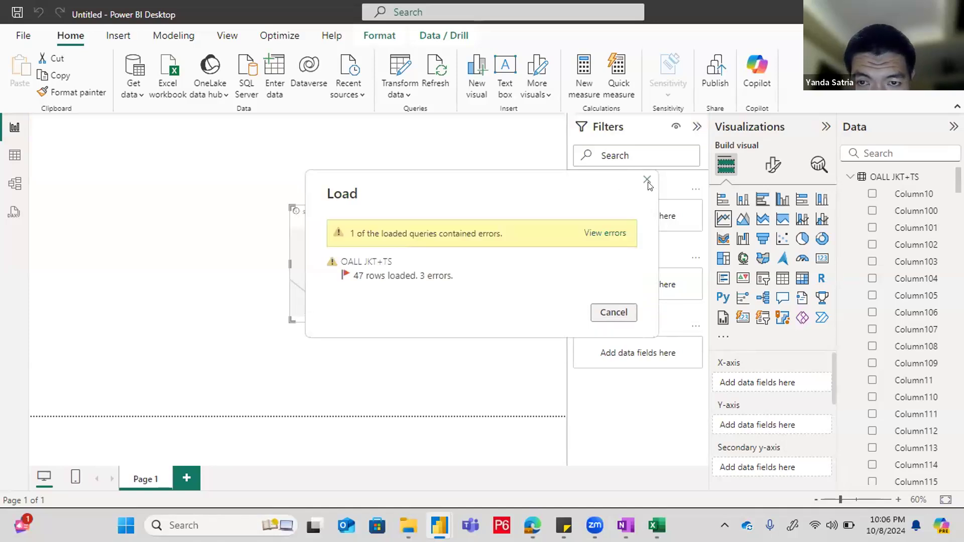
pyautogui.hotkey('alt', 'Tab')
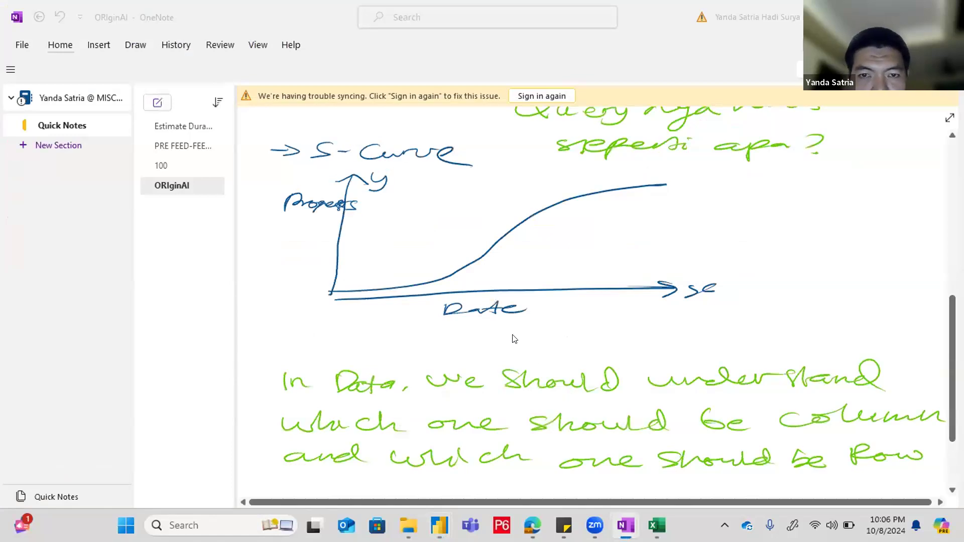
pyautogui.hotkey('alt', 'Tab')
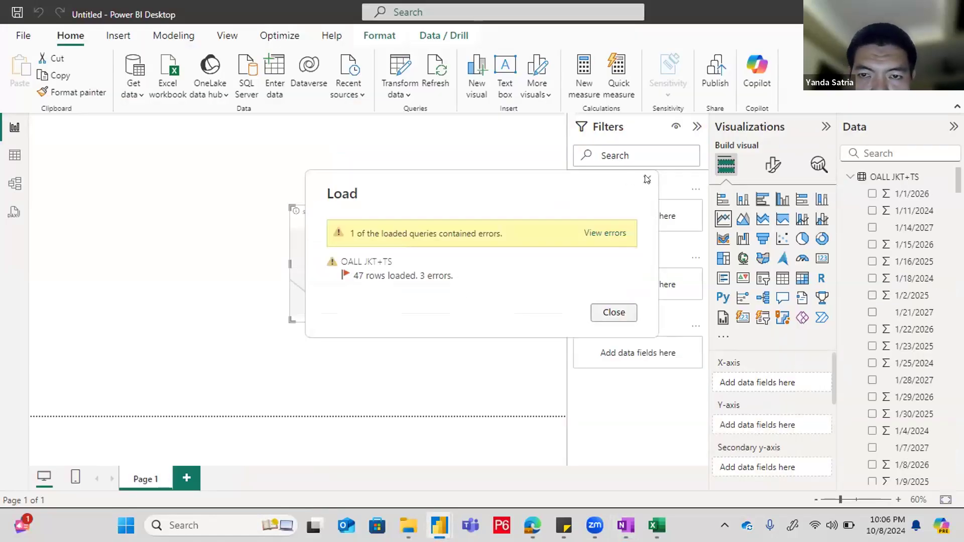
pyautogui.click(647, 179)
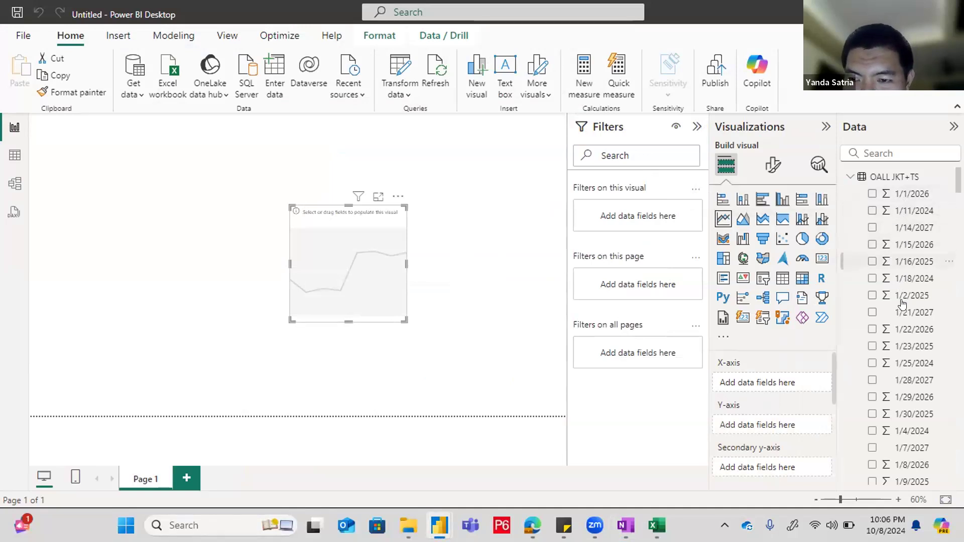
# Step: Examine the OALL JKT+TS table's field list for fields that could serve as the line chart's axes
pyautogui.scroll(-3, 911, 384)
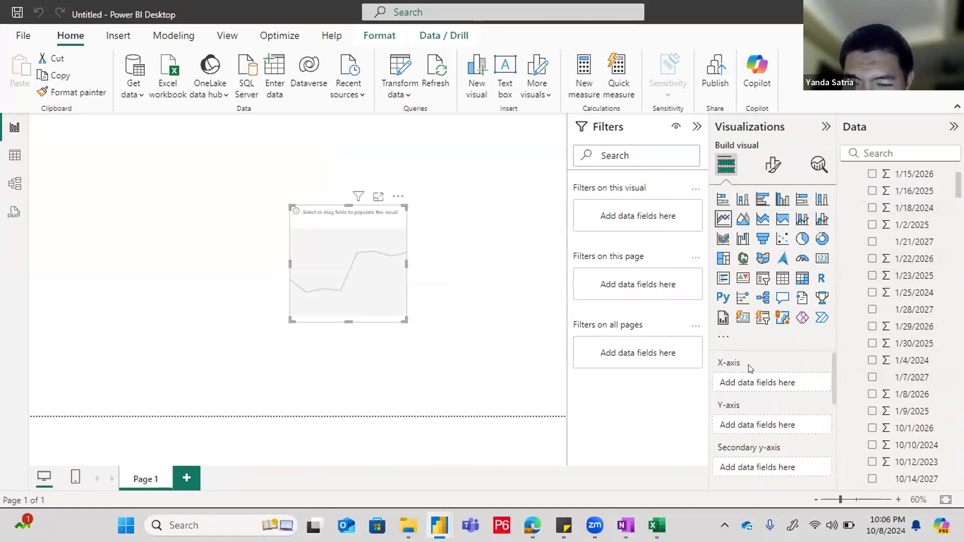
pyautogui.scroll(-3, 909, 358)
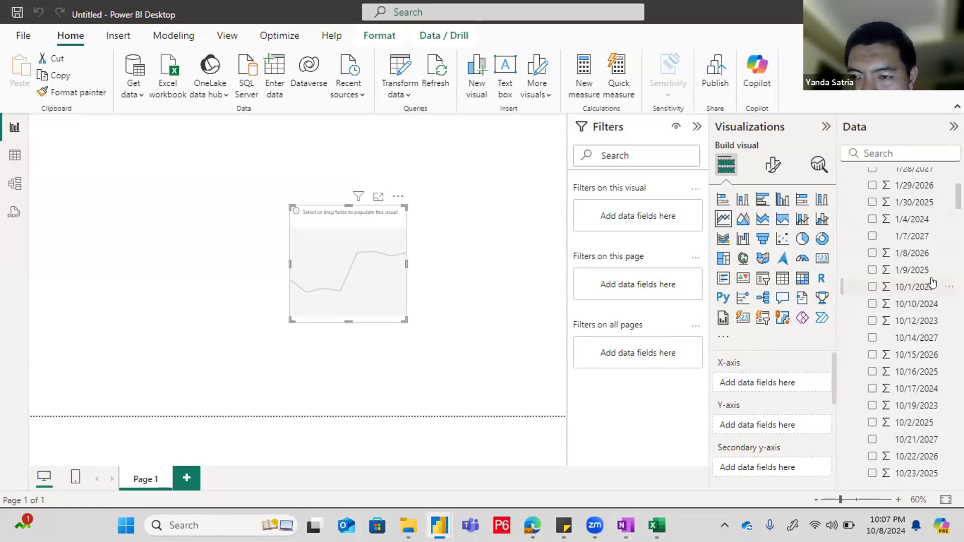
pyautogui.scroll(5, 932, 282)
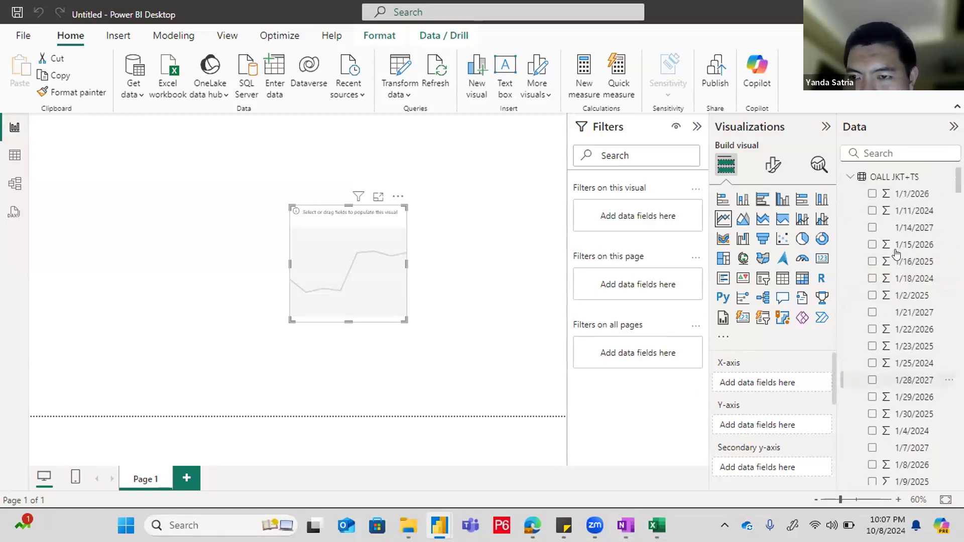
pyautogui.scroll(-10, 899, 399)
pyautogui.scroll(-5, 898, 401)
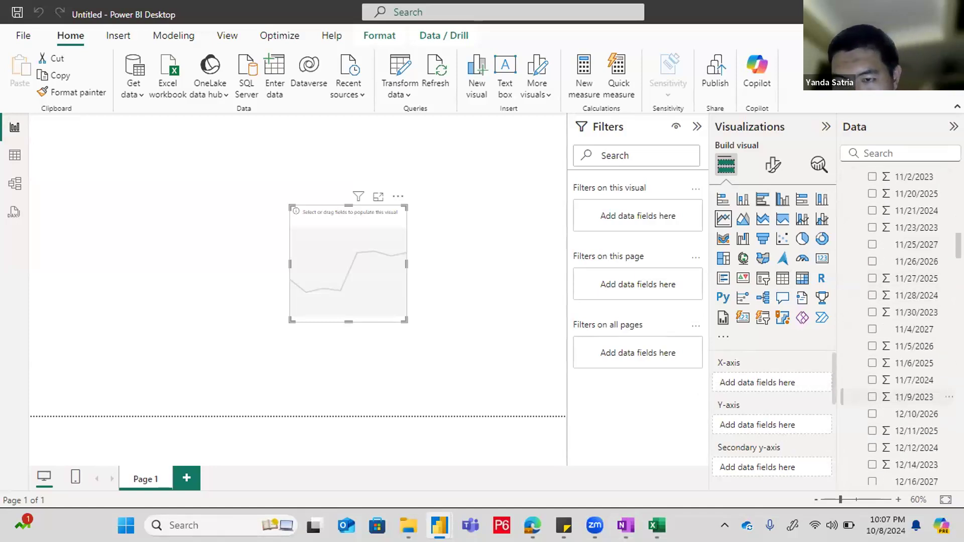
pyautogui.scroll(-4, 902, 401)
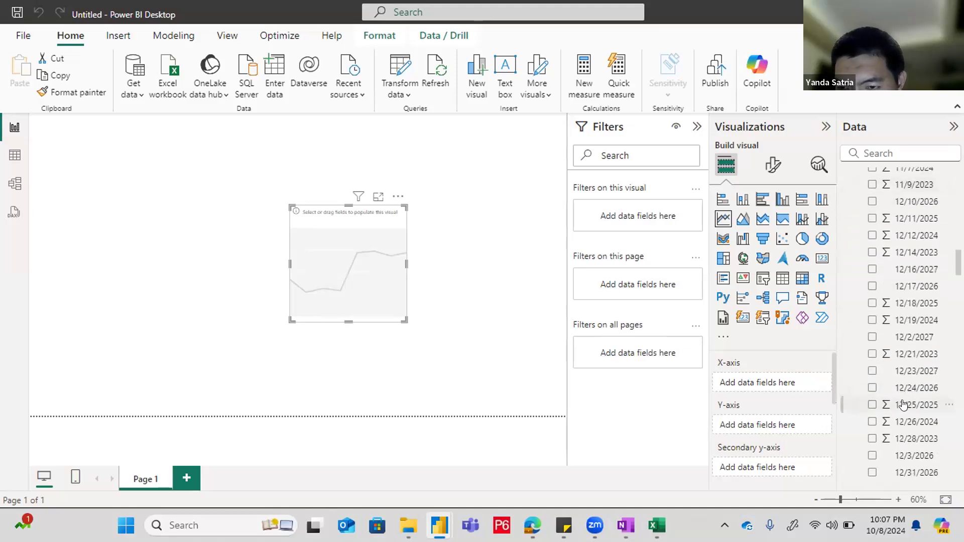
pyautogui.scroll(-5, 903, 404)
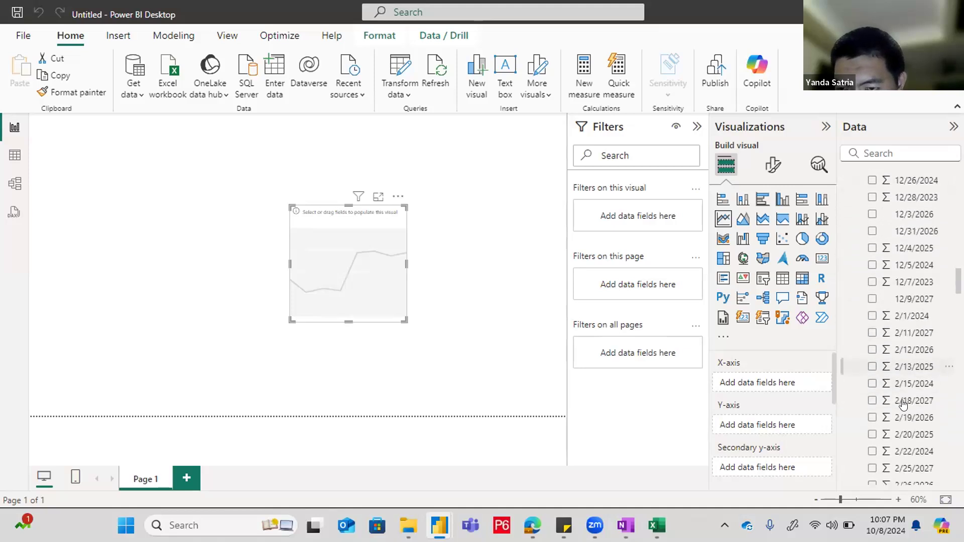
pyautogui.scroll(-3, 902, 404)
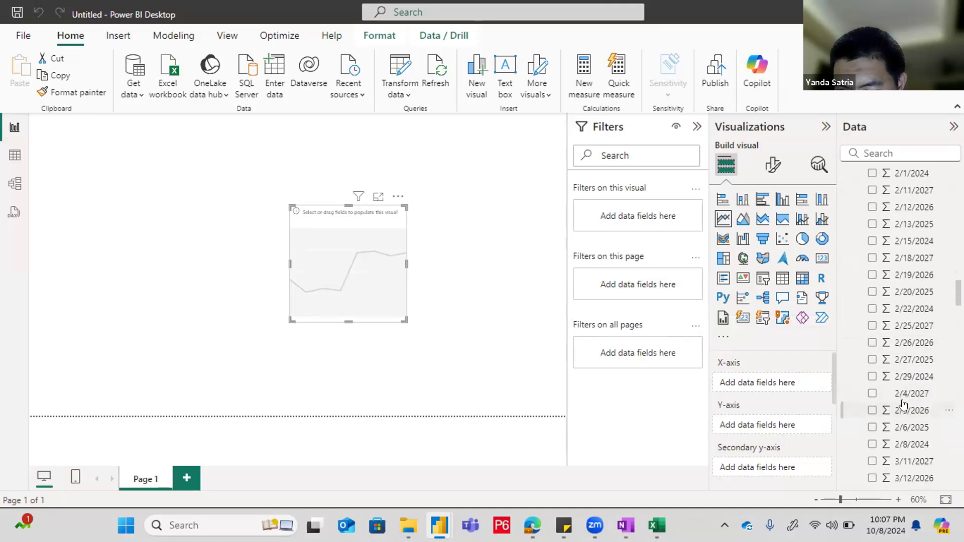
pyautogui.scroll(-5, 902, 404)
pyautogui.scroll(6, 902, 404)
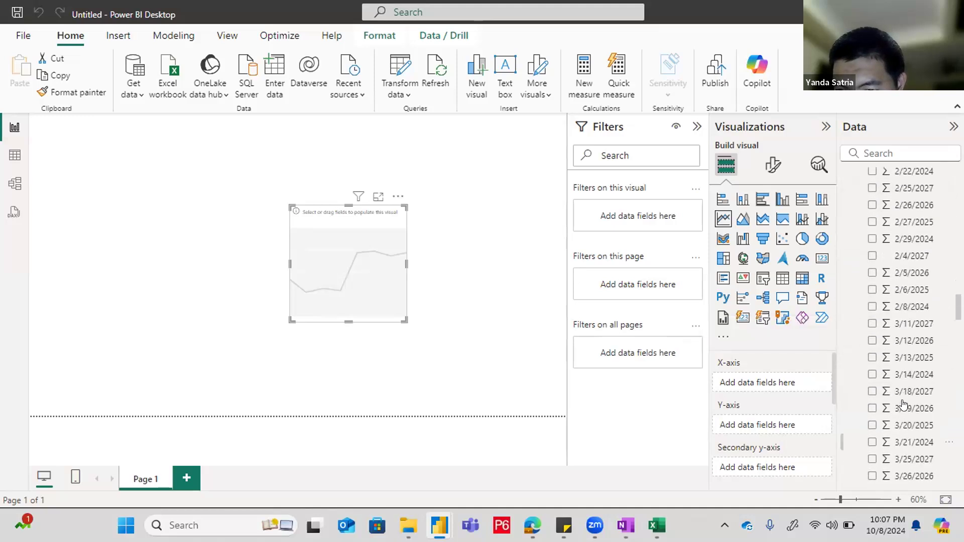
pyautogui.scroll(-15, 902, 405)
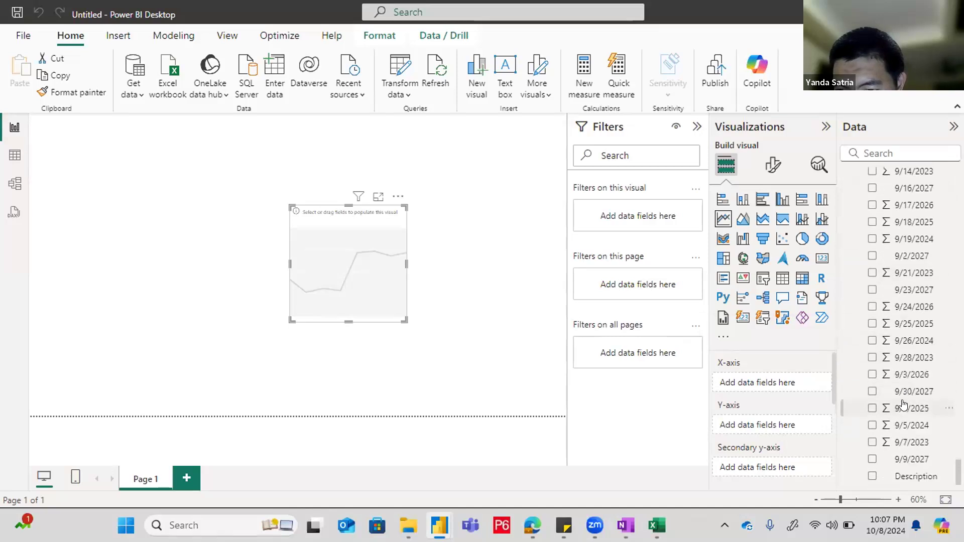
pyautogui.scroll(20, 903, 404)
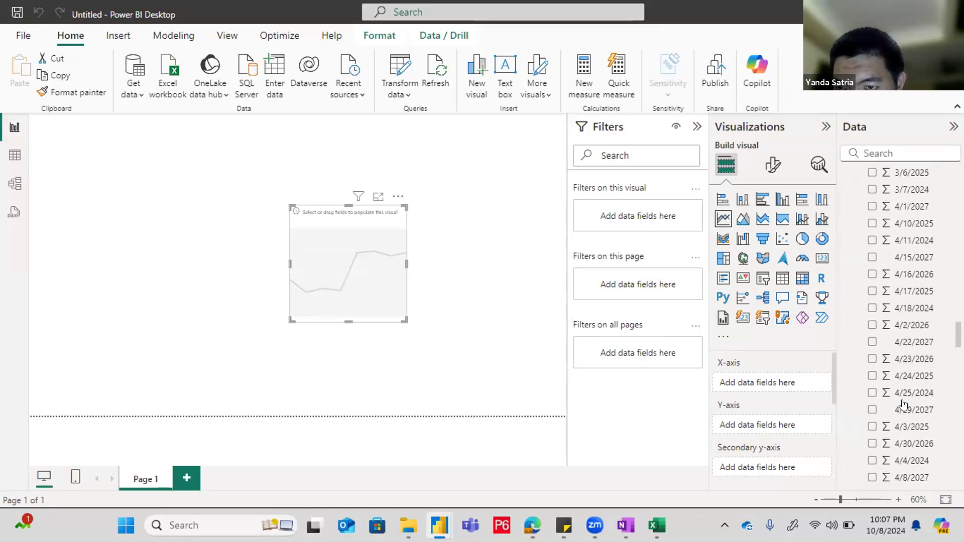
pyautogui.scroll(15, 929, 252)
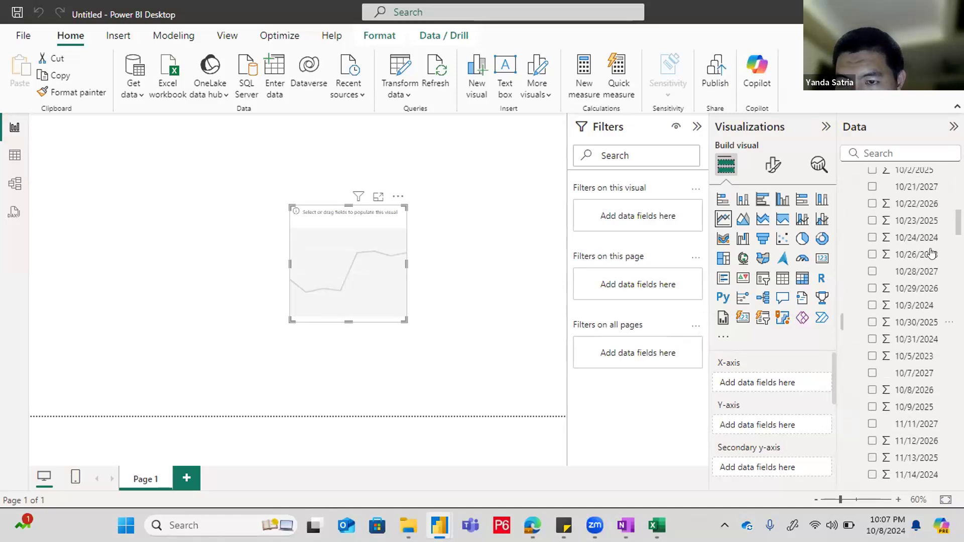
pyautogui.scroll(3, 929, 252)
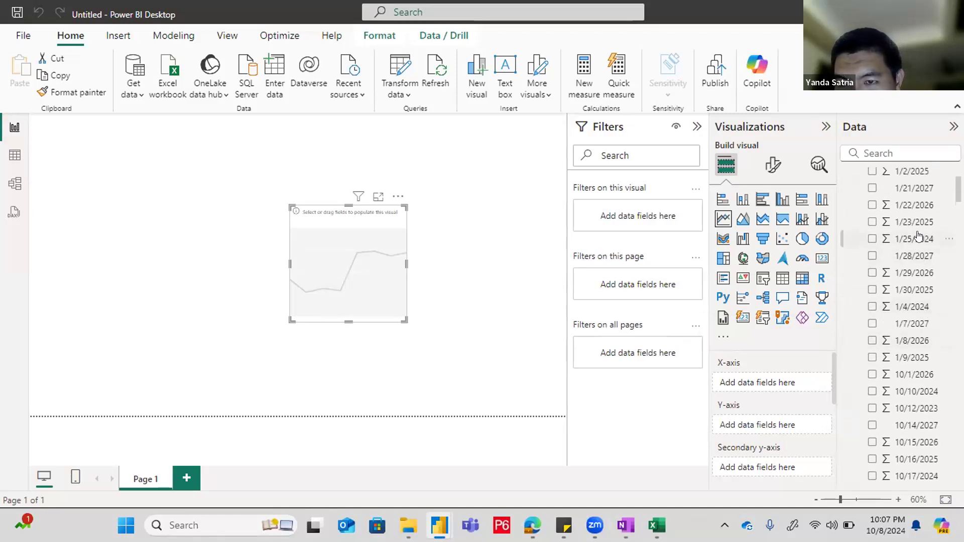
# Step: Try the 10/12/2023 field from the OALL JKT+TS table as the line chart's X-axis
pyautogui.scroll(2, 918, 235)
pyautogui.scroll(-3, 918, 371)
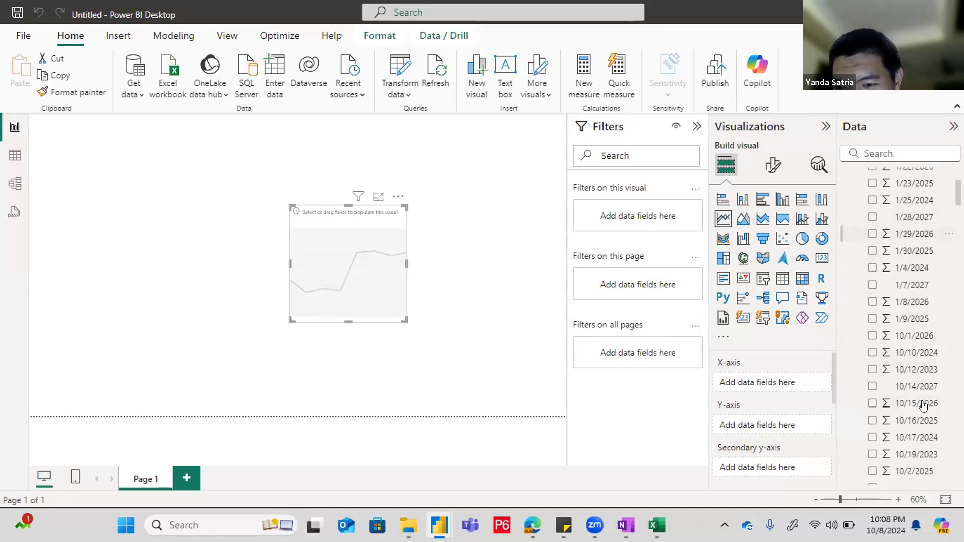
pyautogui.moveTo(918, 369); pyautogui.dragTo(779, 374)
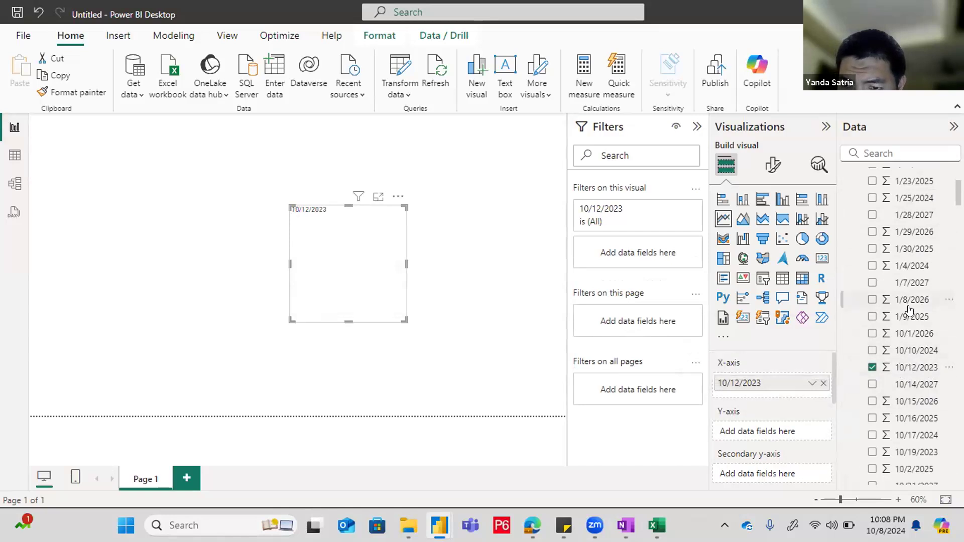
# Step: Look through the OALL JKT+TS table's date fields and remove 10/12/2023 from the line chart's X-axis
pyautogui.scroll(3, 910, 309)
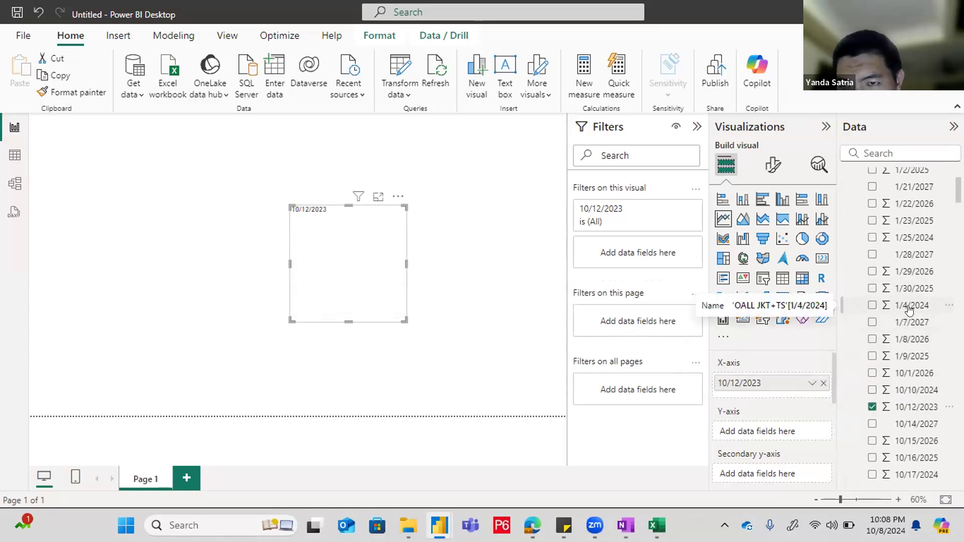
pyautogui.scroll(-5, 909, 308)
pyautogui.scroll(-10, 910, 308)
pyautogui.scroll(-15, 910, 309)
pyautogui.scroll(-10, 910, 308)
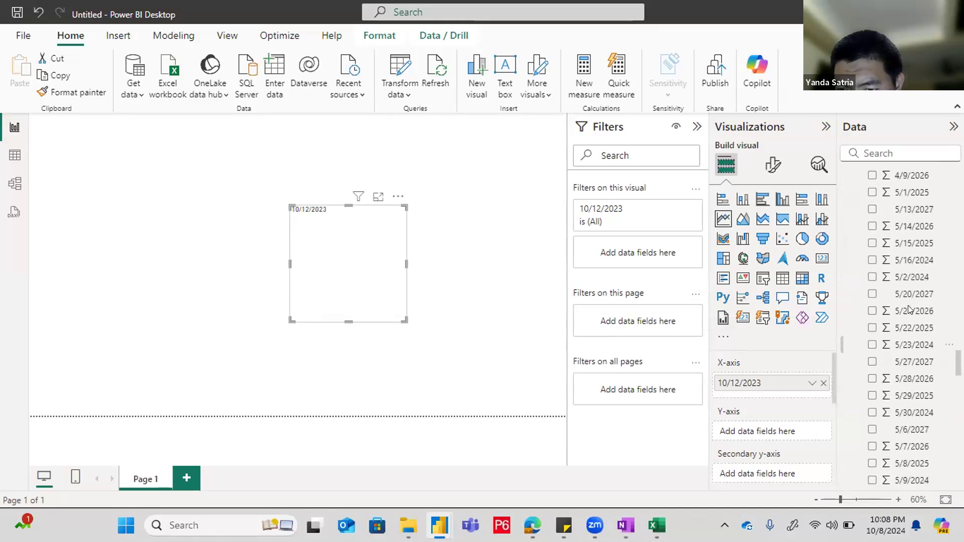
pyautogui.scroll(-10, 909, 309)
pyautogui.scroll(15, 910, 309)
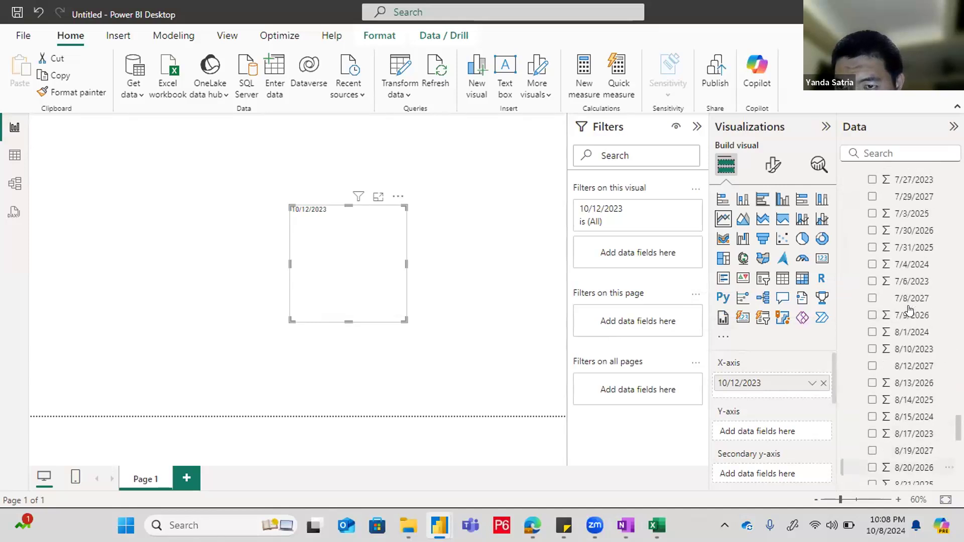
pyautogui.scroll(12, 910, 309)
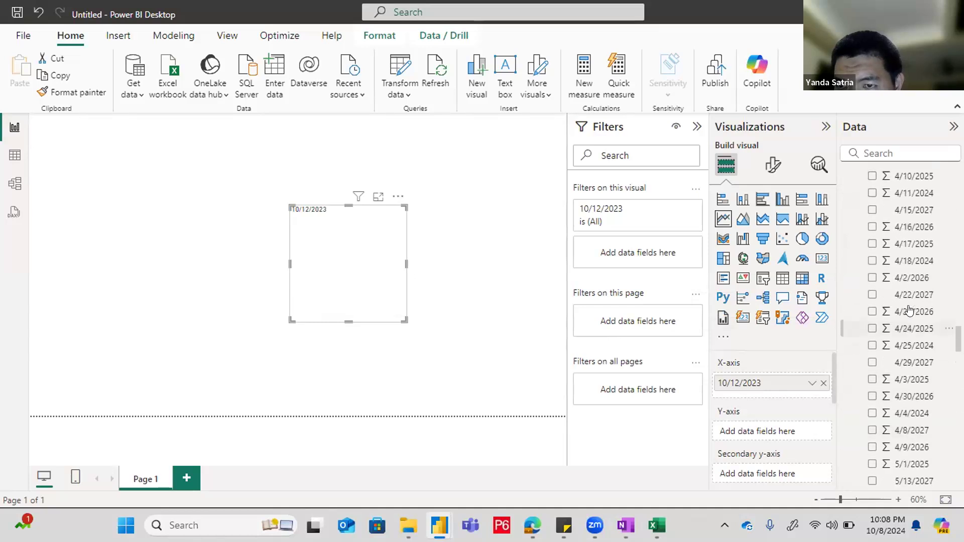
pyautogui.scroll(15, 910, 309)
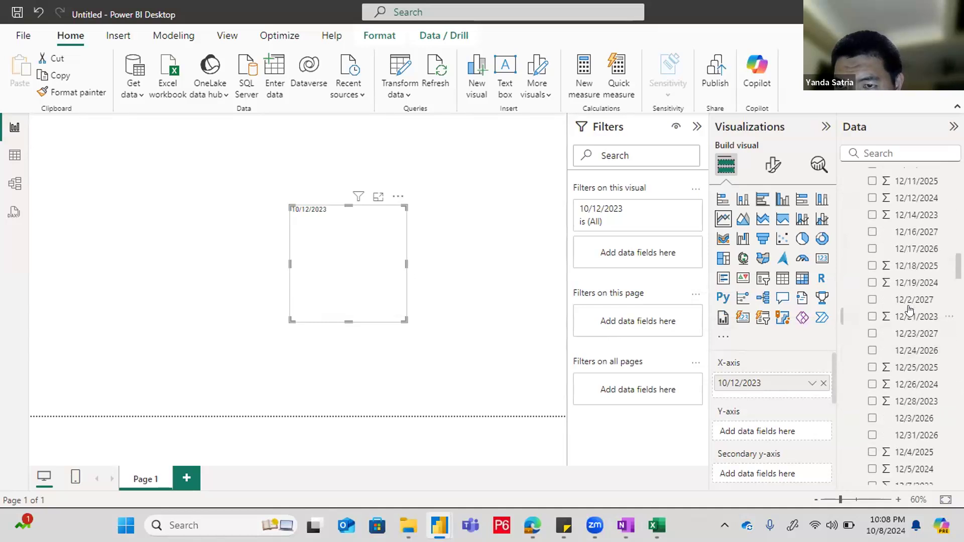
pyautogui.scroll(1, 910, 309)
pyautogui.scroll(10, 910, 309)
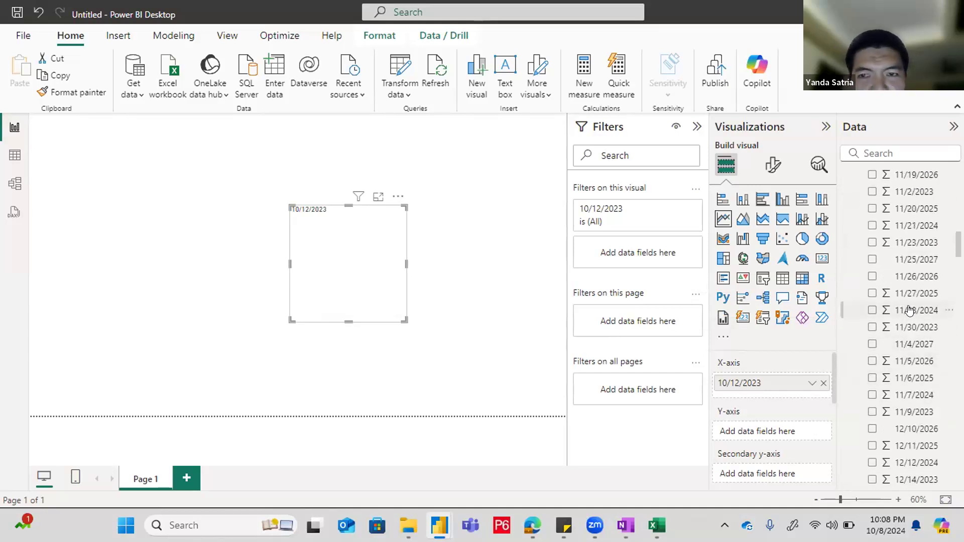
pyautogui.click(820, 384)
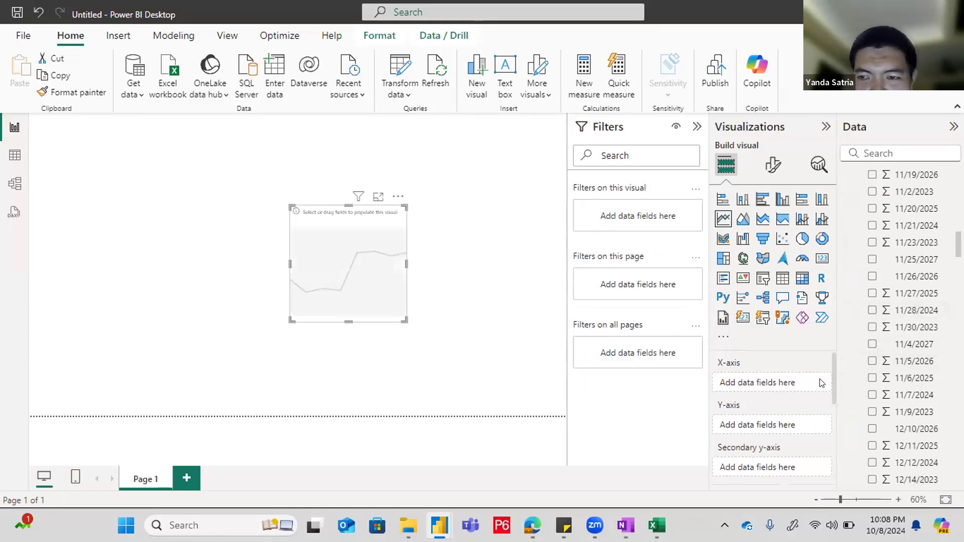
# Step: Switch to the Power Query Editor and make a pasted copy of the OALL JKT+TS query
pyautogui.hotkey('alt', 'Tab')
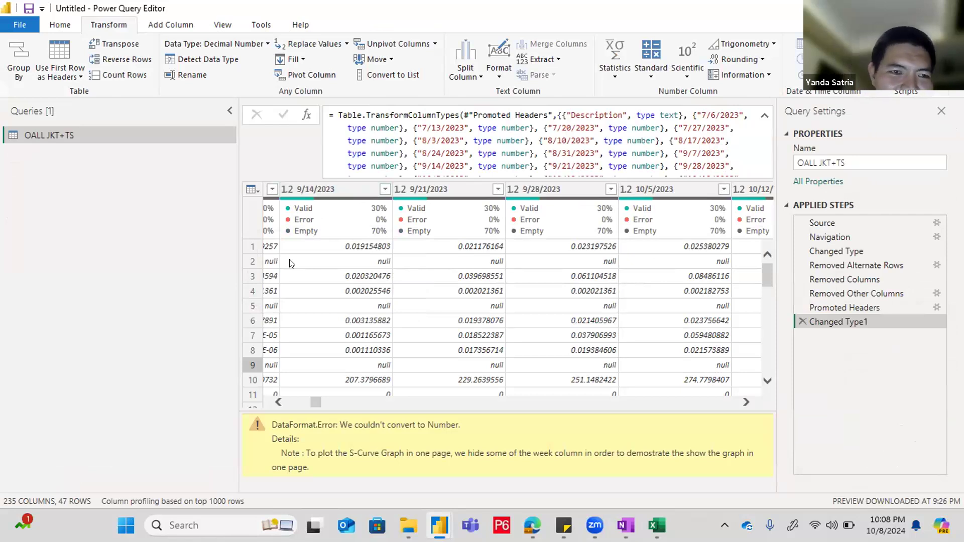
pyautogui.rightClick(169, 140)
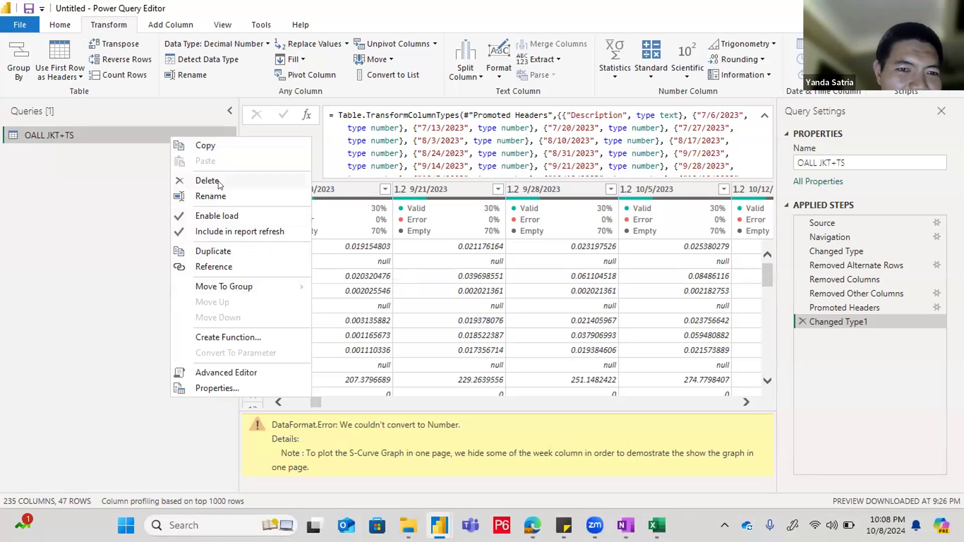
pyautogui.click(210, 145)
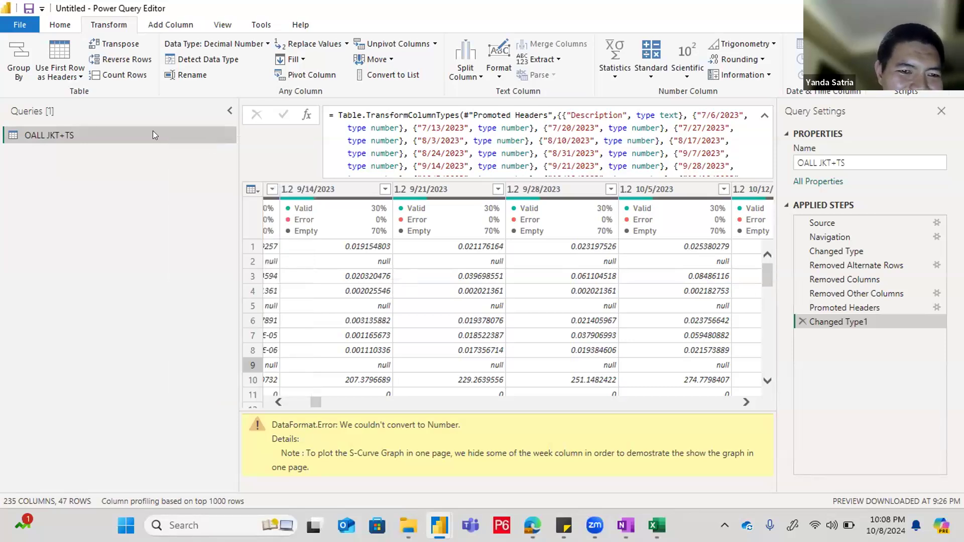
pyautogui.rightClick(153, 131)
pyautogui.click(191, 160)
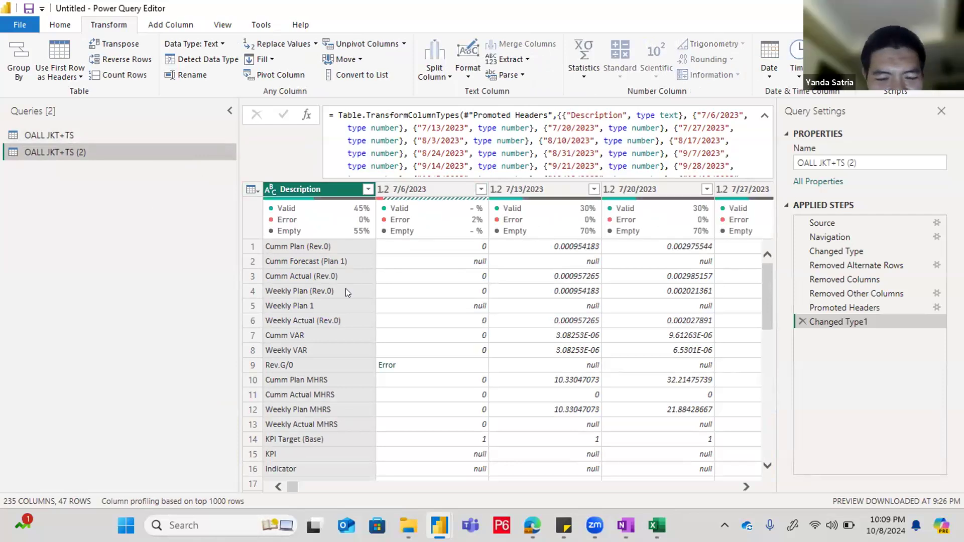
# Step: Switch to OneNote and bring up a blank area of the ORIginAI page
pyautogui.hotkey('alt', 'Tab')
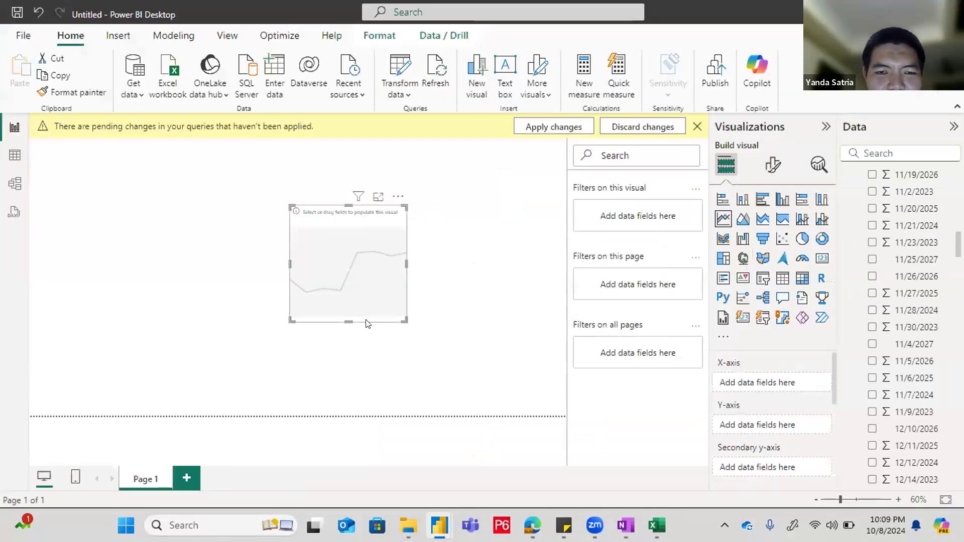
pyautogui.hotkey('alt', 'Tab')
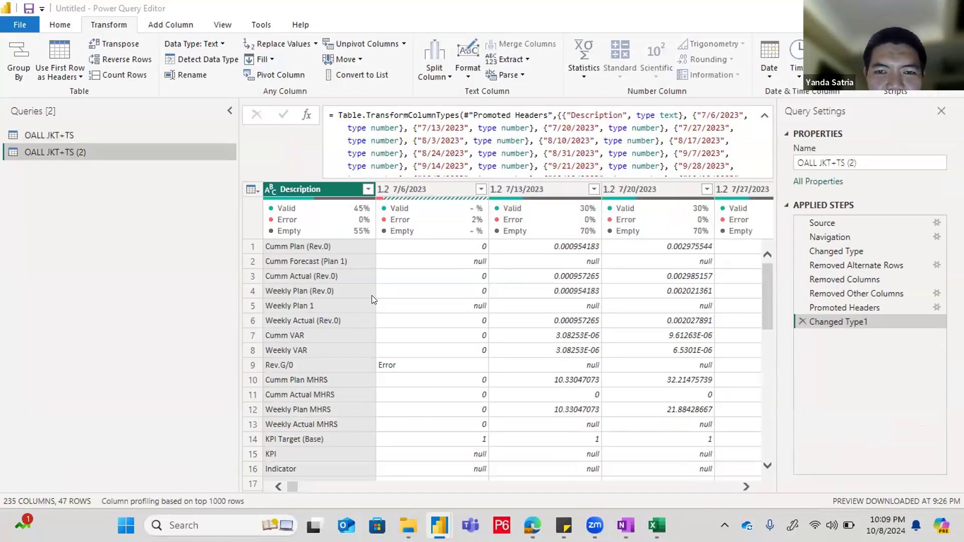
pyautogui.hotkey('alt', 'Tab')
pyautogui.hotkey('alt', 'Tab')
pyautogui.scroll(-5, 531, 264)
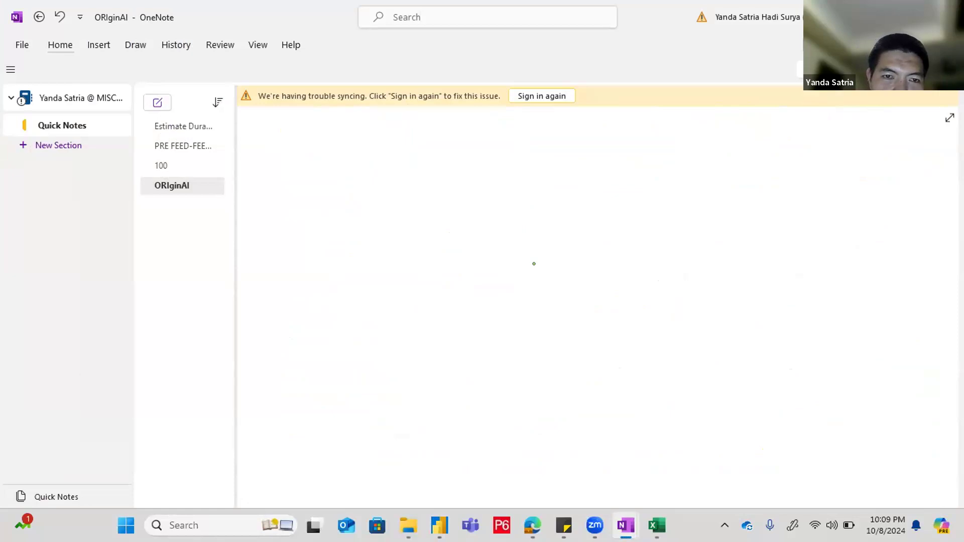
# Step: Handwrite a table header row reading Desc, 1-1-2023, 8-1-2023 and 15-1-2023, with dividers between the dates
pyautogui.moveTo(303, 173)
pyautogui.mouseDown()
pyautogui.moveTo(317, 184)
pyautogui.moveTo(335, 180)
pyautogui.mouseUp()
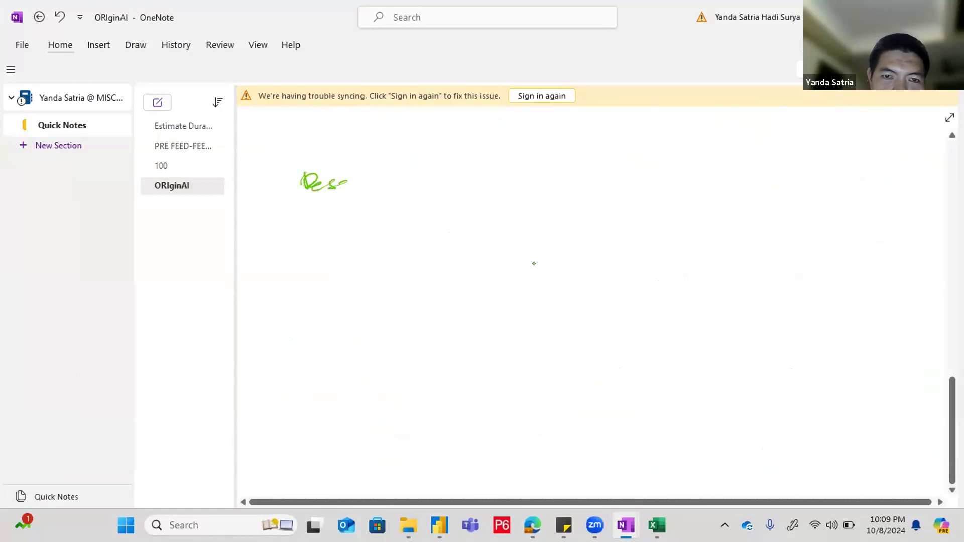
pyautogui.moveTo(405, 181); pyautogui.dragTo(448, 177)
pyautogui.moveTo(457, 173)
pyautogui.mouseDown()
pyautogui.moveTo(508, 174)
pyautogui.moveTo(496, 184)
pyautogui.mouseUp()
pyautogui.moveTo(527, 173); pyautogui.dragTo(525, 191)
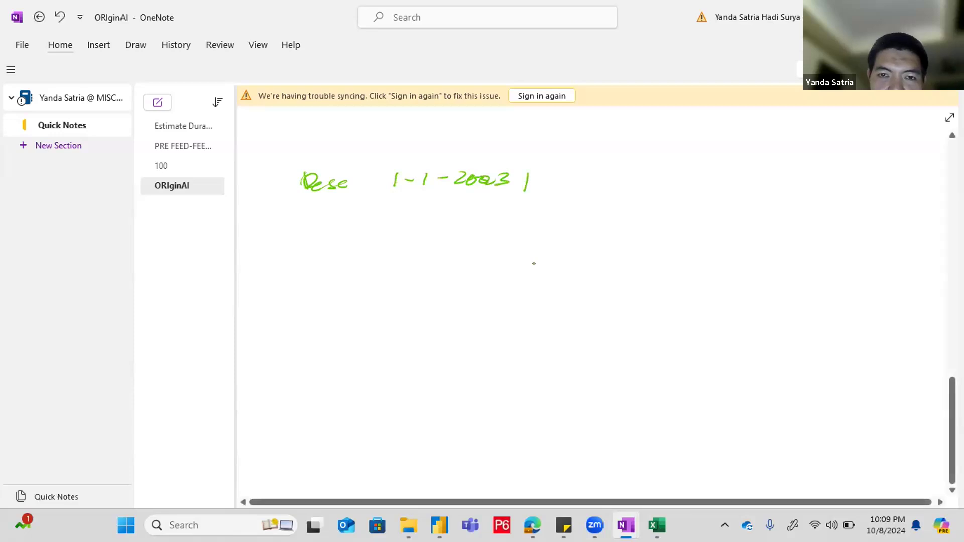
pyautogui.moveTo(559, 174); pyautogui.dragTo(626, 184)
pyautogui.moveTo(629, 178); pyautogui.dragTo(651, 180)
pyautogui.moveTo(654, 176)
pyautogui.mouseDown()
pyautogui.moveTo(675, 182)
pyautogui.moveTo(658, 187)
pyautogui.moveTo(698, 193)
pyautogui.mouseUp()
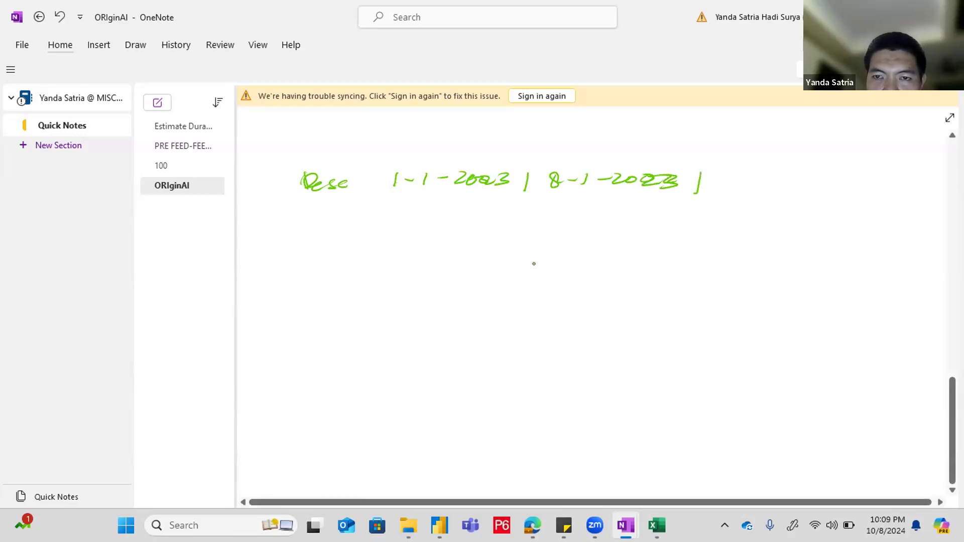
pyautogui.moveTo(722, 176); pyautogui.dragTo(736, 191)
pyautogui.moveTo(740, 178); pyautogui.dragTo(757, 176)
pyautogui.click(766, 184)
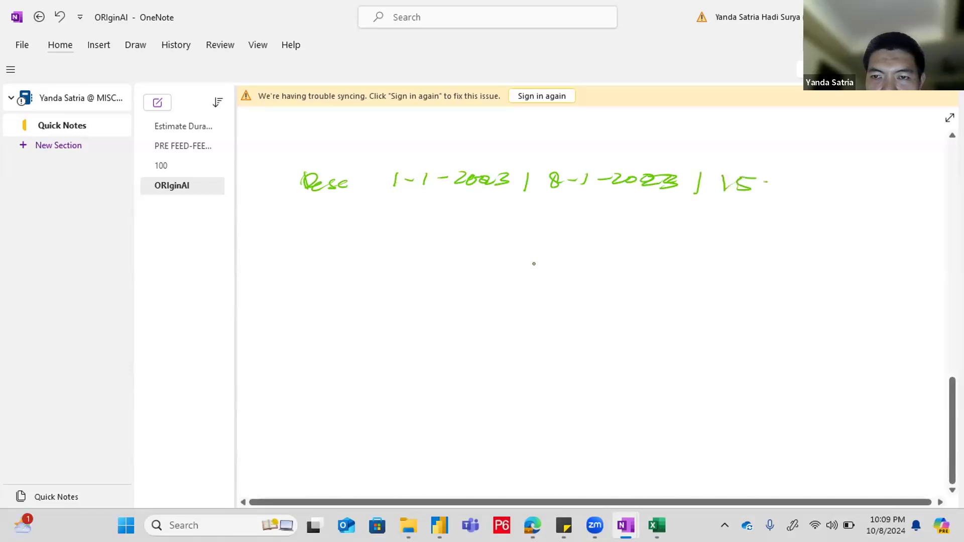
pyautogui.moveTo(820, 178); pyautogui.dragTo(837, 188)
pyautogui.moveTo(844, 180); pyautogui.dragTo(875, 190)
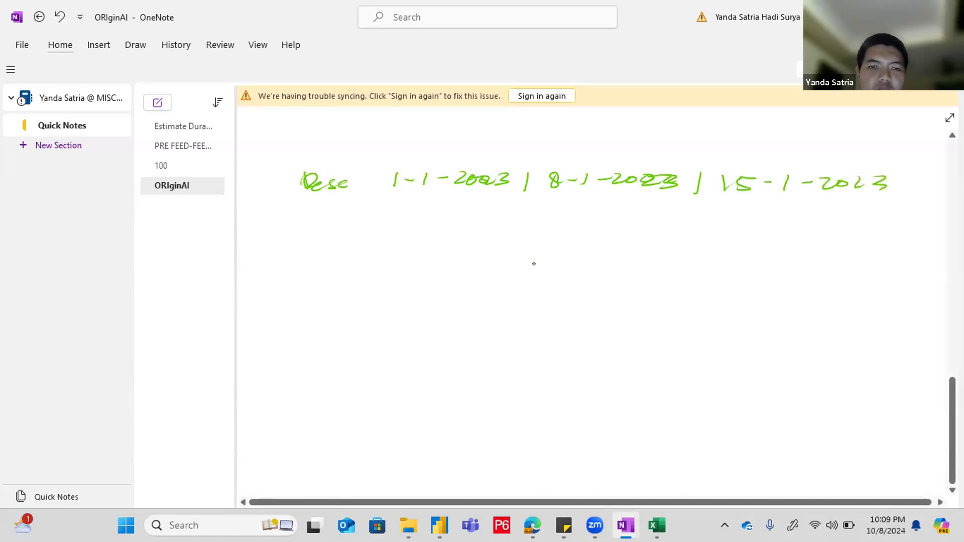
# Step: Rule off the Desc column and handwrite the row labels plan, cum and var beneath it
pyautogui.moveTo(291, 197)
pyautogui.mouseDown()
pyautogui.moveTo(402, 197)
pyautogui.moveTo(383, 179)
pyautogui.moveTo(369, 245)
pyautogui.mouseUp()
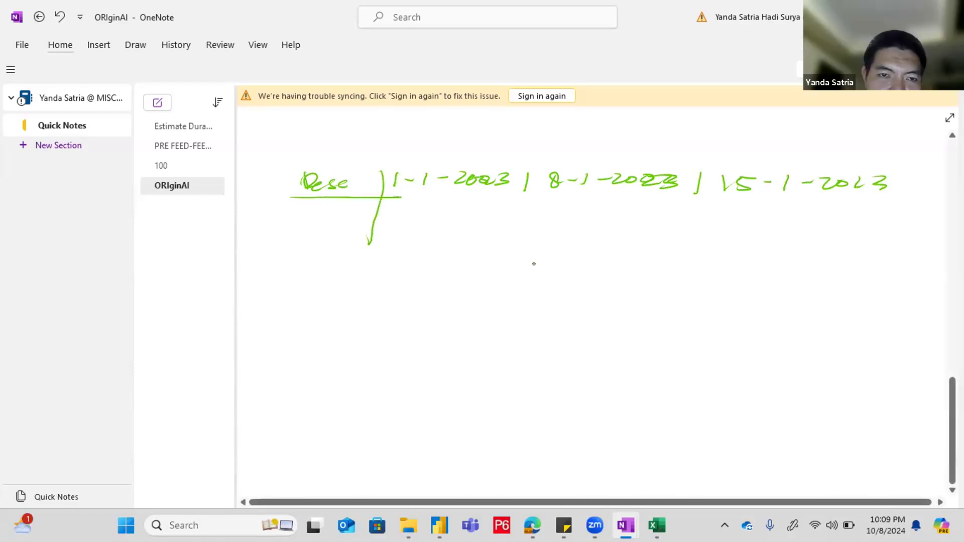
pyautogui.moveTo(310, 207); pyautogui.dragTo(372, 216)
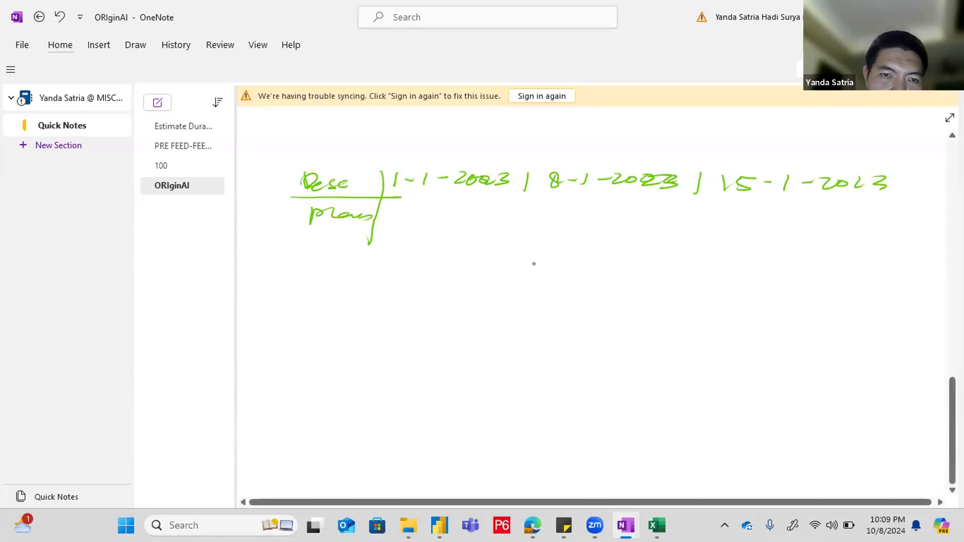
pyautogui.moveTo(316, 236); pyautogui.dragTo(364, 240)
pyautogui.moveTo(316, 259); pyautogui.dragTo(377, 257)
# Step: Draw a frame around the handwritten table and an arrow leading down from it to the blank area
pyautogui.moveTo(282, 287); pyautogui.dragTo(884, 276)
pyautogui.moveTo(275, 144); pyautogui.dragTo(947, 150)
pyautogui.moveTo(946, 178)
pyautogui.mouseDown()
pyautogui.moveTo(924, 244)
pyautogui.moveTo(927, 271)
pyautogui.moveTo(840, 279)
pyautogui.mouseUp()
pyautogui.moveTo(283, 145); pyautogui.dragTo(288, 286)
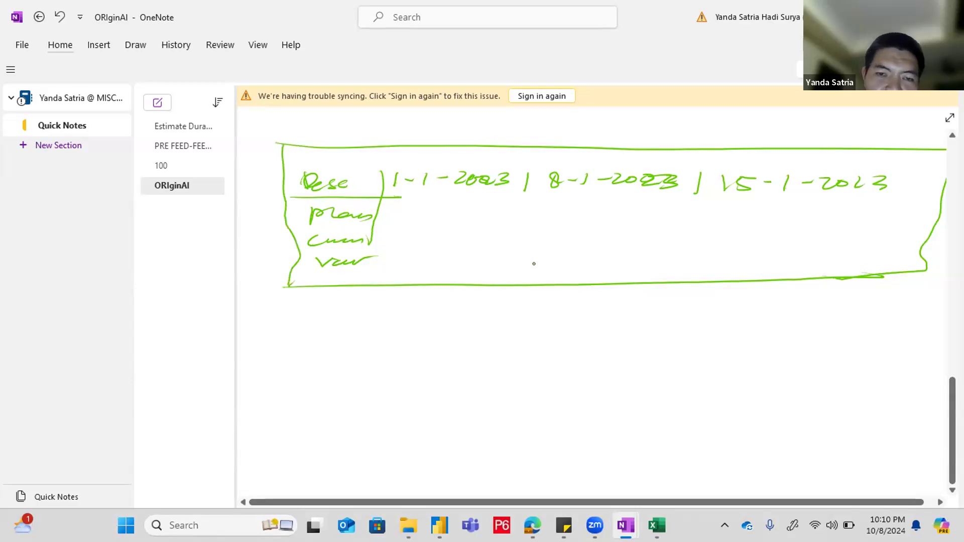
pyautogui.moveTo(578, 240); pyautogui.dragTo(551, 291)
pyautogui.moveTo(612, 246)
pyautogui.mouseDown()
pyautogui.moveTo(540, 300)
pyautogui.moveTo(567, 303)
pyautogui.mouseUp()
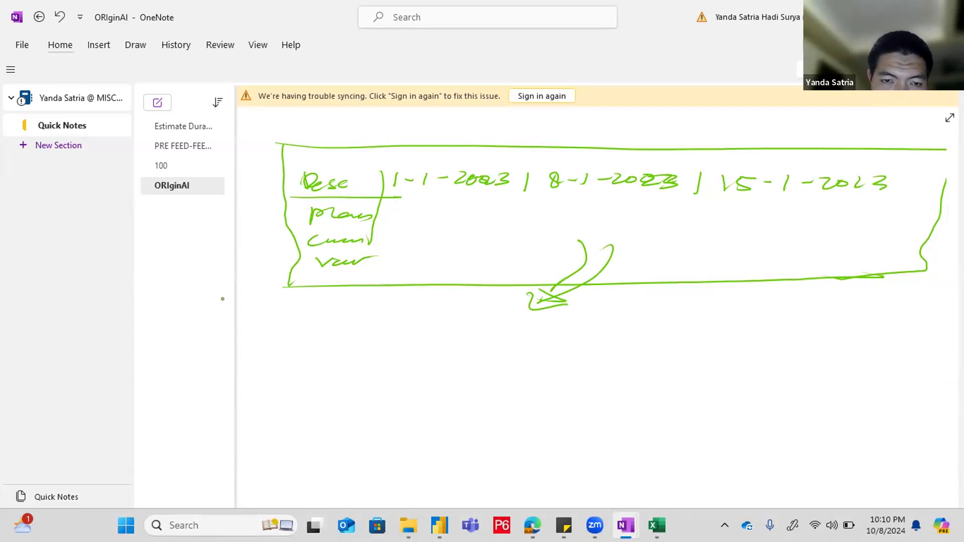
# Step: Below the arrow, handwrite a Date column listing 1-1-2023, 8-1-2023 and 5-1-2023
pyautogui.moveTo(356, 342)
pyautogui.mouseDown()
pyautogui.moveTo(347, 359)
pyautogui.moveTo(385, 356)
pyautogui.mouseUp()
pyautogui.moveTo(393, 343)
pyautogui.mouseDown()
pyautogui.moveTo(387, 357)
pyautogui.moveTo(398, 348)
pyautogui.mouseUp()
pyautogui.moveTo(398, 353); pyautogui.dragTo(408, 358)
pyautogui.moveTo(344, 374); pyautogui.dragTo(336, 386)
pyautogui.moveTo(348, 381); pyautogui.dragTo(391, 380)
pyautogui.moveTo(392, 378); pyautogui.dragTo(428, 387)
pyautogui.moveTo(431, 377); pyautogui.dragTo(435, 388)
pyautogui.moveTo(349, 401); pyautogui.dragTo(368, 408)
pyautogui.moveTo(380, 403)
pyautogui.mouseDown()
pyautogui.moveTo(378, 415)
pyautogui.moveTo(408, 410)
pyautogui.mouseUp()
pyautogui.moveTo(408, 406); pyautogui.dragTo(466, 411)
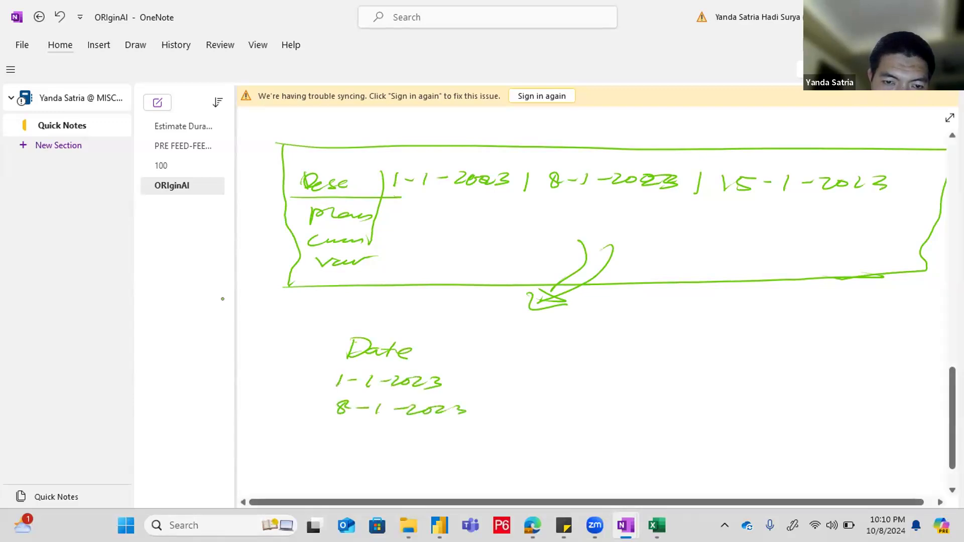
pyautogui.moveTo(339, 430); pyautogui.dragTo(335, 442)
pyautogui.moveTo(337, 430); pyautogui.dragTo(378, 437)
pyautogui.moveTo(386, 432)
pyautogui.mouseDown()
pyautogui.moveTo(387, 443)
pyautogui.moveTo(420, 431)
pyautogui.moveTo(447, 442)
pyautogui.mouseUp()
pyautogui.moveTo(455, 433)
pyautogui.mouseDown()
pyautogui.moveTo(452, 441)
pyautogui.moveTo(469, 440)
pyautogui.mouseUp()
pyautogui.moveTo(471, 431); pyautogui.dragTo(485, 438)
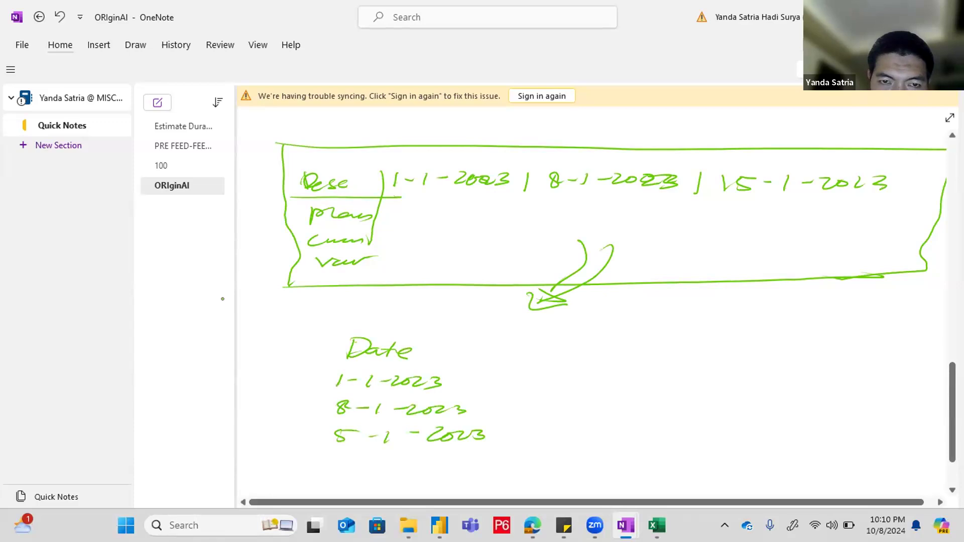
# Step: Handwrite the column headings plan, cum and var beside the Date heading
pyautogui.moveTo(547, 339)
pyautogui.mouseDown()
pyautogui.moveTo(546, 361)
pyautogui.moveTo(622, 351)
pyautogui.mouseUp()
pyautogui.moveTo(689, 343); pyautogui.dragTo(756, 346)
pyautogui.moveTo(828, 346); pyautogui.dragTo(862, 339)
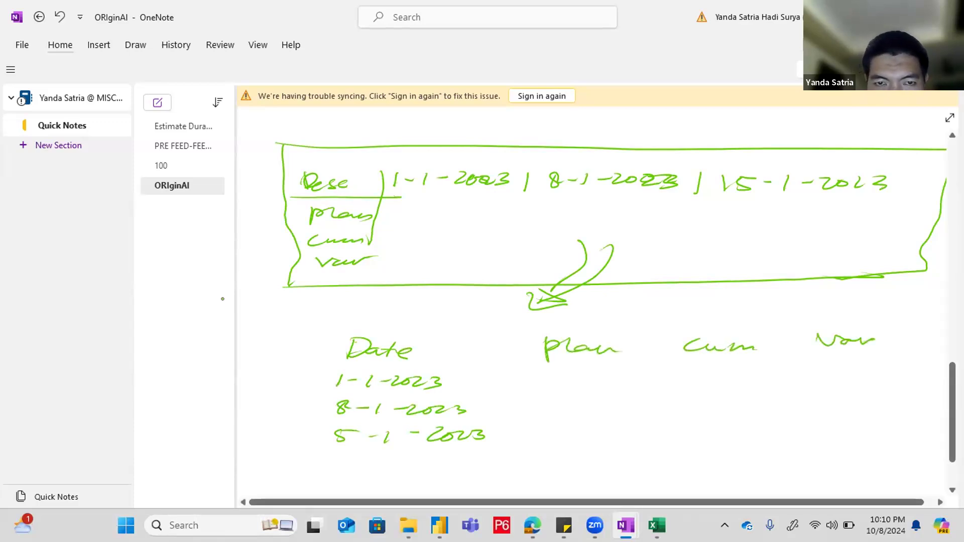
# Step: Fill the upper table's plan row with 1, 2 and 3, and overwrite cum with Act in both tables
pyautogui.moveTo(458, 209); pyautogui.dragTo(456, 222)
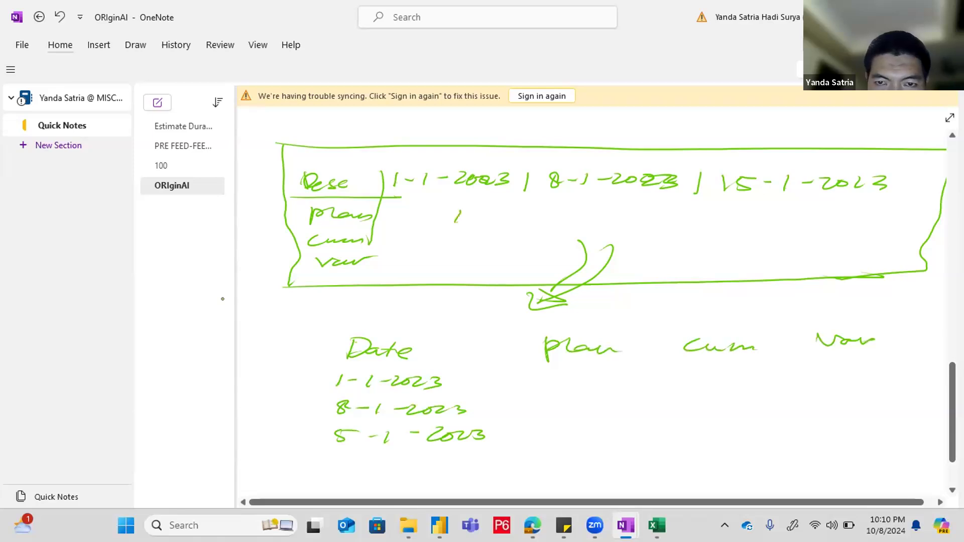
pyautogui.moveTo(622, 213); pyautogui.dragTo(646, 219)
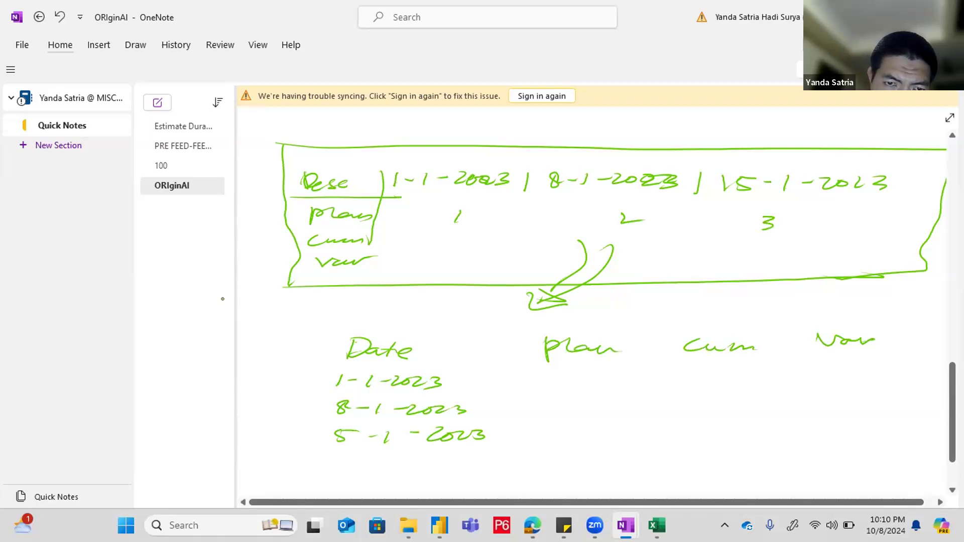
pyautogui.moveTo(318, 232)
pyautogui.mouseDown()
pyautogui.moveTo(309, 251)
pyautogui.moveTo(368, 244)
pyautogui.mouseUp()
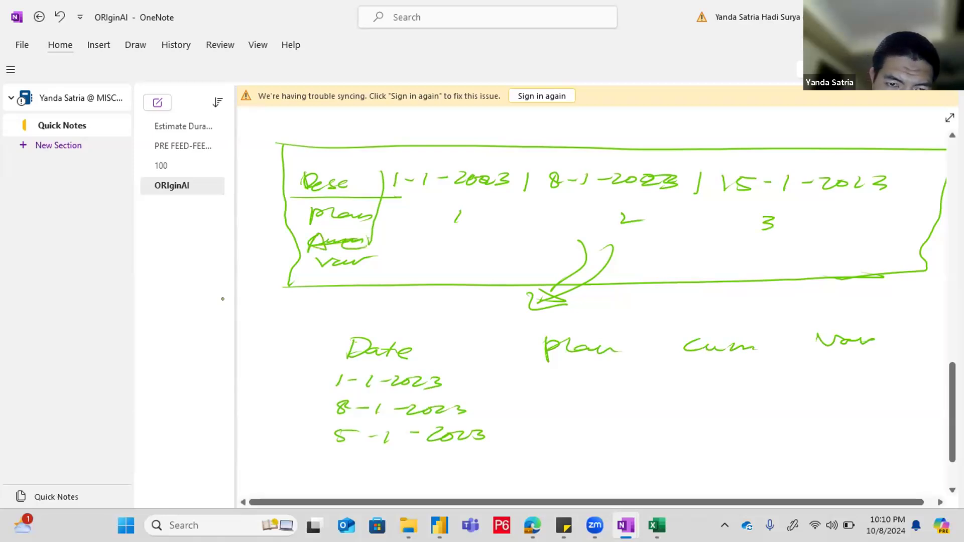
pyautogui.moveTo(685, 356); pyautogui.dragTo(737, 345)
# Step: Fill the upper table's Act row with 0, 1, 4 and its var row with 1, 1, -1
pyautogui.moveTo(464, 232); pyautogui.dragTo(467, 234)
pyautogui.moveTo(635, 237); pyautogui.dragTo(636, 246)
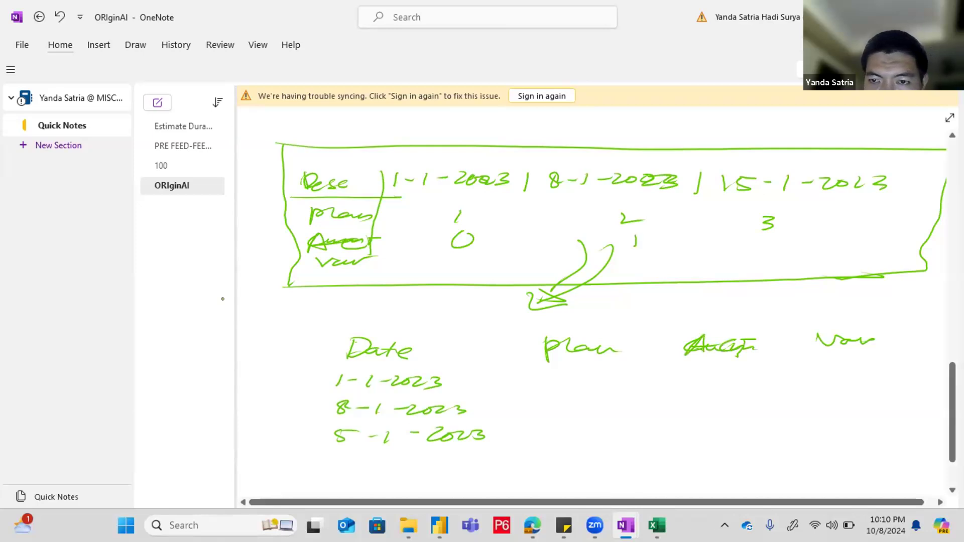
pyautogui.moveTo(778, 237); pyautogui.dragTo(774, 256)
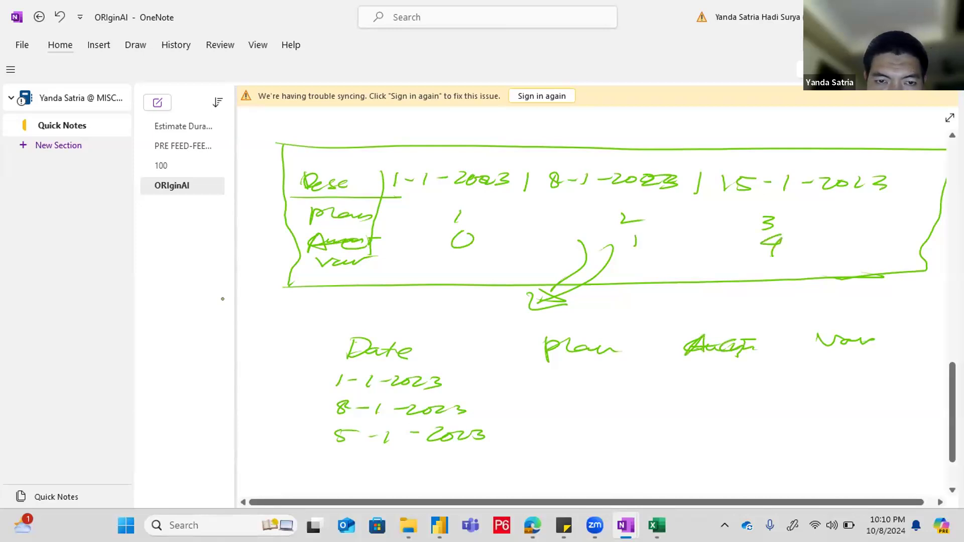
pyautogui.moveTo(459, 260); pyautogui.dragTo(456, 274)
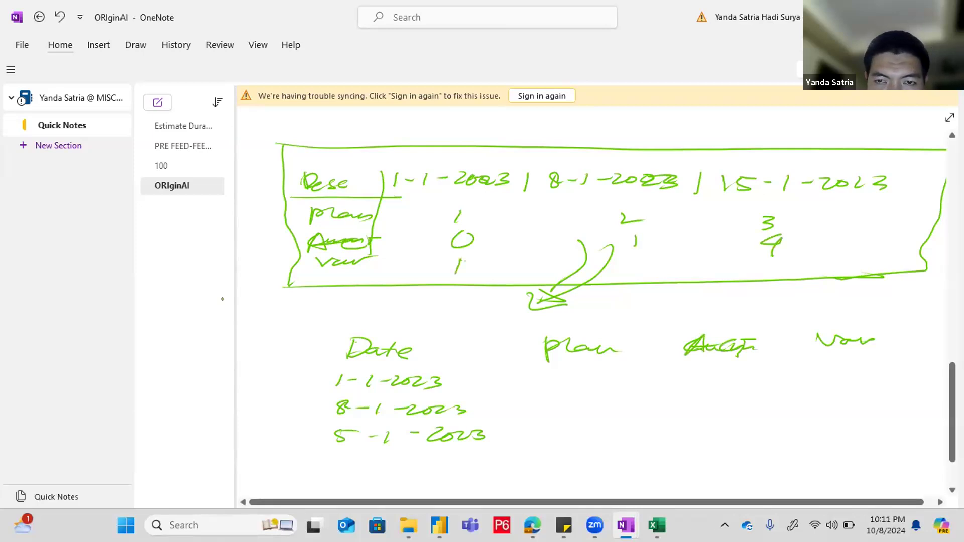
pyautogui.moveTo(635, 262); pyautogui.dragTo(627, 274)
pyautogui.moveTo(757, 267); pyautogui.dragTo(784, 277)
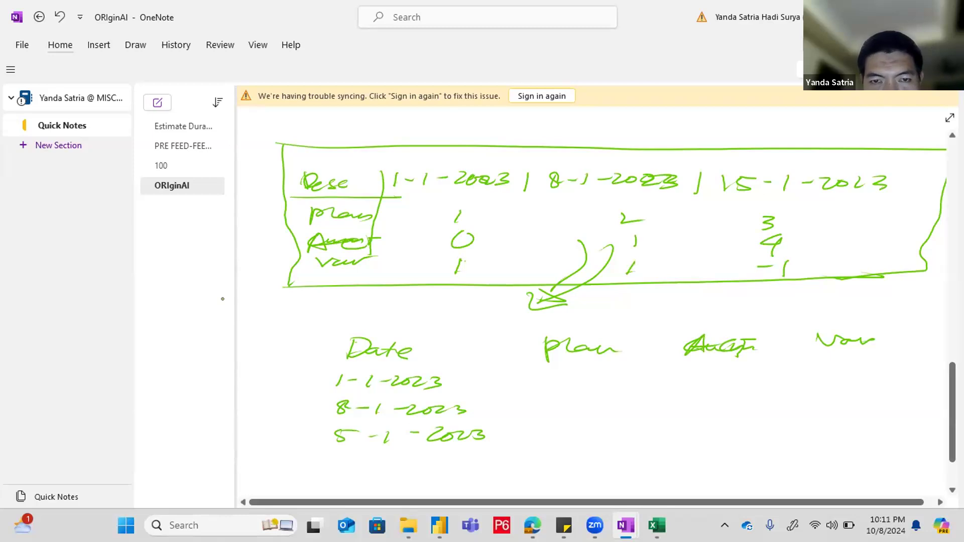
# Step: Fill the lower table's plan column with 1, 2, 3, its Act column with 0, 1, 4 and its var column with 1, 1, -1
pyautogui.moveTo(583, 368); pyautogui.dragTo(575, 436)
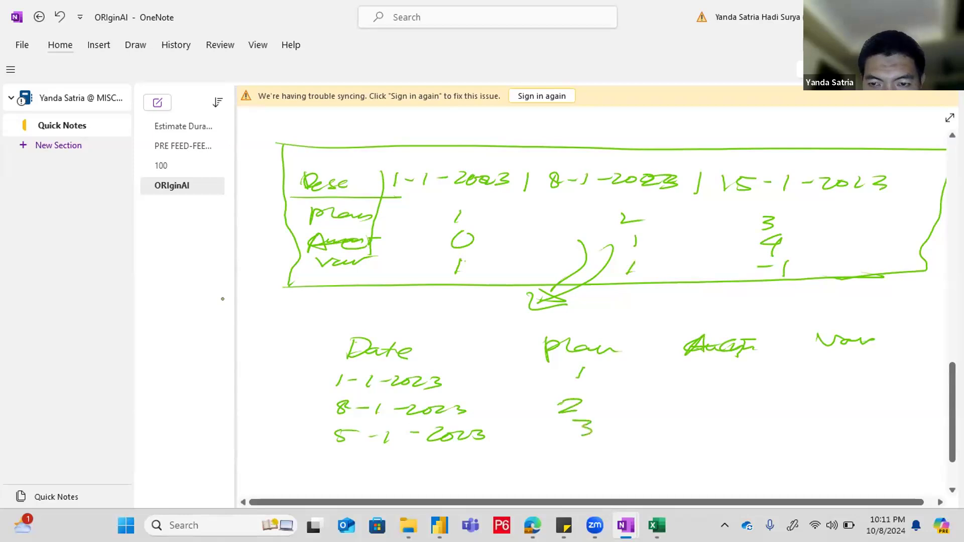
pyautogui.moveTo(726, 373)
pyautogui.mouseDown()
pyautogui.moveTo(713, 416)
pyautogui.moveTo(728, 435)
pyautogui.mouseUp()
pyautogui.moveTo(723, 430); pyautogui.dragTo(717, 451)
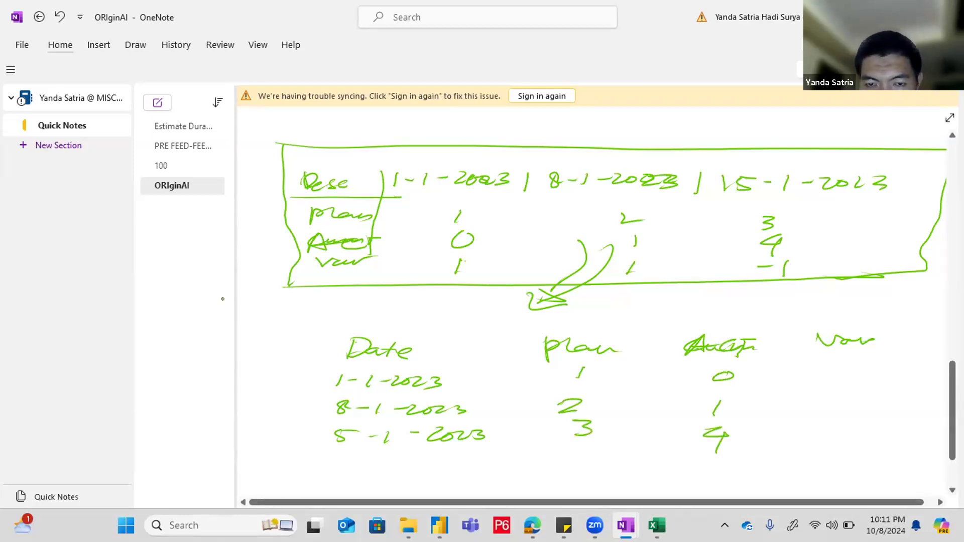
pyautogui.moveTo(840, 400); pyautogui.dragTo(830, 434)
pyautogui.moveTo(843, 428); pyautogui.dragTo(848, 444)
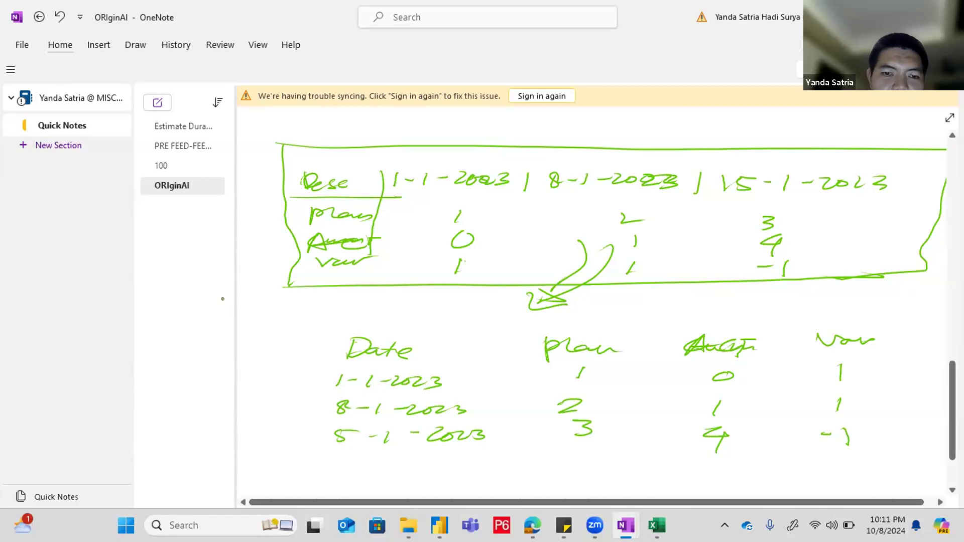
# Step: Switch from OneNote to the Power Query Editor showing the OALL JKT+TS queries
pyautogui.hotkey('alt', 'Tab')
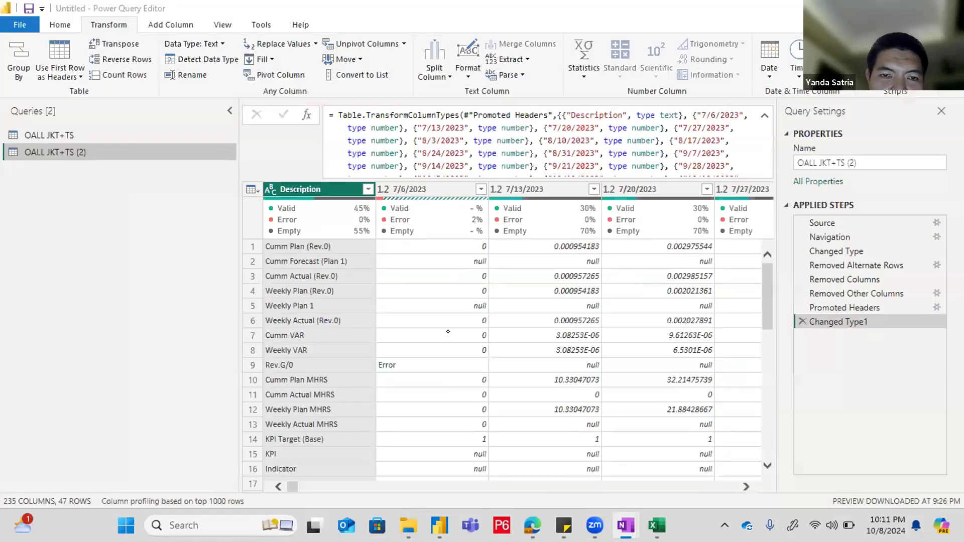
pyautogui.hotkey('alt', 'Tab')
pyautogui.hotkey('alt', 'Tab')
pyautogui.press('Tab')
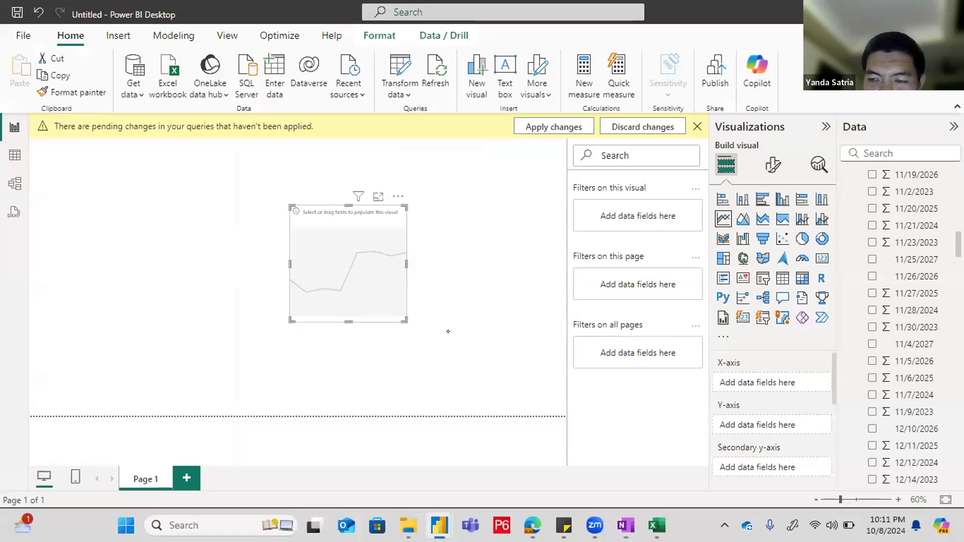
pyautogui.hotkey('alt', 'Tab')
pyautogui.hotkey('alt', 'Tab')
pyautogui.hotkey('alt', 'Tab')
pyautogui.press('Tab')
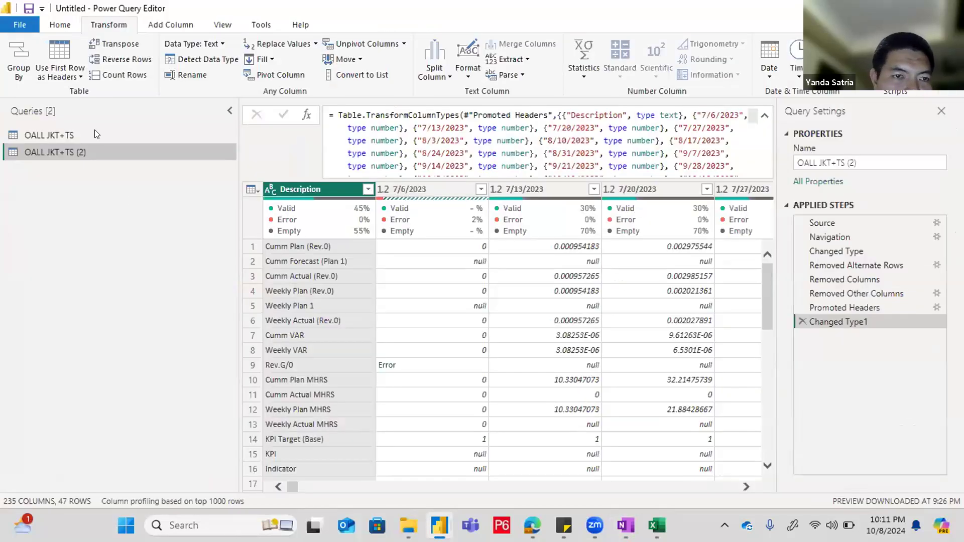
# Step: Rename the original OALL JKT+TS query as OALL JKT+TS - Ori
pyautogui.click(94, 134)
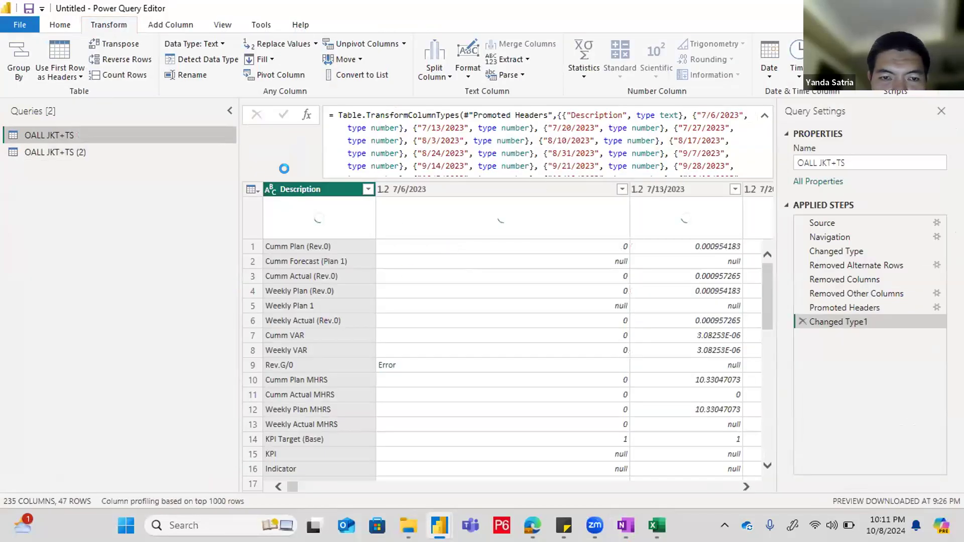
pyautogui.rightClick(86, 129)
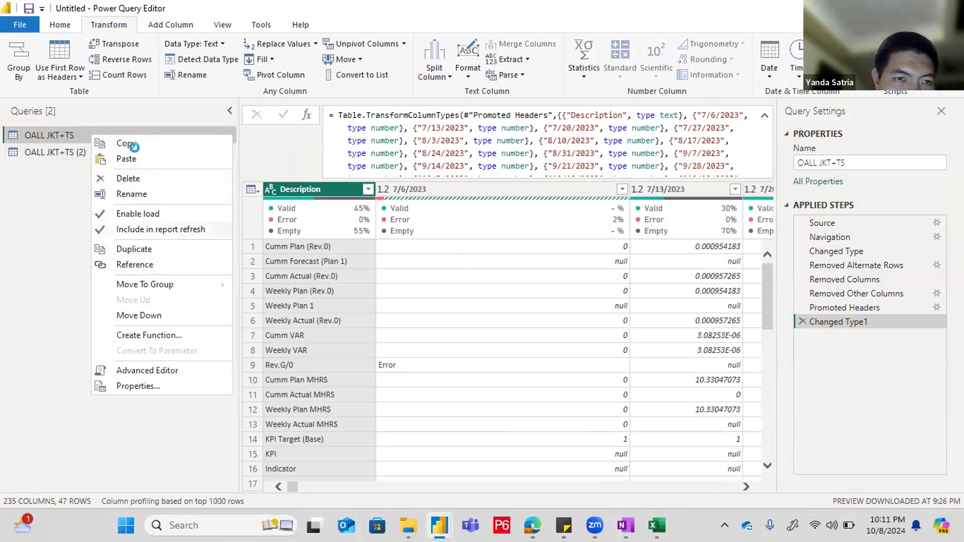
pyautogui.click(135, 187)
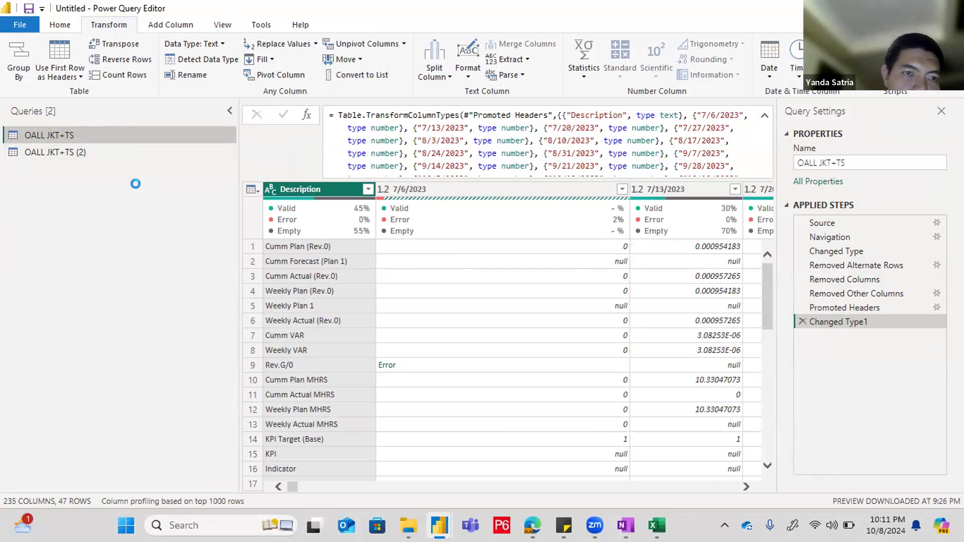
pyautogui.press('End')
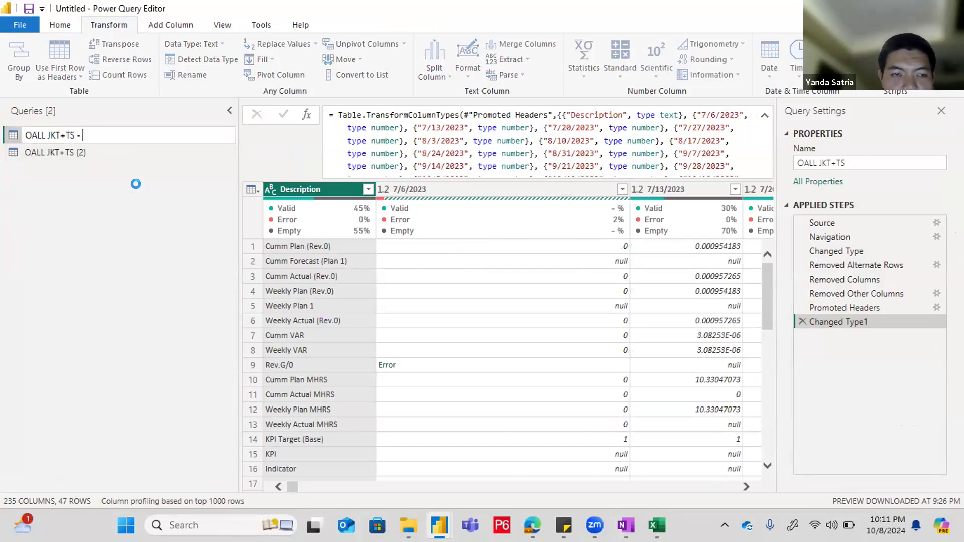
pyautogui.write('- Ori')
# Step: Rename the duplicate query OALL JKT+TS (2) as OALL JKT+TS - Revised
pyautogui.click(81, 152)
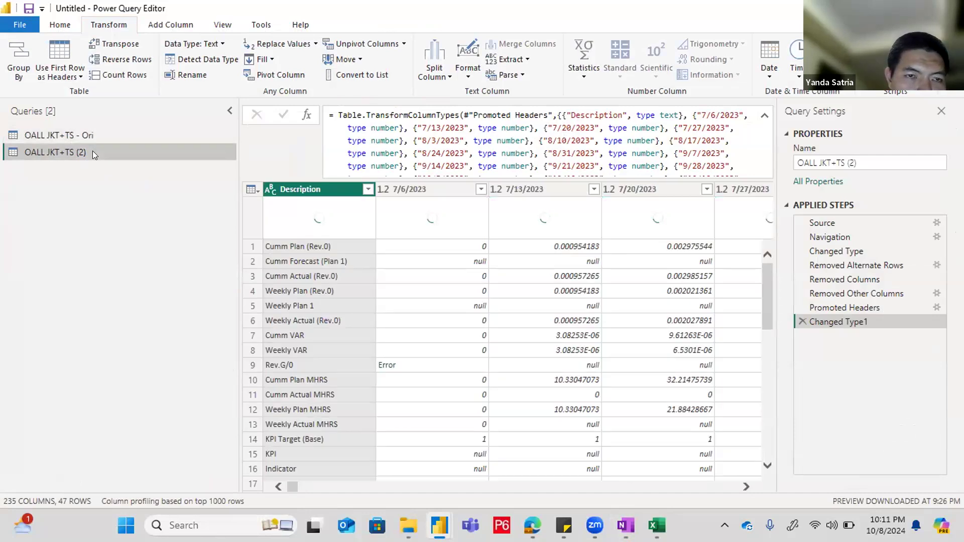
pyautogui.rightClick(92, 152)
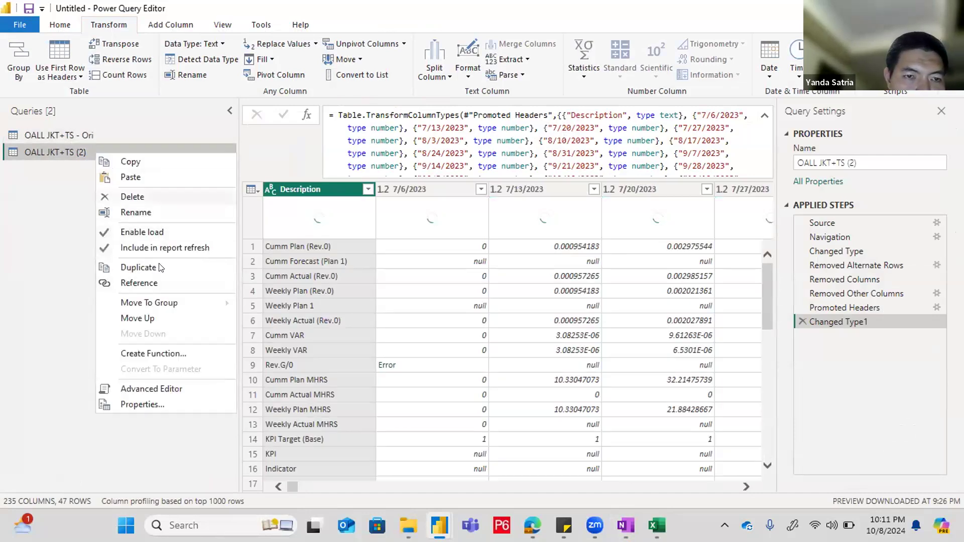
pyautogui.click(135, 212)
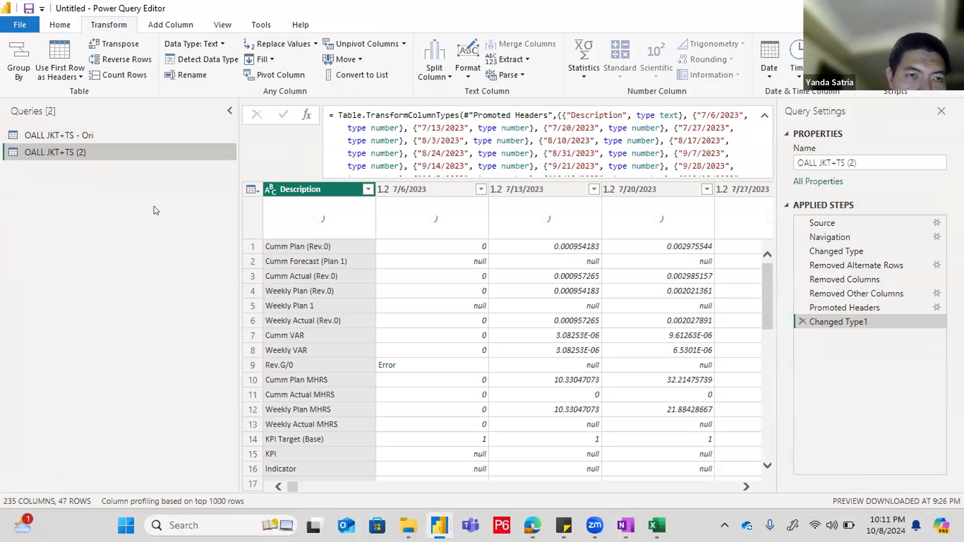
pyautogui.press('End')
pyautogui.press('BackSpace')
pyautogui.press('BackSpace')
pyautogui.press('BackSpace')
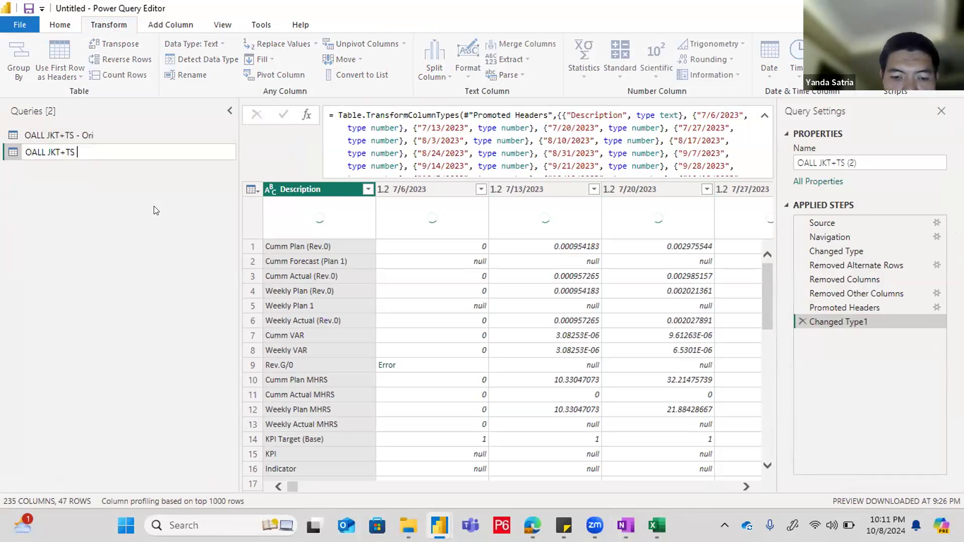
pyautogui.write('- Revised')
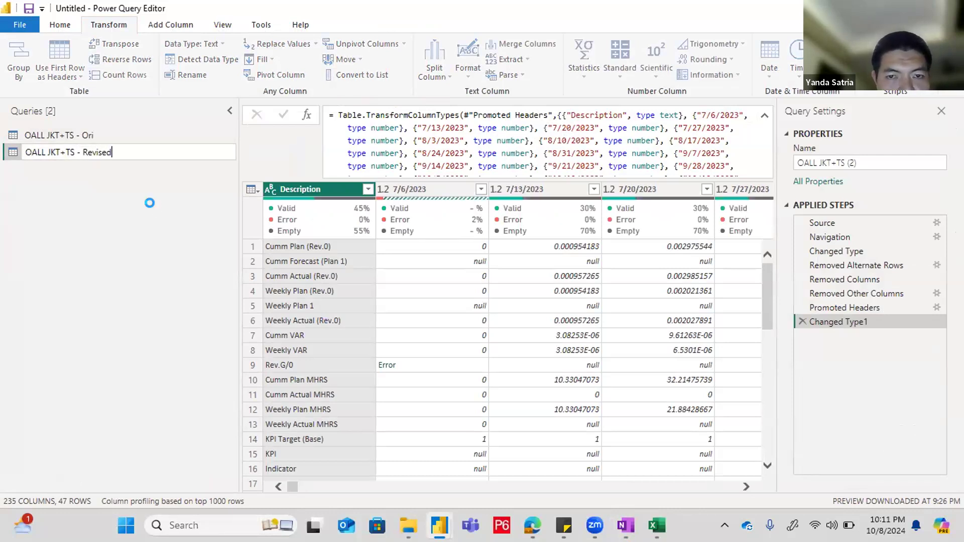
pyautogui.press('Return')
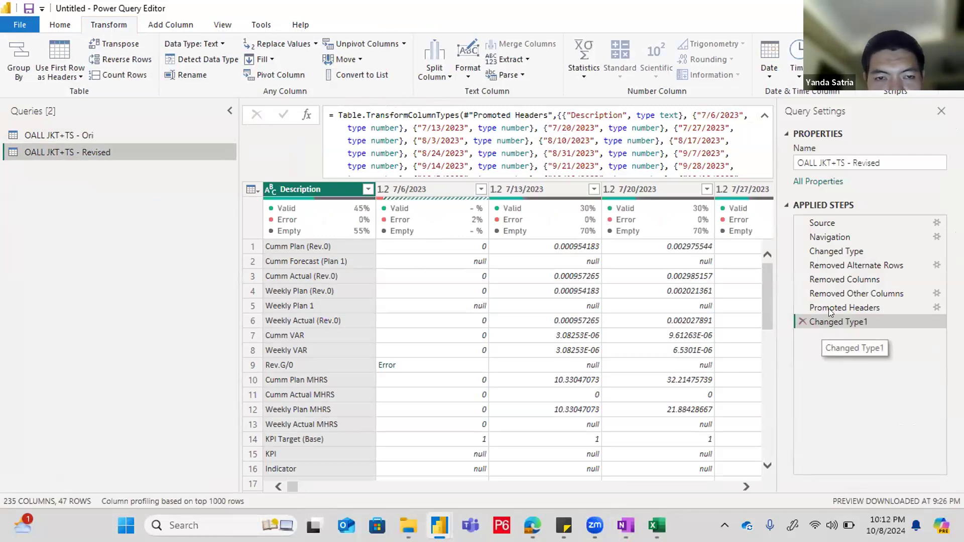
# Step: Delete the Changed Type1 and Promoted Headers steps from the revised query and transpose its table
pyautogui.click(796, 321)
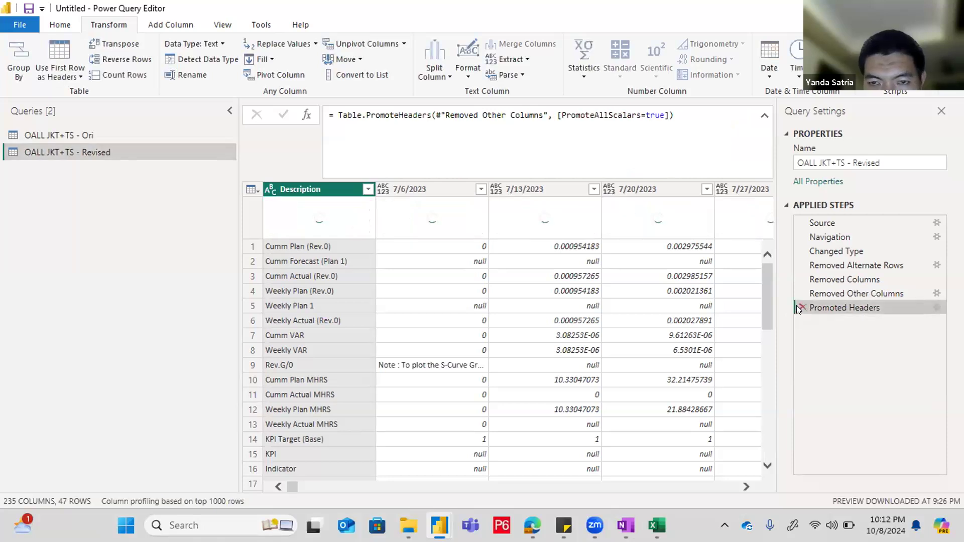
pyautogui.click(797, 307)
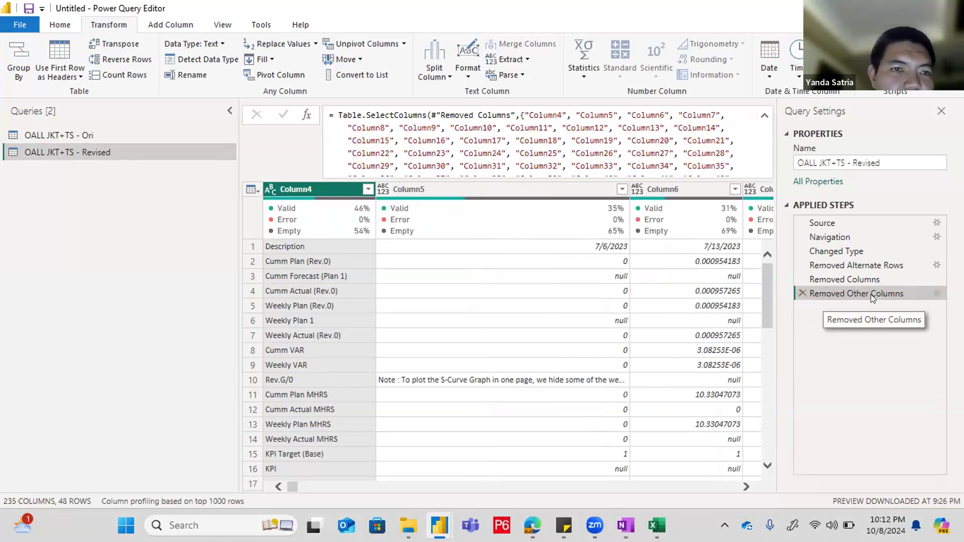
pyautogui.click(126, 45)
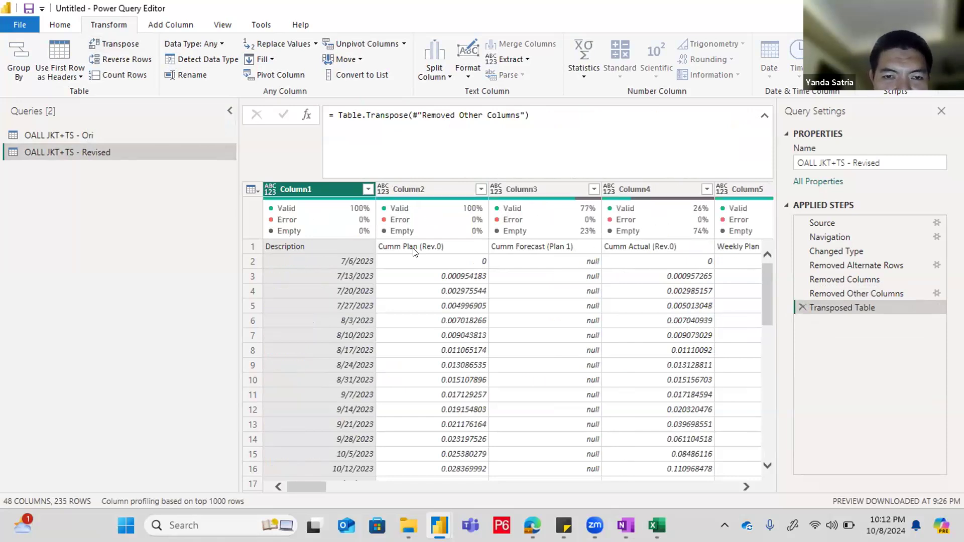
# Step: Examine the first-row labels of the transposed table from Description across to Weekly Plan (Rev.0)
pyautogui.click(311, 248)
pyautogui.click(441, 246)
pyautogui.click(334, 246)
pyautogui.click(431, 246)
pyautogui.click(553, 247)
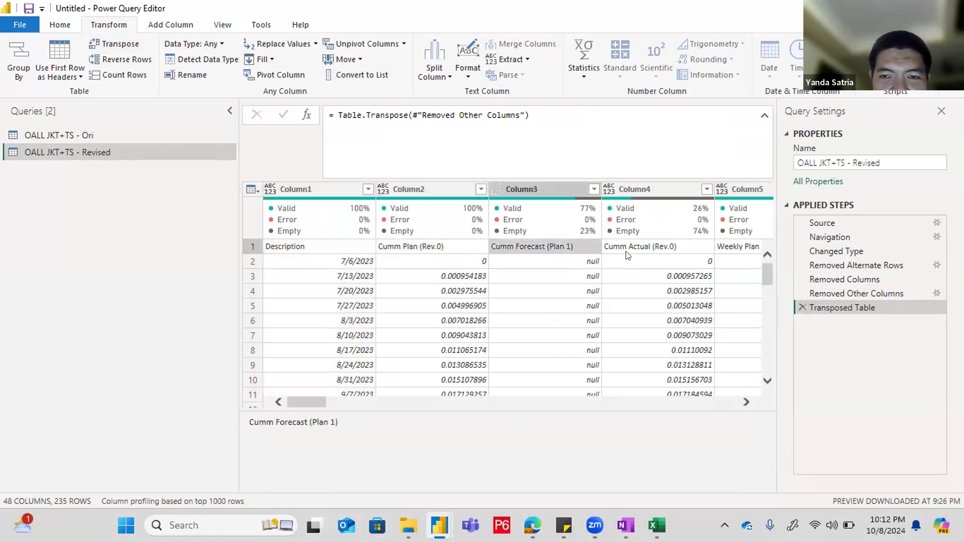
pyautogui.click(666, 250)
pyautogui.click(746, 402)
pyautogui.click(746, 402)
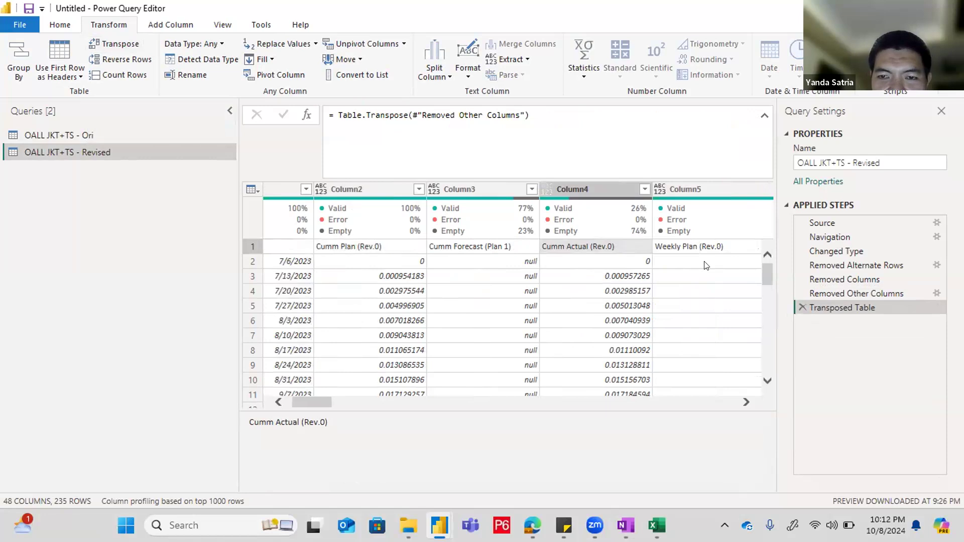
pyautogui.click(702, 247)
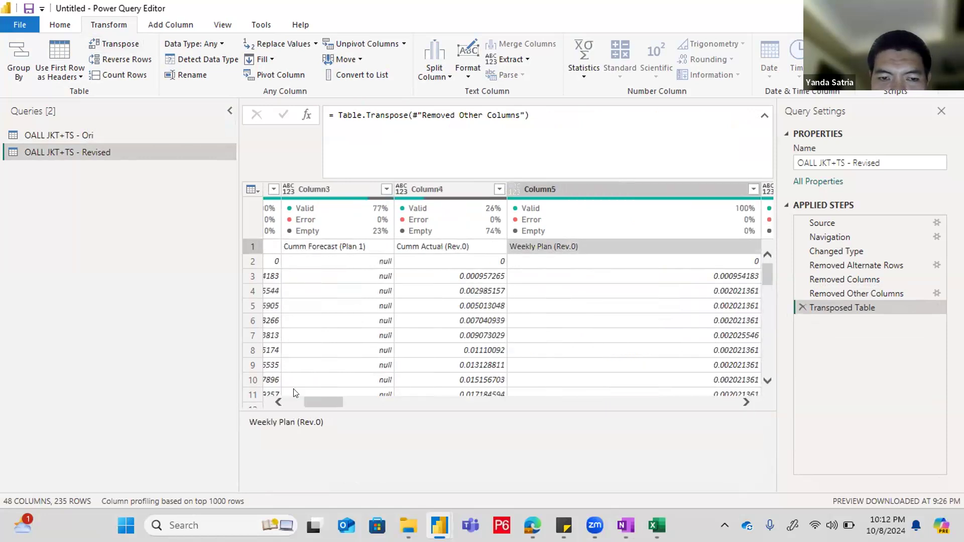
pyautogui.moveTo(321, 401); pyautogui.dragTo(267, 405)
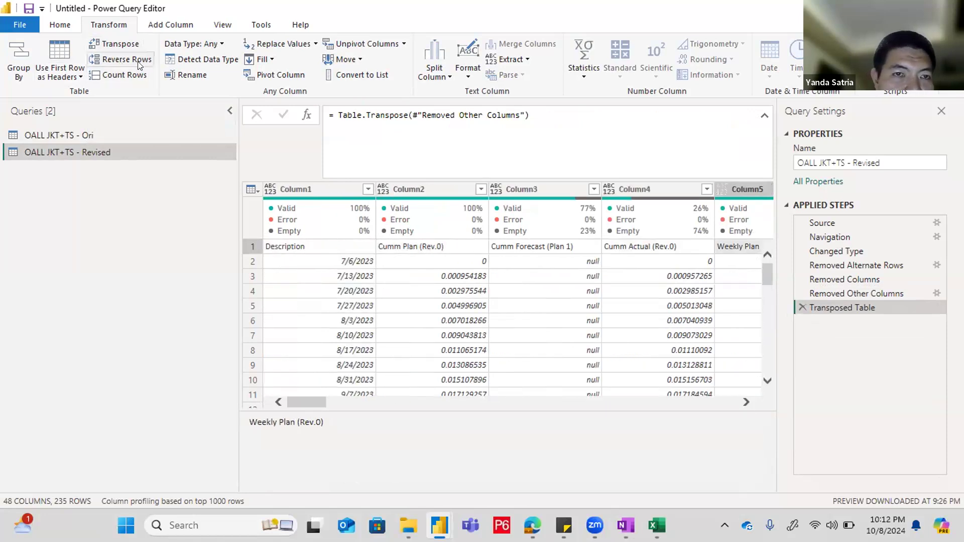
# Step: Promote the transposed table's first row to column headers and look over the resulting columns
pyautogui.click(81, 77)
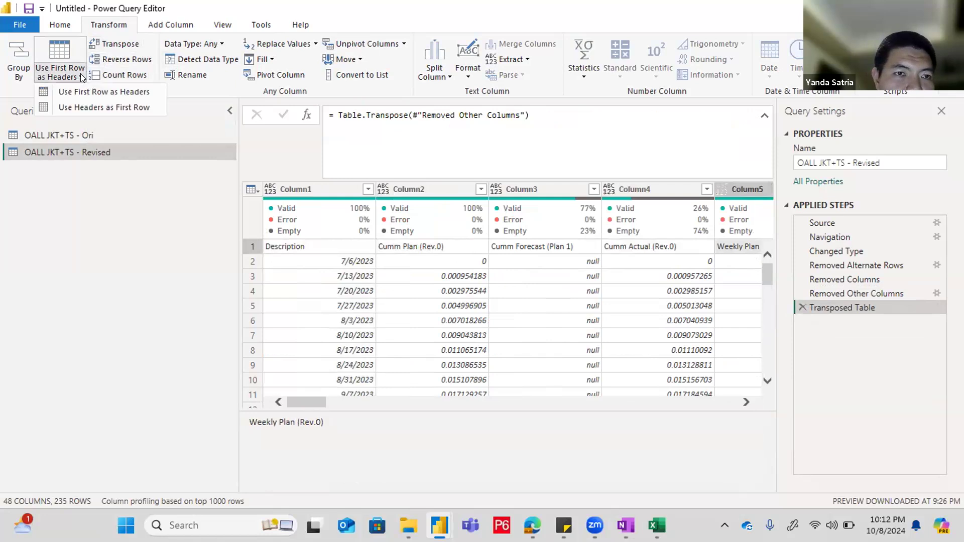
pyautogui.click(107, 94)
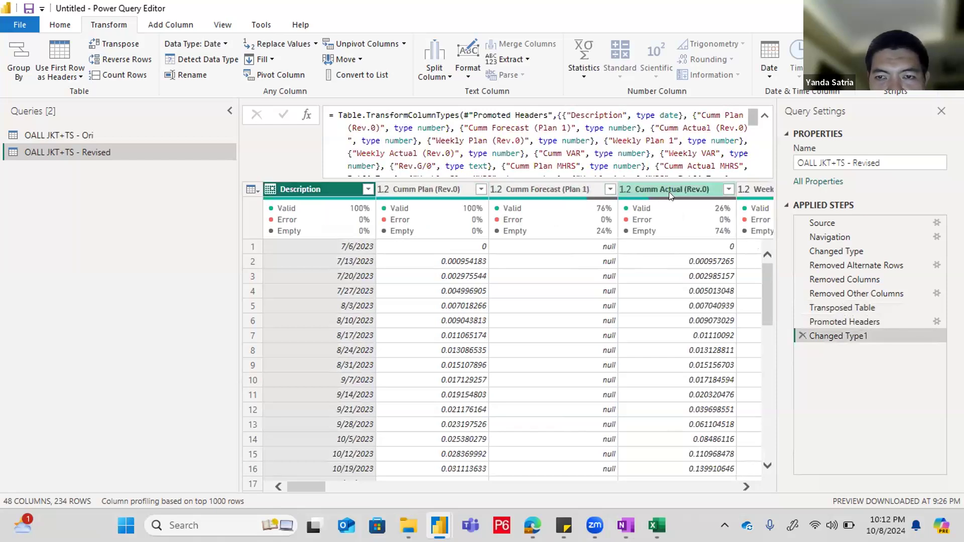
pyautogui.click(746, 487)
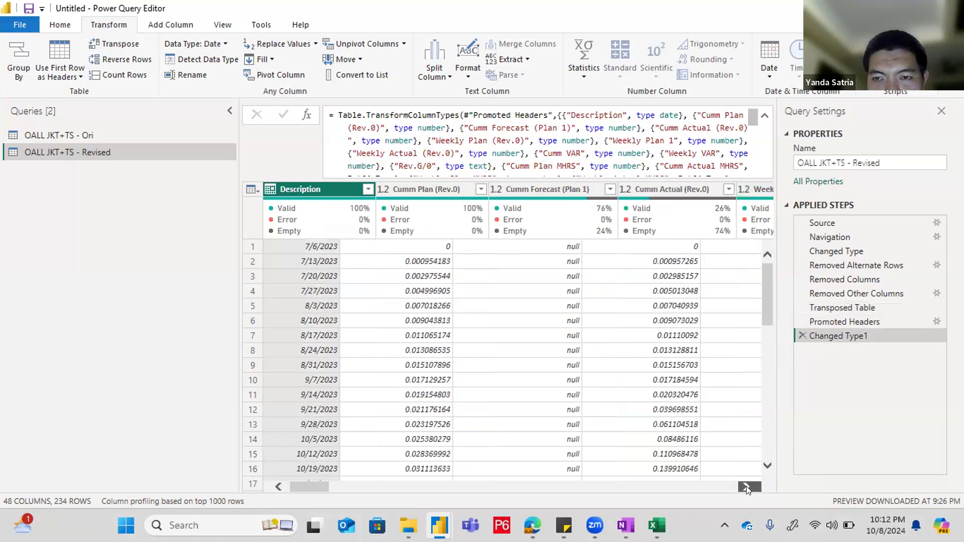
pyautogui.click(747, 487)
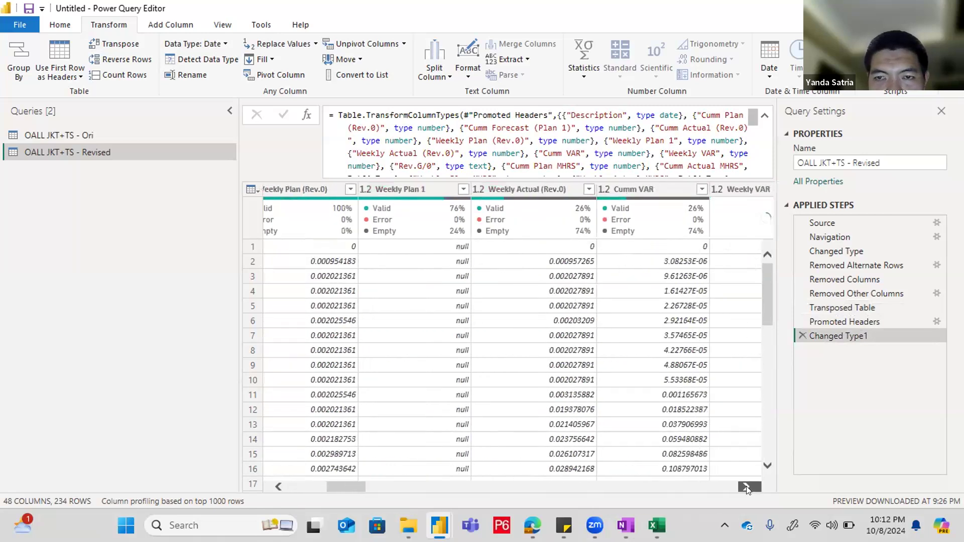
pyautogui.moveTo(363, 485); pyautogui.dragTo(299, 490)
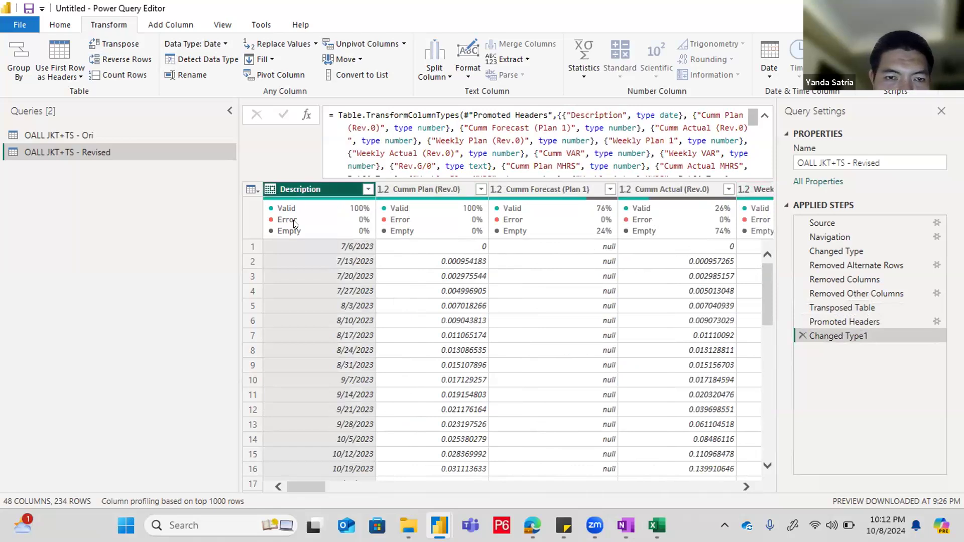
# Step: Review the data types of the Description and Cumm Plan (Rev.0) columns
pyautogui.click(271, 189)
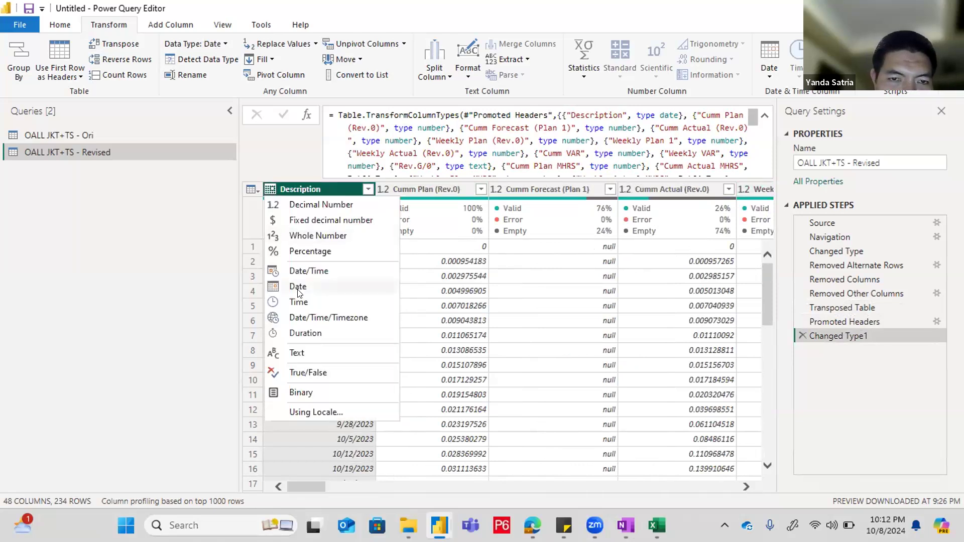
pyautogui.click(386, 189)
pyautogui.click(385, 189)
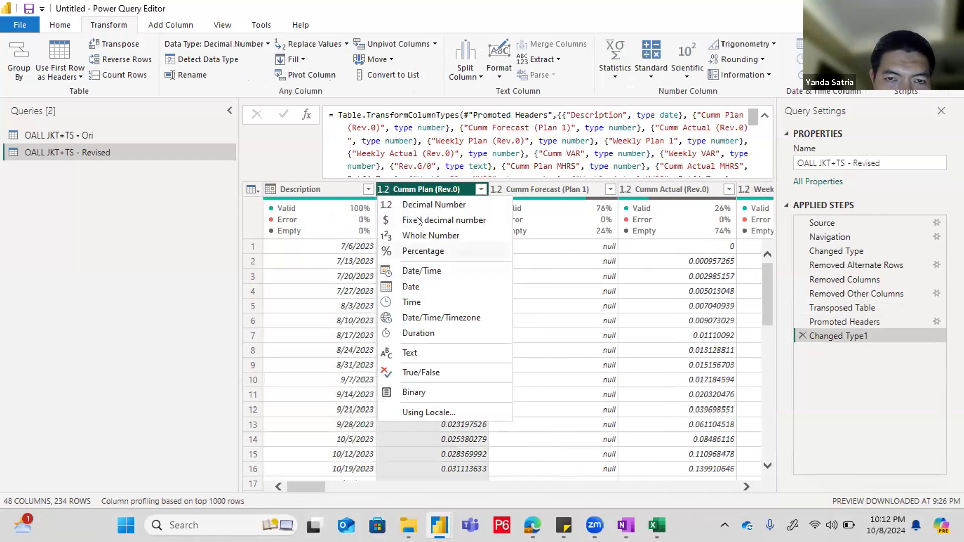
# Step: Change the Rev.G/0 column's data type to Decimal Number, replacing its current conversion
pyautogui.click(746, 487)
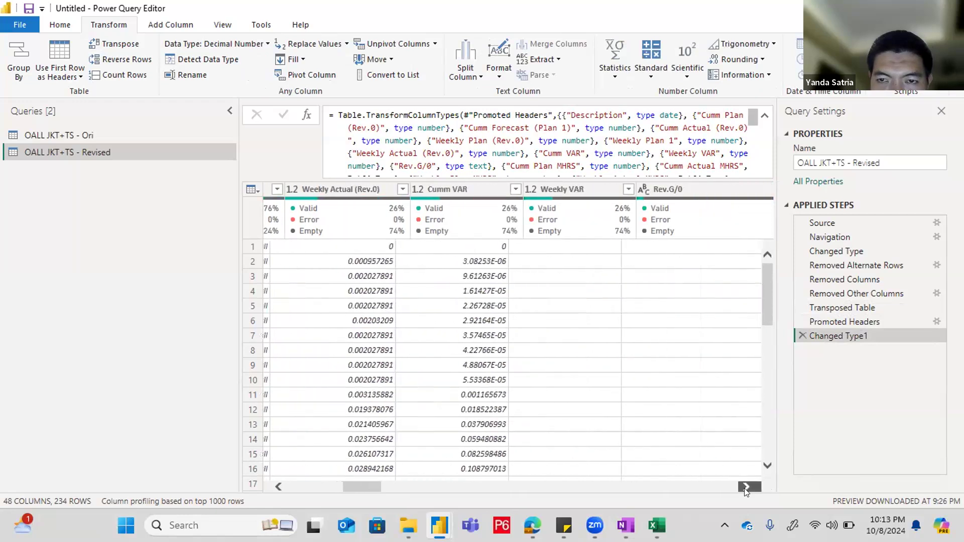
pyautogui.click(485, 187)
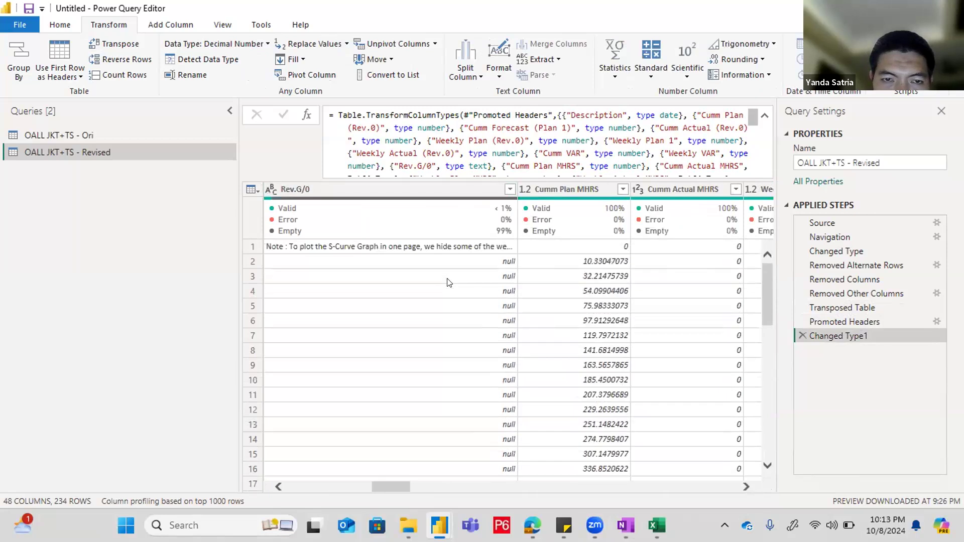
pyautogui.click(341, 249)
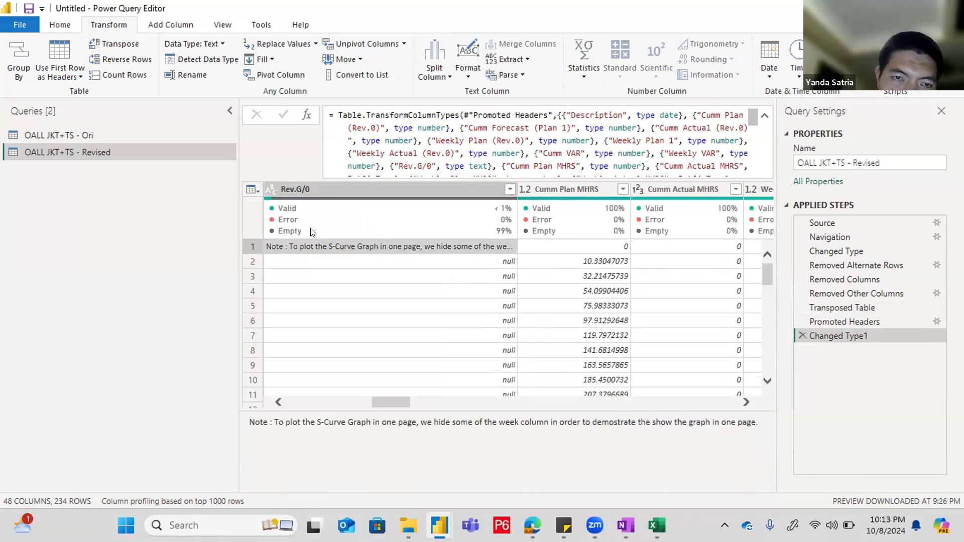
pyautogui.click(266, 188)
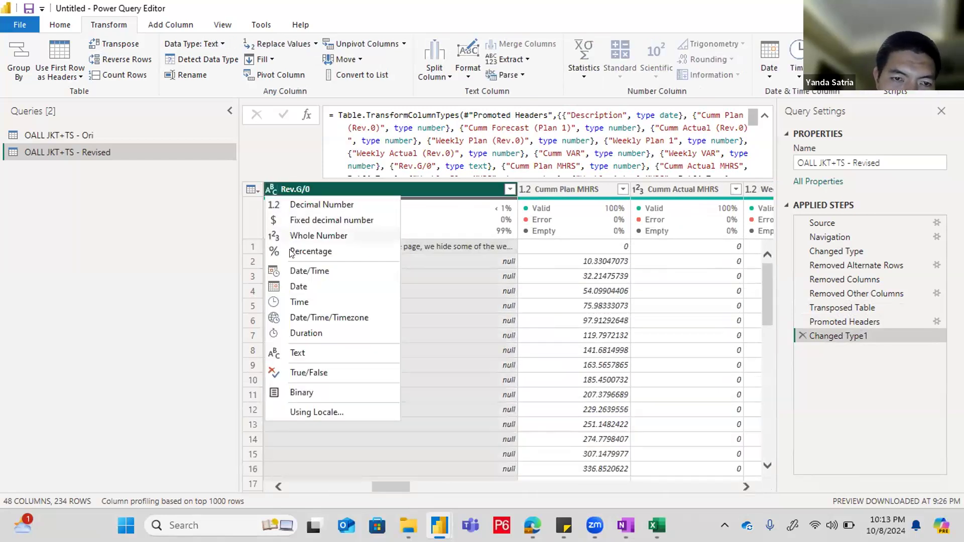
pyautogui.click(317, 209)
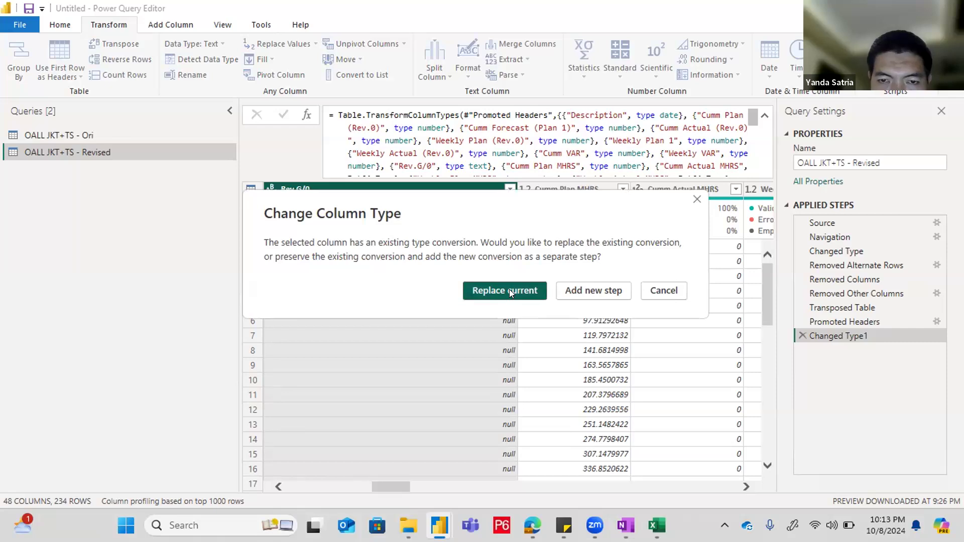
pyautogui.click(509, 289)
# Step: Review the MHRS columns from Cumm Plan MHRS onward and check the data type of Weekly Plan MHRS
pyautogui.click(569, 188)
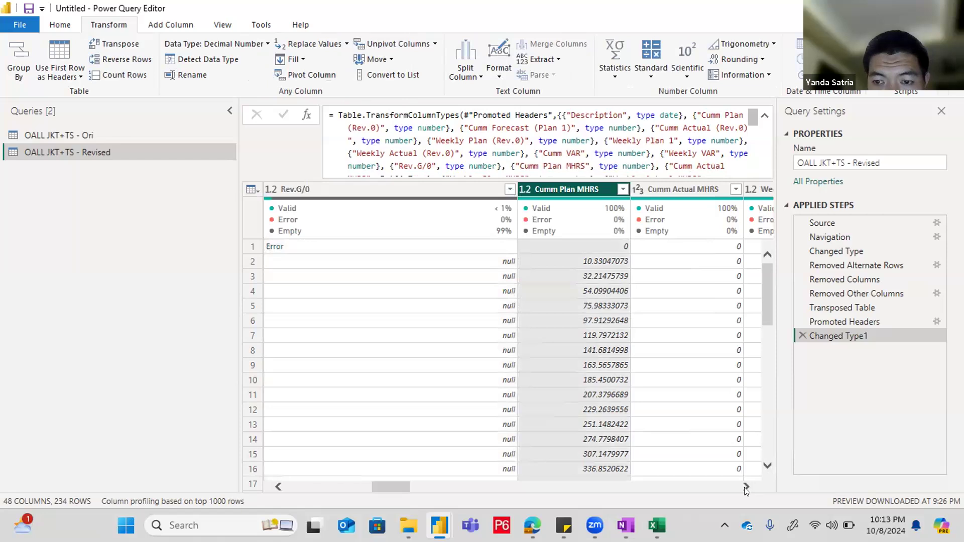
pyautogui.click(746, 487)
pyautogui.click(746, 487)
pyautogui.click(746, 487)
pyautogui.click(746, 488)
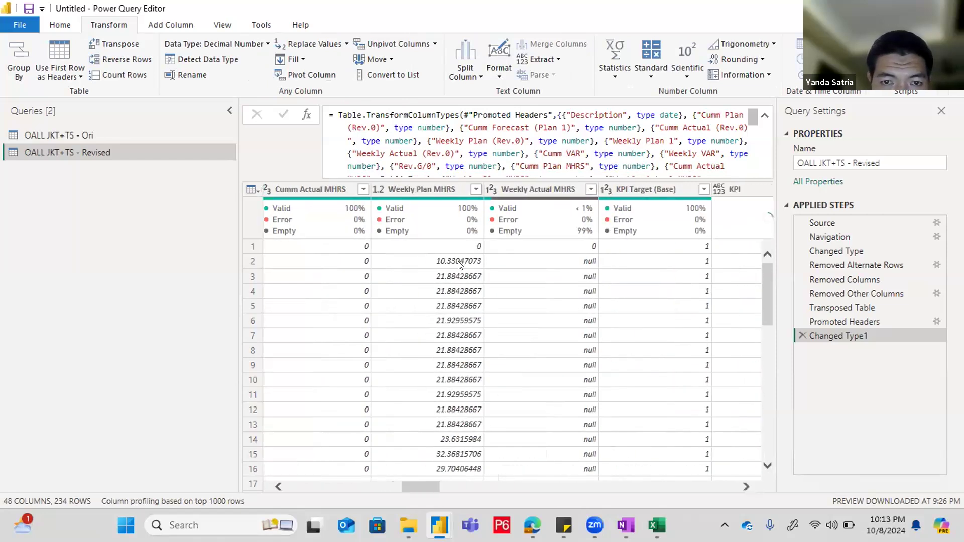
pyautogui.click(460, 265)
pyautogui.click(376, 190)
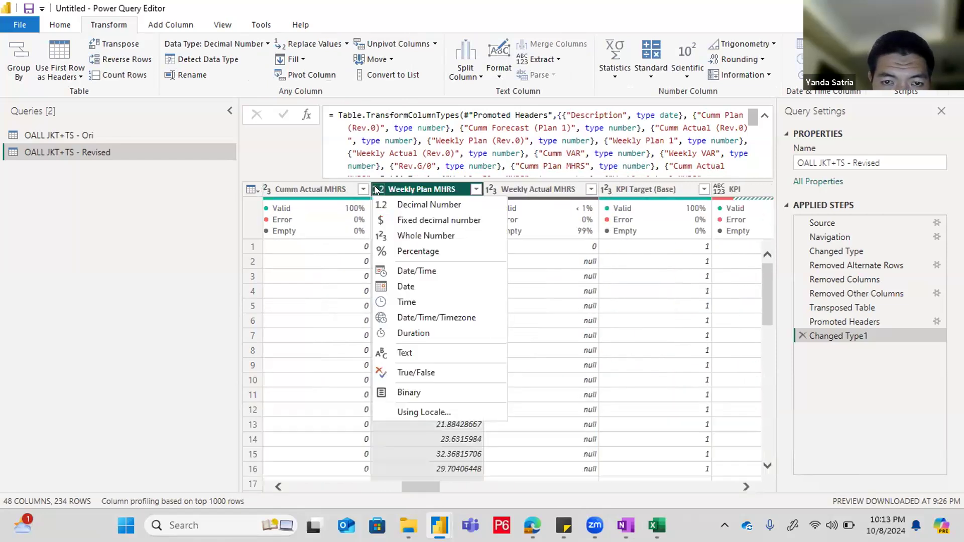
# Step: Change the Weekly Actual MHRS column's data type to Decimal Number, replacing its current conversion
pyautogui.click(536, 266)
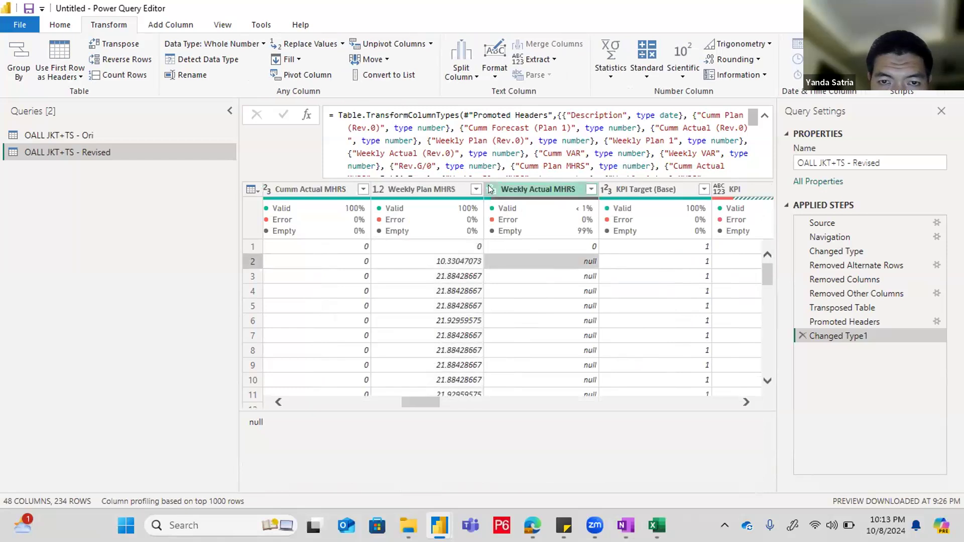
pyautogui.click(490, 189)
pyautogui.click(686, 395)
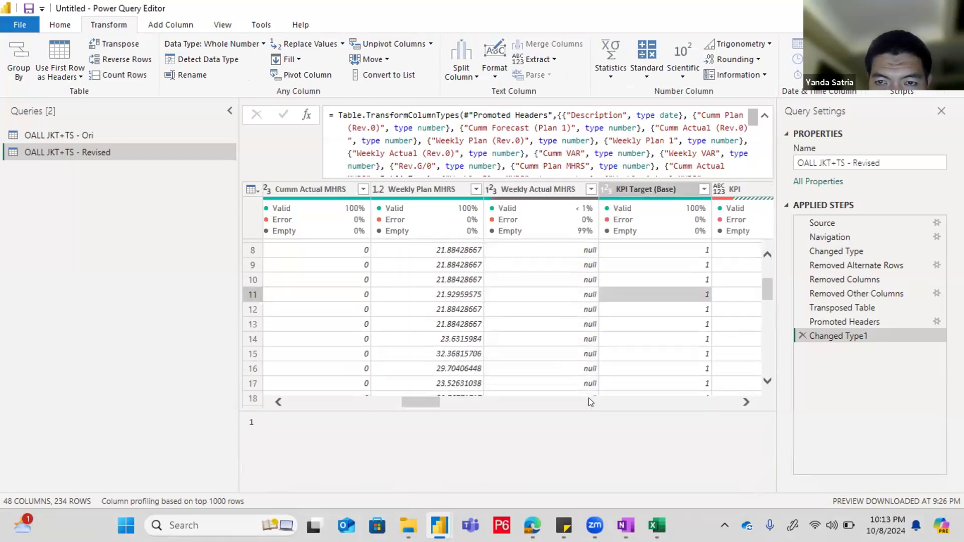
pyautogui.click(547, 258)
pyautogui.click(491, 189)
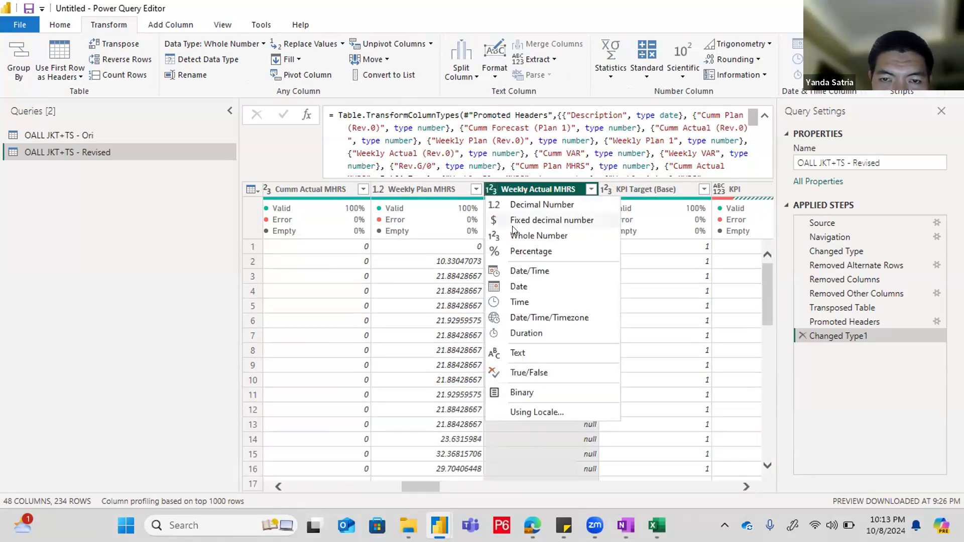
pyautogui.click(522, 206)
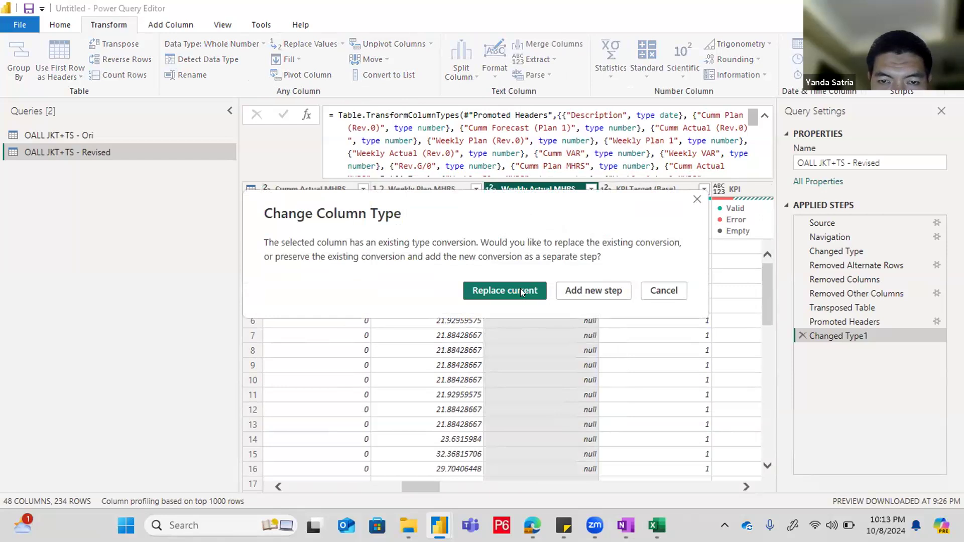
pyautogui.click(520, 290)
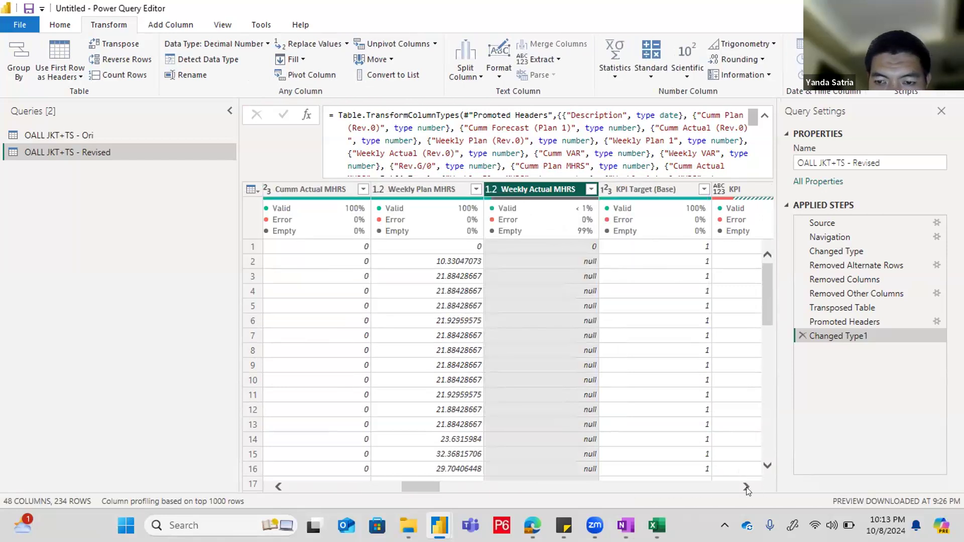
# Step: Inspect the KPI column's error rows, opening the details of the error in row 178 and deleting the added KPI step
pyautogui.click(746, 487)
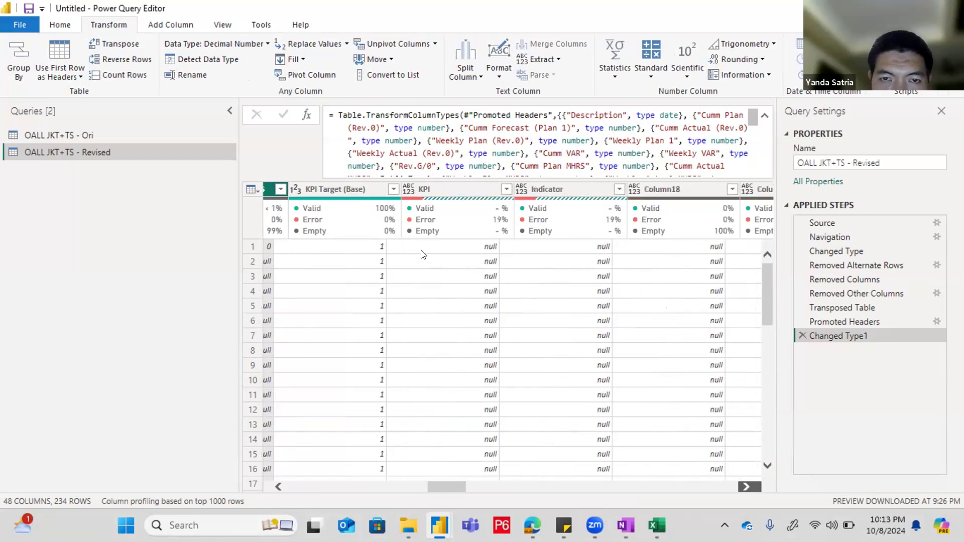
pyautogui.click(407, 221)
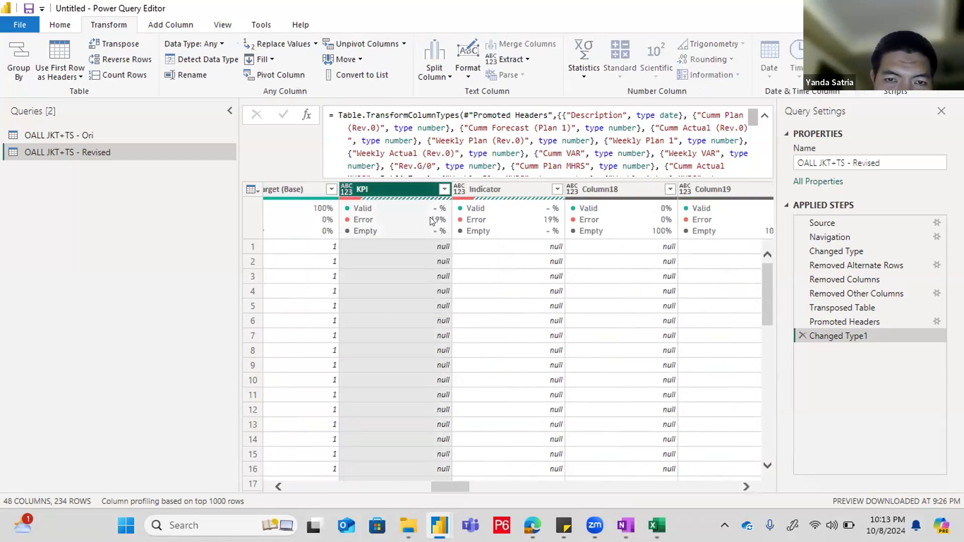
pyautogui.moveTo(442, 221)
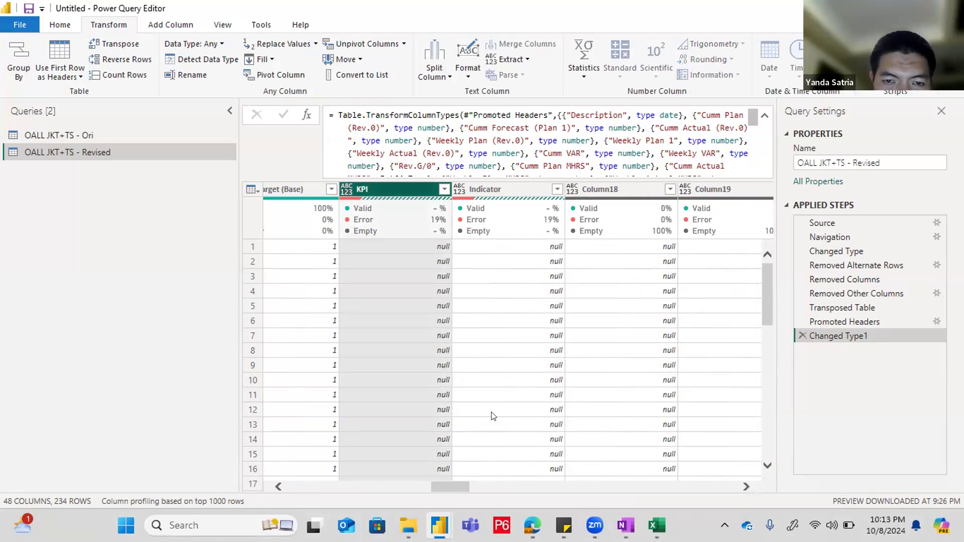
pyautogui.scroll(-8, 492, 416)
pyautogui.scroll(-19, 492, 416)
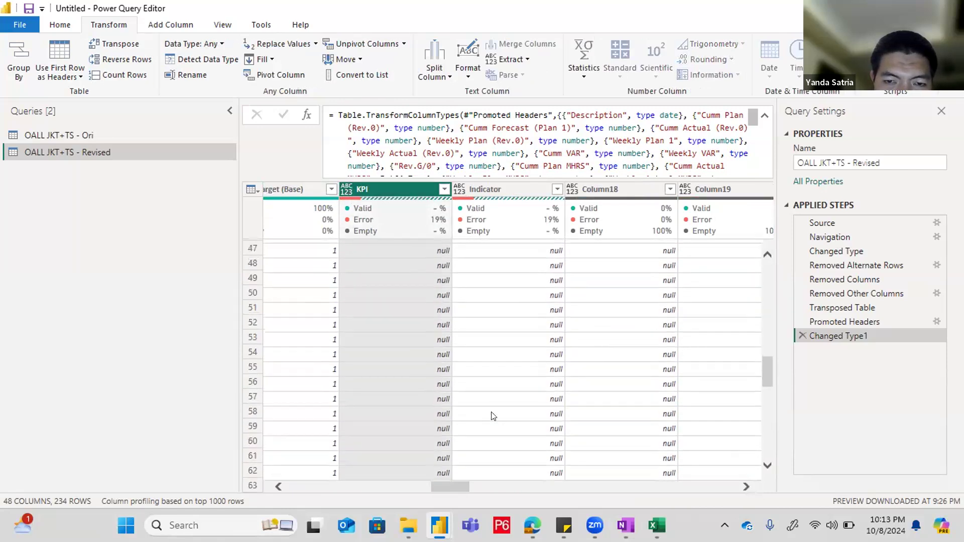
pyautogui.scroll(-18, 492, 415)
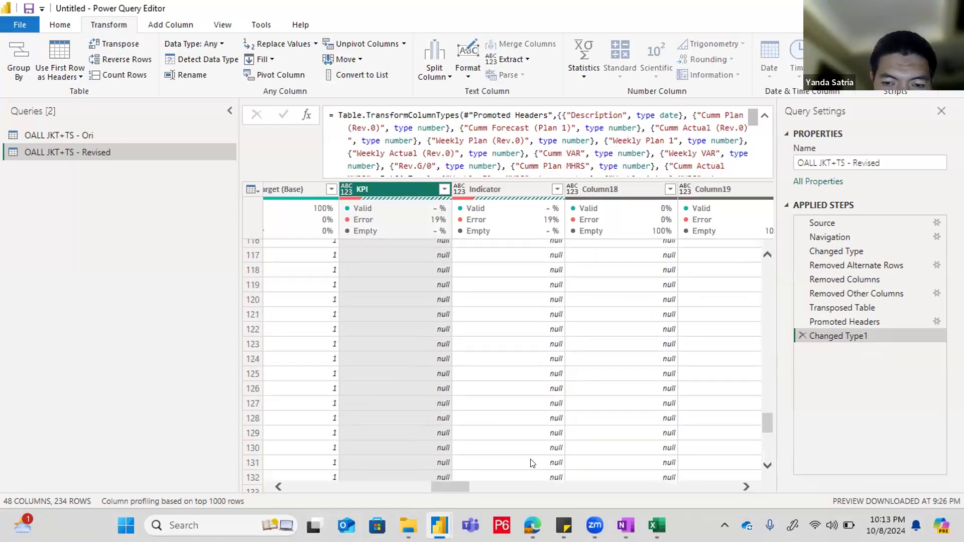
pyautogui.scroll(-2, 398, 426)
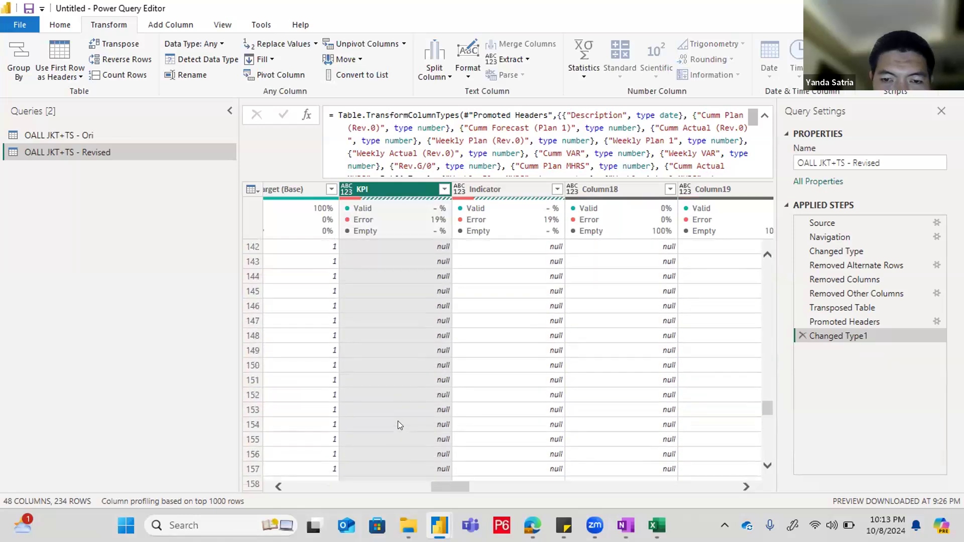
pyautogui.scroll(-1, 434, 327)
pyautogui.scroll(-10, 434, 327)
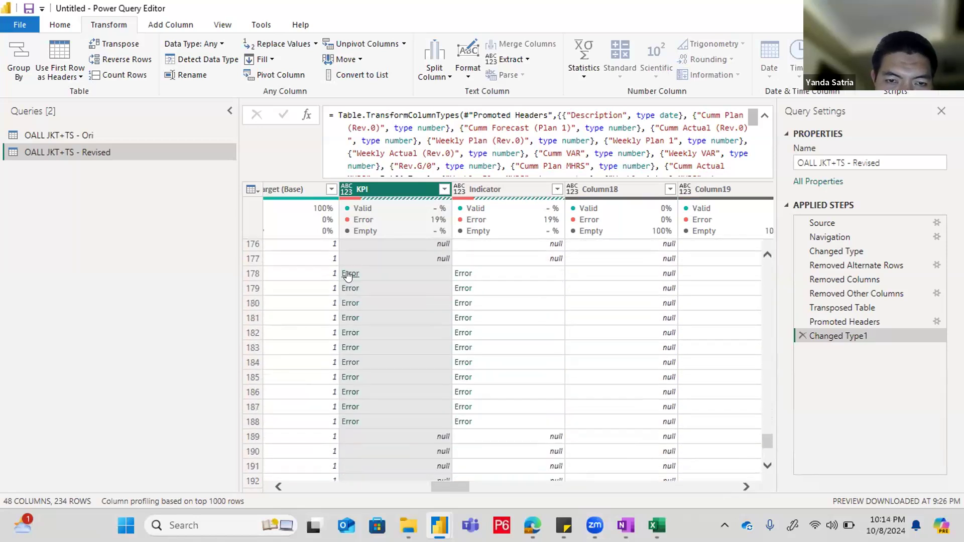
pyautogui.click(347, 274)
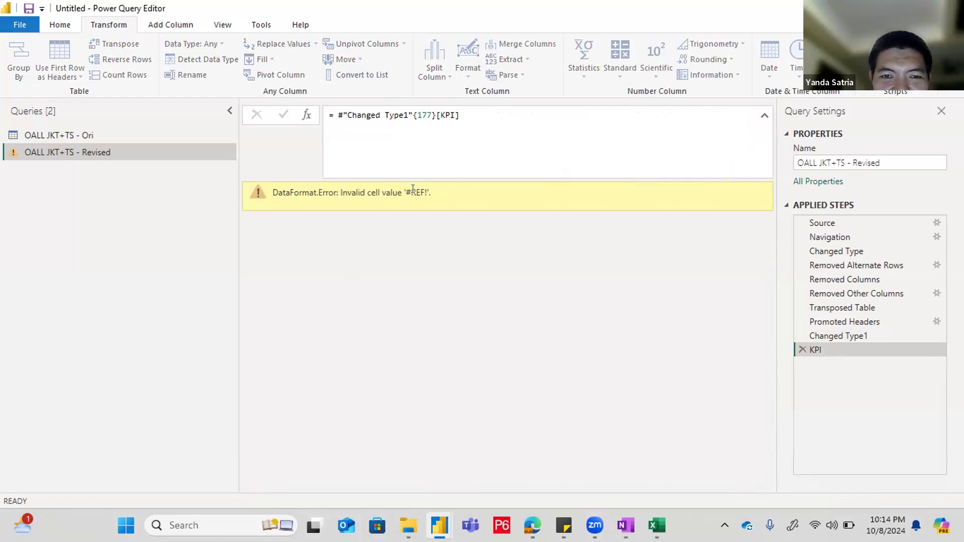
pyautogui.click(801, 350)
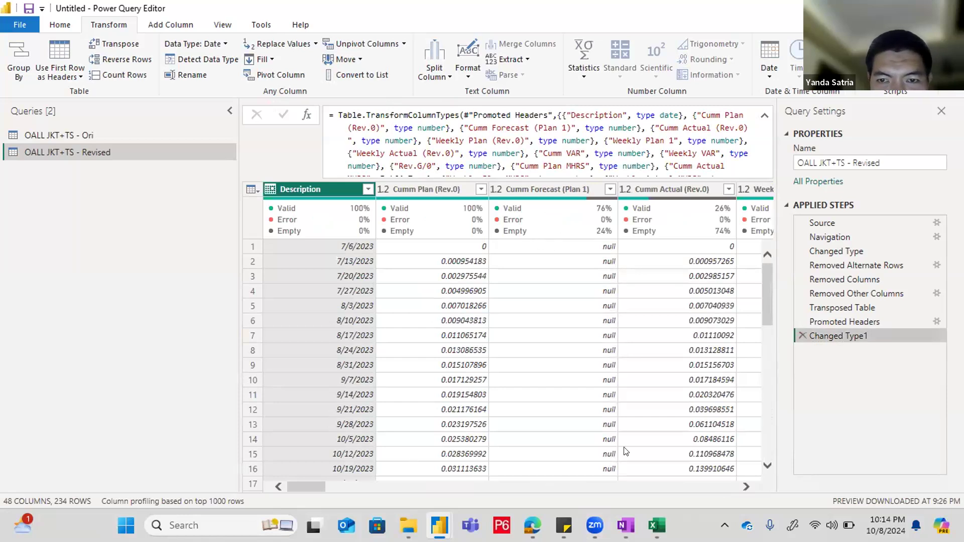
# Step: Replace the value Error with null in the Indicator column and check the column's rows
pyautogui.click(742, 488)
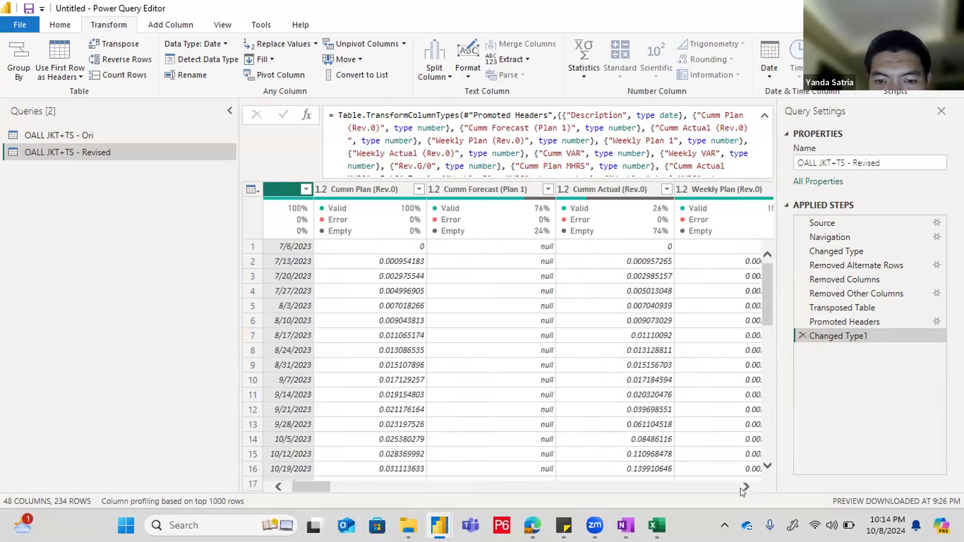
pyautogui.click(745, 486)
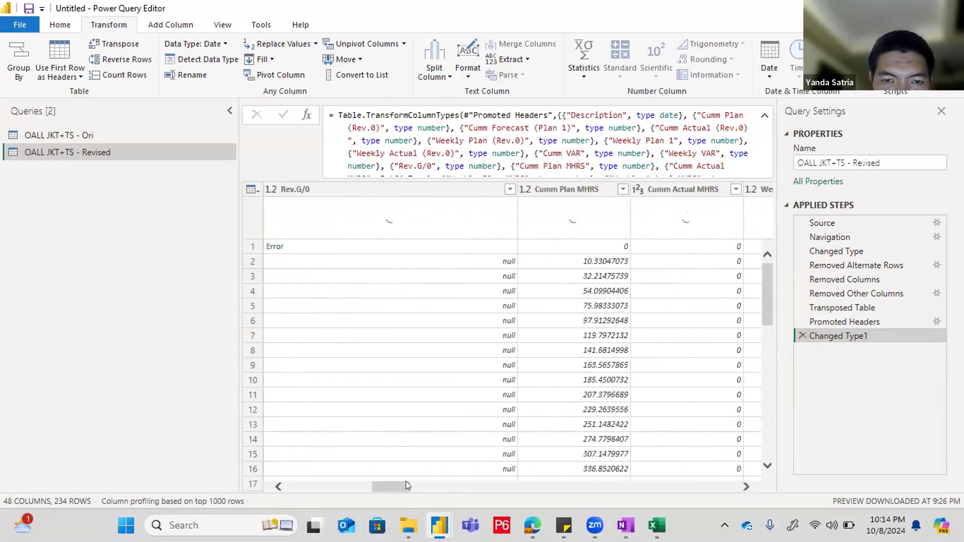
pyautogui.moveTo(391, 485); pyautogui.dragTo(465, 501)
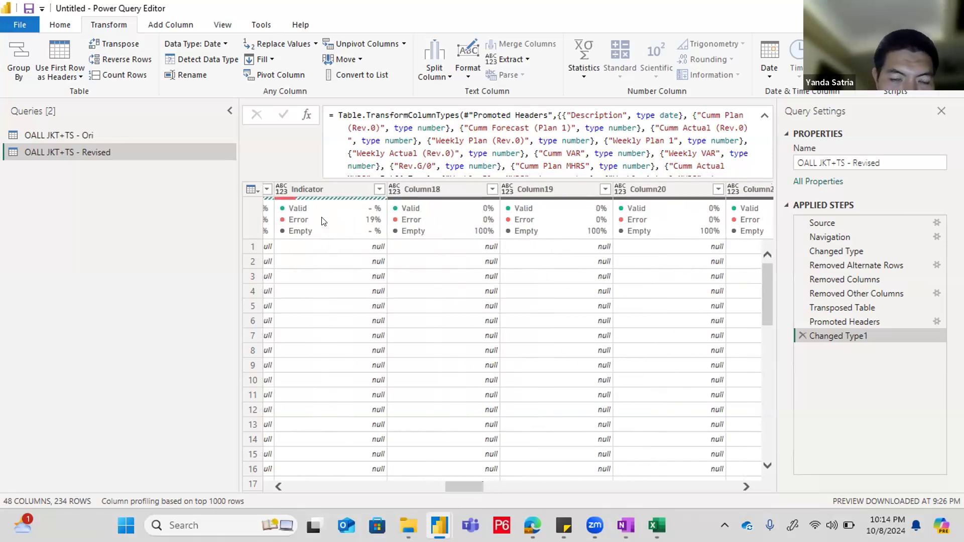
pyautogui.click(278, 486)
pyautogui.click(278, 486)
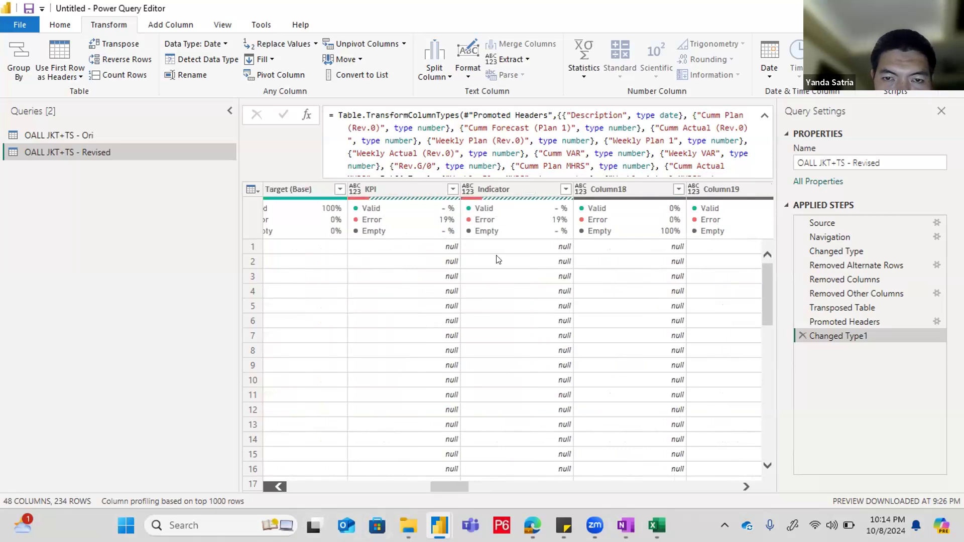
pyautogui.click(507, 254)
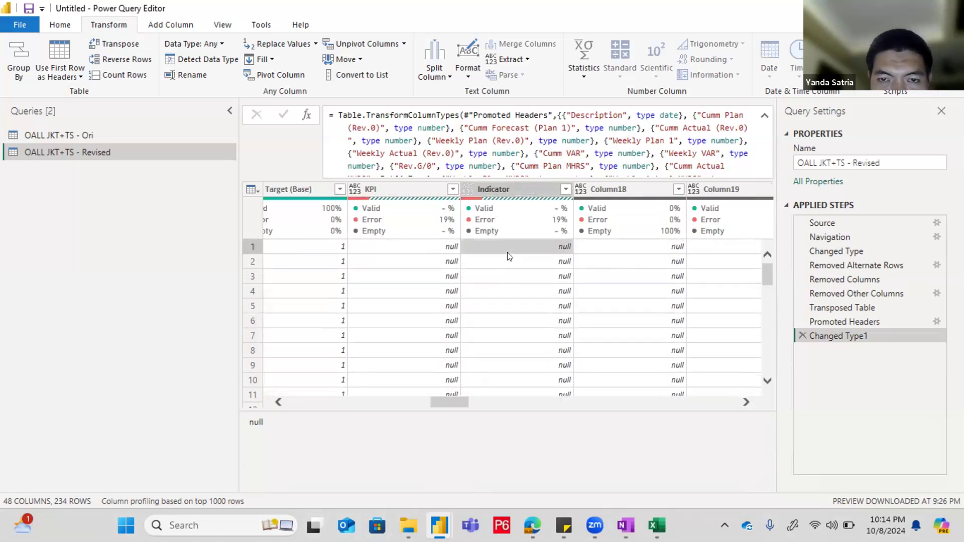
pyautogui.click(502, 185)
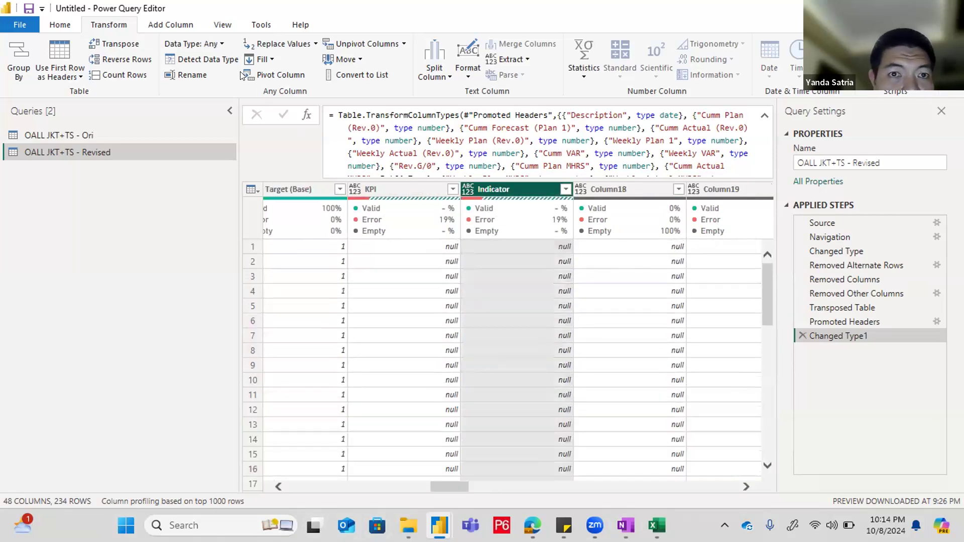
pyautogui.click(281, 44)
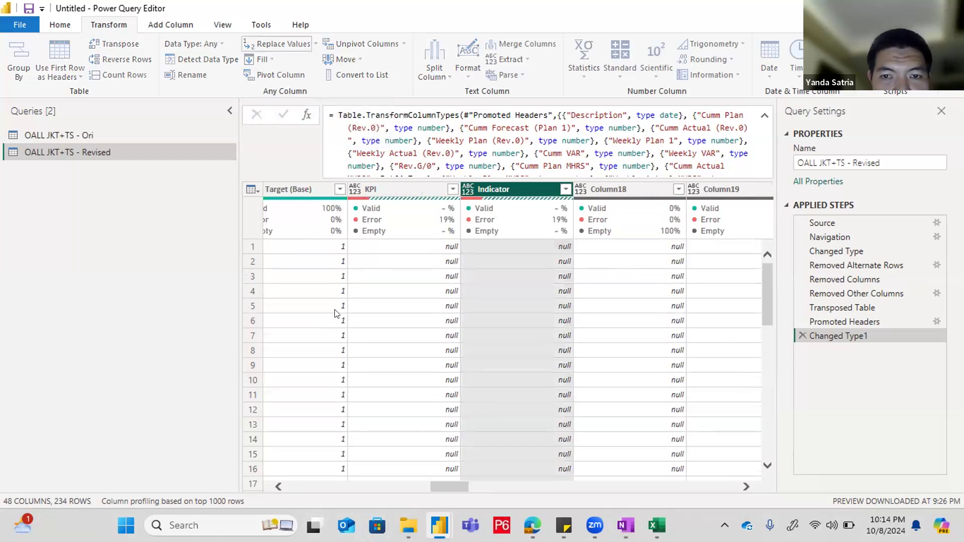
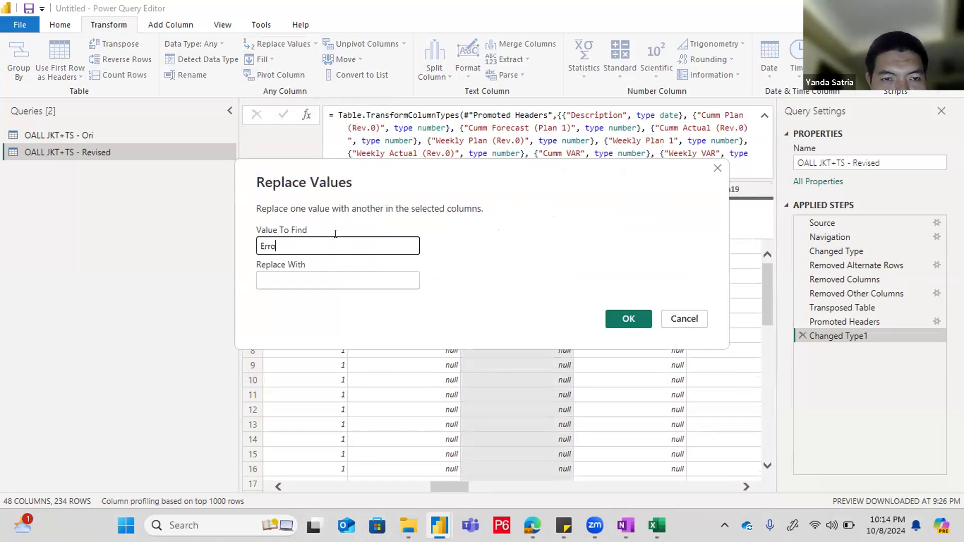
pyautogui.write('r')
pyautogui.click(322, 277)
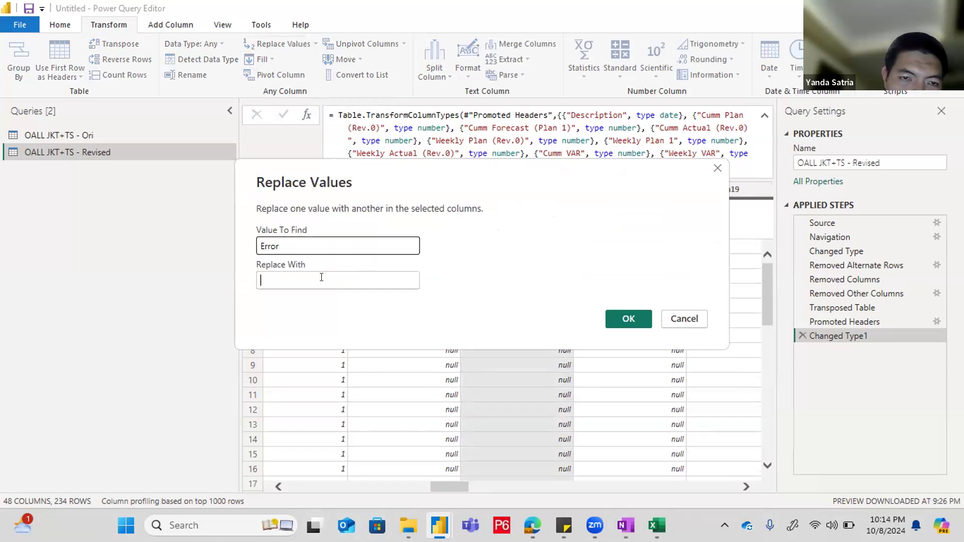
pyautogui.write('null')
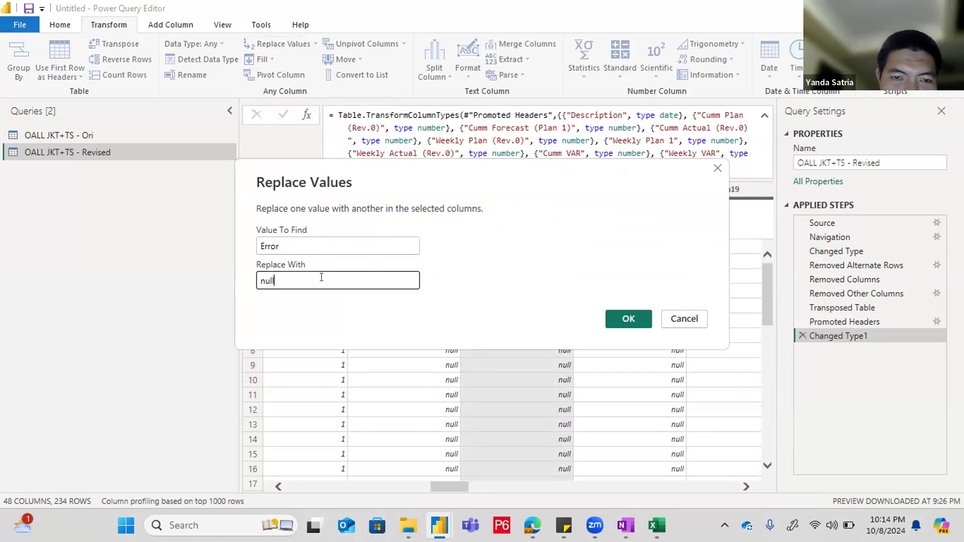
pyautogui.moveTo(589, 176); pyautogui.dragTo(446, 294)
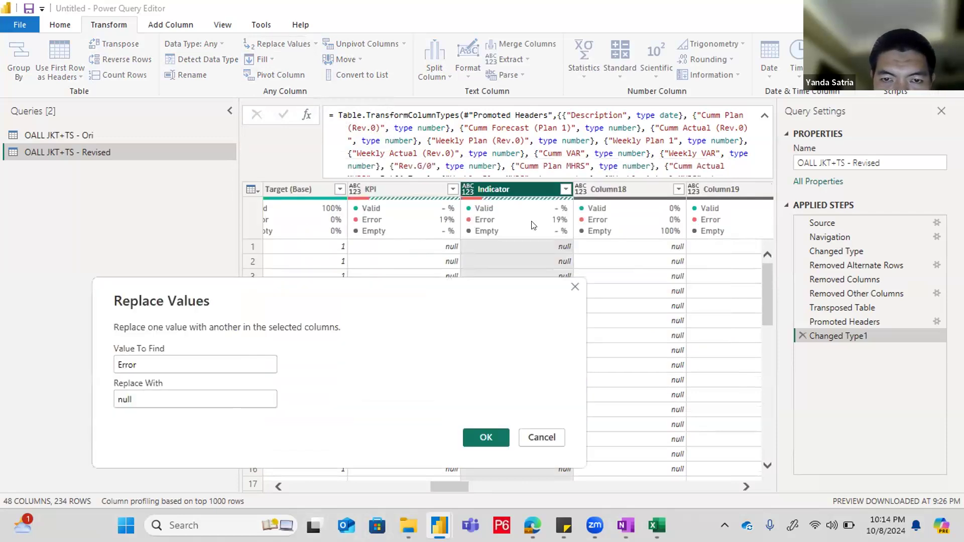
pyautogui.click(486, 438)
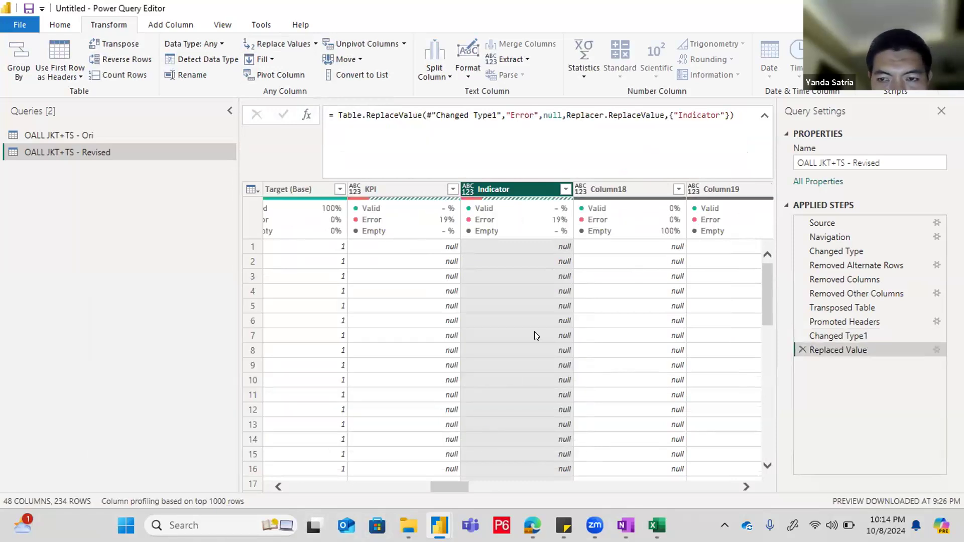
pyautogui.scroll(-12, 745, 319)
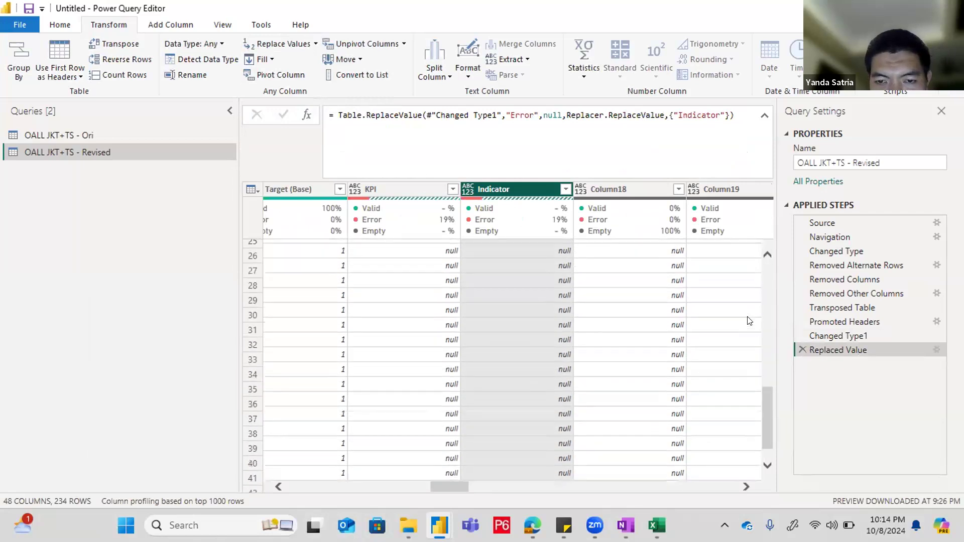
# Step: Inspect the Indicator column's error in row 178 and delete the Replaced Value step
pyautogui.scroll(-20, 749, 320)
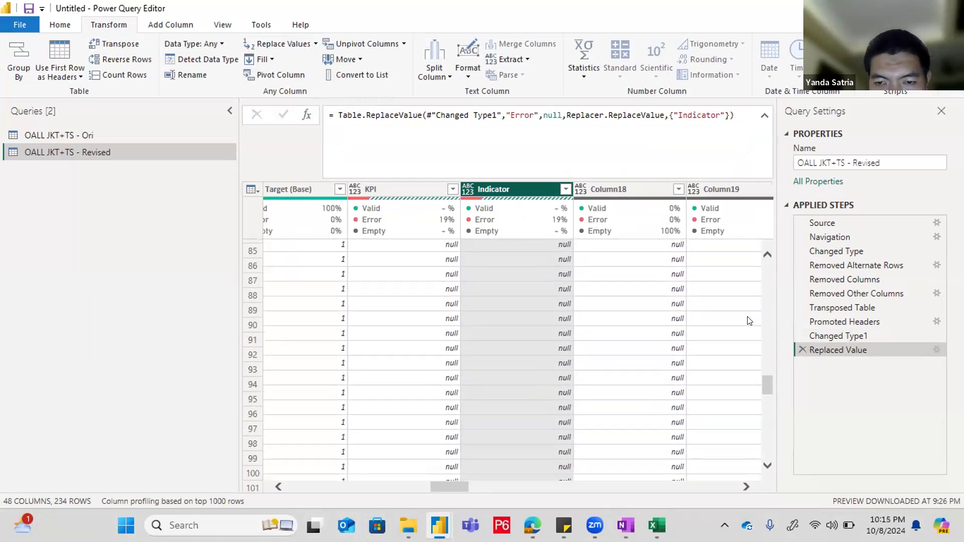
pyautogui.scroll(-20, 749, 320)
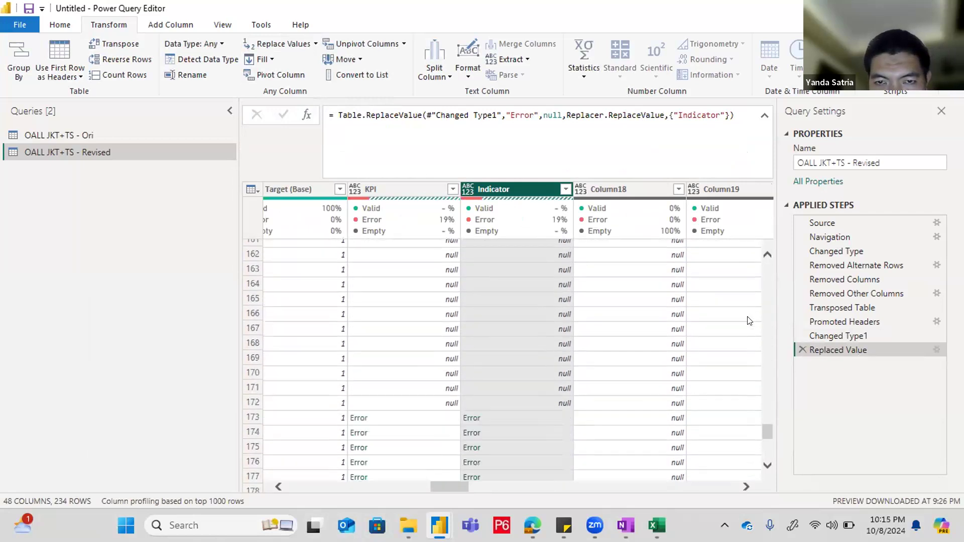
pyautogui.scroll(4, 750, 320)
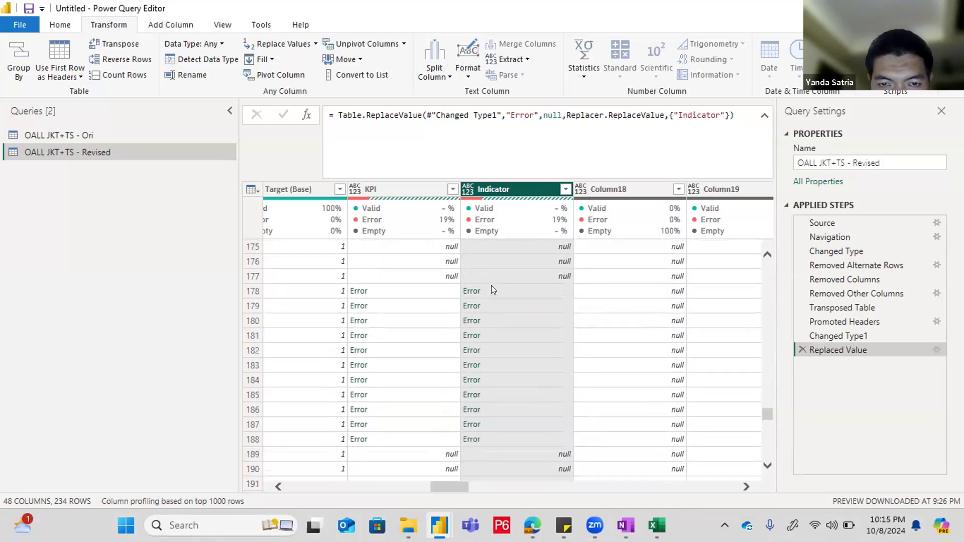
pyautogui.click(521, 291)
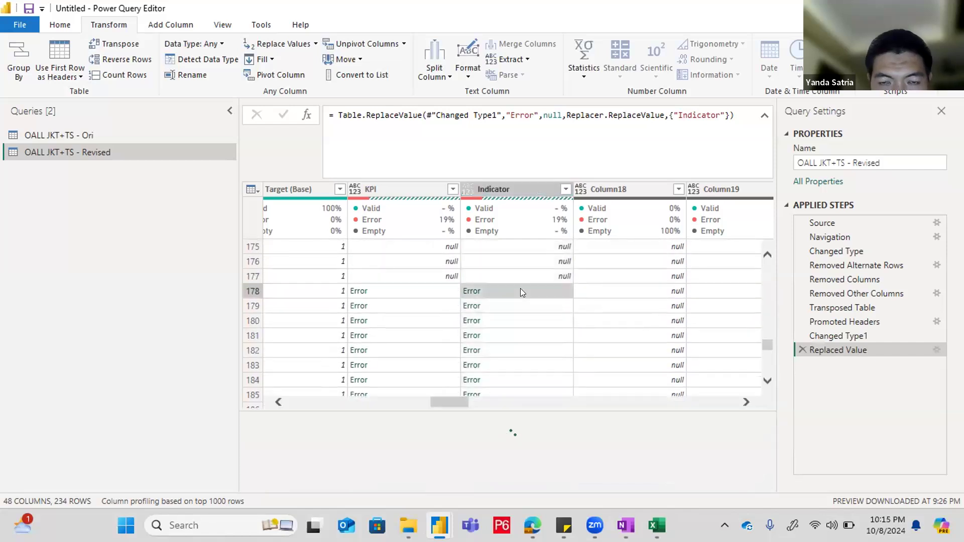
pyautogui.click(802, 348)
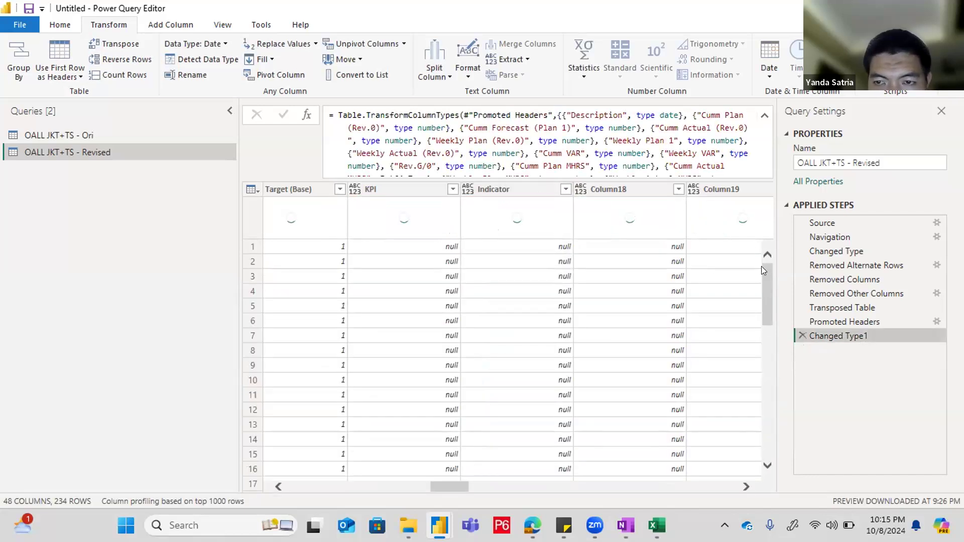
# Step: Locate the error rows in the Indicator column and open the details of the error in row 178
pyautogui.moveTo(768, 289); pyautogui.dragTo(772, 407)
pyautogui.click(769, 429)
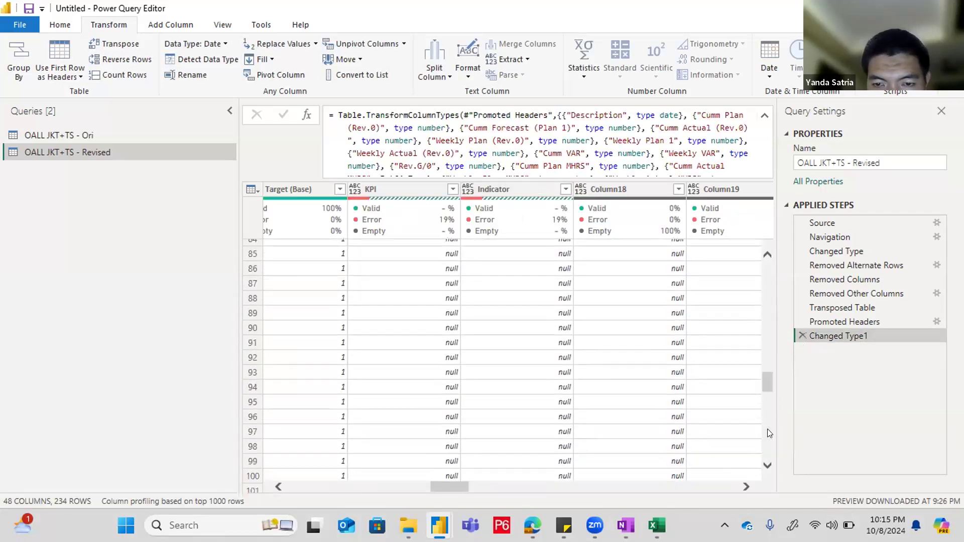
pyautogui.scroll(-20, 767, 428)
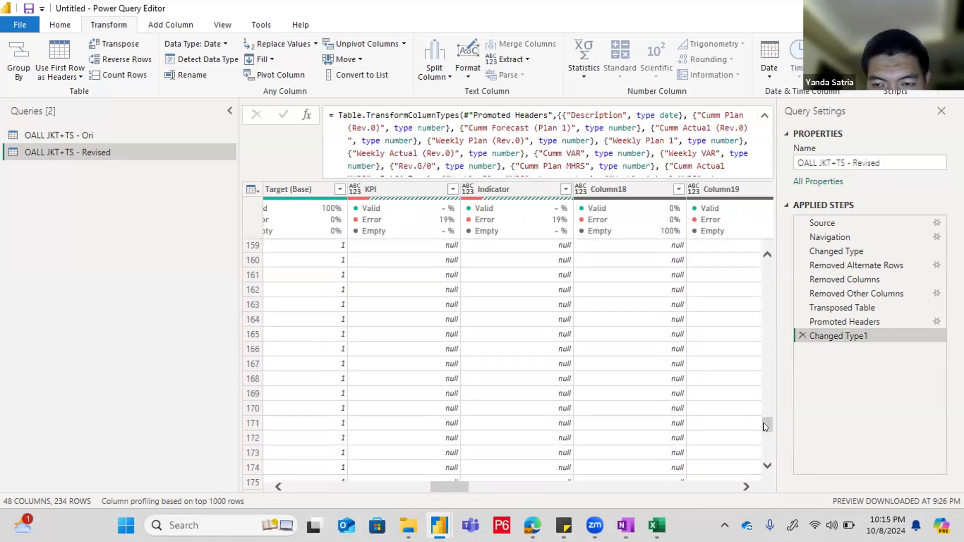
pyautogui.scroll(11, 497, 382)
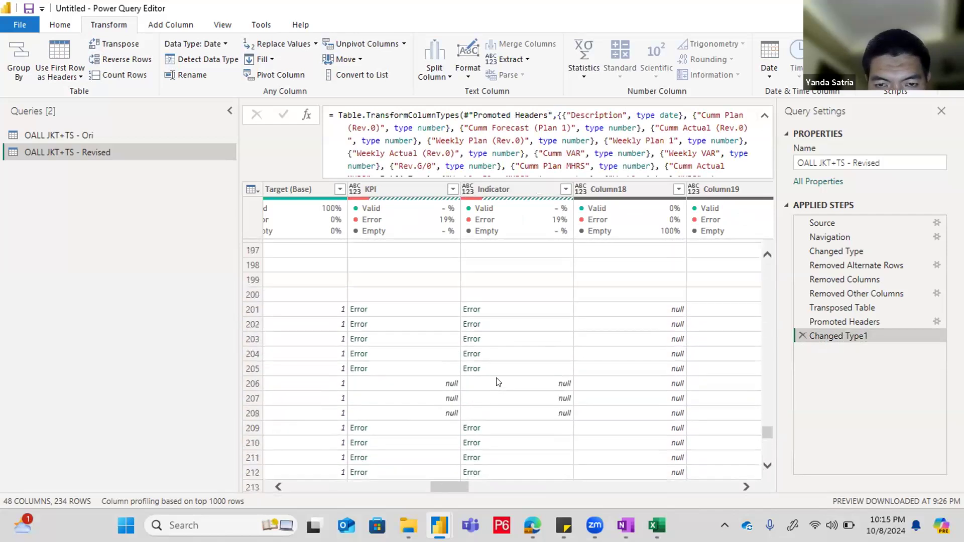
pyautogui.scroll(4, 499, 382)
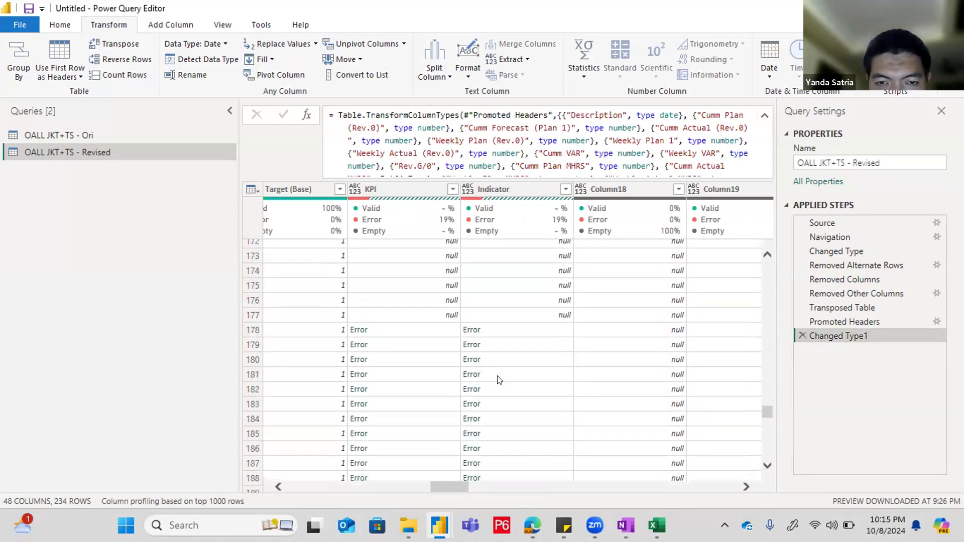
pyautogui.click(480, 329)
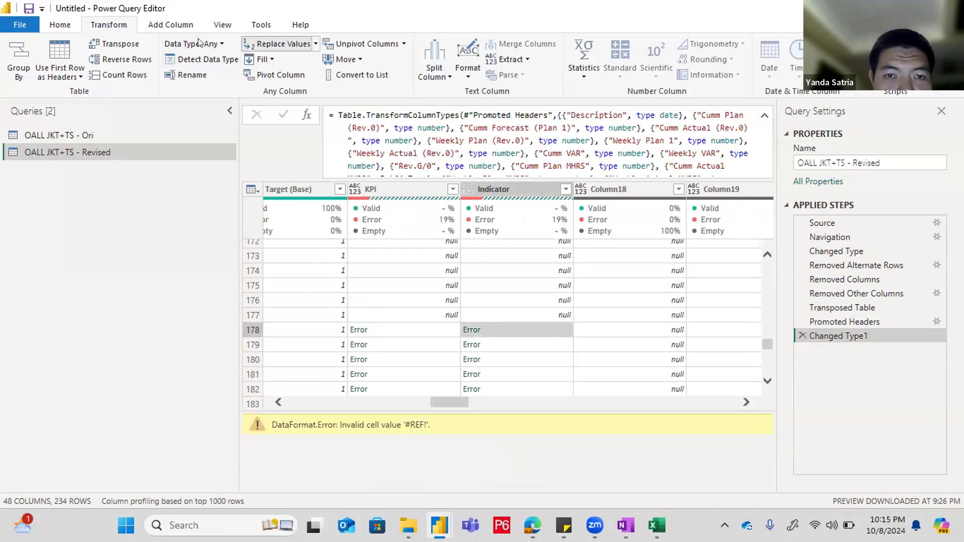
# Step: Try to replace the value Error with null in the Indicator column
pyautogui.click(281, 43)
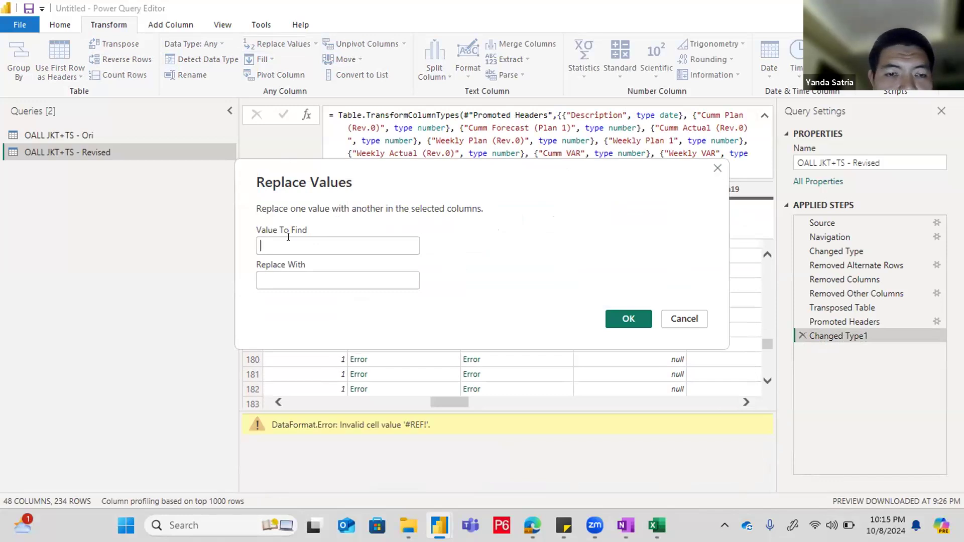
pyautogui.click(358, 237)
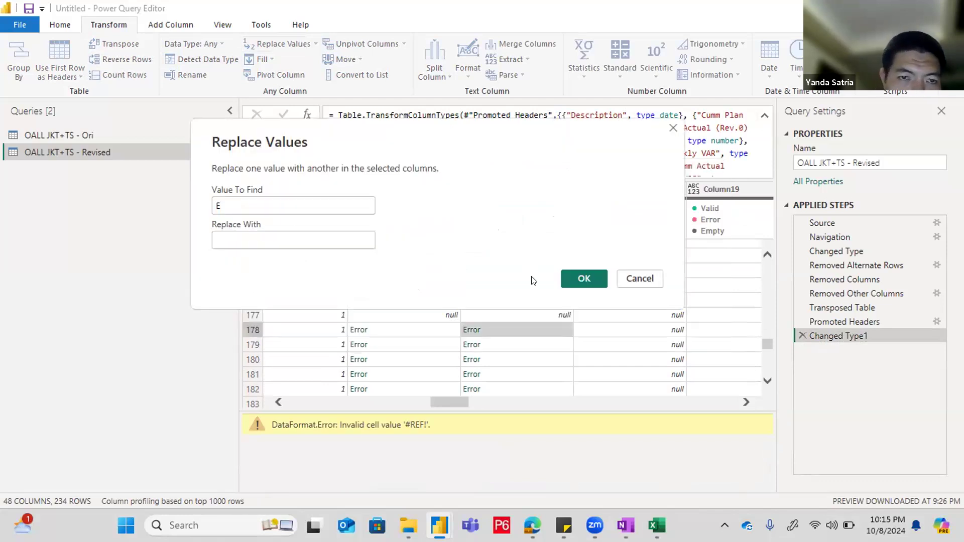
pyautogui.write('E')
pyautogui.click(293, 200)
pyautogui.write('rro')
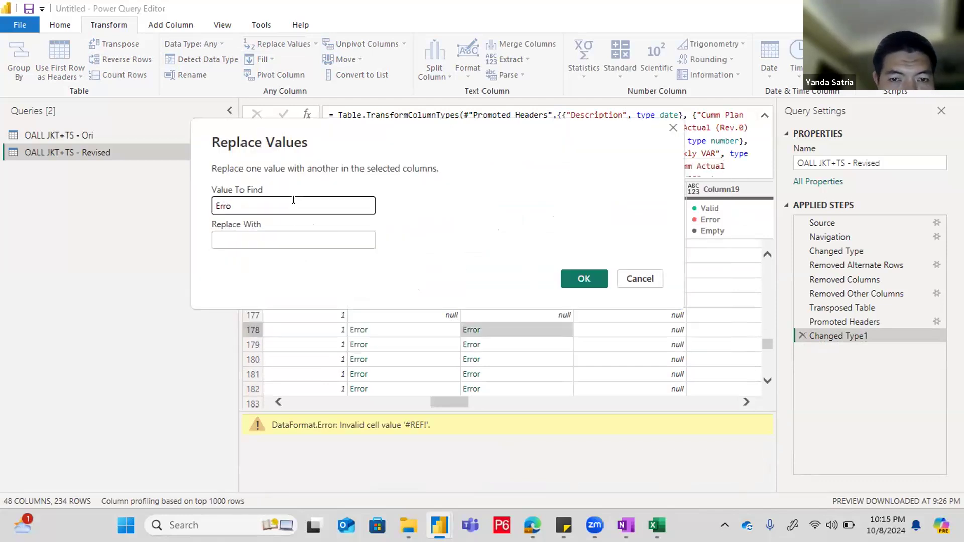
pyautogui.write('r')
pyautogui.click(327, 245)
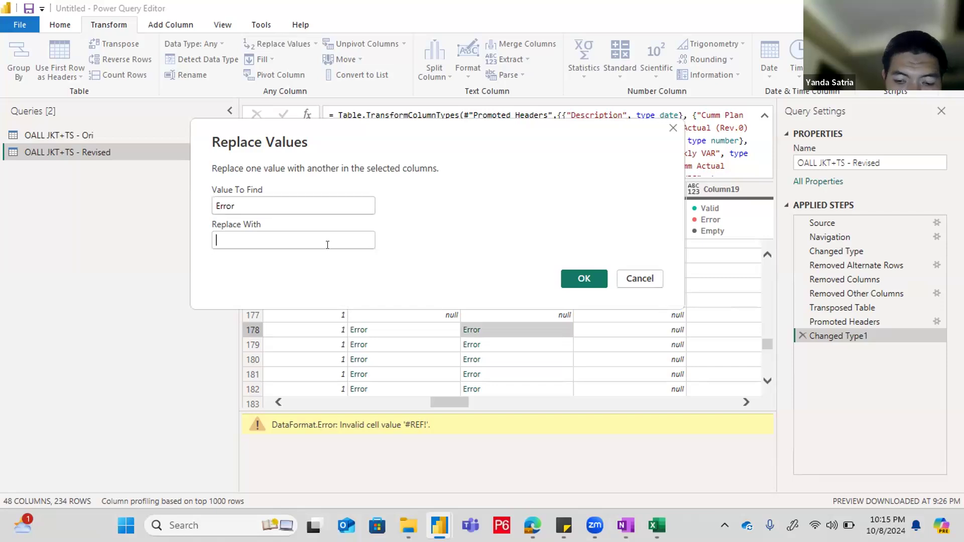
pyautogui.write('null')
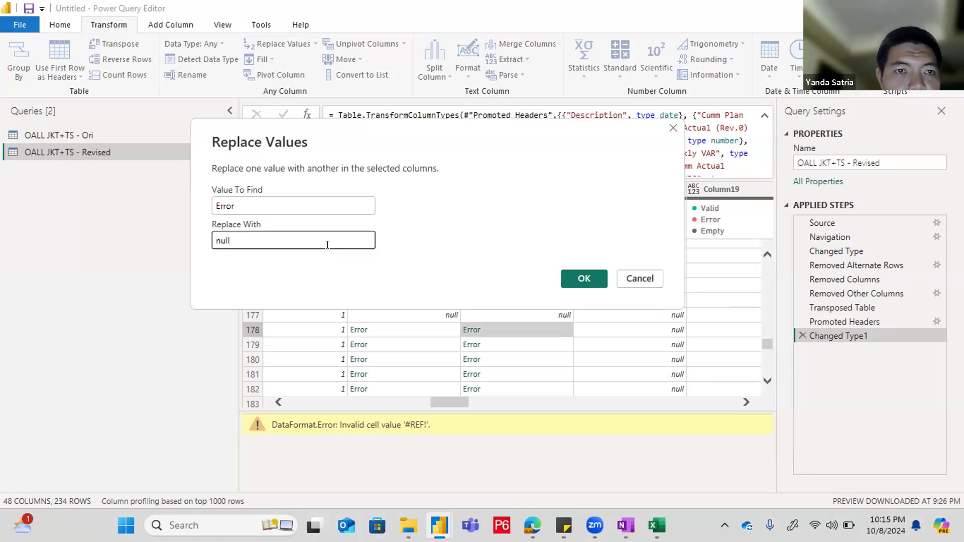
pyautogui.click(587, 281)
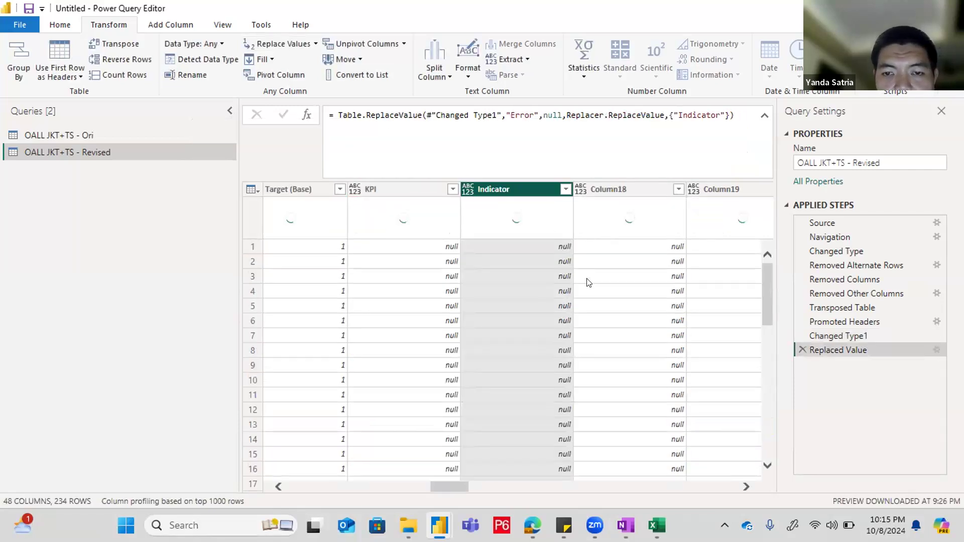
# Step: Check the Indicator column's rows and filter values, and remove the step that replaces Error with null
pyautogui.moveTo(772, 288); pyautogui.dragTo(768, 464)
pyautogui.scroll(-10, 762, 434)
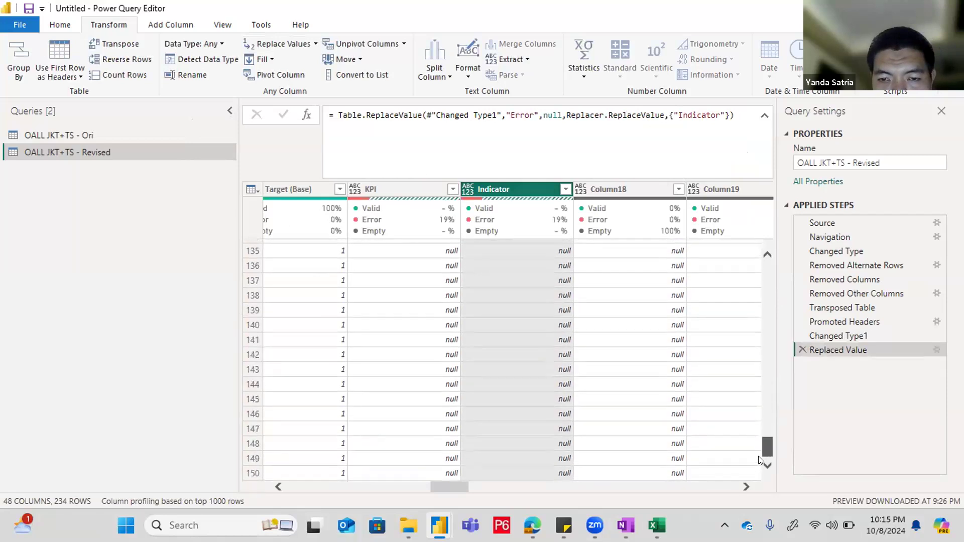
pyautogui.scroll(-3, 578, 268)
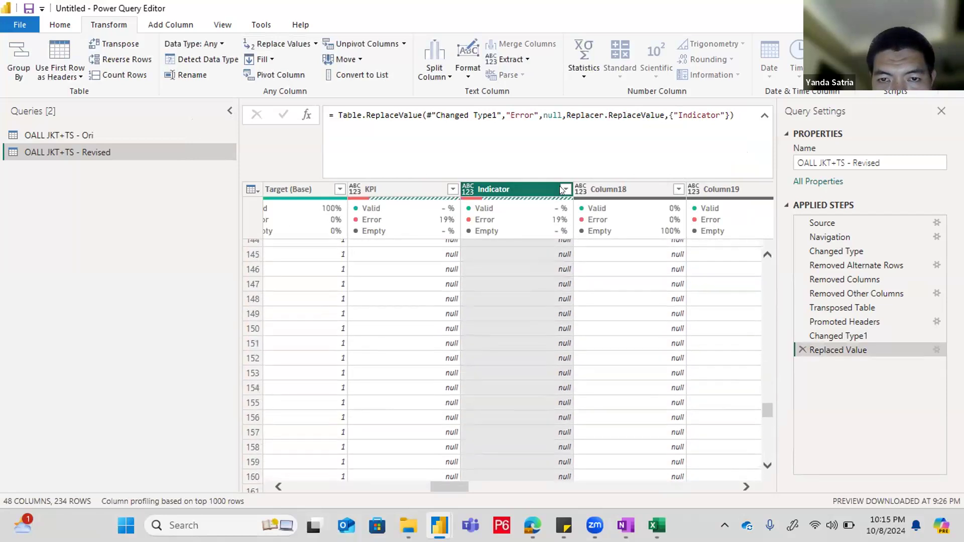
pyautogui.click(564, 189)
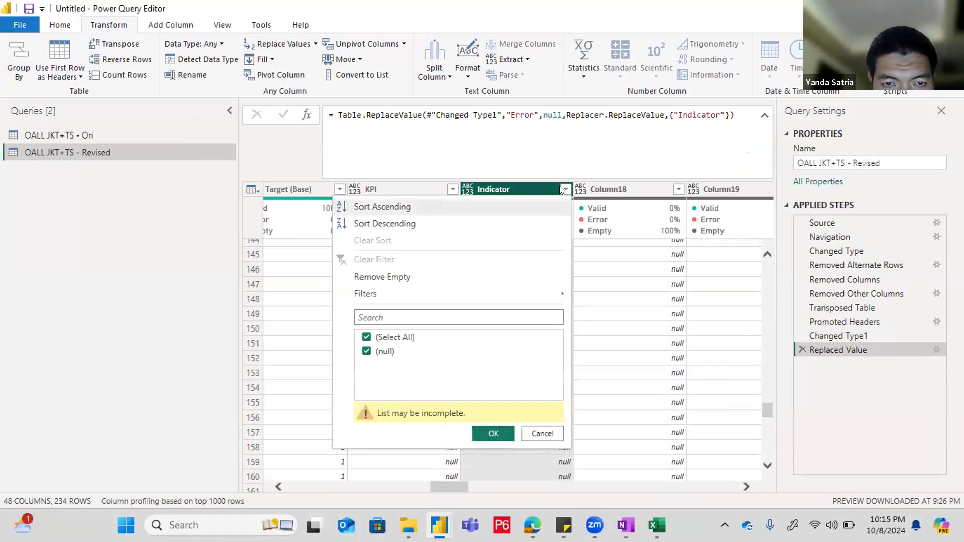
pyautogui.click(536, 187)
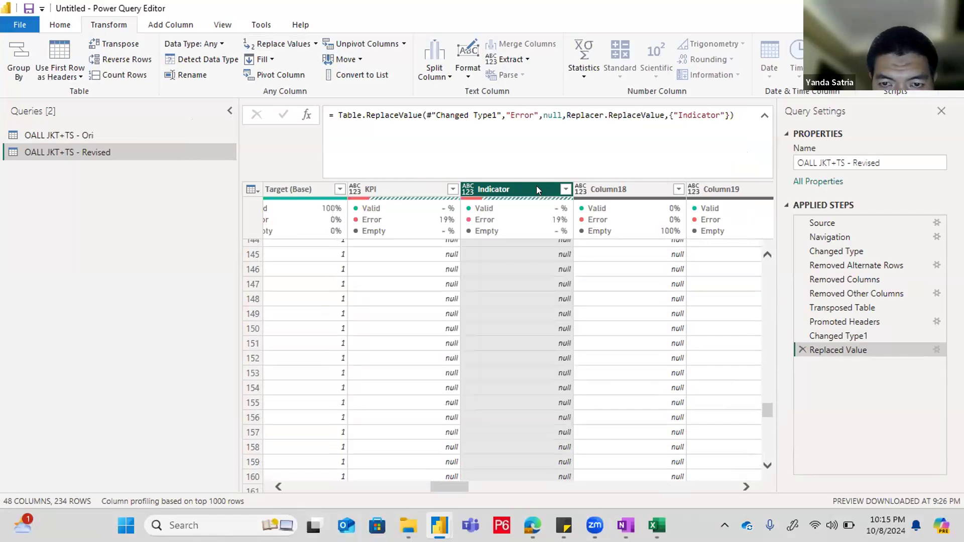
pyautogui.rightClick(536, 188)
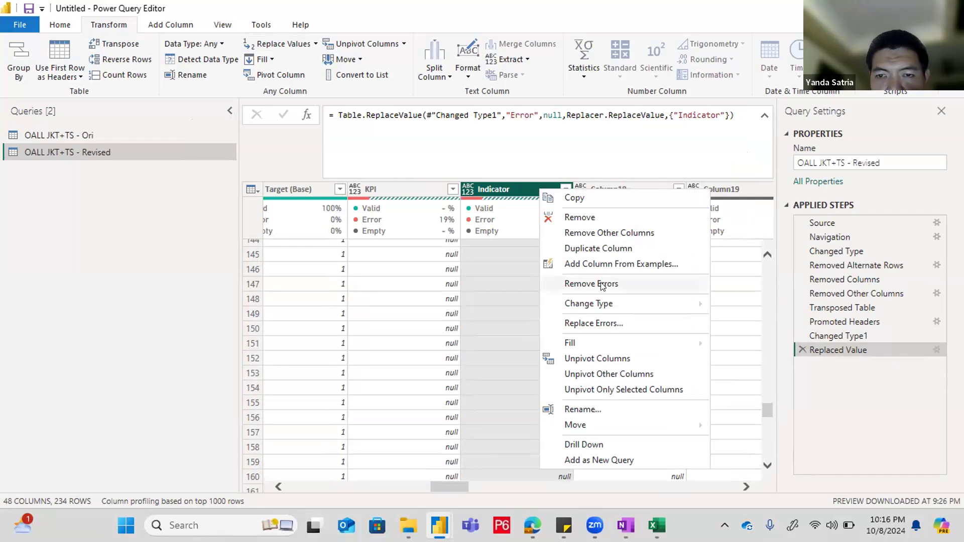
pyautogui.click(767, 408)
pyautogui.moveTo(768, 409); pyautogui.dragTo(762, 458)
pyautogui.click(802, 348)
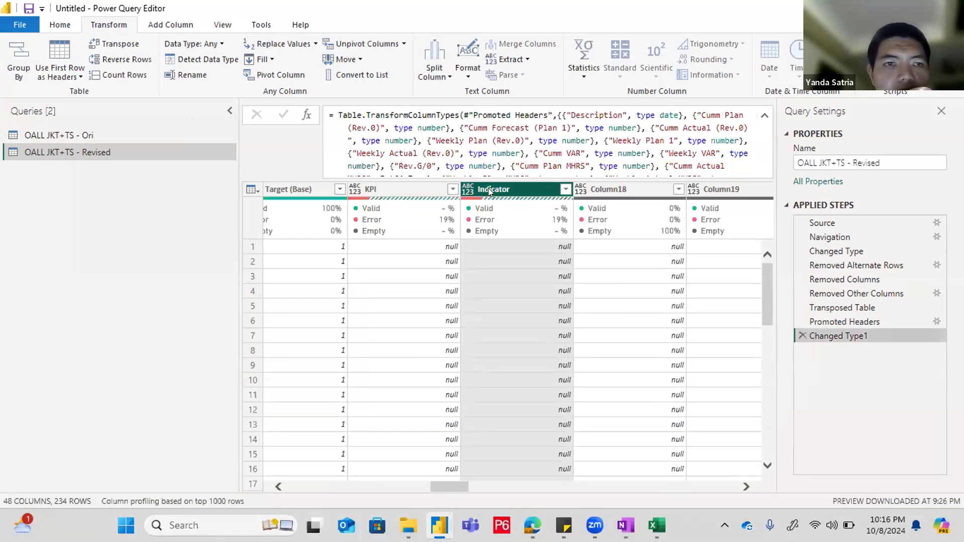
# Step: Find the Indicator column's error rows again and open the details of the error in row 179
pyautogui.click(171, 24)
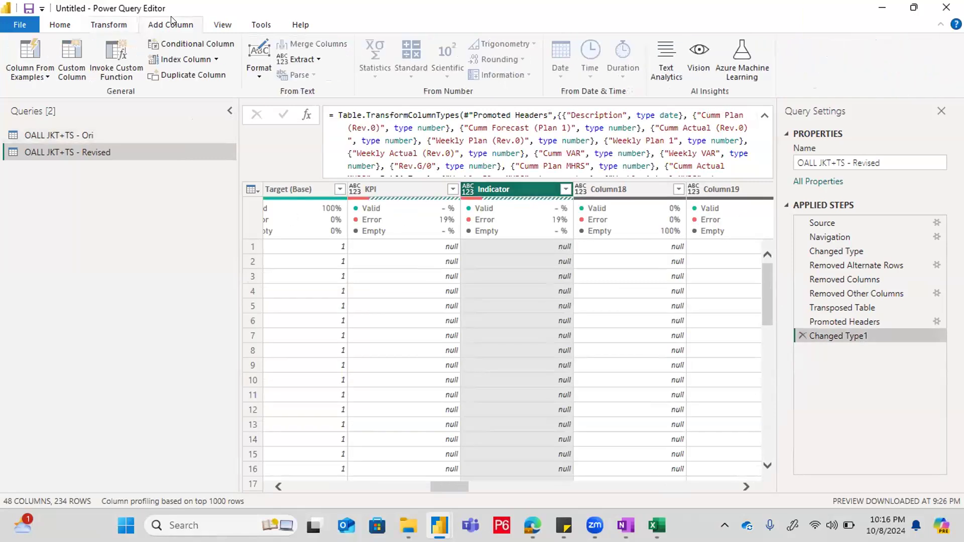
pyautogui.click(107, 26)
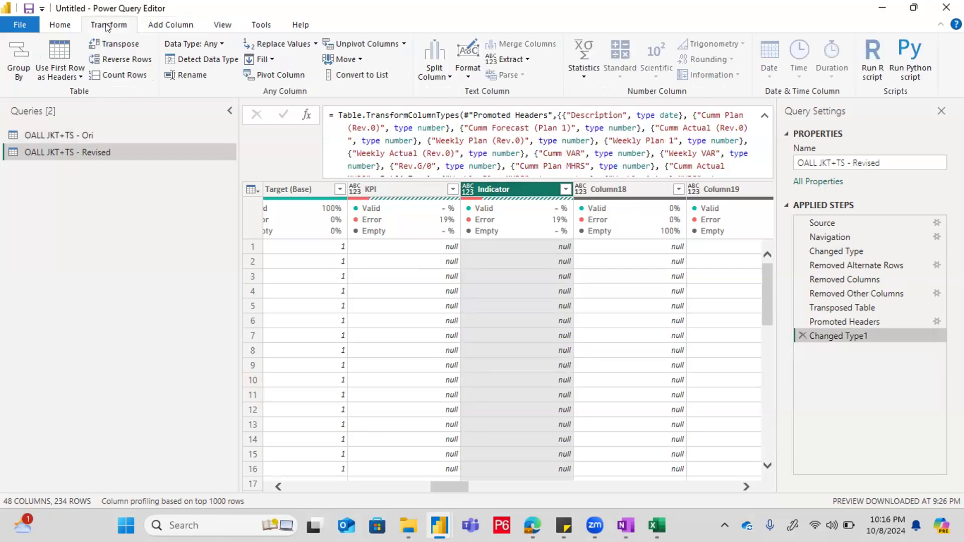
pyautogui.scroll(-10, 544, 305)
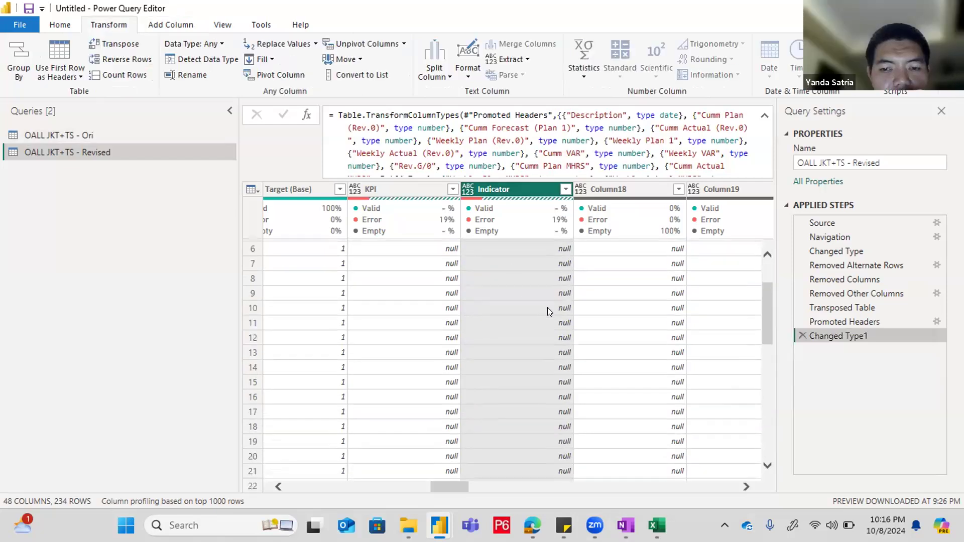
pyautogui.scroll(-20, 565, 316)
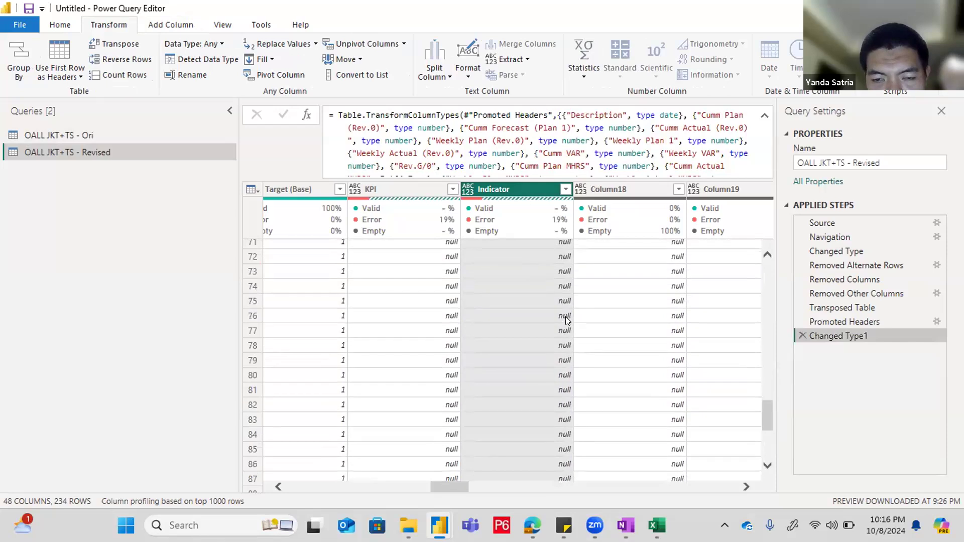
pyautogui.scroll(-20, 565, 316)
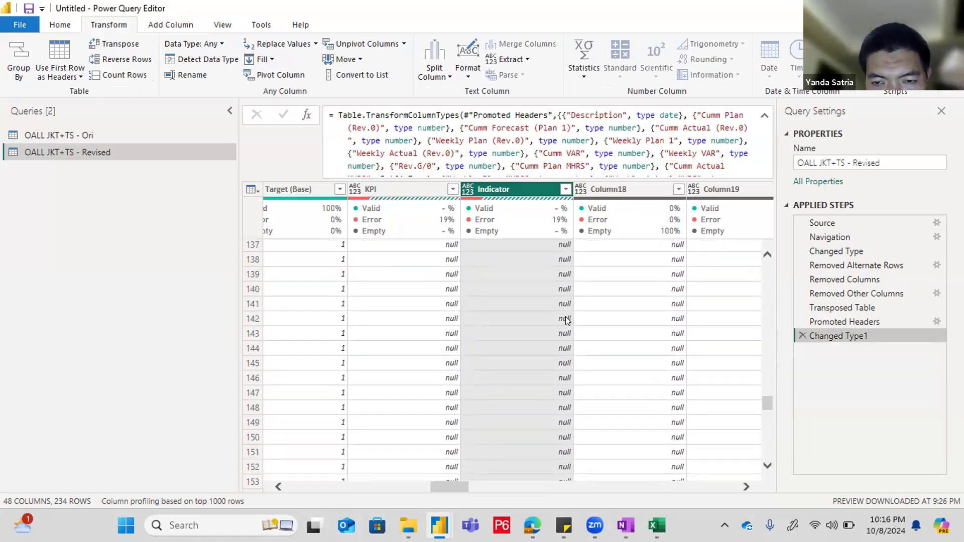
pyautogui.click(498, 251)
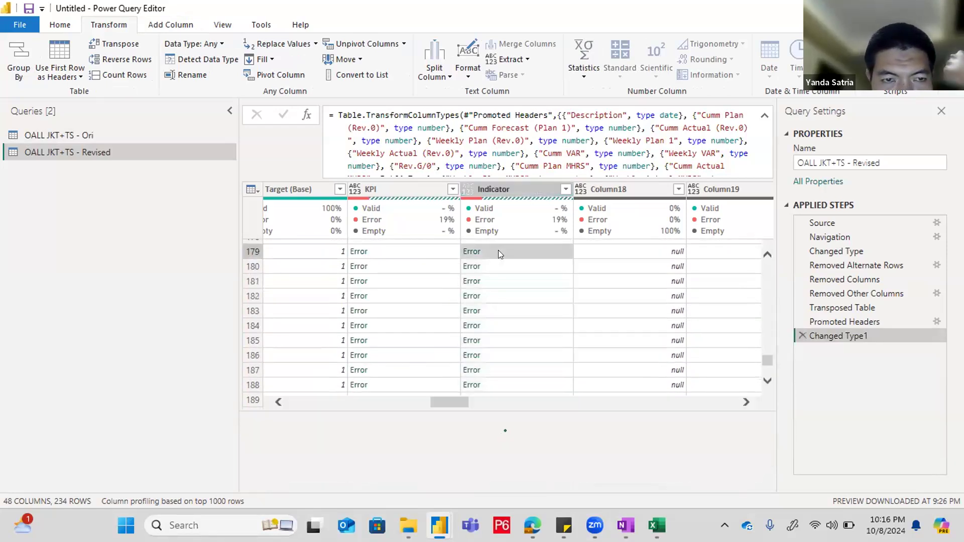
# Step: Try to replace the value #REF! with null in the Indicator column
pyautogui.click(281, 43)
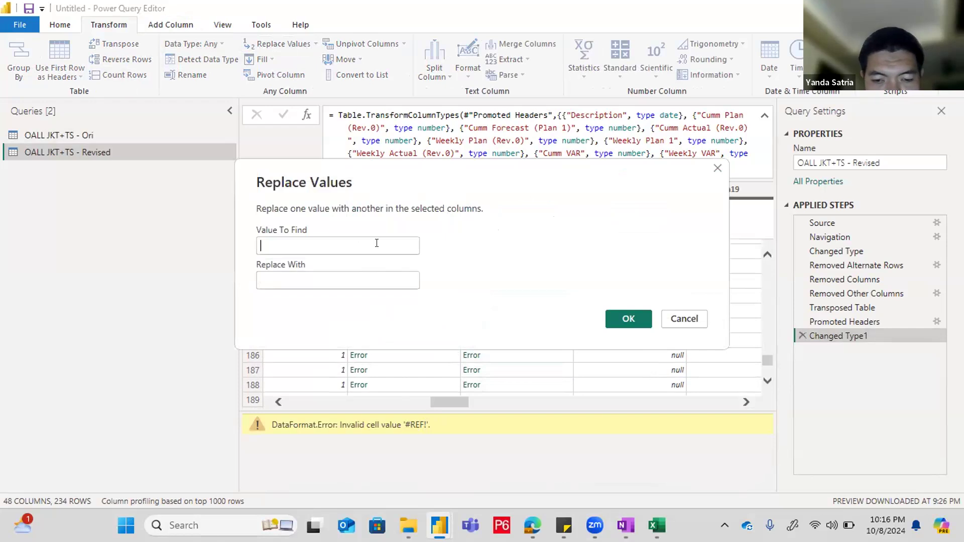
pyautogui.write('#REF')
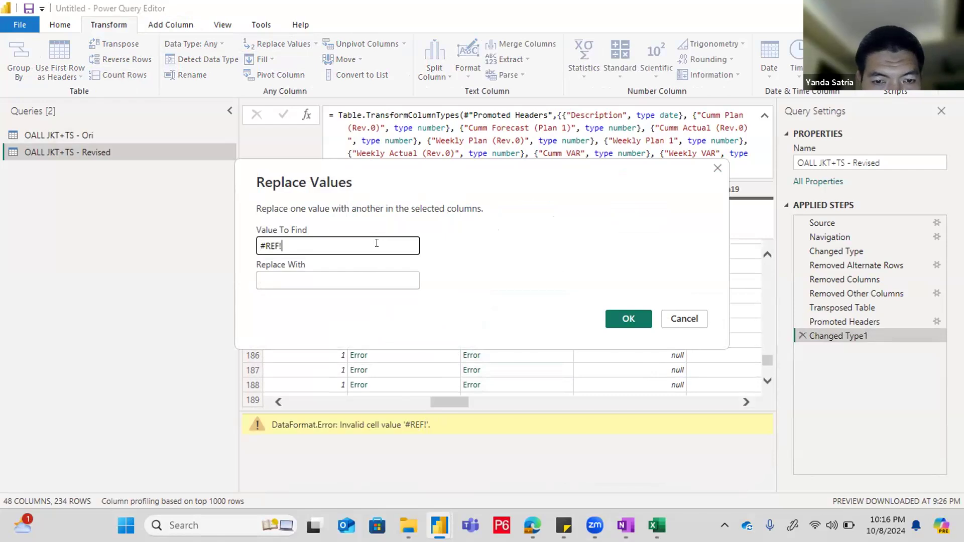
pyautogui.write('!')
pyautogui.click(372, 279)
pyautogui.write('null')
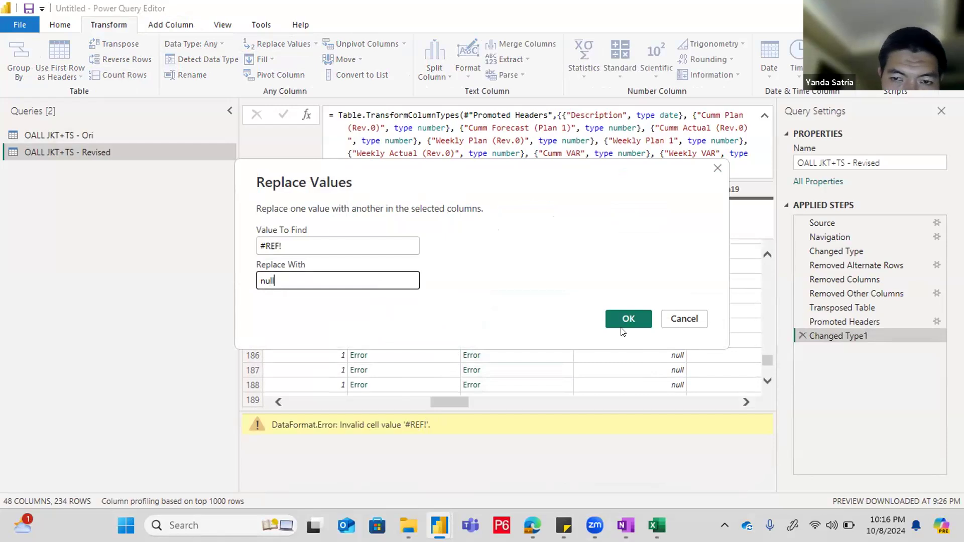
pyautogui.click(624, 319)
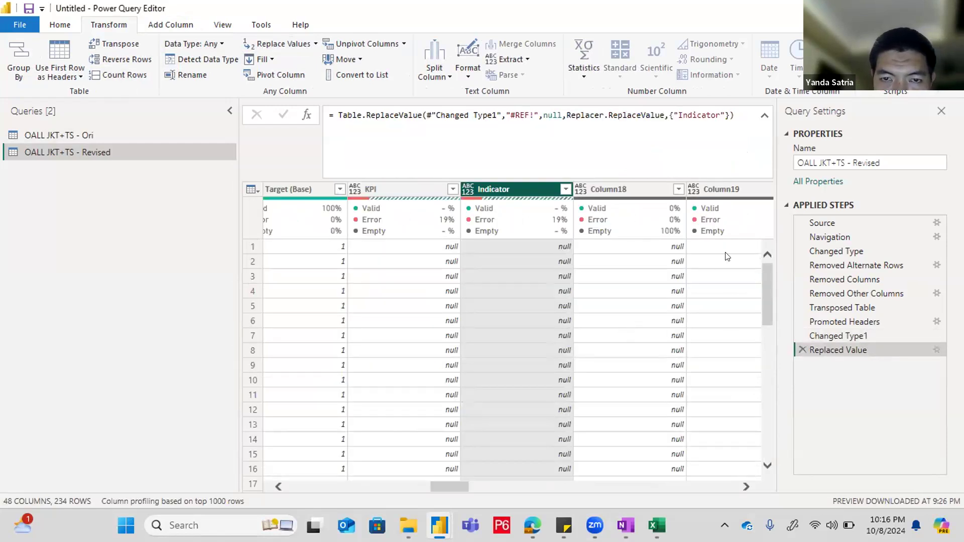
# Step: Check the Indicator column for remaining errors and remove the step that replaces #REF! with null
pyautogui.scroll(-10, 770, 424)
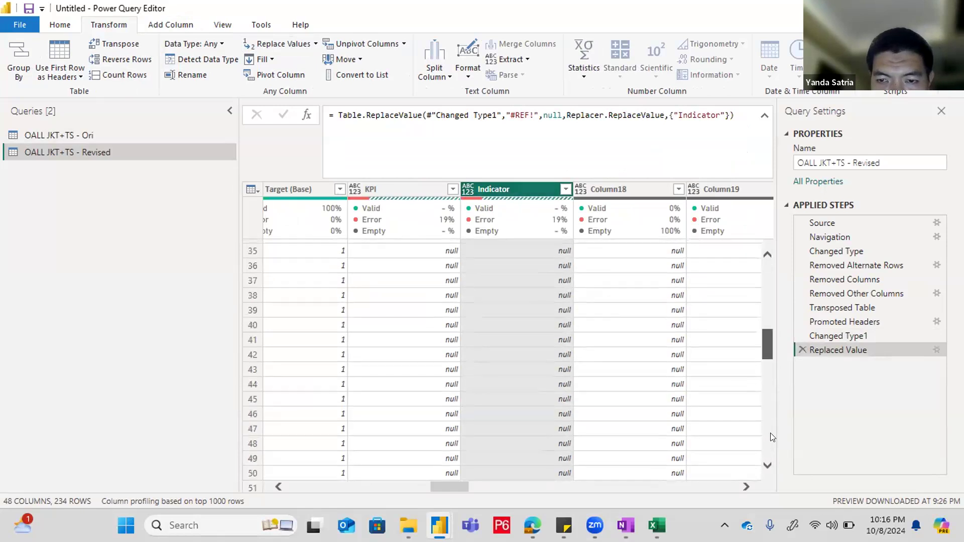
pyautogui.scroll(-20, 771, 432)
pyautogui.scroll(-20, 763, 421)
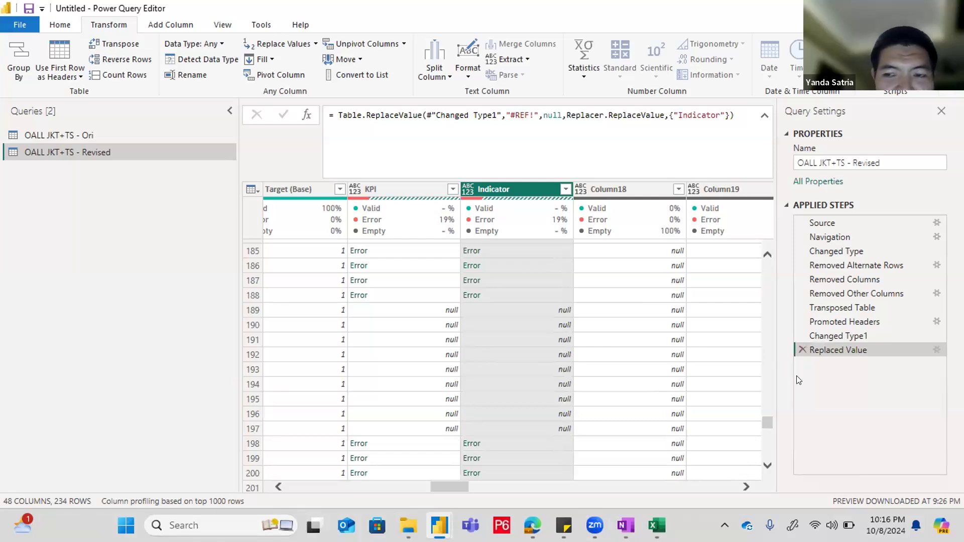
pyautogui.click(801, 350)
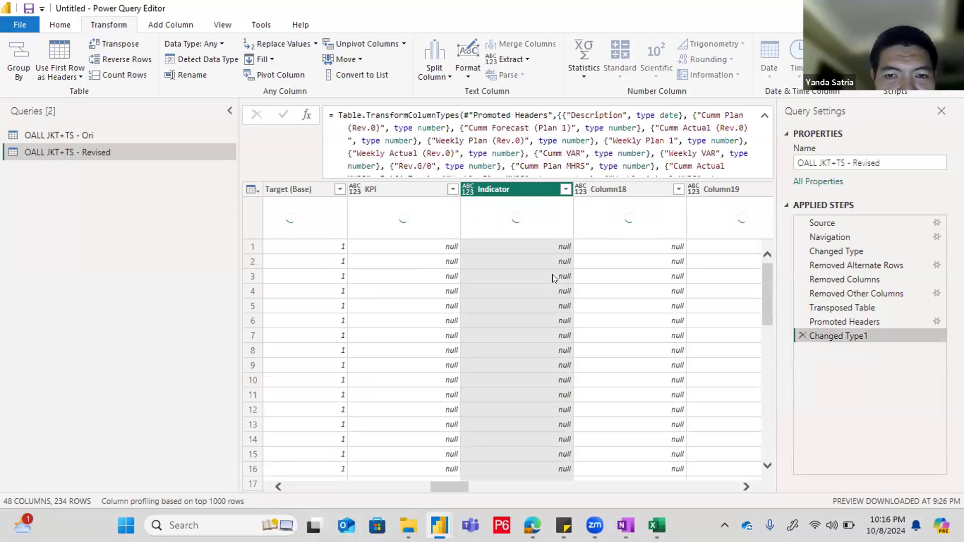
# Step: Find the Indicator column's error rows near the end of the table and open the details of the error in row 187
pyautogui.moveTo(768, 278); pyautogui.dragTo(768, 484)
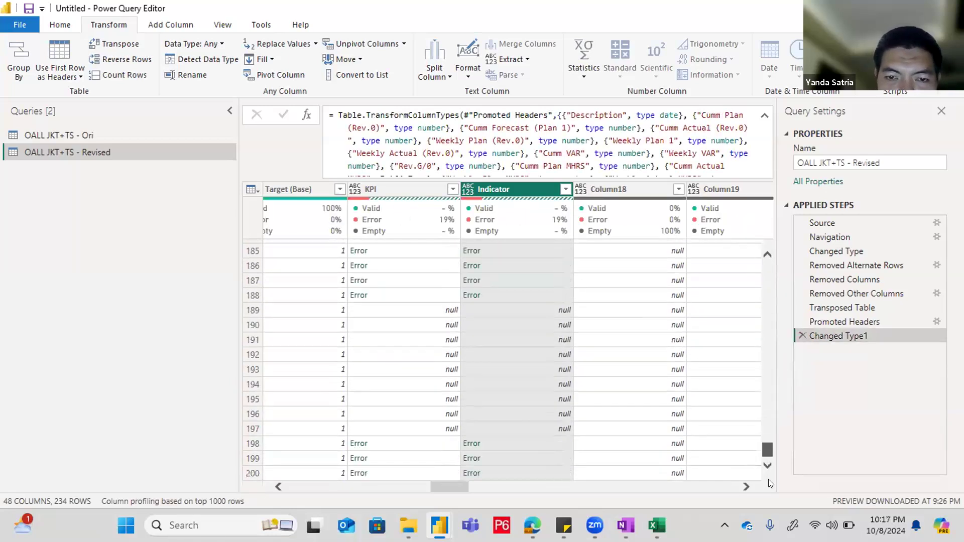
pyautogui.click(510, 284)
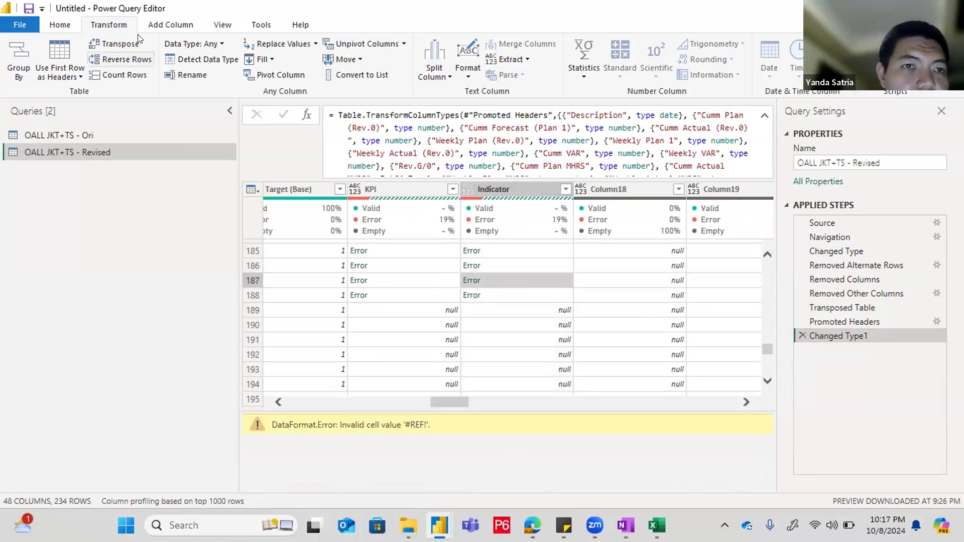
pyautogui.click(159, 25)
pyautogui.click(216, 22)
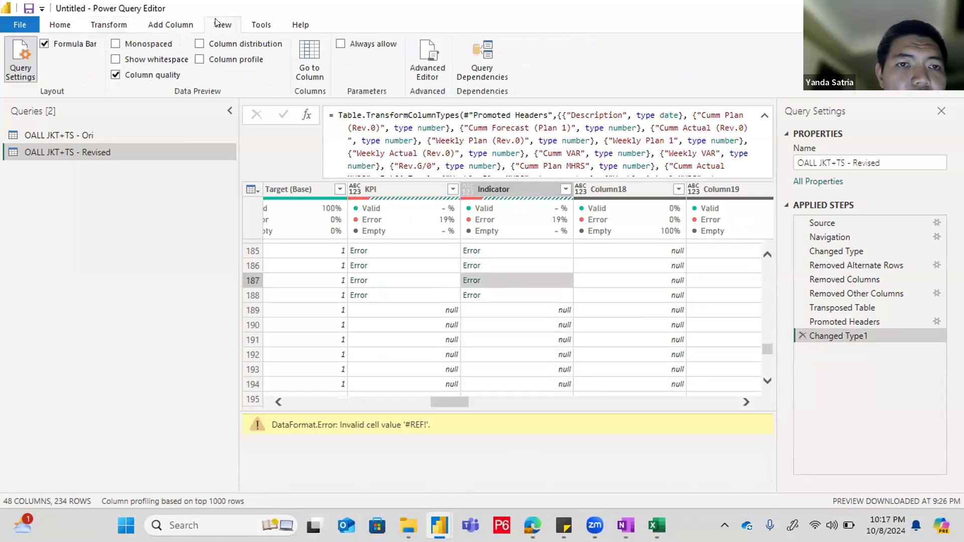
pyautogui.scroll(-1, 215, 23)
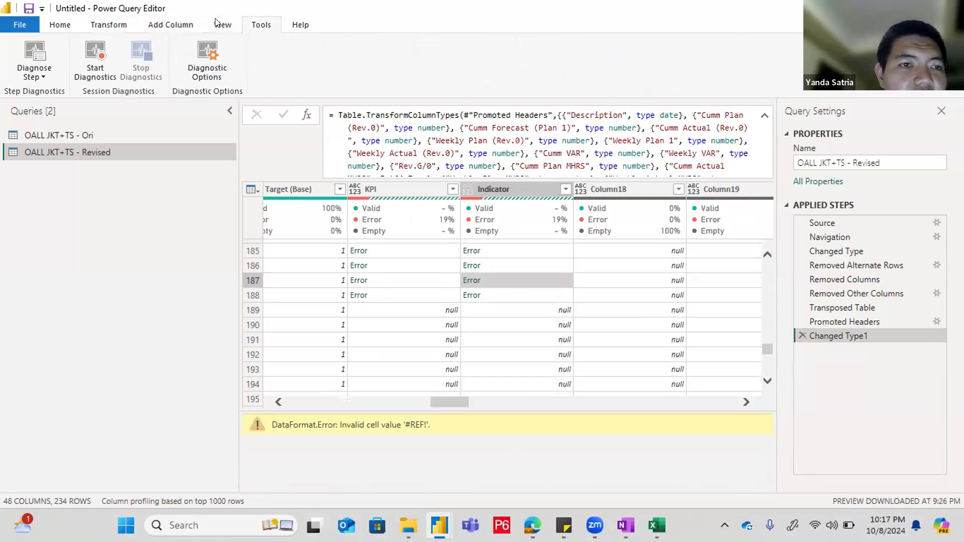
pyautogui.scroll(-1, 215, 22)
pyautogui.scroll(3, 229, 23)
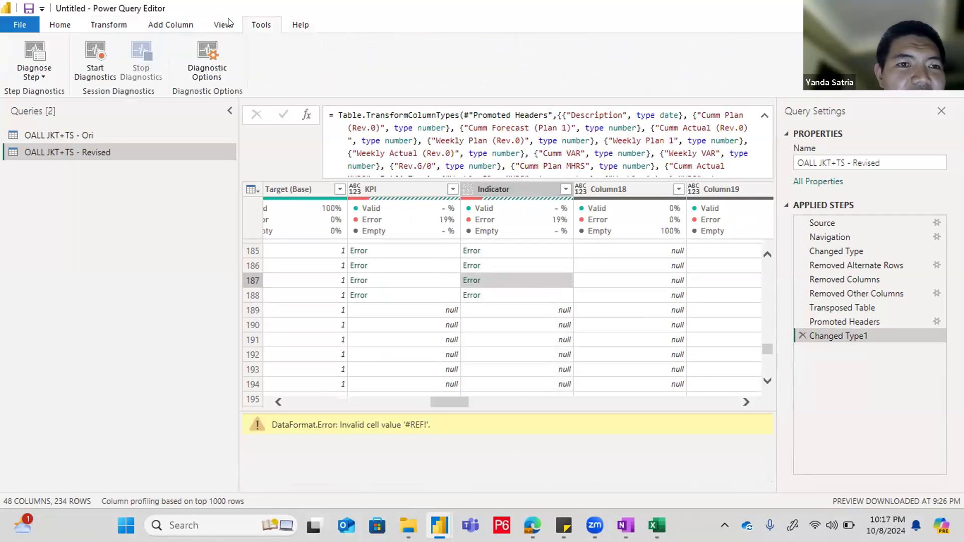
# Step: Replace the errors in the Indicator column with null
pyautogui.click(115, 26)
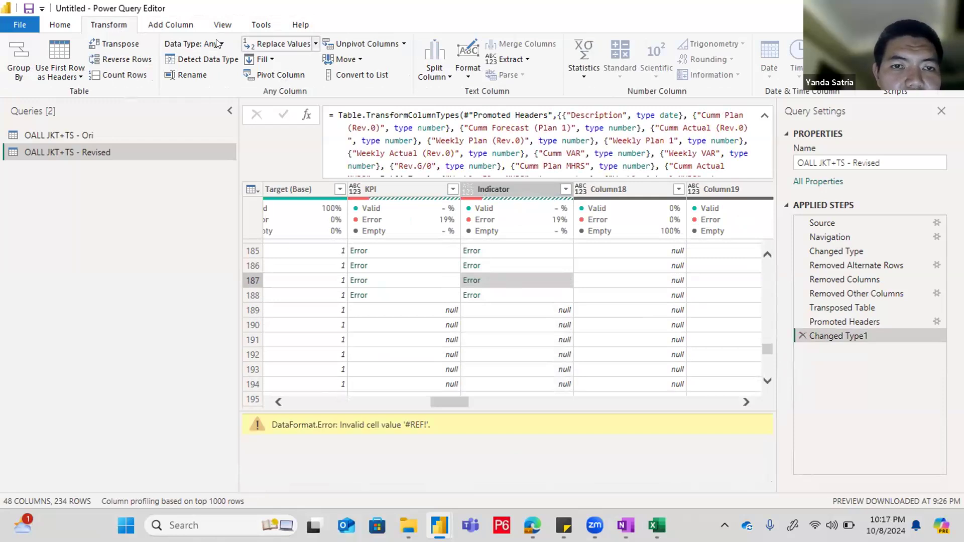
pyautogui.click(315, 43)
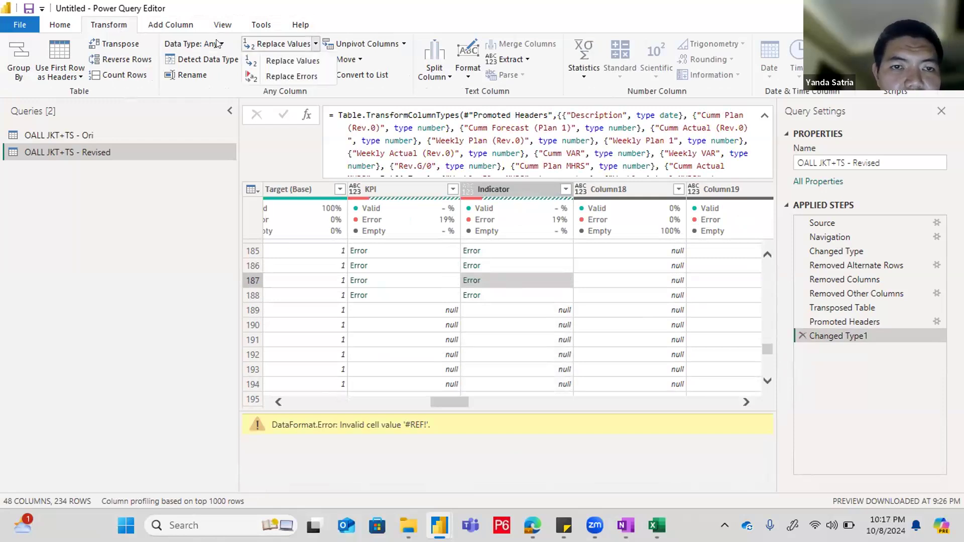
pyautogui.click(308, 76)
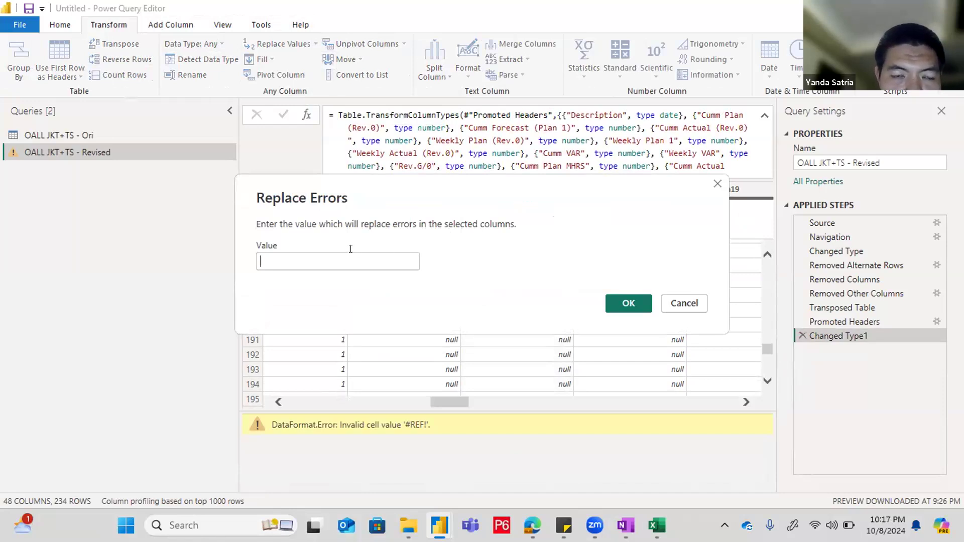
pyautogui.write('null')
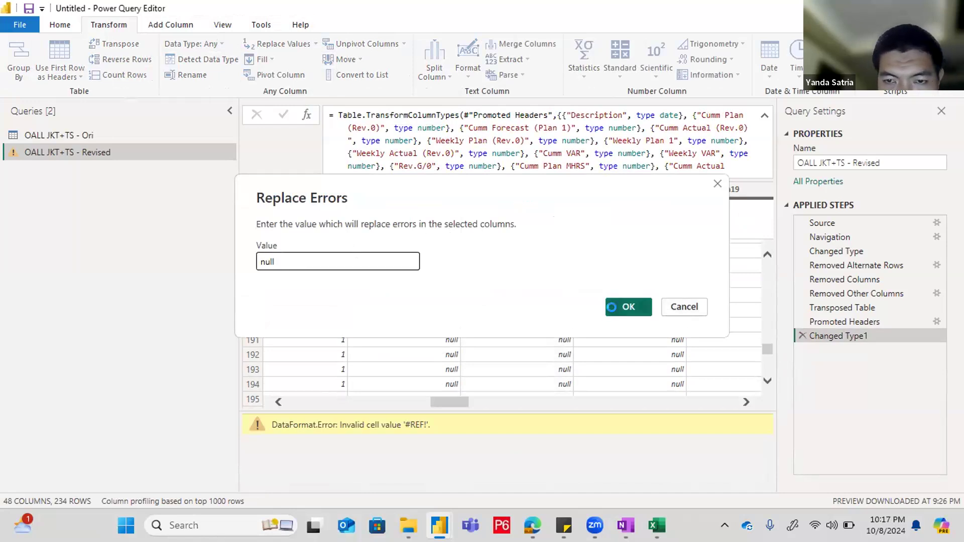
pyautogui.click(638, 306)
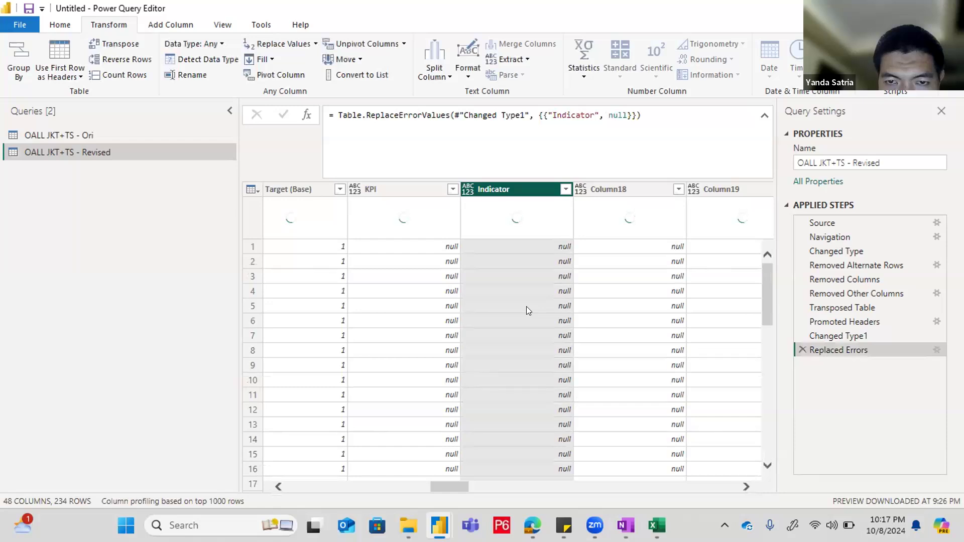
pyautogui.moveTo(517, 222)
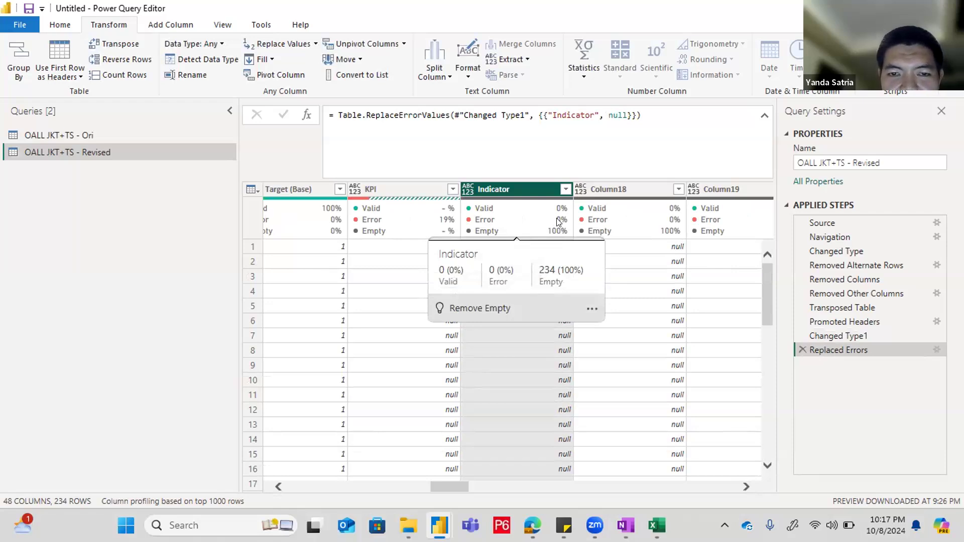
# Step: Replace the errors in the KPI column with null
pyautogui.click(415, 223)
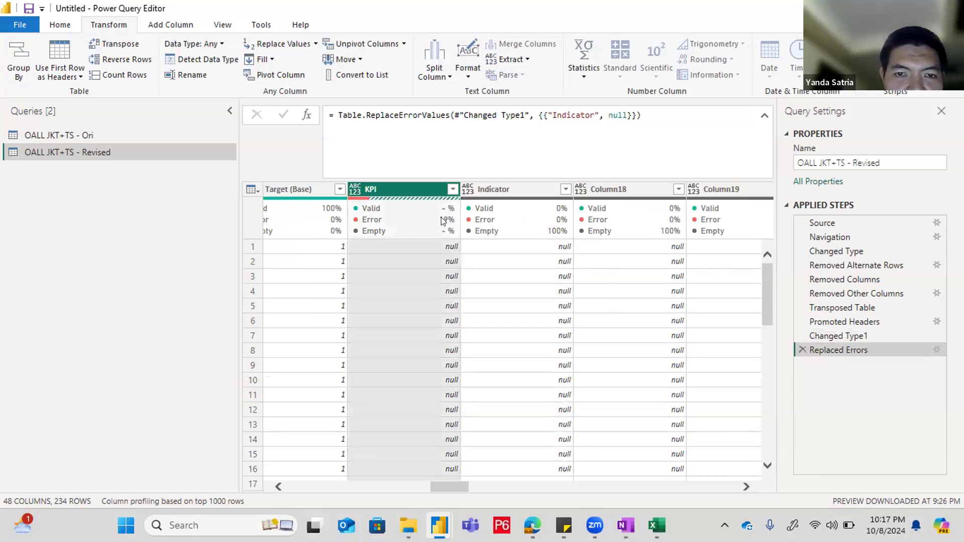
pyautogui.click(315, 43)
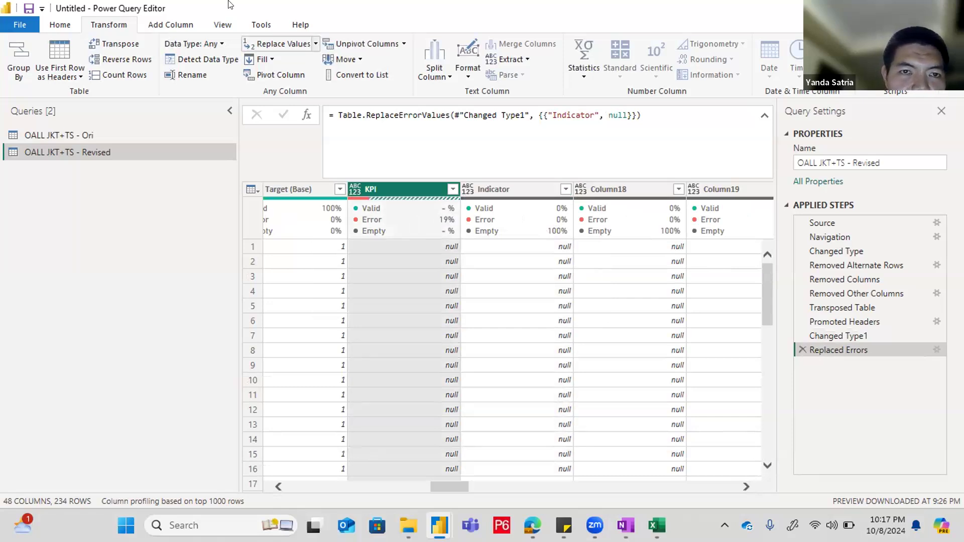
pyautogui.click(294, 79)
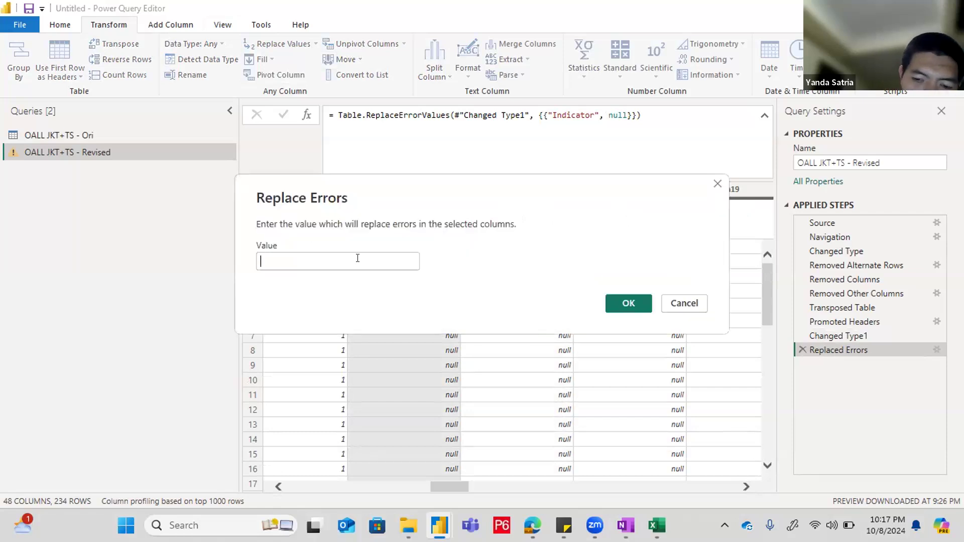
pyautogui.click(357, 258)
pyautogui.write('null')
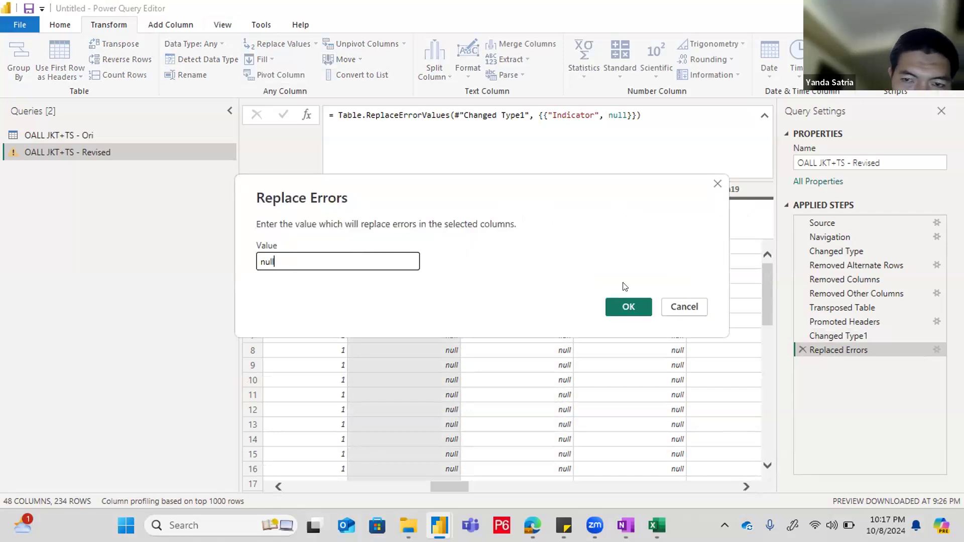
pyautogui.click(628, 306)
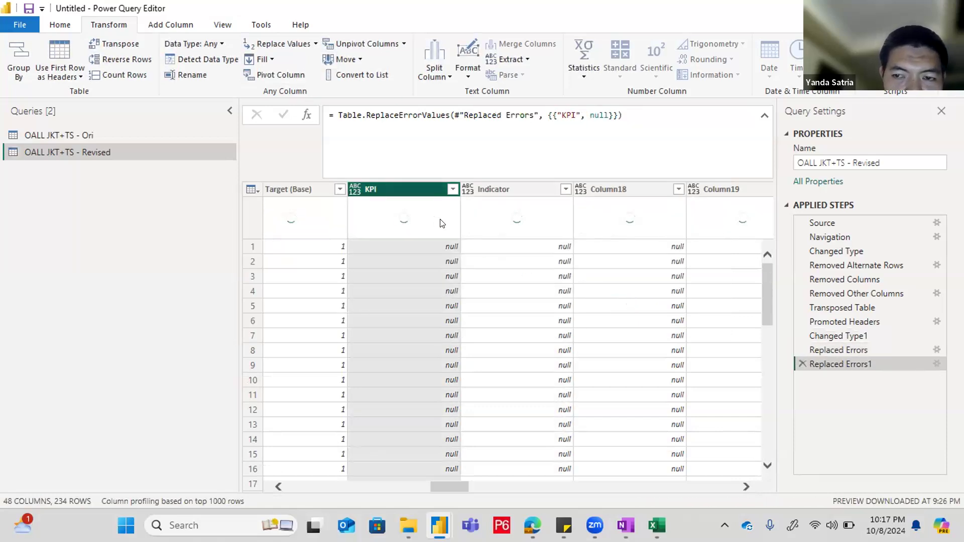
pyautogui.moveTo(444, 221)
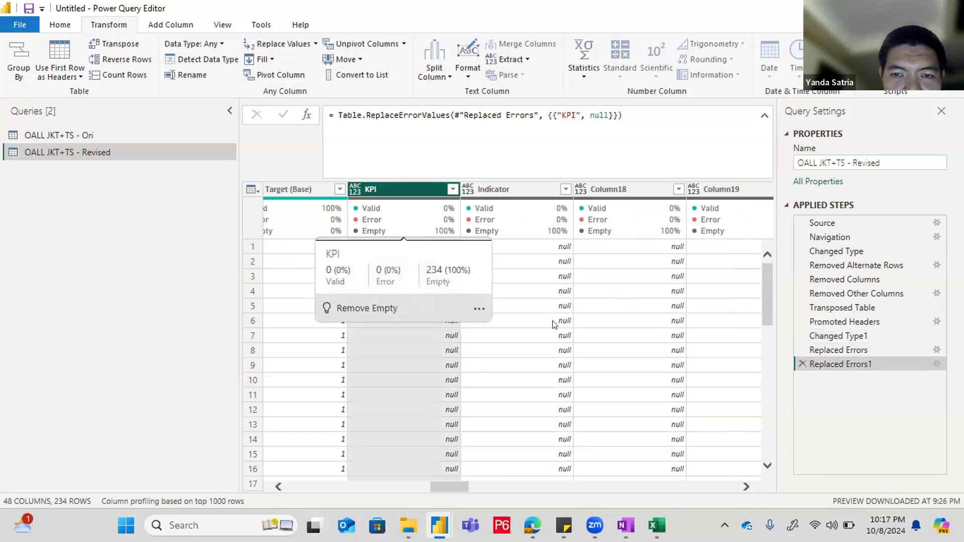
# Step: Check the KPI and Indicator rows for remaining errors, and review the Description and cumulative progress columns back to the first row
pyautogui.scroll(-15, 554, 323)
pyautogui.scroll(-6, 554, 324)
pyautogui.scroll(-16, 554, 324)
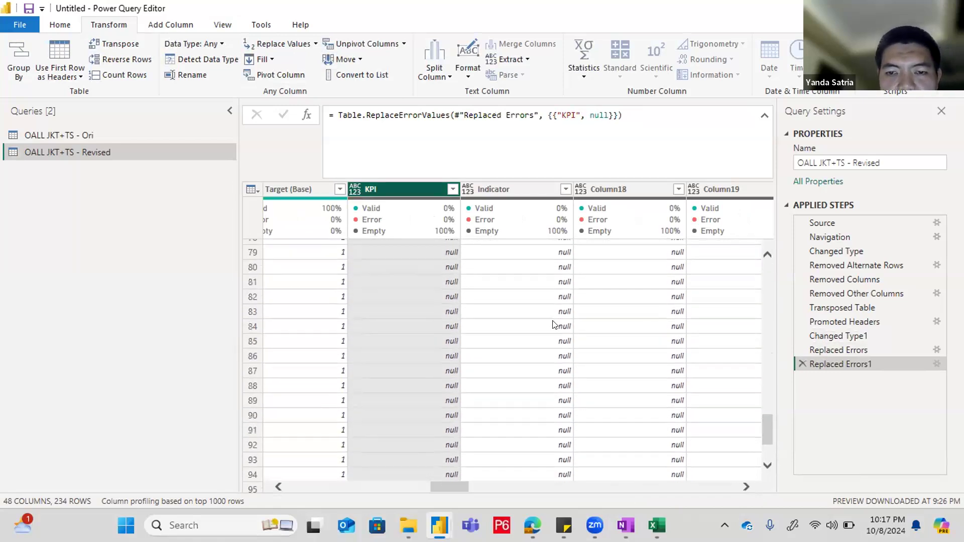
pyautogui.scroll(-20, 554, 324)
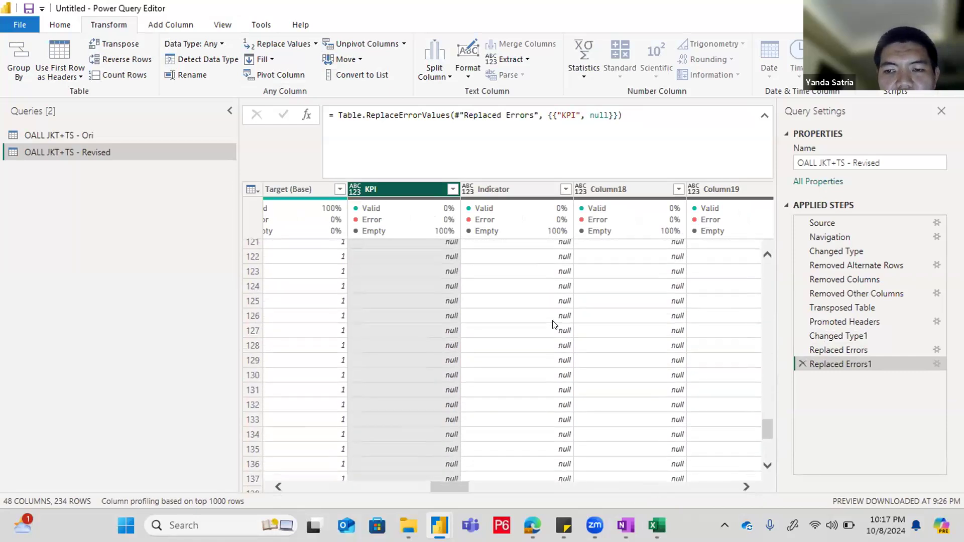
pyautogui.scroll(-13, 554, 324)
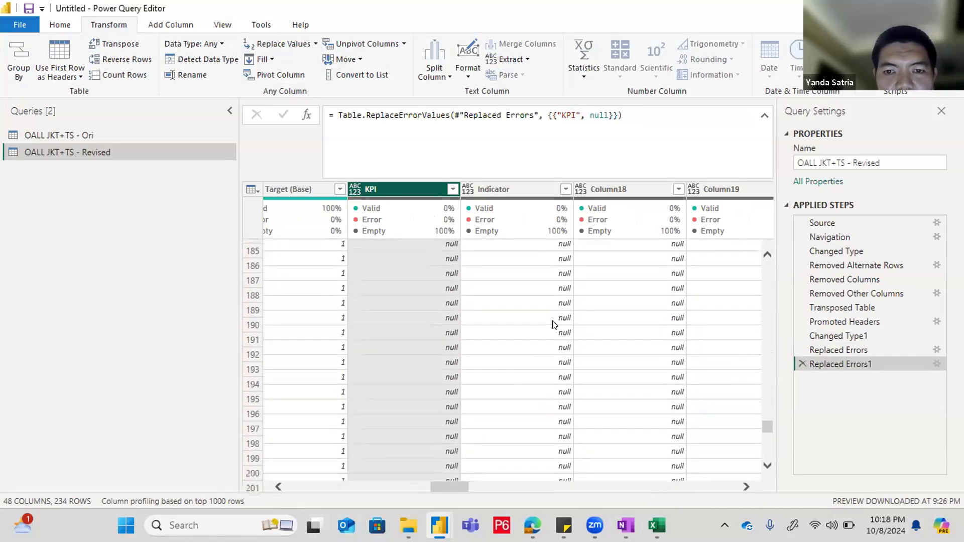
pyautogui.scroll(3, 646, 404)
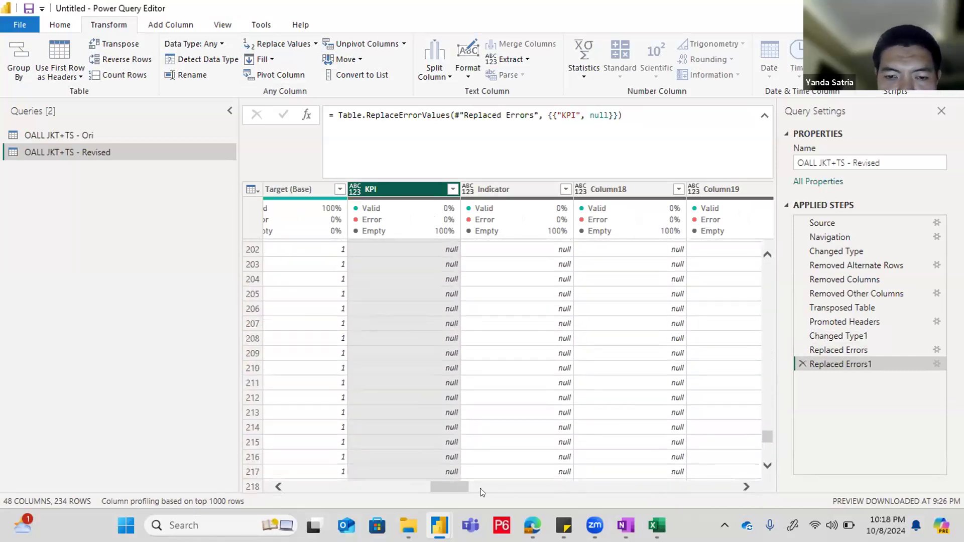
pyautogui.moveTo(355, 487); pyautogui.dragTo(294, 485)
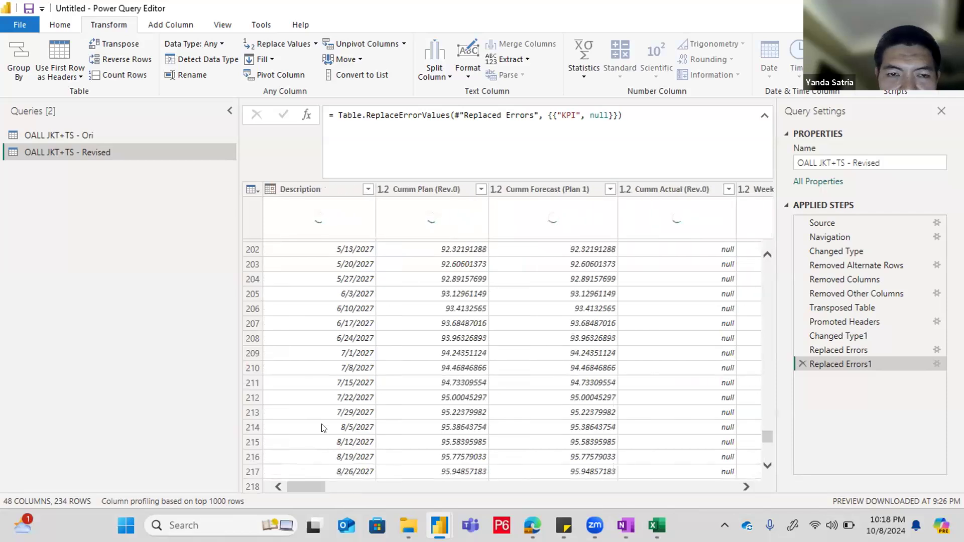
pyautogui.scroll(6, 317, 422)
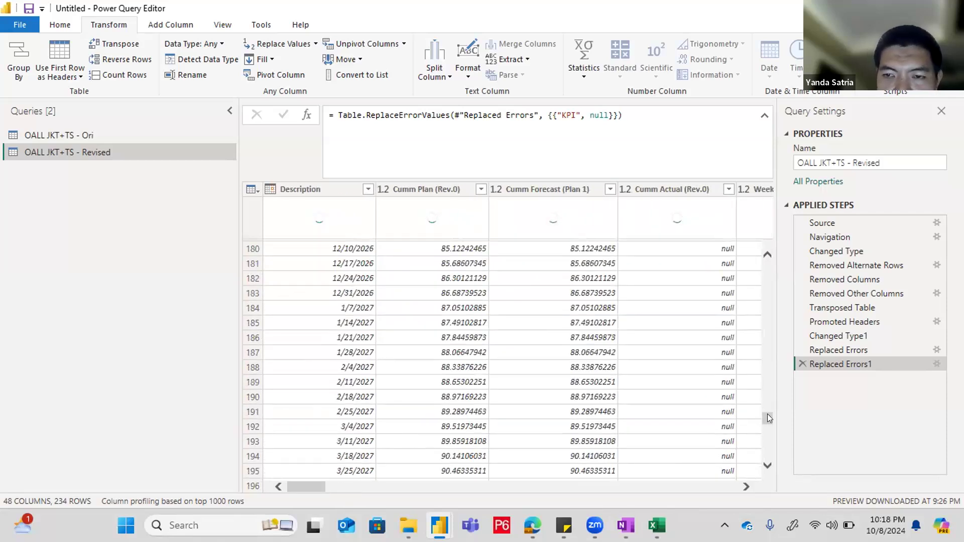
pyautogui.moveTo(767, 413); pyautogui.dragTo(761, 267)
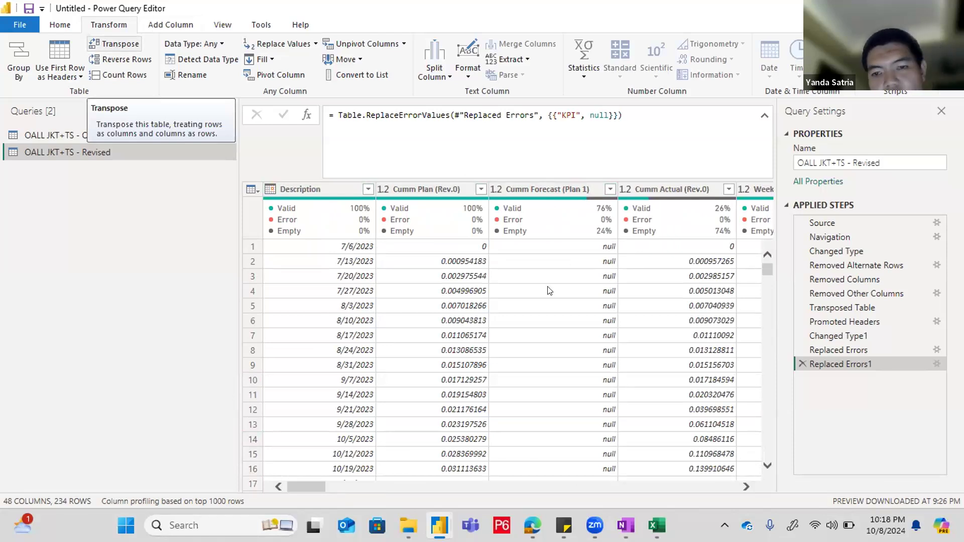
# Step: Switch to the Power BI Desktop report, apply the pending query changes and dismiss the load summary
pyautogui.hotkey('alt', 'Tab')
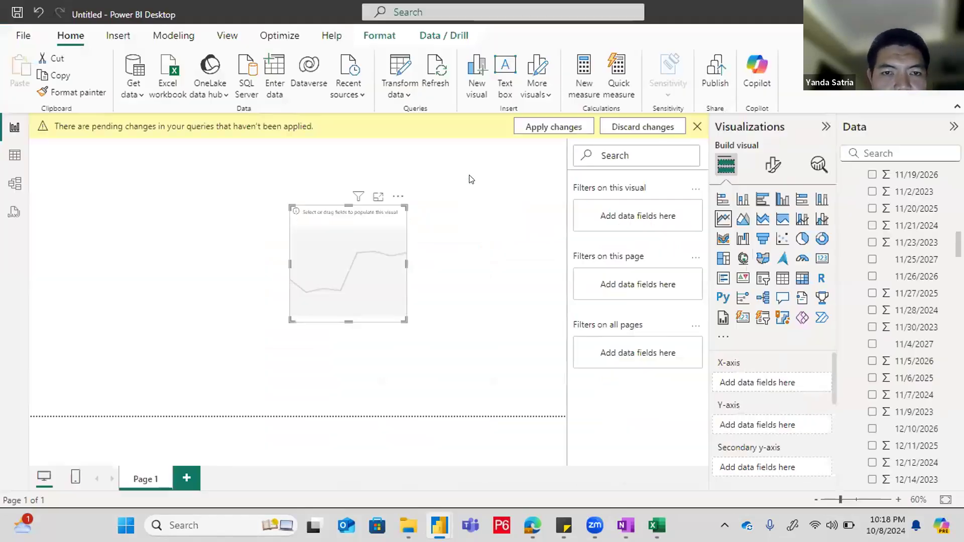
pyautogui.click(548, 121)
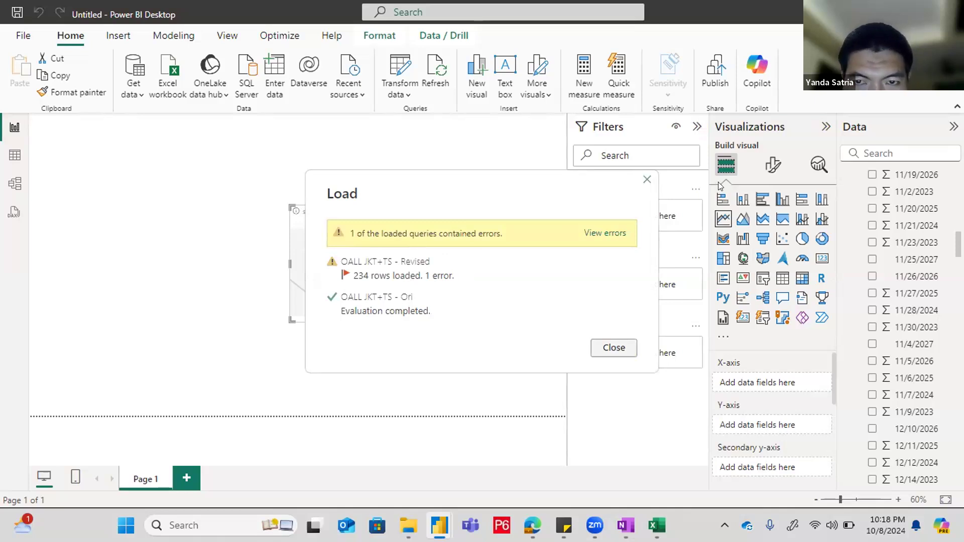
pyautogui.click(646, 179)
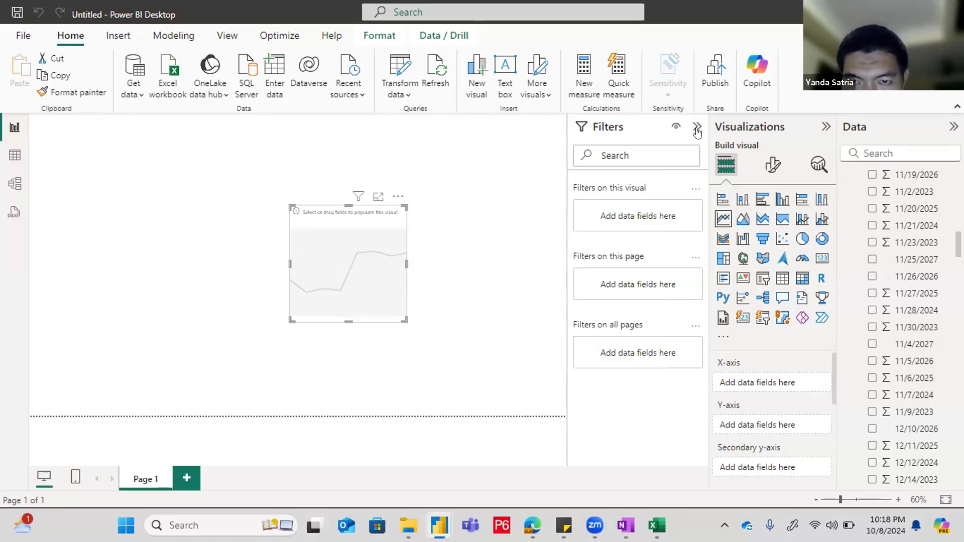
# Step: Collapse the filters and the OALL JKT+TS - Ori table, widen the field list and look through the OALL JKT+TS - Revised fields
pyautogui.click(697, 129)
pyautogui.scroll(15, 857, 271)
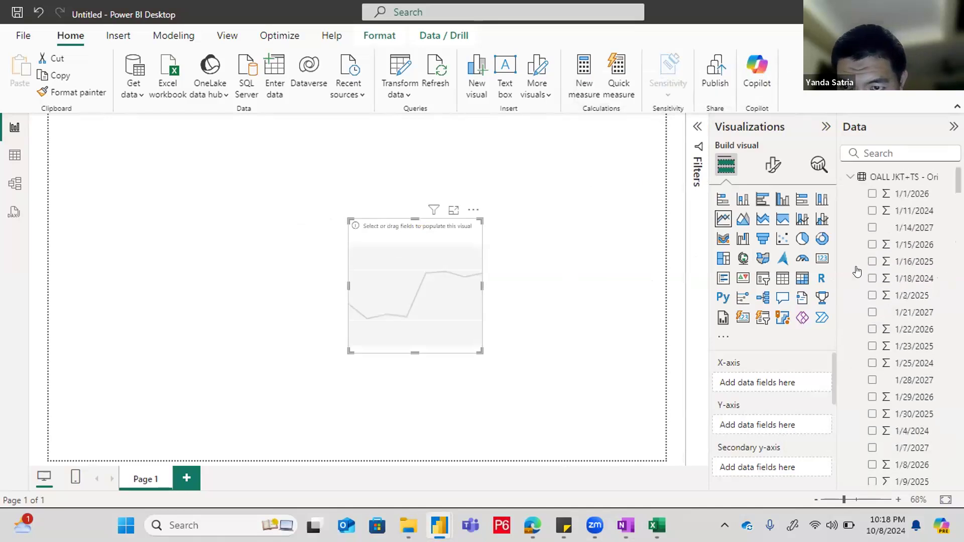
pyautogui.click(850, 177)
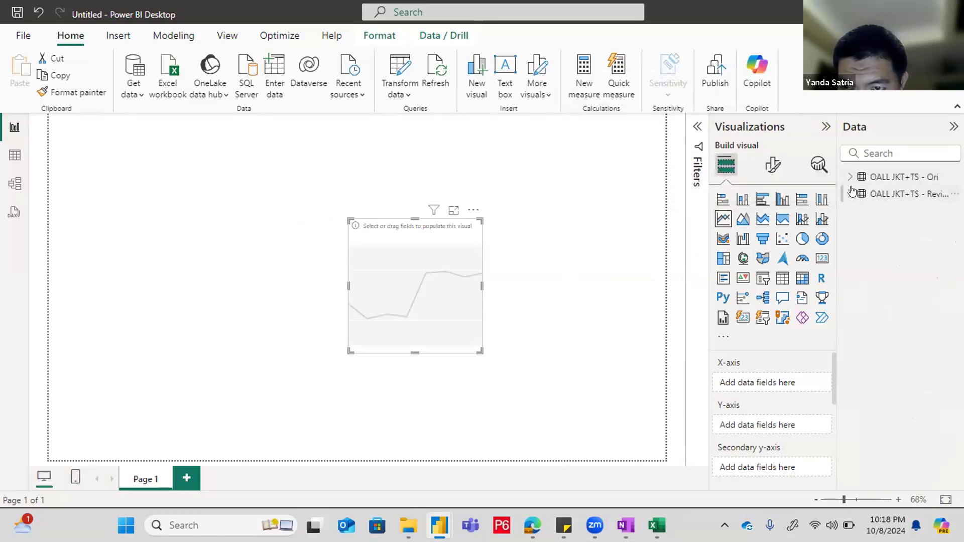
pyautogui.moveTo(837, 371); pyautogui.dragTo(754, 371)
pyautogui.scroll(-8, 809, 353)
pyautogui.scroll(3, 808, 353)
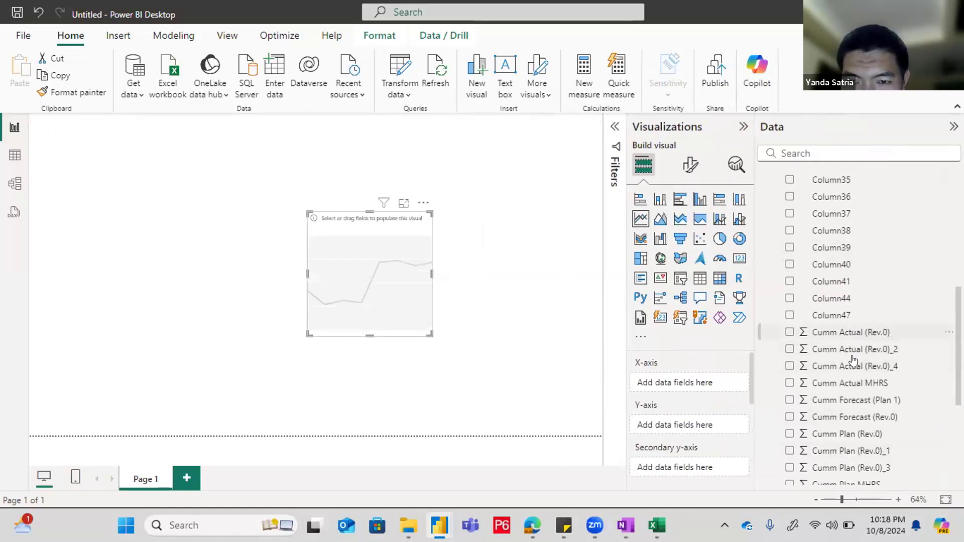
pyautogui.scroll(-4, 852, 435)
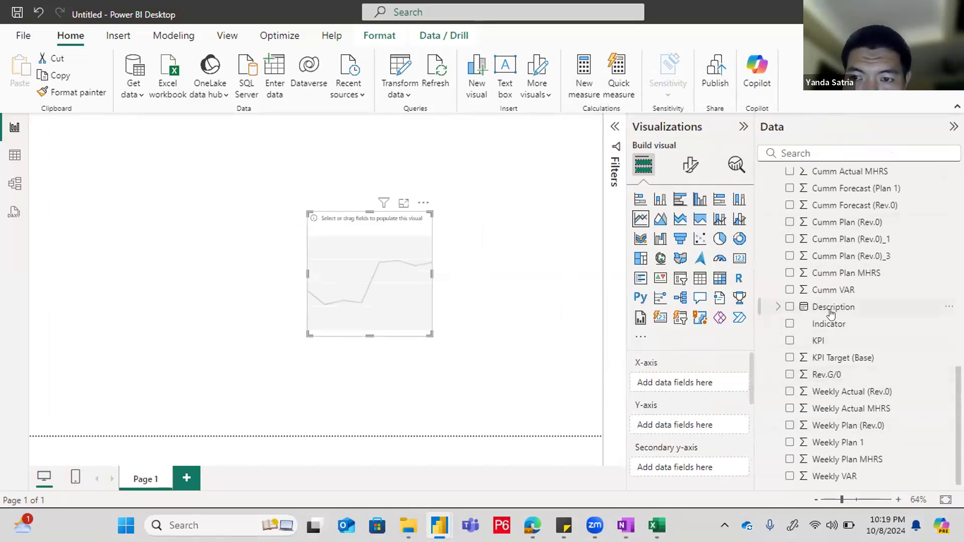
# Step: Switch to Power Query Editor, rename the Description column to Date, and apply the pending change back in the Power BI Desktop report
pyautogui.hotkey('alt', 'Tab')
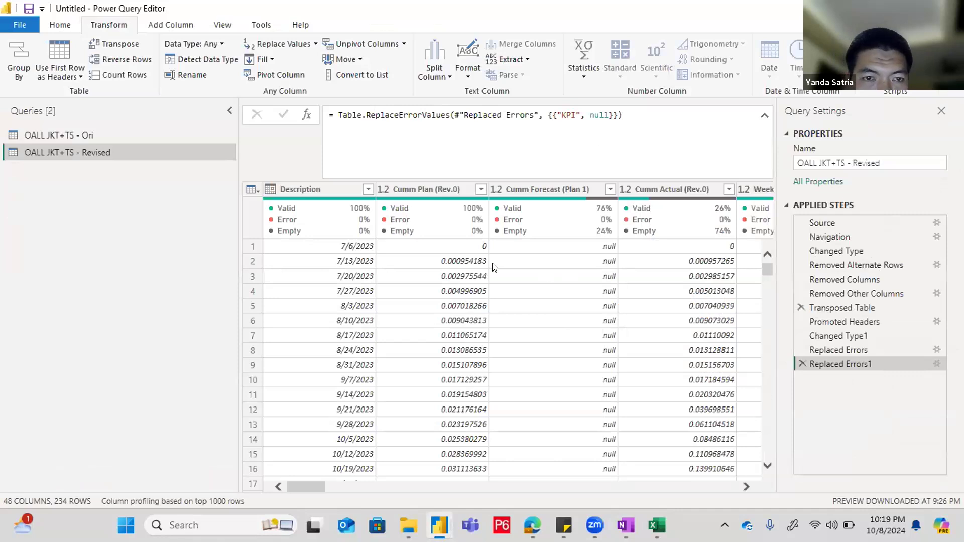
pyautogui.click(312, 190)
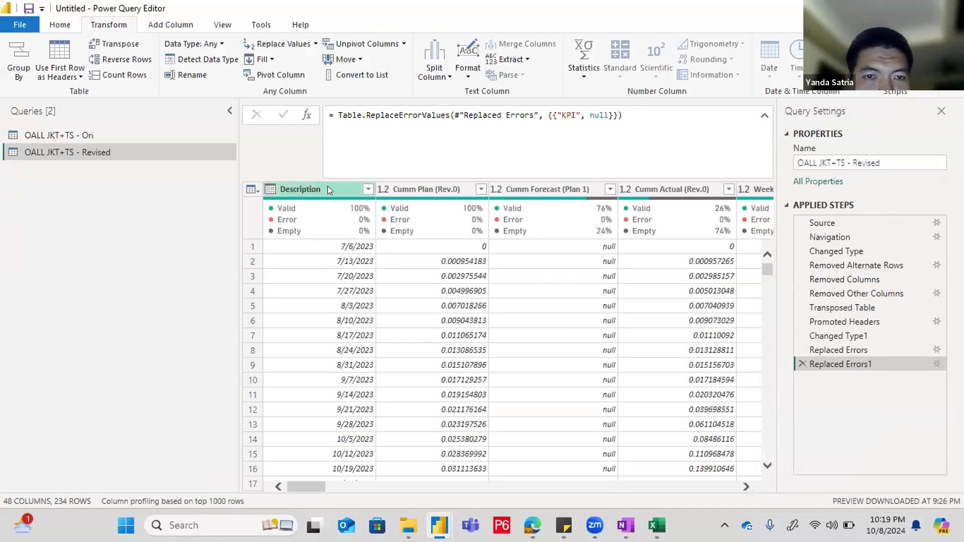
pyautogui.doubleClick(327, 187)
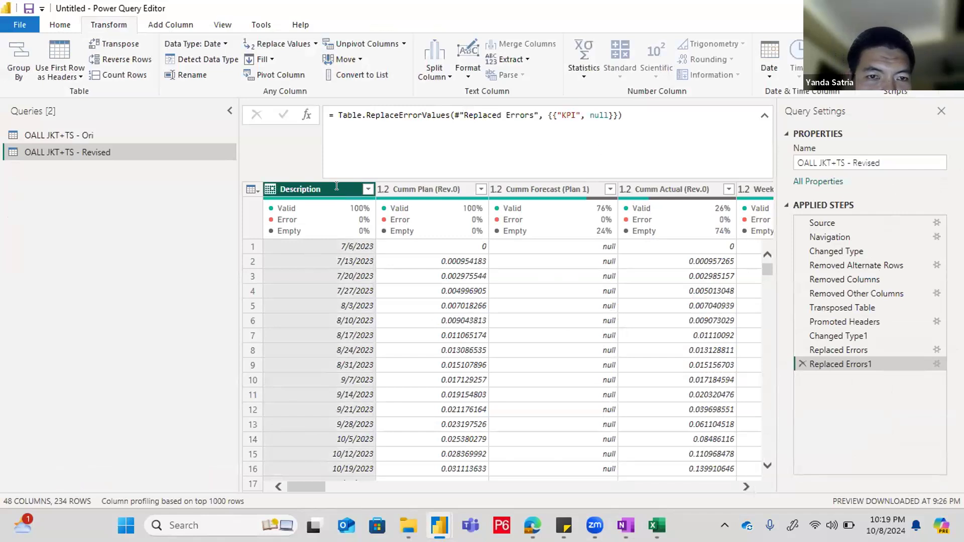
pyautogui.write('Da')
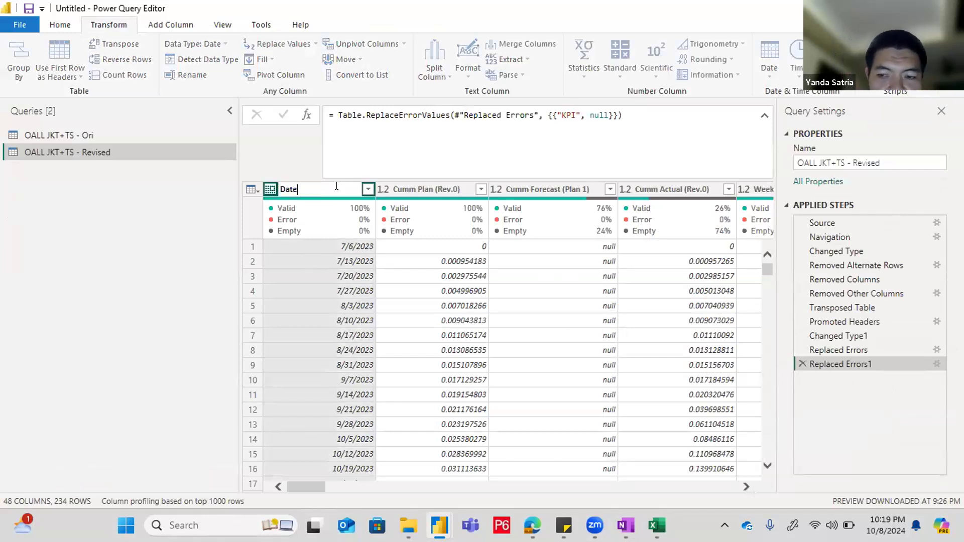
pyautogui.write('te')
pyautogui.press('Return')
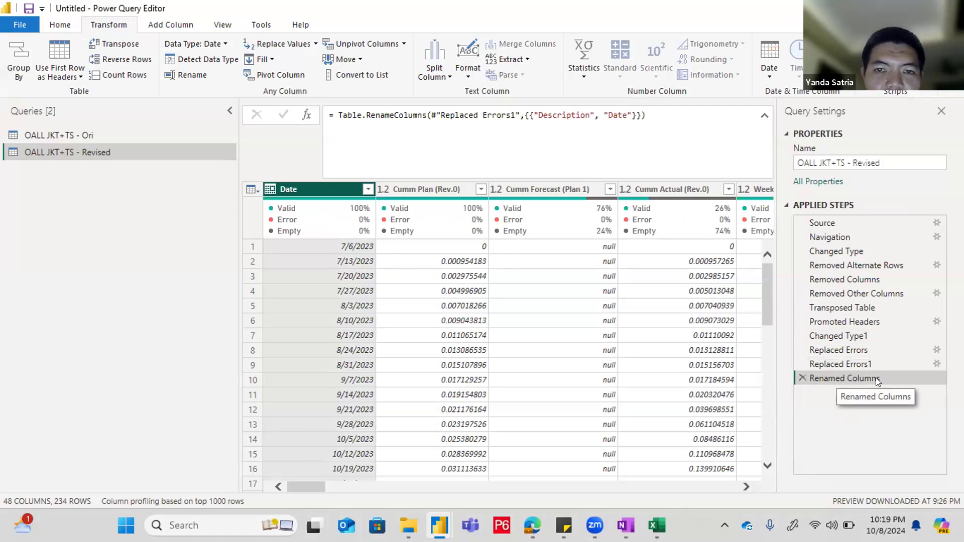
pyautogui.hotkey('alt', 'Tab')
pyautogui.click(491, 128)
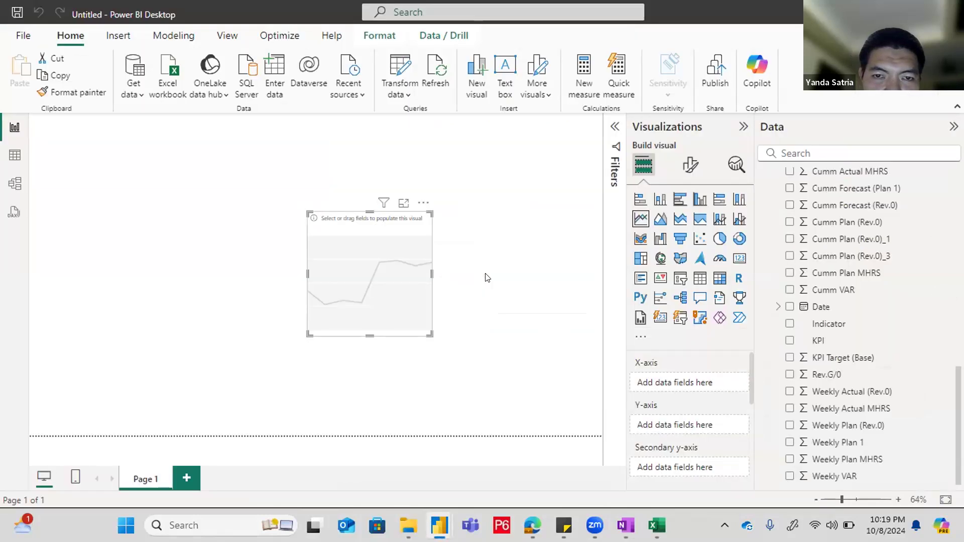
# Step: Check the S-curve sketch in OneNote, return to Power BI Desktop and put the Date field on the line chart's X-axis
pyautogui.hotkey('alt', 'Tab')
pyautogui.press('Tab')
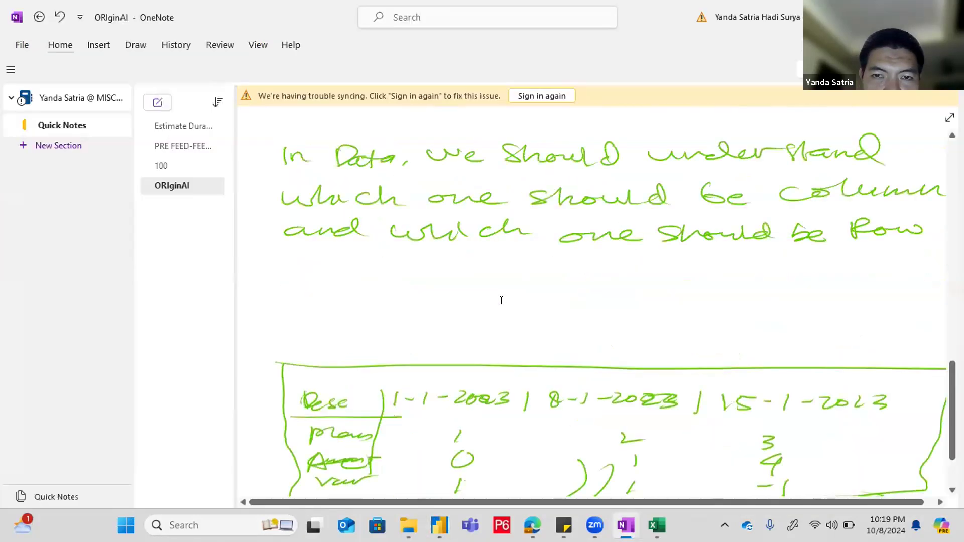
pyautogui.scroll(5, 382, 357)
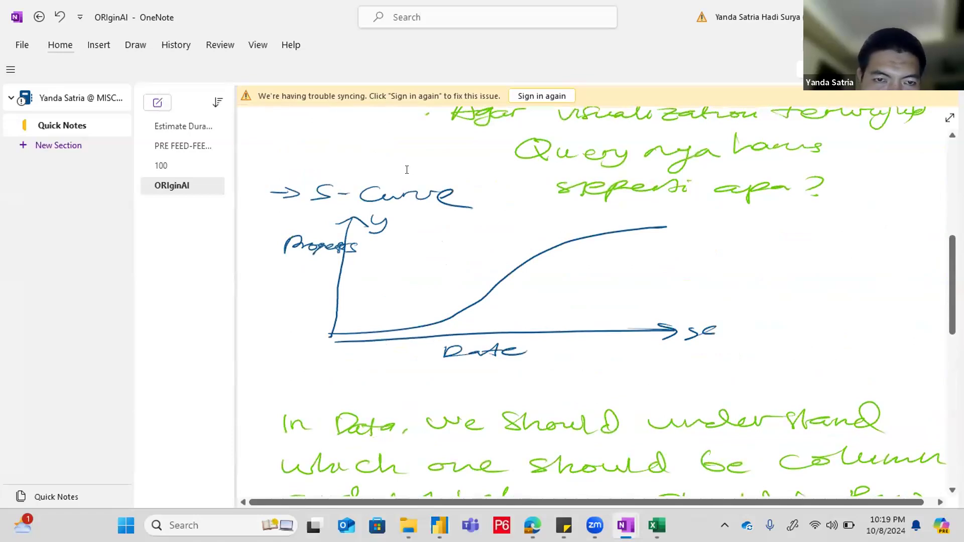
pyautogui.hotkey('alt', 'Tab')
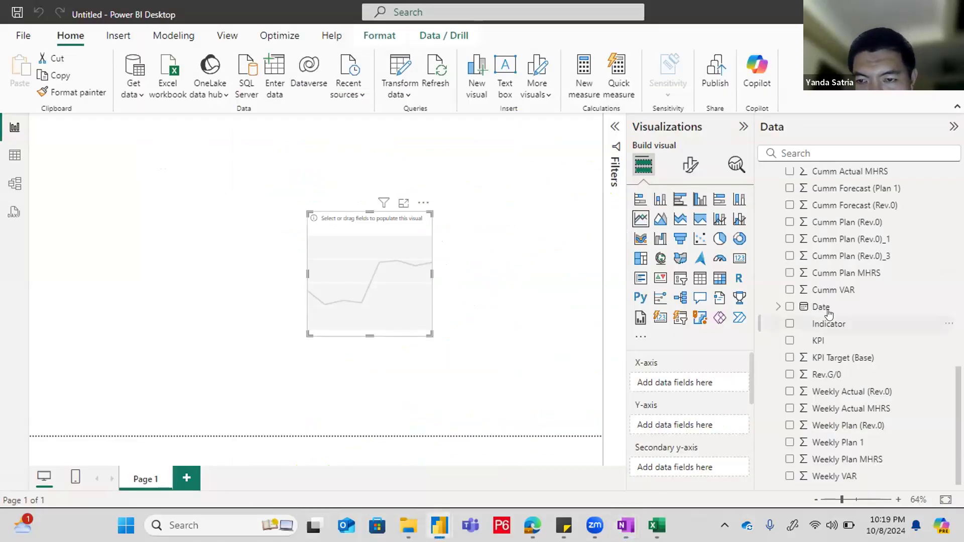
pyautogui.moveTo(827, 305); pyautogui.dragTo(680, 382)
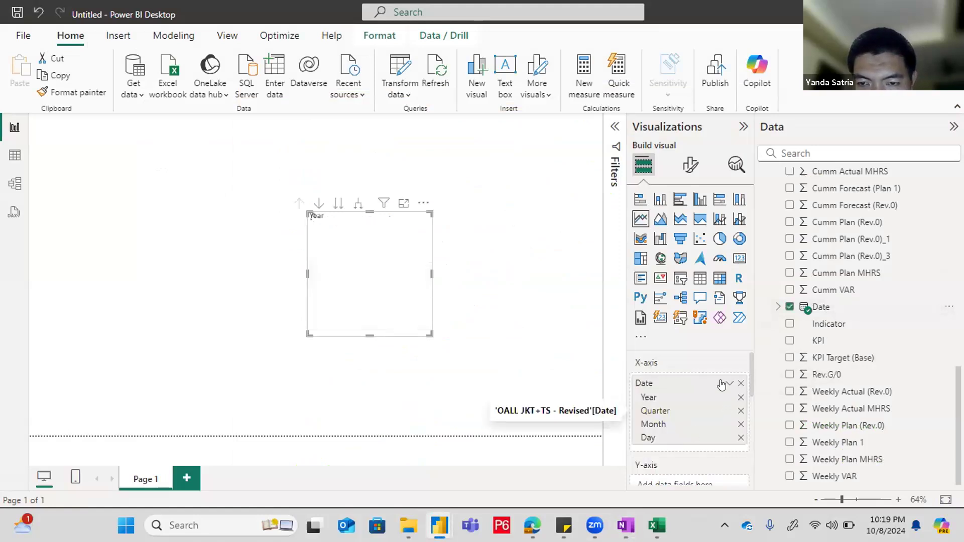
# Step: Recheck the OneNote sketch, then add Cumm Plan (Rev.0) and Cumm Actual (Rev.0)_4 to the Power BI line chart's Y-axis
pyautogui.scroll(-2, 718, 418)
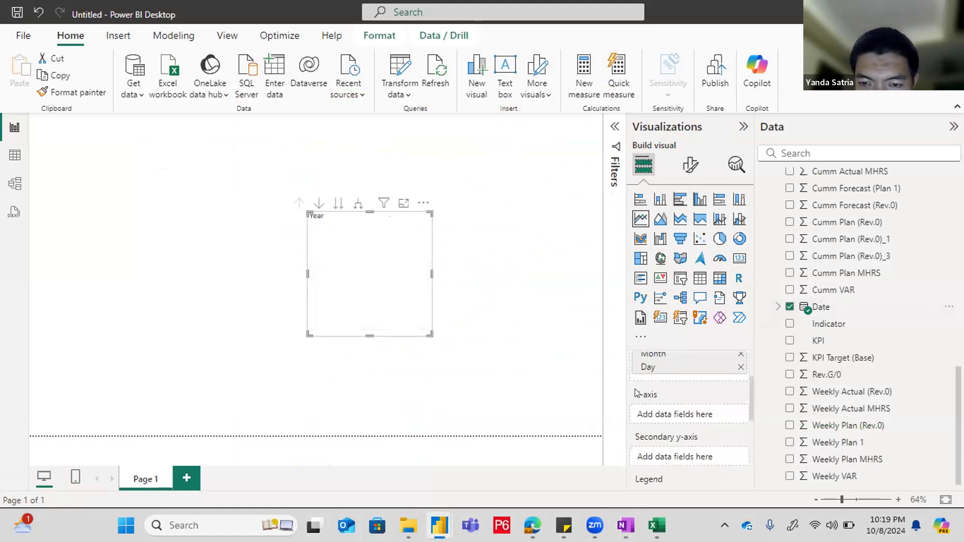
pyautogui.hotkey('alt', 'Tab')
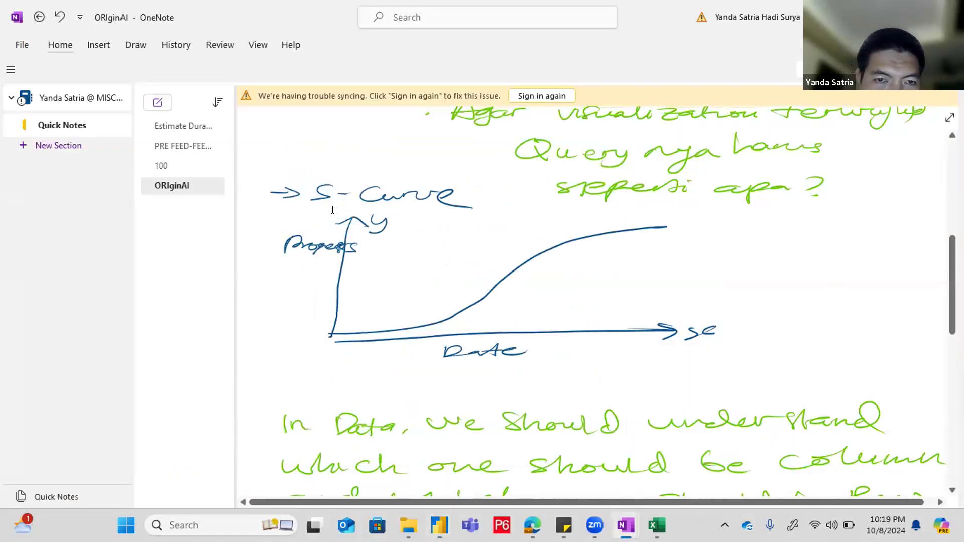
pyautogui.hotkey('alt', 'Tab')
pyautogui.scroll(3, 862, 280)
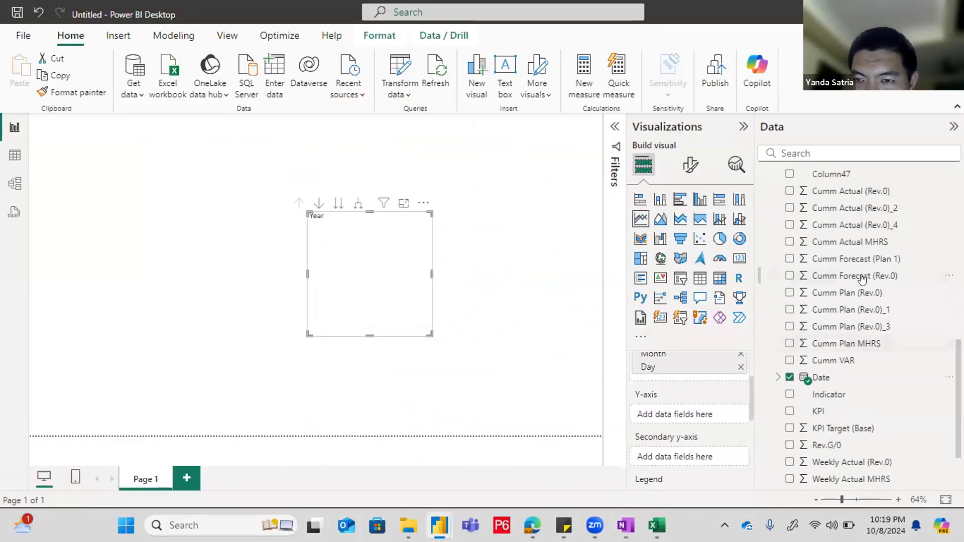
pyautogui.scroll(-3, 858, 276)
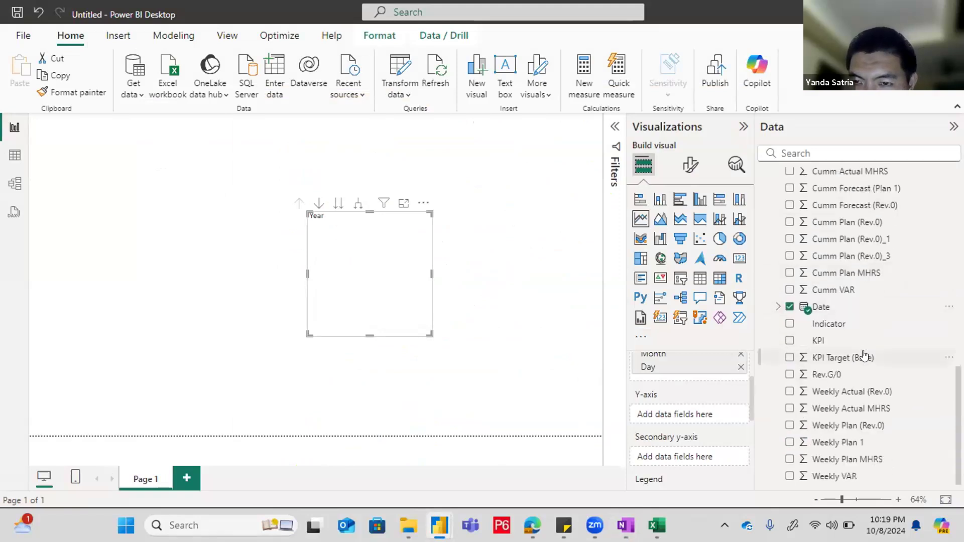
pyautogui.scroll(1, 867, 307)
pyautogui.scroll(-1, 874, 324)
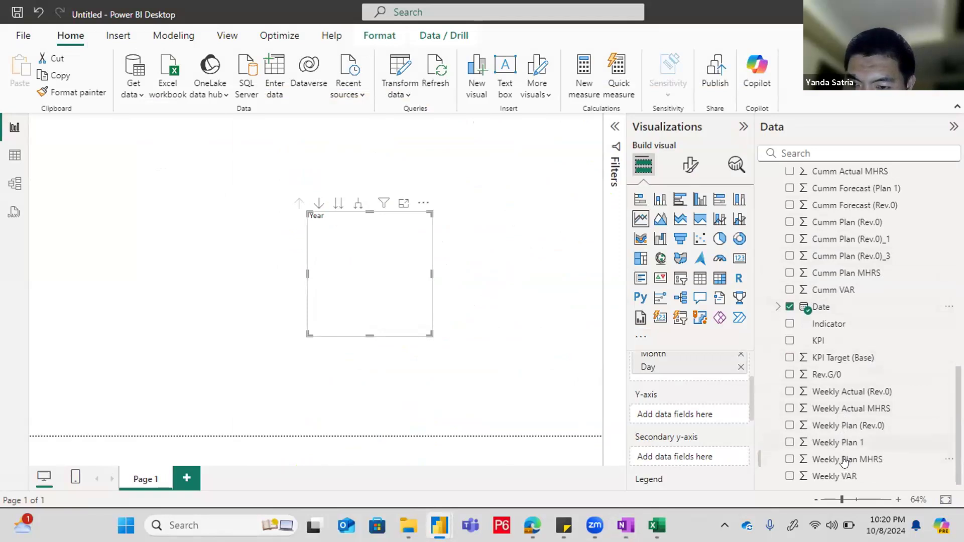
pyautogui.scroll(2, 832, 392)
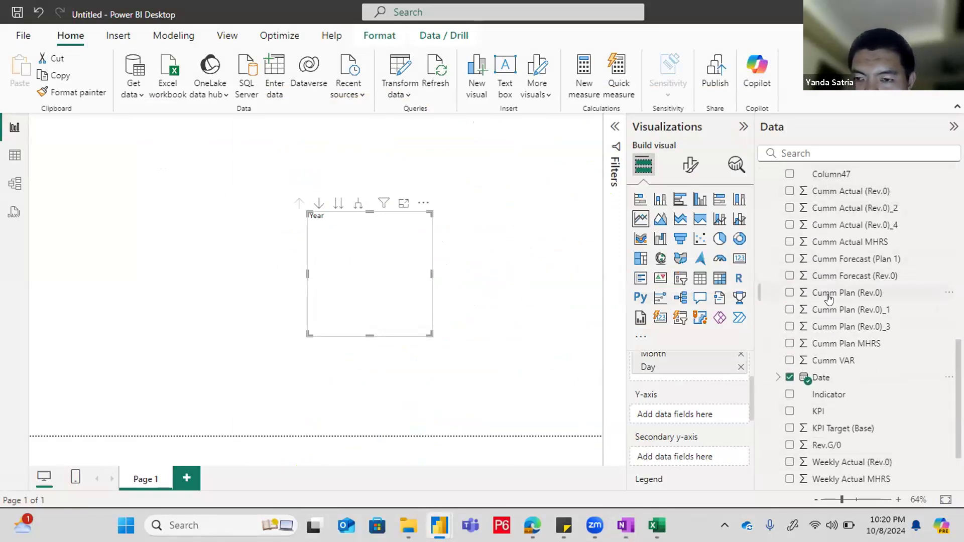
pyautogui.moveTo(829, 299); pyautogui.dragTo(710, 417)
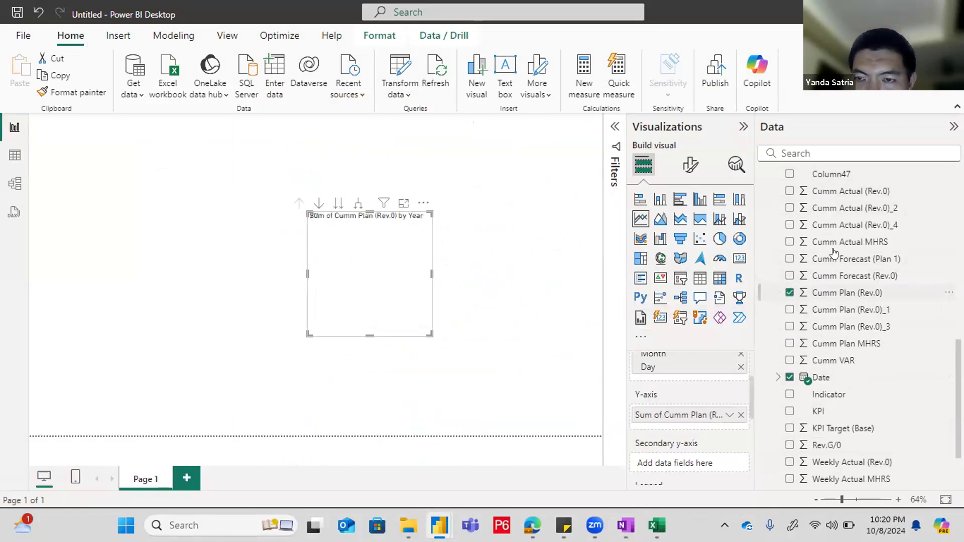
pyautogui.moveTo(835, 225); pyautogui.dragTo(707, 424)
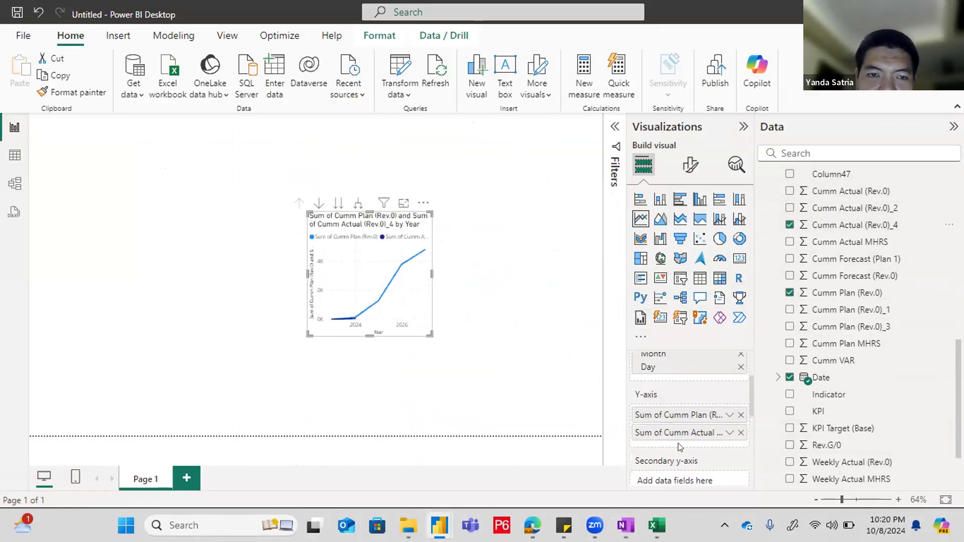
# Step: Enlarge the line chart by widening it on both sides and extending it downward
pyautogui.click(433, 275)
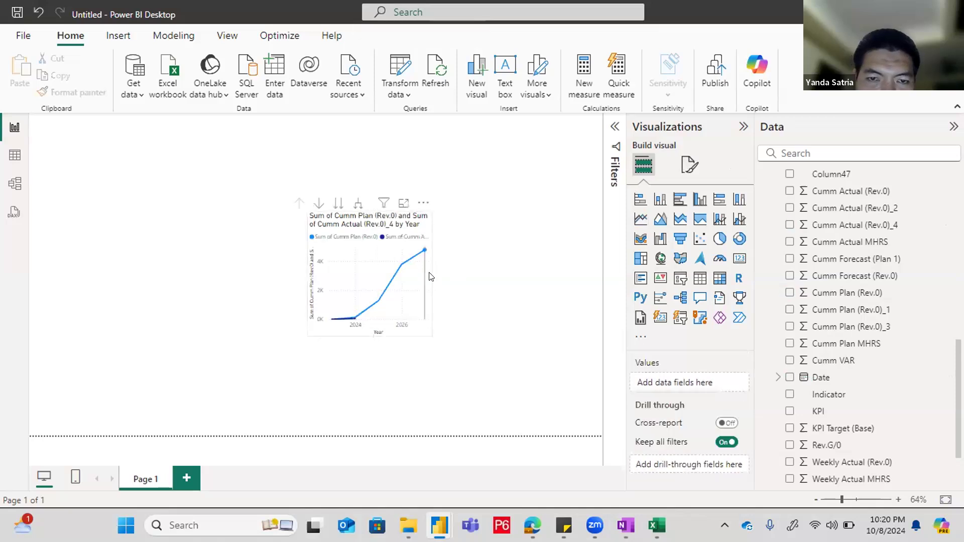
pyautogui.moveTo(426, 273); pyautogui.dragTo(582, 273)
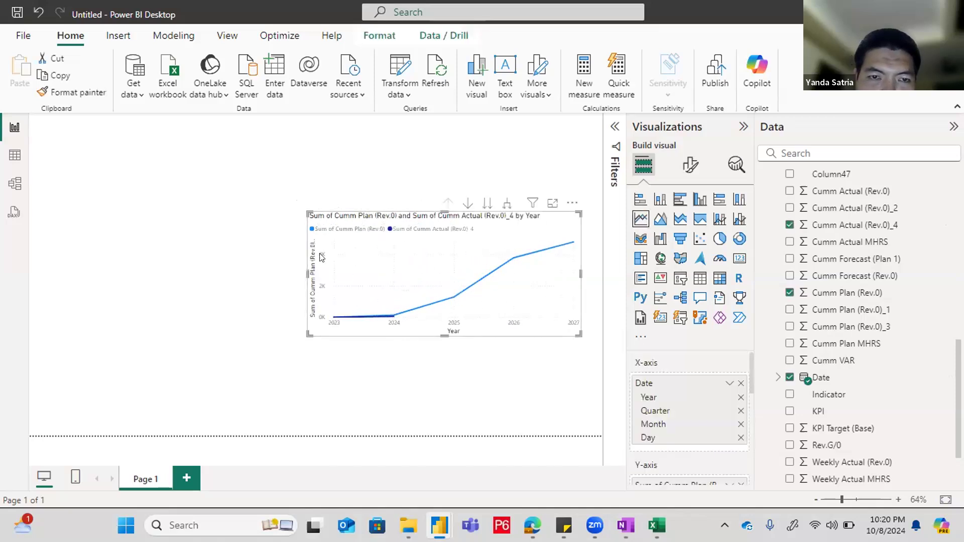
pyautogui.moveTo(220, 275); pyautogui.dragTo(221, 275)
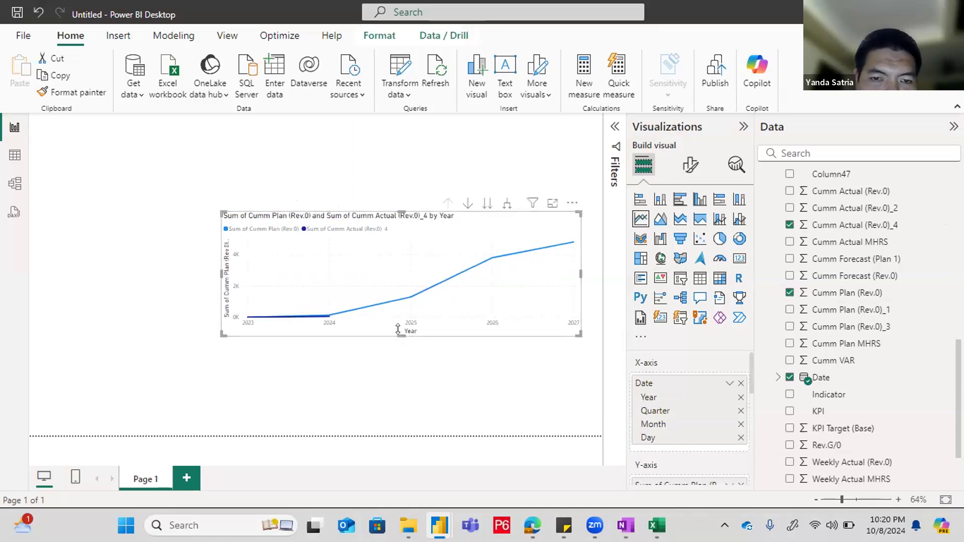
pyautogui.moveTo(401, 336); pyautogui.dragTo(402, 384)
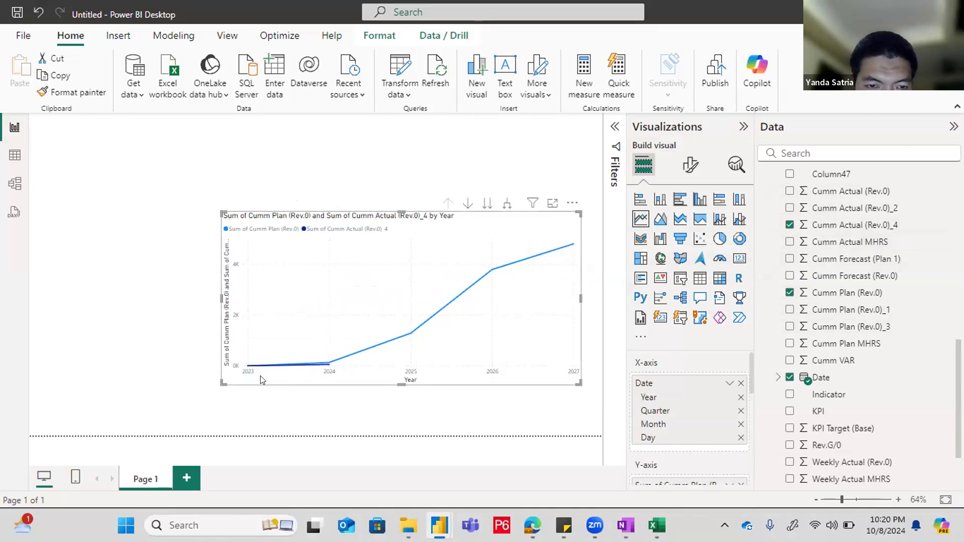
# Step: Change the X-axis Date field from the date hierarchy to plain Date values
pyautogui.click(727, 384)
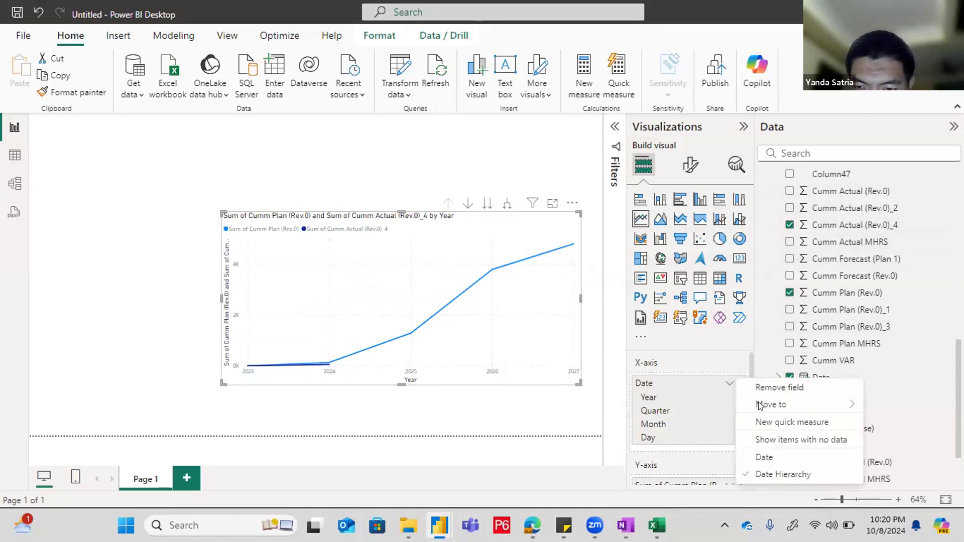
pyautogui.click(786, 459)
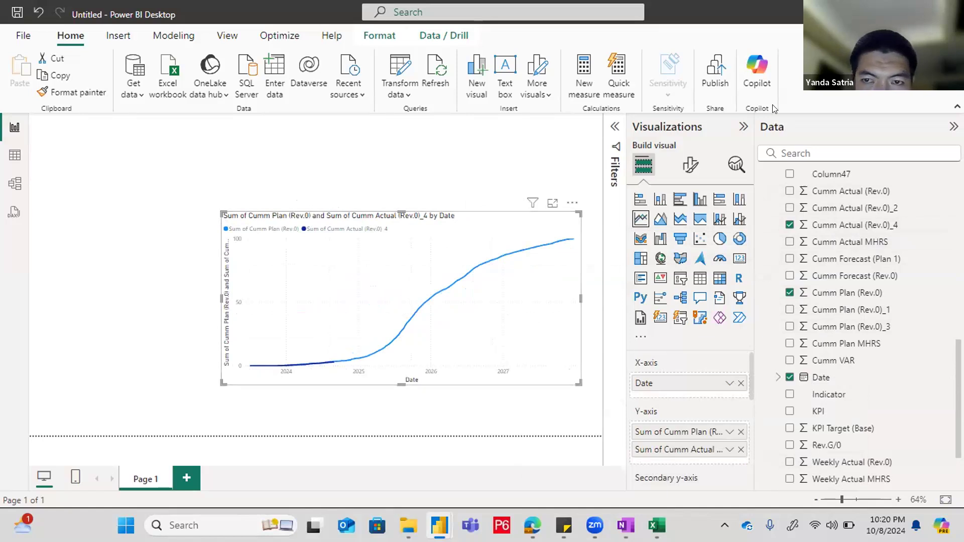
pyautogui.click(729, 385)
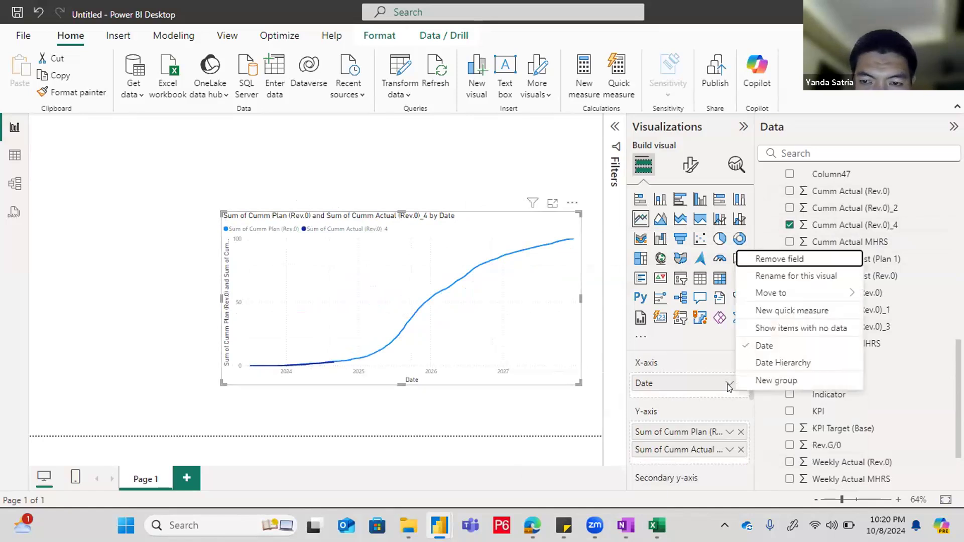
# Step: Look through the chart's X-axis formatting options, including the axis type, range, values and display units
pyautogui.click(691, 164)
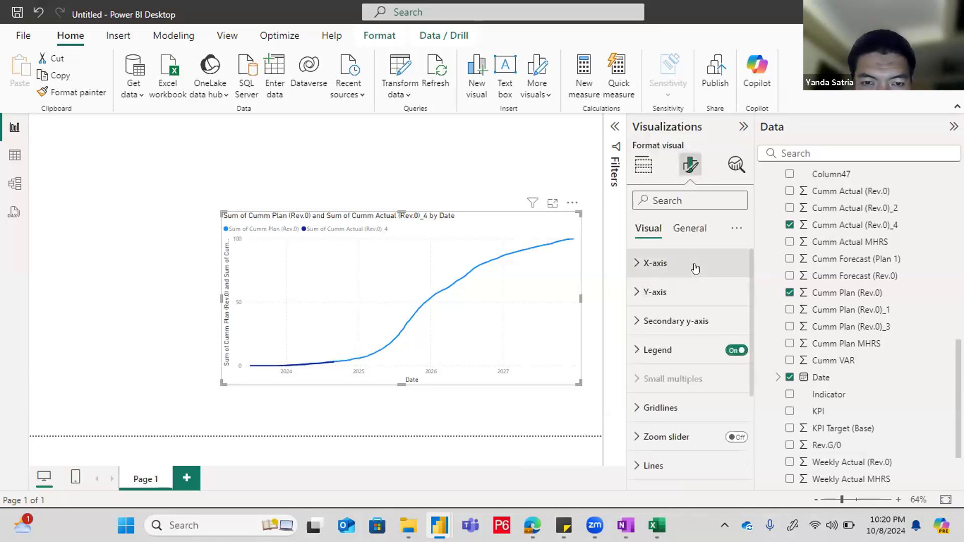
pyautogui.click(693, 264)
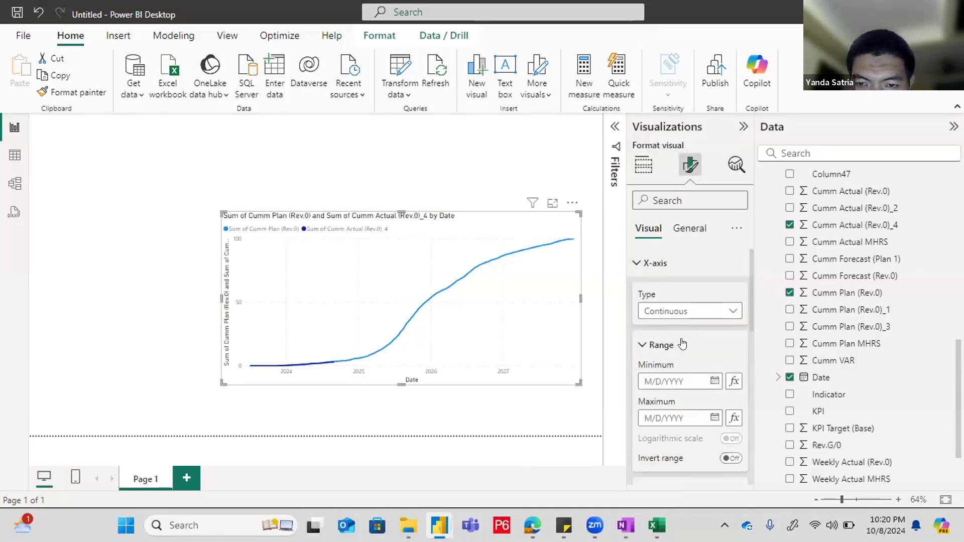
pyautogui.scroll(-2, 683, 343)
pyautogui.scroll(2, 704, 293)
pyautogui.click(710, 310)
pyautogui.click(707, 326)
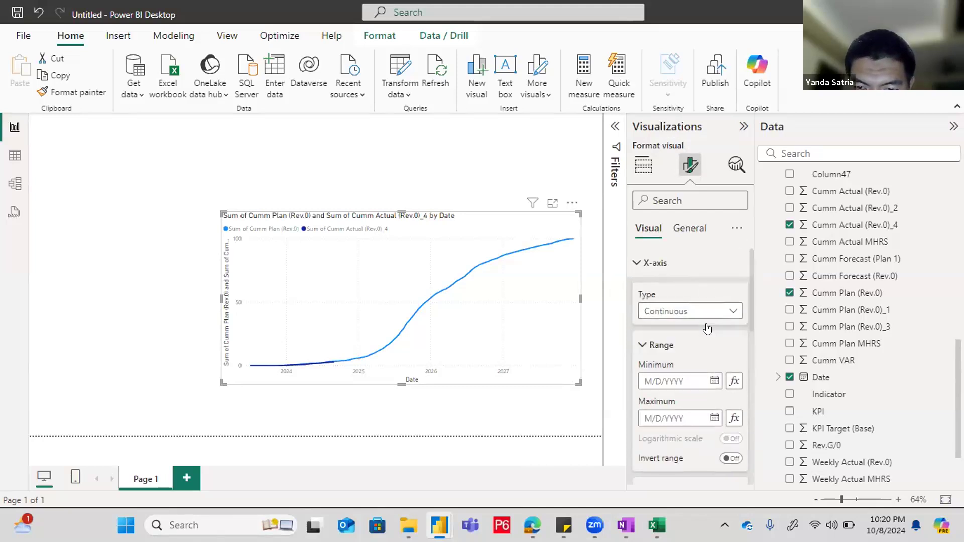
pyautogui.scroll(-2, 709, 328)
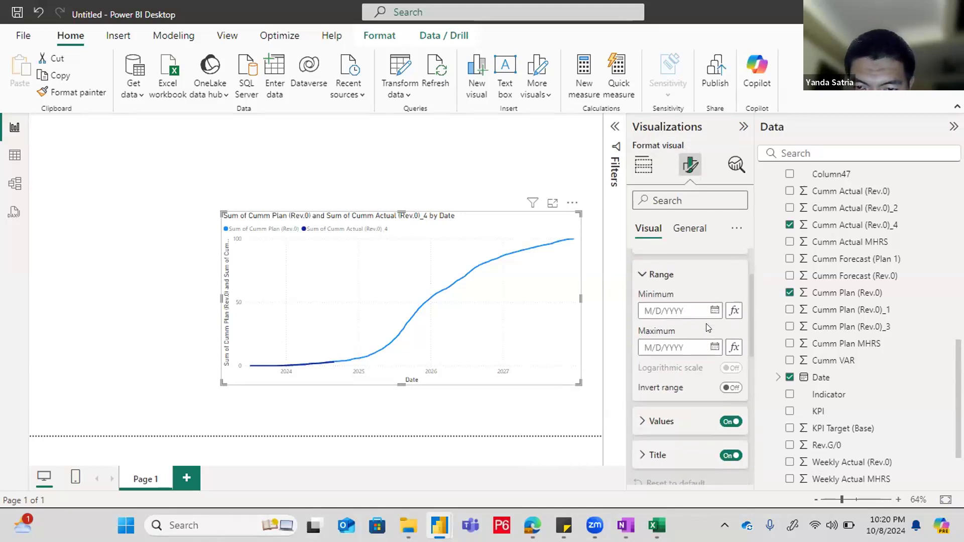
pyautogui.click(676, 422)
pyautogui.scroll(-4, 678, 421)
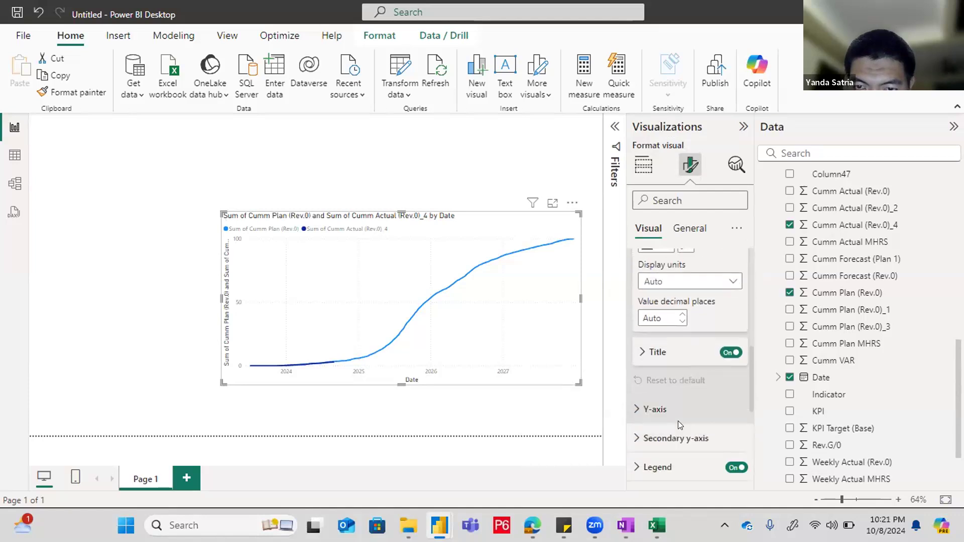
pyautogui.scroll(2, 678, 421)
pyautogui.click(679, 411)
pyautogui.click(687, 343)
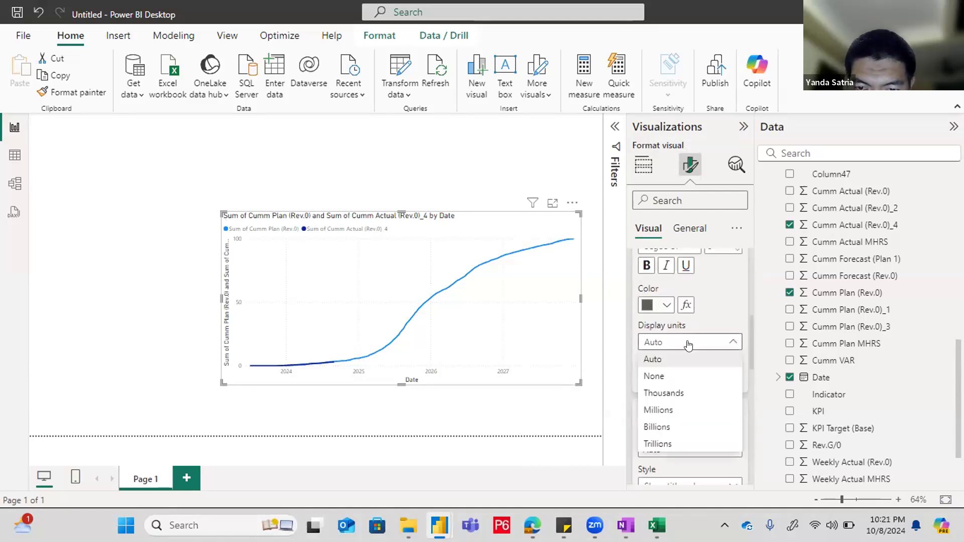
pyautogui.scroll(4, 688, 344)
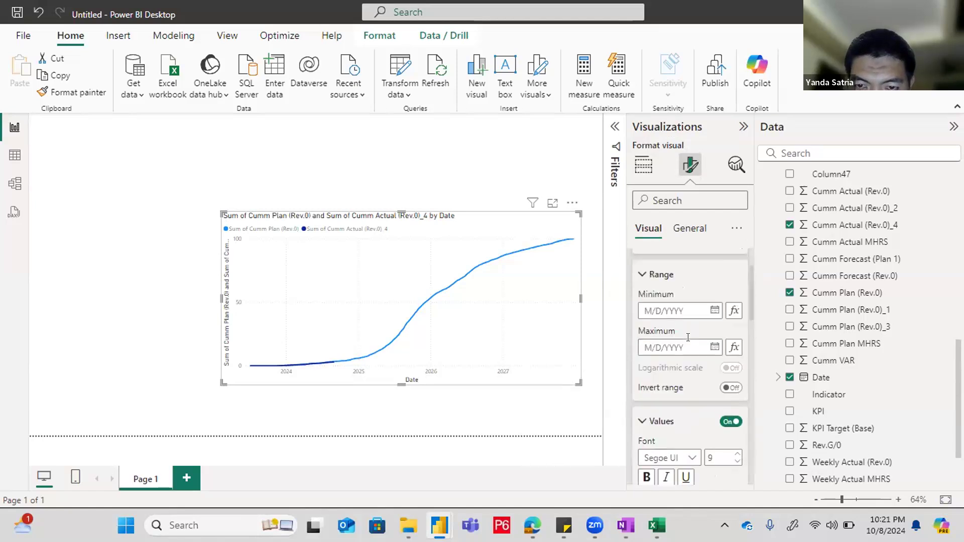
# Step: Set the minimum of the chart's X-axis range to 1/1/2024
pyautogui.click(714, 311)
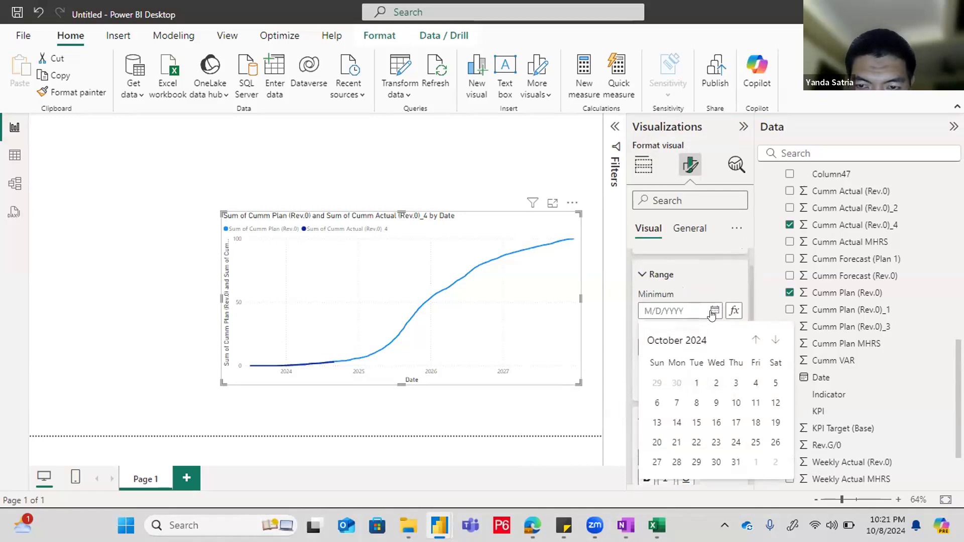
pyautogui.click(751, 339)
pyautogui.click(751, 339)
pyautogui.click(752, 338)
pyautogui.click(752, 339)
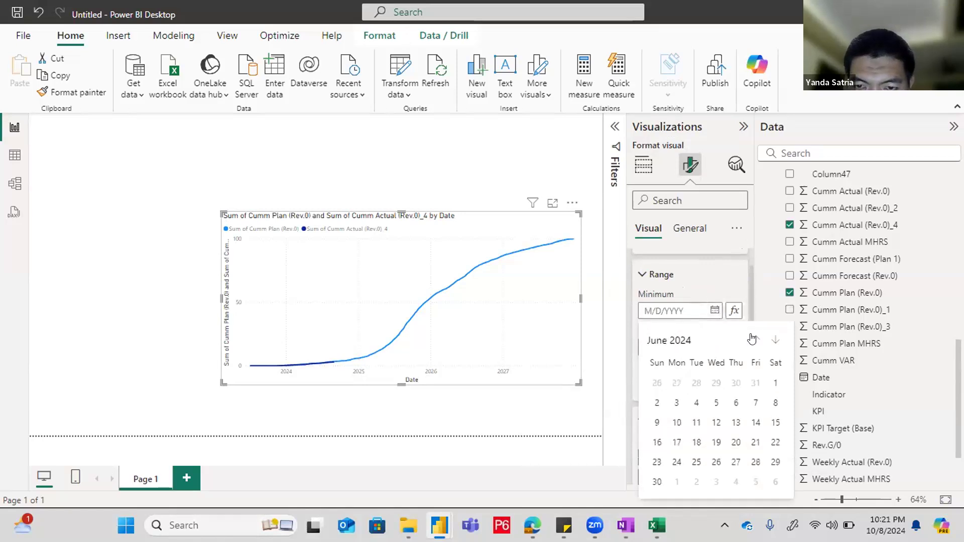
pyautogui.click(751, 339)
pyautogui.click(752, 339)
pyautogui.click(752, 339)
pyautogui.click(752, 339)
pyautogui.click(751, 339)
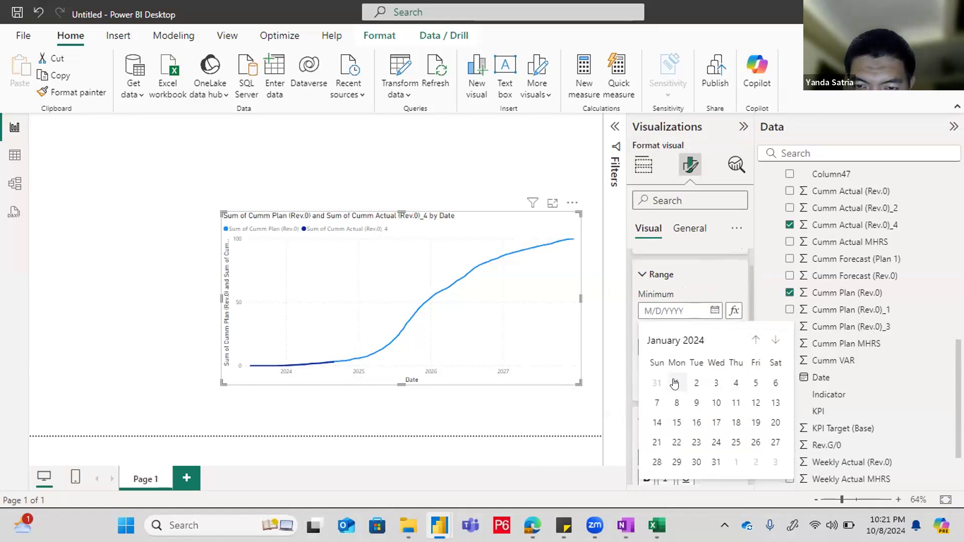
pyautogui.click(676, 383)
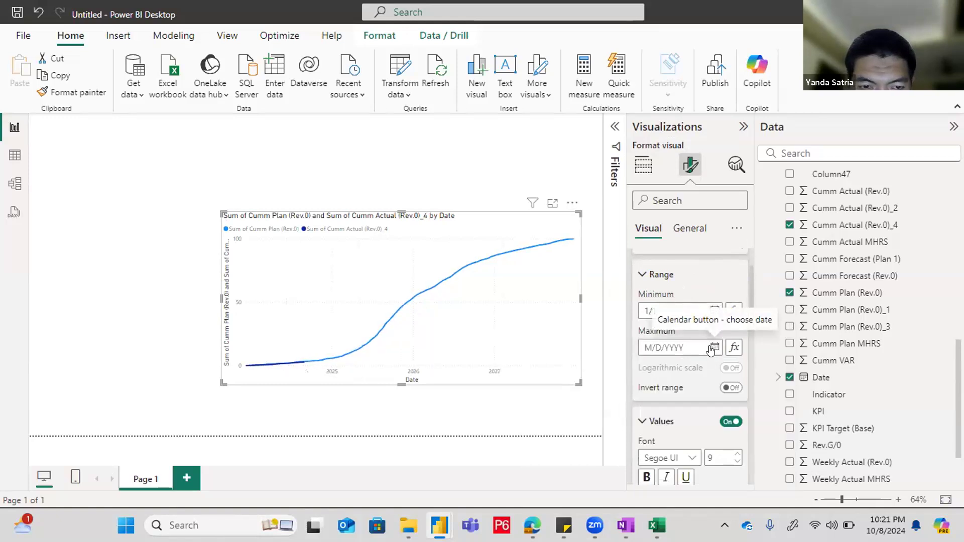
# Step: Set the maximum of the chart's X-axis range to 12/31/2024
pyautogui.click(714, 346)
pyautogui.click(727, 199)
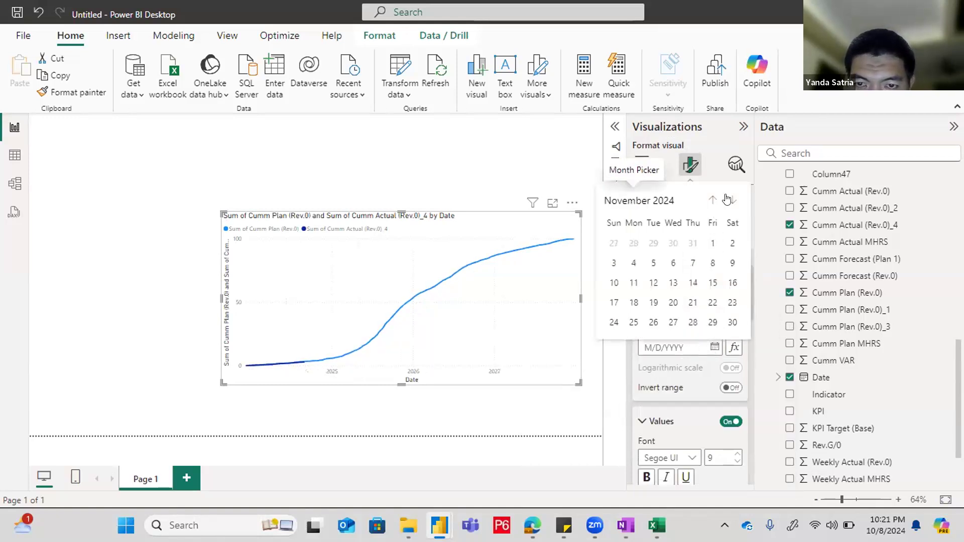
pyautogui.click(727, 200)
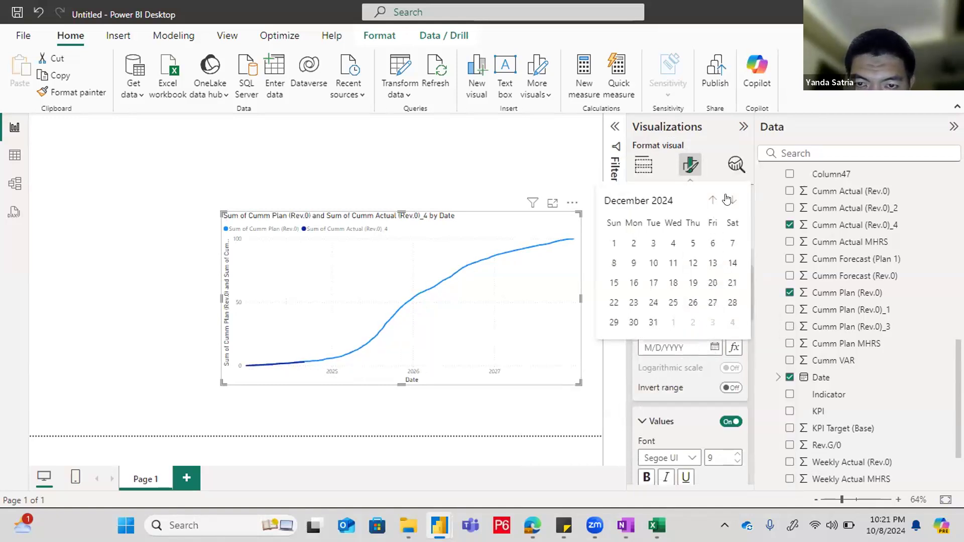
pyautogui.click(652, 322)
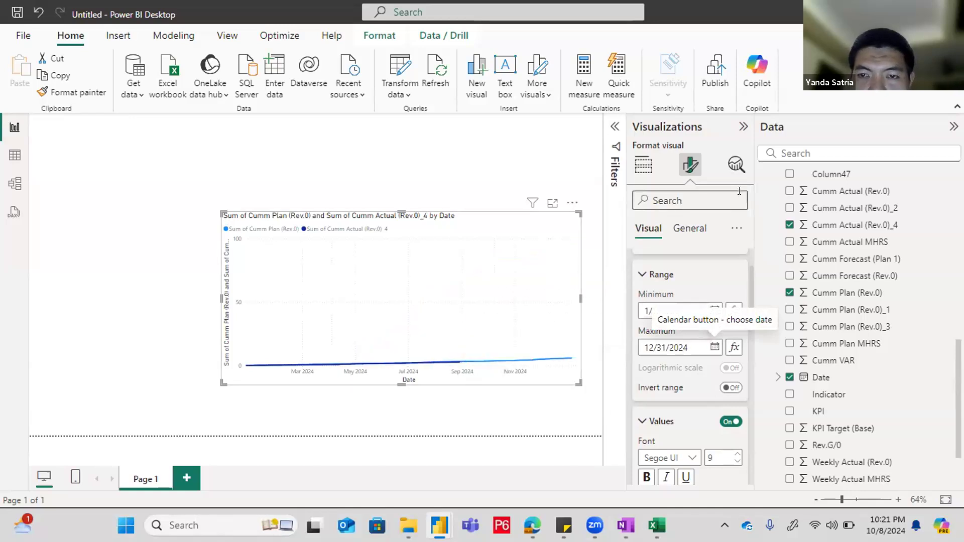
pyautogui.click(743, 127)
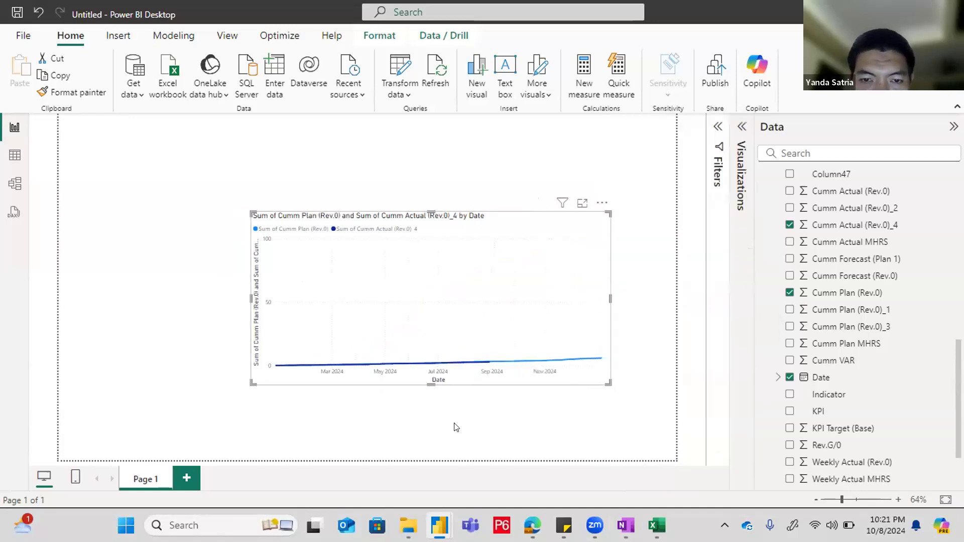
pyautogui.rightClick(494, 403)
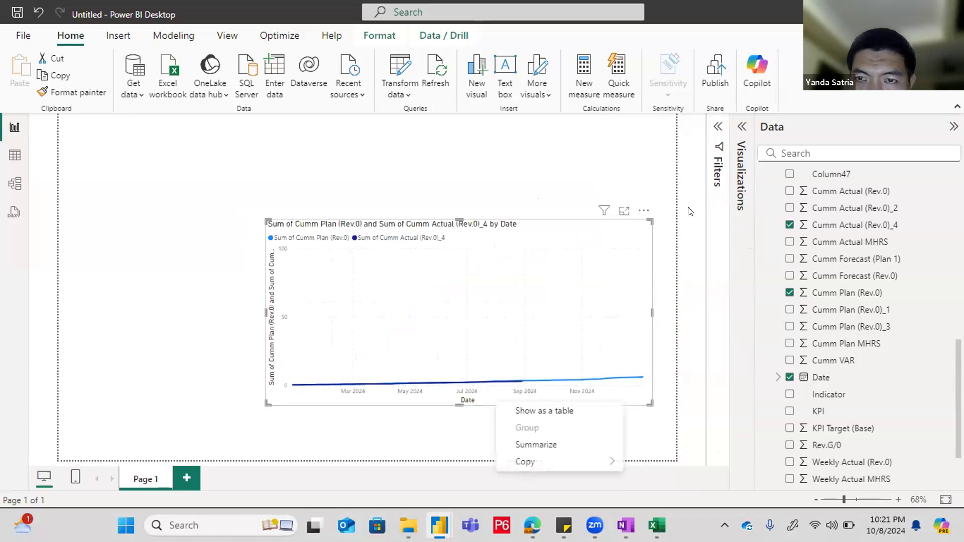
pyautogui.click(742, 126)
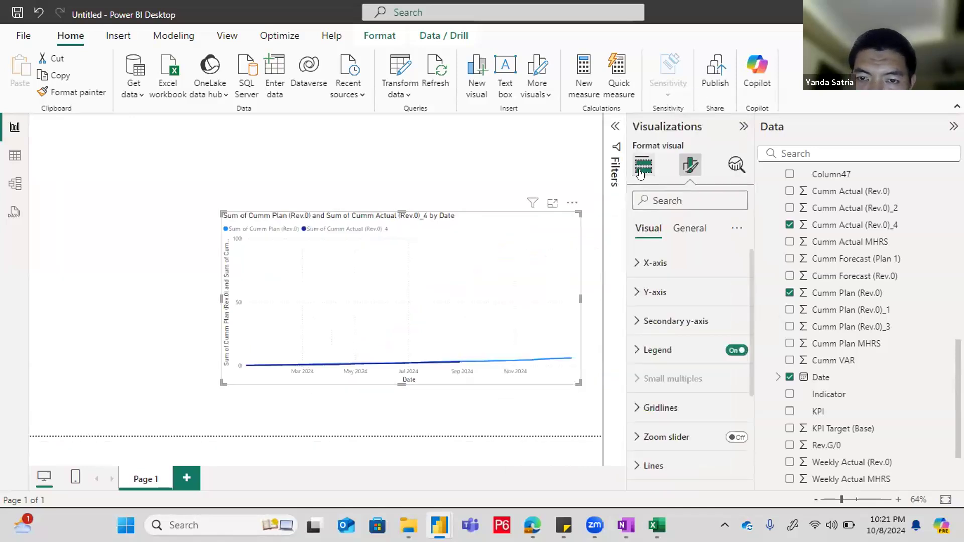
pyautogui.scroll(-5, 708, 402)
pyautogui.scroll(4, 708, 401)
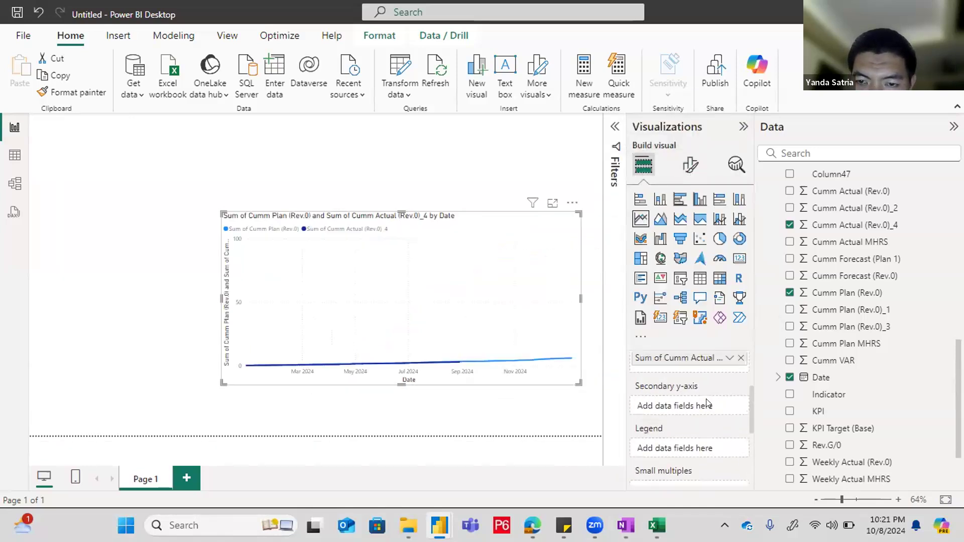
# Step: Turn on the line chart's zoom slider and narrow its date span to about July through late August 2024
pyautogui.click(691, 164)
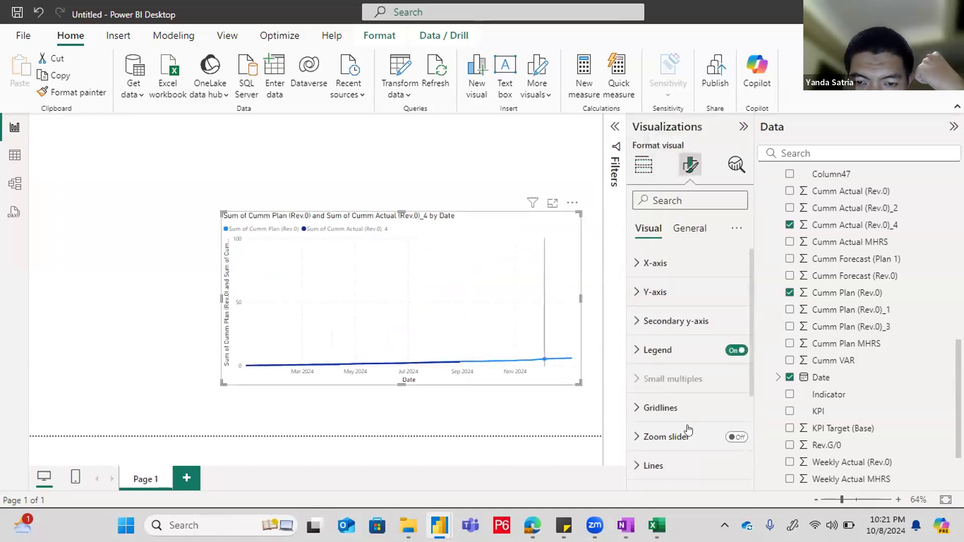
pyautogui.click(735, 436)
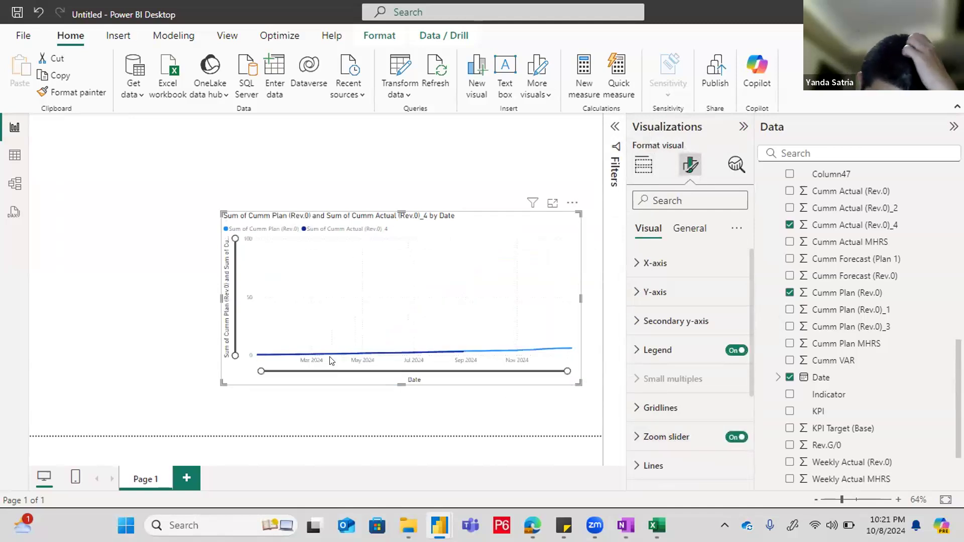
pyautogui.moveTo(255, 362); pyautogui.dragTo(421, 373)
pyautogui.moveTo(574, 370); pyautogui.dragTo(465, 375)
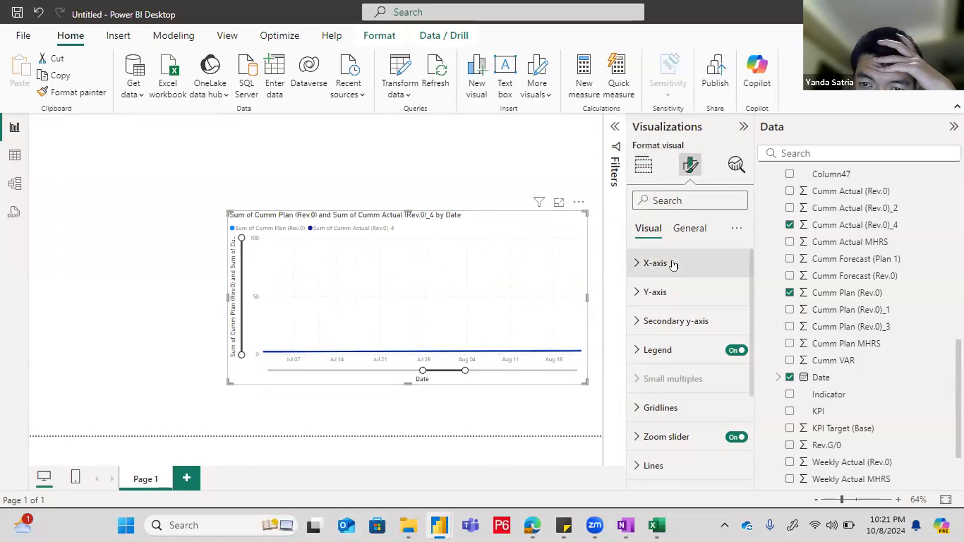
# Step: Clear the minimum and maximum dates from the chart's X-axis range
pyautogui.click(672, 263)
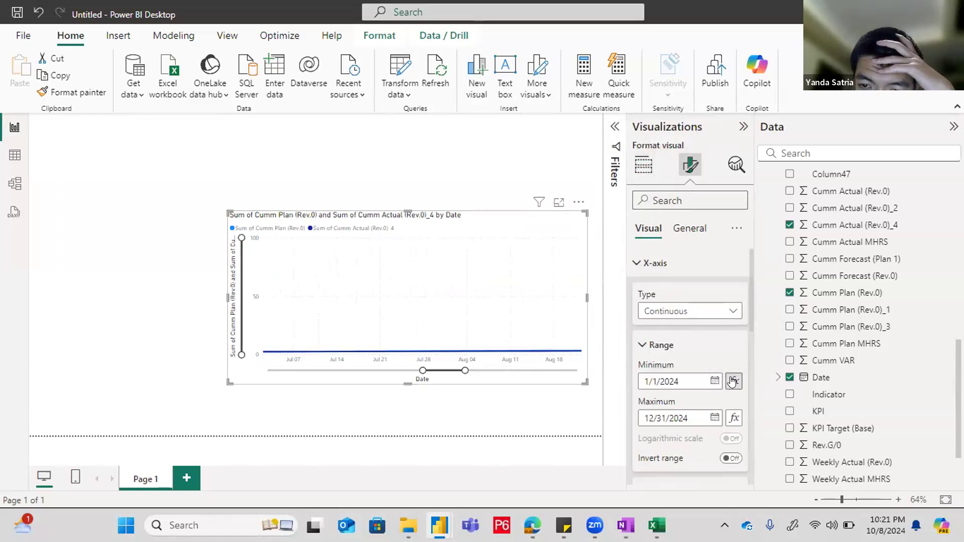
pyautogui.click(733, 382)
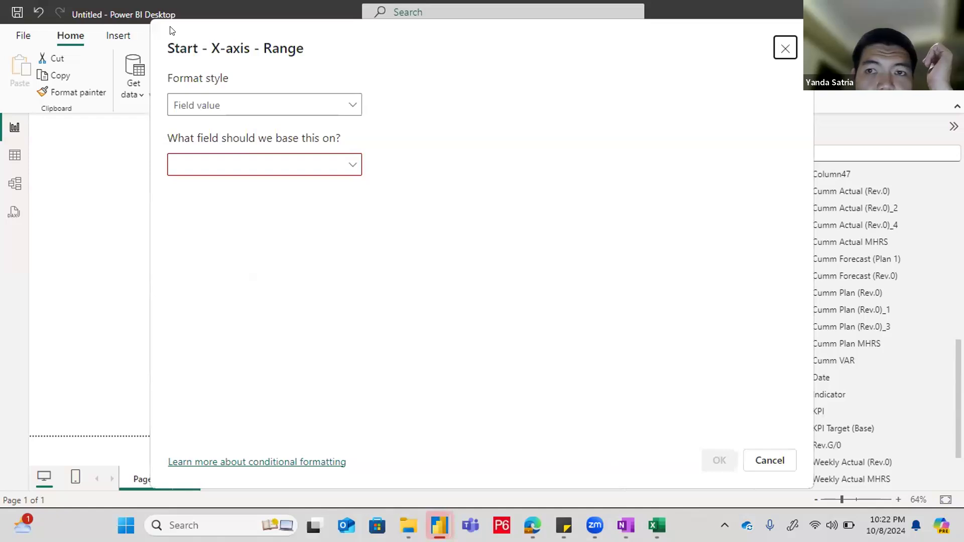
pyautogui.press('Escape')
pyautogui.click(714, 381)
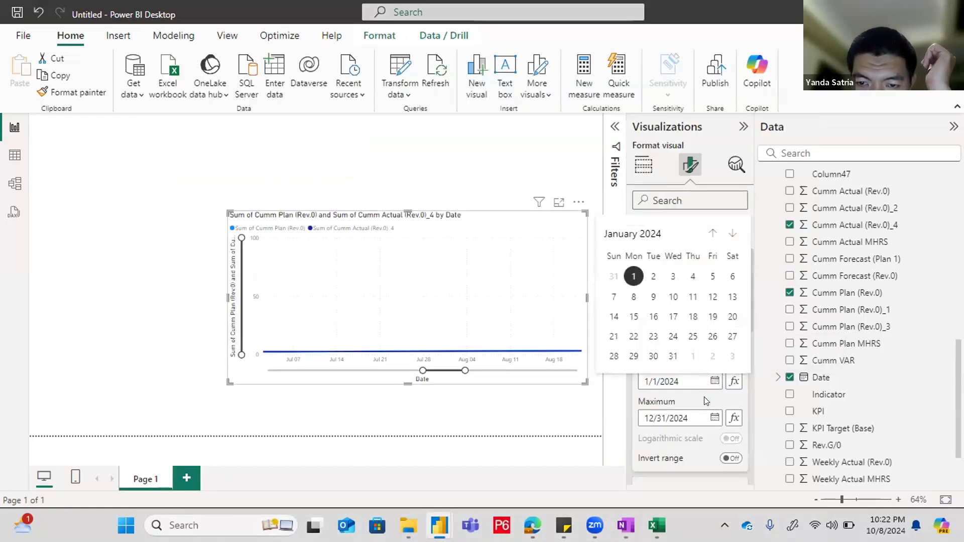
pyautogui.click(693, 384)
pyautogui.press('BackSpace')
pyautogui.press('BackSpace')
pyautogui.press('BackSpace')
pyautogui.press('BackSpace')
pyautogui.press('BackSpace')
pyautogui.press('BackSpace')
pyautogui.press('BackSpace')
pyautogui.hotkey('ctrl', 'a')
pyautogui.press('BackSpace')
pyautogui.click(525, 404)
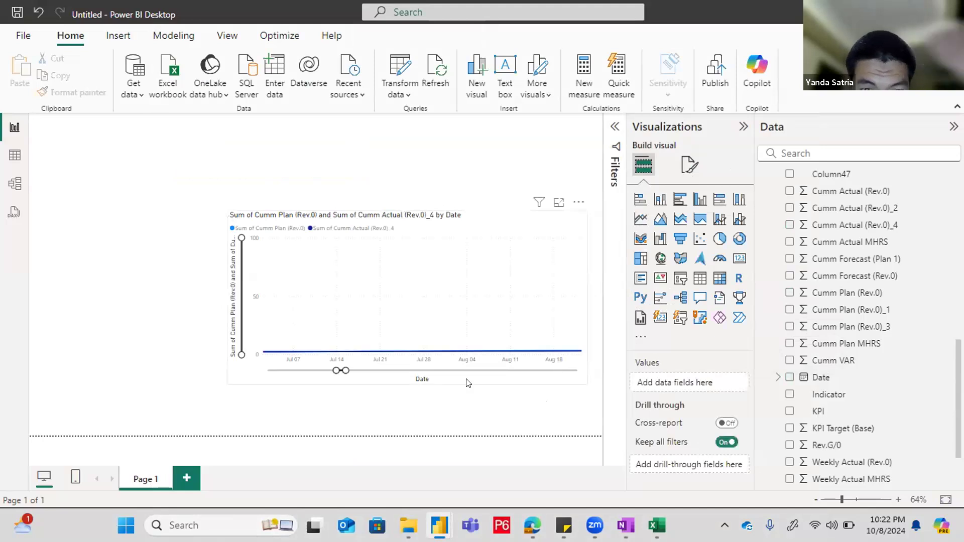
# Step: Extend the chart's date zoom to about mid-July through December 2024 and lower the Y-axis zoom's upper limit to just above 30
pyautogui.moveTo(371, 370)
pyautogui.mouseDown()
pyautogui.moveTo(390, 370)
pyautogui.moveTo(369, 370)
pyautogui.mouseUp()
pyautogui.click(454, 315)
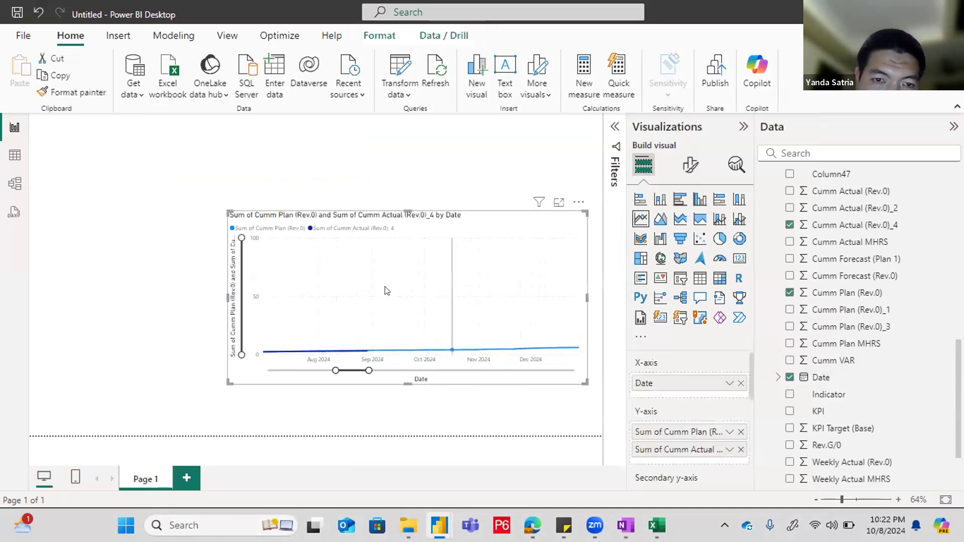
pyautogui.moveTo(236, 243); pyautogui.dragTo(237, 317)
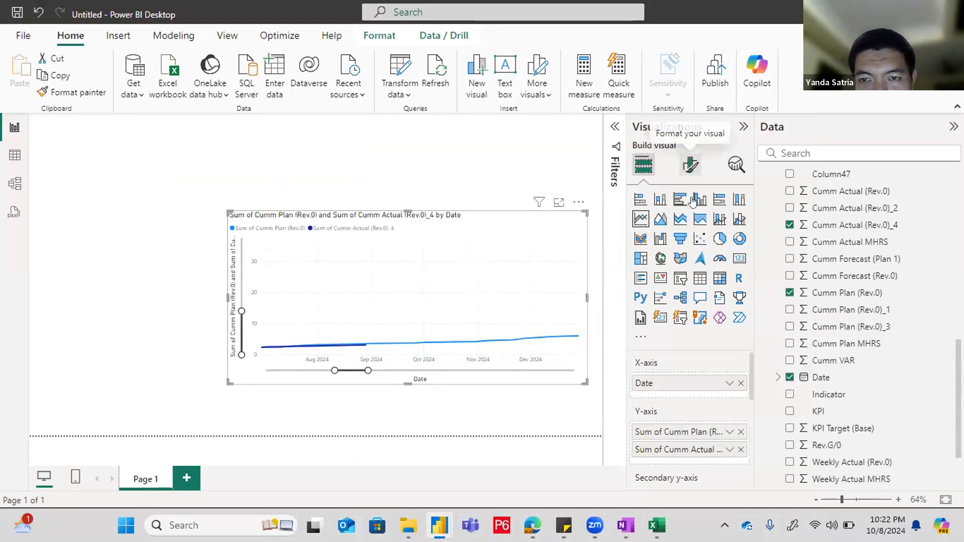
pyautogui.click(690, 165)
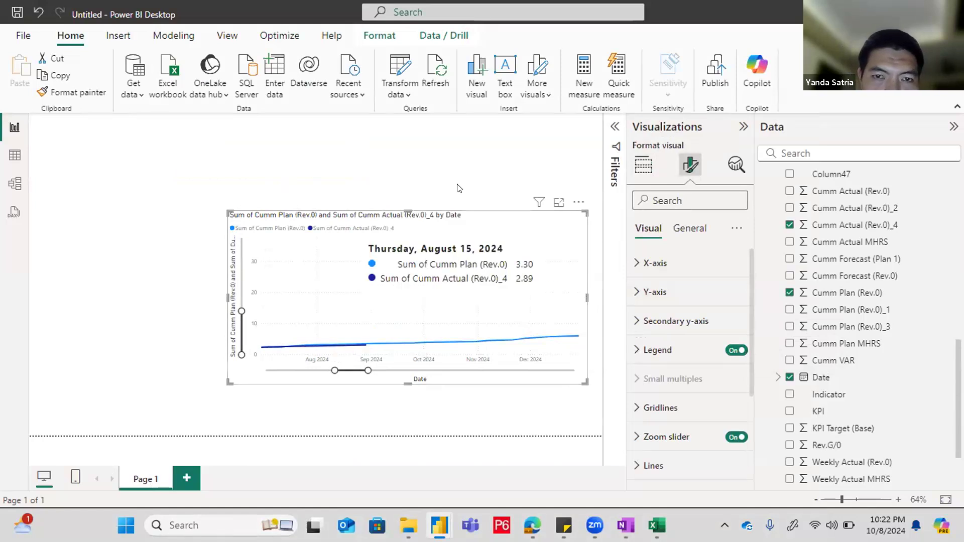
# Step: Switch to the OneNote sketch and draw short green arrow strokes just above the handwritten word Visualization
pyautogui.hotkey('alt', 'Tab')
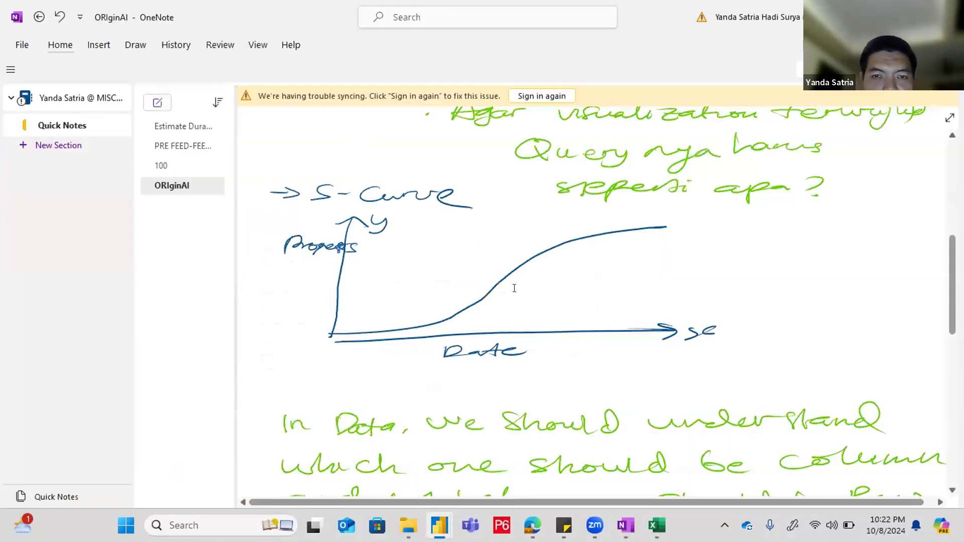
pyautogui.scroll(8, 602, 323)
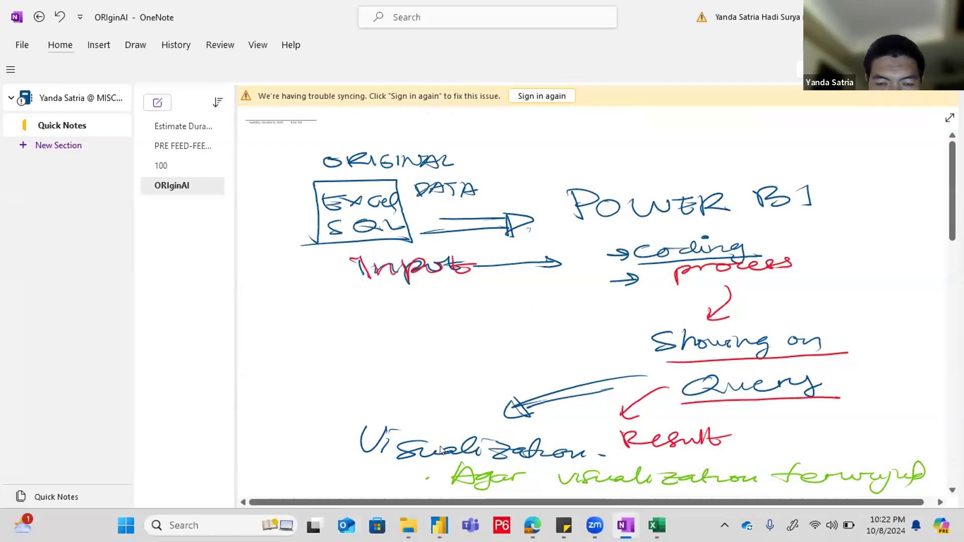
pyautogui.scroll(-3, 440, 450)
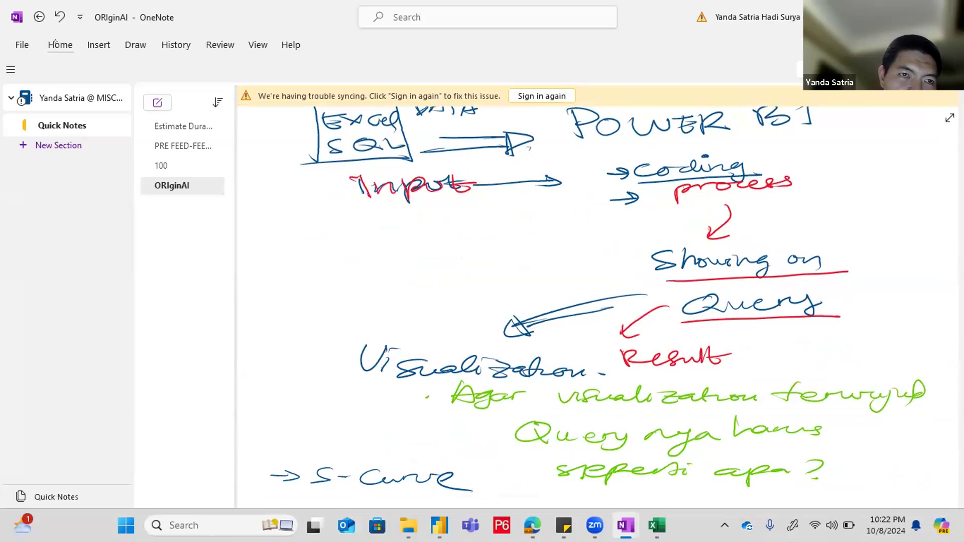
pyautogui.click(70, 44)
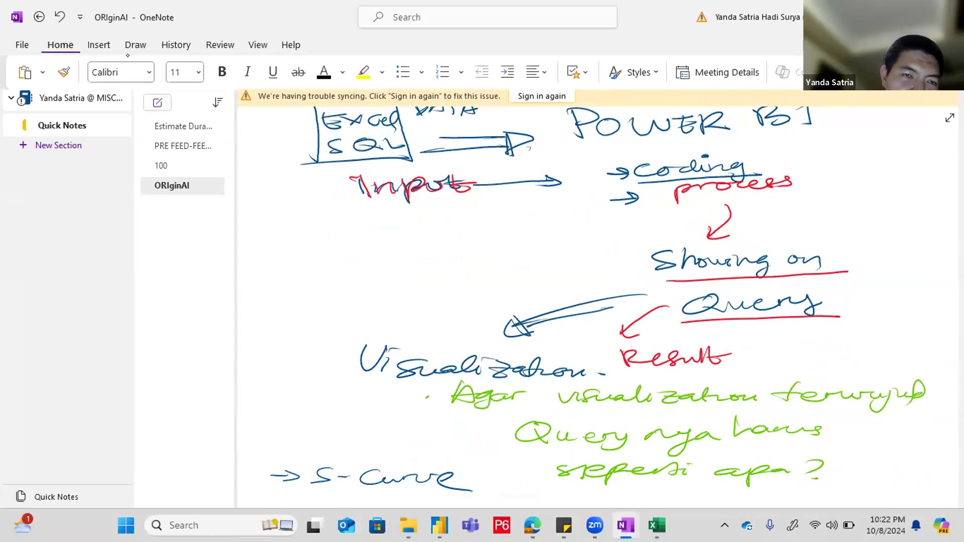
pyautogui.click(342, 73)
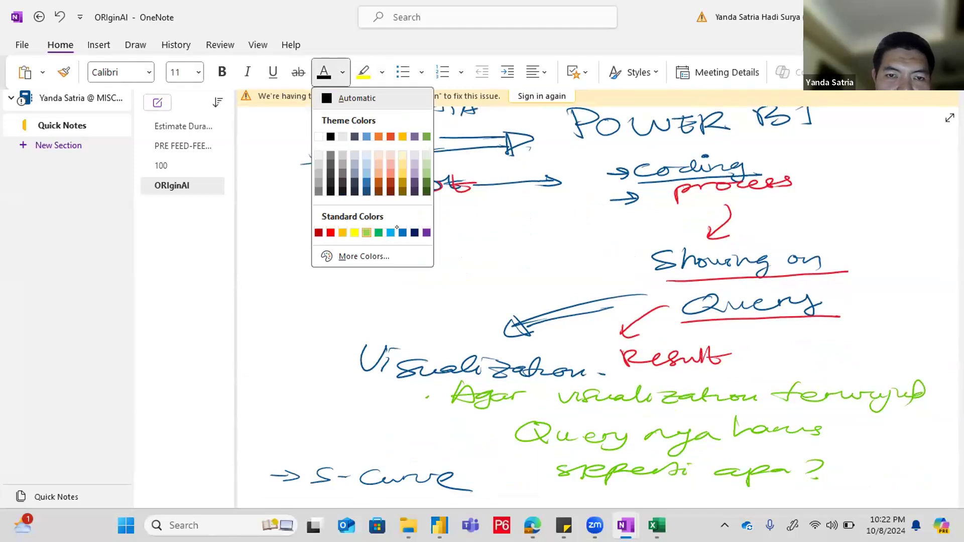
pyautogui.click(366, 183)
pyautogui.moveTo(400, 325)
pyautogui.mouseDown()
pyautogui.moveTo(372, 291)
pyautogui.moveTo(362, 294)
pyautogui.mouseUp()
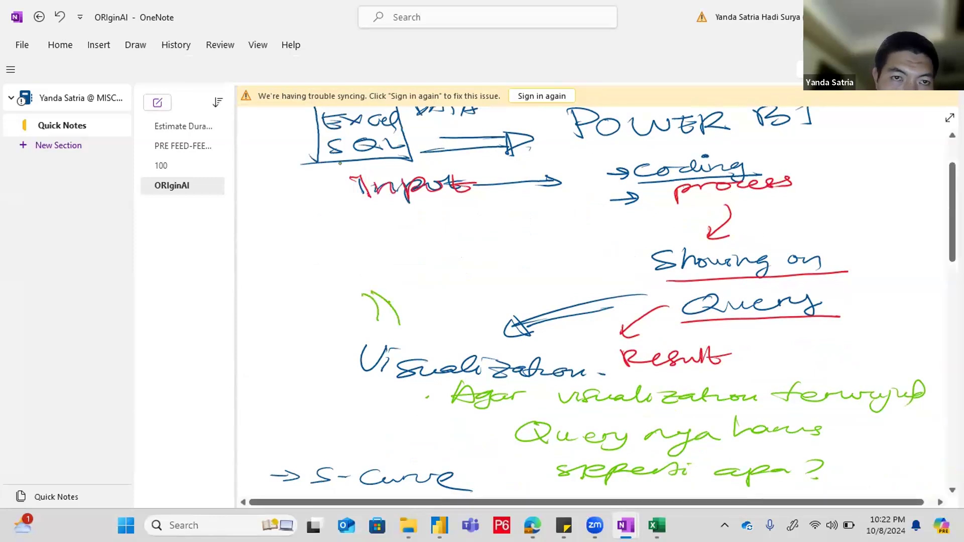
pyautogui.click(99, 44)
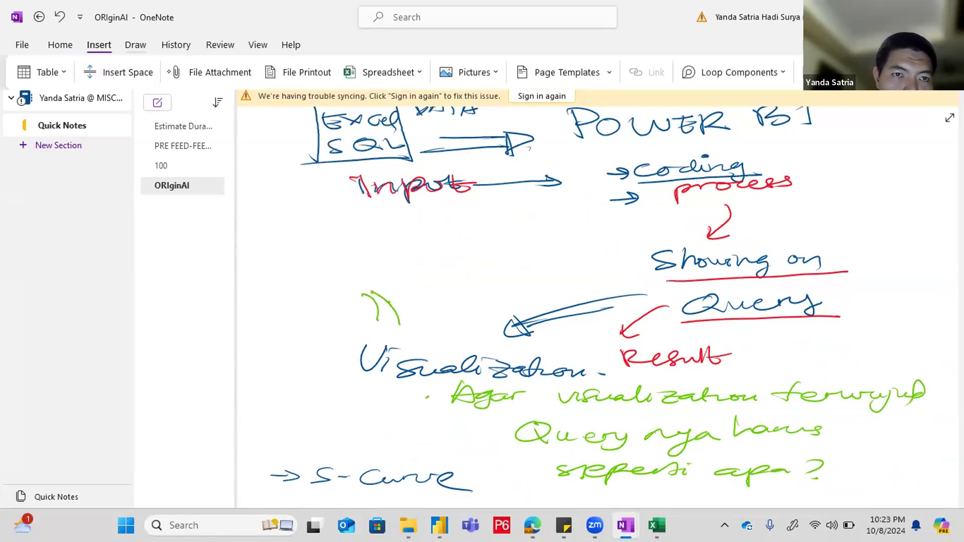
pyautogui.click(136, 44)
pyautogui.click(195, 71)
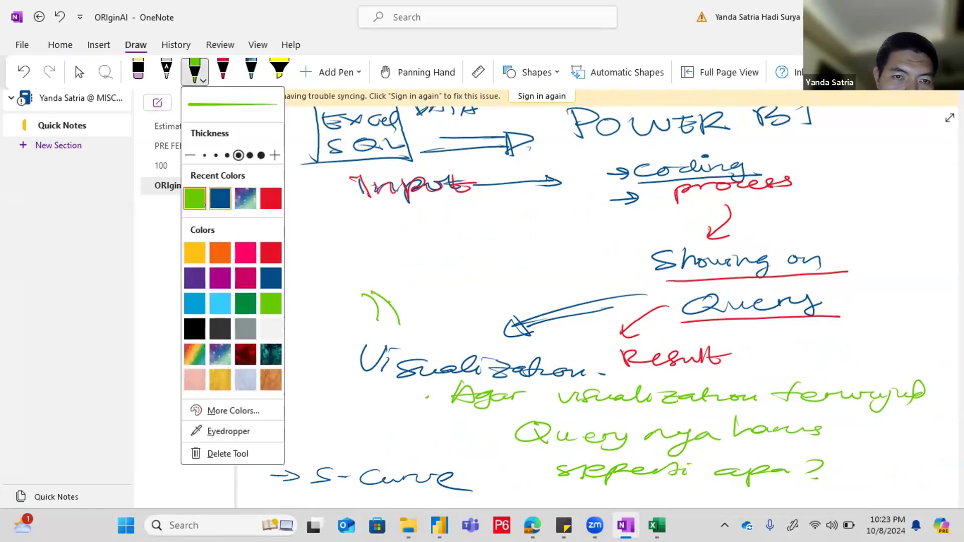
pyautogui.moveTo(363, 295)
pyautogui.mouseDown()
pyautogui.moveTo(382, 325)
pyautogui.moveTo(396, 321)
pyautogui.mouseUp()
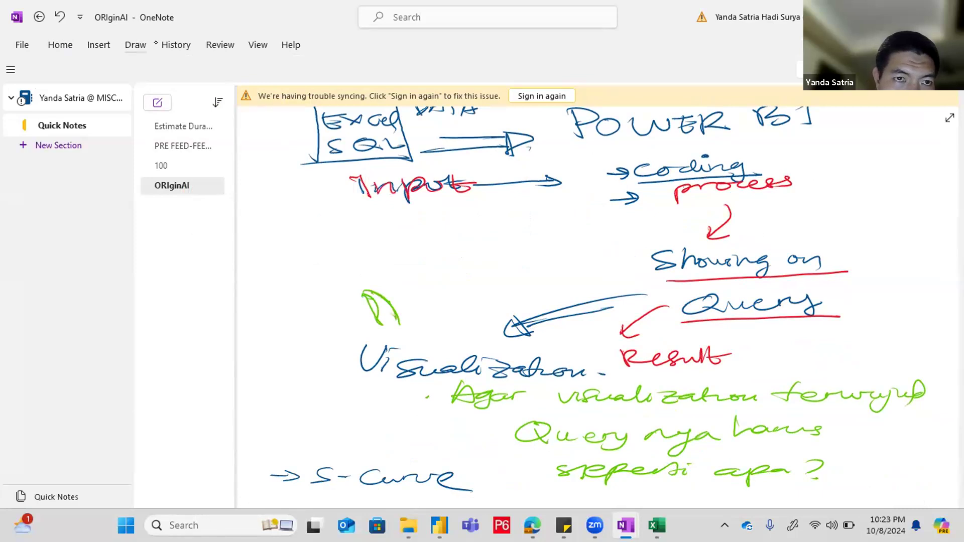
# Step: Change the pen colour to blue and draw an upward arrow over the green strokes above Visualization
pyautogui.click(98, 44)
pyautogui.click(135, 44)
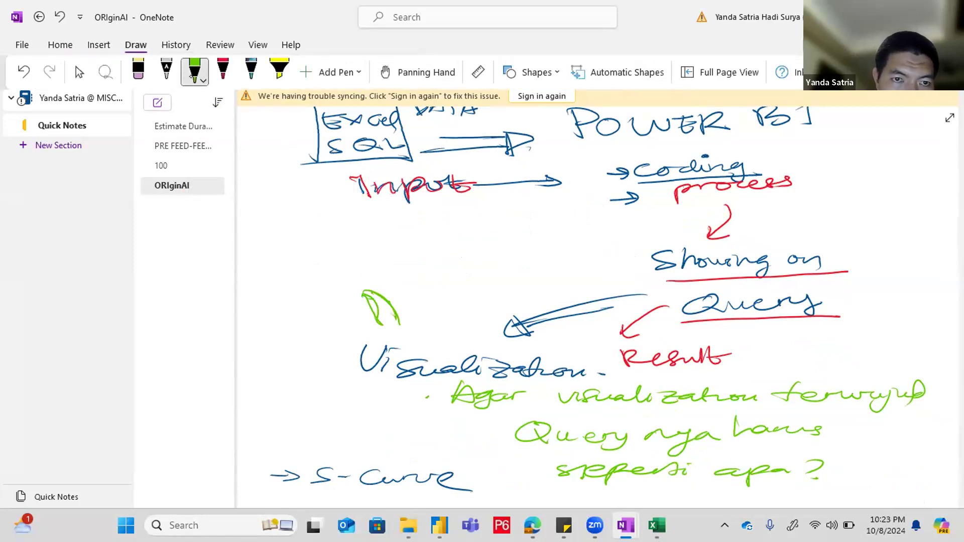
pyautogui.click(194, 74)
pyautogui.click(225, 203)
pyautogui.moveTo(395, 319)
pyautogui.mouseDown()
pyautogui.moveTo(345, 299)
pyautogui.moveTo(356, 275)
pyautogui.moveTo(401, 313)
pyautogui.mouseUp()
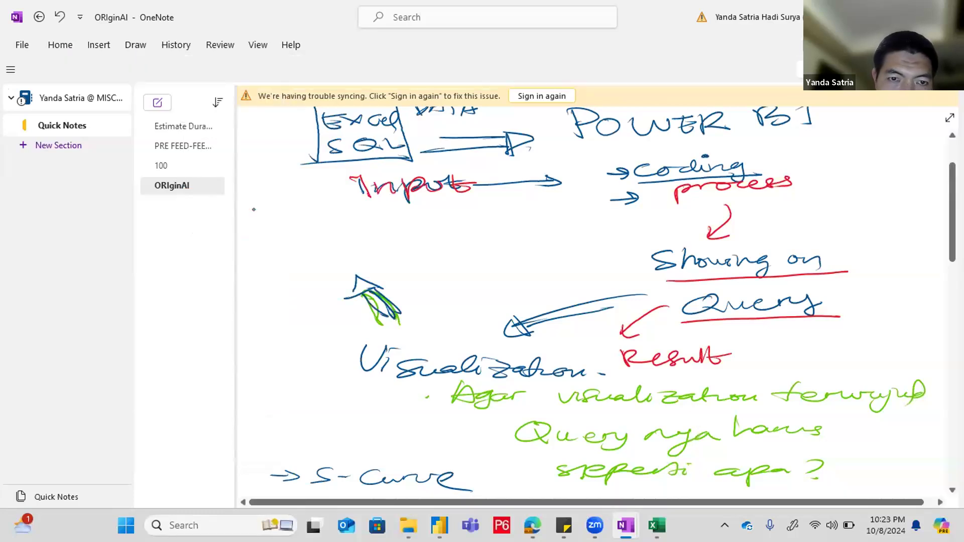
# Step: Handwrite "Cosmetic" in blue above the arrow's tip and underline it
pyautogui.moveTo(294, 248); pyautogui.dragTo(323, 267)
pyautogui.moveTo(329, 250); pyautogui.dragTo(401, 254)
pyautogui.moveTo(425, 256); pyautogui.dragTo(422, 267)
pyautogui.moveTo(275, 270); pyautogui.dragTo(434, 268)
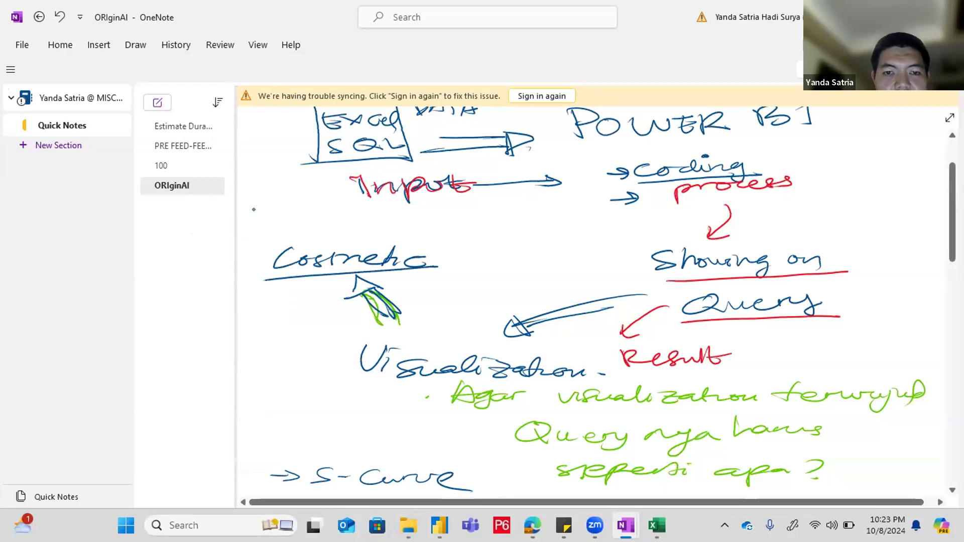
# Step: Switch back to Power BI and review the line chart's formatting and build options
pyautogui.hotkey('alt', 'Tab')
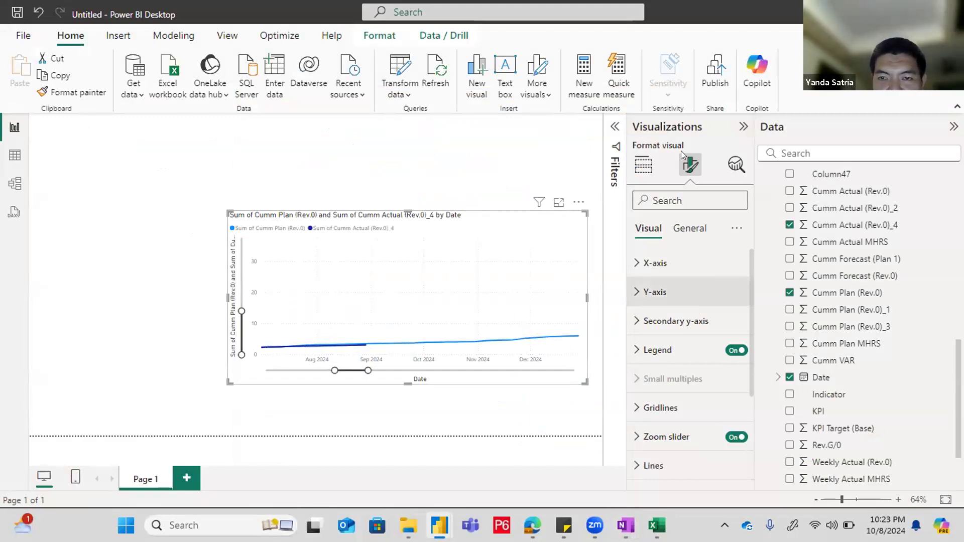
pyautogui.scroll(-3, 668, 264)
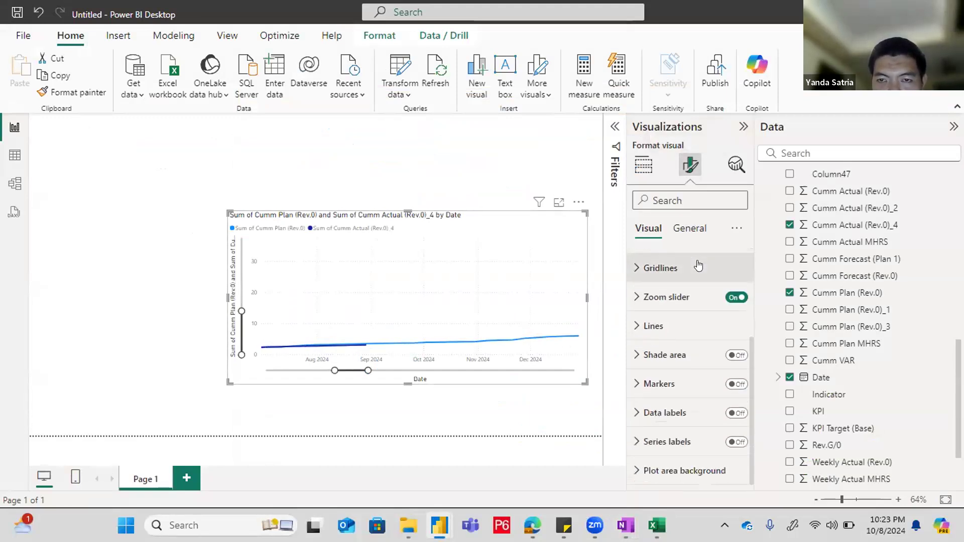
pyautogui.click(638, 173)
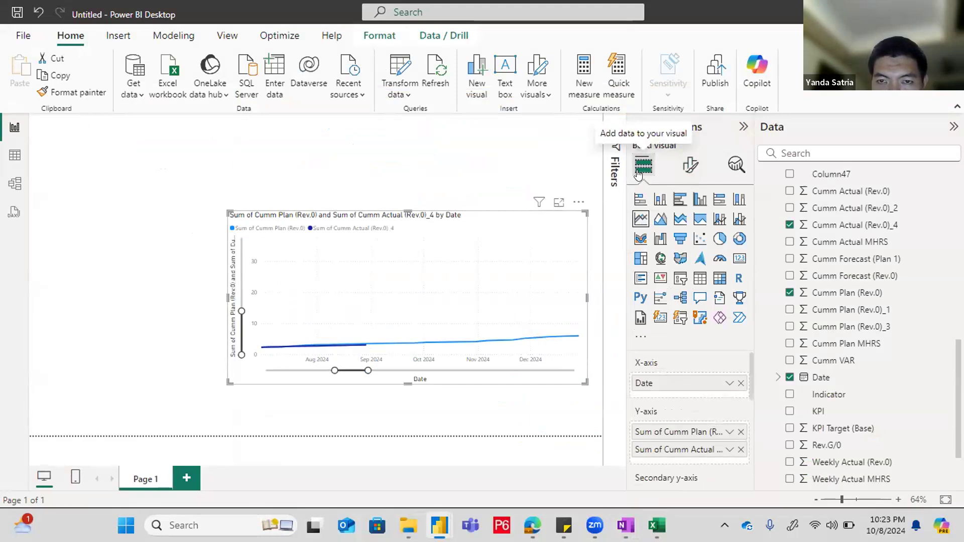
pyautogui.scroll(-2, 659, 399)
pyautogui.scroll(2, 663, 396)
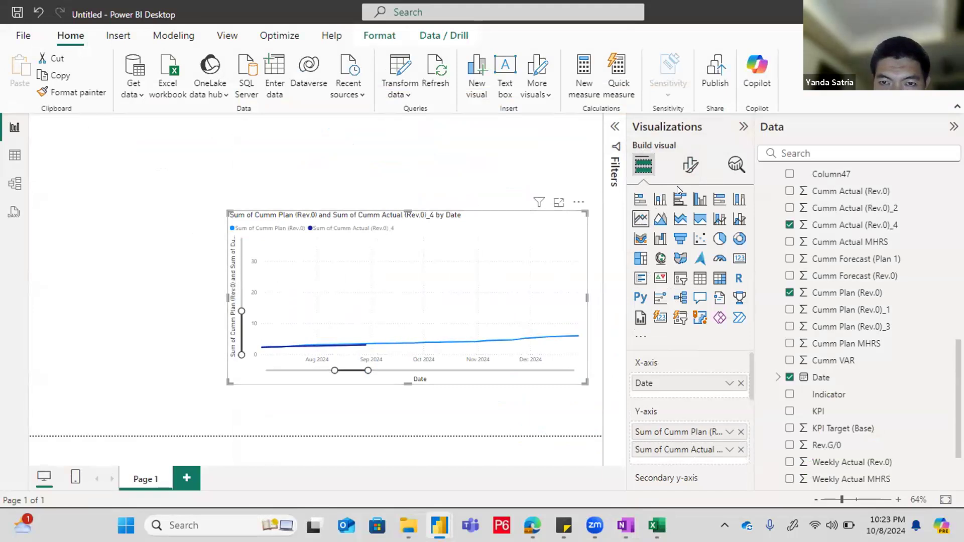
pyautogui.click(689, 165)
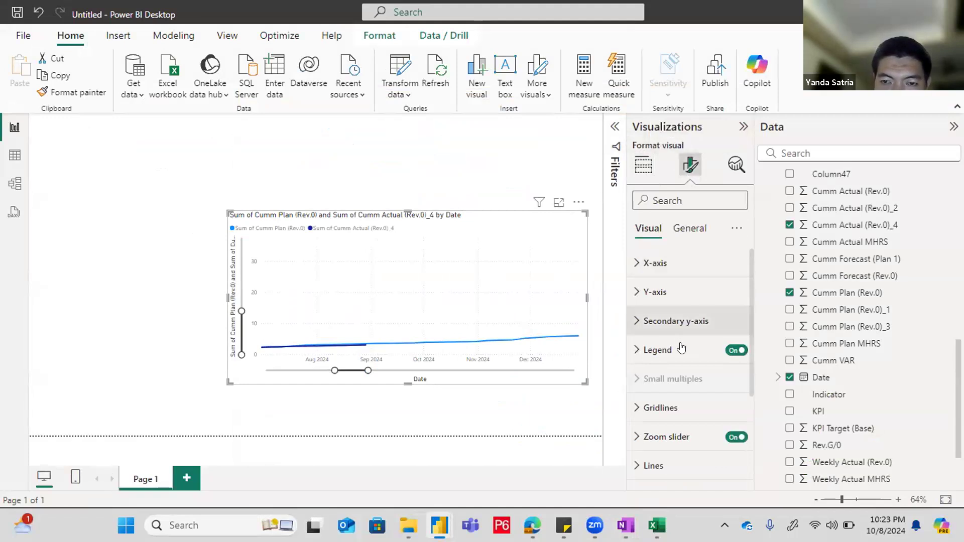
pyautogui.scroll(-3, 678, 345)
pyautogui.scroll(3, 678, 345)
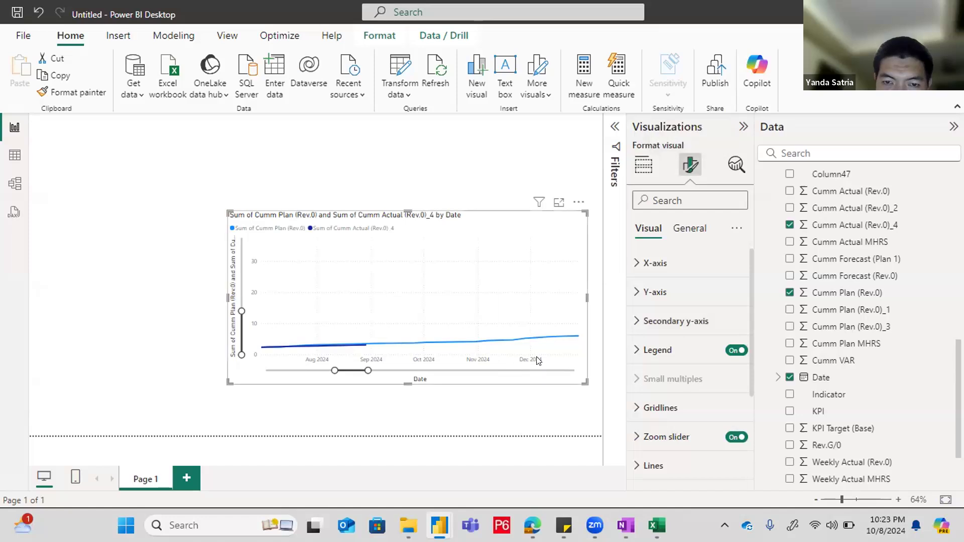
# Step: Set the font of the chart's X-axis values to Segoe UI Bold
pyautogui.click(665, 263)
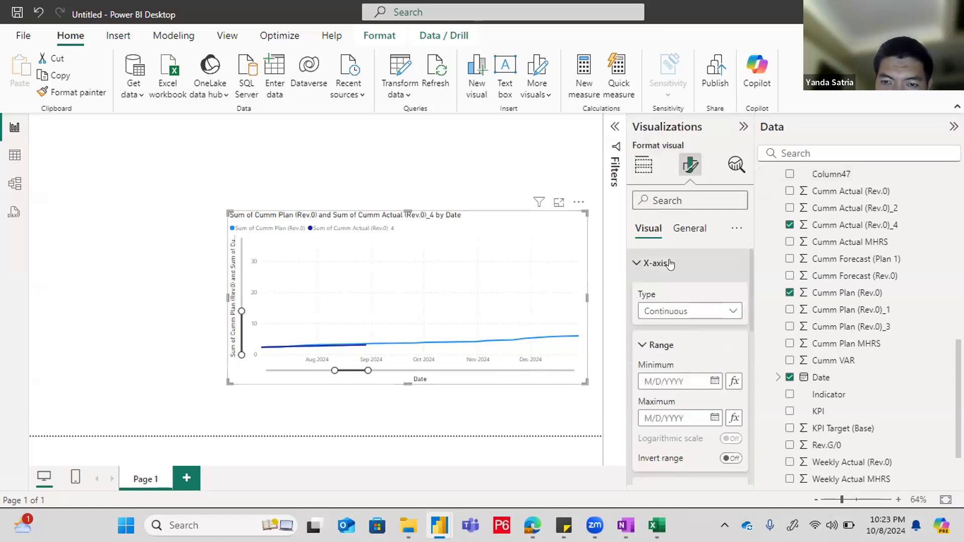
pyautogui.scroll(-3, 678, 349)
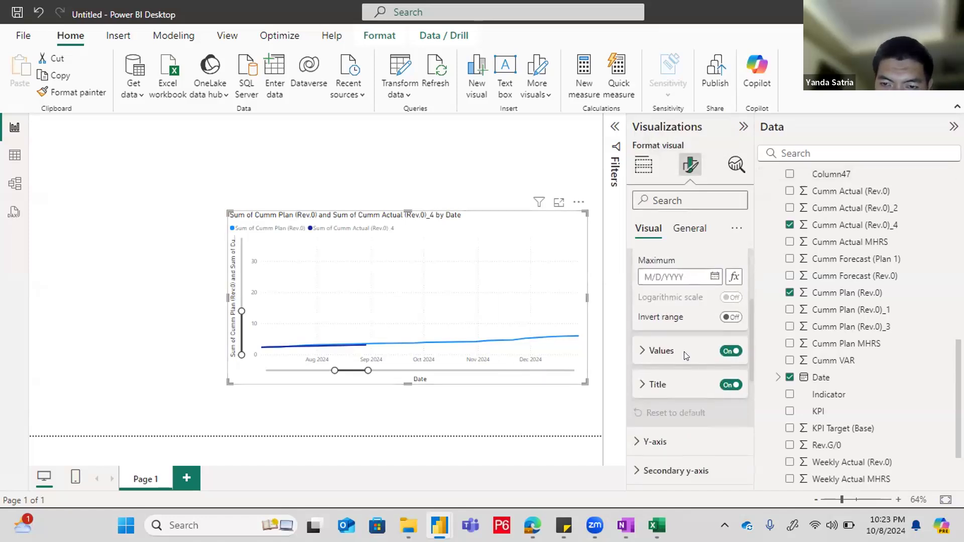
pyautogui.click(686, 356)
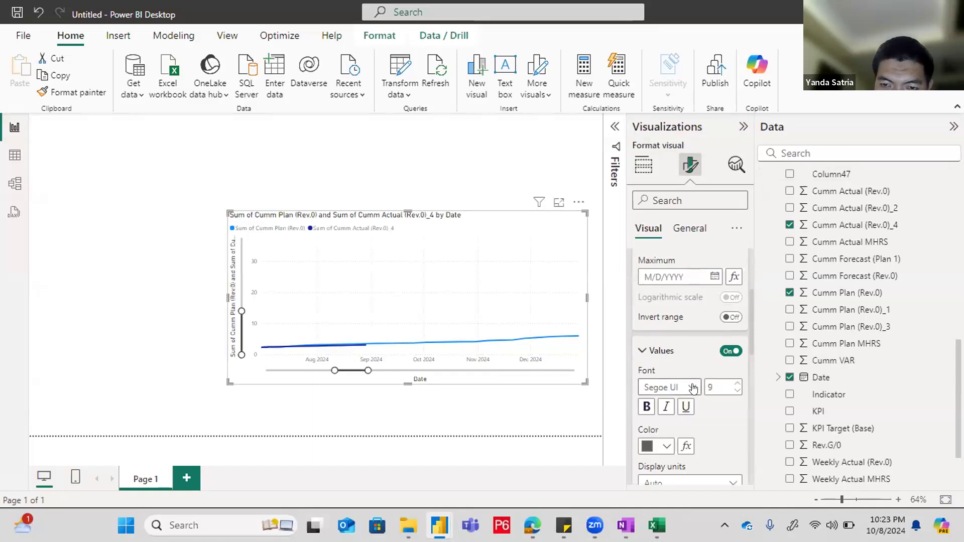
pyautogui.click(693, 389)
pyautogui.click(693, 315)
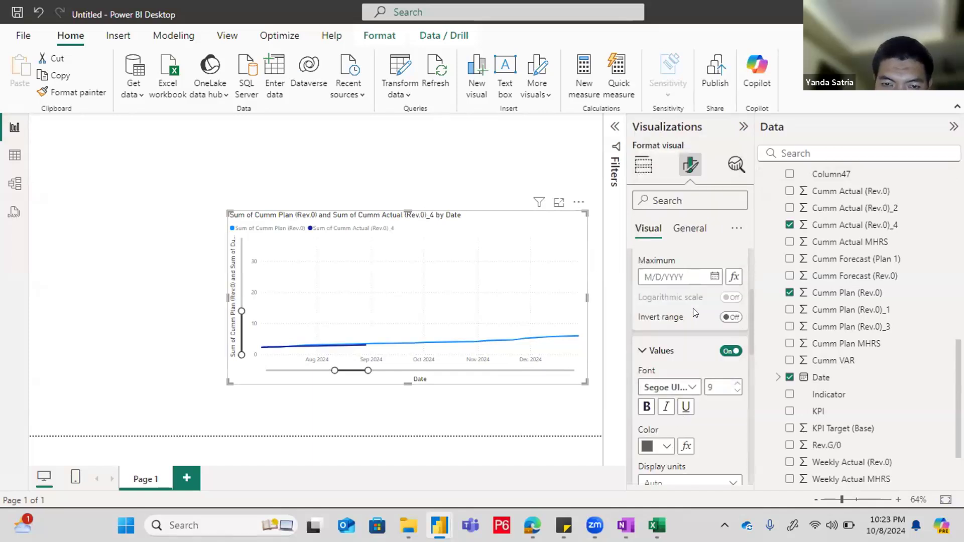
# Step: Change the X-axis values to the Georgia font at size 12 and colour them dark blue
pyautogui.click(687, 393)
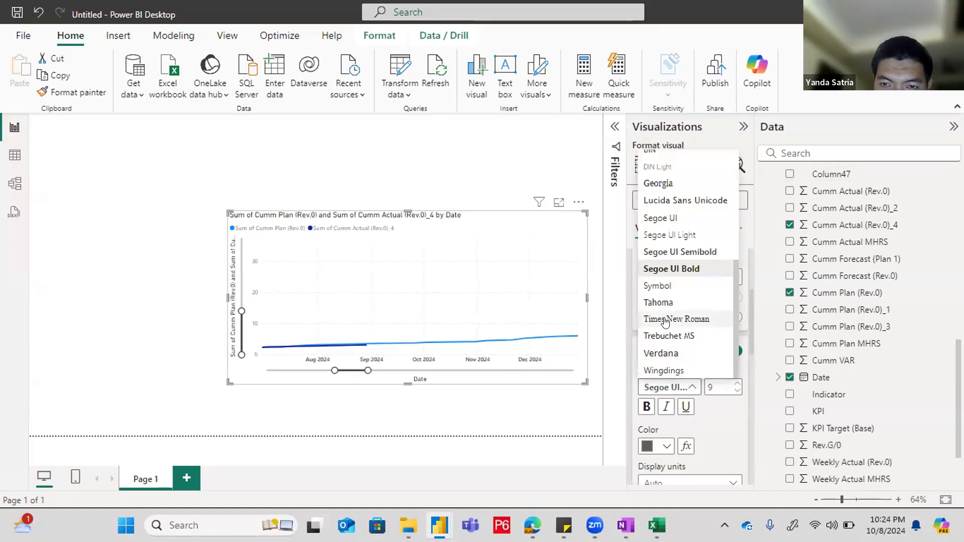
pyautogui.scroll(5, 673, 321)
pyautogui.click(669, 323)
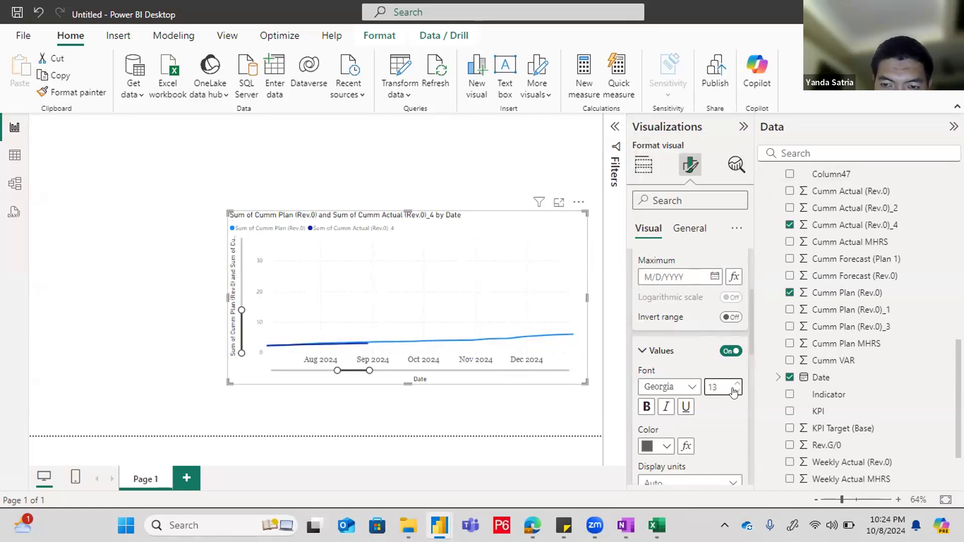
pyautogui.click(738, 384)
pyautogui.click(662, 447)
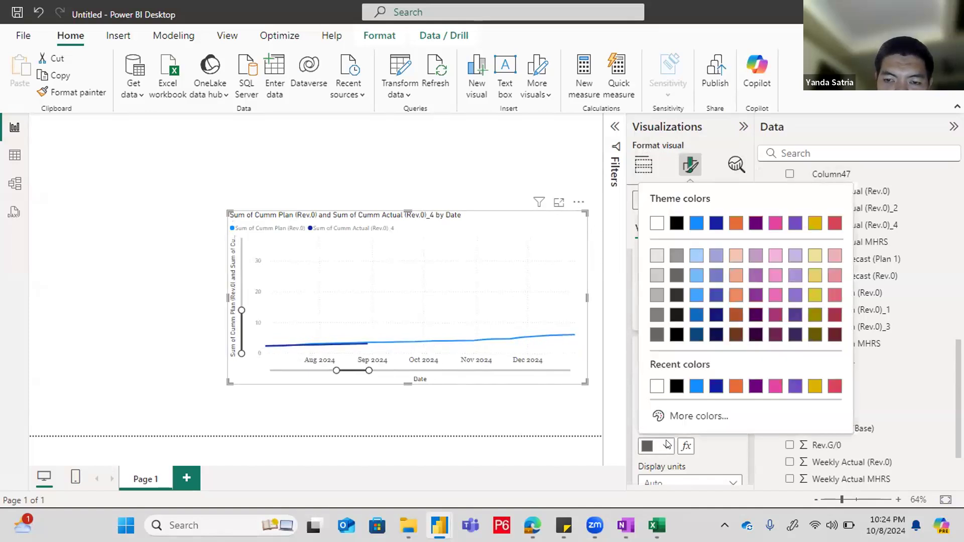
pyautogui.click(718, 380)
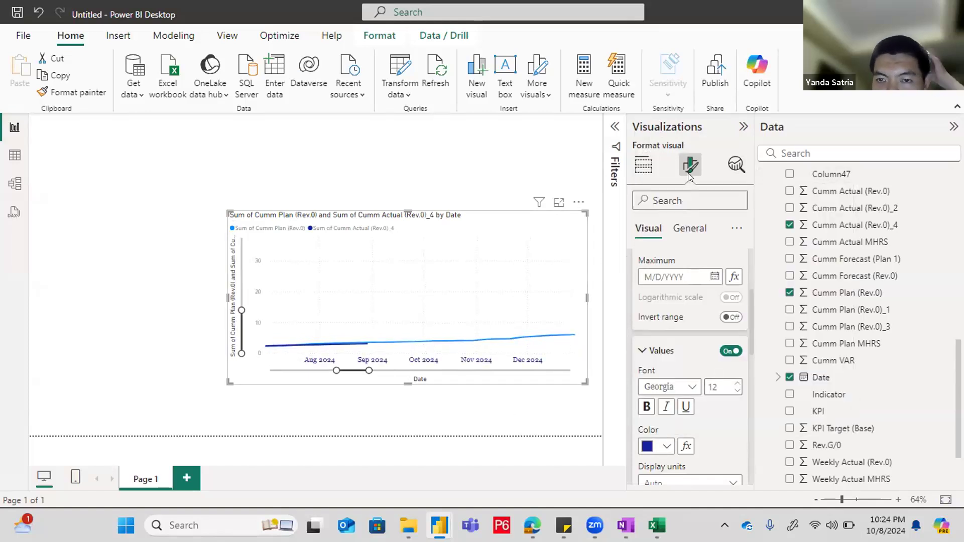
# Step: Examine the chart's analytics options, including the X-axis and Y-axis constant line settings, and return to its visual formatting options
pyautogui.click(734, 165)
pyautogui.click(706, 240)
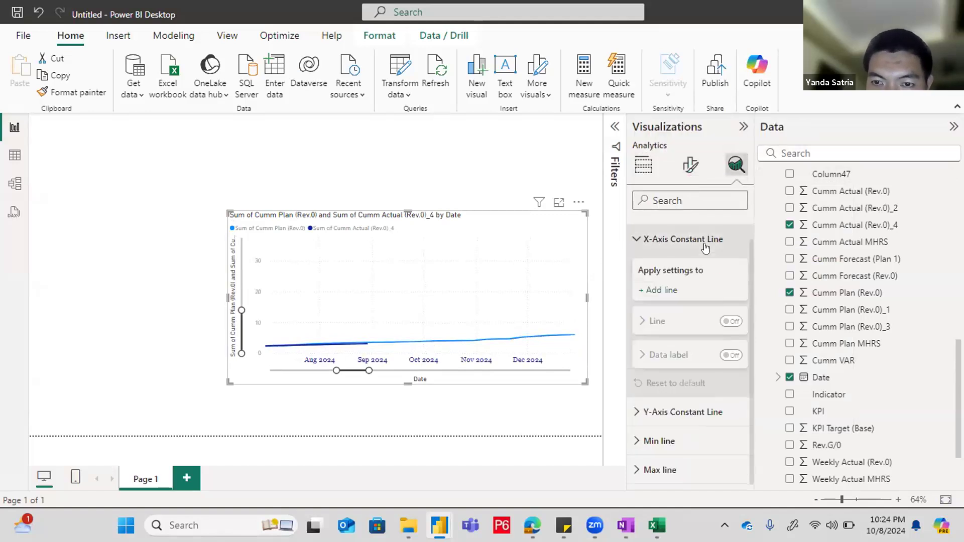
pyautogui.click(680, 412)
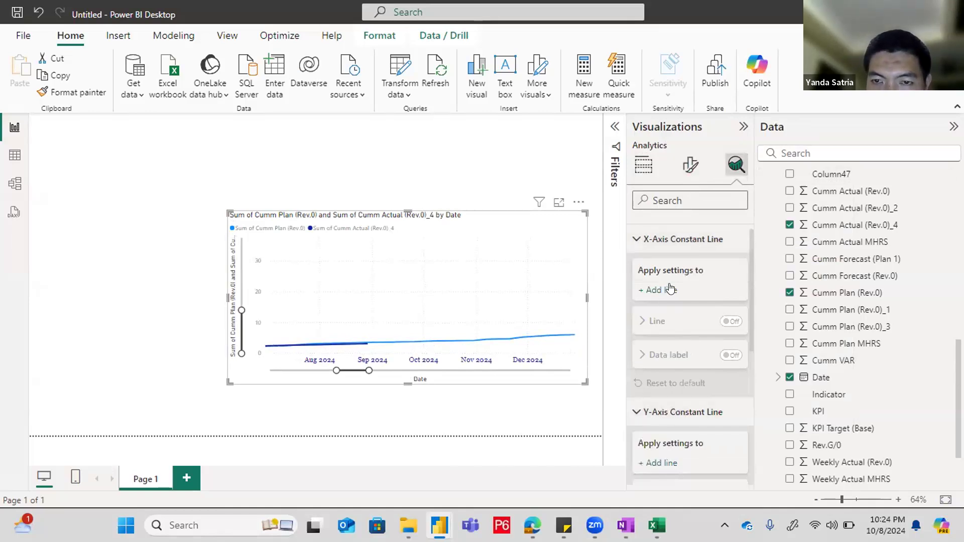
pyautogui.click(665, 240)
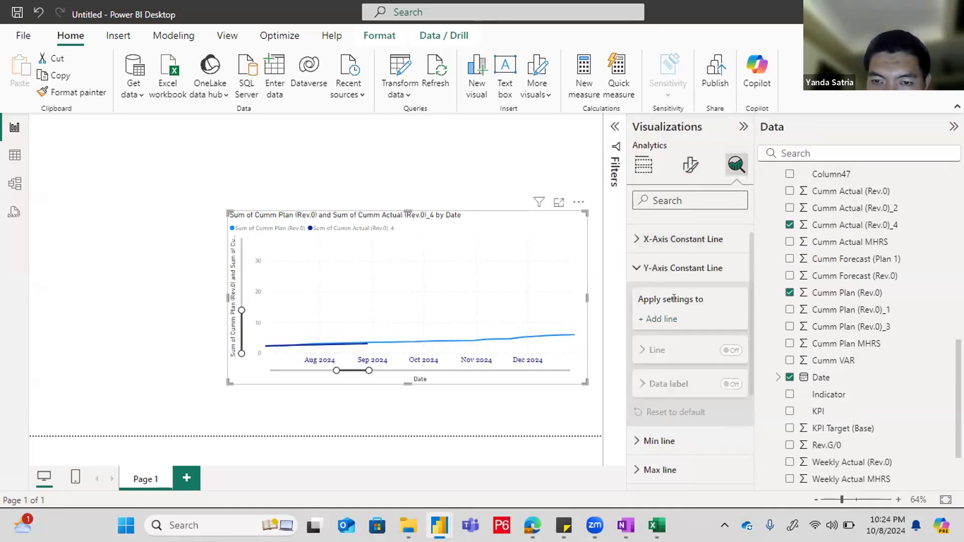
pyautogui.click(672, 267)
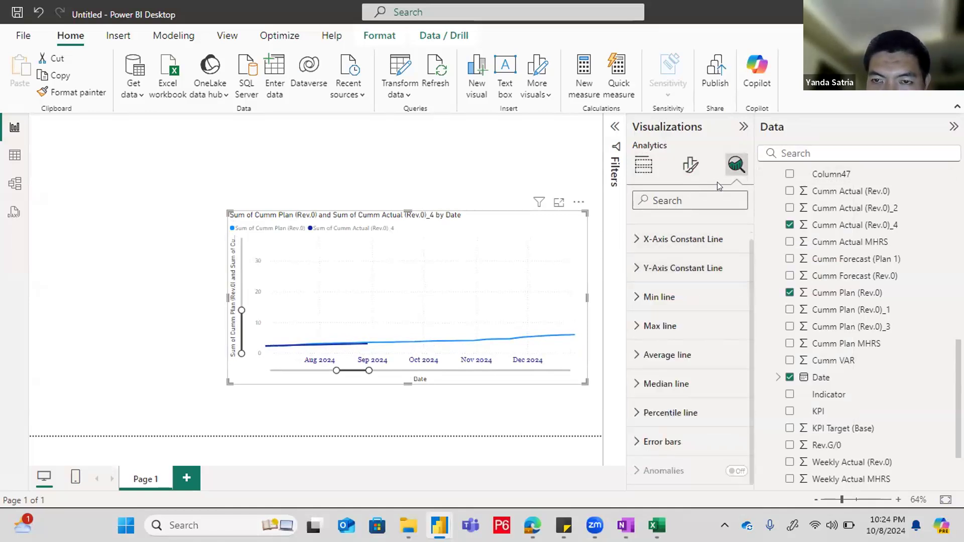
pyautogui.click(689, 165)
pyautogui.click(643, 167)
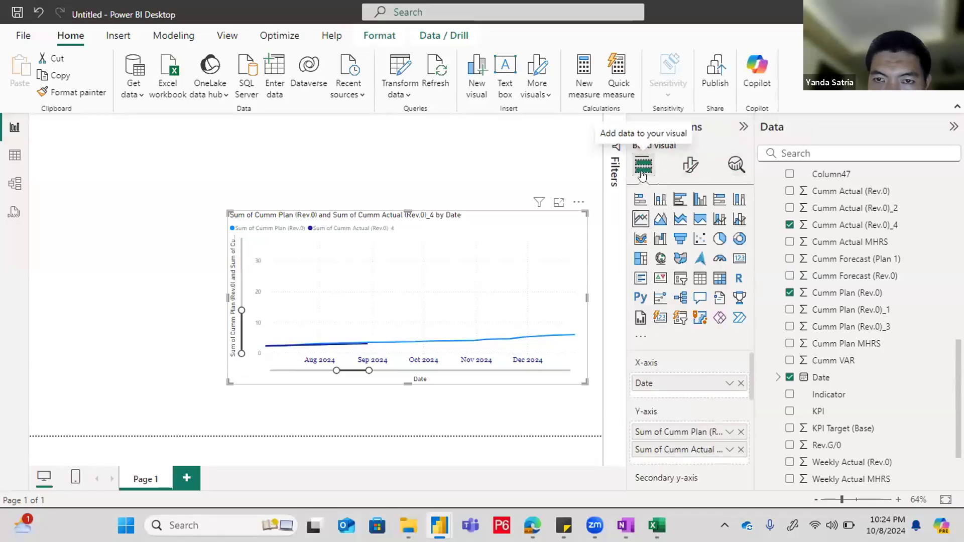
pyautogui.click(691, 165)
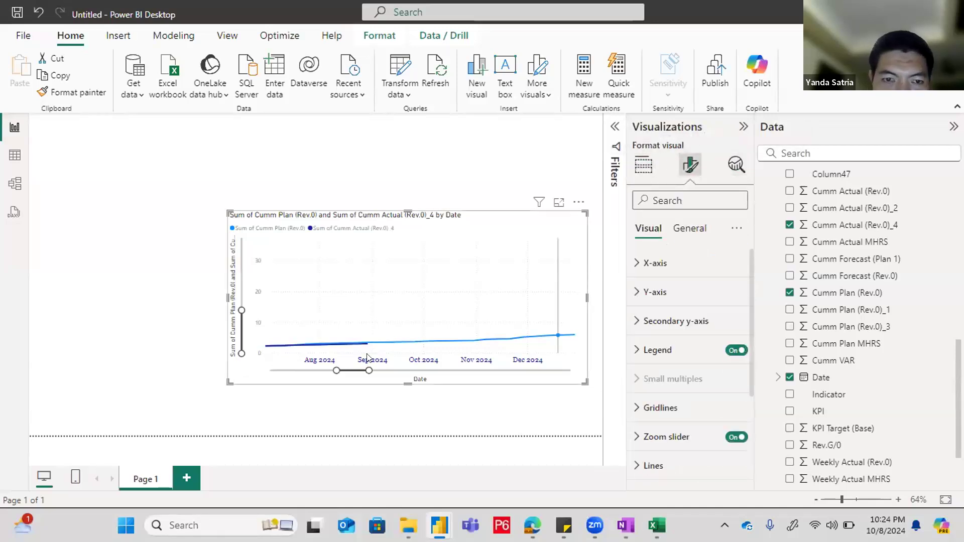
# Step: Select Column4 of the OALL JKT+TS query in the Power Query Editor
pyautogui.click(266, 174)
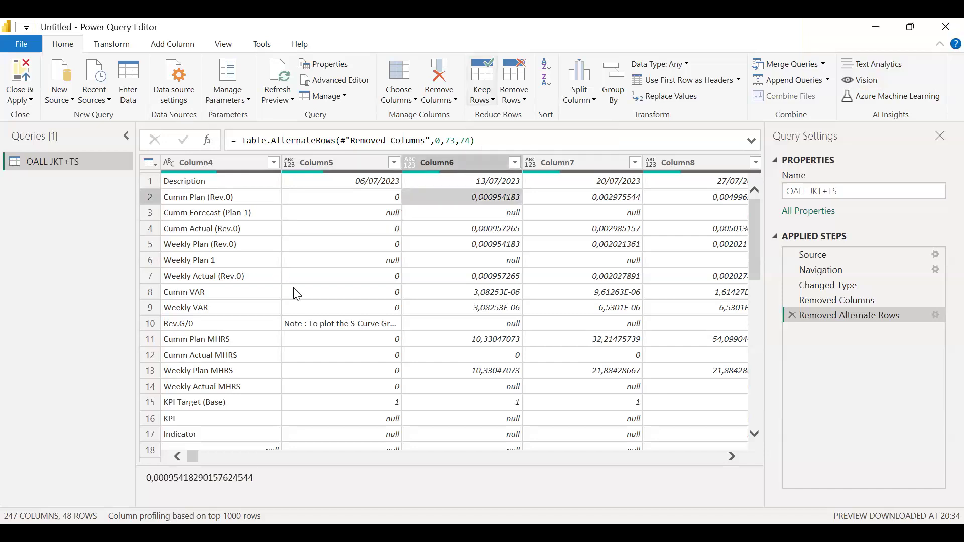
pyautogui.click(236, 163)
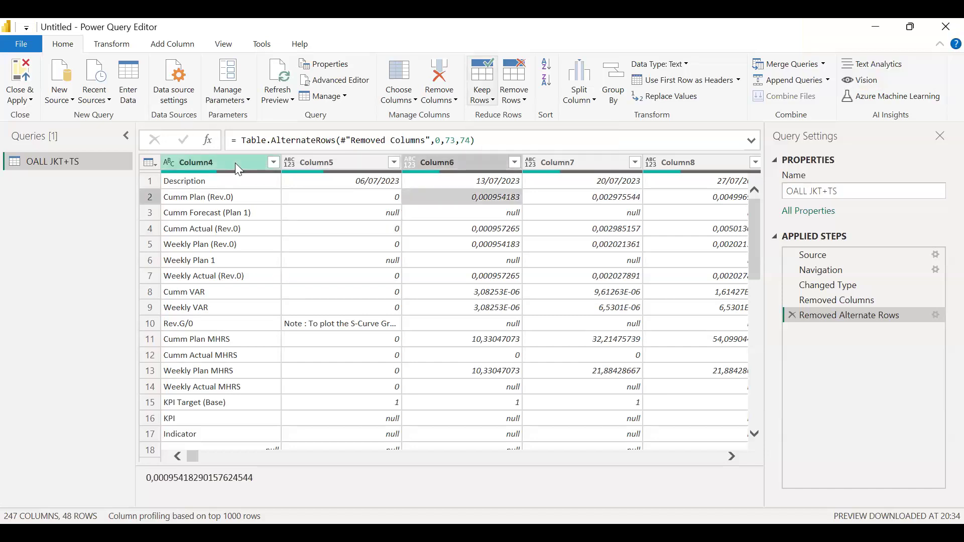
pyautogui.keyDown('ctrl'); pyautogui.click(360, 165); pyautogui.keyUp('ctrl')
pyautogui.keyDown('ctrl'); pyautogui.click(406, 161); pyautogui.keyUp('ctrl')
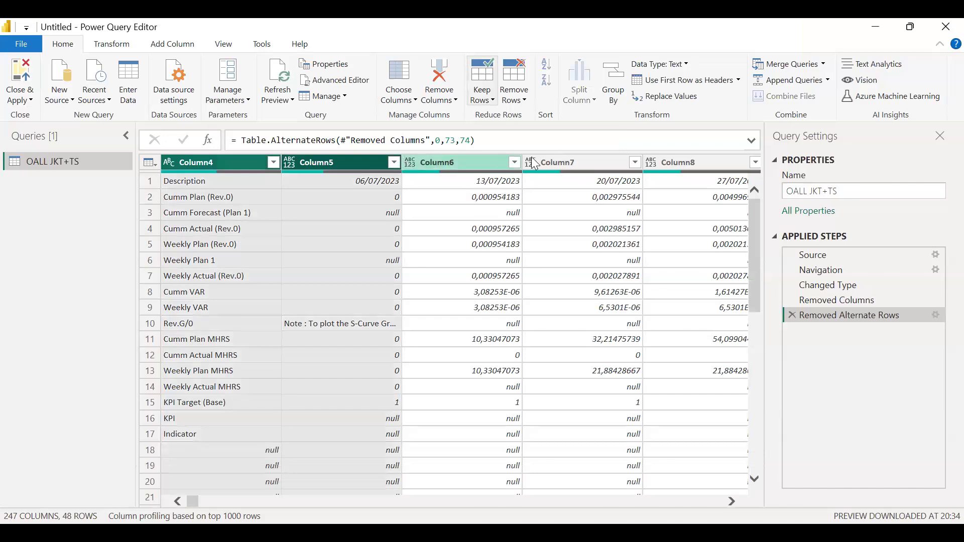
pyautogui.keyDown('ctrl'); pyautogui.click(532, 160); pyautogui.keyUp('ctrl')
pyautogui.keyDown('ctrl'); pyautogui.click(694, 159); pyautogui.keyUp('ctrl')
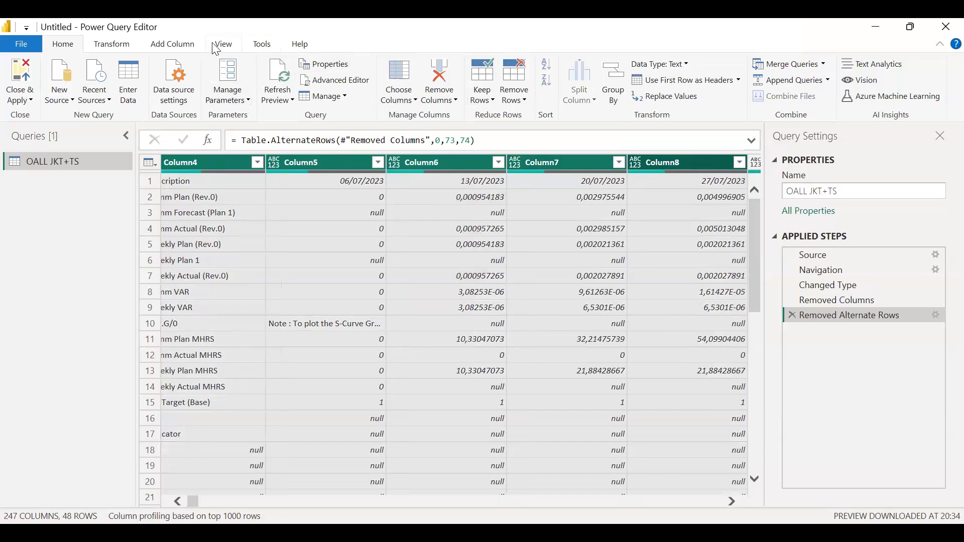
pyautogui.click(198, 206)
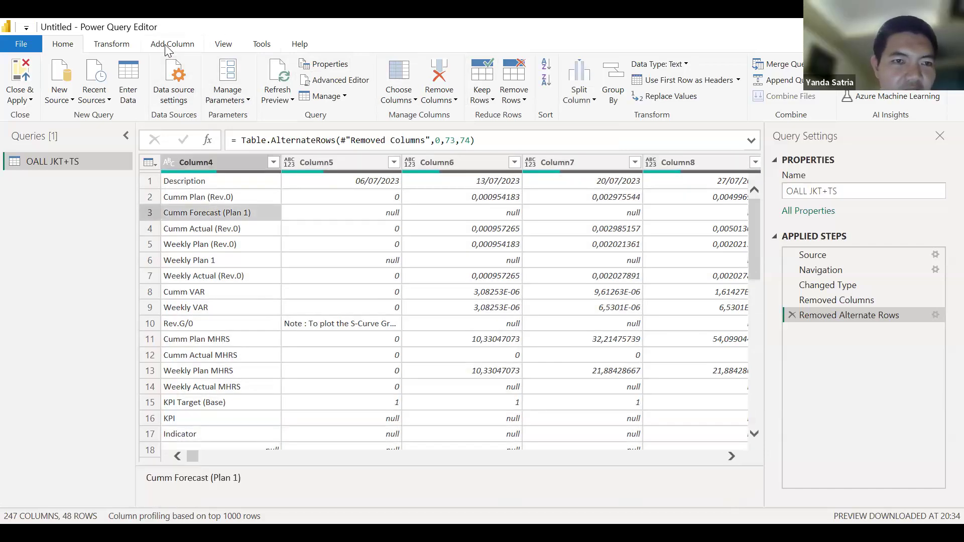
# Step: Transpose the OALL JKT+TS table and promote its first row to column headers
pyautogui.click(132, 44)
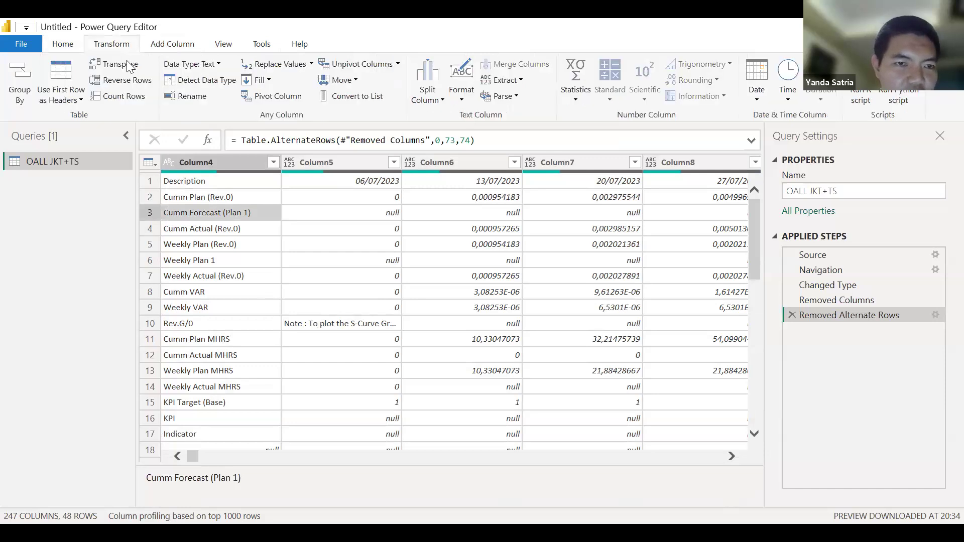
pyautogui.click(126, 62)
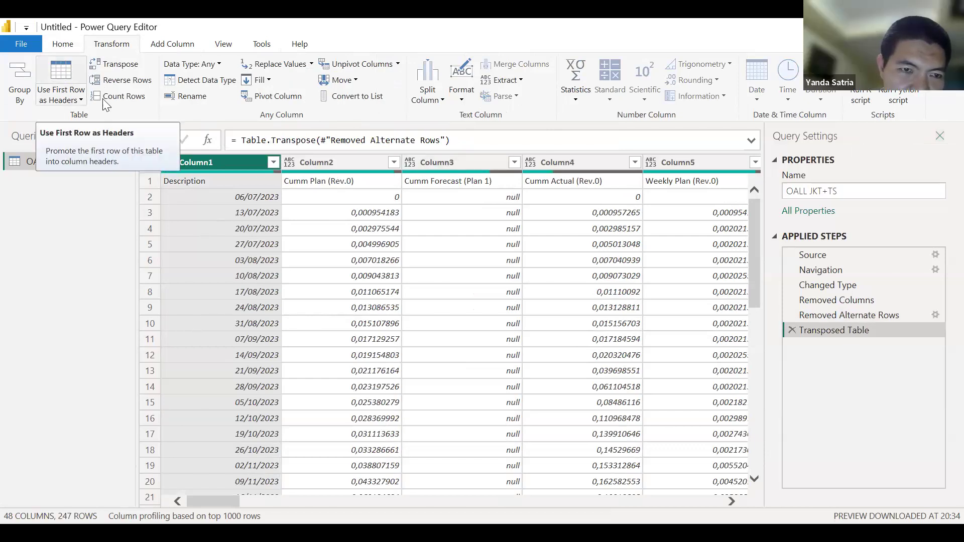
pyautogui.rightClick(266, 162)
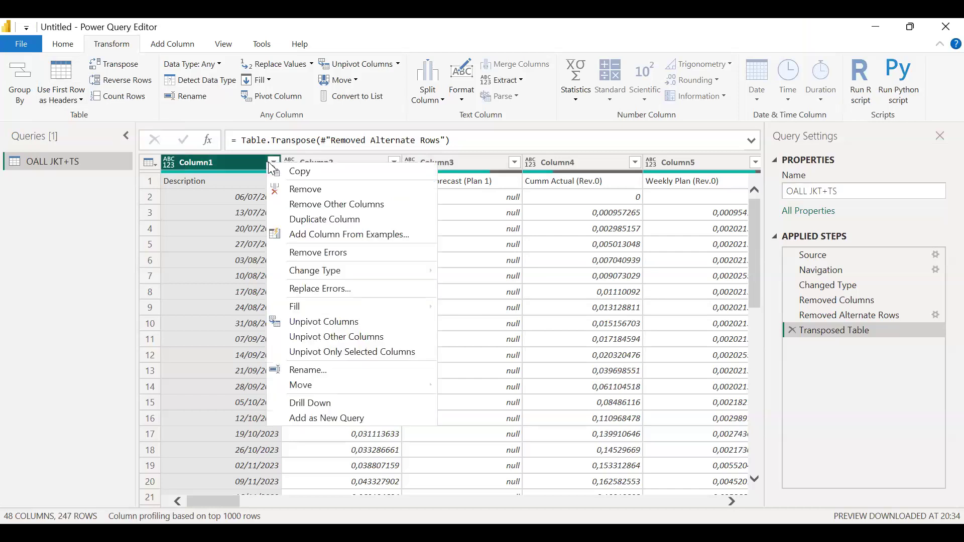
pyautogui.click(150, 182)
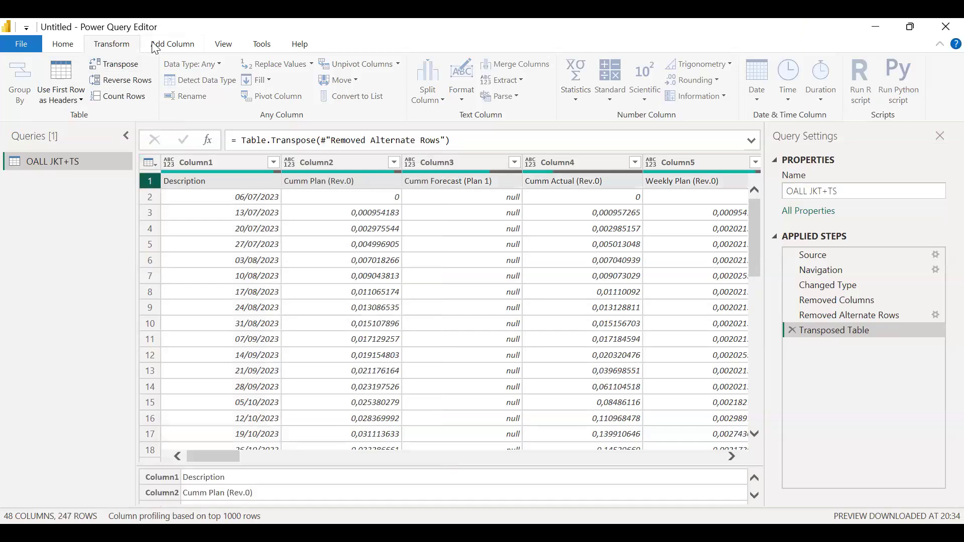
pyautogui.click(66, 45)
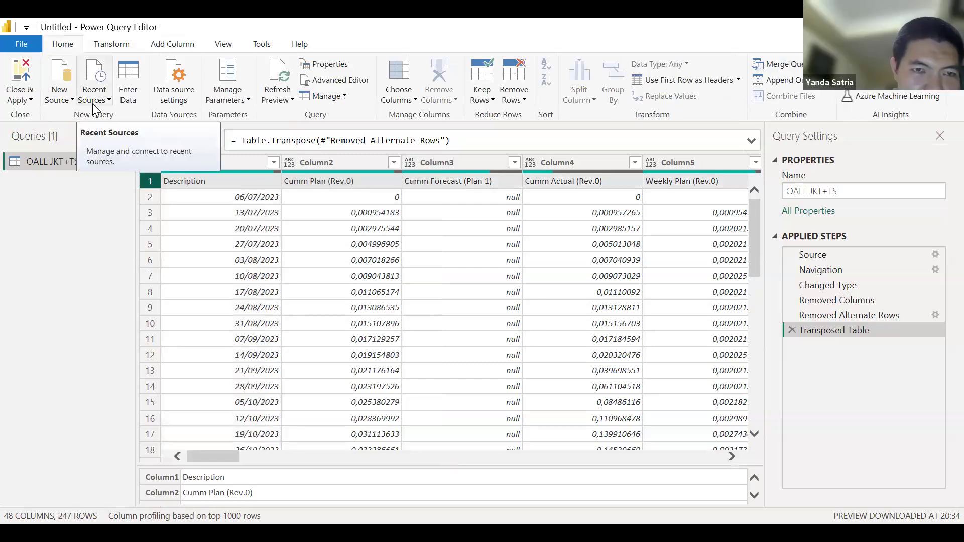
pyautogui.click(110, 45)
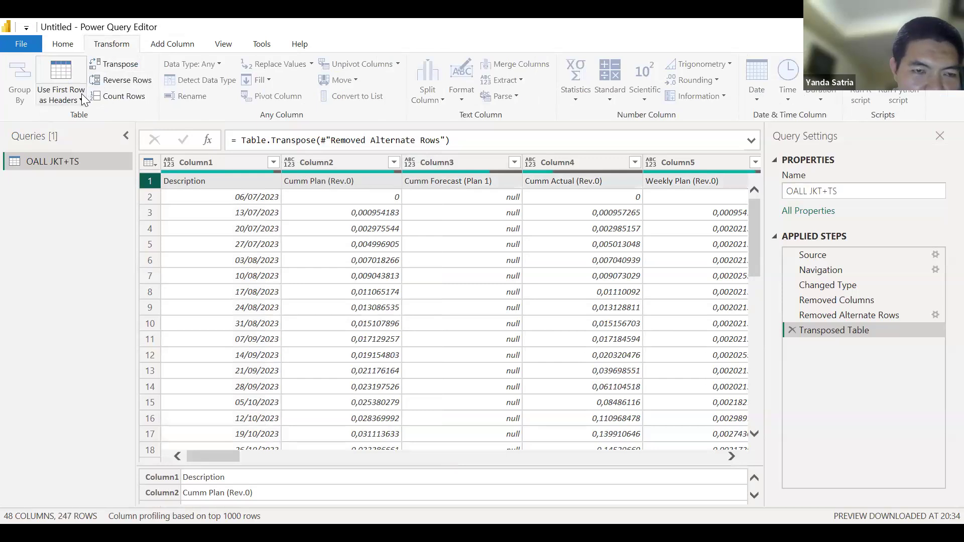
pyautogui.click(81, 100)
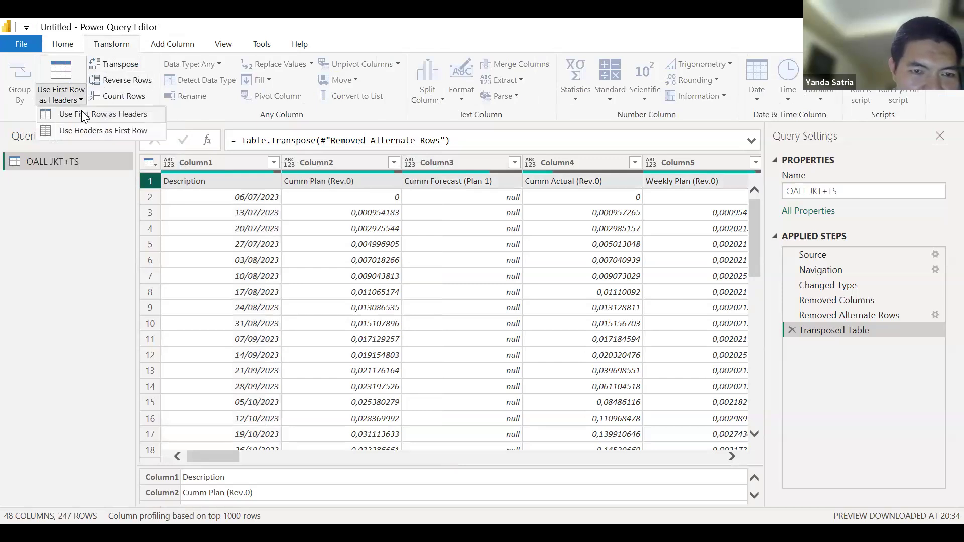
pyautogui.click(83, 115)
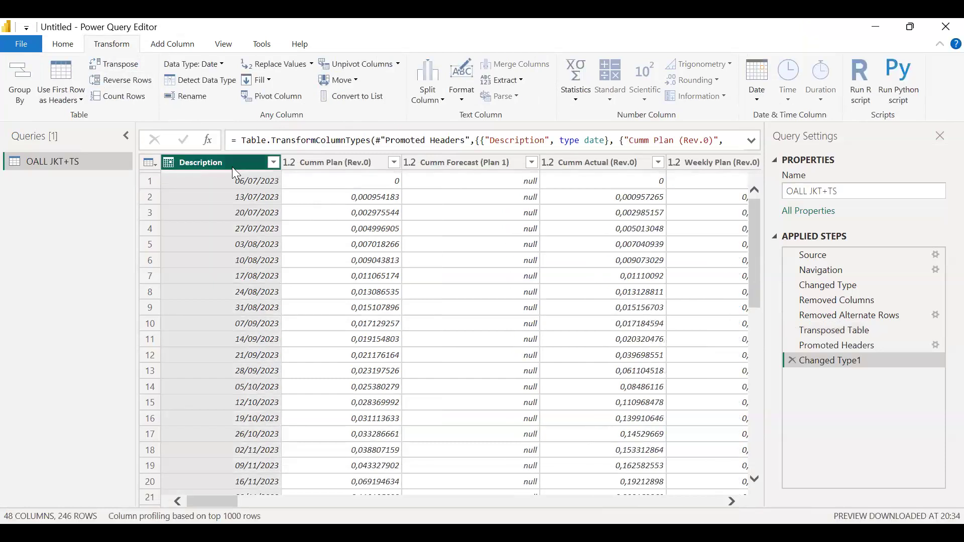
# Step: Rename the Description column to Date
pyautogui.rightClick(236, 173)
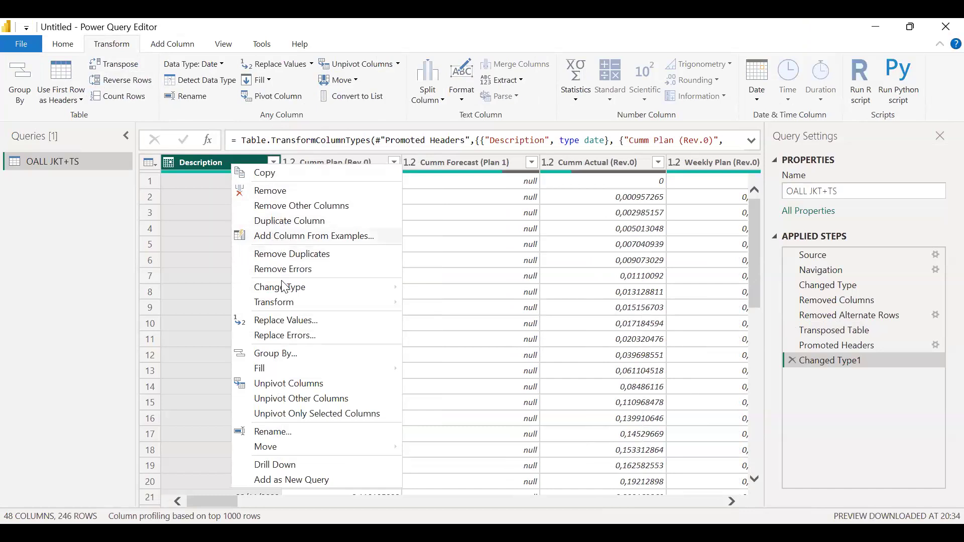
pyautogui.click(203, 167)
pyautogui.doubleClick(216, 166)
pyautogui.write('Date')
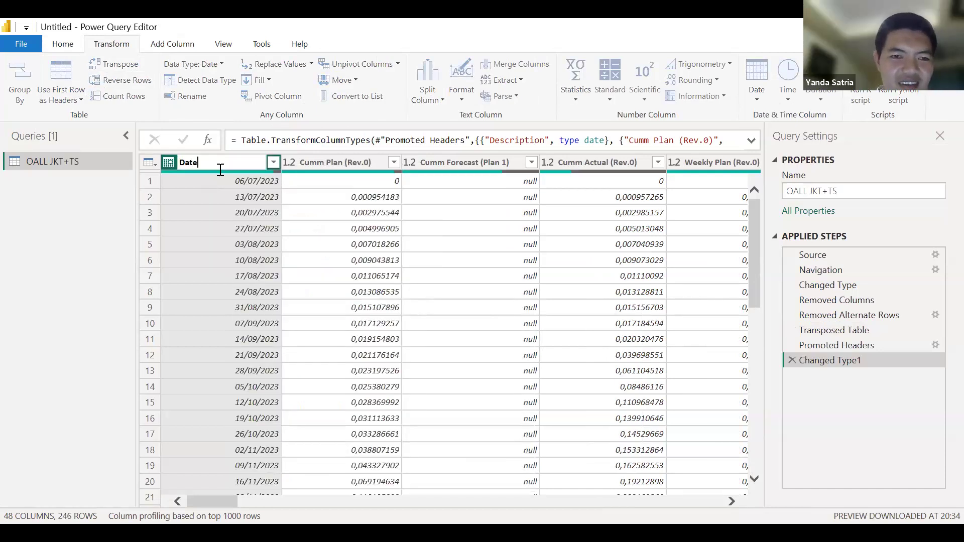
pyautogui.click(333, 164)
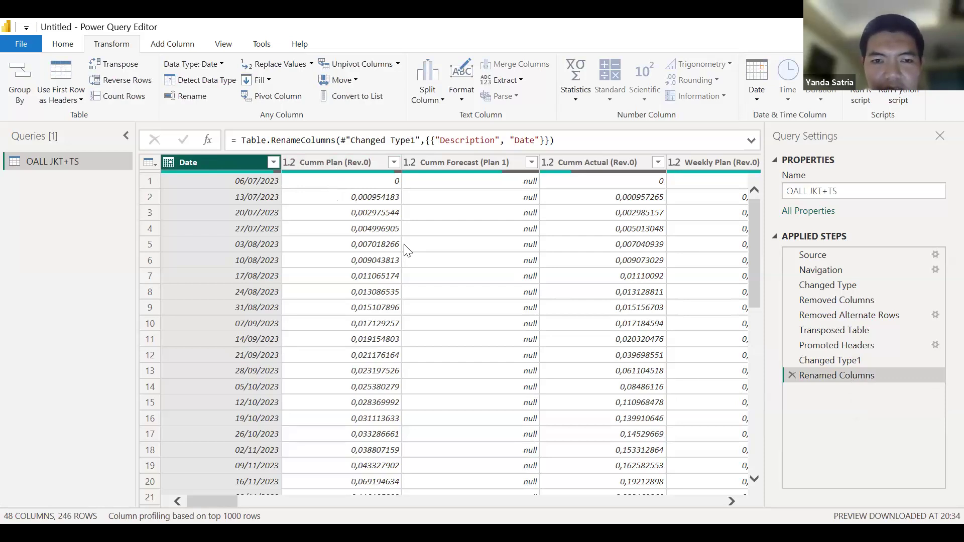
# Step: Switch to the Power BI Desktop report window, apply the pending query changes and dismiss the load report
pyautogui.click(353, 217)
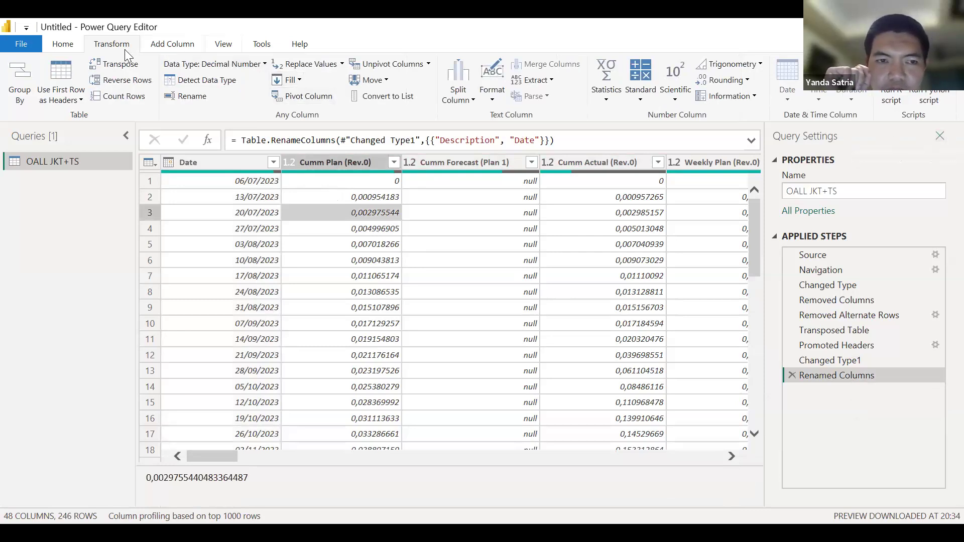
pyautogui.click(69, 48)
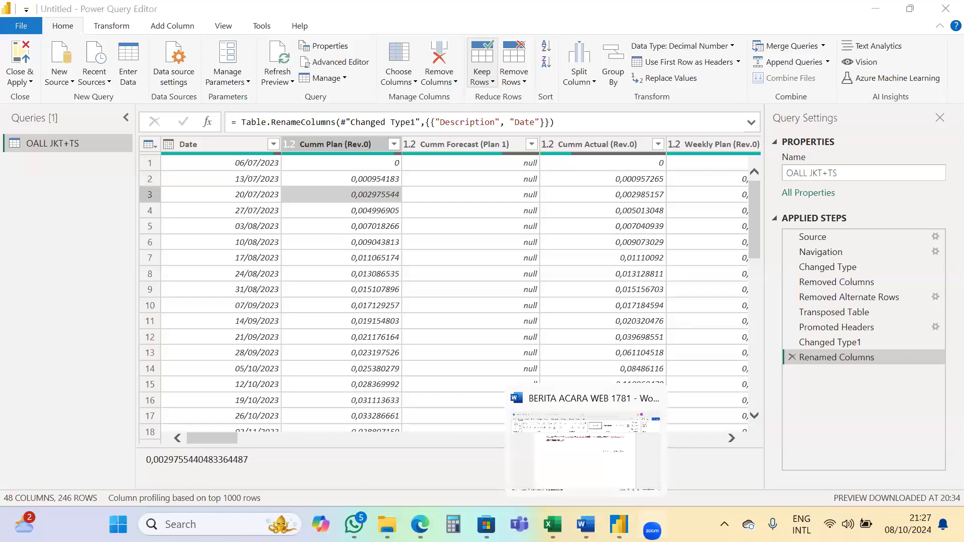
pyautogui.moveTo(619, 524)
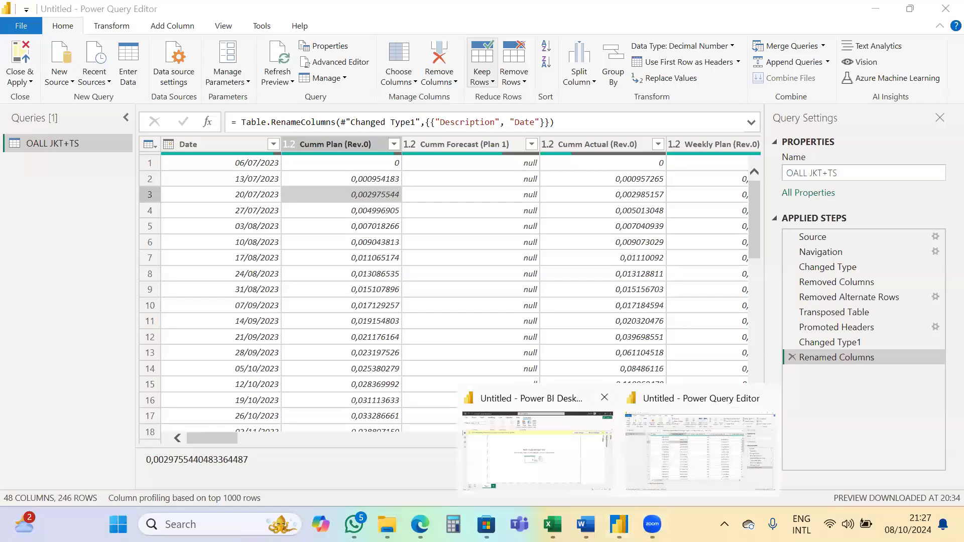
pyautogui.click(537, 451)
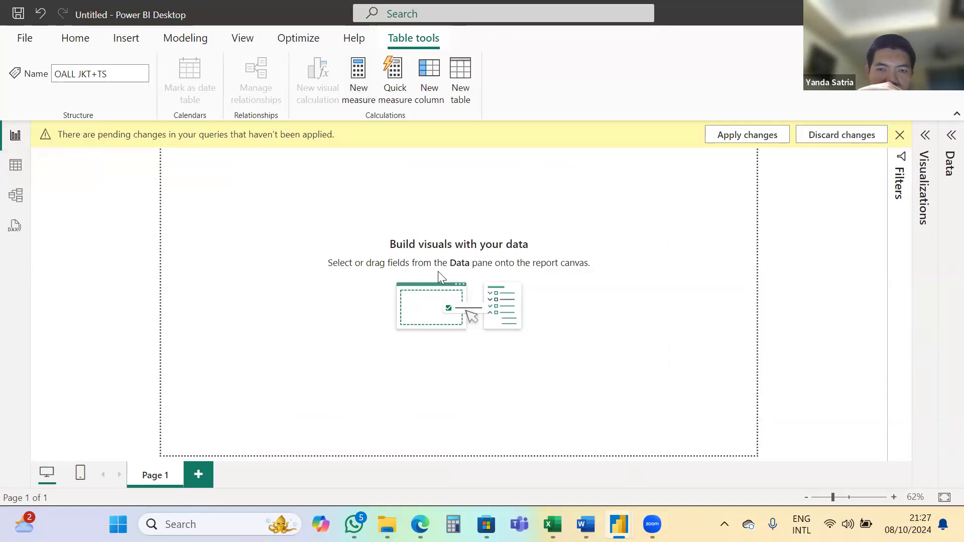
pyautogui.click(749, 136)
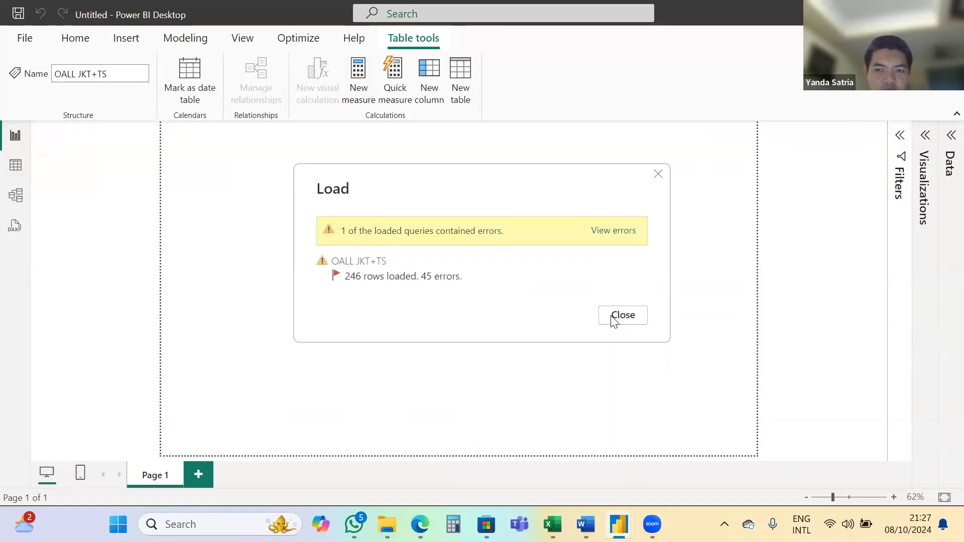
pyautogui.click(614, 321)
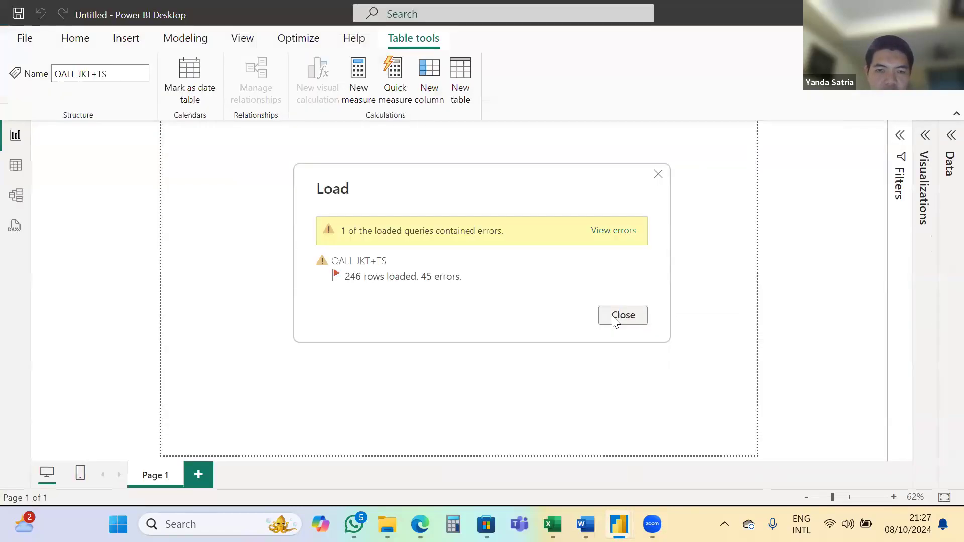
pyautogui.click(615, 321)
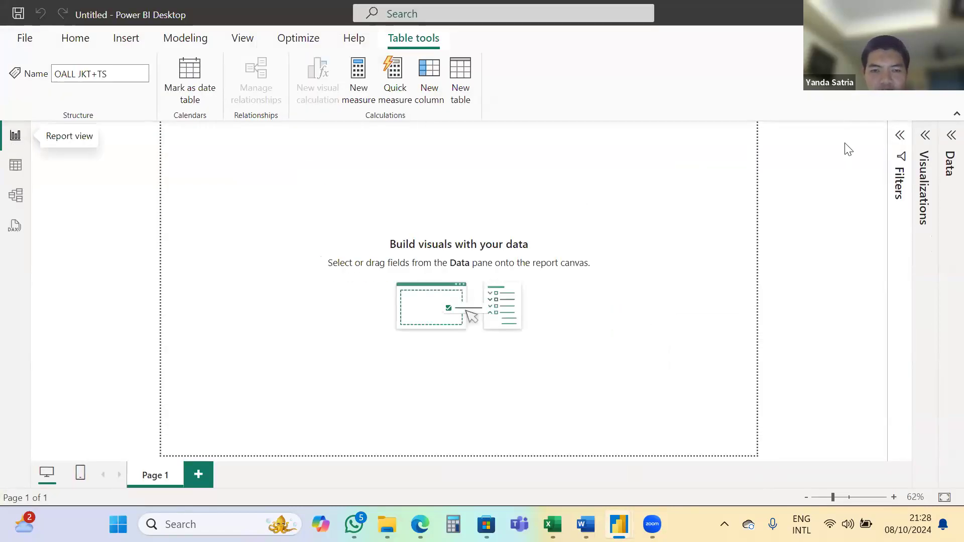
# Step: Add a line chart to Page 1 and move it toward the middle of the canvas
pyautogui.click(924, 148)
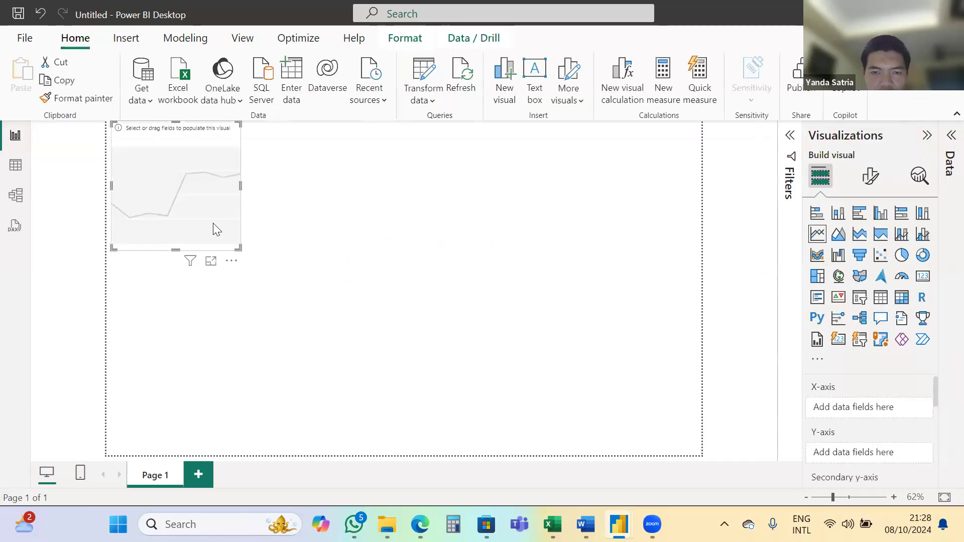
pyautogui.moveTo(239, 249); pyautogui.dragTo(315, 310)
pyautogui.moveTo(451, 329); pyautogui.dragTo(450, 328)
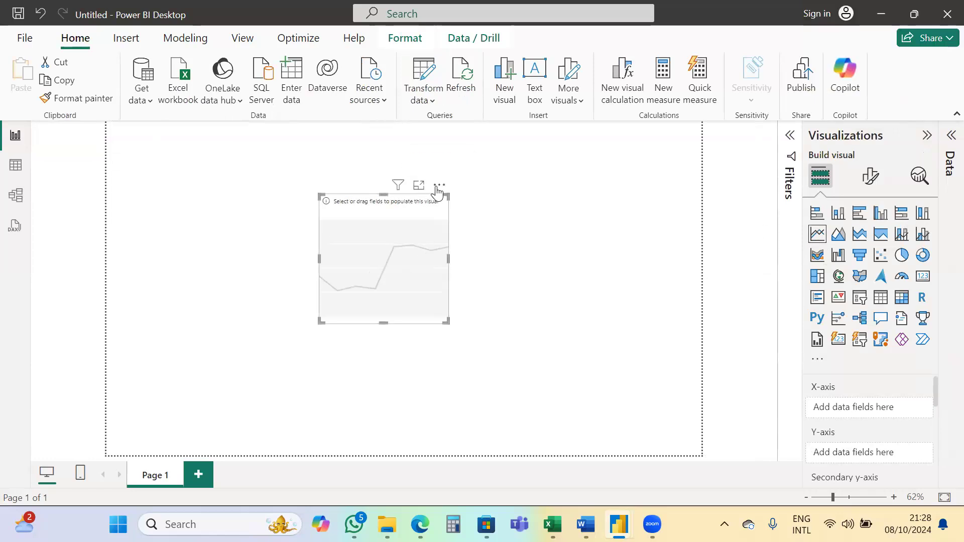
# Step: Assign the Date field of the OALL JKT+TS table to the line chart's X-axis
pyautogui.click(951, 135)
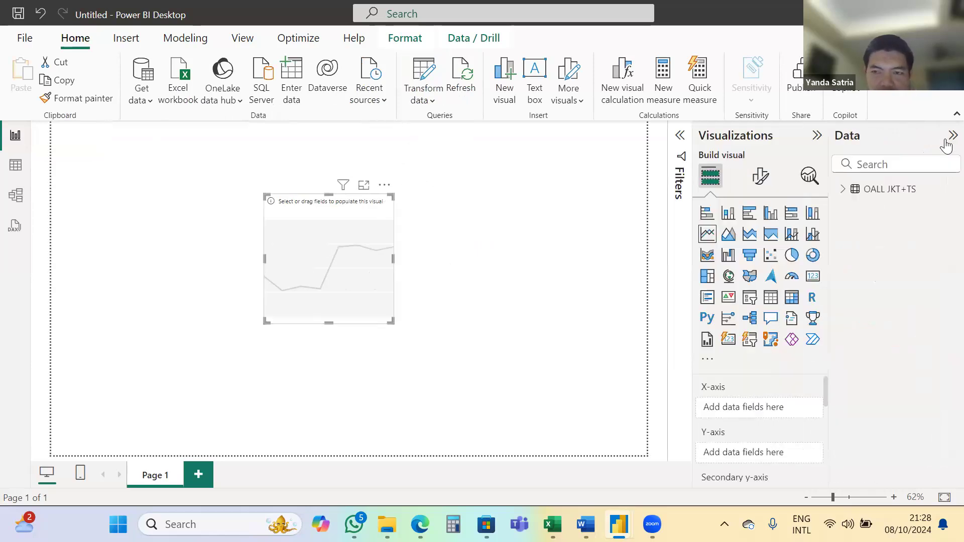
pyautogui.click(842, 190)
pyautogui.scroll(-5, 869, 261)
pyautogui.scroll(10, 870, 270)
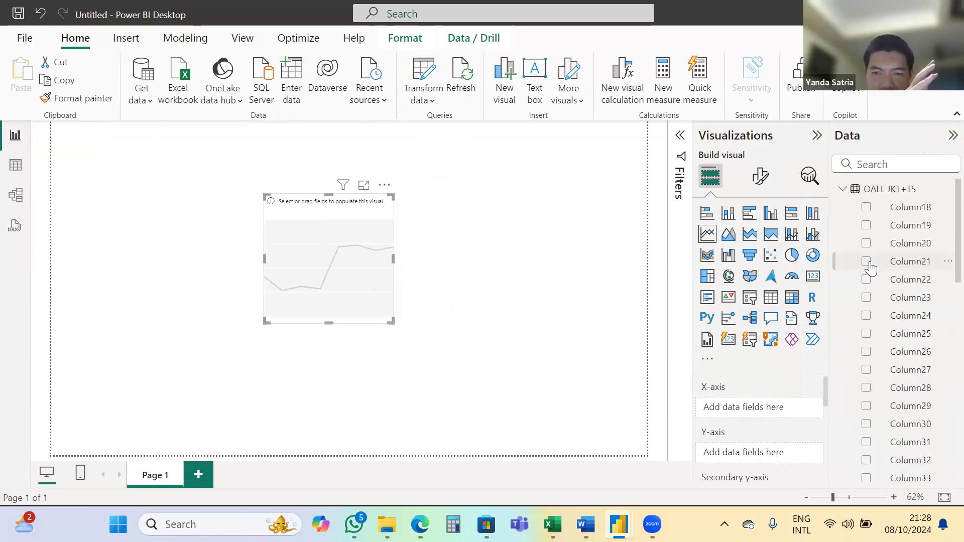
pyautogui.scroll(-8, 870, 269)
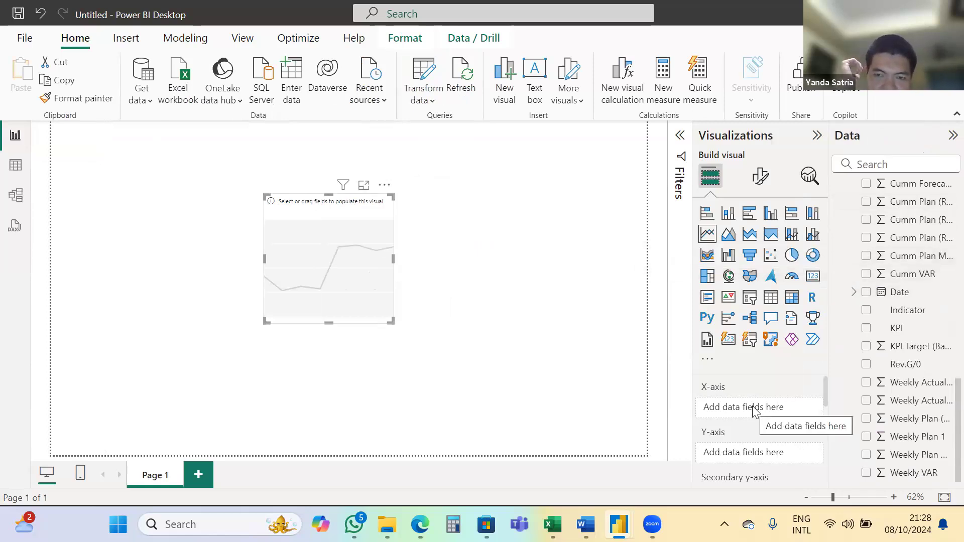
pyautogui.click(866, 293)
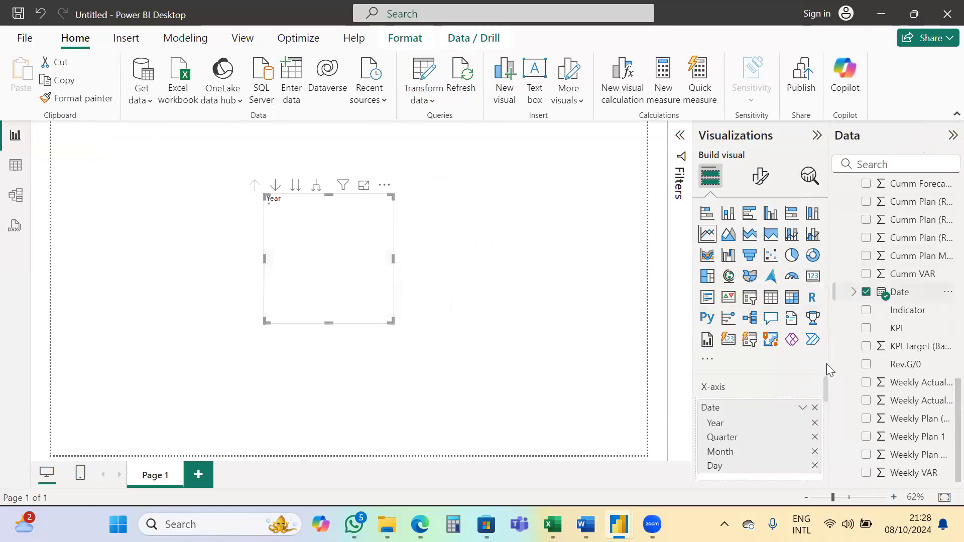
# Step: Add Cumm Plan (Rev.0) and Cumm Actual (Rev.0) to the line chart's Y-axis and enlarge the chart across the page
pyautogui.scroll(-2, 753, 417)
pyautogui.scroll(-1, 750, 414)
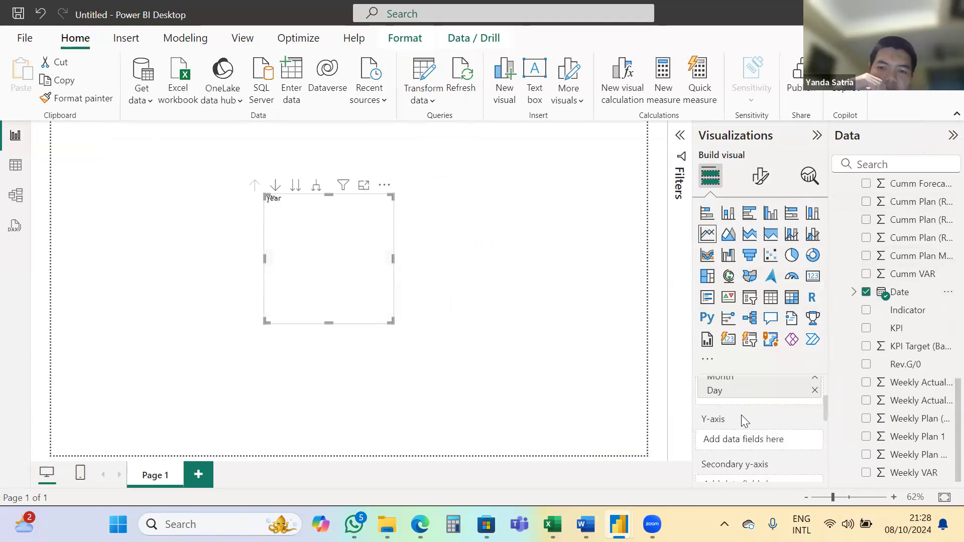
pyautogui.scroll(-2, 741, 421)
pyautogui.scroll(1, 741, 432)
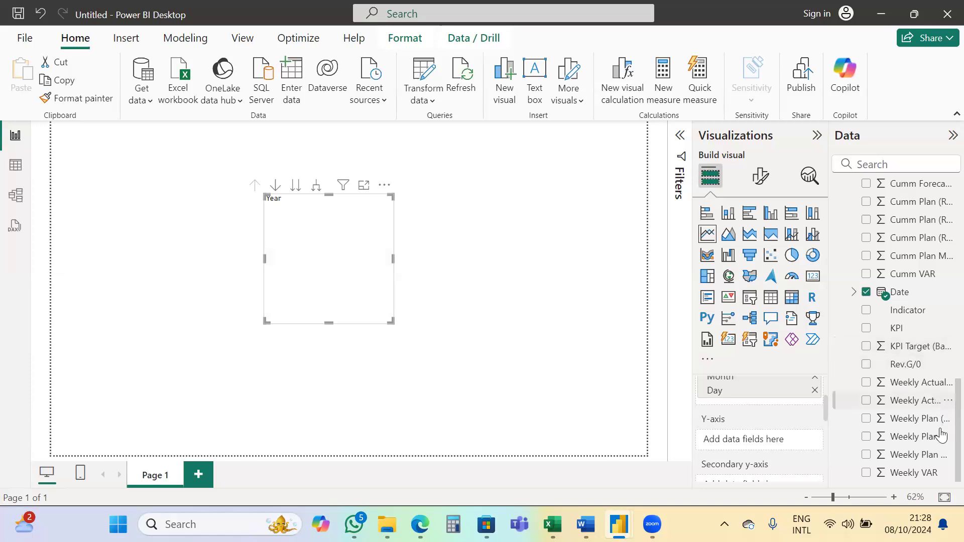
pyautogui.scroll(4, 936, 431)
pyautogui.scroll(6, 936, 432)
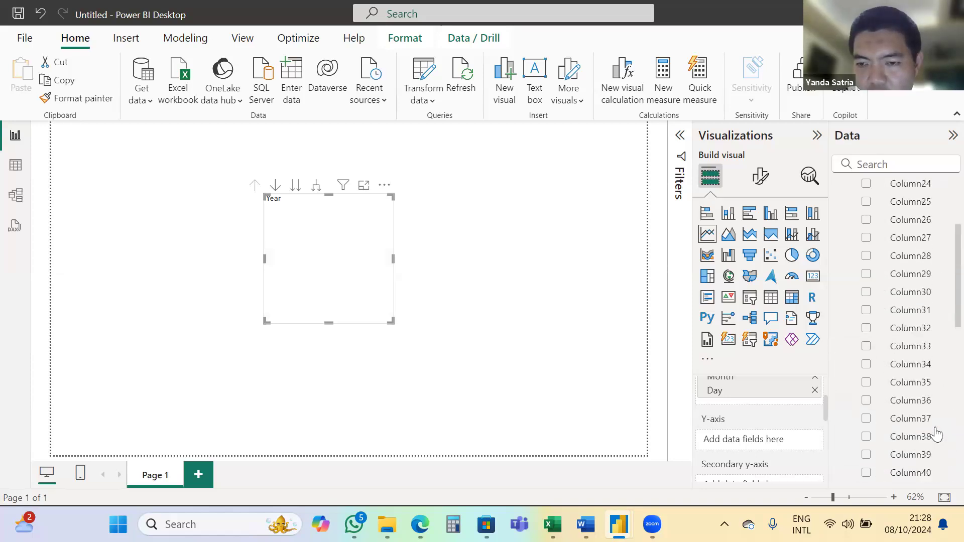
pyautogui.scroll(-6, 937, 432)
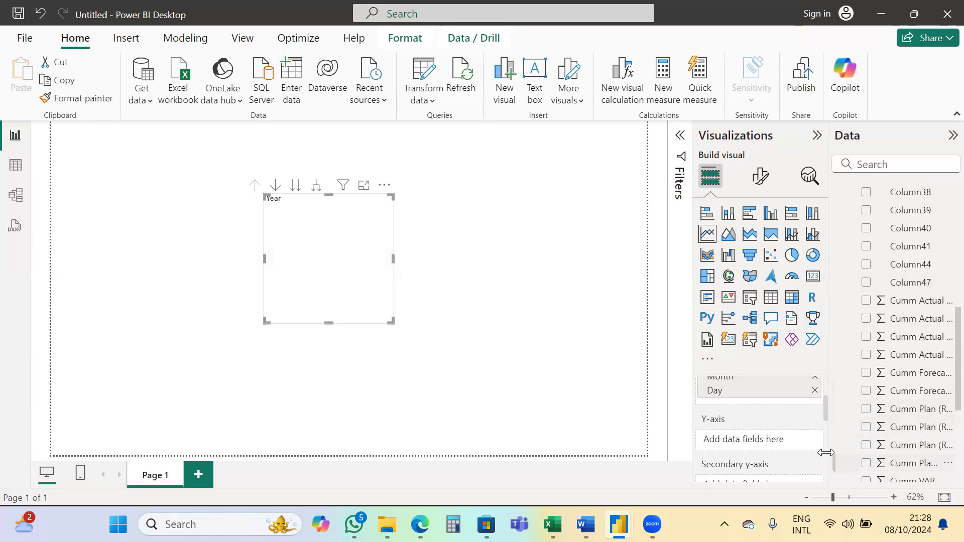
pyautogui.moveTo(818, 452); pyautogui.dragTo(782, 451)
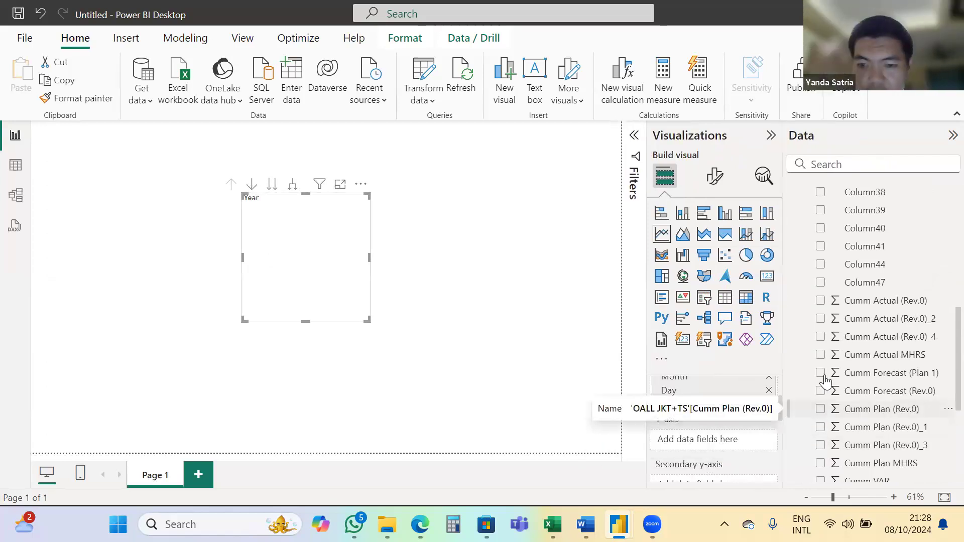
pyautogui.click(820, 410)
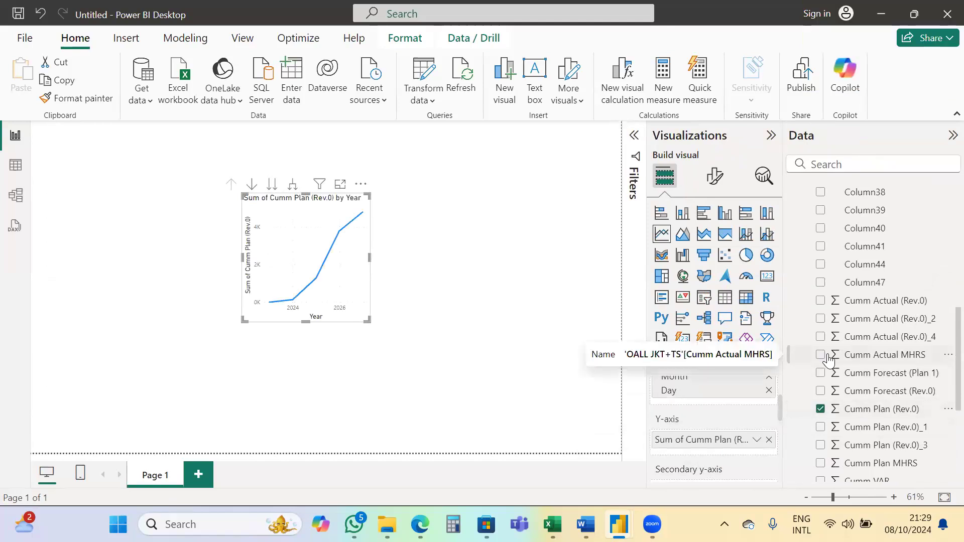
pyautogui.click(821, 301)
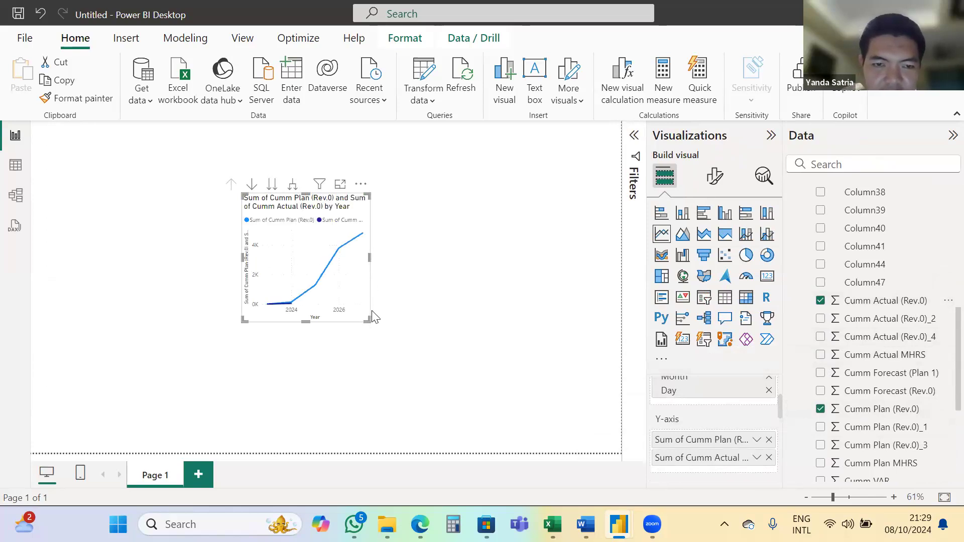
pyautogui.moveTo(368, 320); pyautogui.dragTo(609, 393)
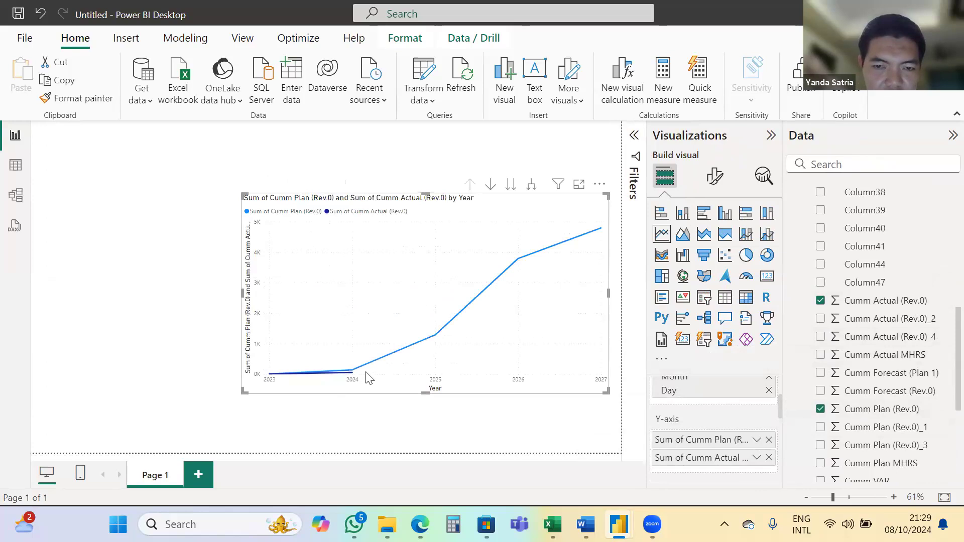
# Step: Turn on the zoom slider for the cumulative plan and actual line chart
pyautogui.moveTo(353, 377)
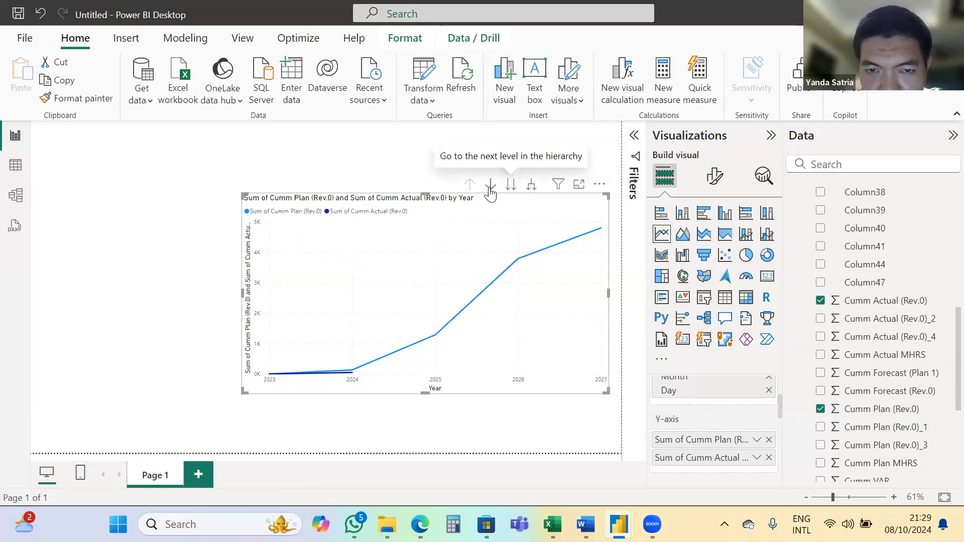
pyautogui.click(715, 177)
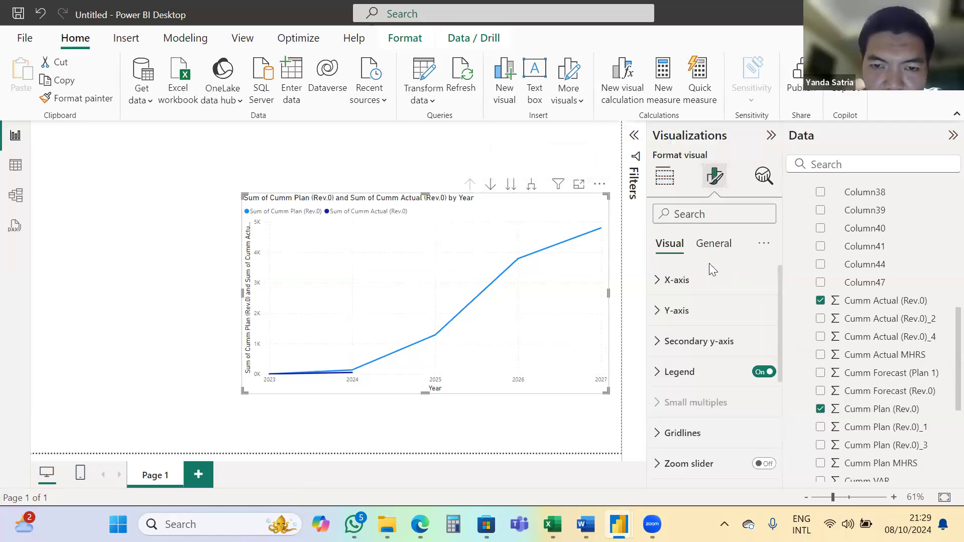
pyautogui.scroll(-2, 700, 369)
pyautogui.scroll(2, 700, 361)
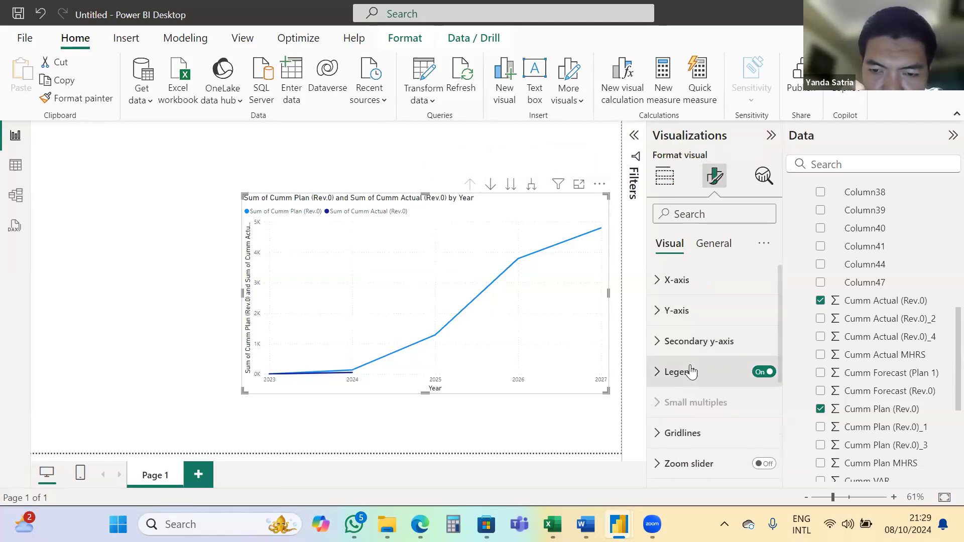
pyautogui.scroll(-2, 692, 377)
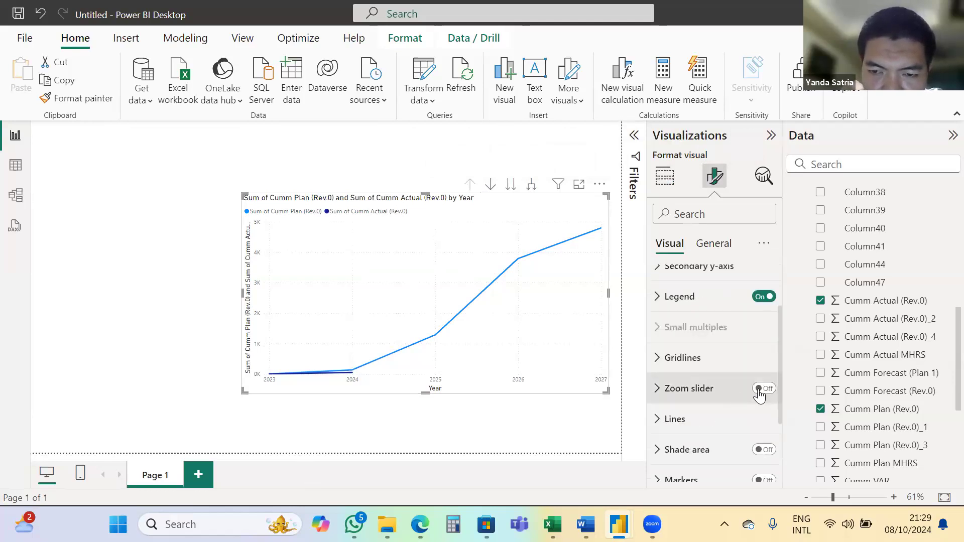
pyautogui.click(759, 389)
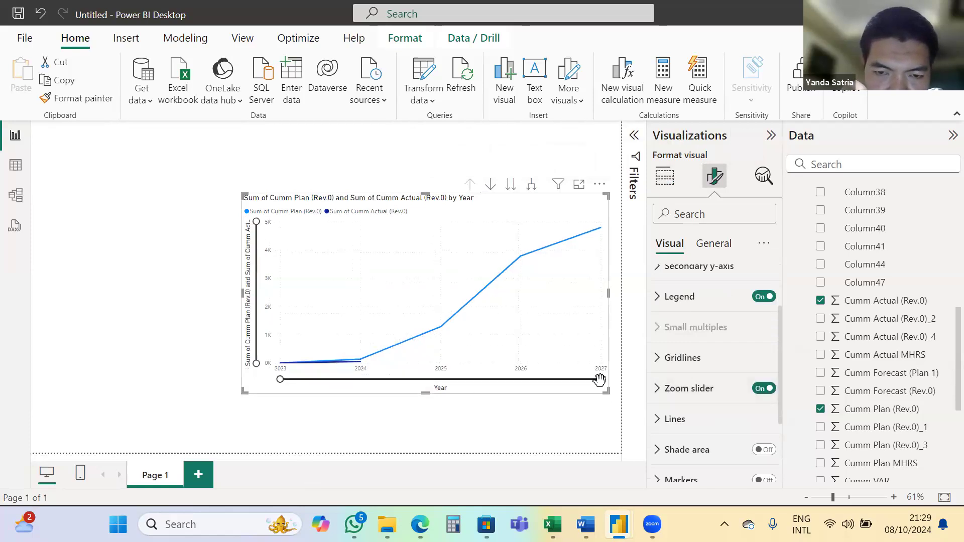
# Step: Narrow the line chart's zoomed date range to January–June 2023, and extend the Revised chart's range start back before November 2023
pyautogui.moveTo(486, 391); pyautogui.dragTo(316, 395)
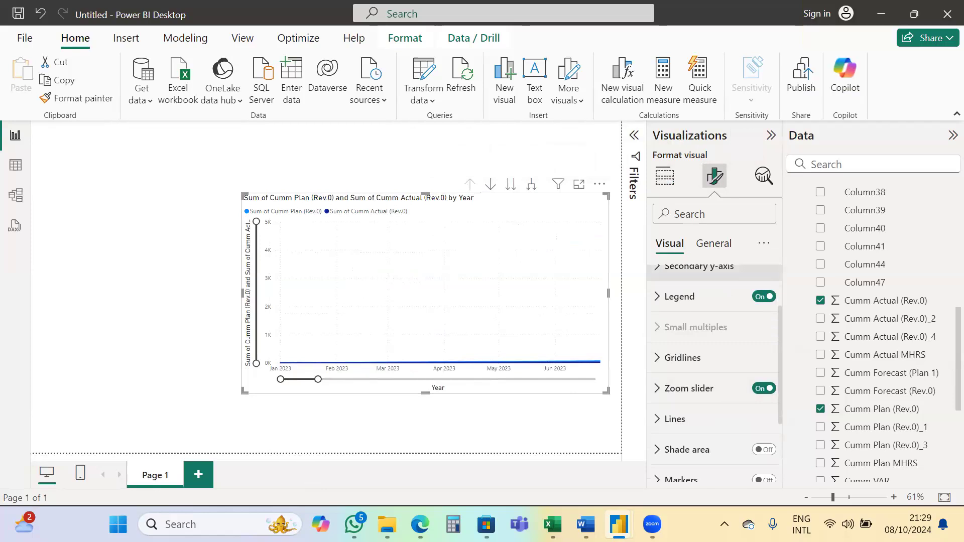
pyautogui.moveTo(652, 524)
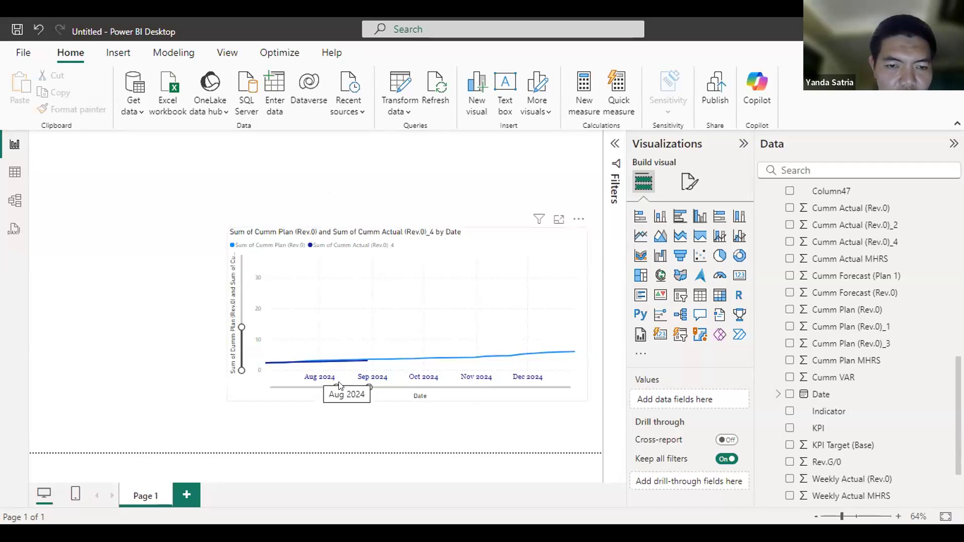
pyautogui.moveTo(337, 387); pyautogui.dragTo(281, 397)
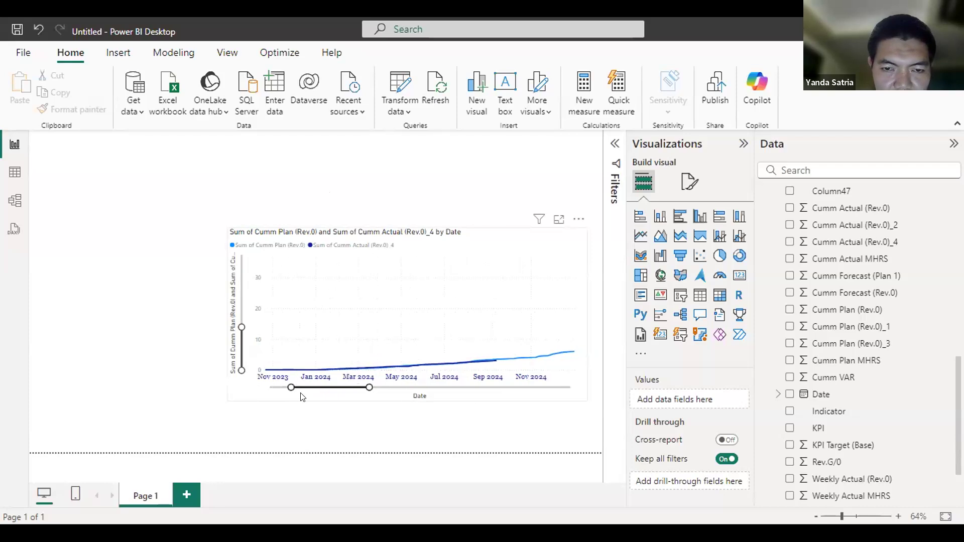
pyautogui.scroll(10, 826, 206)
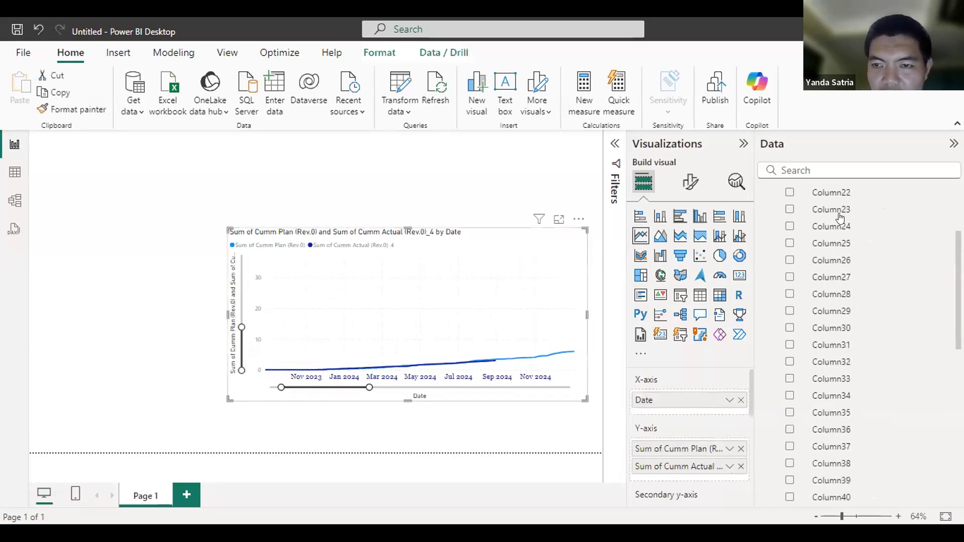
pyautogui.rightClick(840, 210)
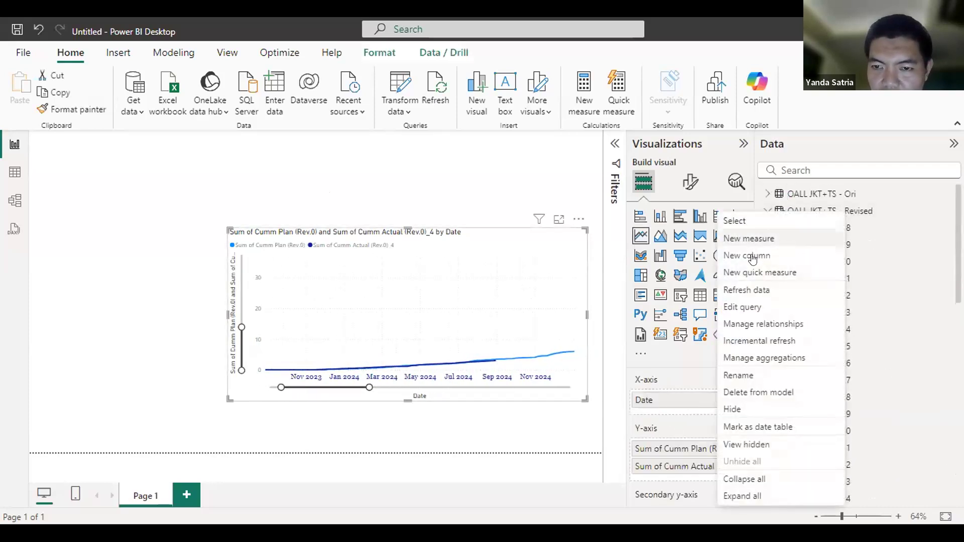
pyautogui.click(751, 306)
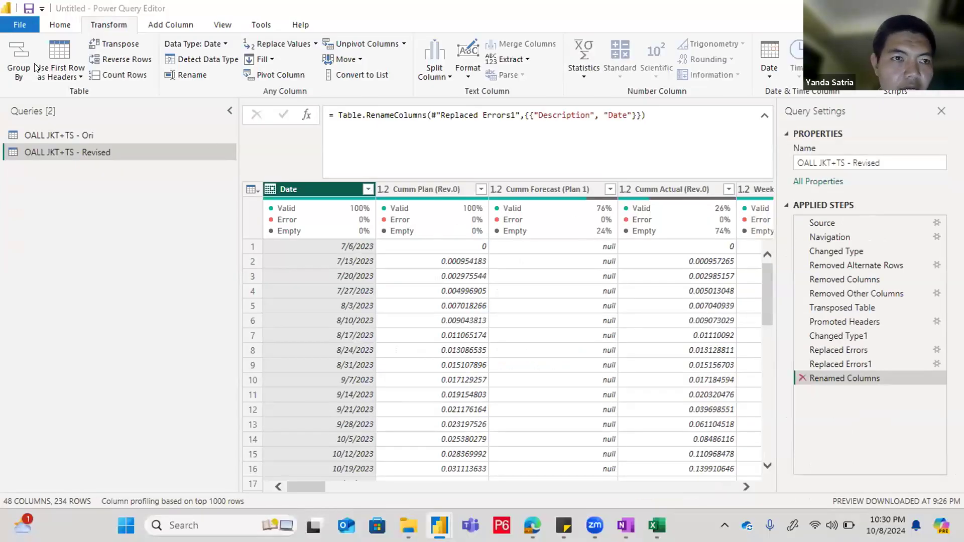
pyautogui.click(59, 25)
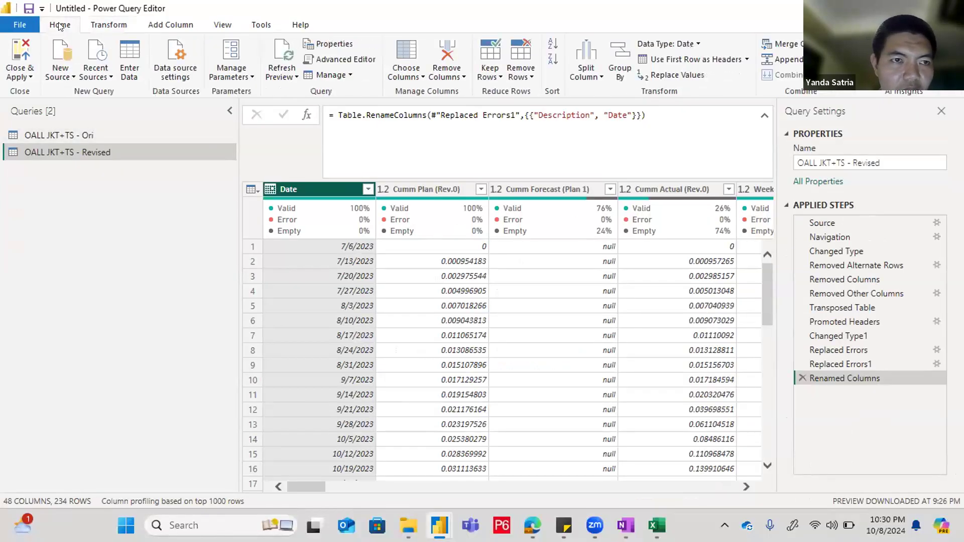
pyautogui.click(22, 56)
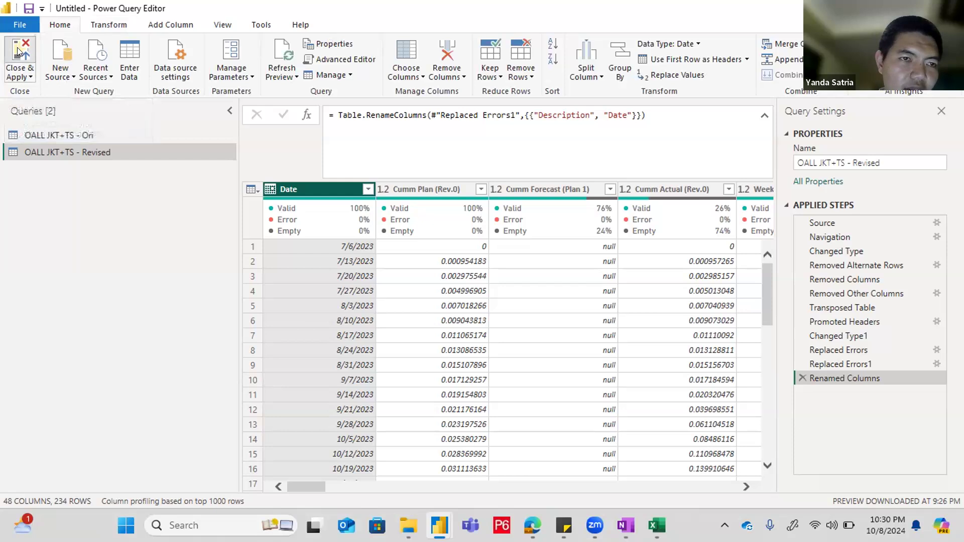
pyautogui.click(19, 52)
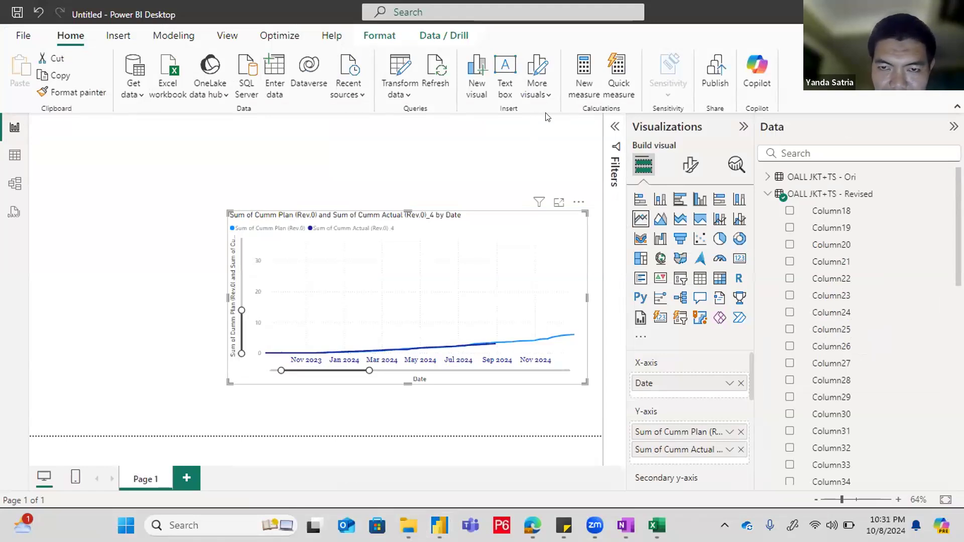
# Step: Open the OALL JKT+TS - Revised query for editing and filter its Date column to rows before 11/30/2024
pyautogui.rightClick(840, 194)
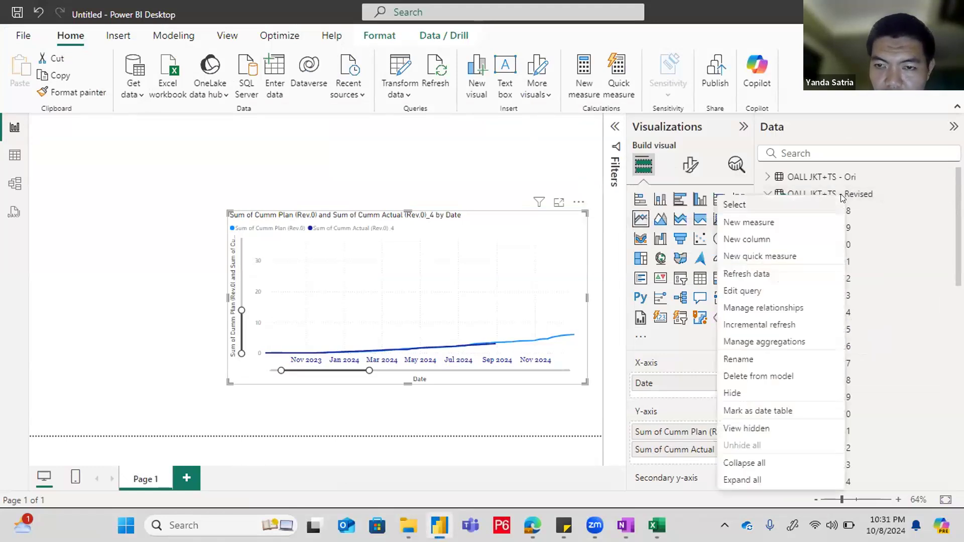
pyautogui.click(752, 296)
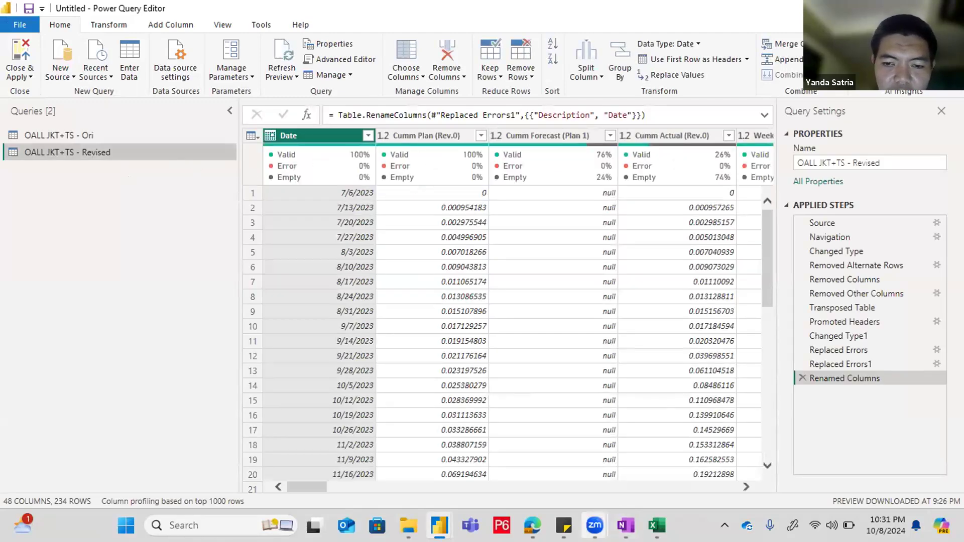
pyautogui.moveTo(625, 526)
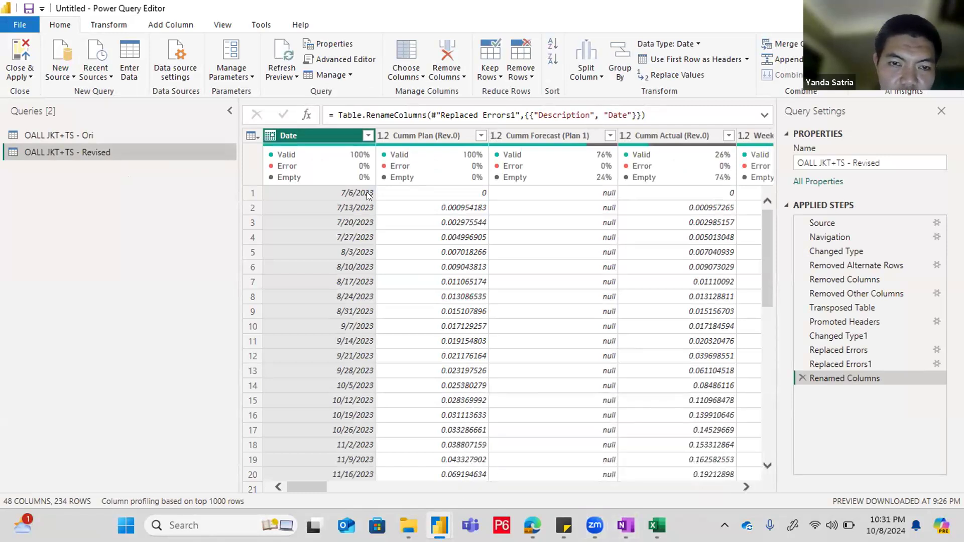
pyautogui.click(368, 136)
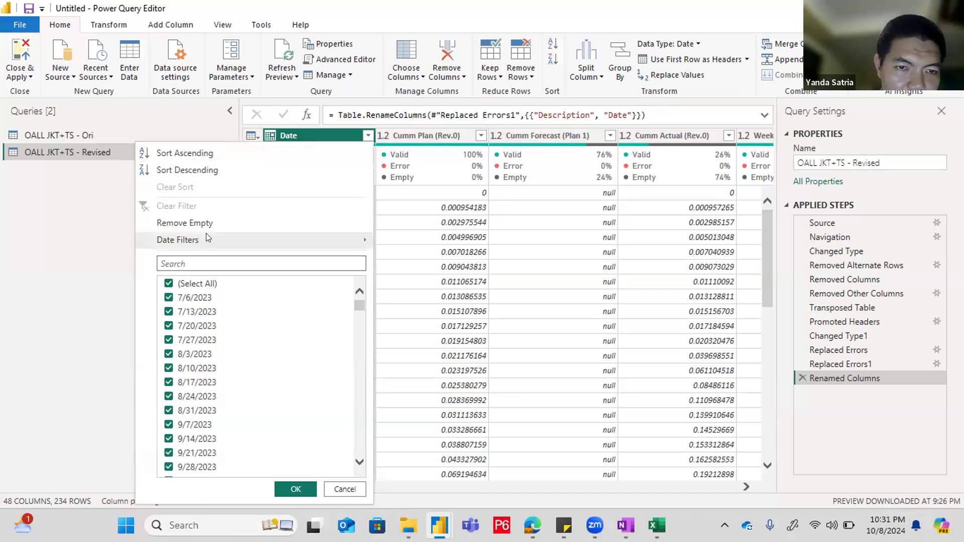
pyautogui.moveTo(206, 234)
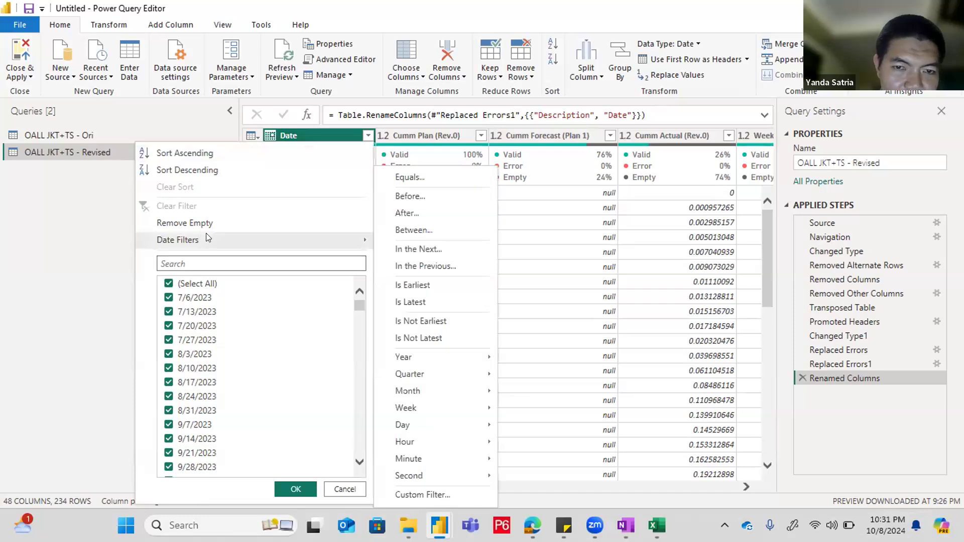
pyautogui.click(421, 195)
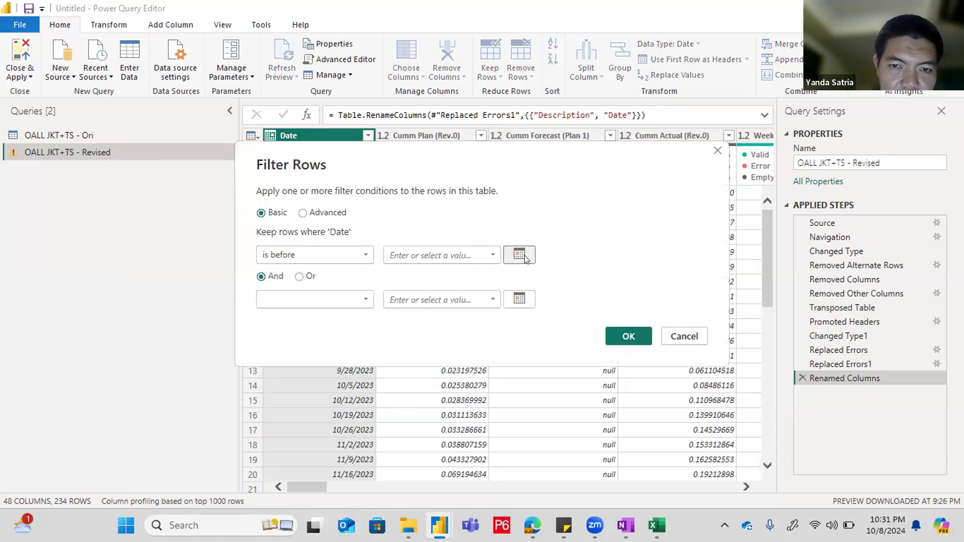
pyautogui.click(524, 256)
pyautogui.click(499, 272)
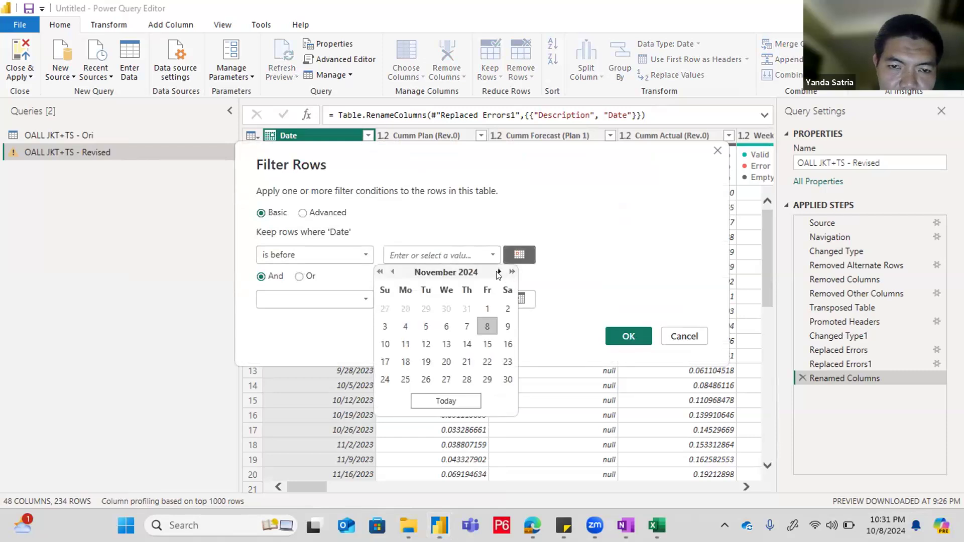
pyautogui.click(507, 379)
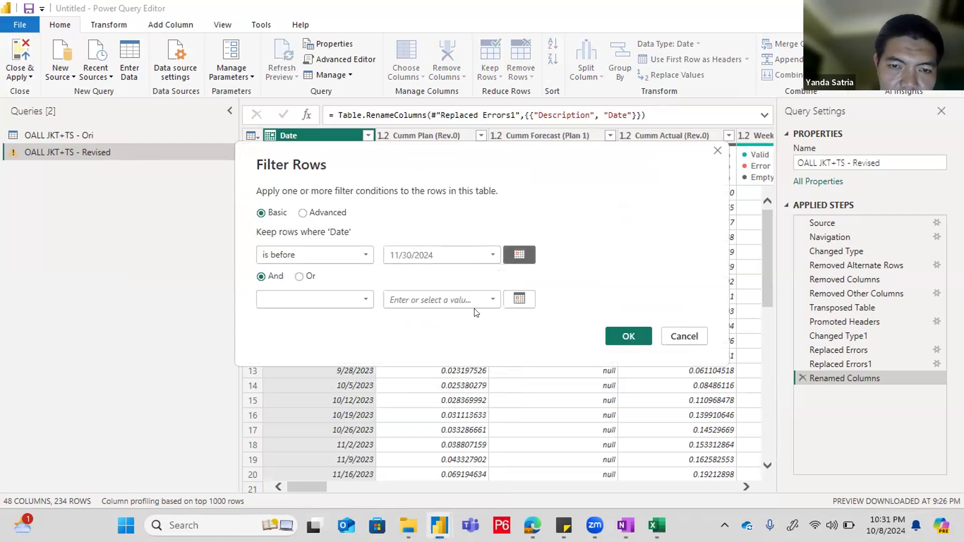
pyautogui.click(628, 336)
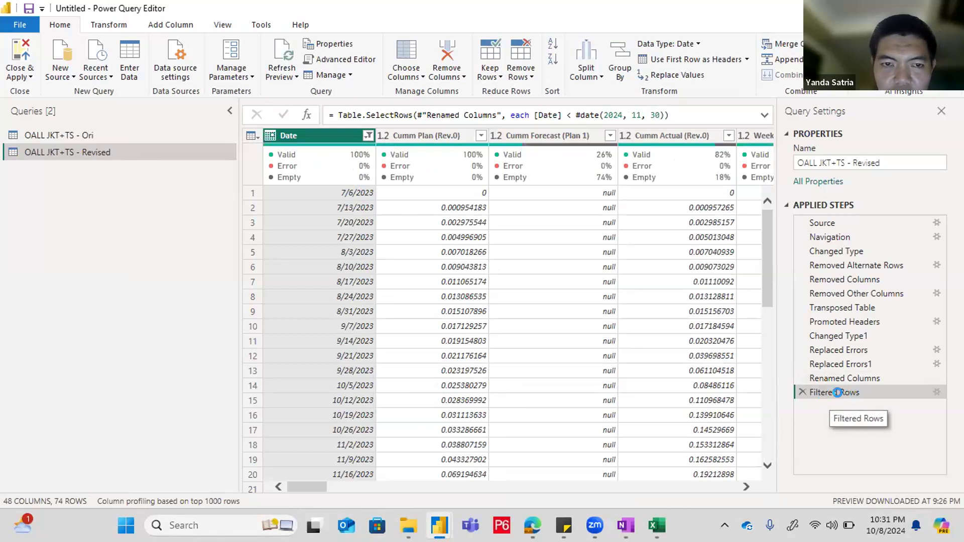
# Step: Examine the last rows of the filtered table and the dates offered in the Date column's filter list
pyautogui.scroll(-17, 359, 239)
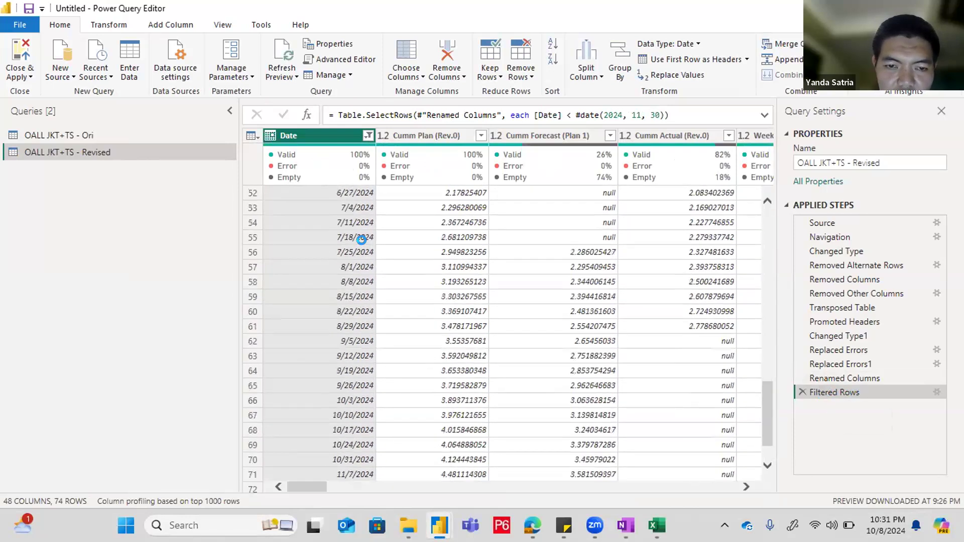
pyautogui.scroll(-1, 361, 239)
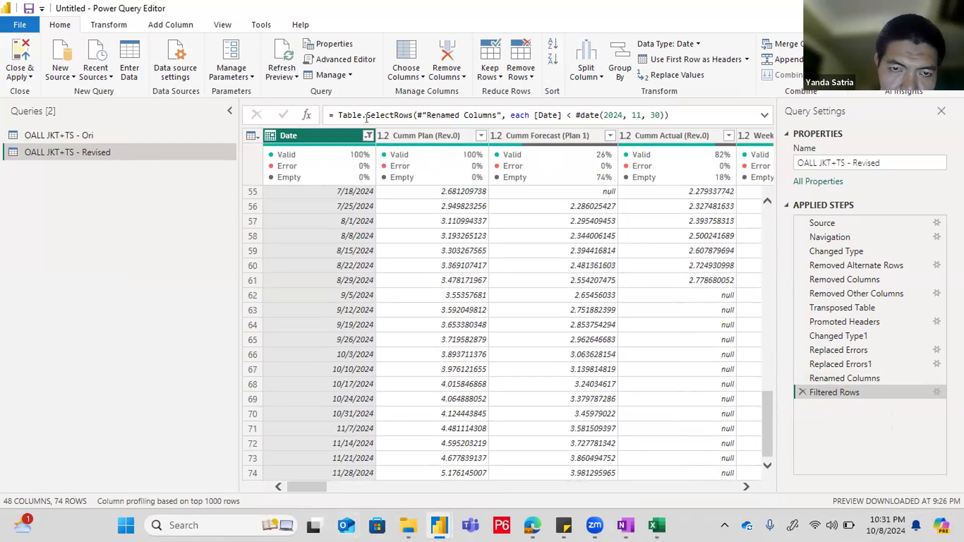
pyautogui.click(367, 135)
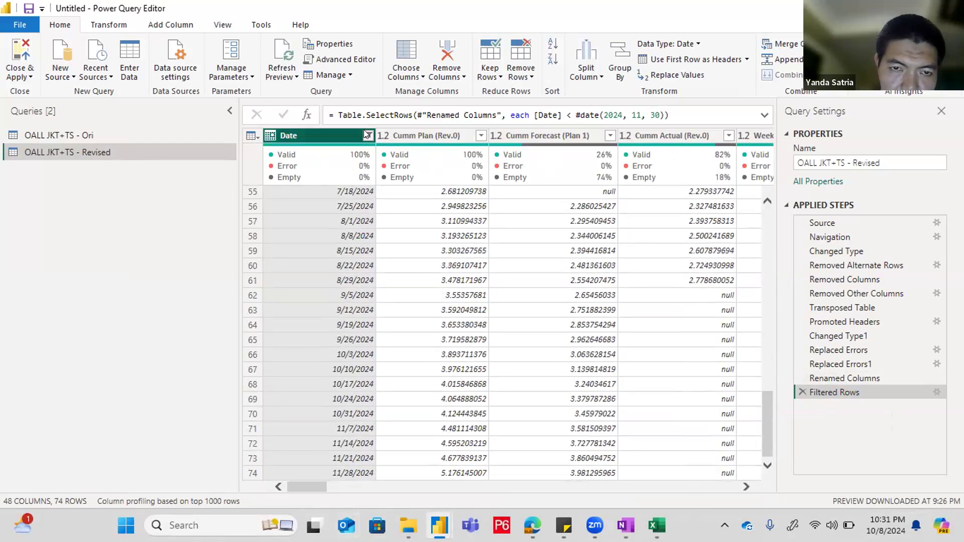
pyautogui.scroll(-4, 279, 321)
pyautogui.scroll(-13, 279, 320)
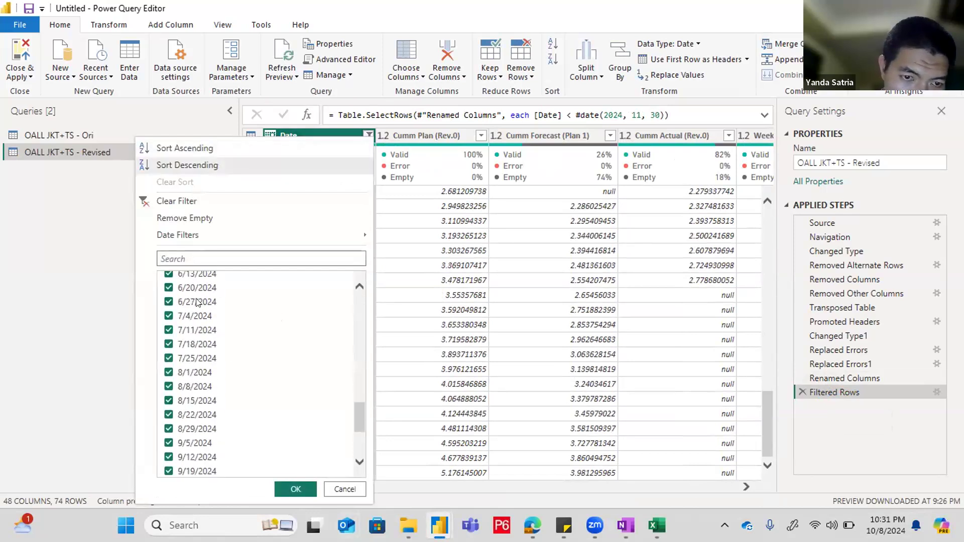
pyautogui.scroll(-3, 210, 282)
pyautogui.scroll(10, 210, 423)
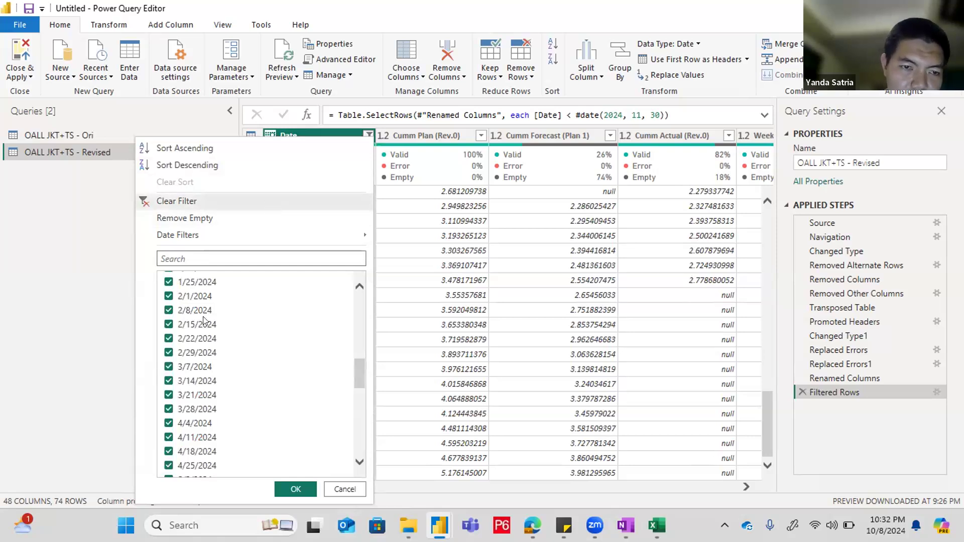
pyautogui.click(413, 222)
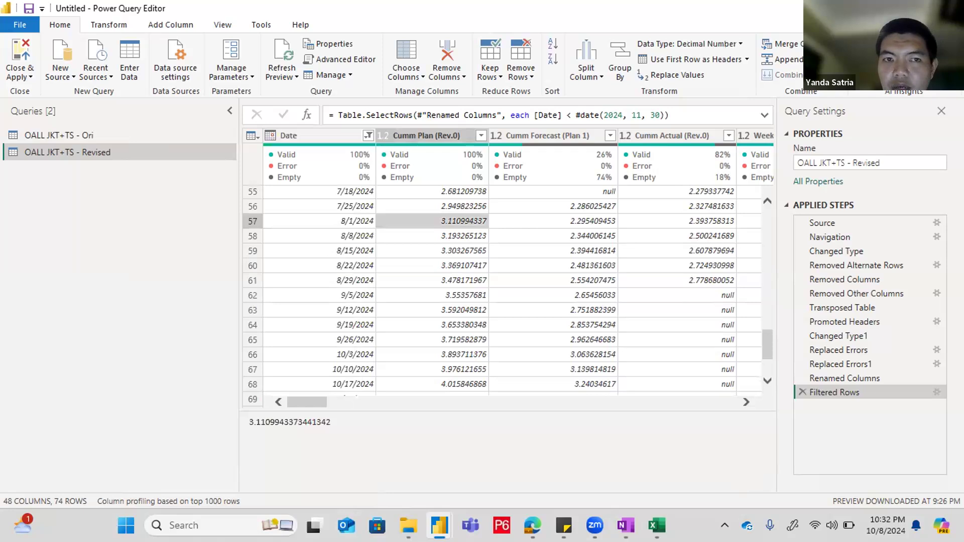
# Step: Close the query editor with its changes applied to the report and dismiss the load report
pyautogui.click(15, 51)
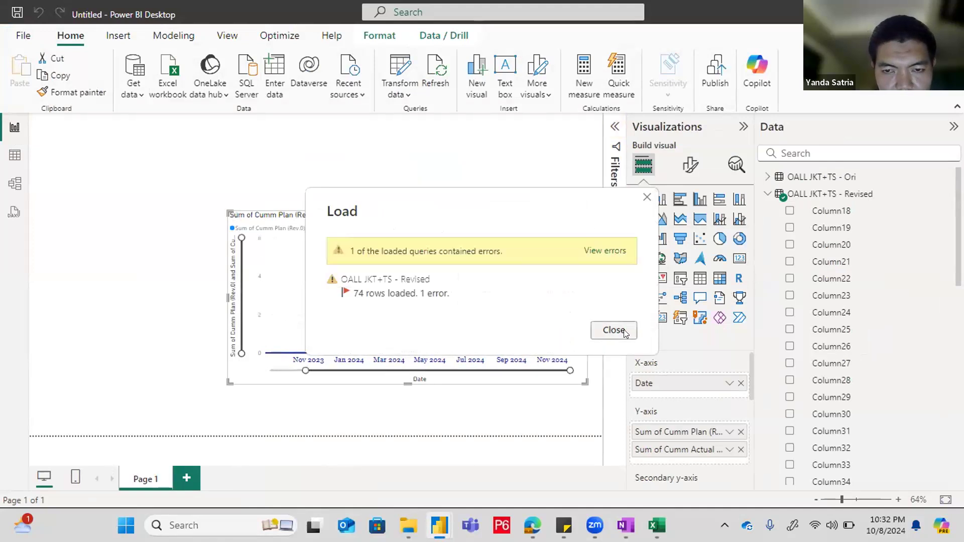
pyautogui.click(624, 330)
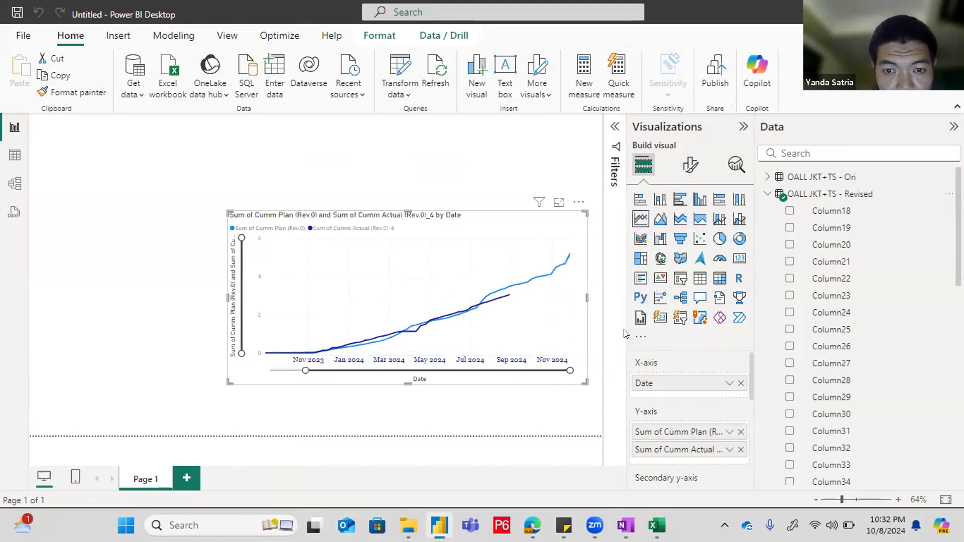
# Step: Extend the line chart's zoom range back to the earliest date and turn off its zoom slider
pyautogui.moveTo(305, 370); pyautogui.dragTo(269, 370)
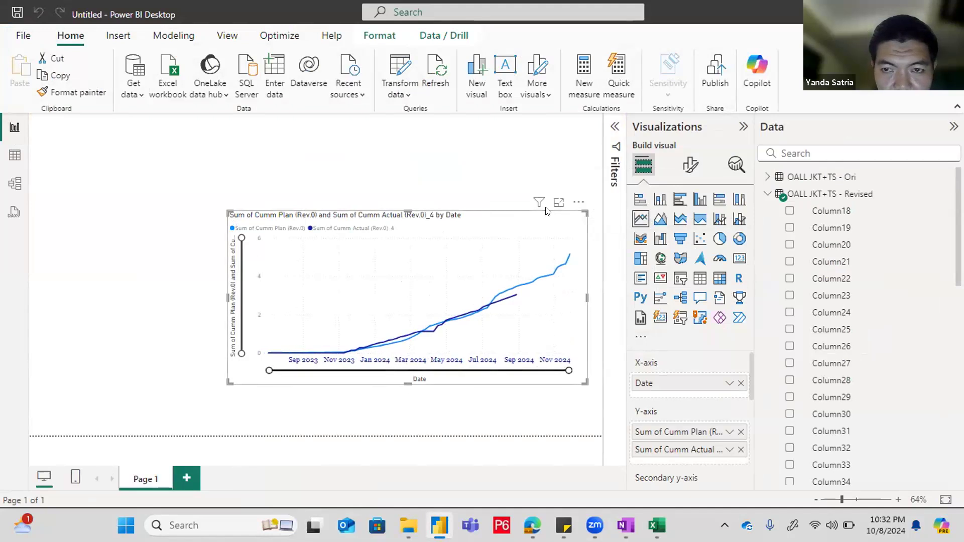
pyautogui.click(692, 166)
pyautogui.scroll(-5, 703, 351)
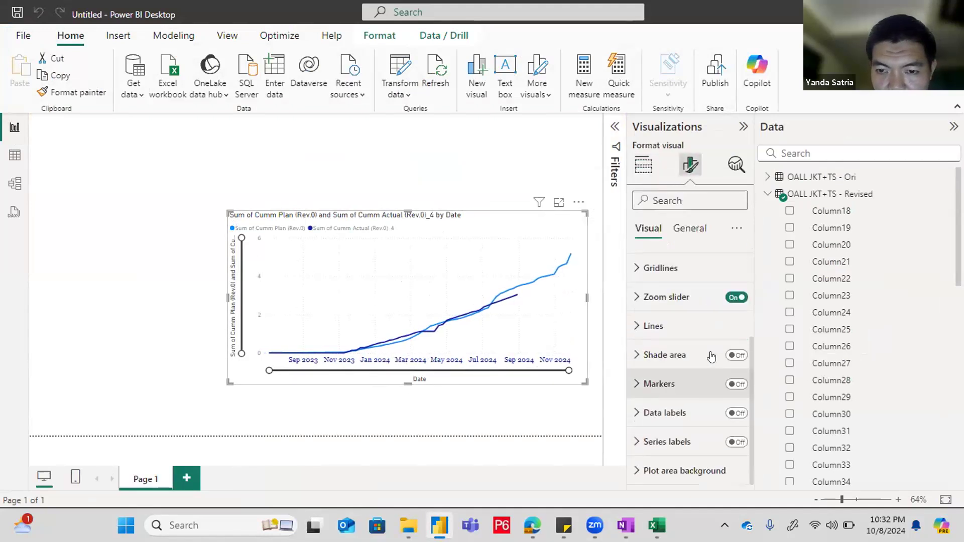
pyautogui.click(737, 298)
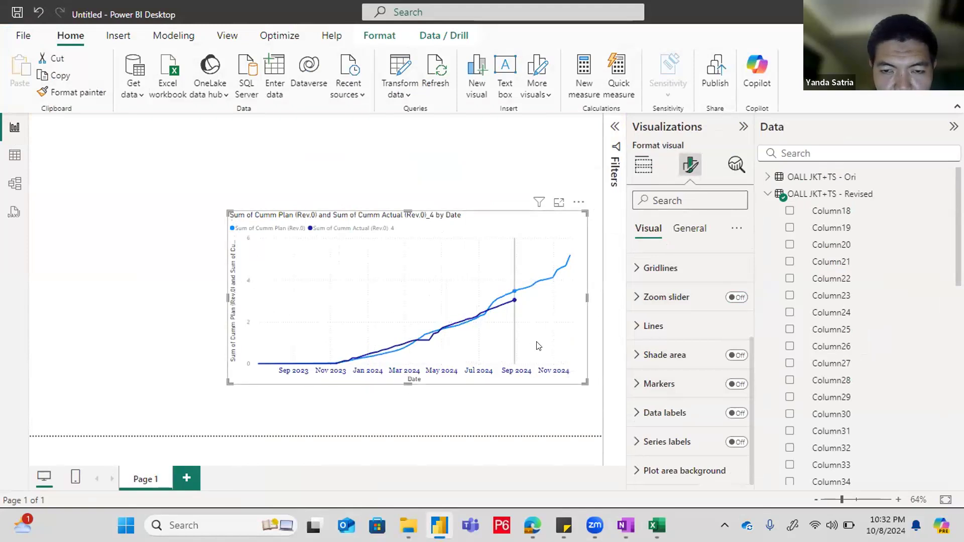
pyautogui.moveTo(570, 349)
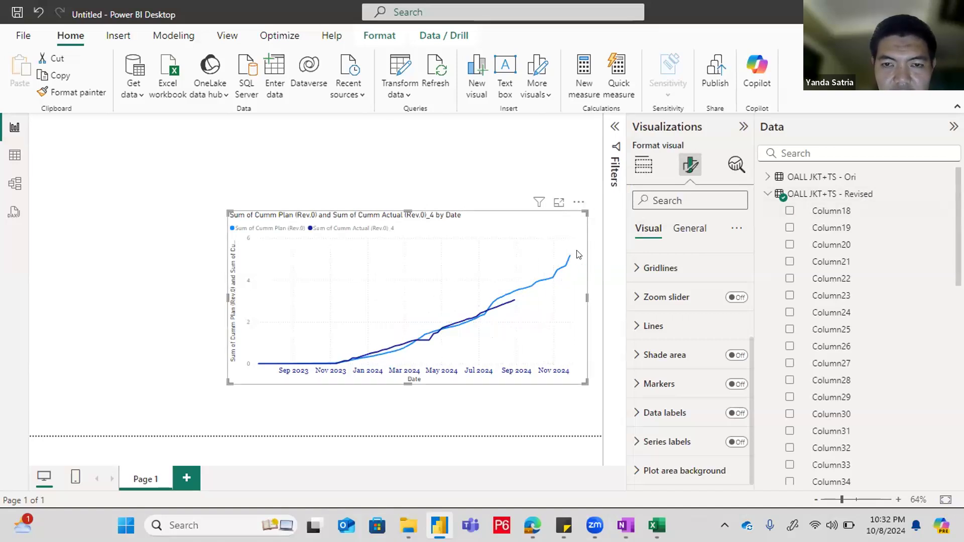
pyautogui.moveTo(556, 280)
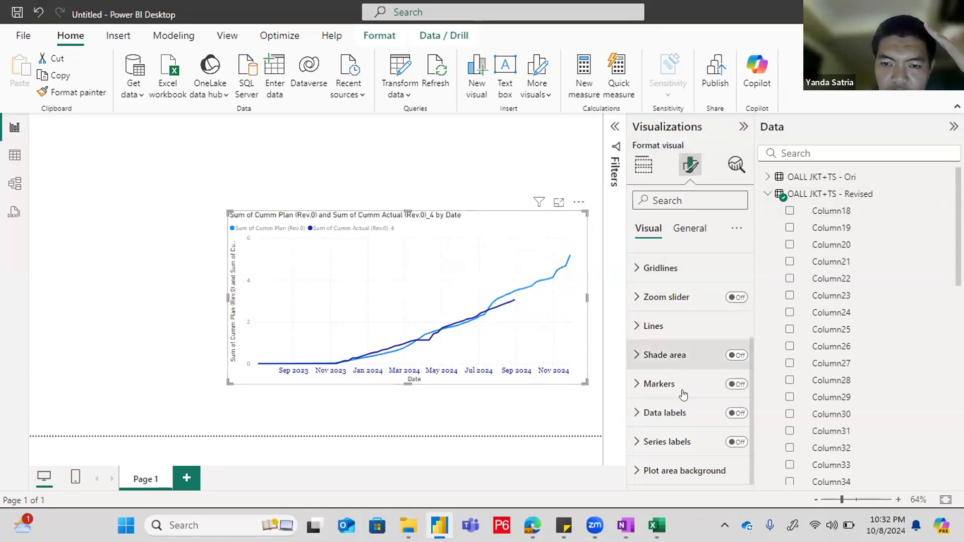
pyautogui.scroll(3, 676, 435)
pyautogui.scroll(-3, 677, 435)
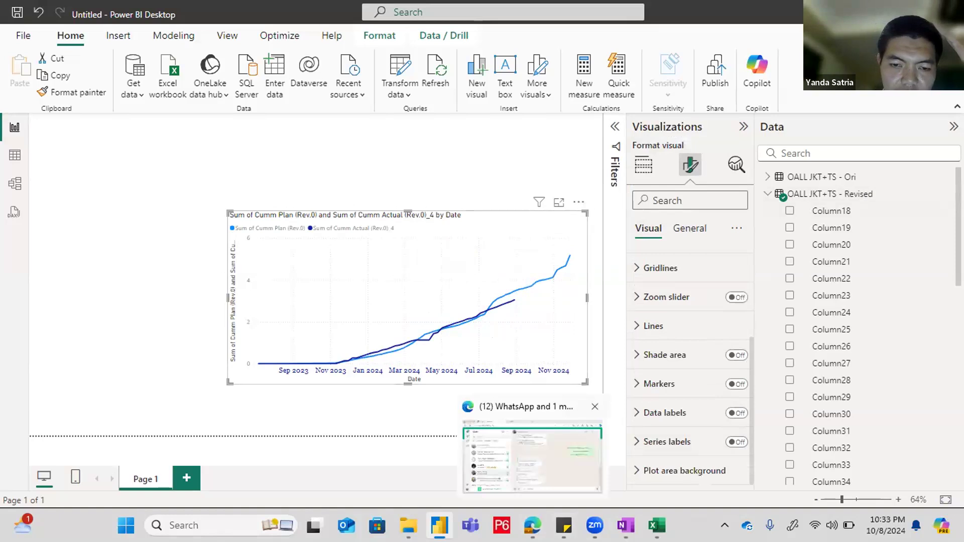
# Step: Open the recent report Tennet 2GW Offshore Programme SCHEDULE.pbix and switch to its window
pyautogui.click(23, 36)
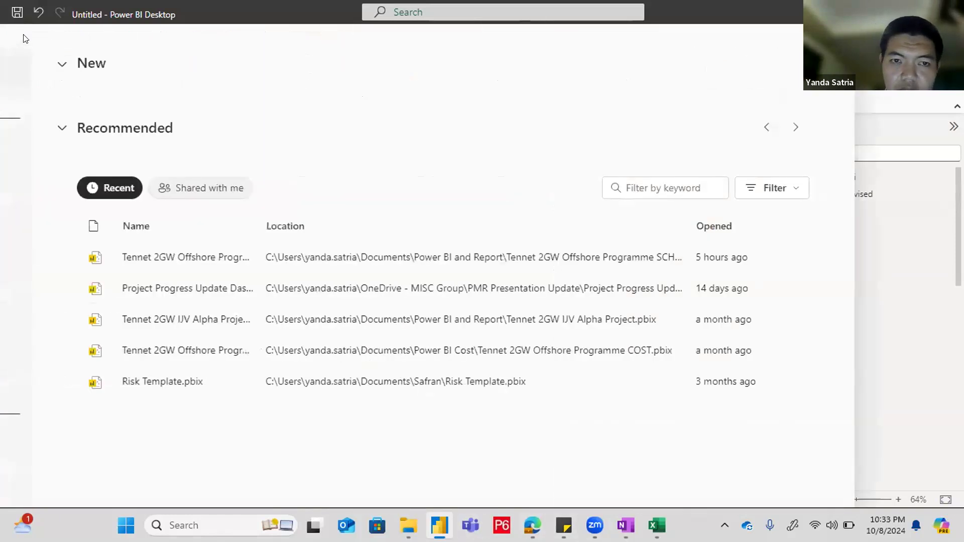
pyautogui.scroll(-3, 301, 379)
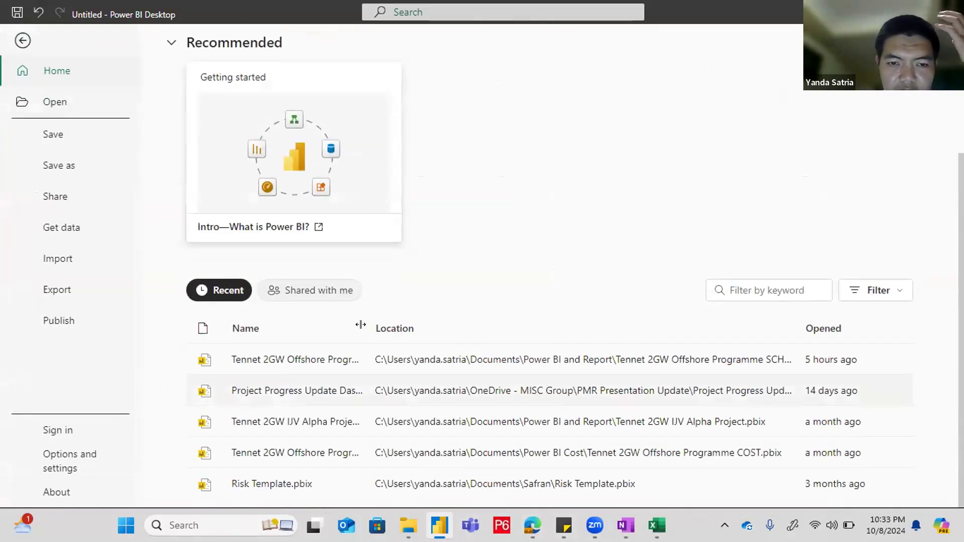
pyautogui.moveTo(365, 325); pyautogui.dragTo(470, 326)
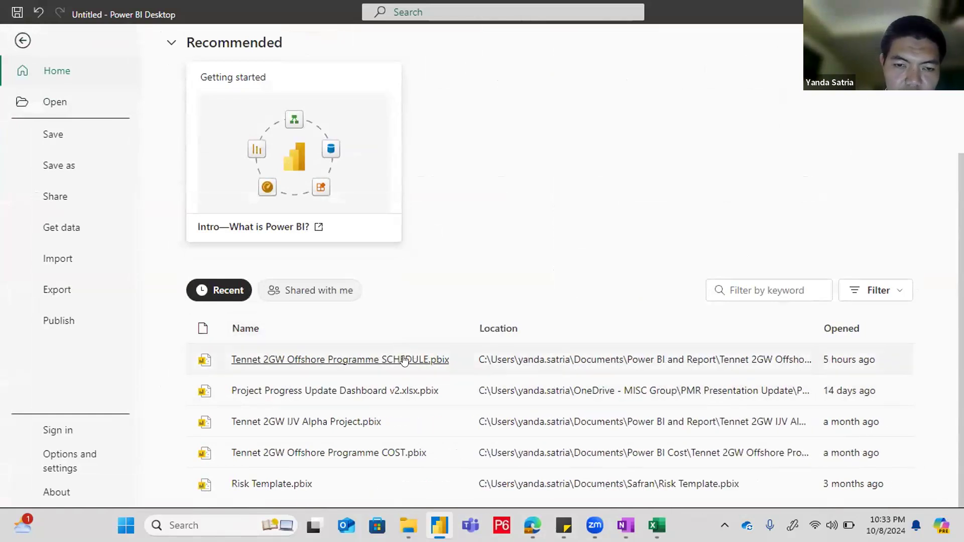
pyautogui.click(405, 360)
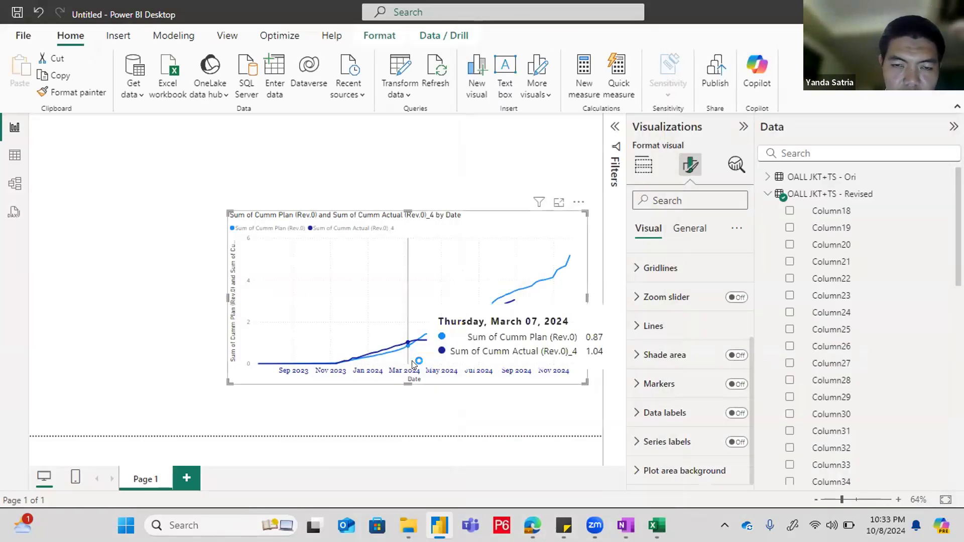
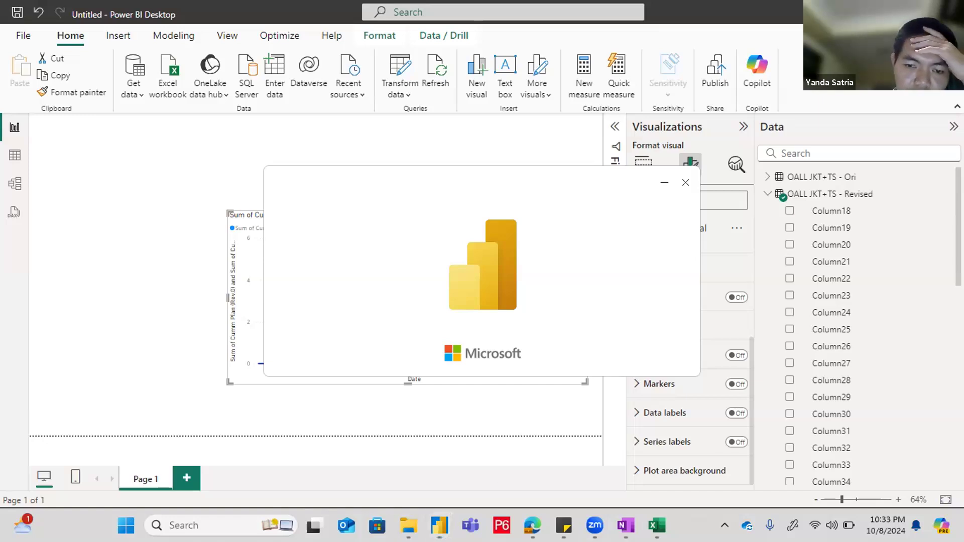
pyautogui.moveTo(439, 525)
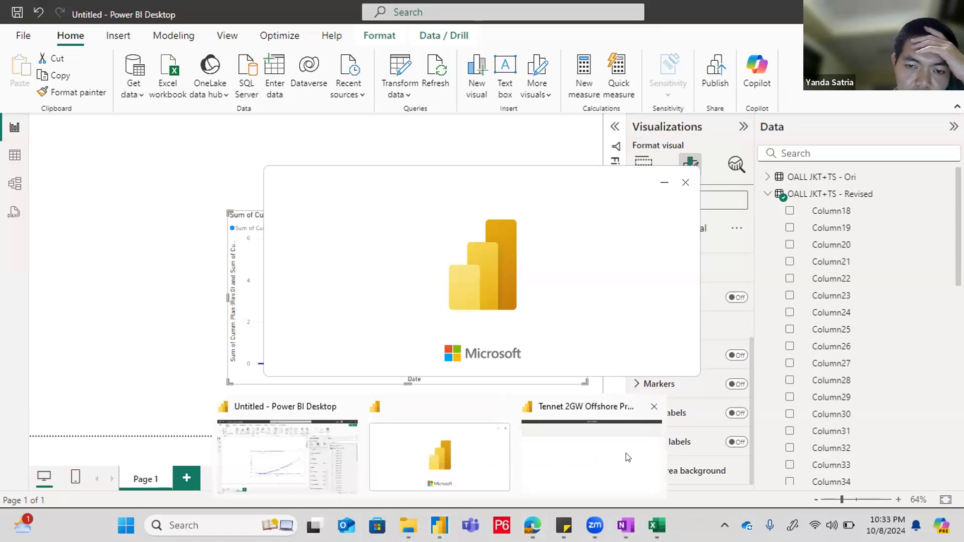
pyautogui.click(618, 467)
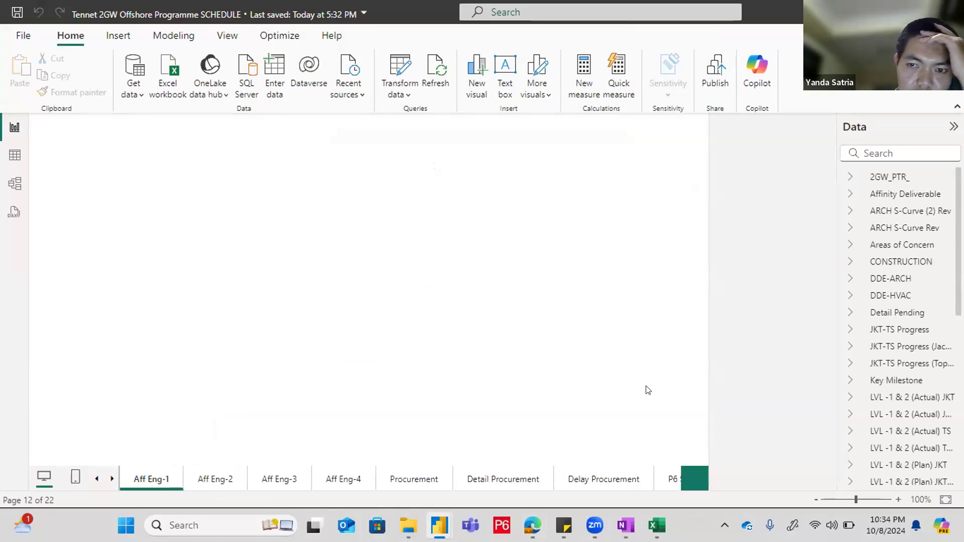
# Step: Dismiss the sign-in request and follow the report's Overall Progress link to the overall dashboard page
pyautogui.click(95, 483)
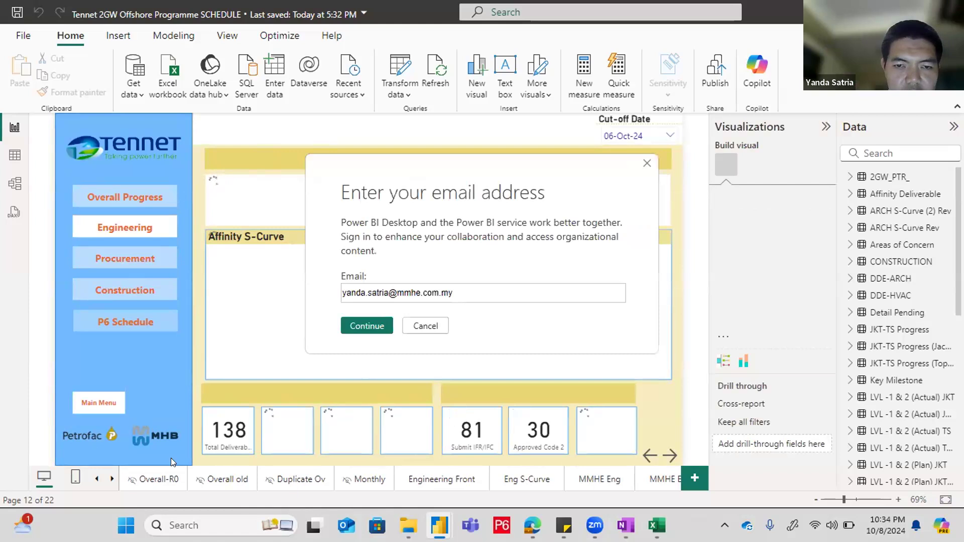
pyautogui.click(647, 163)
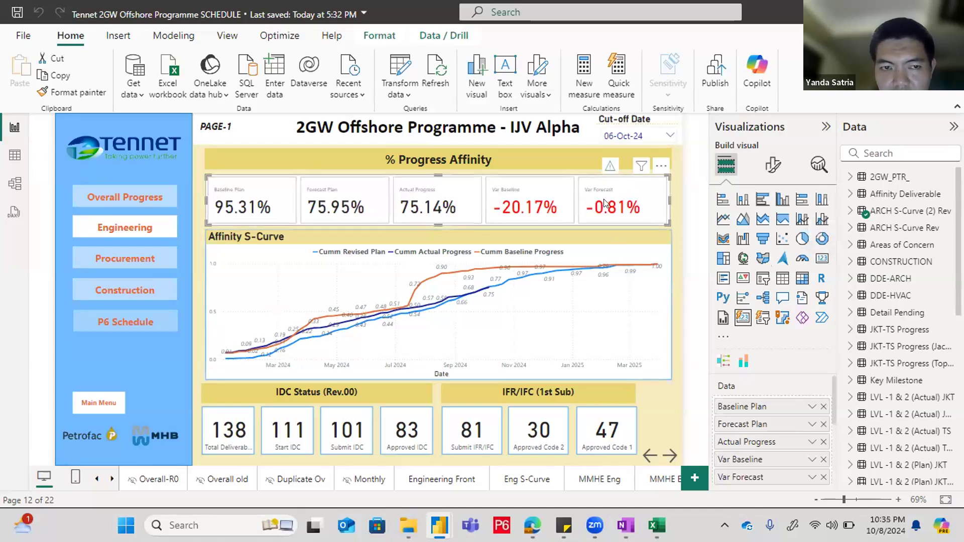
pyautogui.keyDown('ctrl'); pyautogui.click(116, 192); pyautogui.keyUp('ctrl')
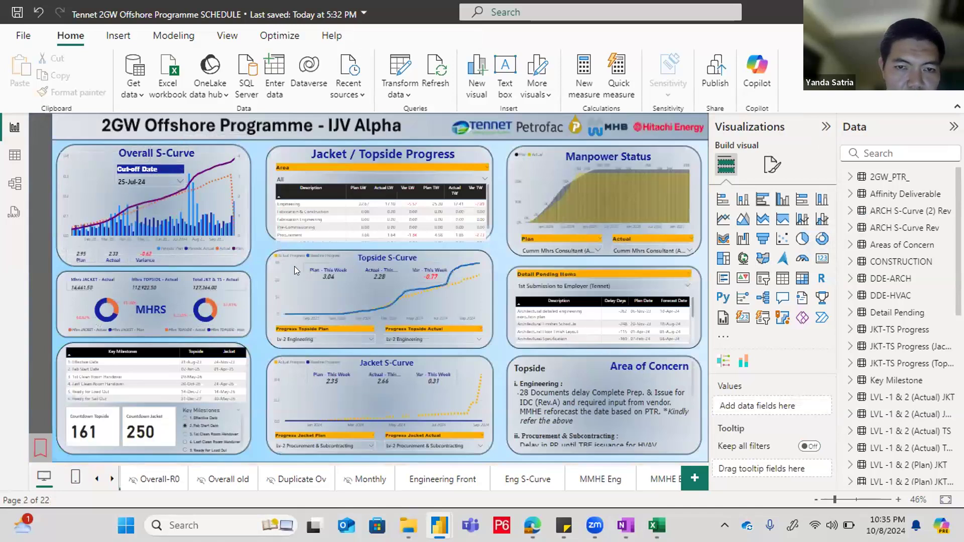
# Step: Examine in the model diagram how the Date column of OALL JKT+TS S-Curve relates to the Detail Pending and JKT-TS Progress tables
pyautogui.click(15, 184)
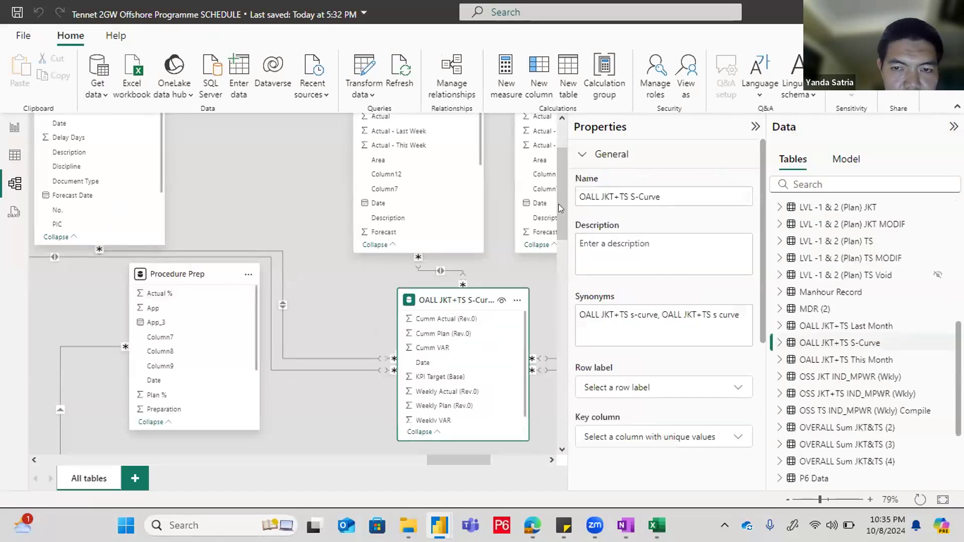
pyautogui.moveTo(562, 229); pyautogui.dragTo(560, 204)
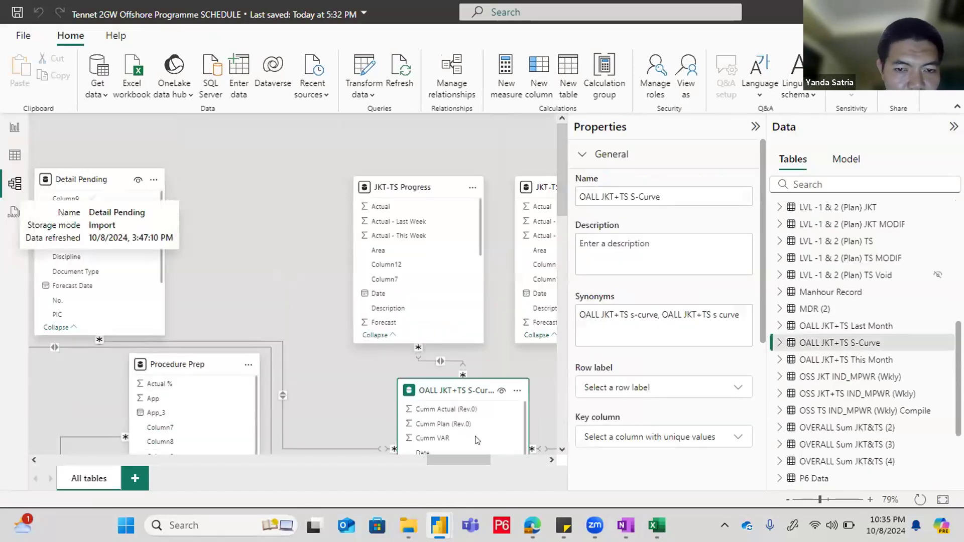
pyautogui.scroll(-2, 289, 308)
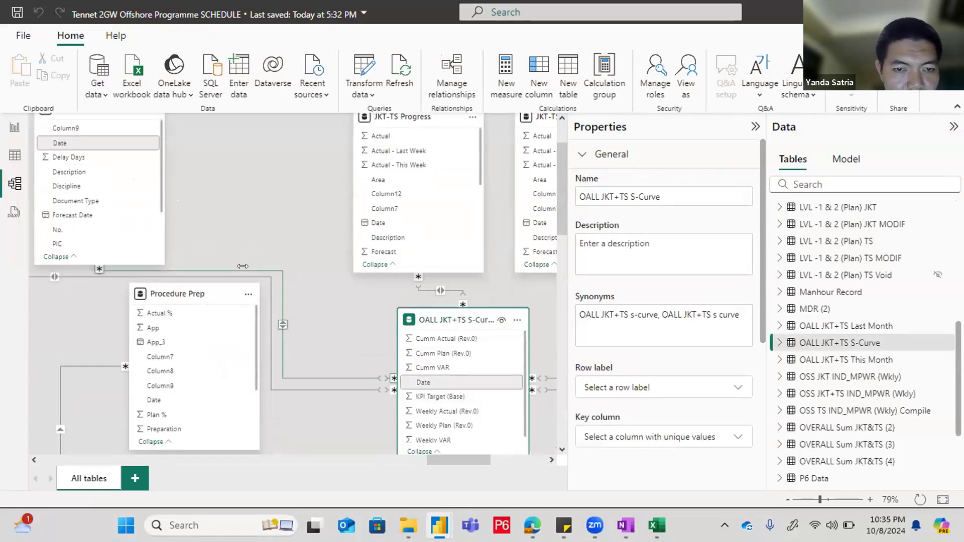
pyautogui.click(432, 382)
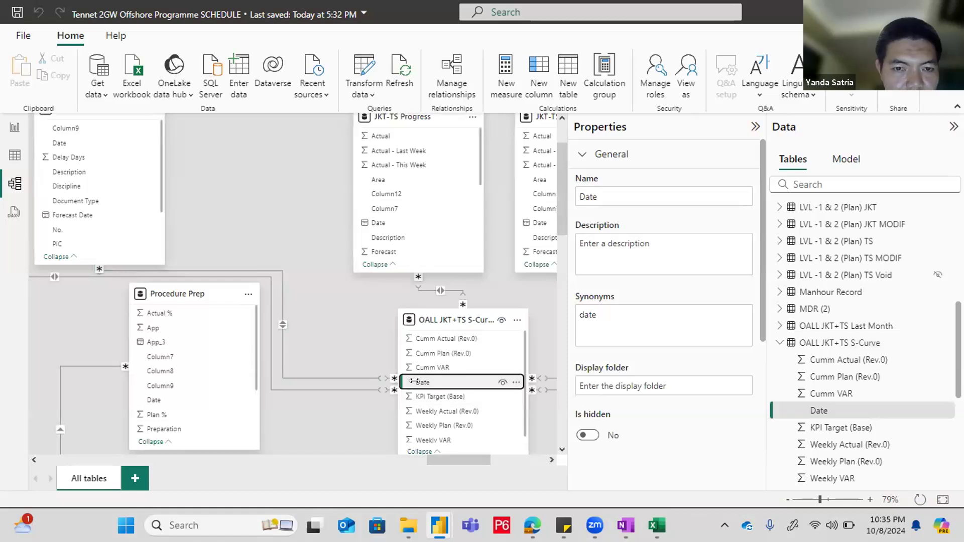
pyautogui.scroll(3, 95, 173)
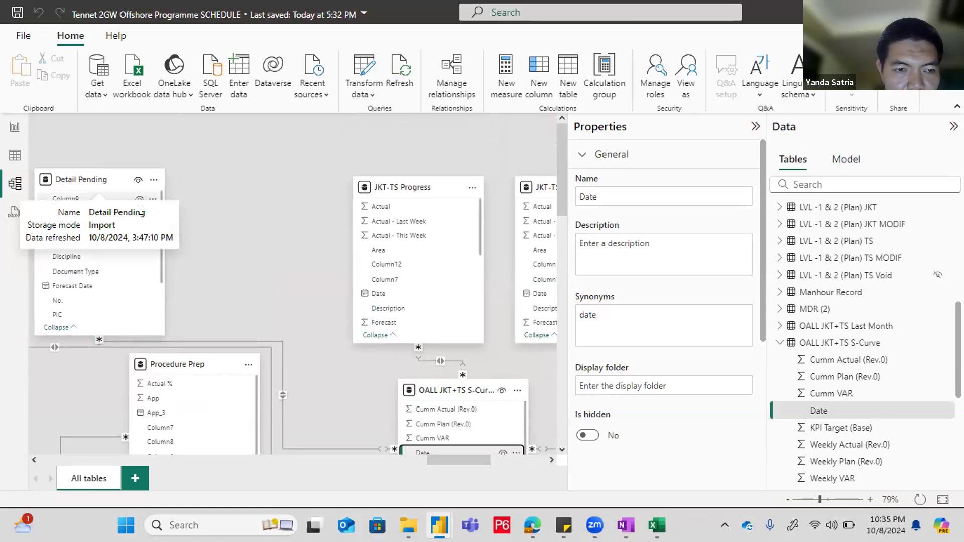
pyautogui.scroll(-1, 505, 424)
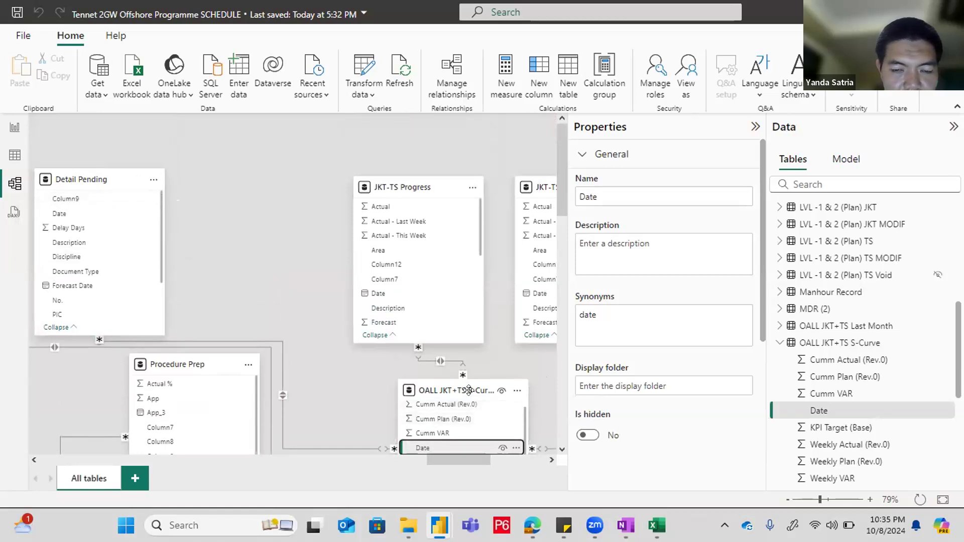
pyautogui.scroll(-3, 467, 391)
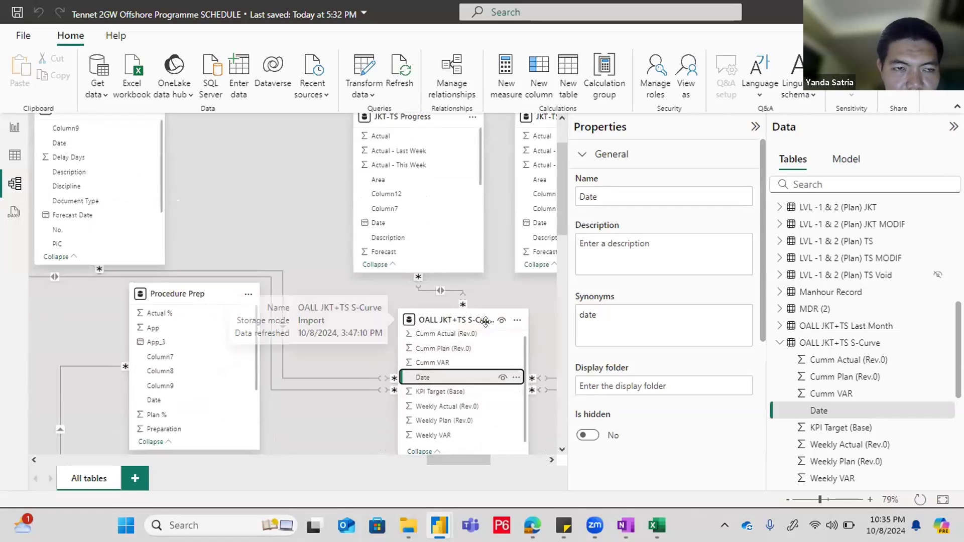
pyautogui.scroll(3, 320, 259)
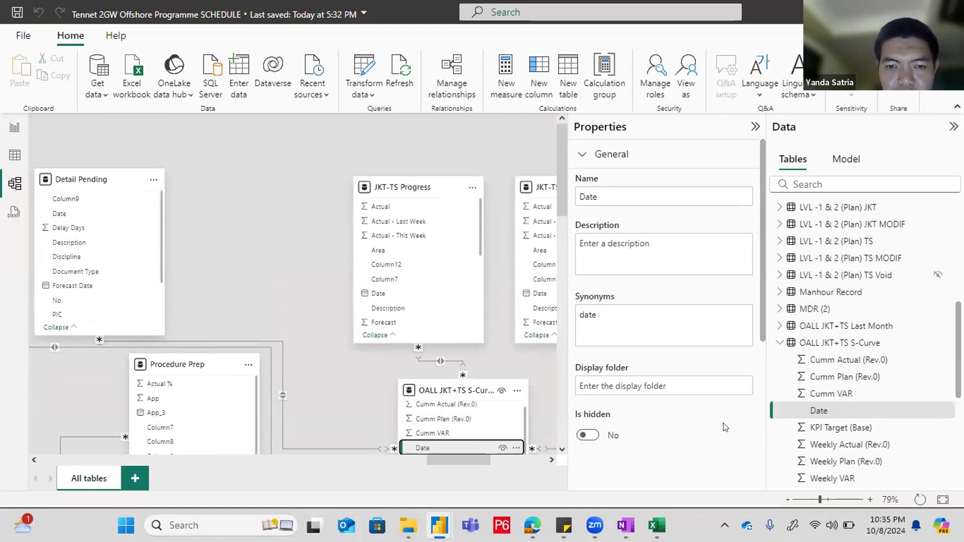
pyautogui.scroll(-3, 331, 436)
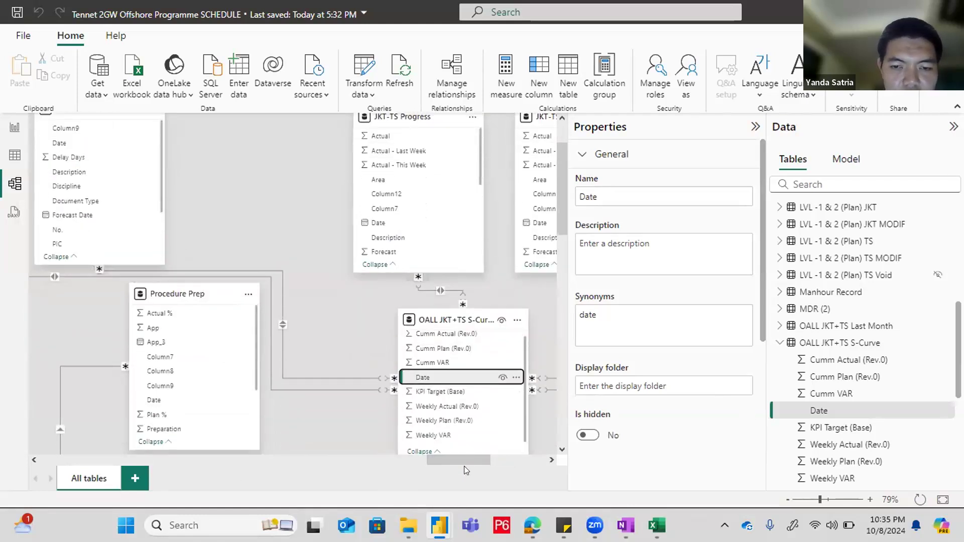
# Step: Review the model relationships around the JKT-TS Progress (Jacket), JKT-TS Progress (Topside), Affinity Deliverable and ARCH S-Curve (2) Rev tables
pyautogui.moveTo(488, 461); pyautogui.dragTo(544, 459)
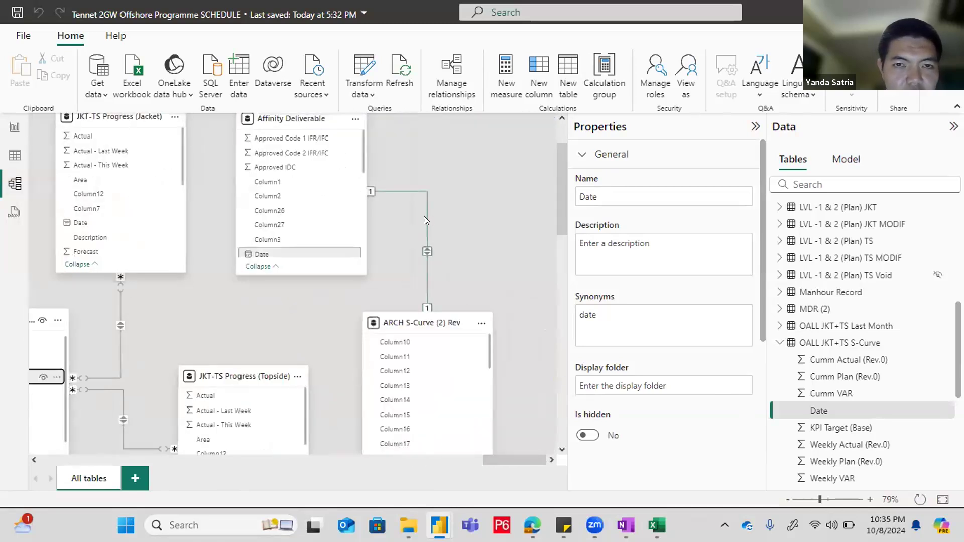
pyautogui.scroll(3, 420, 266)
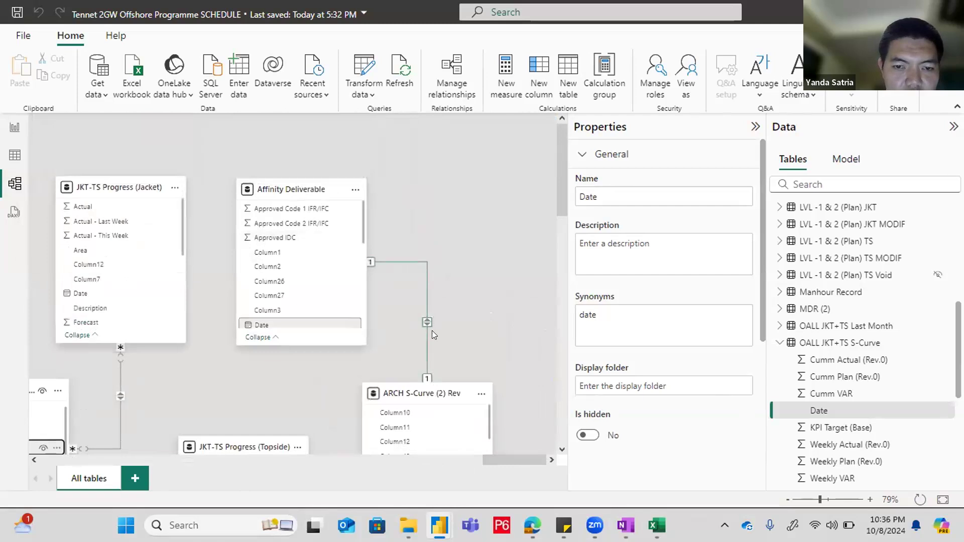
pyautogui.scroll(-5, 322, 324)
pyautogui.scroll(-10, 290, 392)
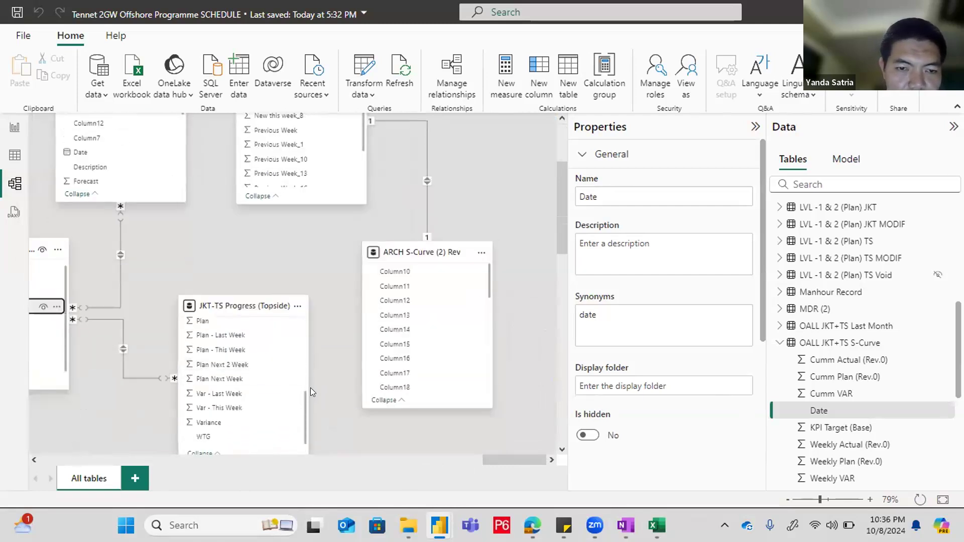
# Step: Move the OALL JKT+TS This Month table clear of the Summary Deliverables table in the model diagram
pyautogui.moveTo(508, 458); pyautogui.dragTo(486, 456)
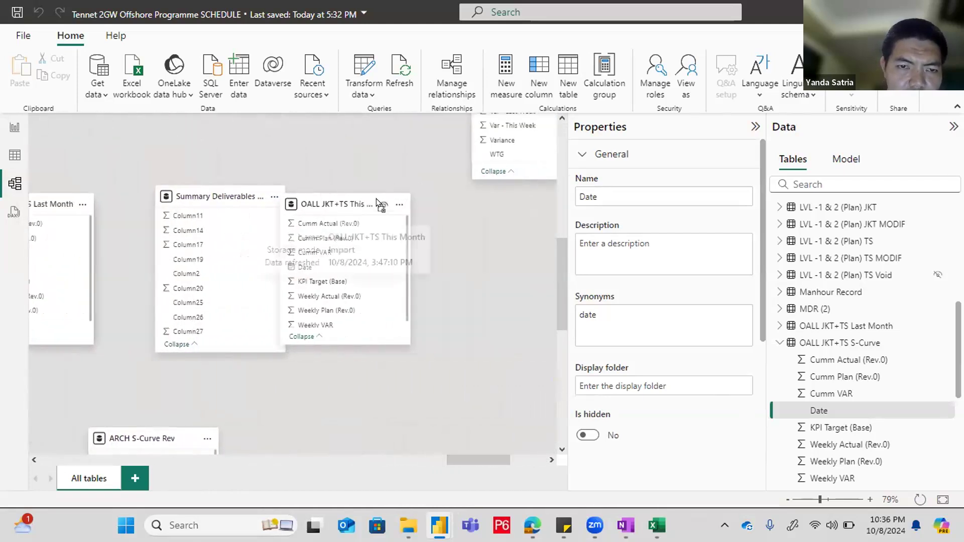
pyautogui.moveTo(336, 199); pyautogui.dragTo(373, 199)
pyautogui.scroll(-3, 317, 387)
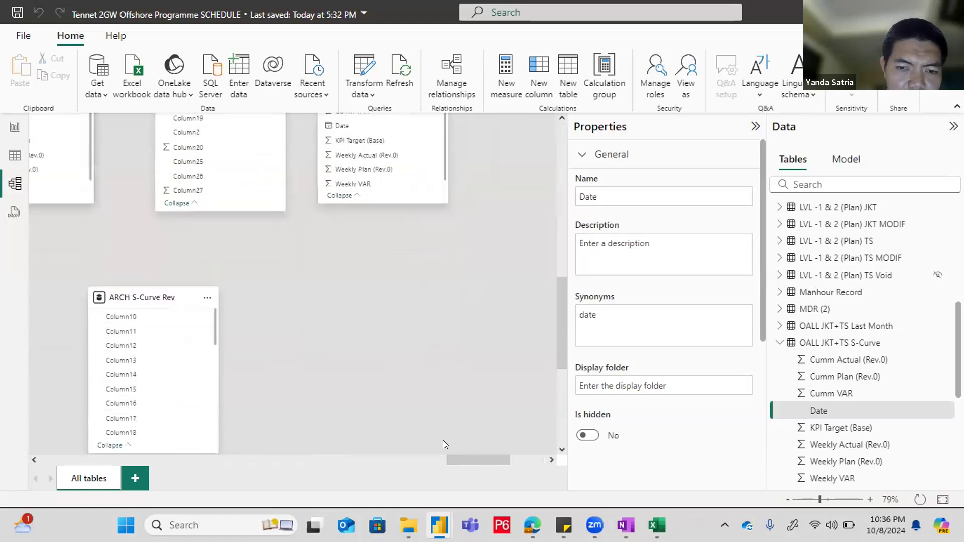
# Step: Examine the DDE-HVAC, DDE-ARCH, LVL -1 & 2 and OVERALL Sum JKT&TS tables and their links in the model diagram
pyautogui.click(442, 463)
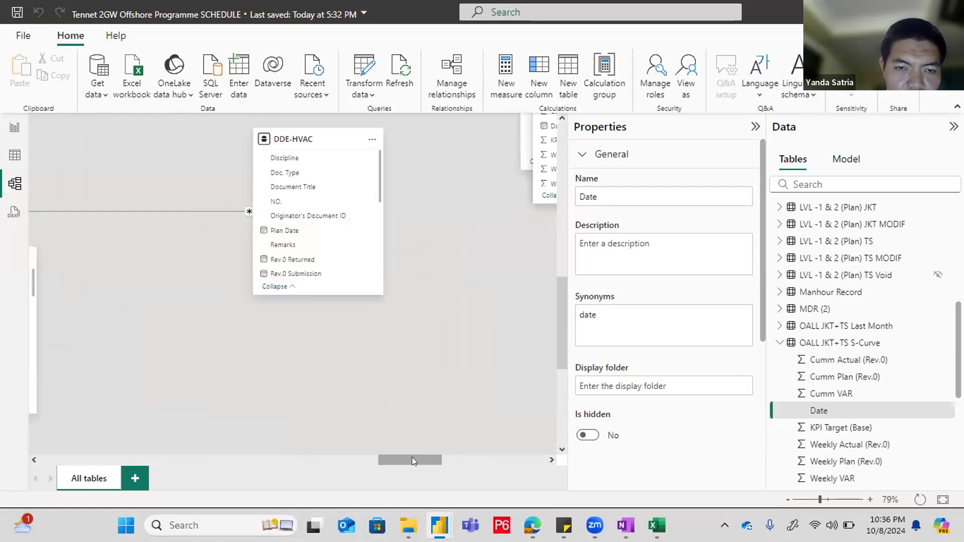
pyautogui.hscroll(-3, 353, 460)
pyautogui.click(353, 458)
pyautogui.scroll(3, 355, 421)
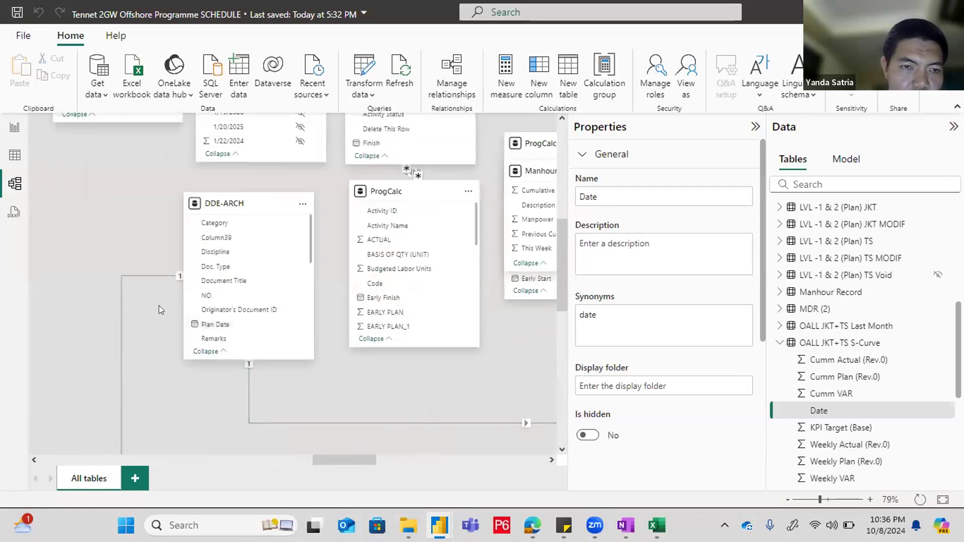
pyautogui.scroll(-3, 151, 241)
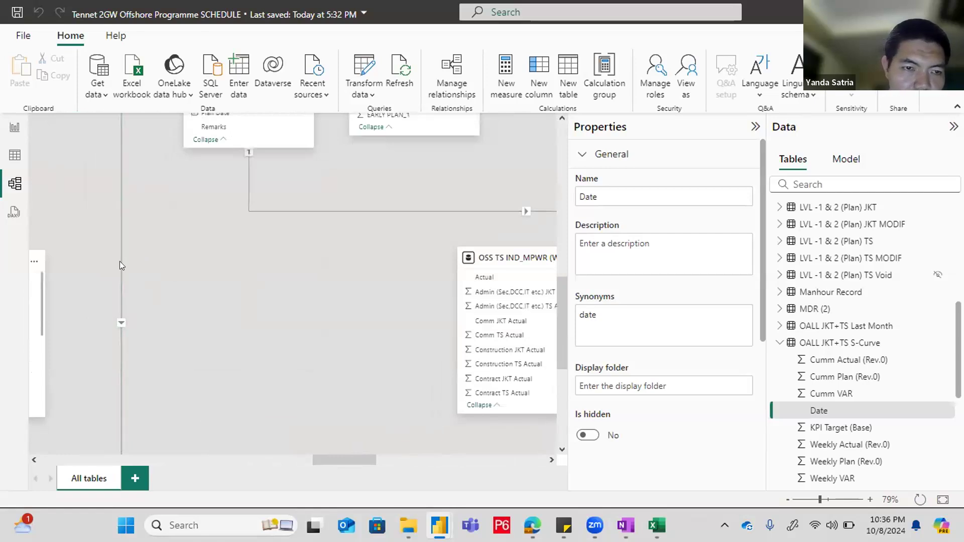
pyautogui.moveTo(344, 460); pyautogui.dragTo(296, 458)
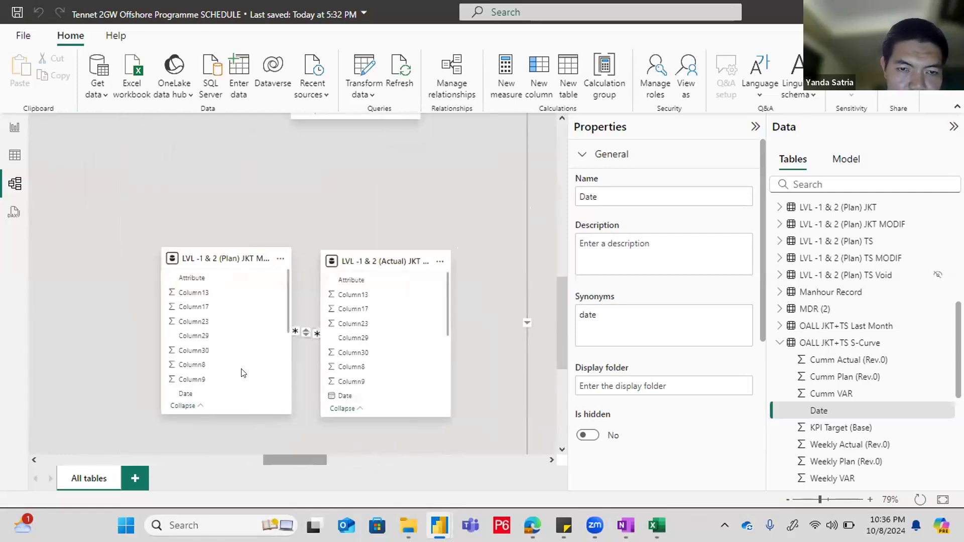
pyautogui.scroll(-2, 241, 372)
pyautogui.scroll(-1, 351, 301)
pyautogui.click(331, 308)
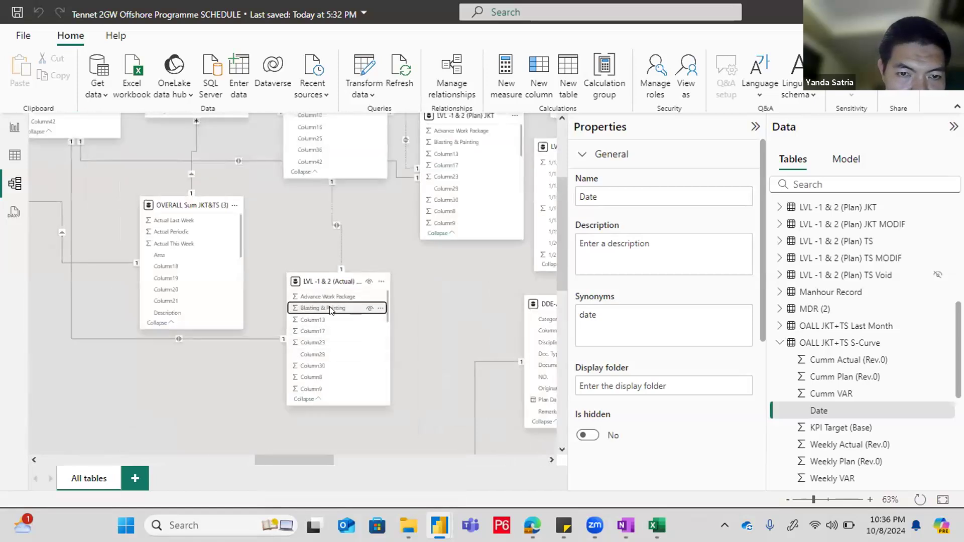
pyautogui.moveTo(280, 279)
pyautogui.mouseDown()
pyautogui.moveTo(199, 235)
pyautogui.moveTo(267, 259)
pyautogui.moveTo(328, 305)
pyautogui.moveTo(228, 267)
pyautogui.moveTo(204, 245)
pyautogui.moveTo(318, 310)
pyautogui.mouseUp()
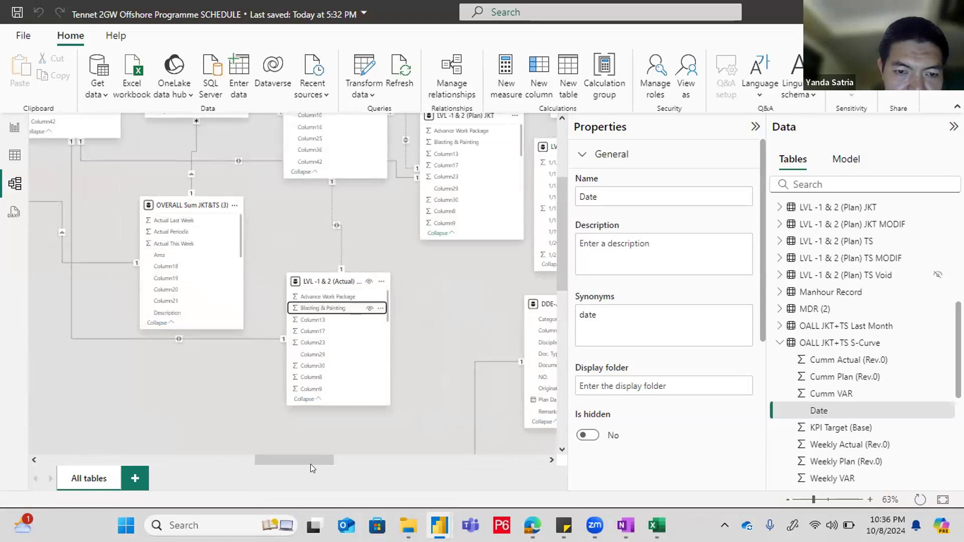
# Step: Show the properties of the relationship between the LVL -1 & 2 (Actual) TS and LVL -1 & 2 (Plan) TS tables
pyautogui.click(352, 460)
pyautogui.scroll(3, 354, 420)
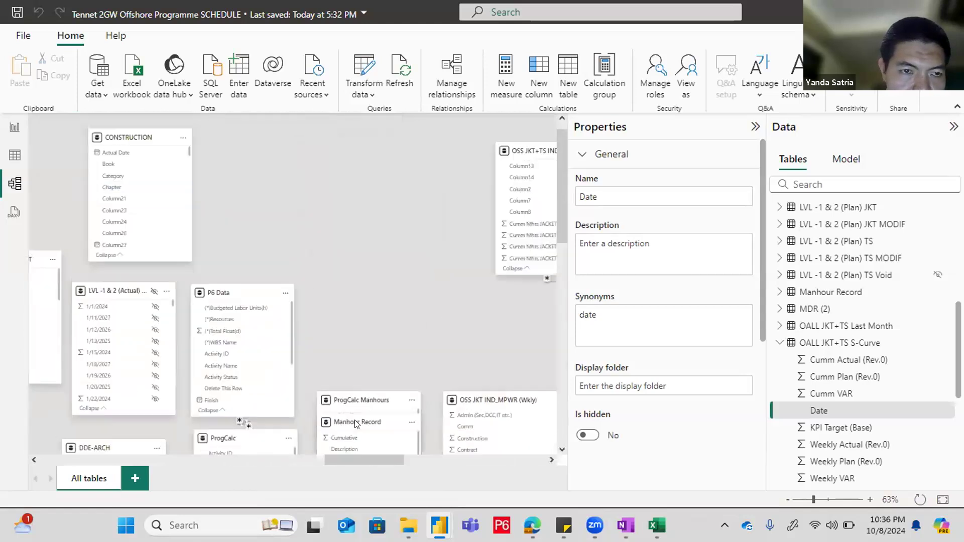
pyautogui.click(319, 458)
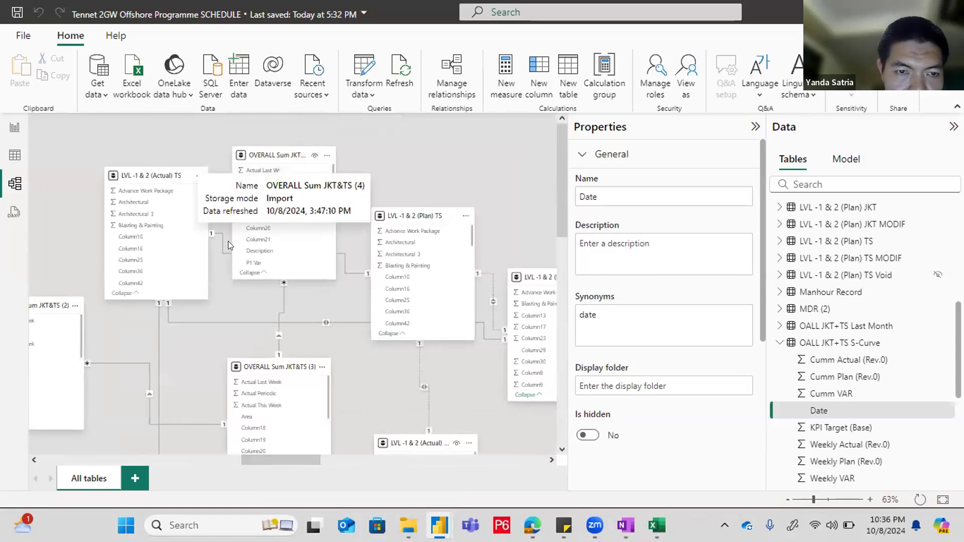
pyautogui.click(218, 241)
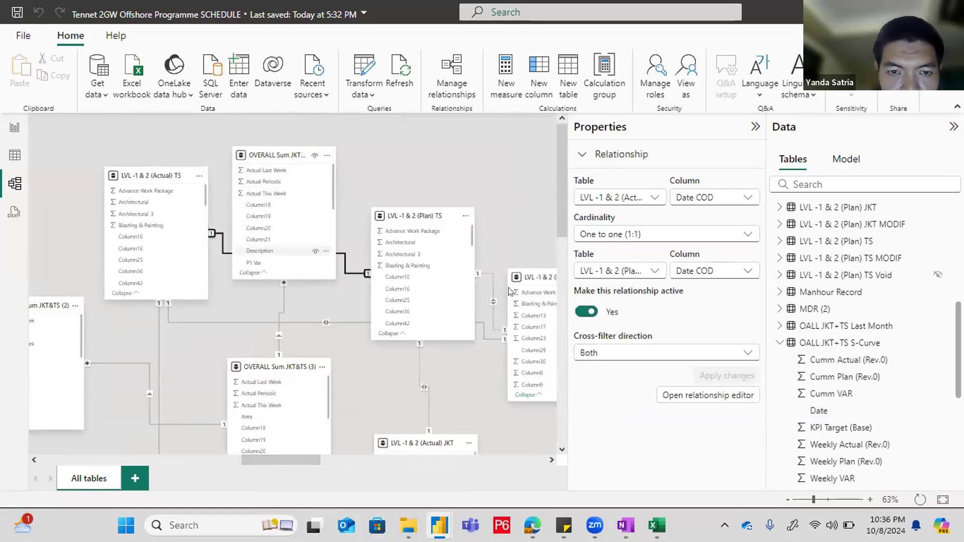
# Step: Examine the columns of the LVL -1 & 2 (Plan) TS and LVL -1 & 2 (Actual) TS tables
pyautogui.scroll(-3, 447, 300)
pyautogui.scroll(3, 447, 300)
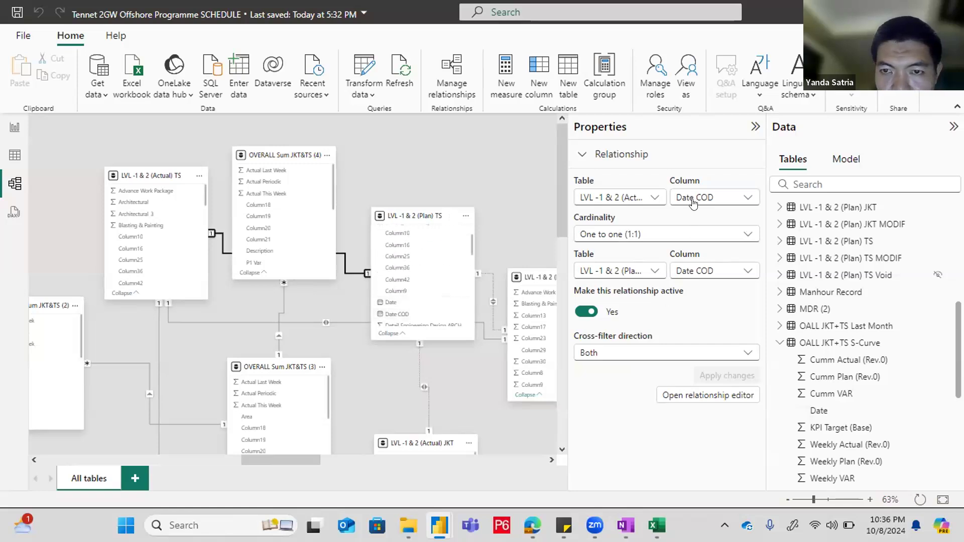
pyautogui.scroll(-1, 160, 256)
pyautogui.scroll(-3, 161, 256)
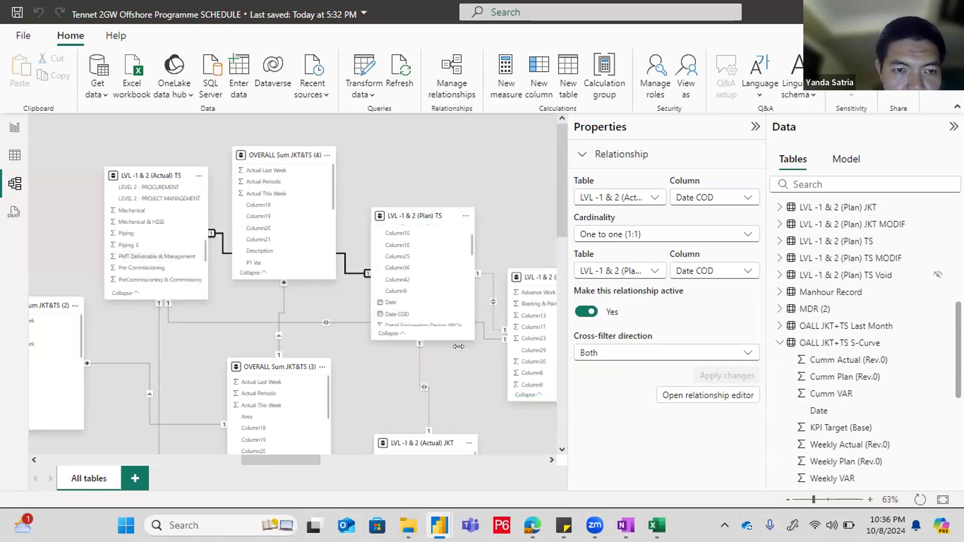
pyautogui.moveTo(415, 312)
pyautogui.mouseDown()
pyautogui.moveTo(185, 237)
pyautogui.moveTo(177, 176)
pyautogui.moveTo(174, 288)
pyautogui.moveTo(166, 151)
pyautogui.moveTo(168, 198)
pyautogui.moveTo(451, 325)
pyautogui.moveTo(427, 314)
pyautogui.mouseUp()
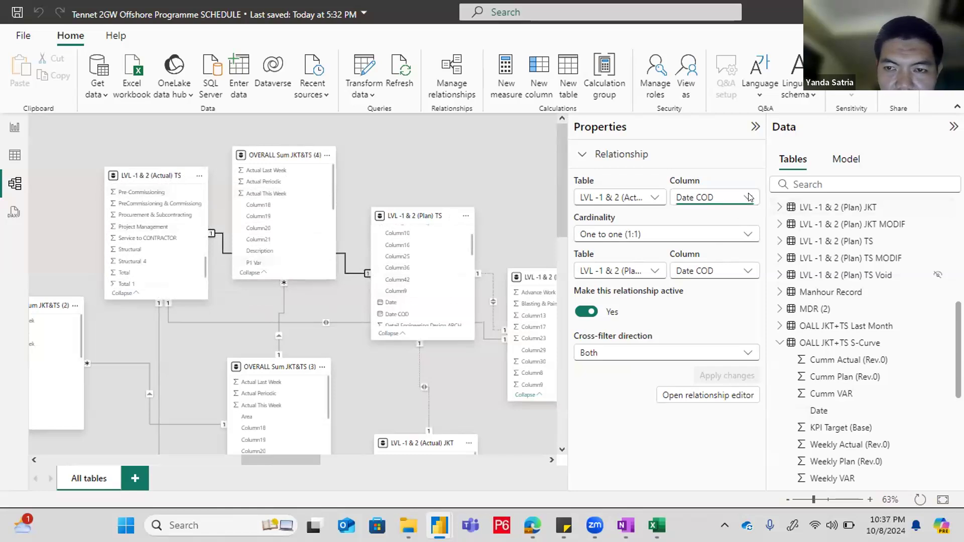
# Step: Review the columns available for both sides of the relationship between the two TS tables, leaving Date COD selected
pyautogui.click(713, 197)
pyautogui.scroll(-5, 688, 399)
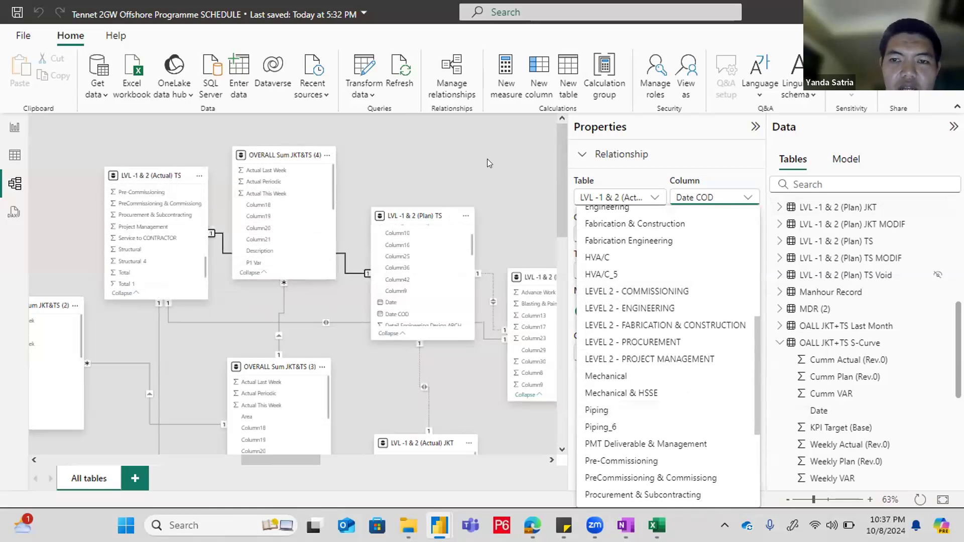
pyautogui.press('Escape')
pyautogui.click(736, 275)
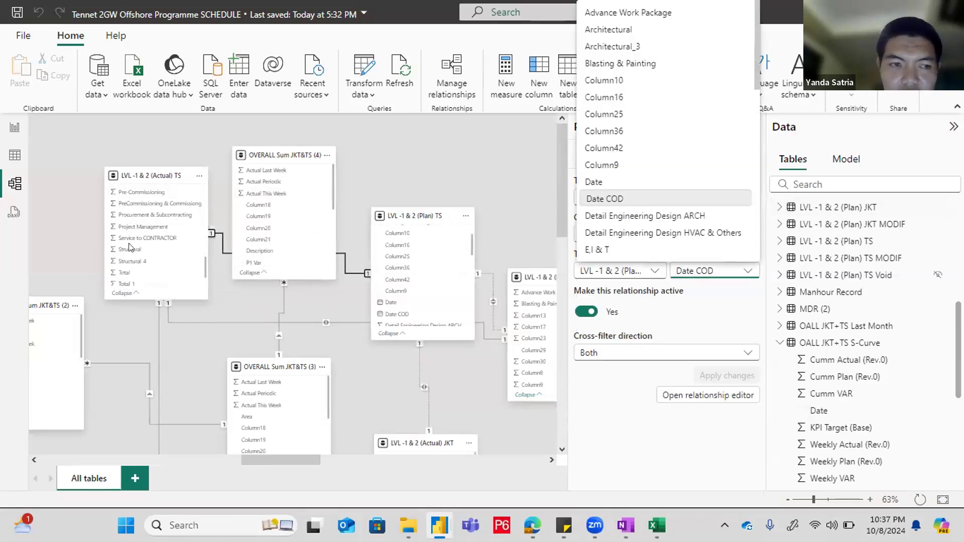
pyautogui.press('Escape')
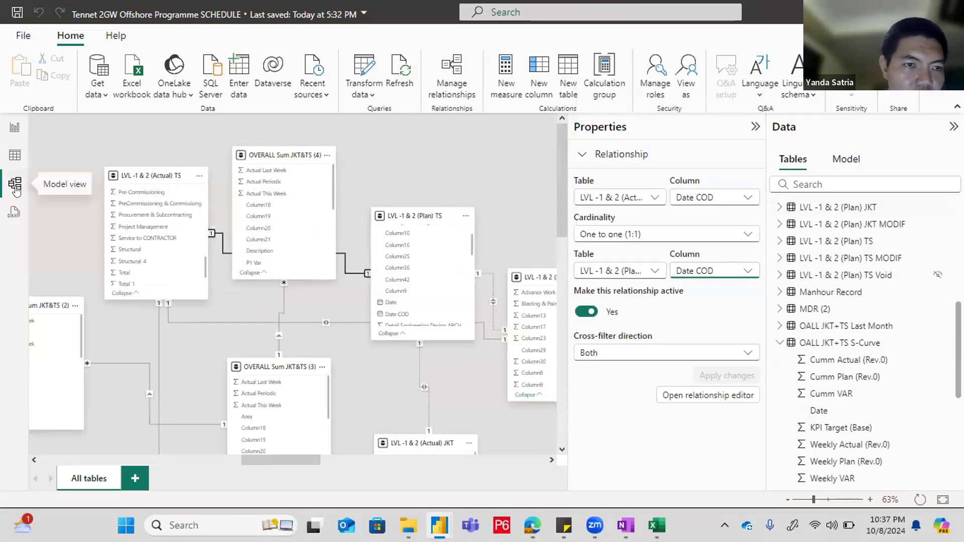
# Step: Return to the 2GW Offshore Programme report page and show its page formatting options
pyautogui.click(18, 128)
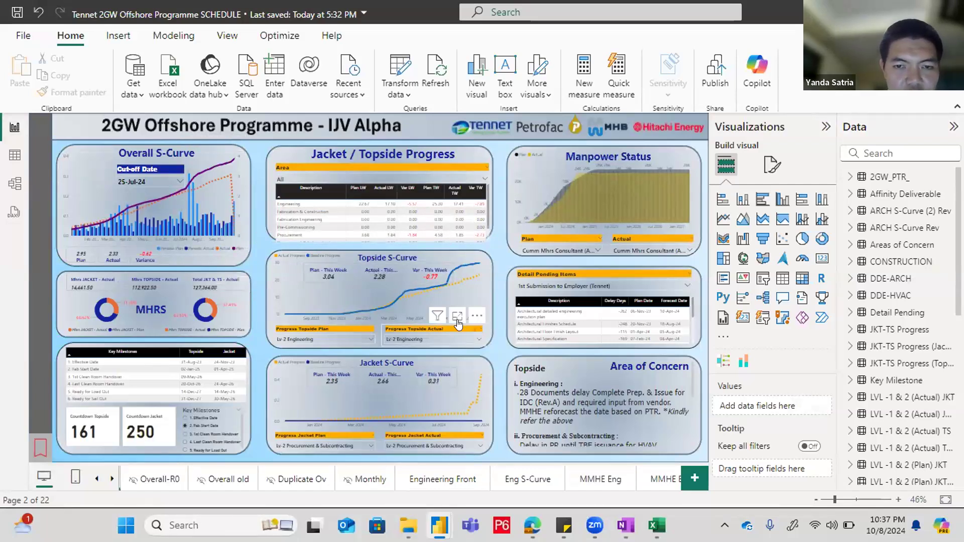
pyautogui.click(770, 167)
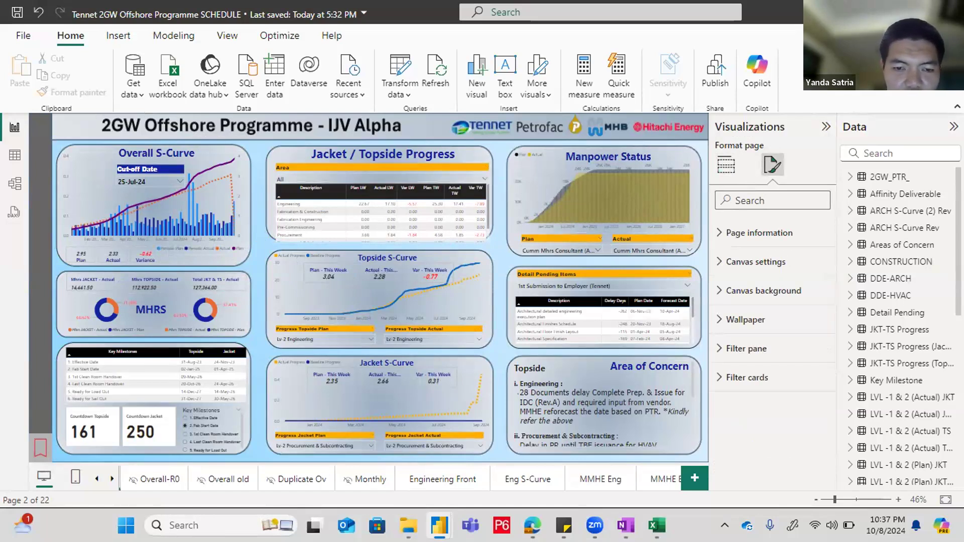
# Step: Open the Design Power BI Cover presentation from the Power BI and Report folder inside Documents
pyautogui.click(418, 517)
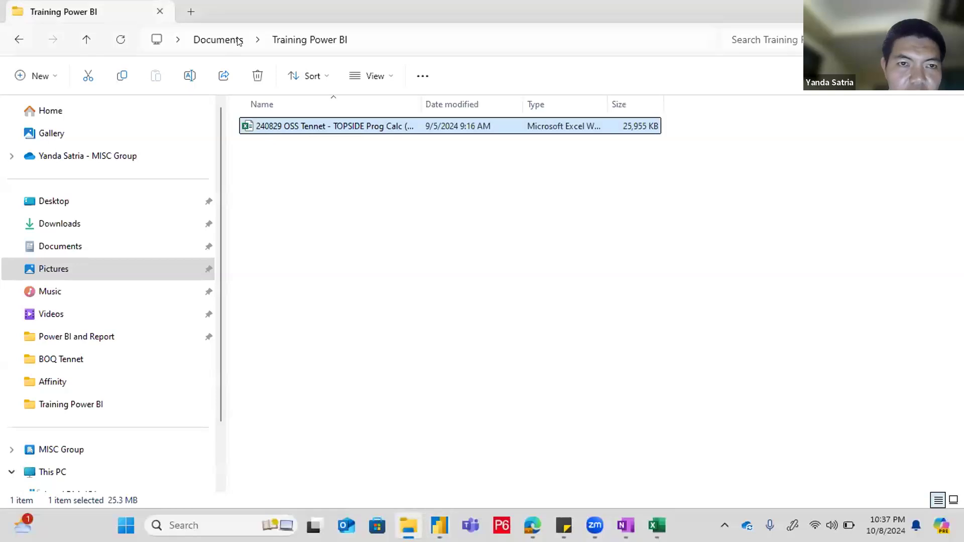
pyautogui.click(218, 40)
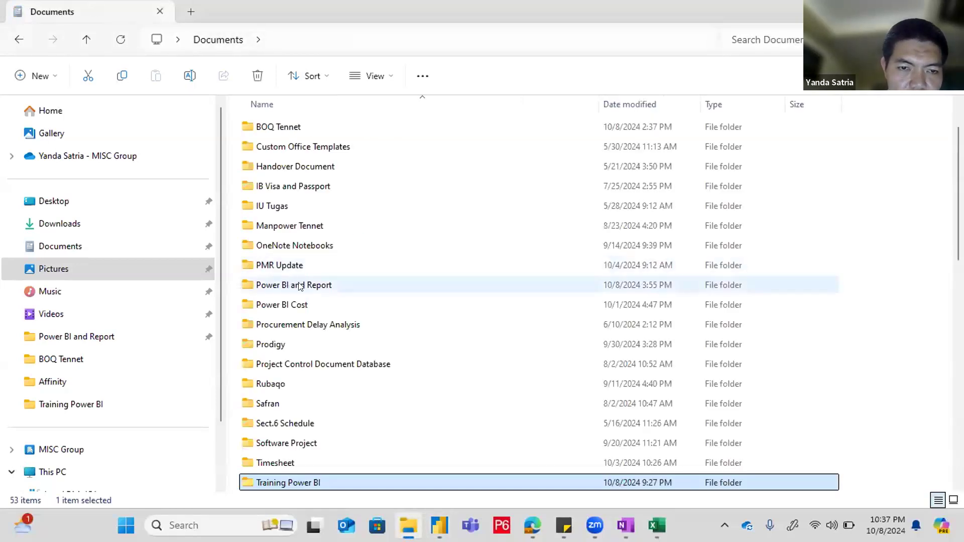
pyautogui.doubleClick(298, 285)
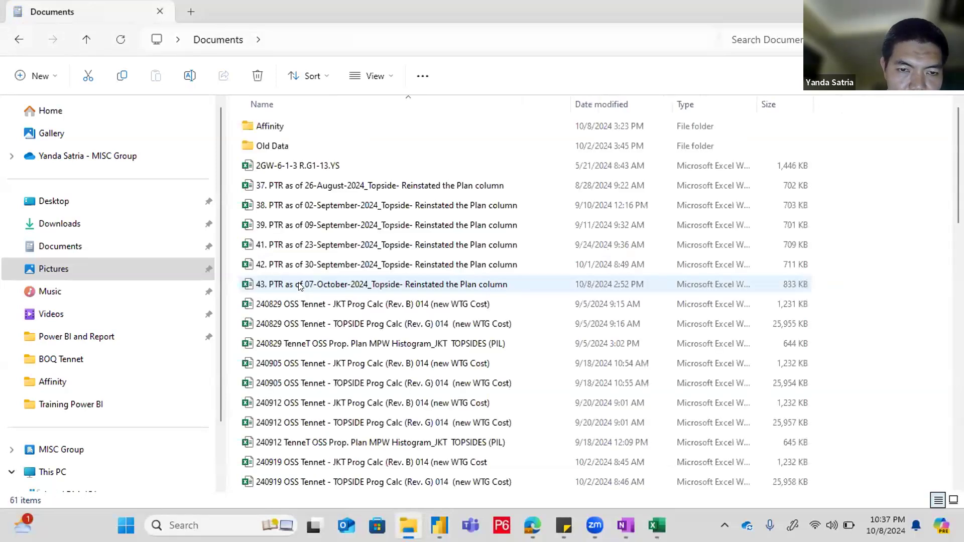
pyautogui.scroll(-8, 299, 285)
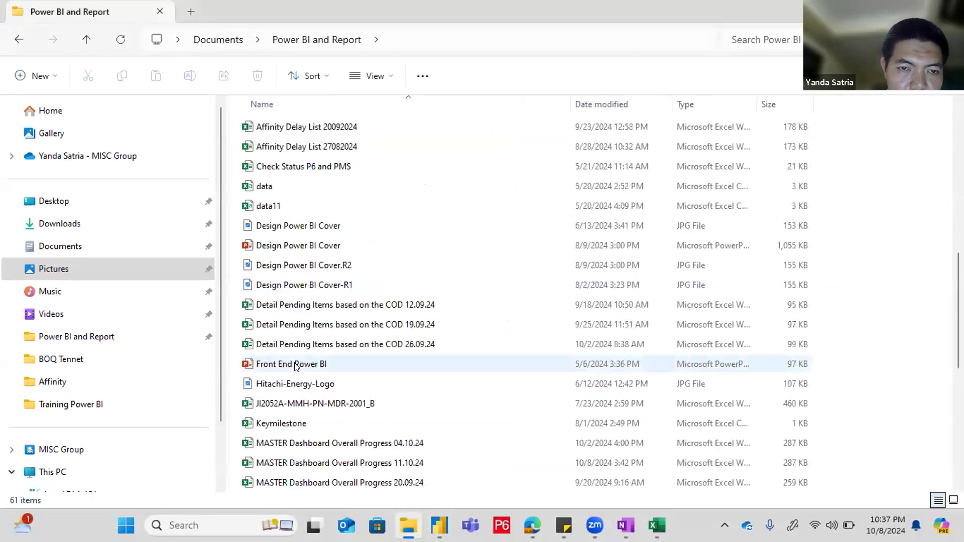
pyautogui.doubleClick(310, 244)
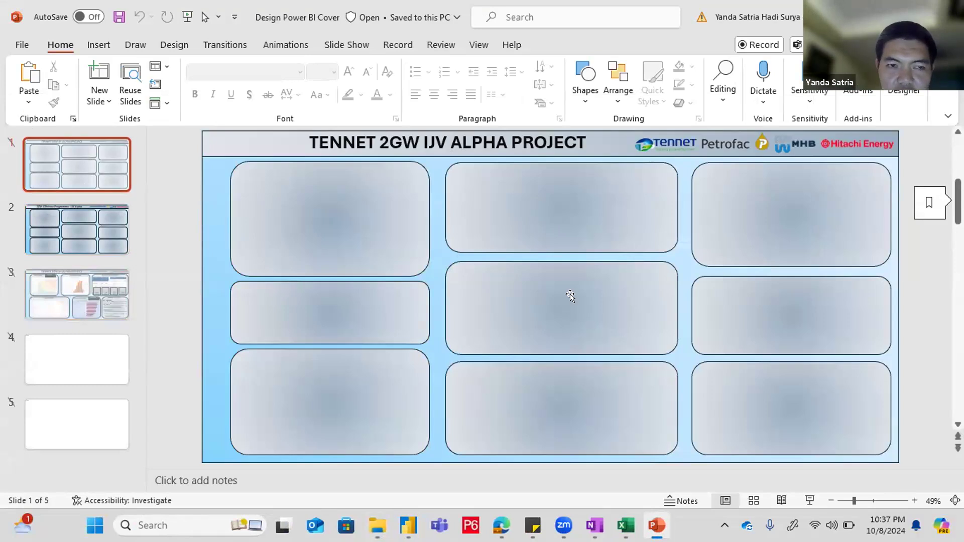
# Step: Compare the background layouts on slides 1 and 2, show the presentation's file options, and return to the file folder
pyautogui.click(89, 232)
pyautogui.click(95, 160)
pyautogui.click(91, 224)
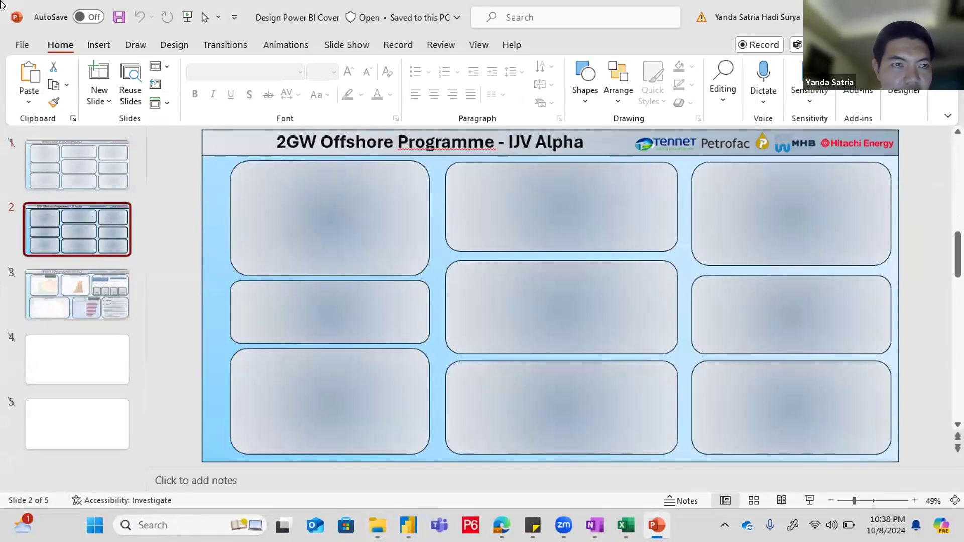
pyautogui.click(21, 43)
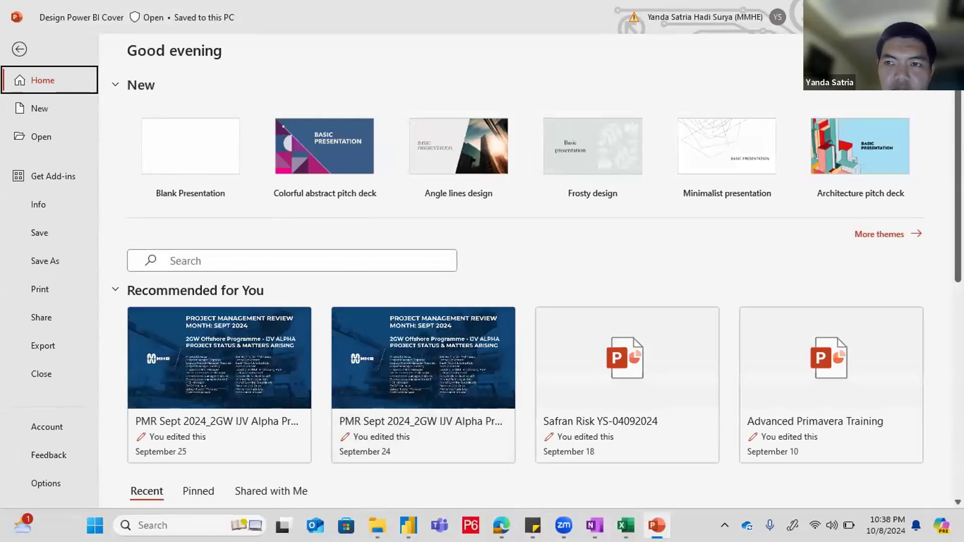
pyautogui.click(877, 16)
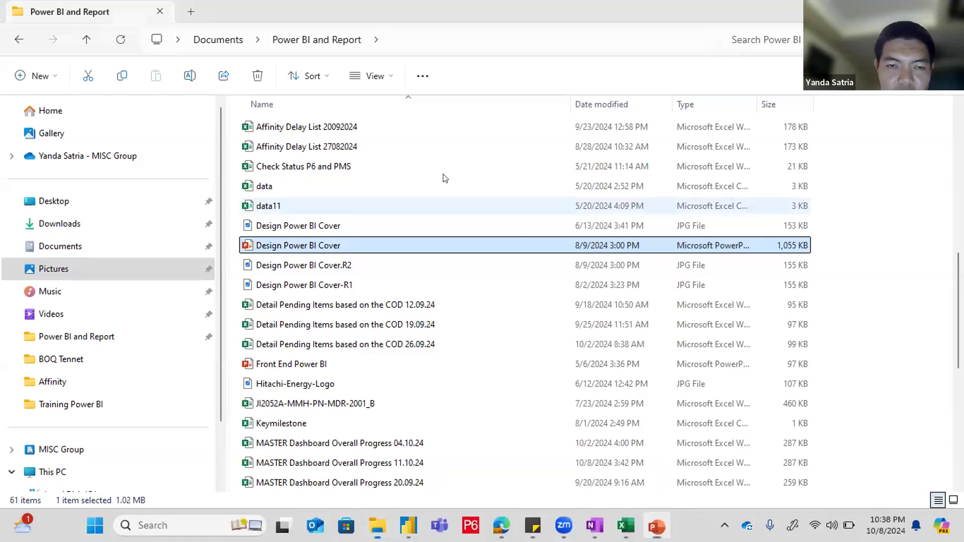
# Step: Display the contents of the Power BI and Report folder as extra large icons
pyautogui.click(290, 230)
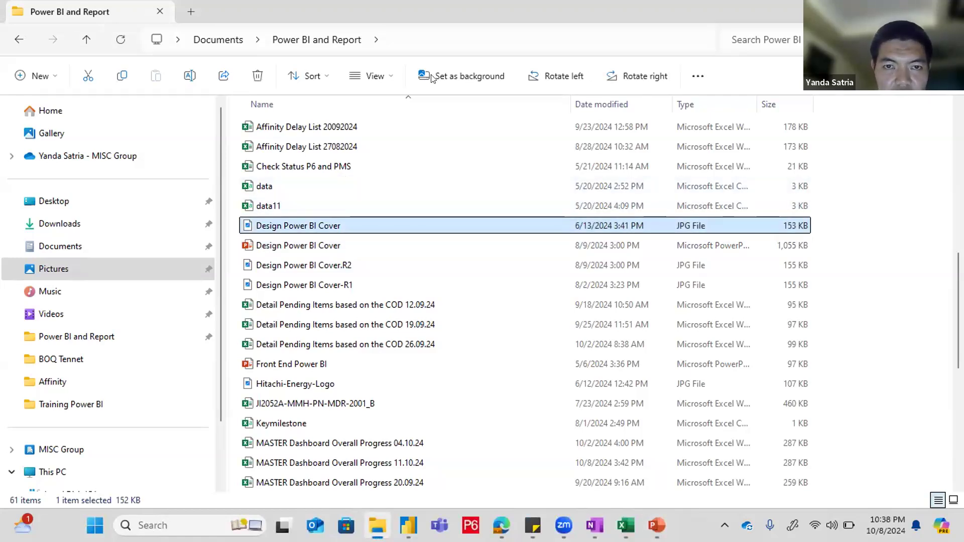
pyautogui.click(382, 76)
pyautogui.click(386, 78)
pyautogui.click(376, 77)
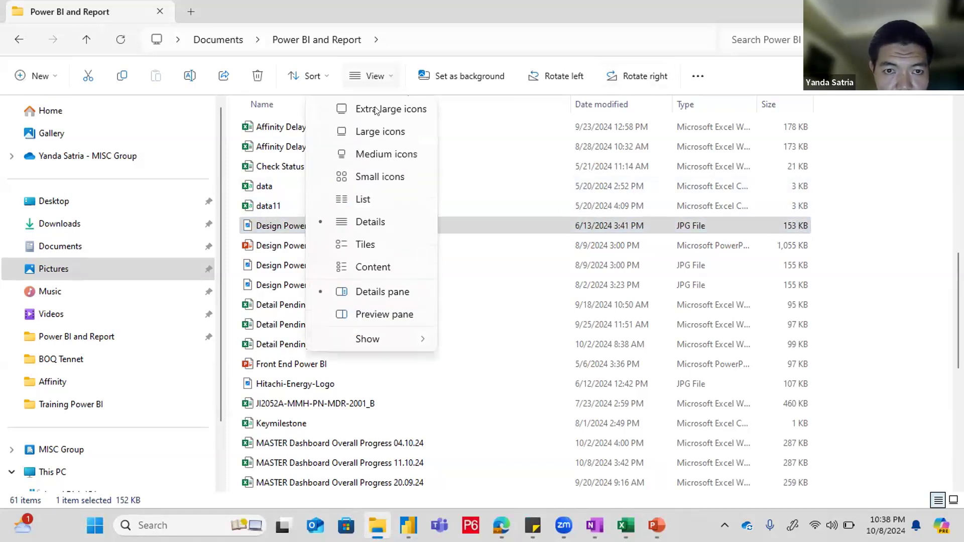
pyautogui.click(375, 110)
# Step: Examine the previews of the Design Power BI Cover presentation and its exported JPG versions, including R1 and R2
pyautogui.scroll(-3, 400, 320)
pyautogui.scroll(-15, 402, 322)
pyautogui.scroll(5, 401, 321)
pyautogui.click(839, 365)
pyautogui.click(598, 369)
pyautogui.click(366, 361)
pyautogui.click(804, 233)
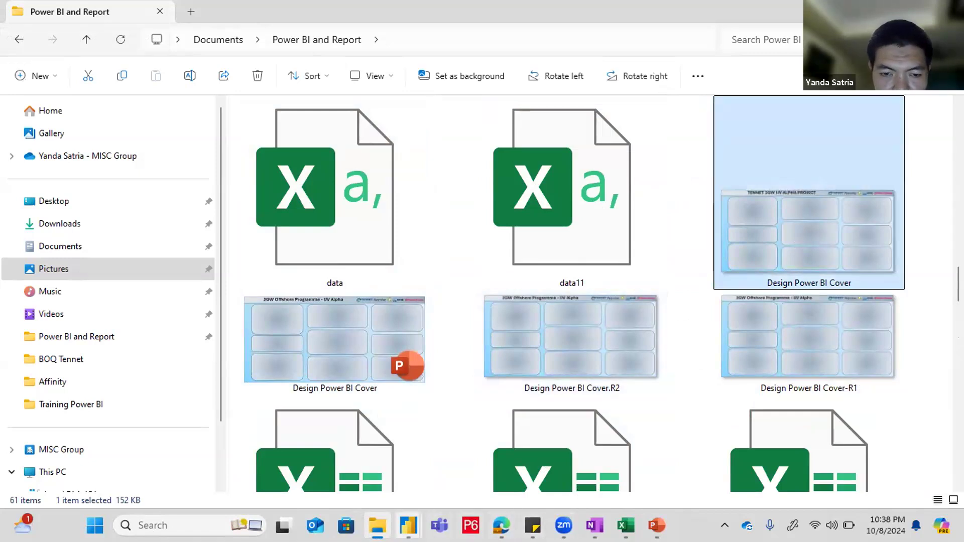
# Step: Switch to the Power BI schedule report and show the page's canvas type, height, width and alignment settings
pyautogui.moveTo(408, 525)
pyautogui.click(475, 458)
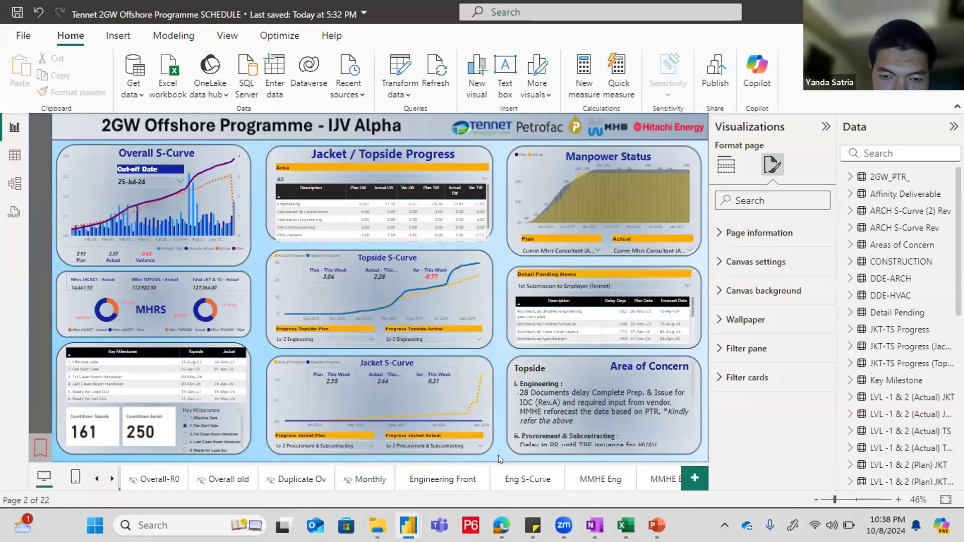
pyautogui.click(726, 165)
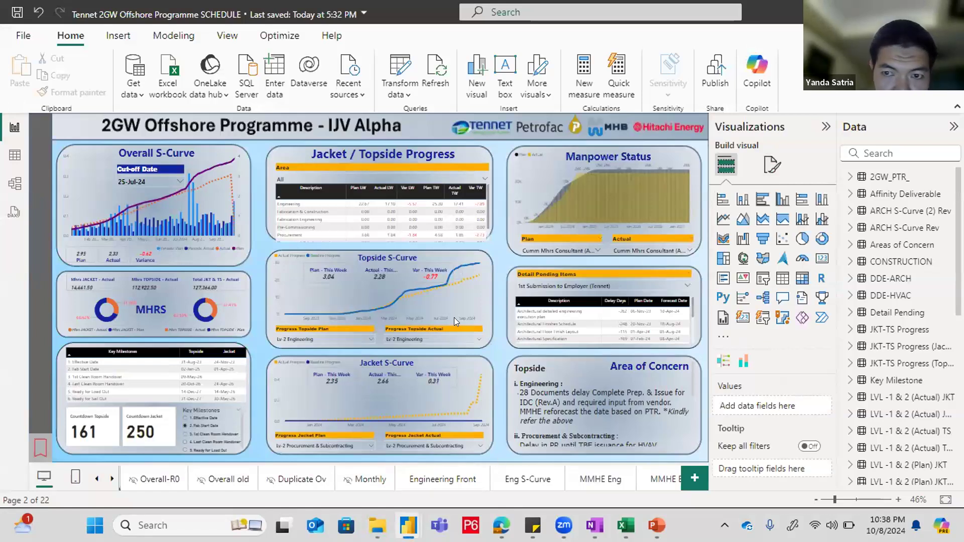
pyautogui.click(774, 165)
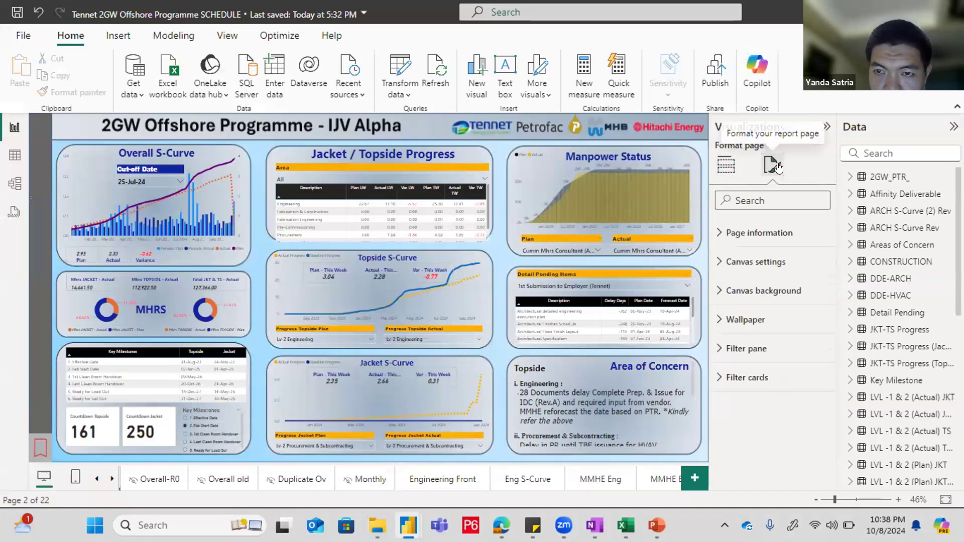
pyautogui.click(775, 261)
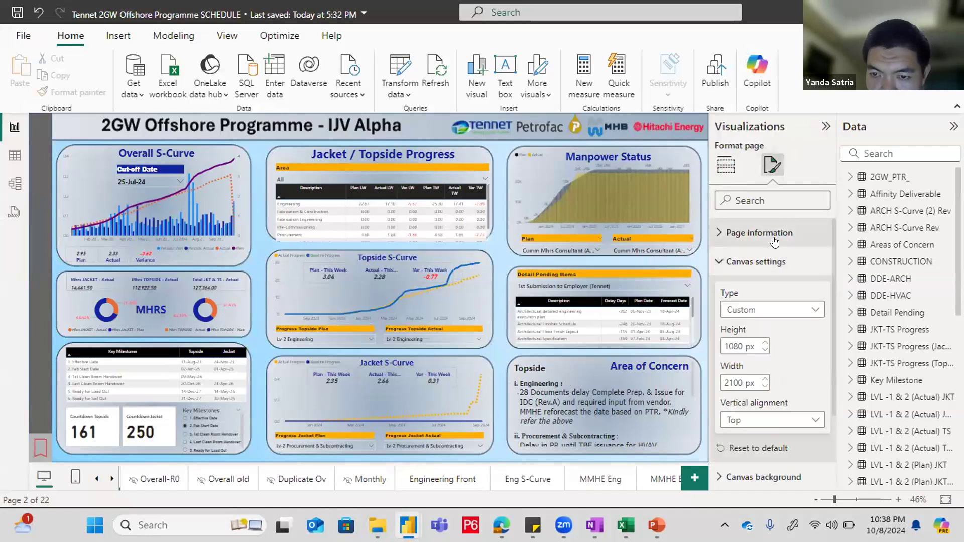
pyautogui.click(775, 239)
pyautogui.click(775, 240)
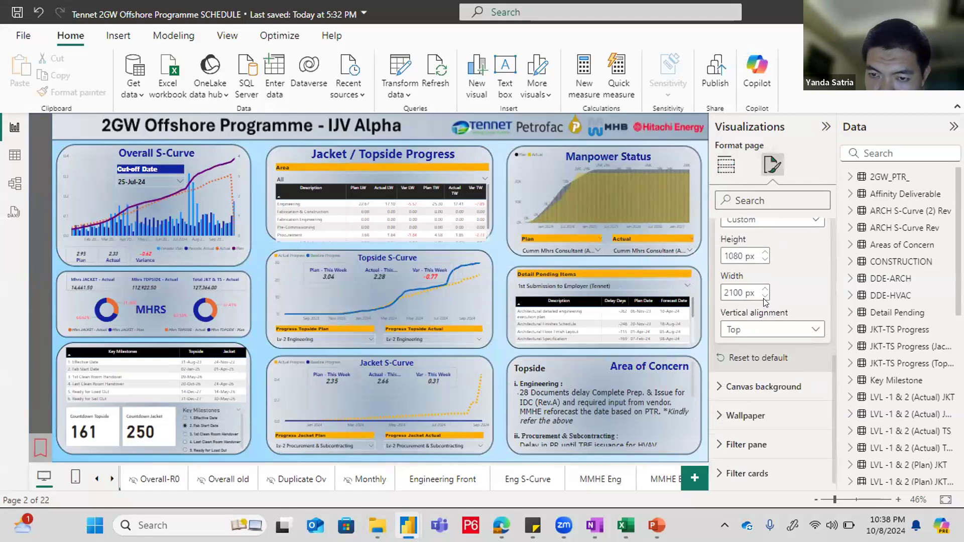
# Step: Show the page's canvas background settings, including its image and image fit
pyautogui.click(777, 388)
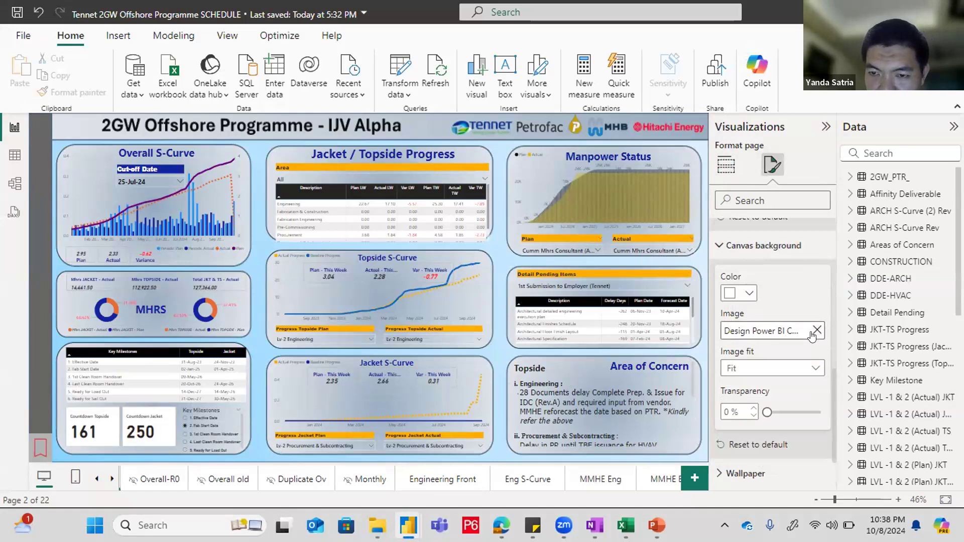
pyautogui.click(774, 373)
pyautogui.click(774, 372)
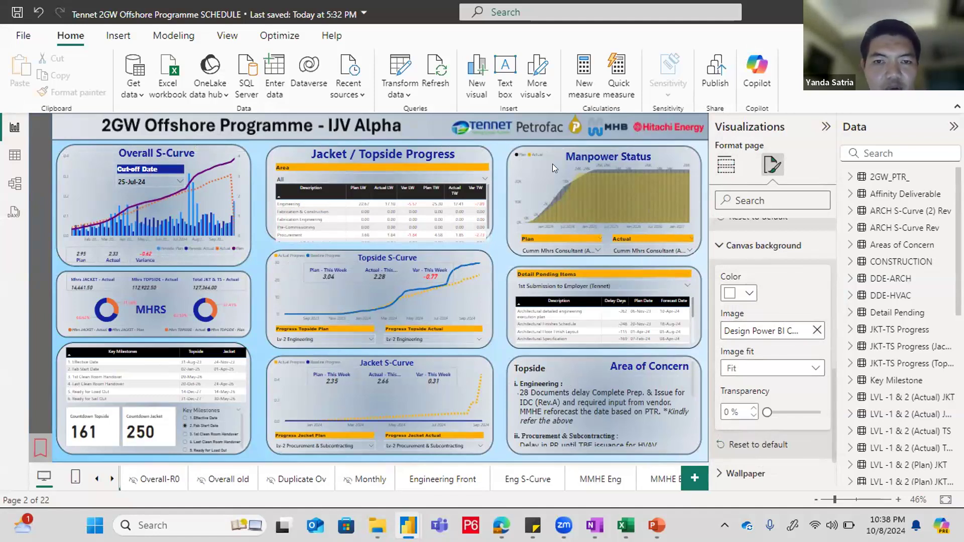
# Step: Switch to the Design Power BI Cover presentation in PowerPoint and show the 2GW Offshore Programme slide
pyautogui.hotkey('alt', 'Tab')
pyautogui.hotkey('alt', 'Tab')
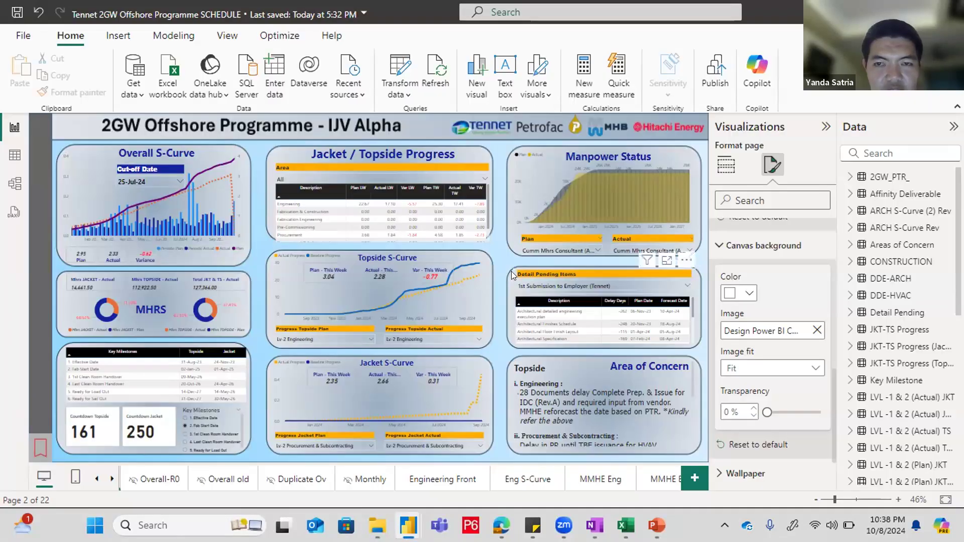
pyautogui.hotkey('alt', 'Tab')
pyautogui.hotkey('alt', 'Tab')
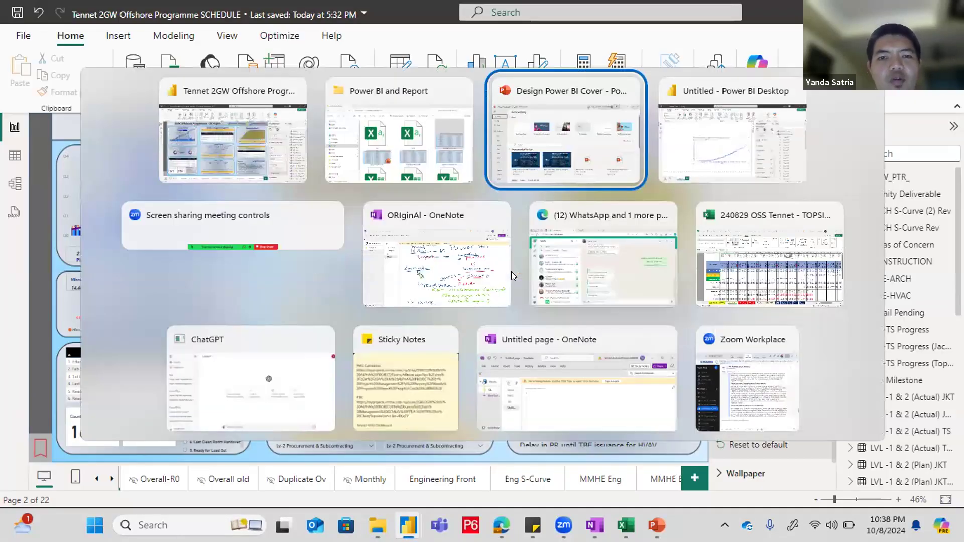
pyautogui.click(591, 141)
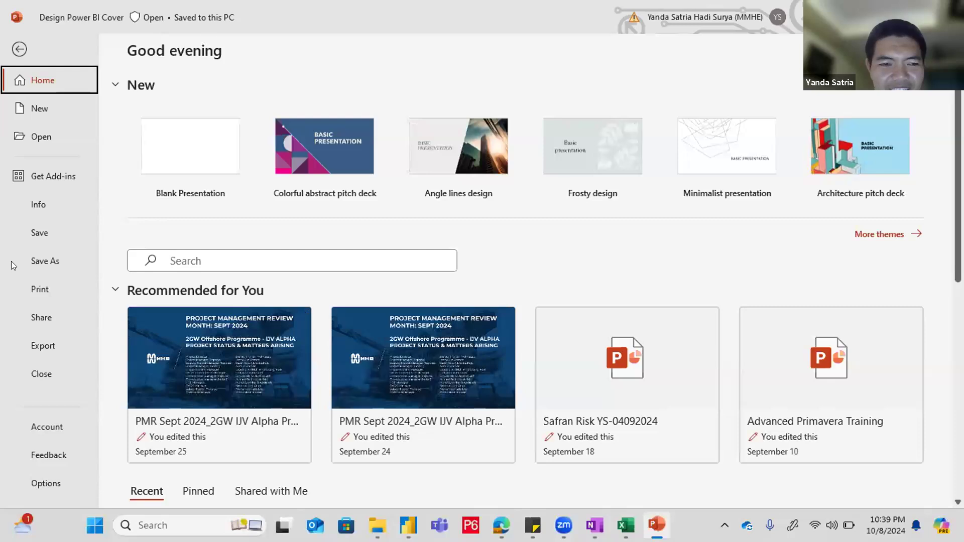
pyautogui.press('Escape')
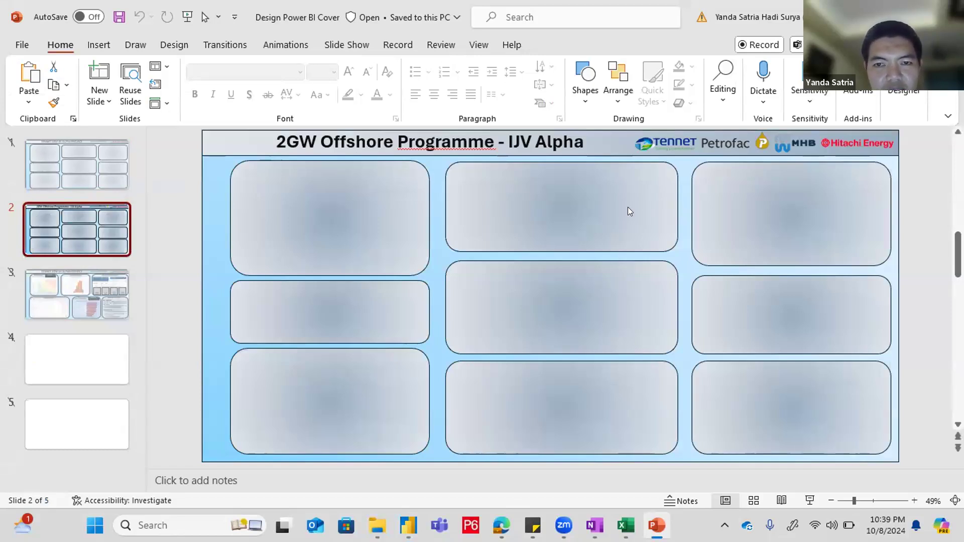
# Step: Return to the Power BI report and demonstrate opening and closing its navigation side menu with the on-page buttons
pyautogui.hotkey('alt', 'Tab')
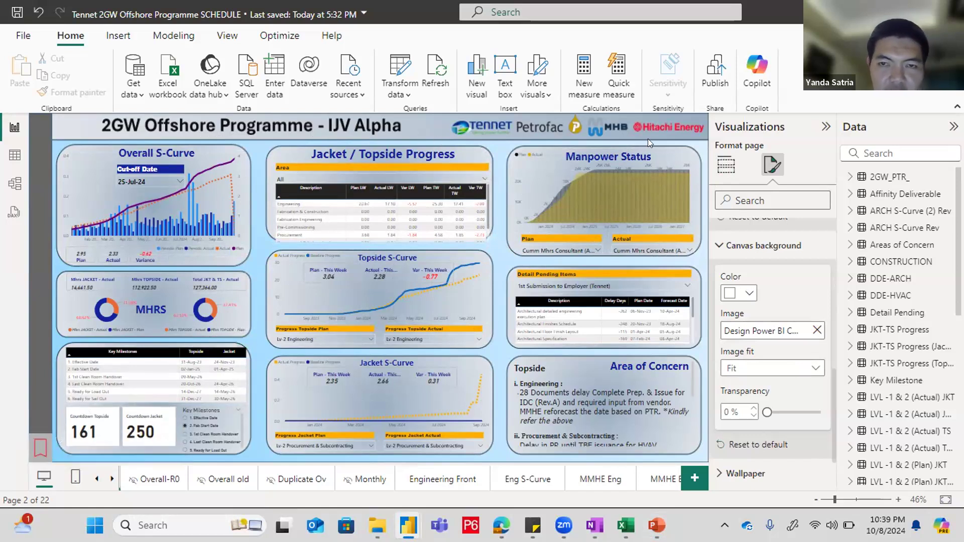
pyautogui.keyDown('ctrl'); pyautogui.click(38, 447); pyautogui.keyUp('ctrl')
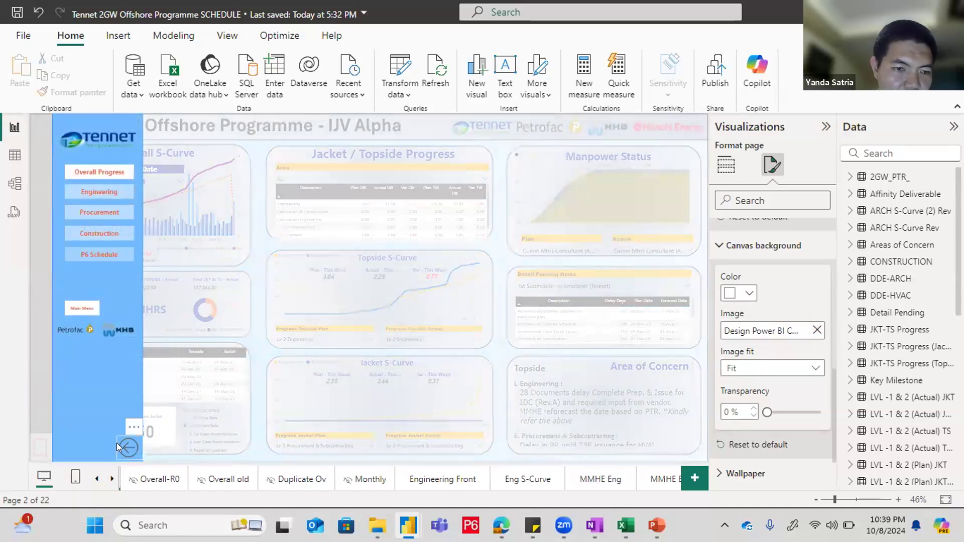
pyautogui.keyDown('ctrl'); pyautogui.click(119, 445); pyautogui.keyUp('ctrl')
pyautogui.keyDown('ctrl'); pyautogui.click(40, 446); pyautogui.keyUp('ctrl')
pyautogui.keyDown('ctrl'); pyautogui.click(128, 449); pyautogui.keyUp('ctrl')
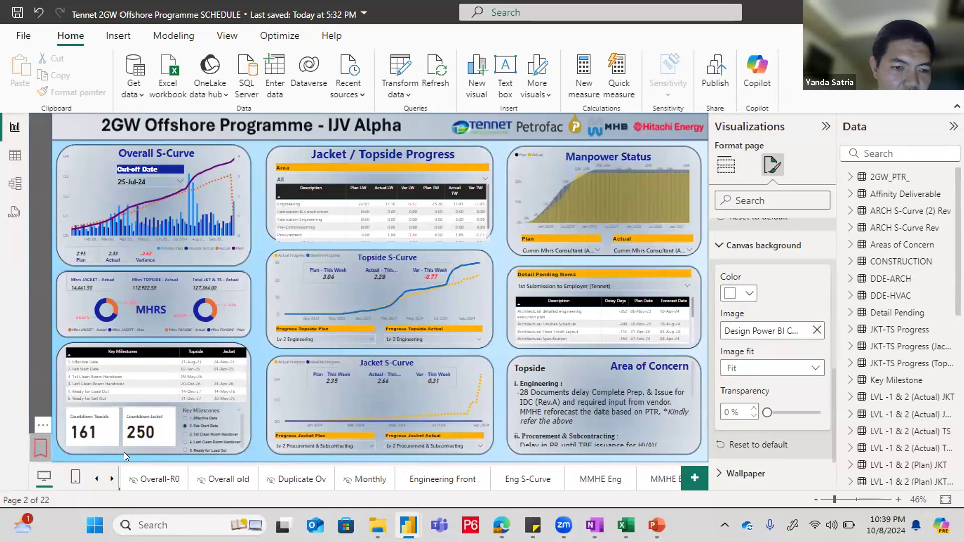
pyautogui.keyDown('ctrl'); pyautogui.click(40, 446); pyautogui.keyUp('ctrl')
pyautogui.keyDown('ctrl'); pyautogui.click(124, 446); pyautogui.keyUp('ctrl')
pyautogui.keyDown('ctrl'); pyautogui.click(130, 442); pyautogui.keyUp('ctrl')
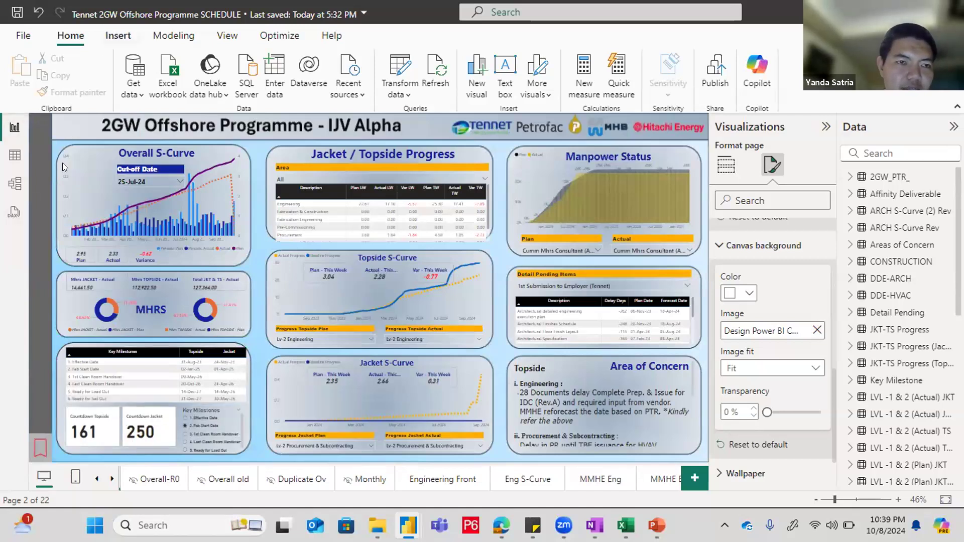
# Step: Switch to Microsoft Teams and try to open its OneDrive and Power BI apps
pyautogui.click(438, 525)
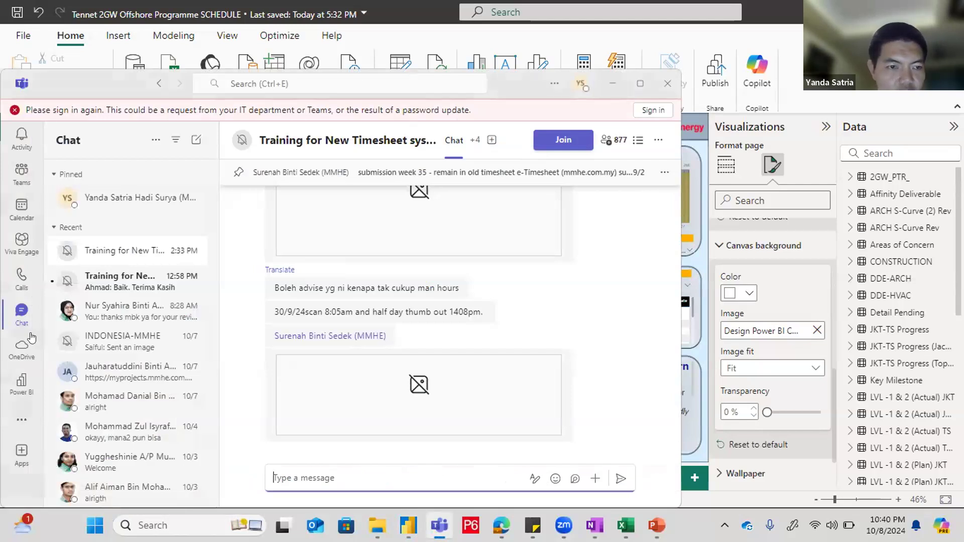
pyautogui.click(21, 347)
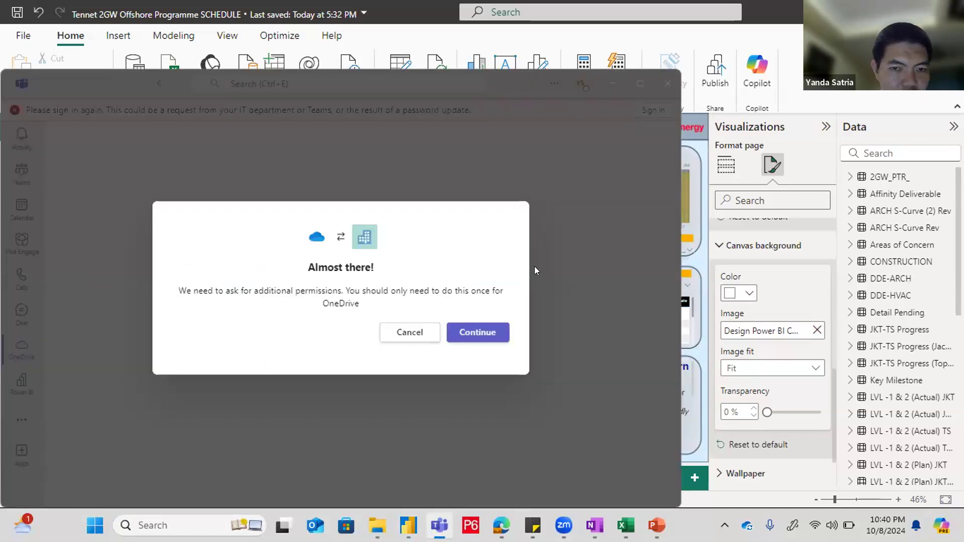
pyautogui.click(412, 332)
pyautogui.click(26, 383)
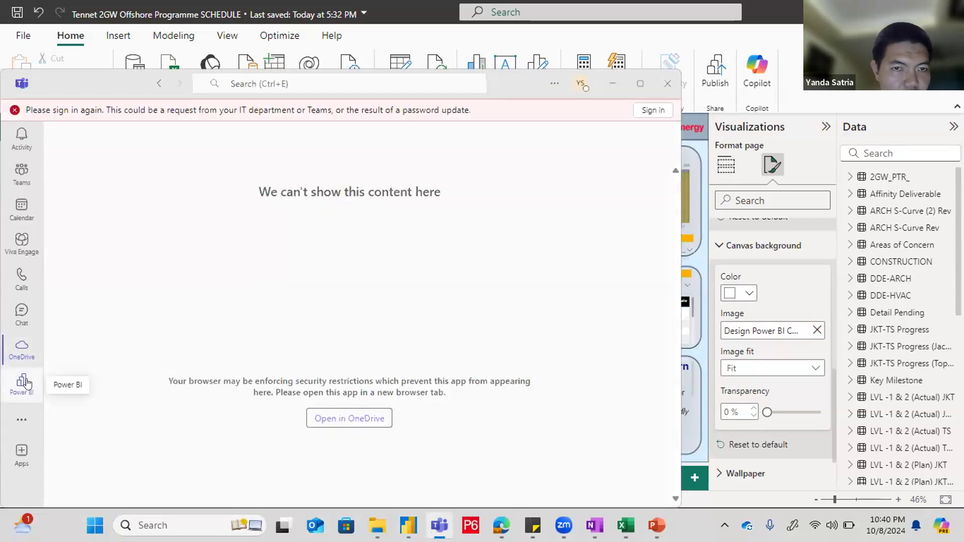
pyautogui.click(652, 110)
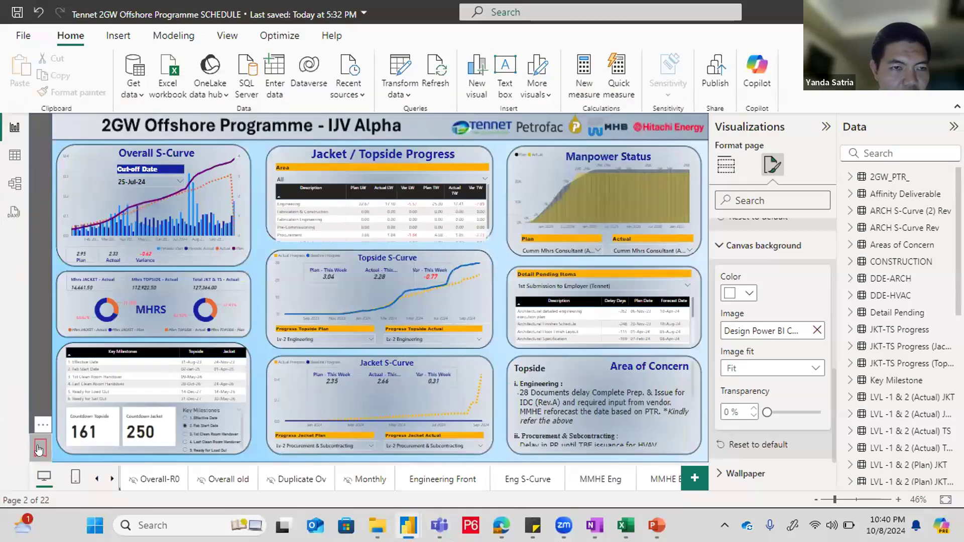
# Step: Demonstrate the report's navigation side menu and view the Overall page's mobile layout, ending back in the desktop layout
pyautogui.keyDown('ctrl'); pyautogui.click(37, 445); pyautogui.keyUp('ctrl')
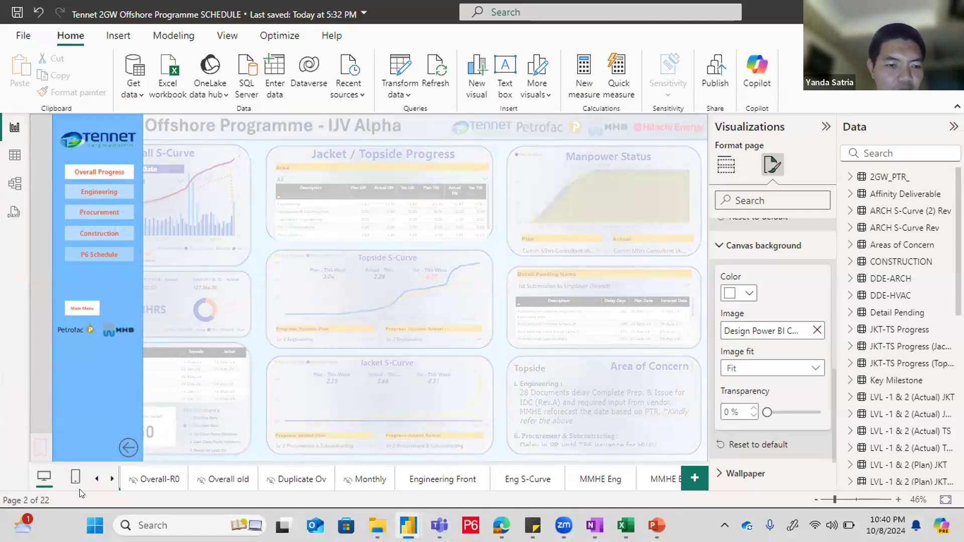
pyautogui.keyDown('ctrl'); pyautogui.click(128, 447); pyautogui.keyUp('ctrl')
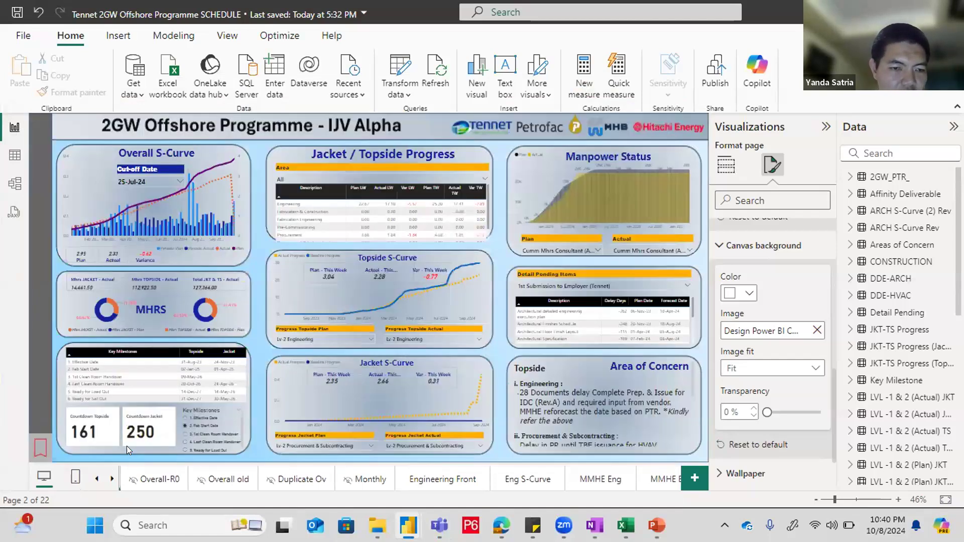
pyautogui.click(76, 480)
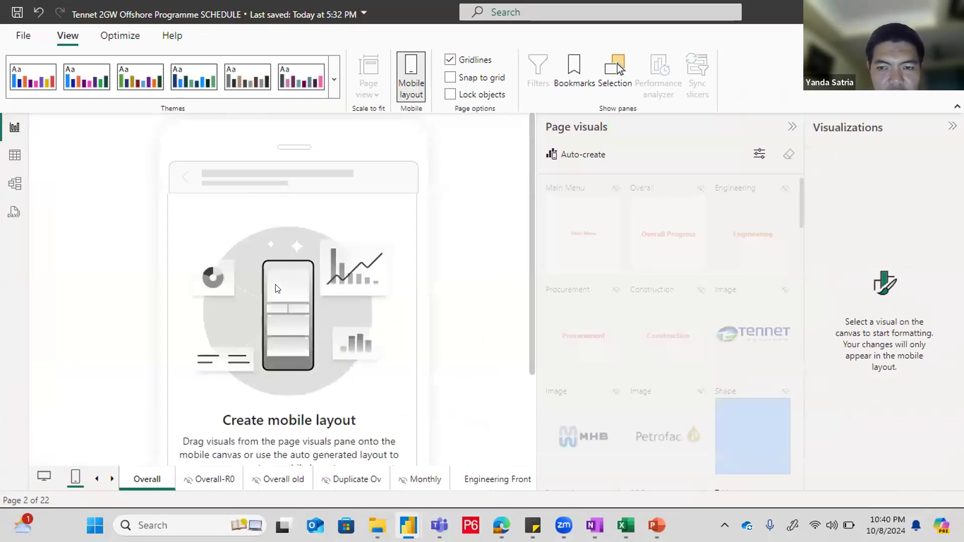
pyautogui.scroll(-3, 489, 301)
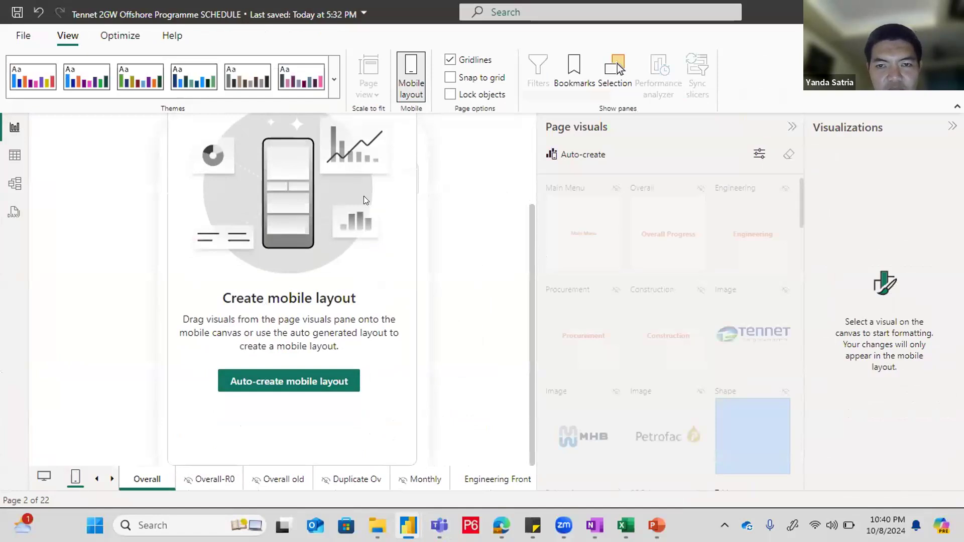
pyautogui.scroll(2, 316, 280)
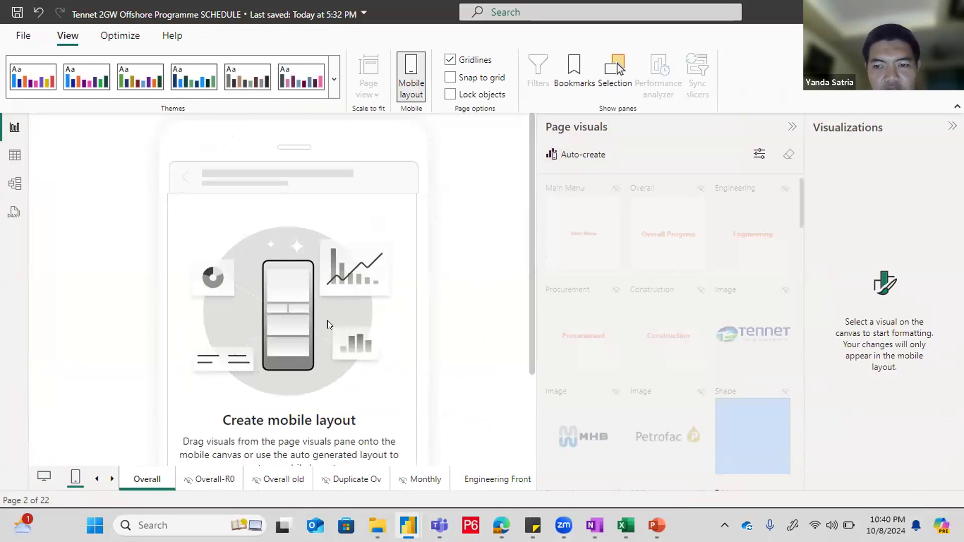
pyautogui.scroll(-2, 322, 322)
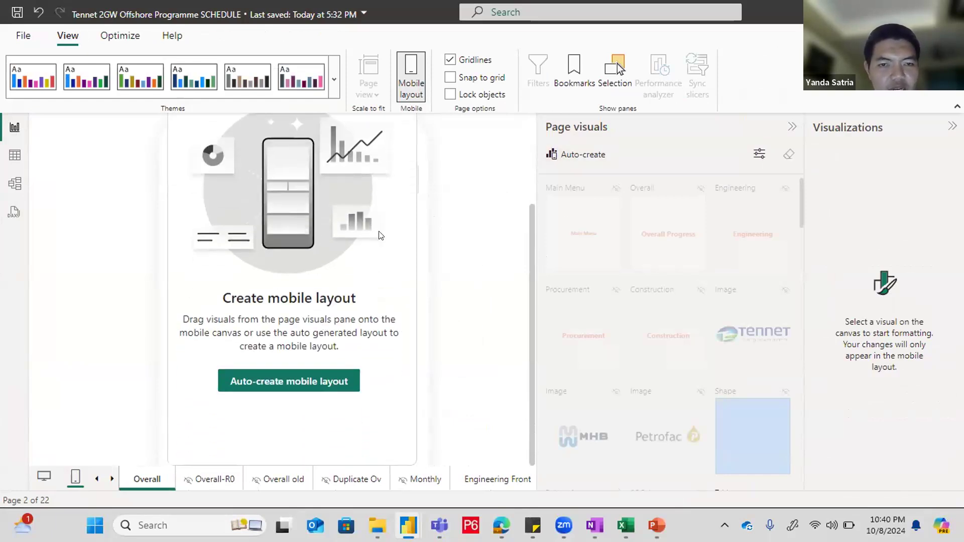
pyautogui.scroll(3, 260, 307)
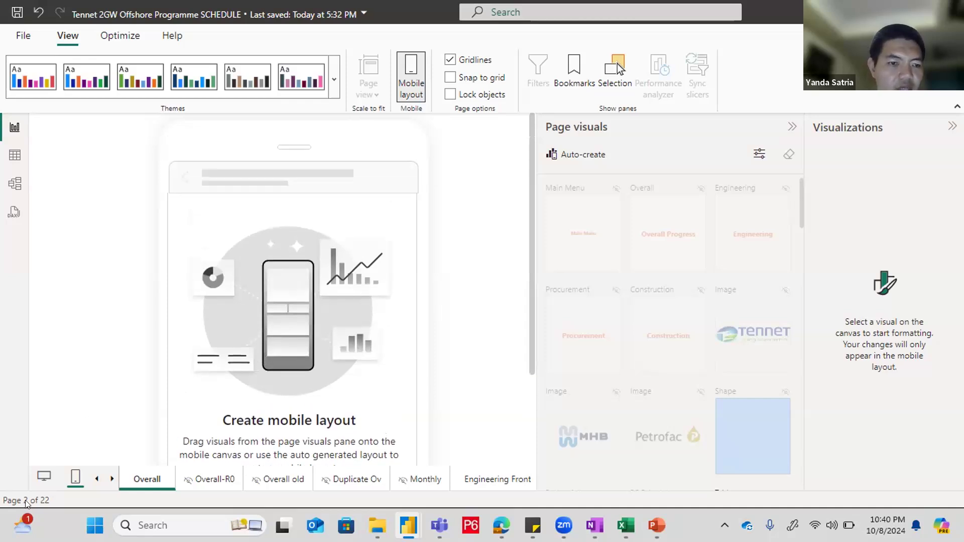
pyautogui.click(43, 478)
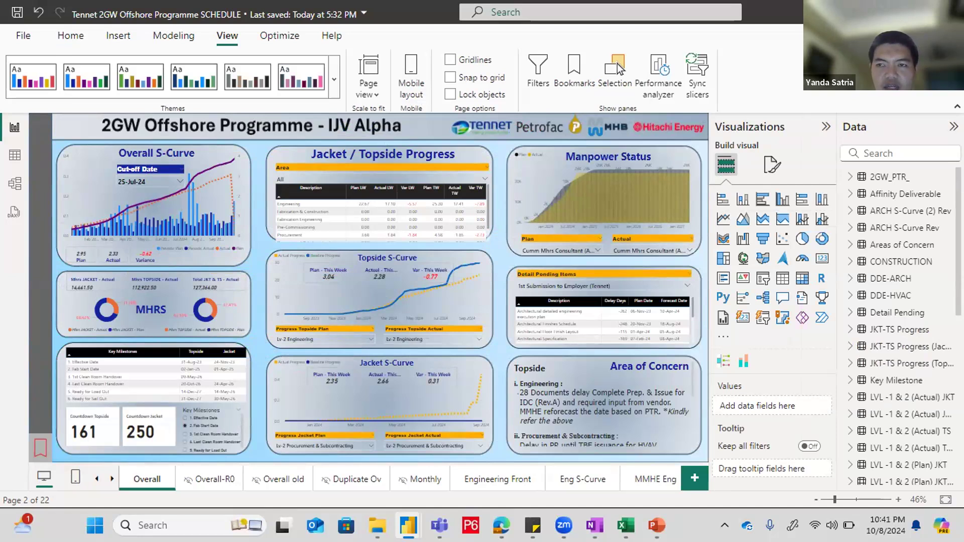
# Step: Close the schedule report without saving its changes and switch to the untitled Power BI report with the S-curve chart
pyautogui.click(948, 12)
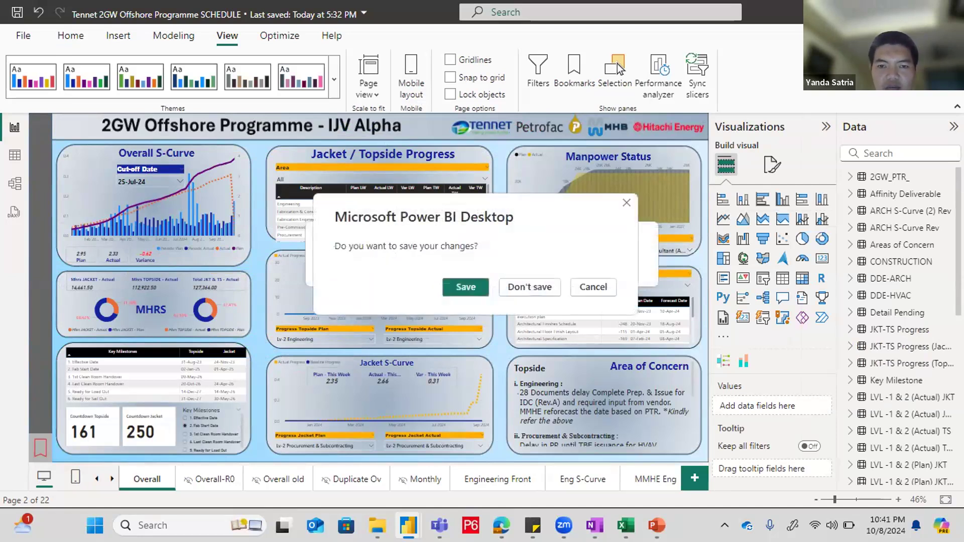
pyautogui.click(531, 287)
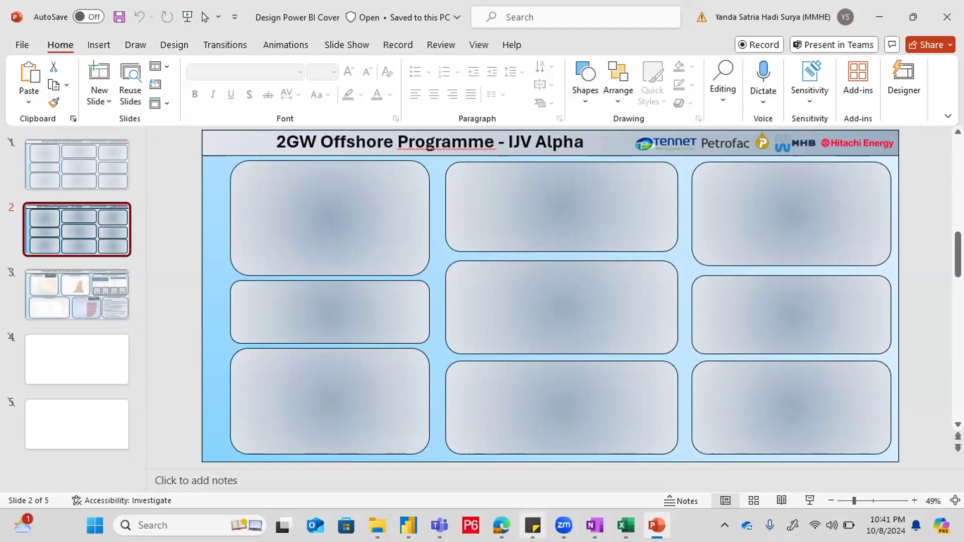
pyautogui.moveTo(532, 525)
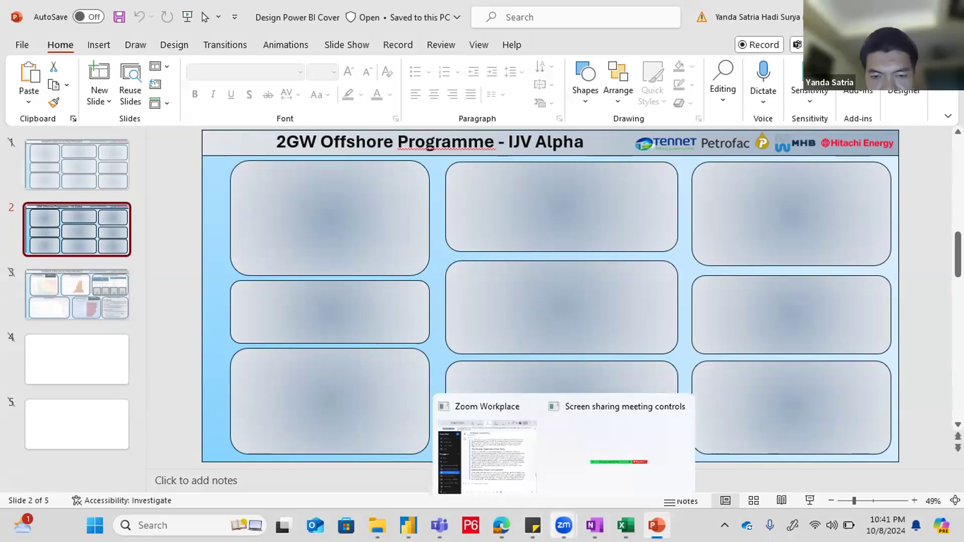
pyautogui.moveTo(408, 525)
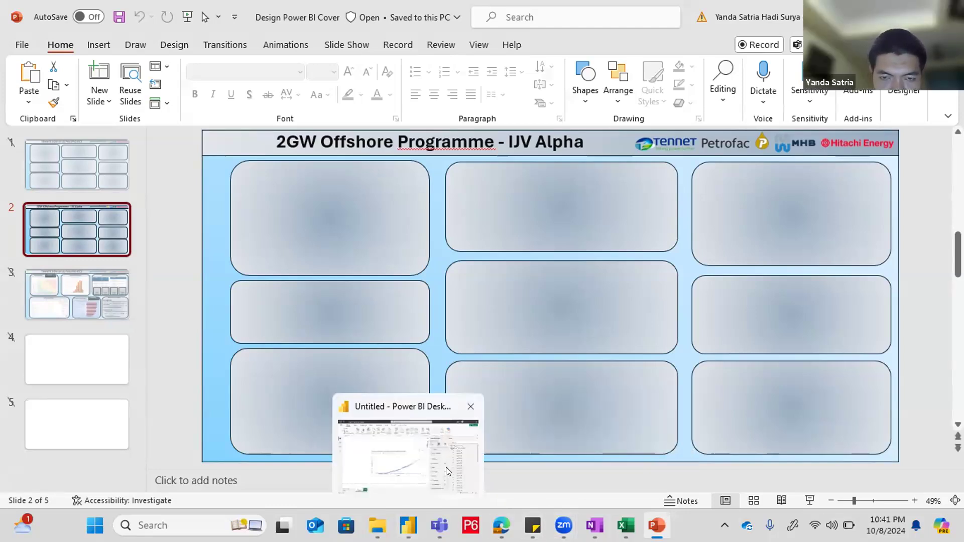
pyautogui.moveTo(564, 526)
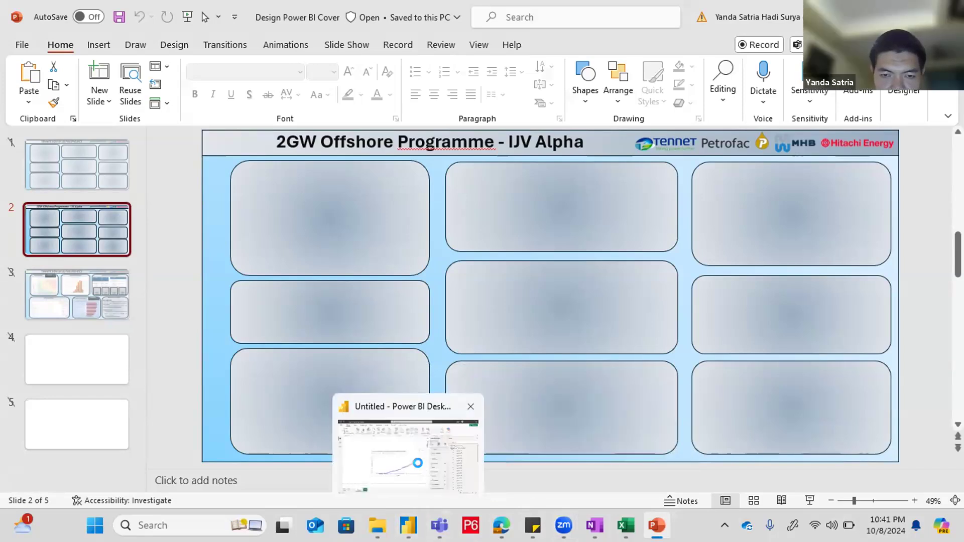
pyautogui.click(419, 467)
# Step: Browse the Power BI and Report folder in File Explorer and return to the untitled Power BI report
pyautogui.moveTo(482, 288)
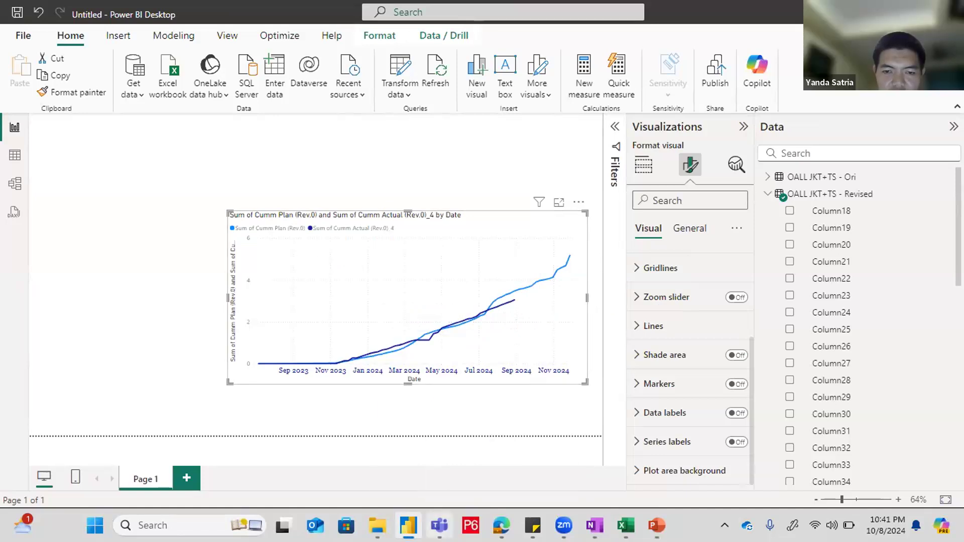
pyautogui.moveTo(416, 518)
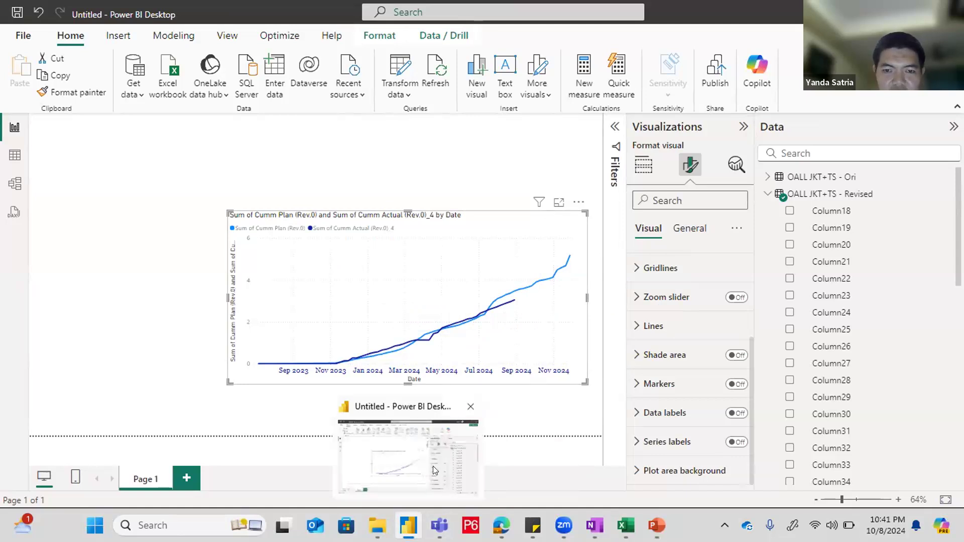
pyautogui.moveTo(377, 525)
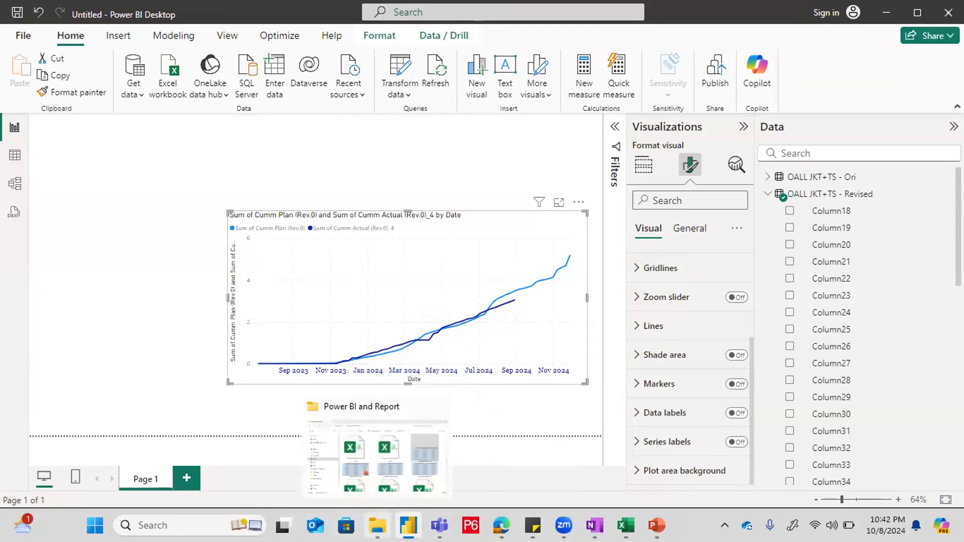
pyautogui.click(383, 462)
pyautogui.scroll(-5, 512, 309)
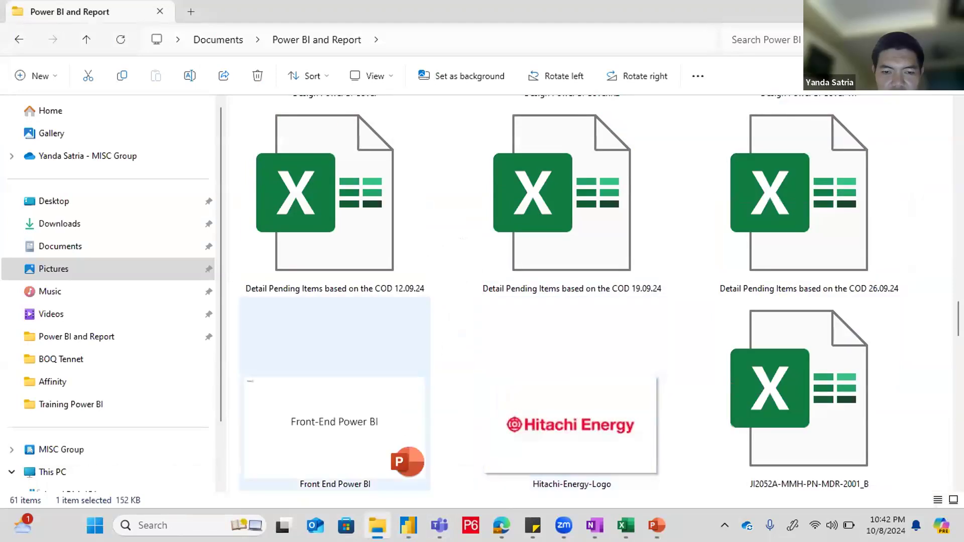
pyautogui.hotkey('alt', 'Tab')
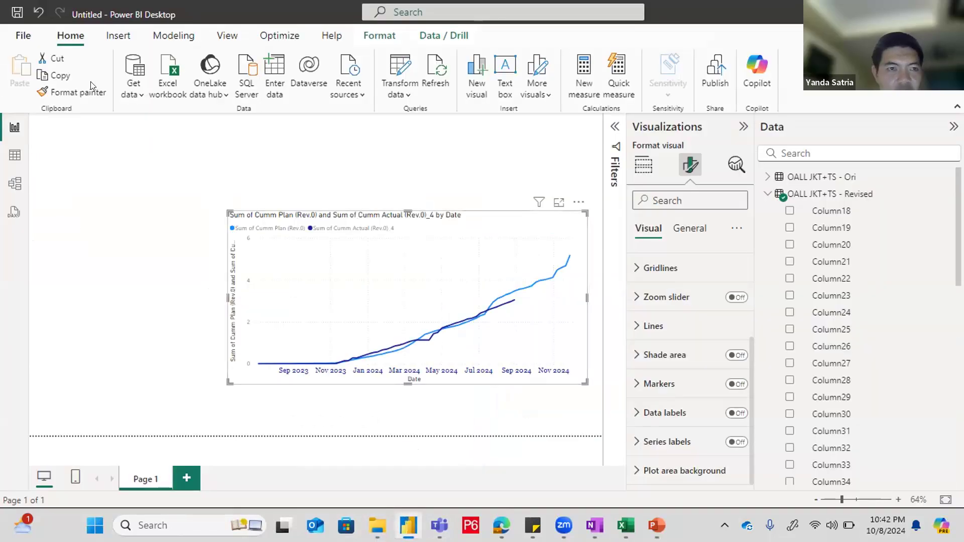
# Step: Reopen the Tennet 2GW Offshore Programme SCHEDULE report from the recent files and dismiss the account sign-in request
pyautogui.click(23, 36)
pyautogui.scroll(-3, 376, 304)
pyautogui.scroll(-1, 376, 303)
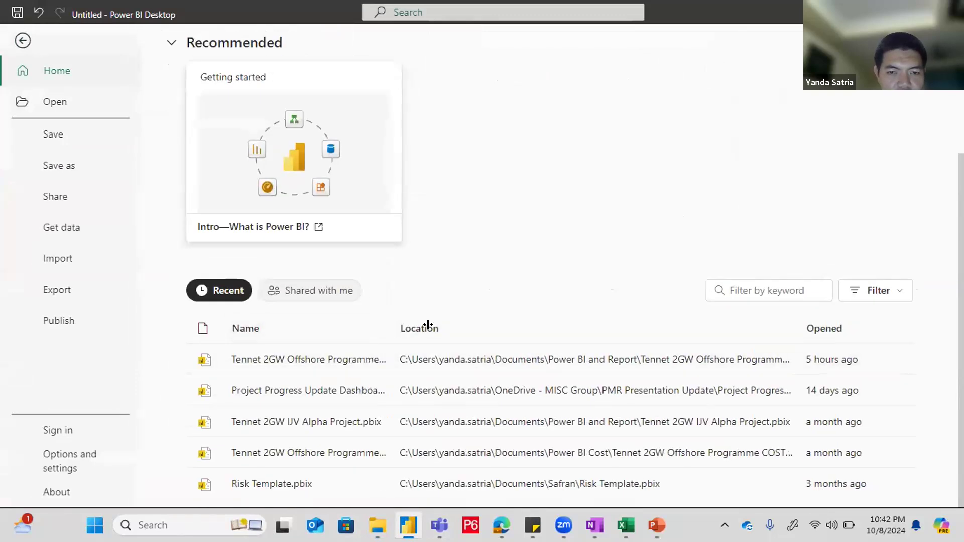
pyautogui.click(402, 360)
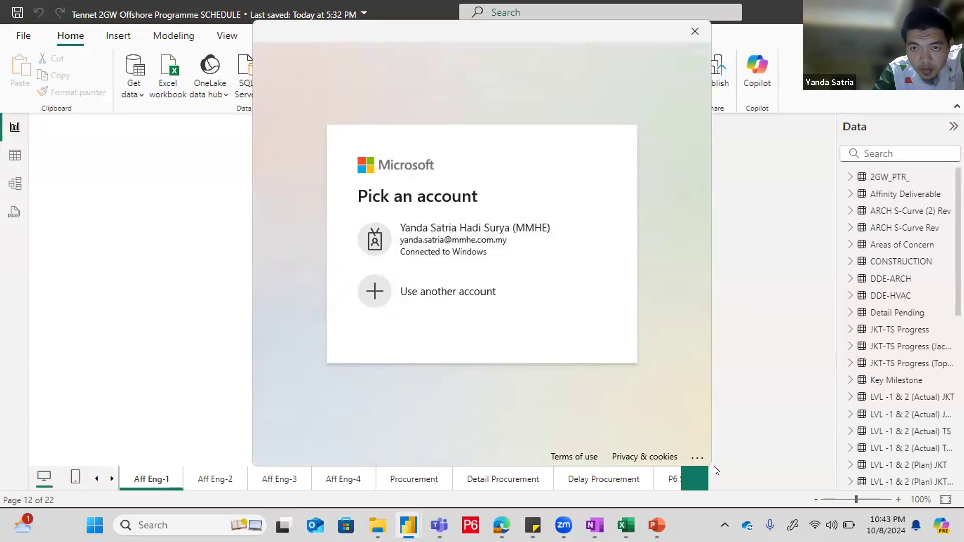
pyautogui.click(695, 31)
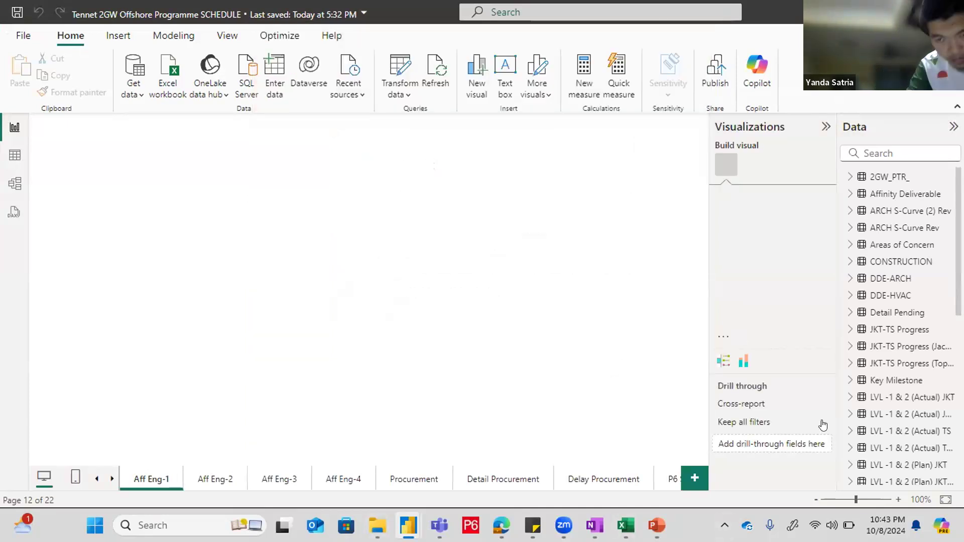
pyautogui.moveTo(564, 525)
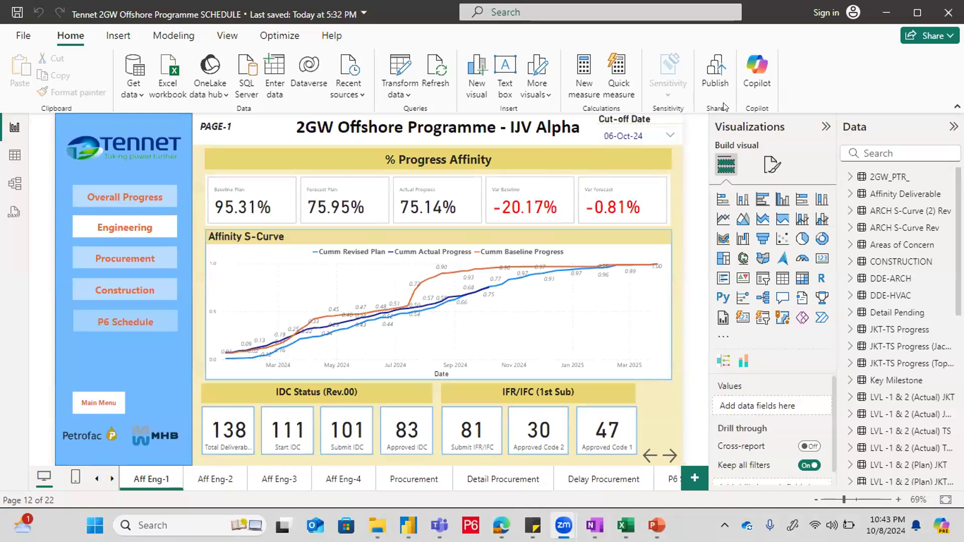
pyautogui.hotkey('alt', 'Tab')
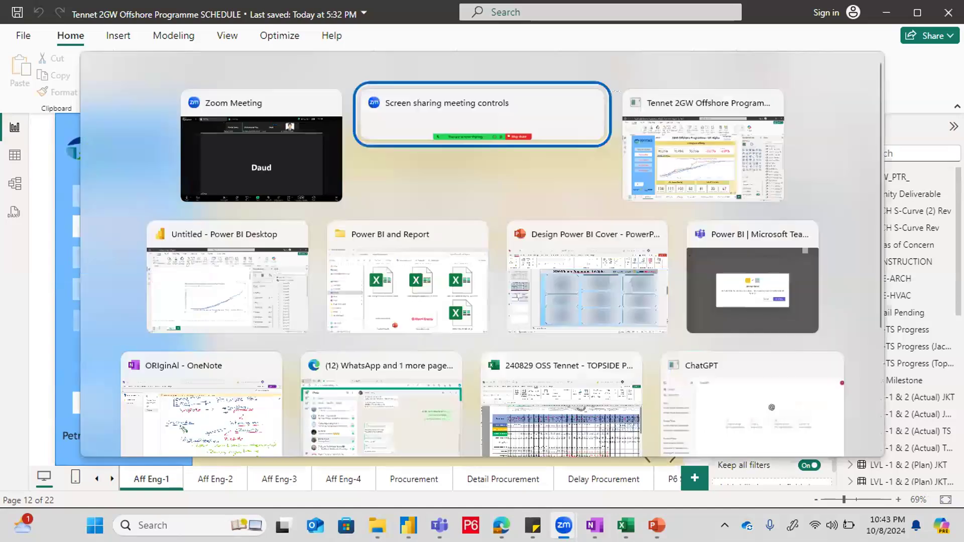
pyautogui.click(520, 119)
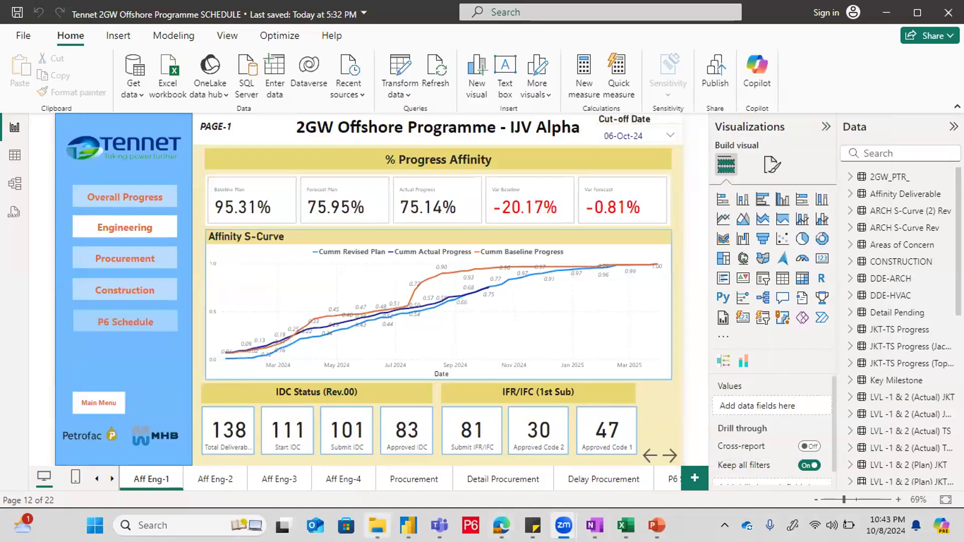
pyautogui.moveTo(408, 525)
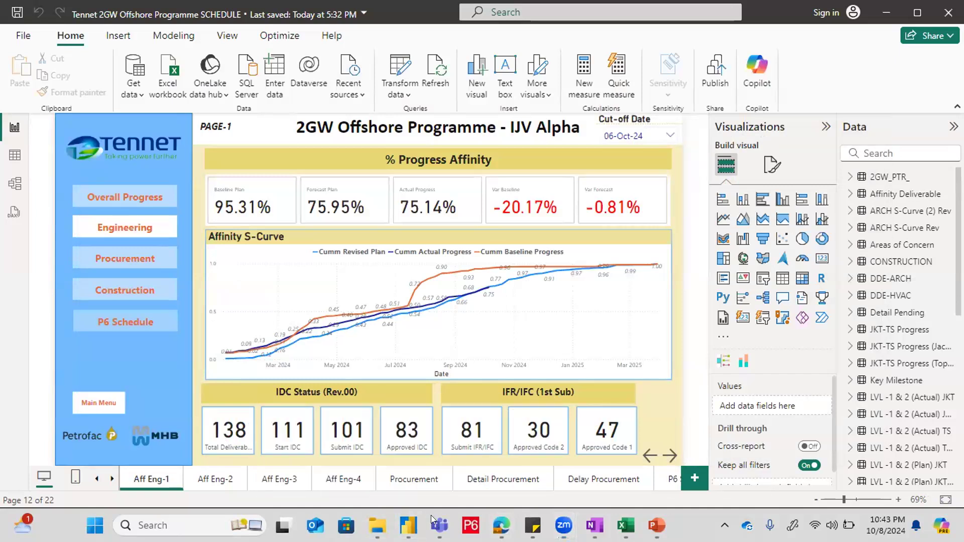
pyautogui.moveTo(377, 526)
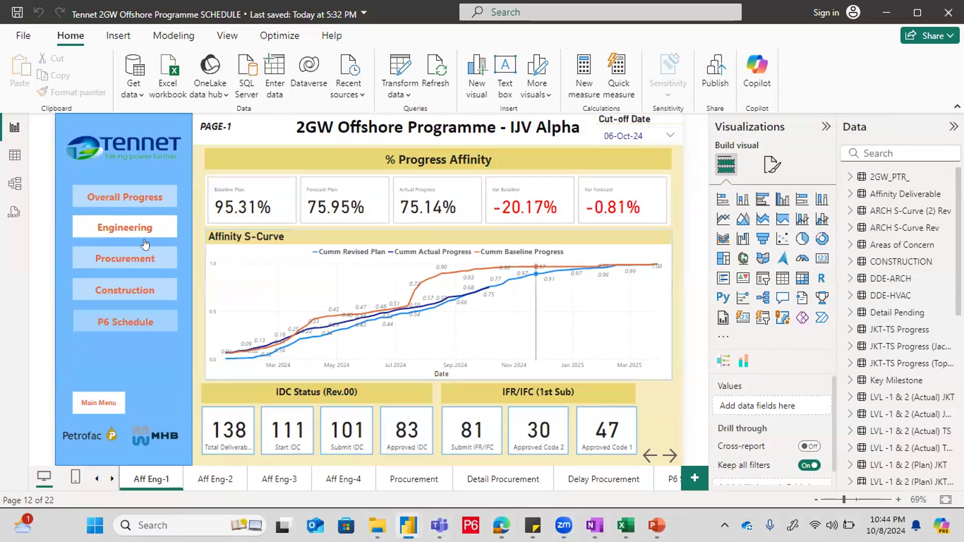
# Step: Go to the report's Overall Progress page and show its Area of Concern text box and Jacket S-Curve visual
pyautogui.keyDown('ctrl'); pyautogui.click(114, 188); pyautogui.keyUp('ctrl')
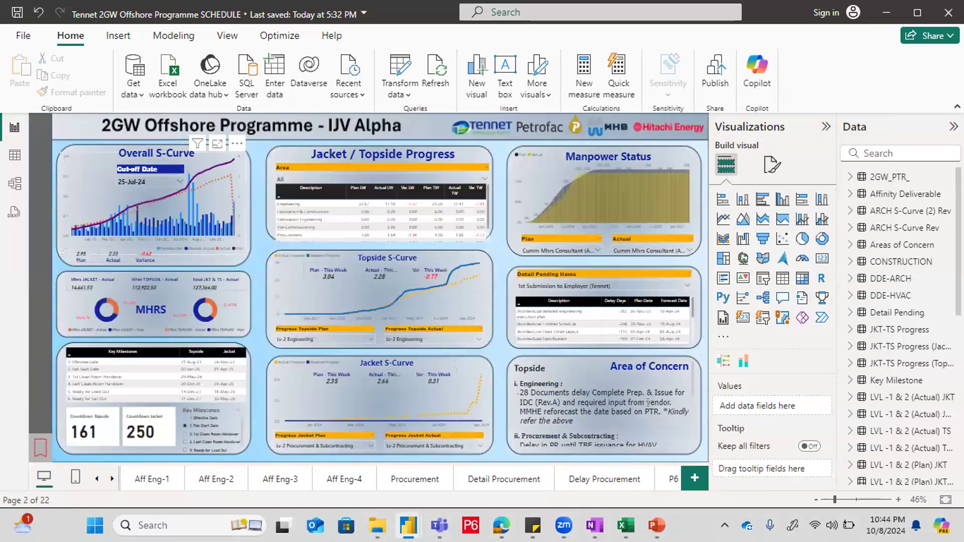
pyautogui.click(595, 418)
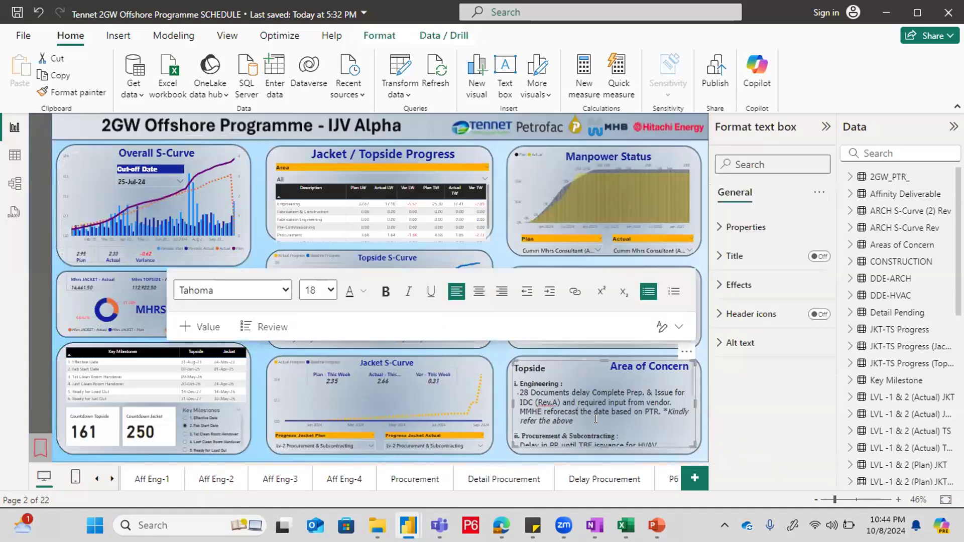
pyautogui.hotkey('ctrl', 'i')
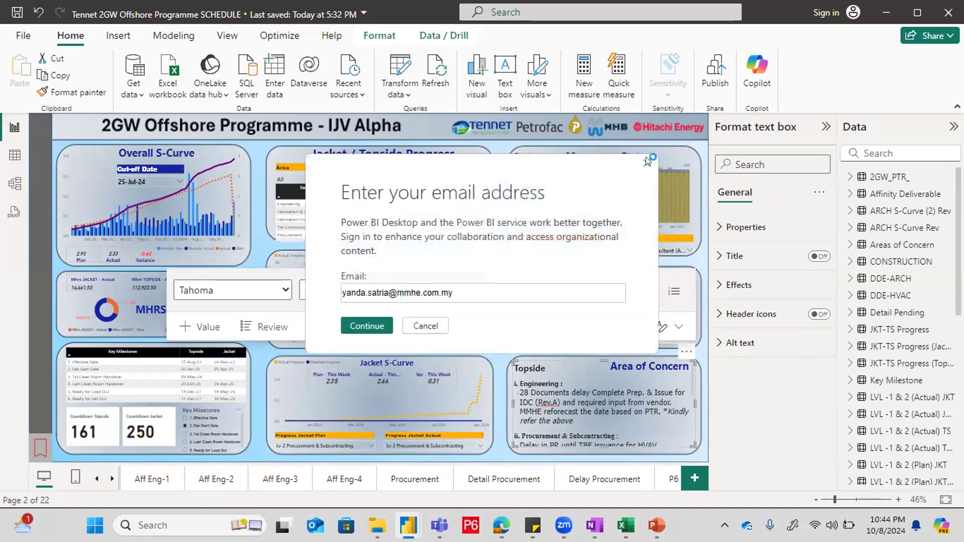
pyautogui.click(645, 157)
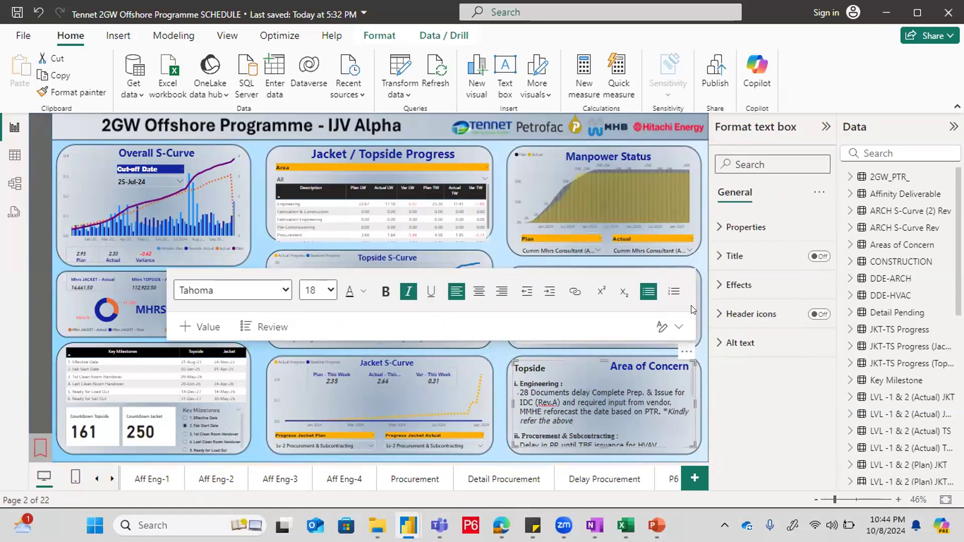
pyautogui.click(486, 356)
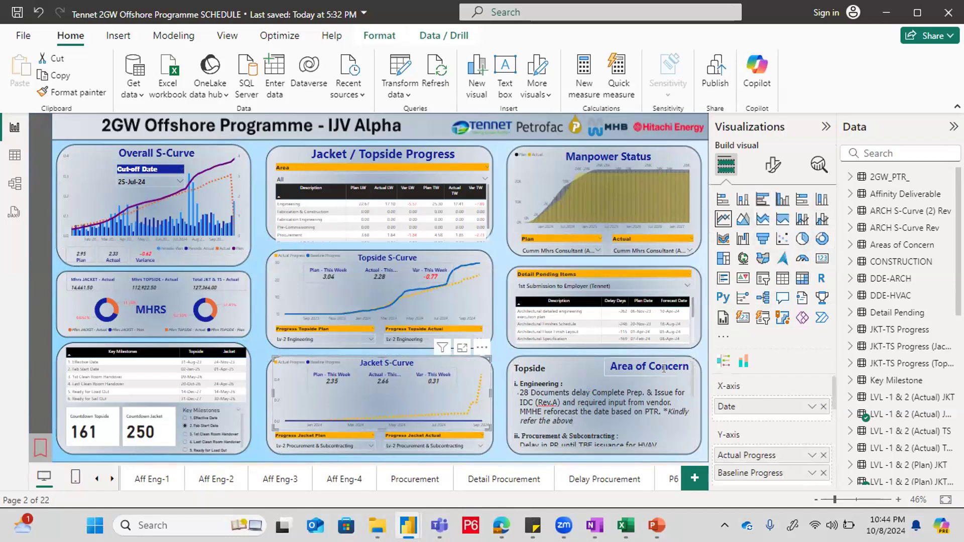
# Step: Try converting the Jacket S-Curve visual to a Narrative visual and moving it upward, dismissing the account sign-in requests
pyautogui.click(804, 298)
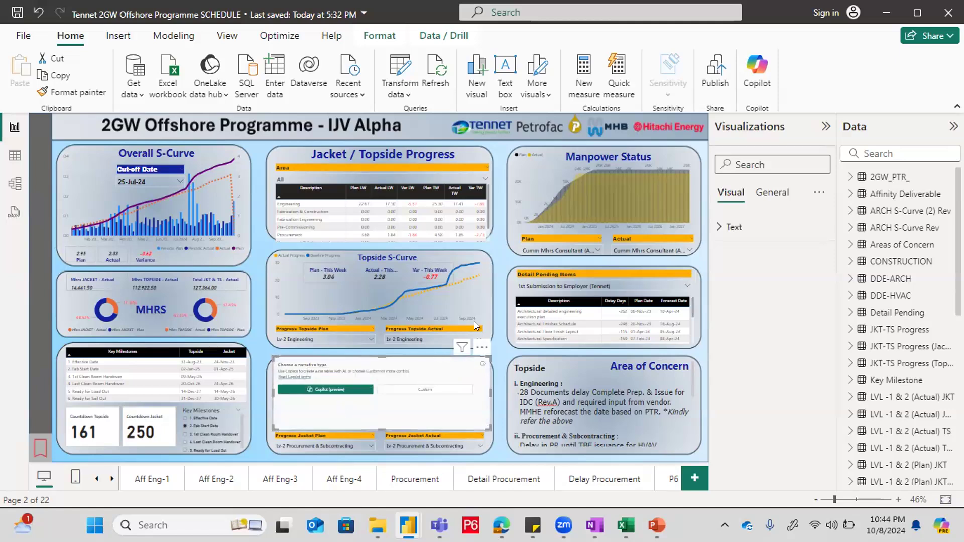
pyautogui.moveTo(480, 361); pyautogui.dragTo(494, 312)
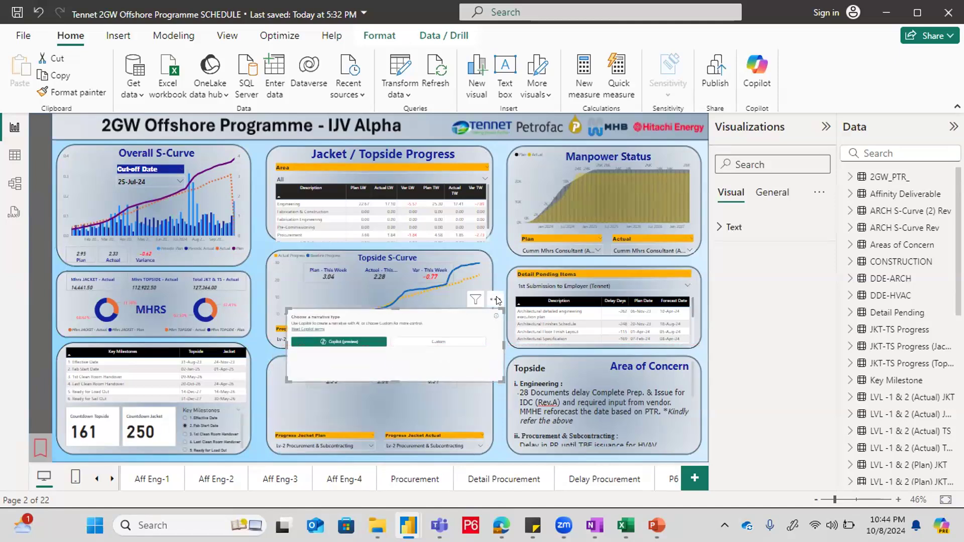
pyautogui.click(495, 299)
pyautogui.click(514, 318)
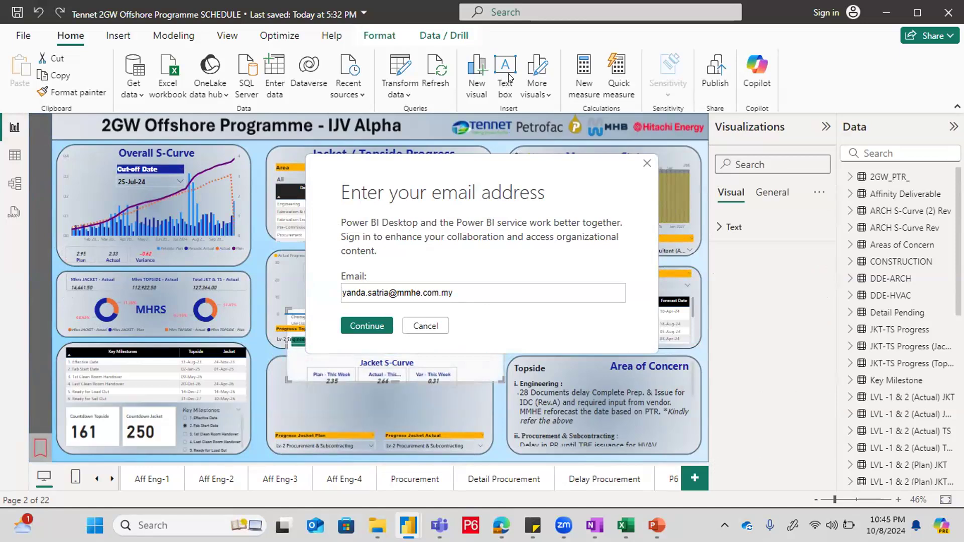
pyautogui.click(647, 164)
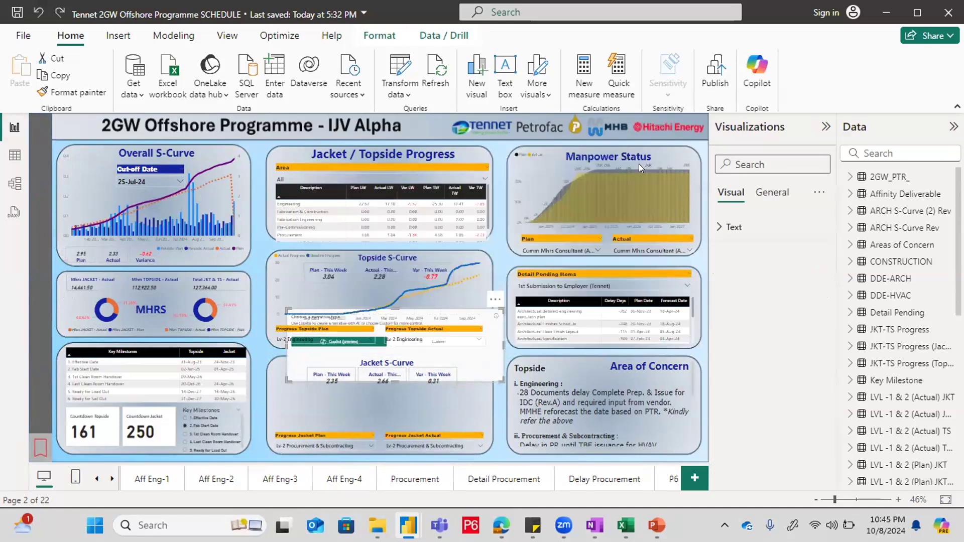
pyautogui.click(496, 301)
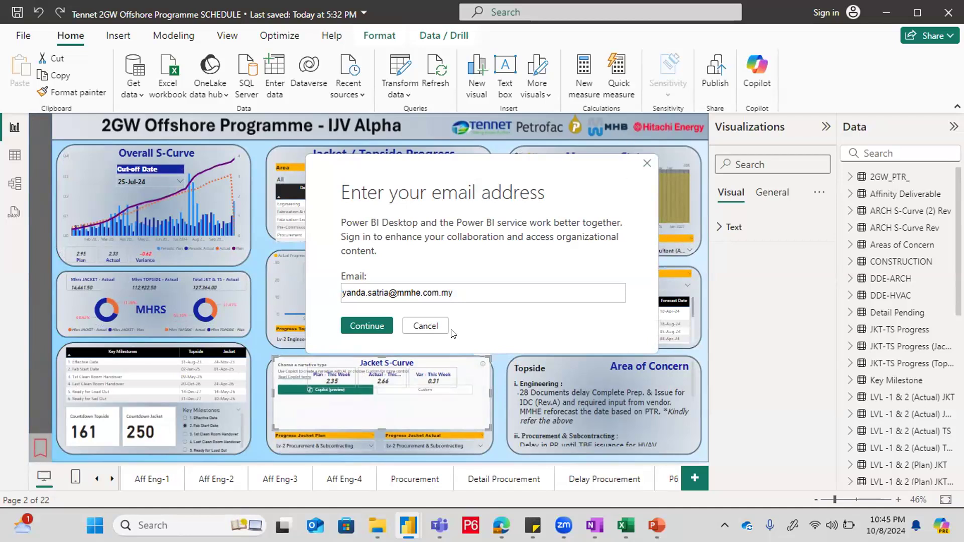
pyautogui.click(424, 326)
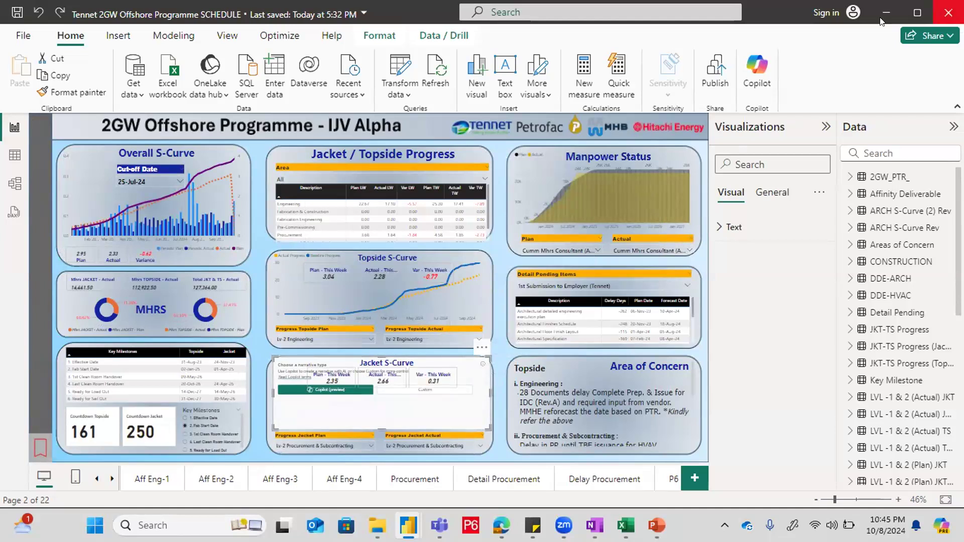
# Step: Close the schedule report without saving and return to the untitled Power BI report containing the S-curve chart
pyautogui.click(948, 13)
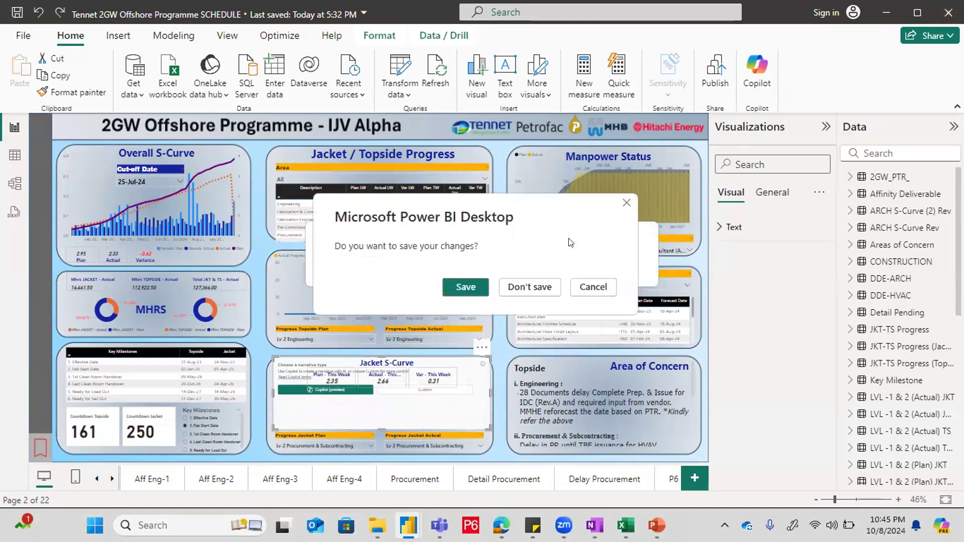
pyautogui.click(535, 287)
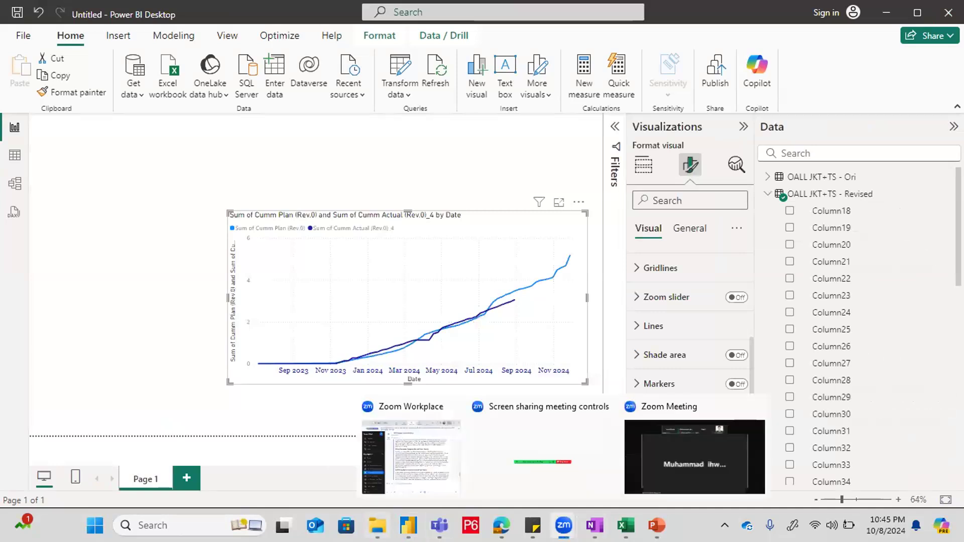
pyautogui.moveTo(408, 526)
pyautogui.click(418, 468)
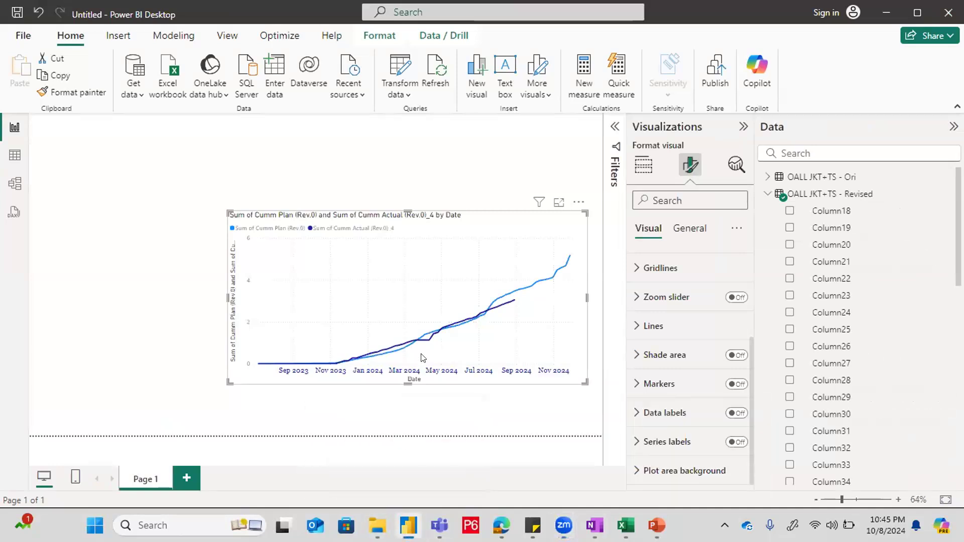
# Step: Examine the S-curve's plan and actual points near September 2024 and the fields of the OALL JKT+TS - Revised table
pyautogui.moveTo(497, 244)
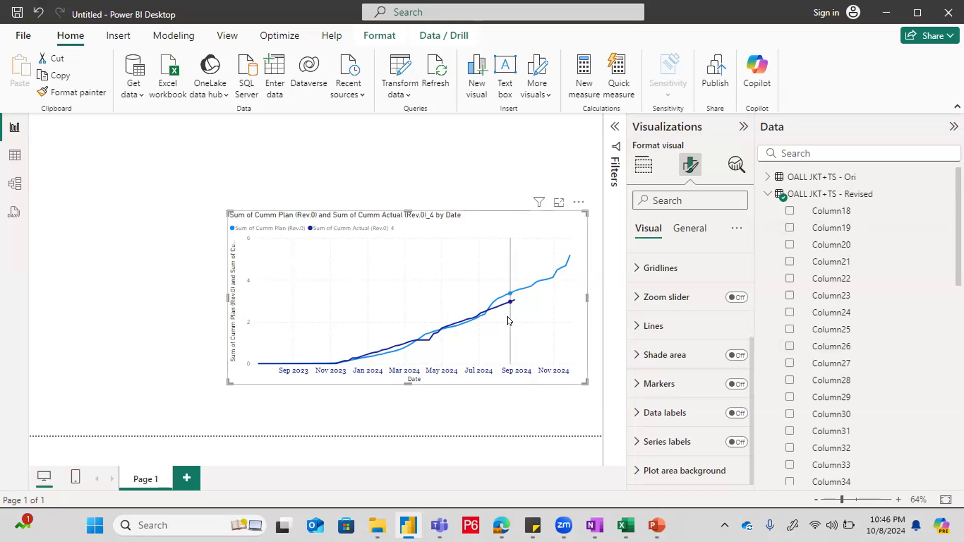
pyautogui.moveTo(513, 313)
pyautogui.scroll(-10, 857, 326)
pyautogui.scroll(2, 854, 312)
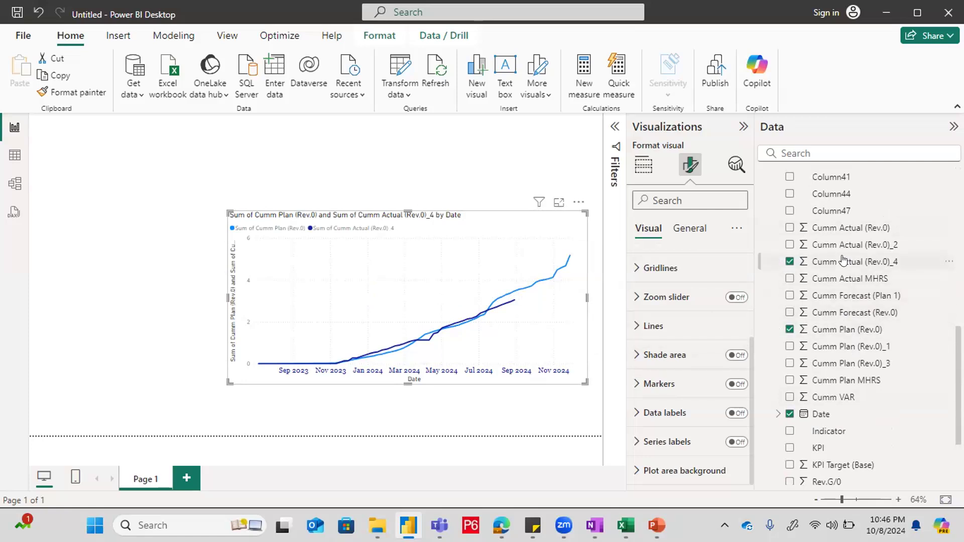
pyautogui.scroll(-3, 843, 260)
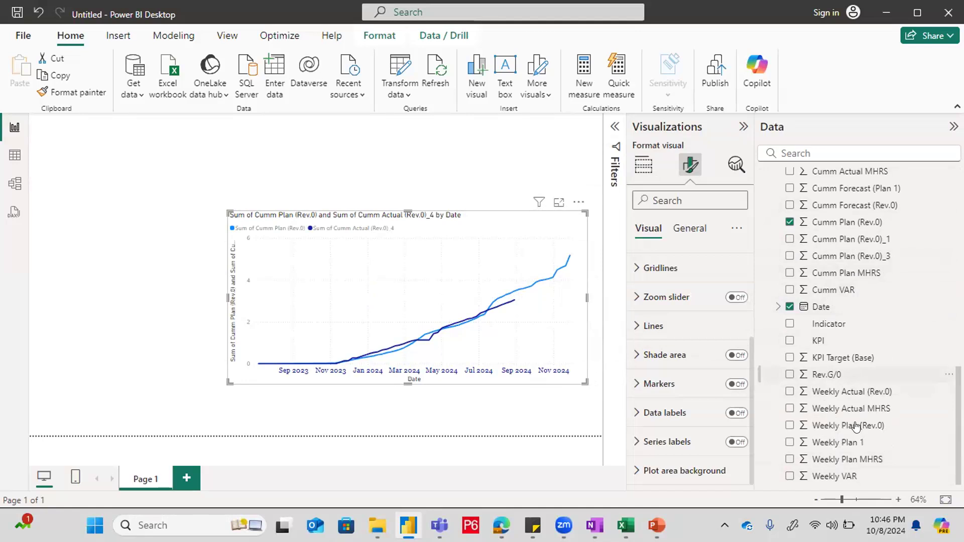
pyautogui.scroll(3, 853, 432)
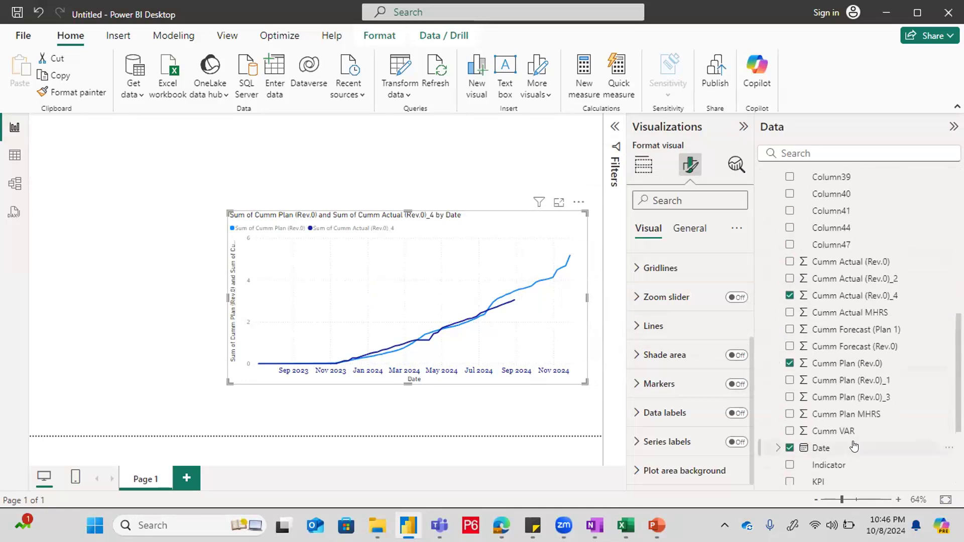
pyautogui.scroll(-3, 854, 445)
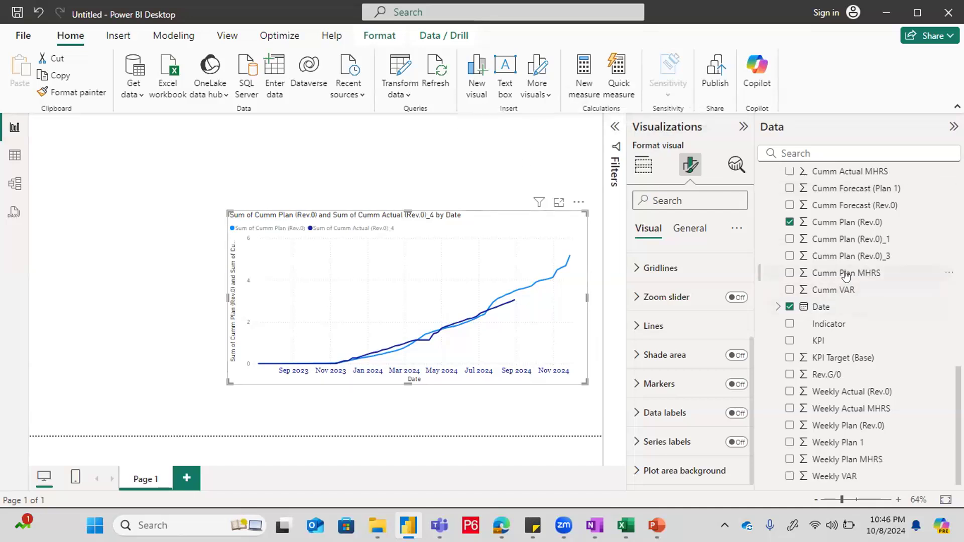
# Step: Start a new measure named Variance in the OALL JKT+TS - Revised table
pyautogui.scroll(10, 845, 281)
pyautogui.click(852, 200)
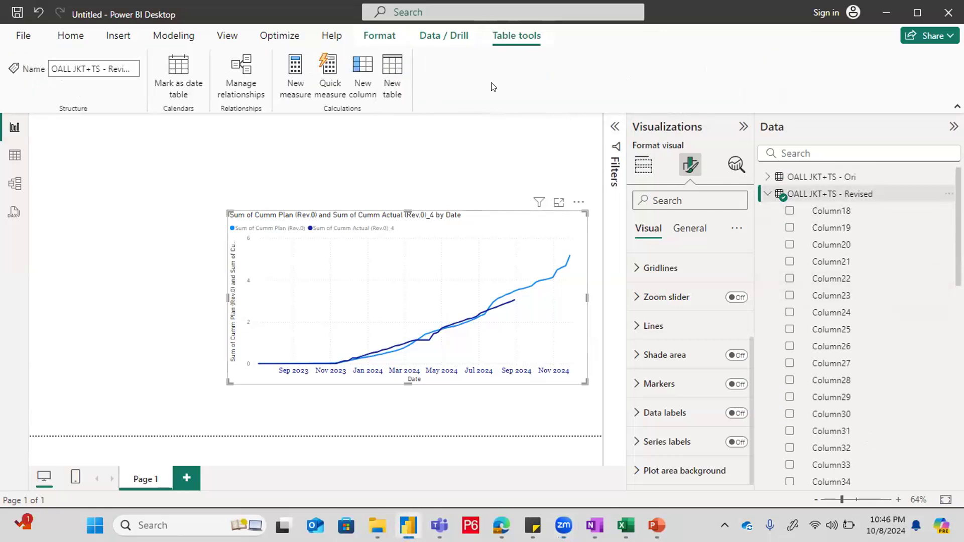
pyautogui.click(295, 95)
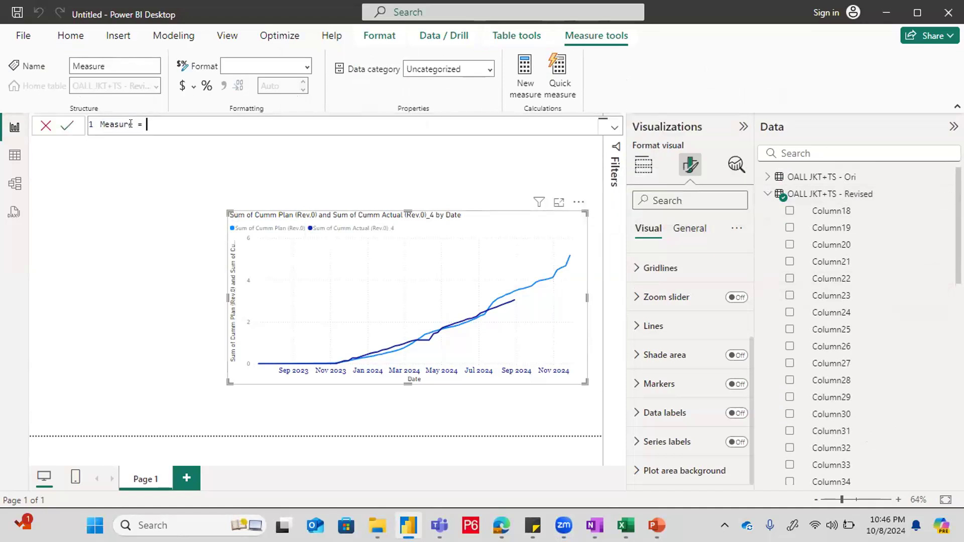
pyautogui.moveTo(133, 124); pyautogui.dragTo(94, 123)
pyautogui.write('Variance')
pyautogui.press('End')
pyautogui.press('BackSpace')
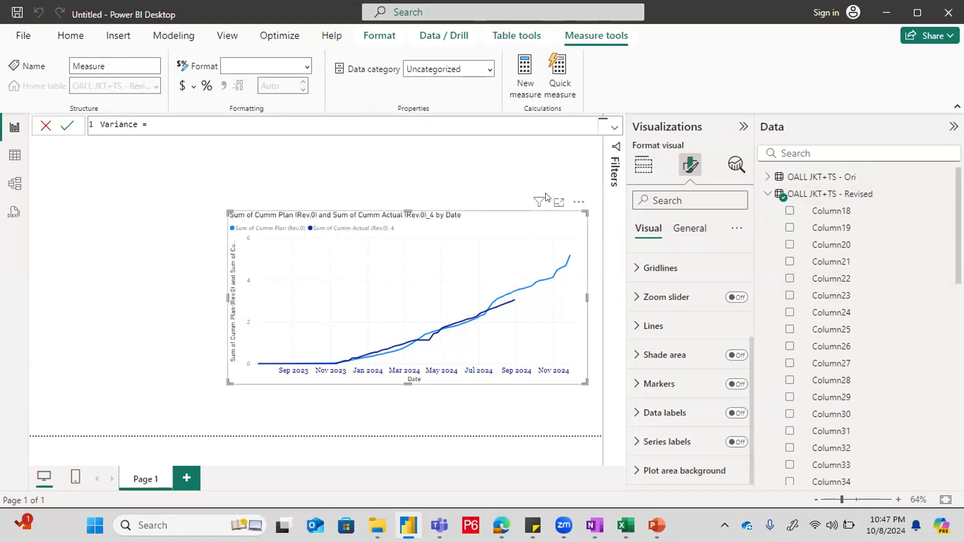
# Step: Try to enter a reference to the OALL JKT+TS - Revised table's cumulative columns in the Variance measure's formula
pyautogui.scroll(-10, 843, 312)
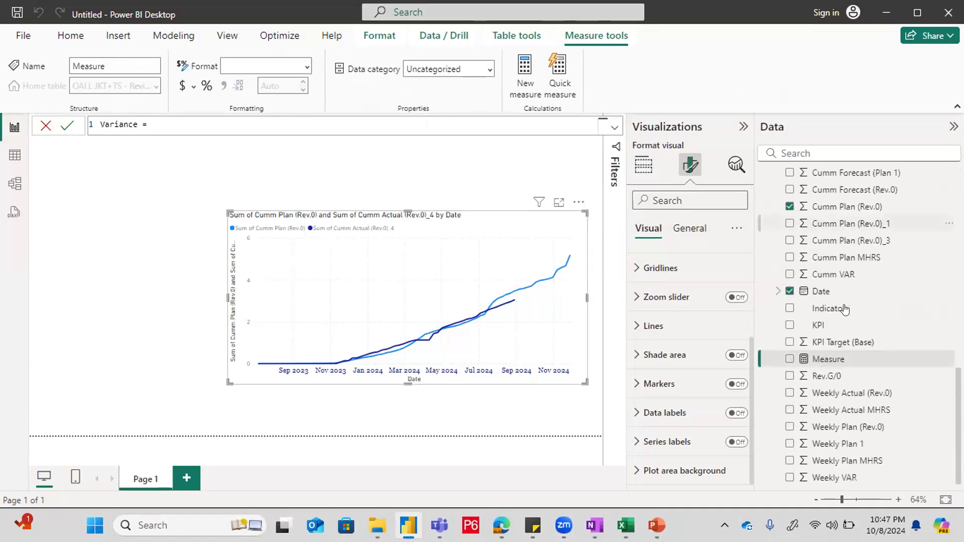
pyautogui.scroll(3, 846, 309)
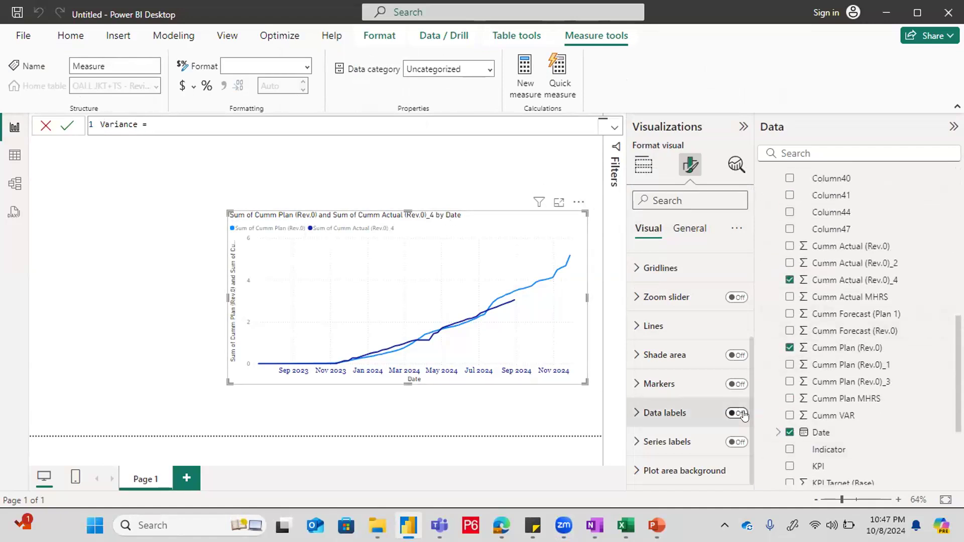
pyautogui.write("'")
pyautogui.press('BackSpace')
pyautogui.write('"cumm')
pyautogui.scroll(10, 901, 312)
pyautogui.press('BackSpace')
pyautogui.press('BackSpace')
pyautogui.press('BackSpace')
pyautogui.press('BackSpace')
pyautogui.press('BackSpace')
pyautogui.write("'")
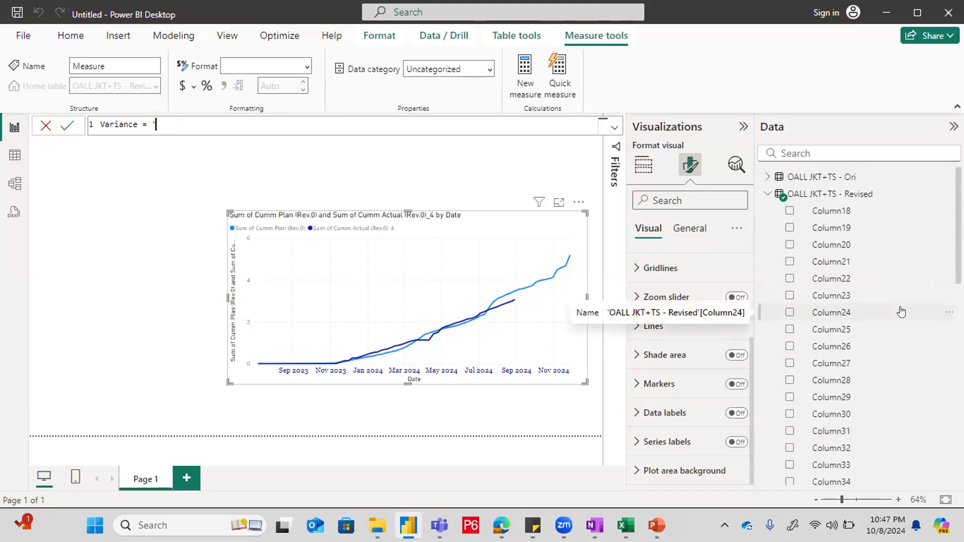
pyautogui.write('OALL')
pyautogui.press('BackSpace')
pyautogui.press('BackSpace')
pyautogui.press('BackSpace')
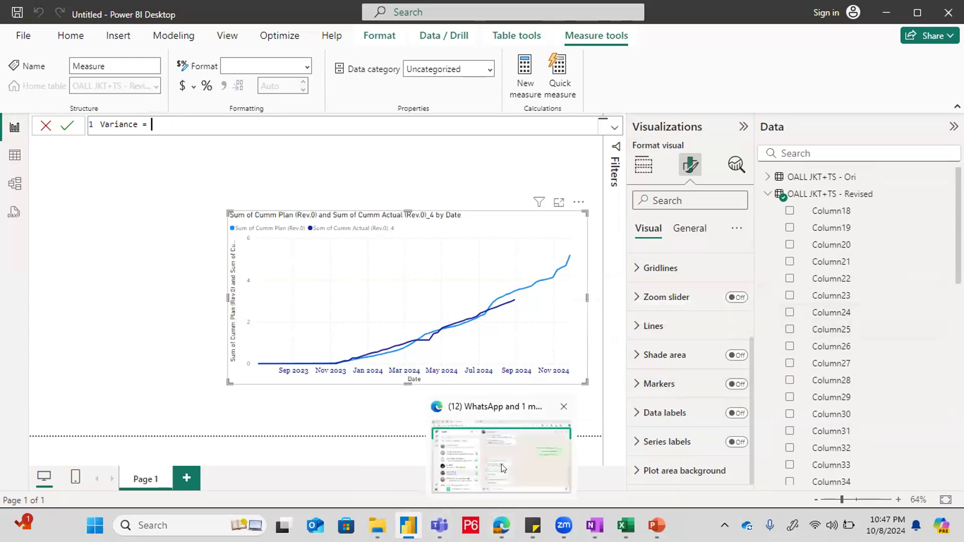
# Step: Switch to ChatGPT in the browser, open the Power BI Report Guide conversation and begin a message with "Hi, I have one sheet with name"
pyautogui.click(502, 467)
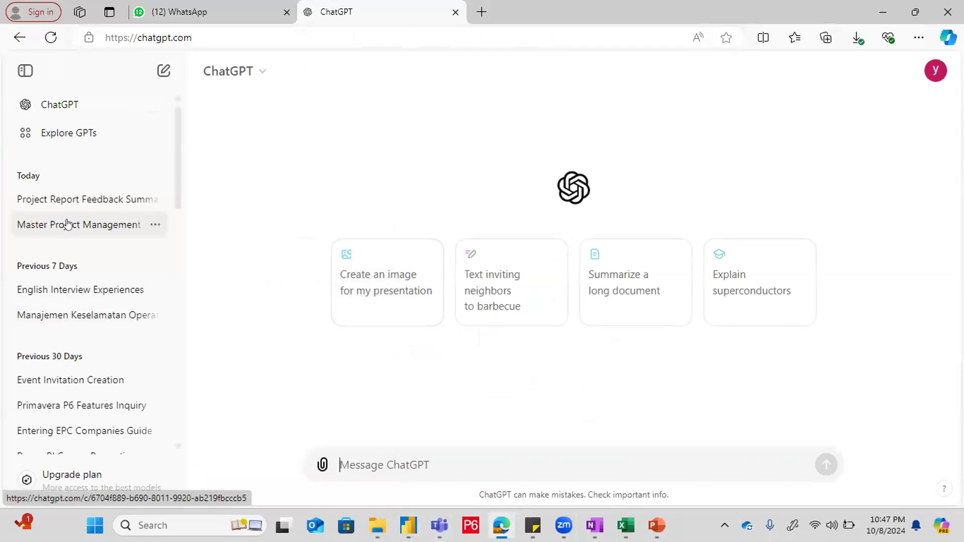
pyautogui.scroll(-3, 67, 224)
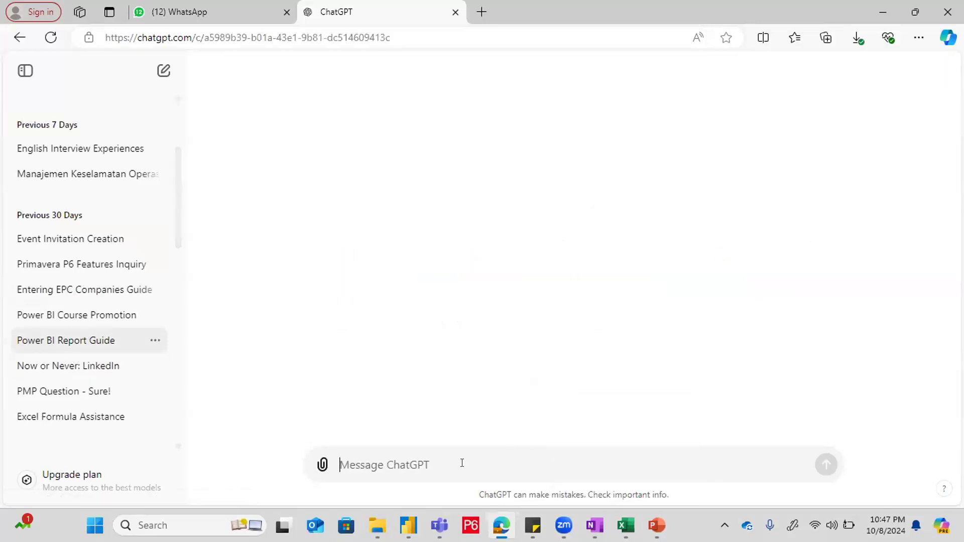
pyautogui.write('Hi, I have')
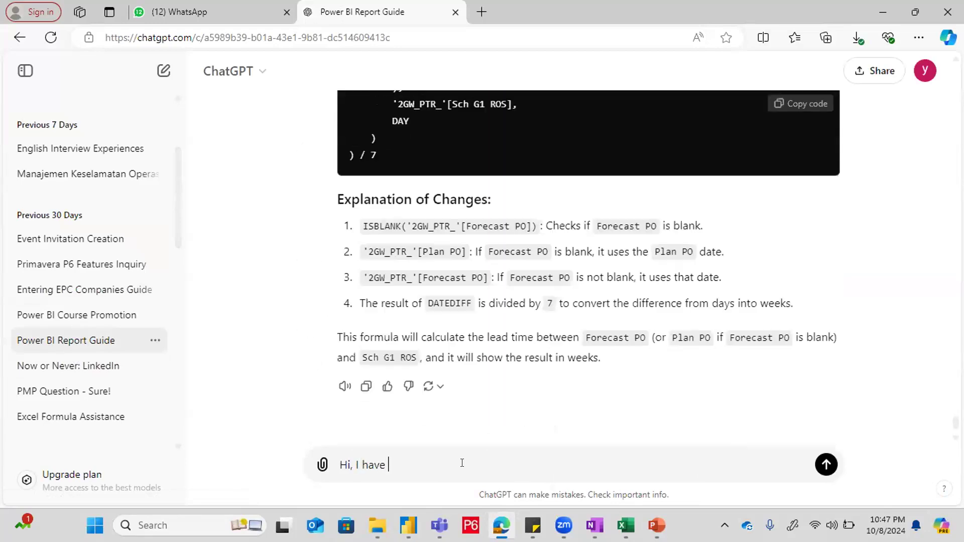
pyautogui.write(' one sheet with name "')
# Step: Look up the revised table's name in Power BI and add "OALL JKT+TS - Revised" to the ChatGPT message as the sheet name
pyautogui.hotkey('alt', 'Tab')
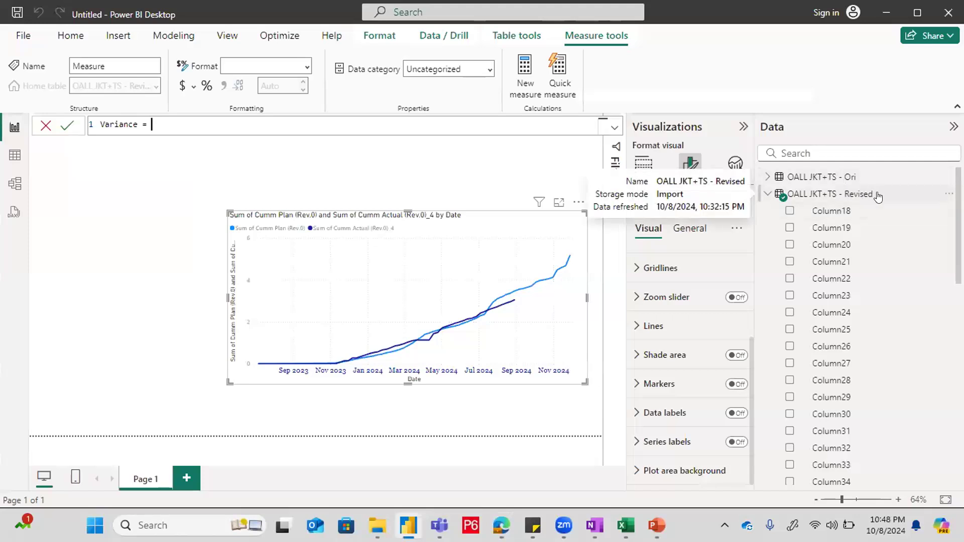
pyautogui.click(880, 194)
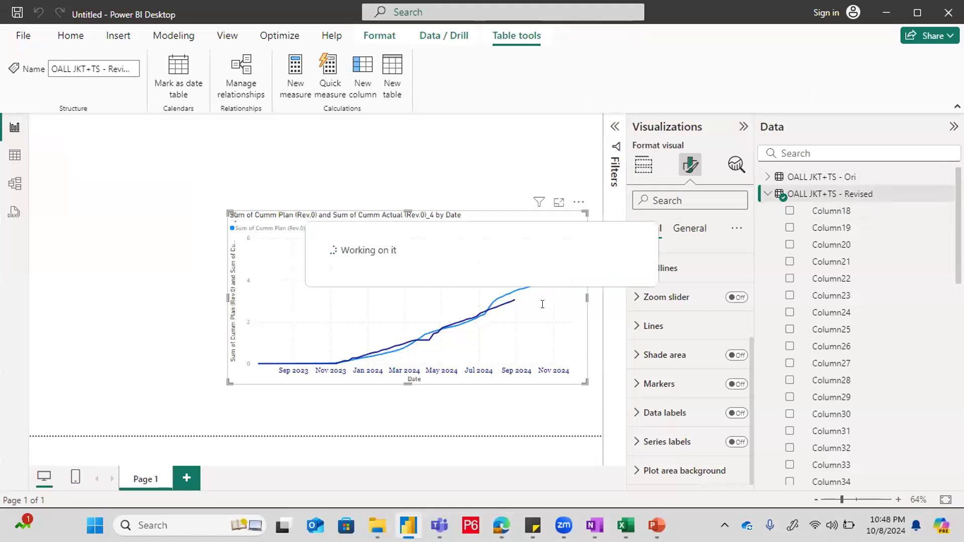
pyautogui.hotkey('alt', 'Tab')
pyautogui.write('OALL')
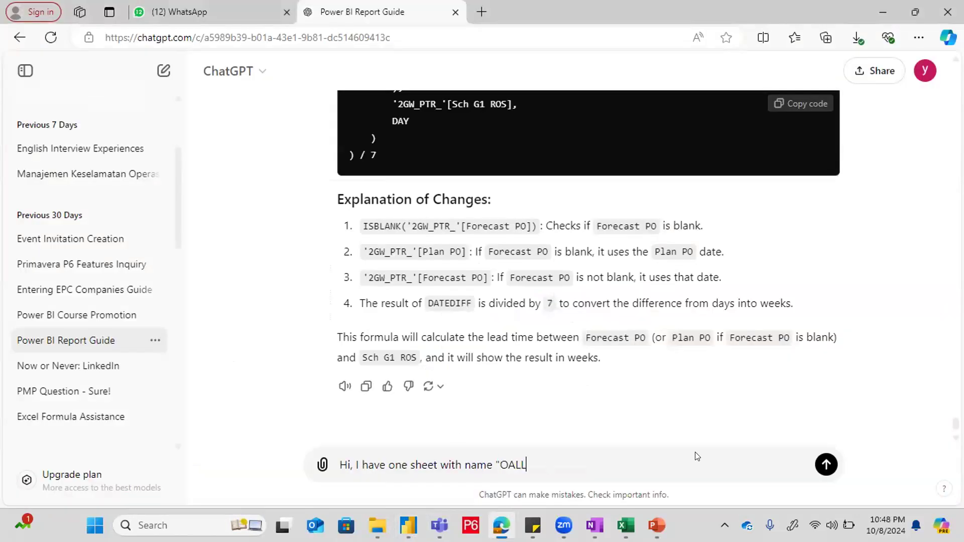
pyautogui.hotkey('alt', 'Tab')
pyautogui.hotkey('alt', 'Tab')
pyautogui.write('JKT+TS')
pyautogui.hotkey('alt', 'Tab')
pyautogui.hotkey('alt', 'Tab')
pyautogui.write('- Revie')
pyautogui.press('BackSpace')
pyautogui.write('de')
pyautogui.press('BackSpace')
pyautogui.press('BackSpace')
pyautogui.write('sed"')
# Step: Continue the ChatGPT message with ", on this sheet I have two columns with name" and check the column names in Power BI
pyautogui.write(', on th')
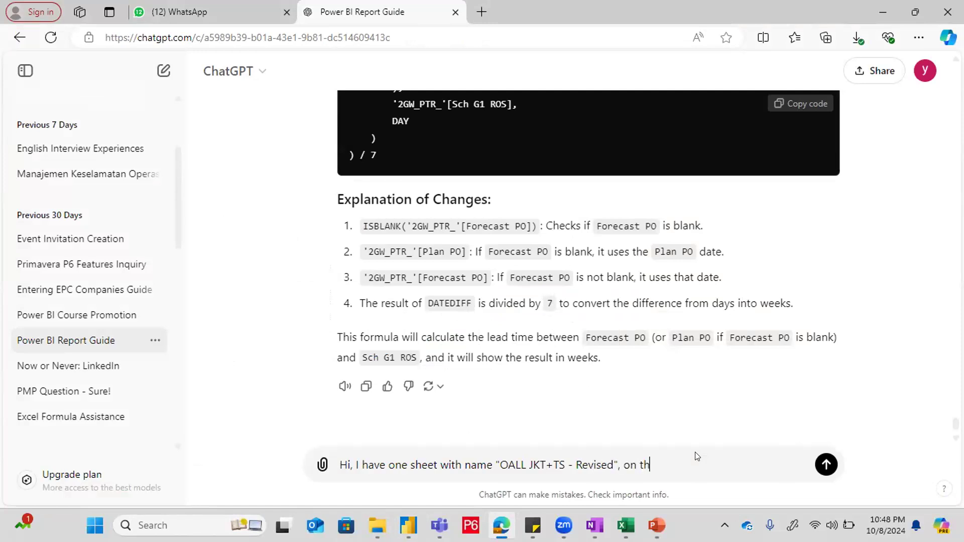
pyautogui.write('is sheet I have two column with name')
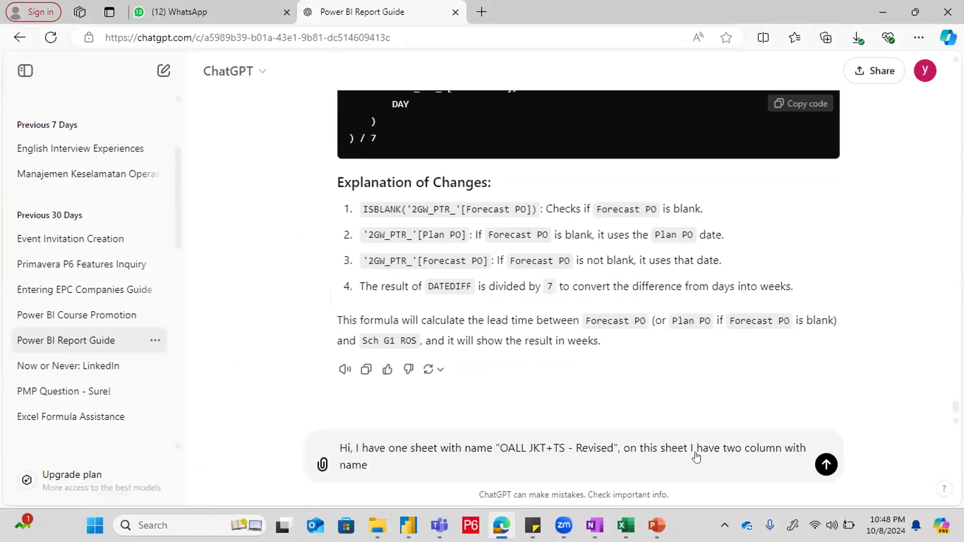
pyautogui.hotkey('alt', 'Tab')
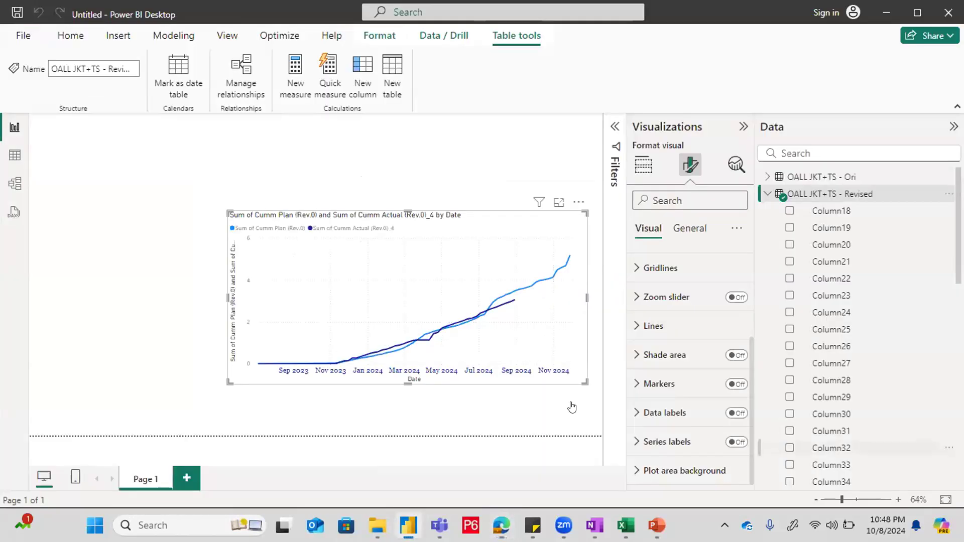
pyautogui.scroll(-2, 817, 404)
pyautogui.scroll(-5, 817, 404)
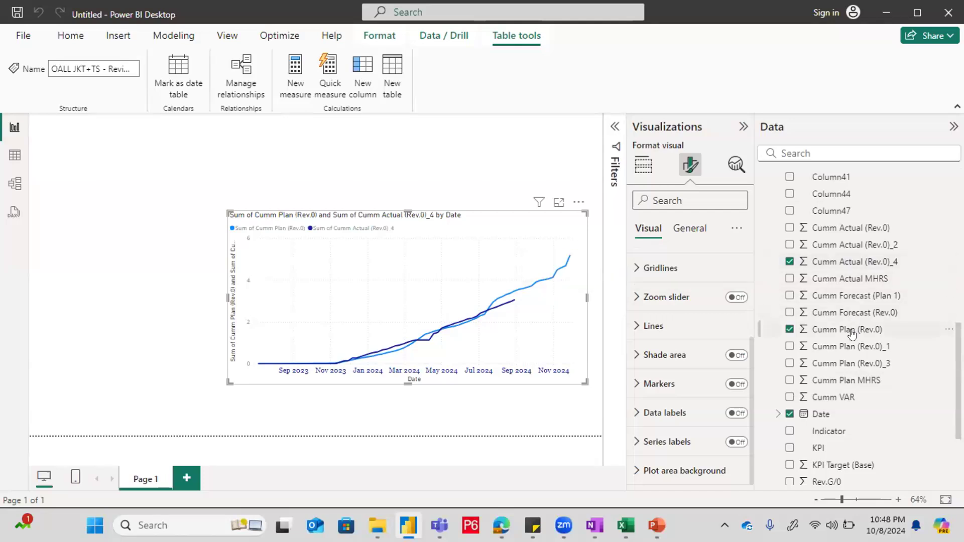
pyautogui.hotkey('alt', 'Tab')
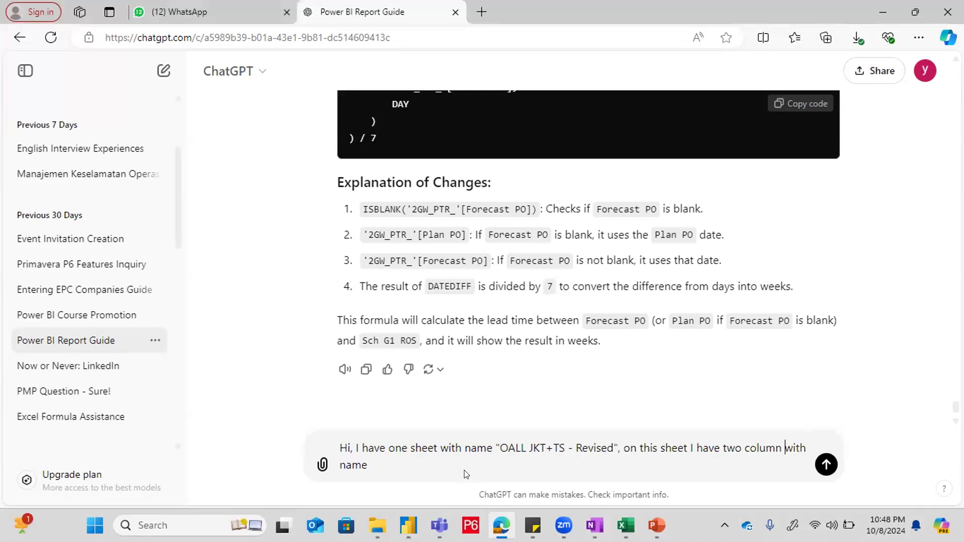
pyautogui.write('s')
pyautogui.click(464, 474)
# Step: Add "Cumm Plan (Rev0) and" to the ChatGPT message as the first column name, checking the name in Power BI
pyautogui.hotkey('alt', 'Tab')
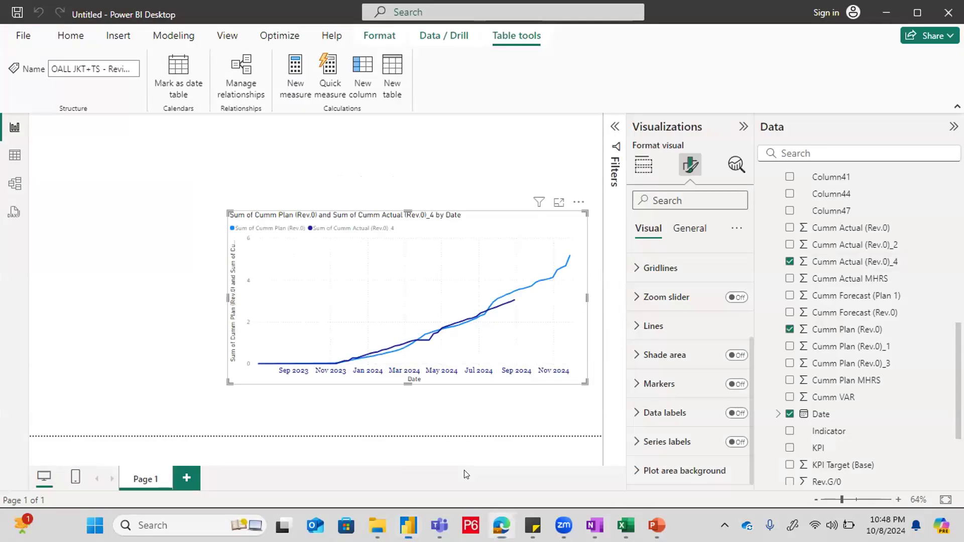
pyautogui.hotkey('alt', 'Tab')
pyautogui.write('Cumm')
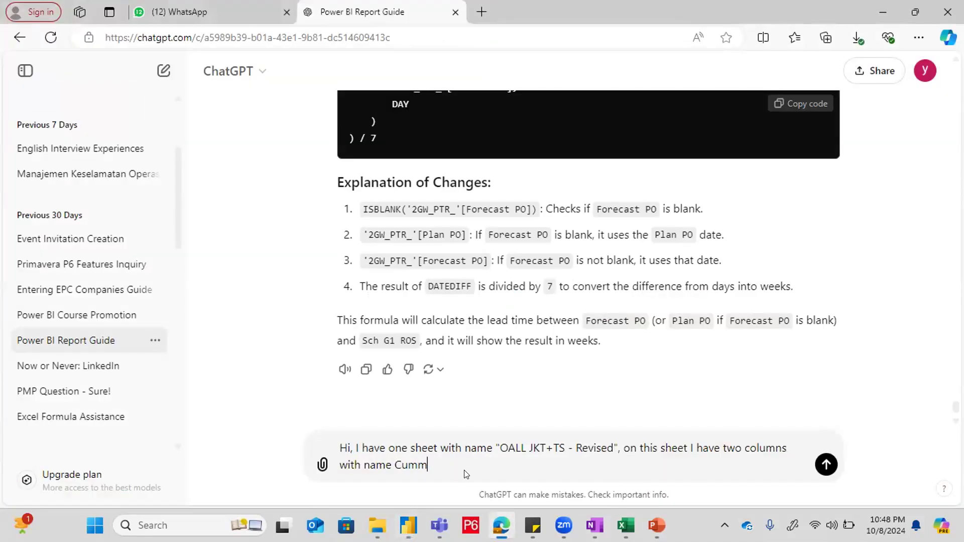
pyautogui.write(' Plan (Rev')
pyautogui.hotkey('alt', 'Tab')
pyautogui.hotkey('alt', 'Tab')
pyautogui.write('0) and')
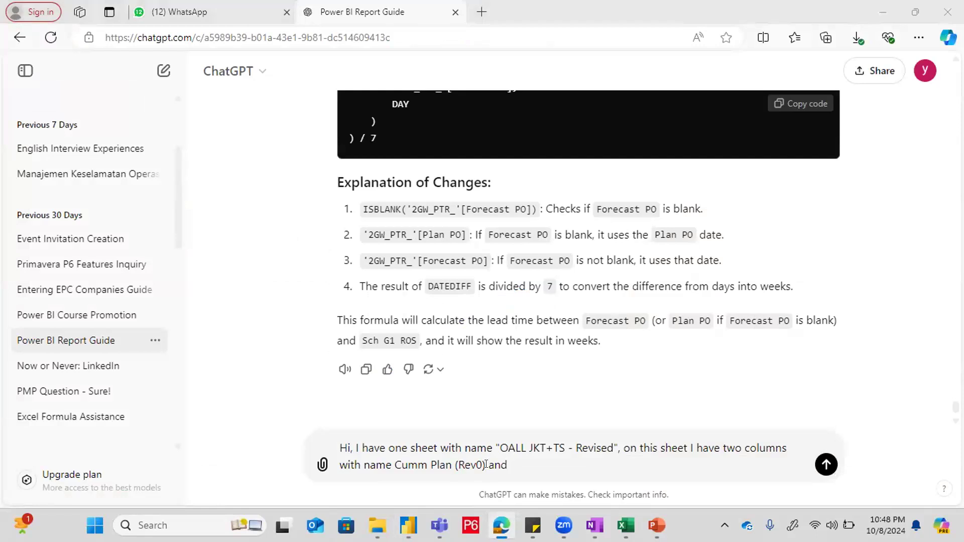
# Step: Add "Cumm Actual (Rev.0)" to the ChatGPT message as the second column name, checking its spelling in Power BI
pyautogui.hotkey('alt', 'Tab')
pyautogui.hotkey('alt', 'Tab')
pyautogui.write('Cumm')
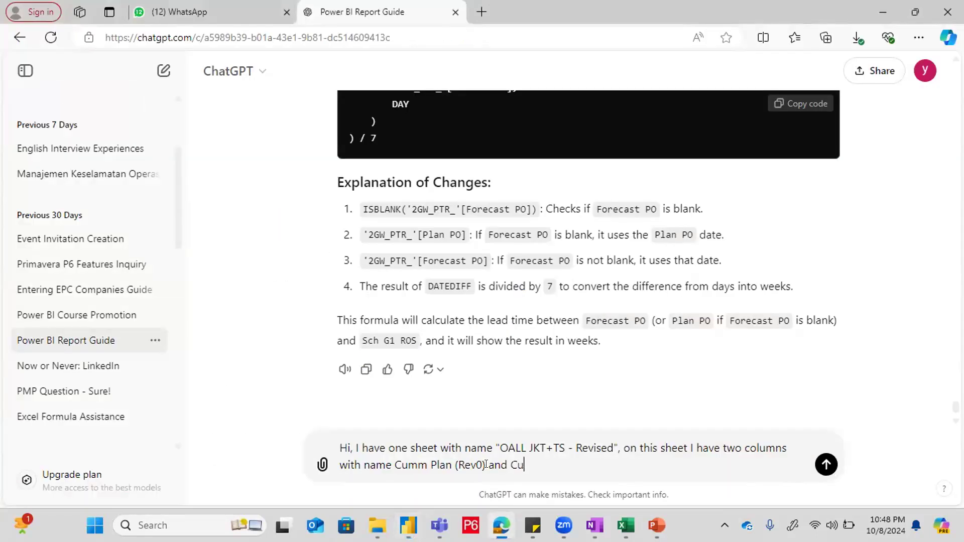
pyautogui.hotkey('alt', 'Tab')
pyautogui.hotkey('alt', 'Tab')
pyautogui.write('Actual')
pyautogui.hotkey('alt', 'Tab')
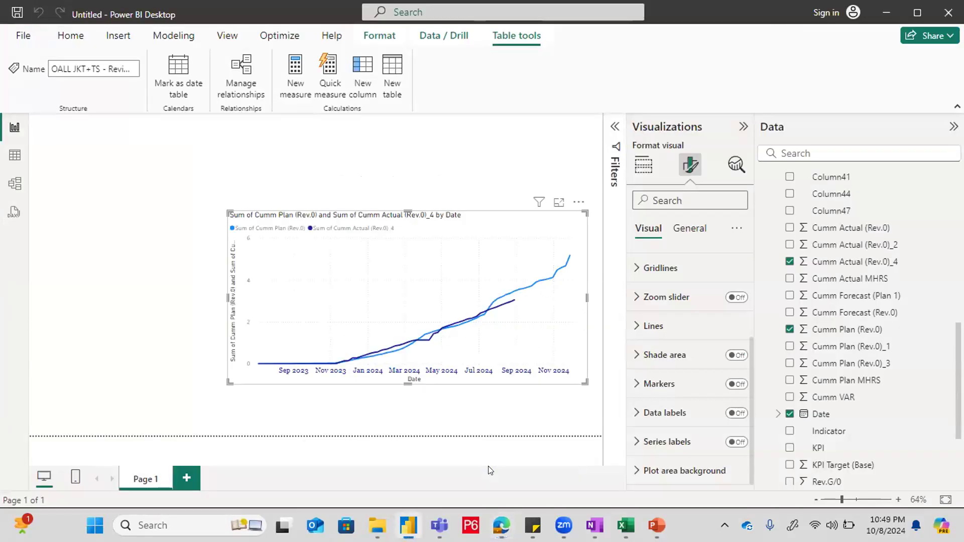
pyautogui.hotkey('alt', 'Tab')
pyautogui.write('(Rev0) and Cumm Actual (Re')
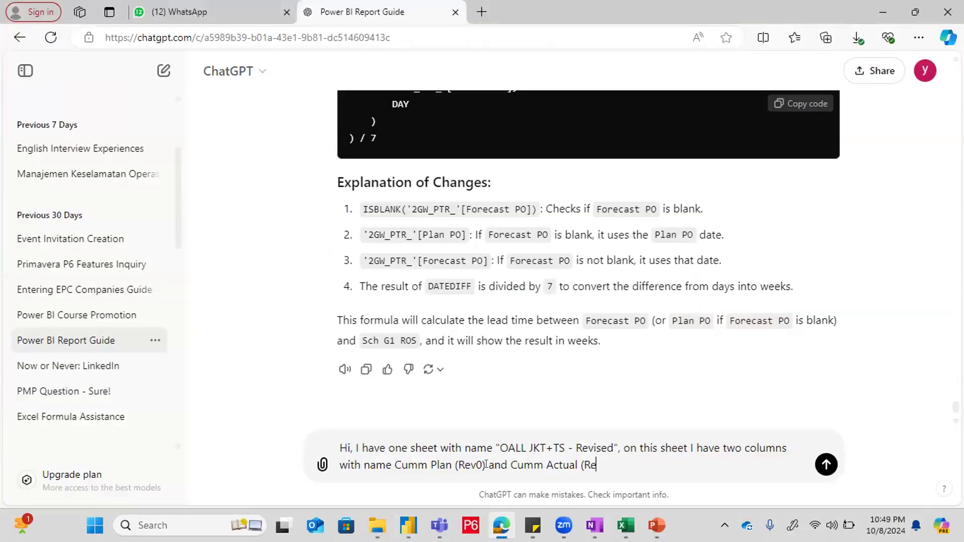
pyautogui.hotkey('alt', 'Tab')
pyautogui.hotkey('alt', 'Tab')
pyautogui.write('v.0)')
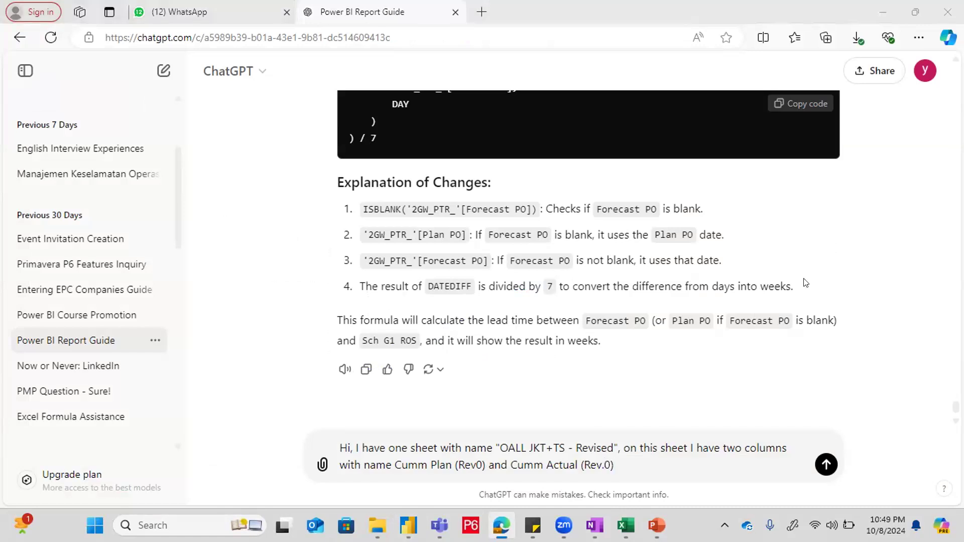
# Step: Switch to Power BI and replace Cumm Actual (Rev.0)_4 with Cumm Actual (Rev.0) on the line chart's Y-axis
pyautogui.hotkey('alt', 'Tab')
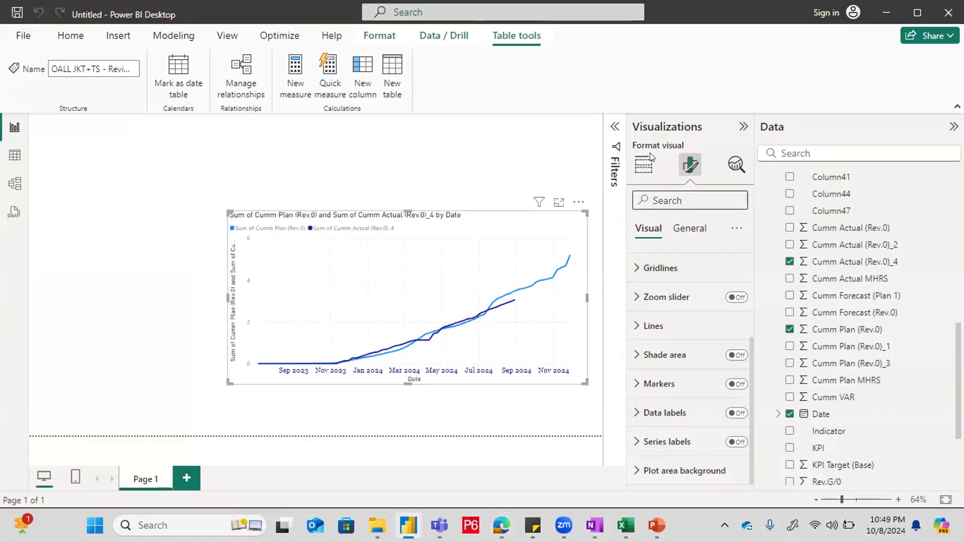
pyautogui.click(643, 164)
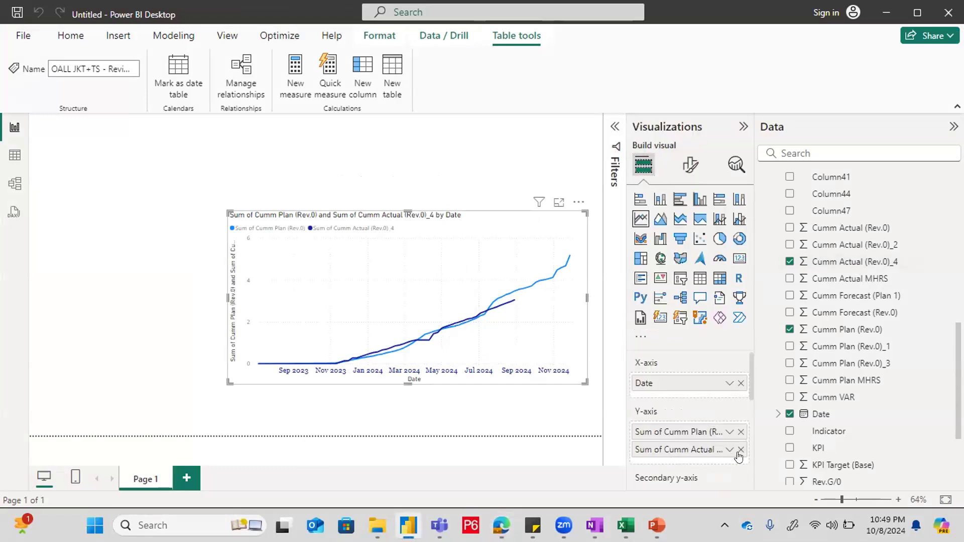
pyautogui.click(868, 260)
pyautogui.moveTo(853, 227); pyautogui.dragTo(662, 445)
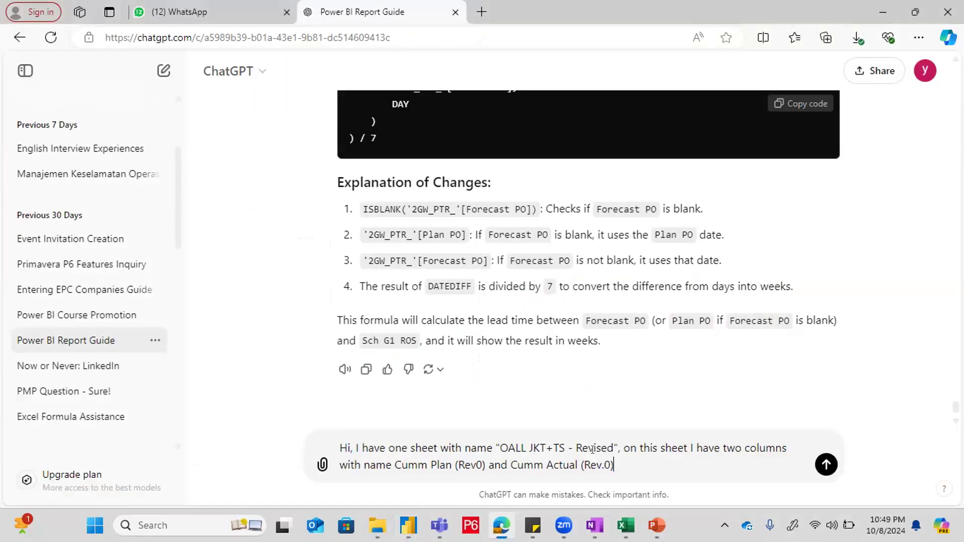
# Step: In ChatGPT, finish the message with ". I want Dax to check deviation of these columns, please your help" and send it
pyautogui.write(',')
pyautogui.write(' I want Dax to check deviation of these cou')
pyautogui.press('BackSpace')
pyautogui.write('lumns, please yo')
pyautogui.press('BackSpace')
pyautogui.write('your help')
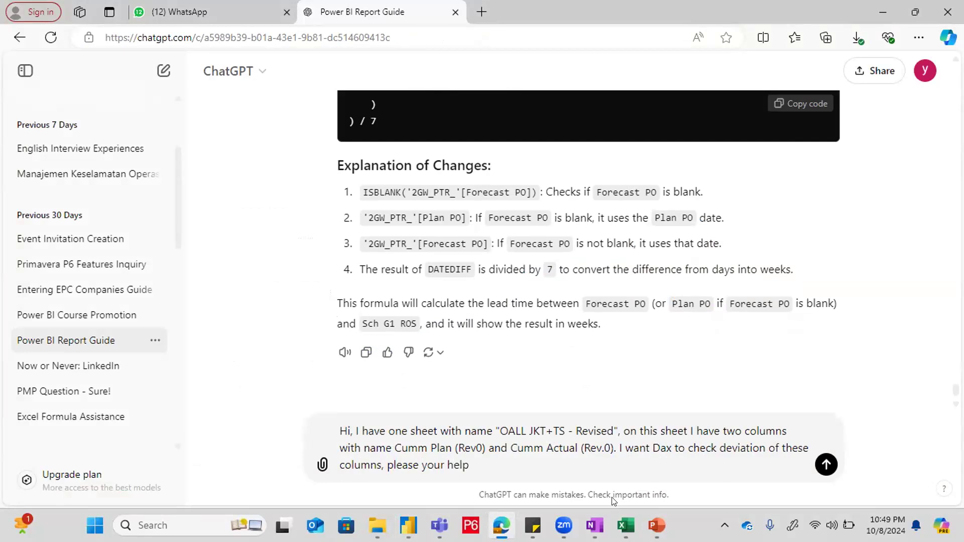
pyautogui.press('Return')
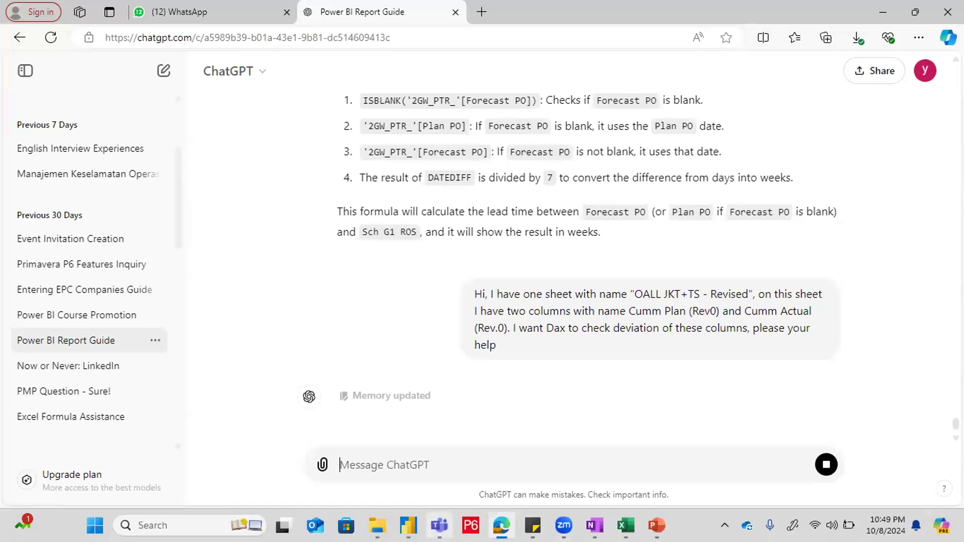
# Step: Review both DAX formulas in ChatGPT's reply and copy the code of the simple Deviation measure
pyautogui.moveTo(439, 525)
pyautogui.scroll(2, 523, 410)
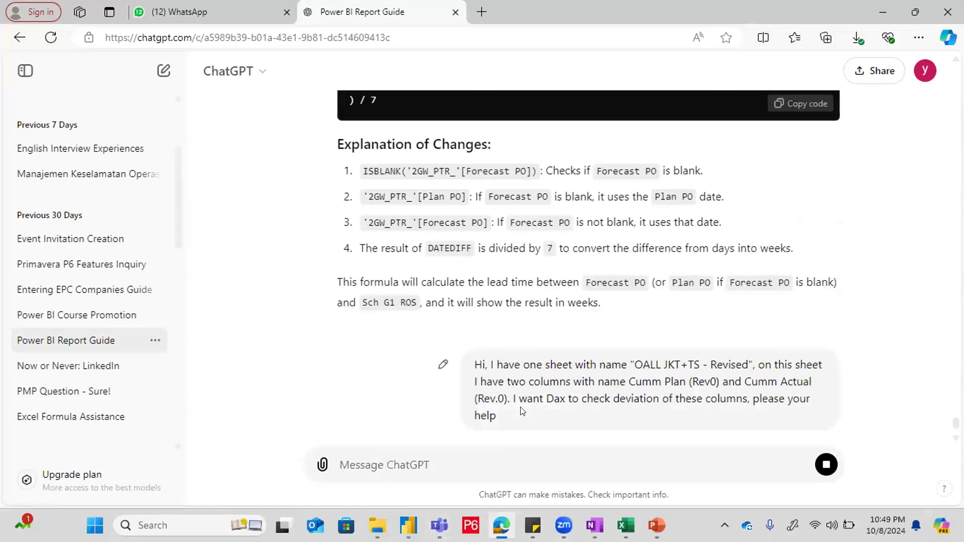
pyautogui.scroll(-4, 523, 411)
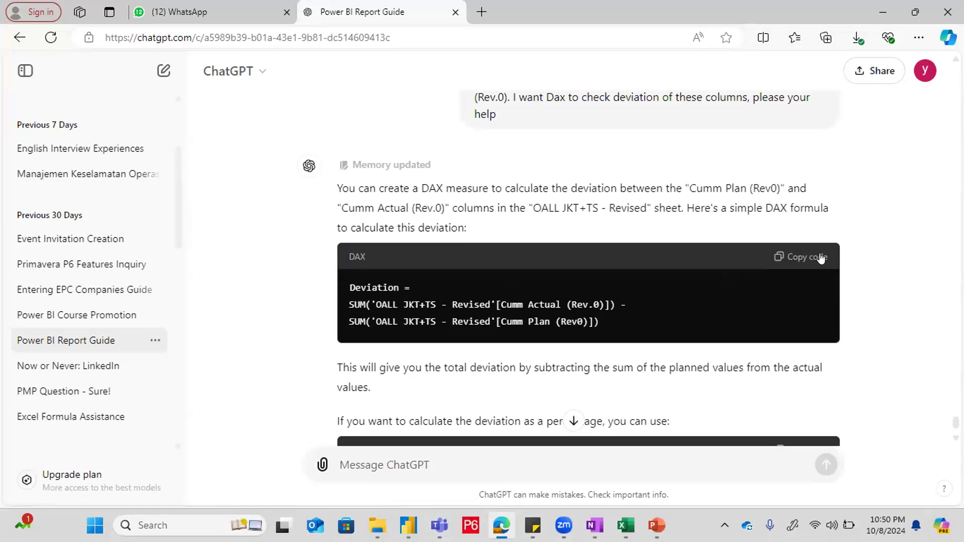
pyautogui.scroll(-4, 733, 309)
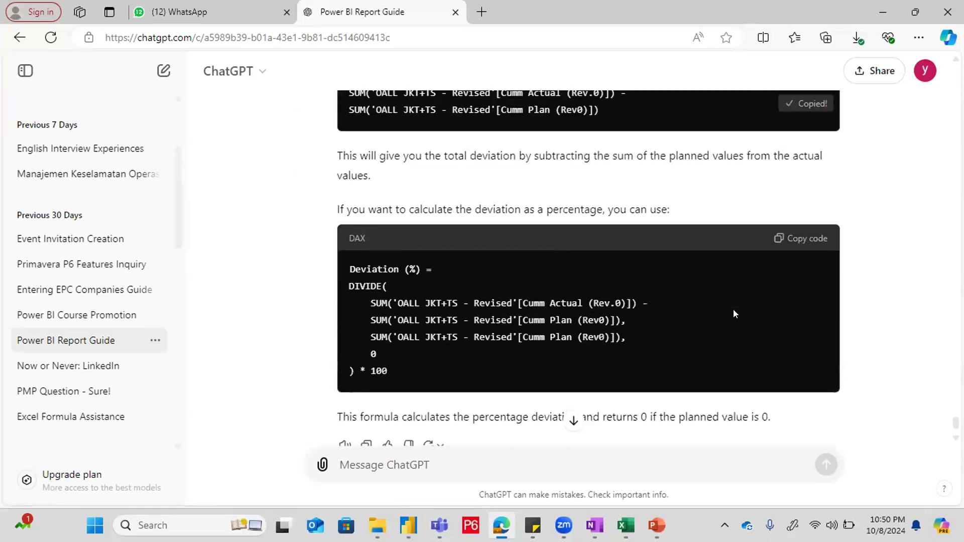
pyautogui.scroll(1, 733, 309)
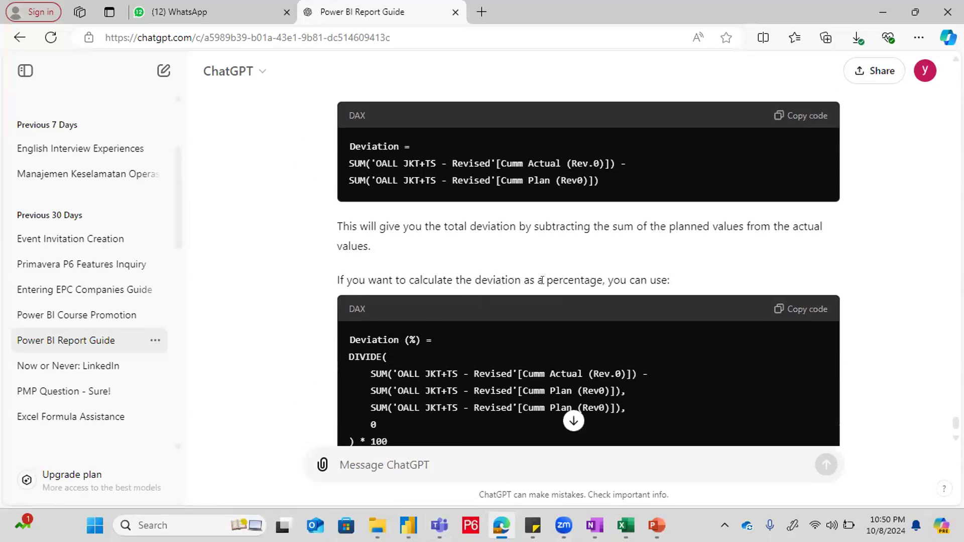
pyautogui.scroll(-3, 617, 345)
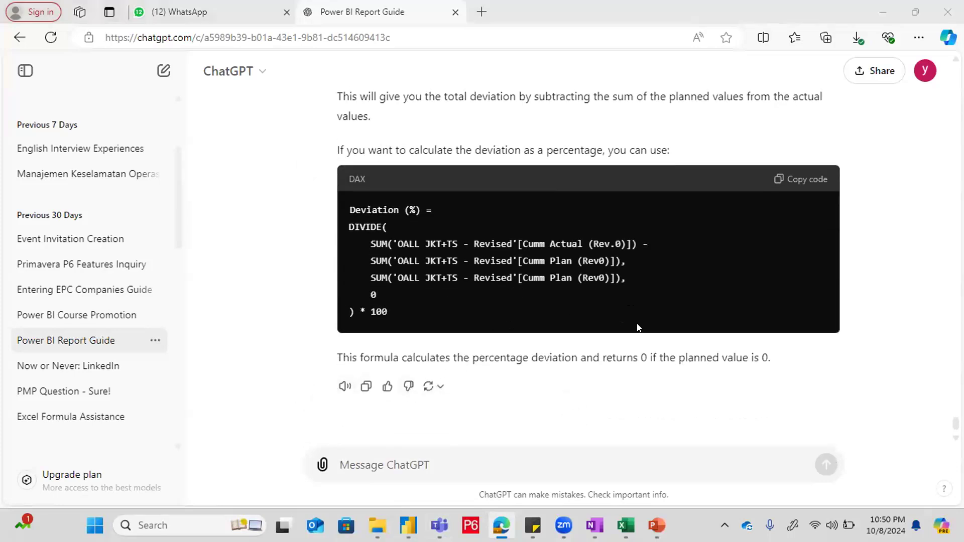
pyautogui.scroll(6, 638, 327)
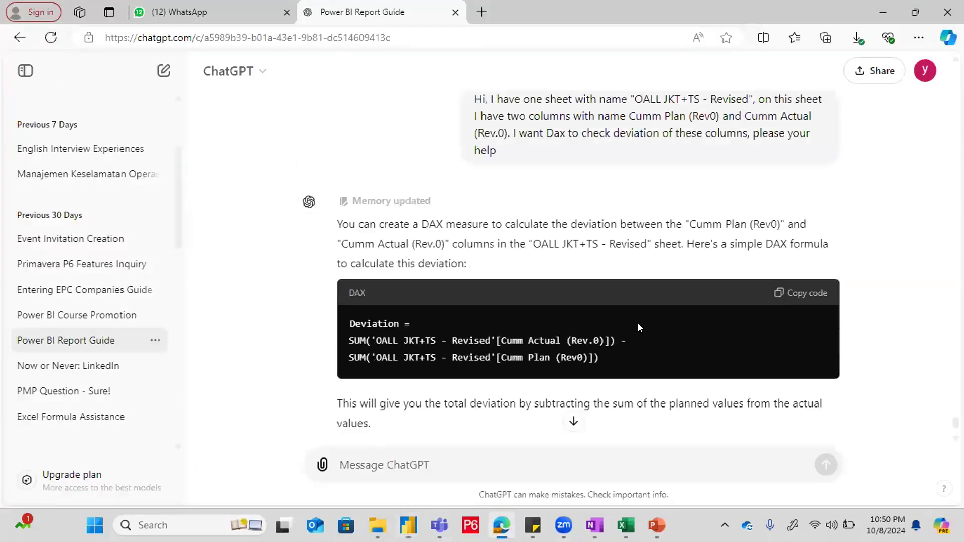
pyautogui.scroll(1, 637, 328)
pyautogui.click(806, 339)
# Step: Switch to Power BI and create a new measure in the OALL JKT+TS - Revised table from the copied Deviation formula
pyautogui.hotkey('alt', 'Tab')
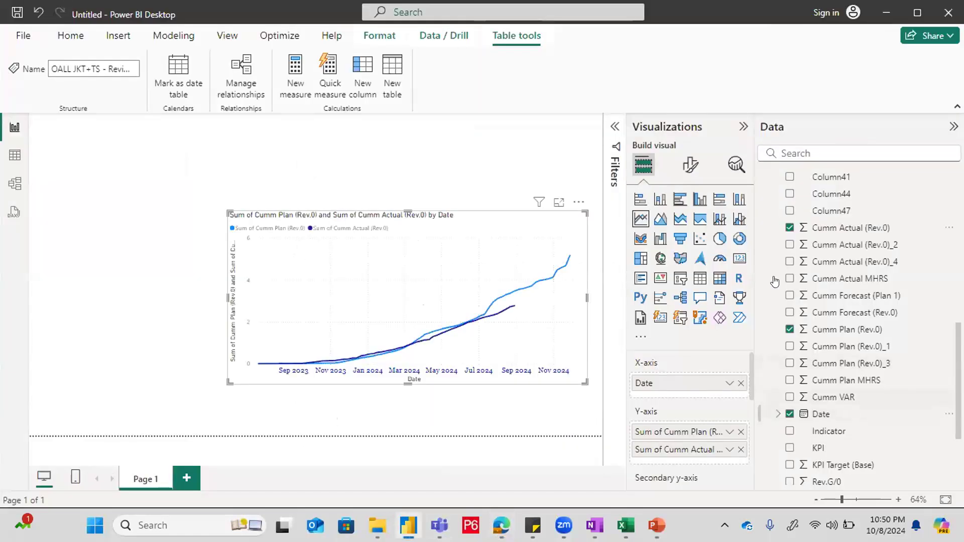
pyautogui.click(294, 88)
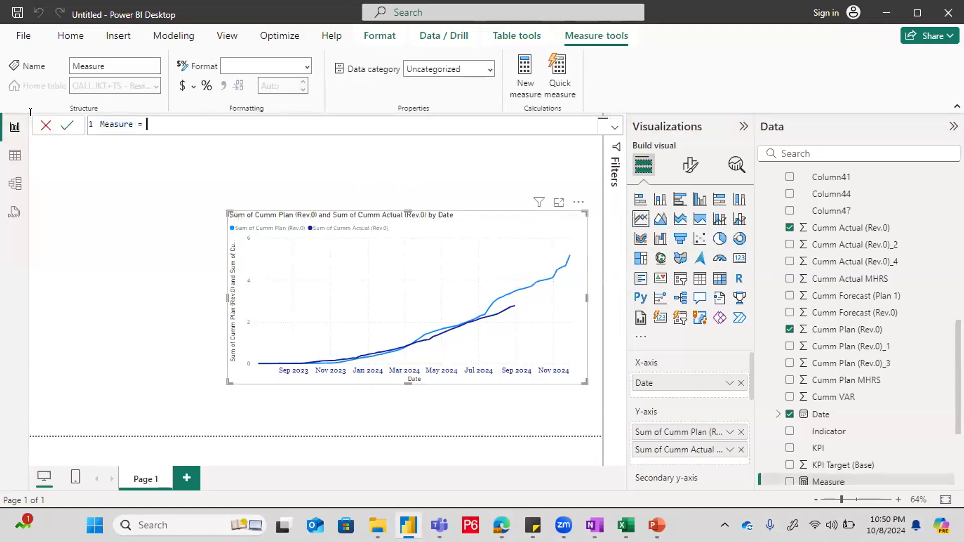
pyautogui.write("Deviation = SUM('OALL JKT+TS - Revised'[Cumm Actual (Rev.0)]) - SUM('OALL JKT+TS - Revised'[Cumm Plan (Rev0)])")
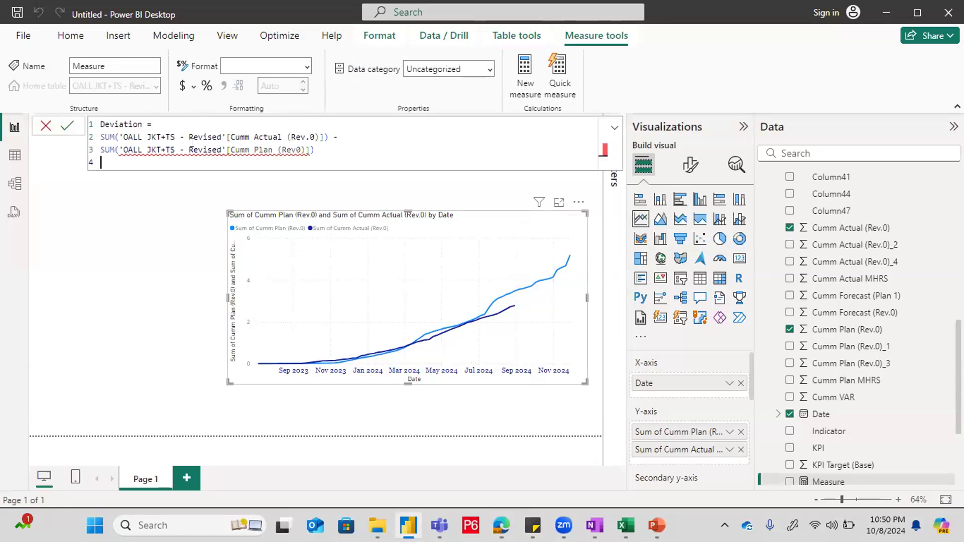
pyautogui.press('Return')
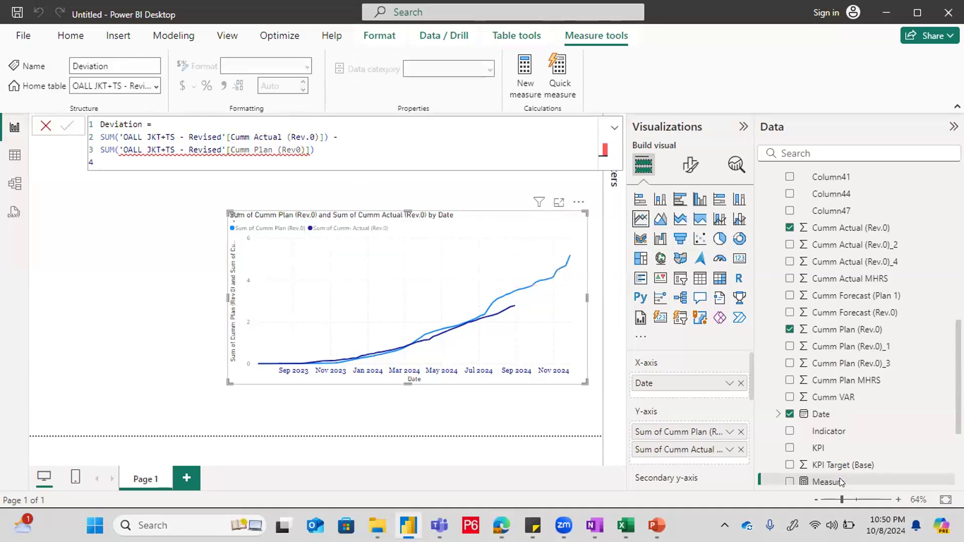
pyautogui.click(831, 432)
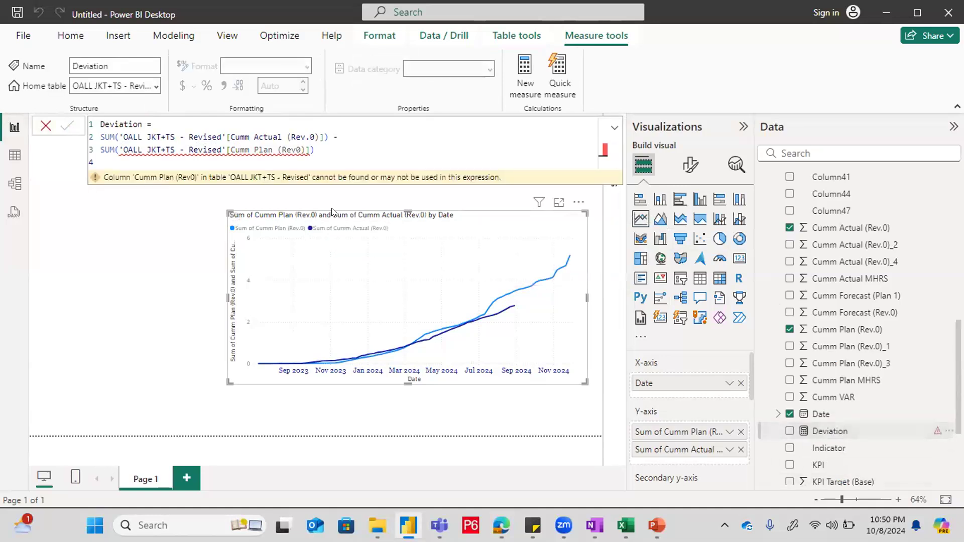
# Step: Correct the plan column reference in the Deviation formula to [Cumm Plan (Rev.0)], remove the surplus closing brackets and commit the measure
pyautogui.moveTo(249, 145)
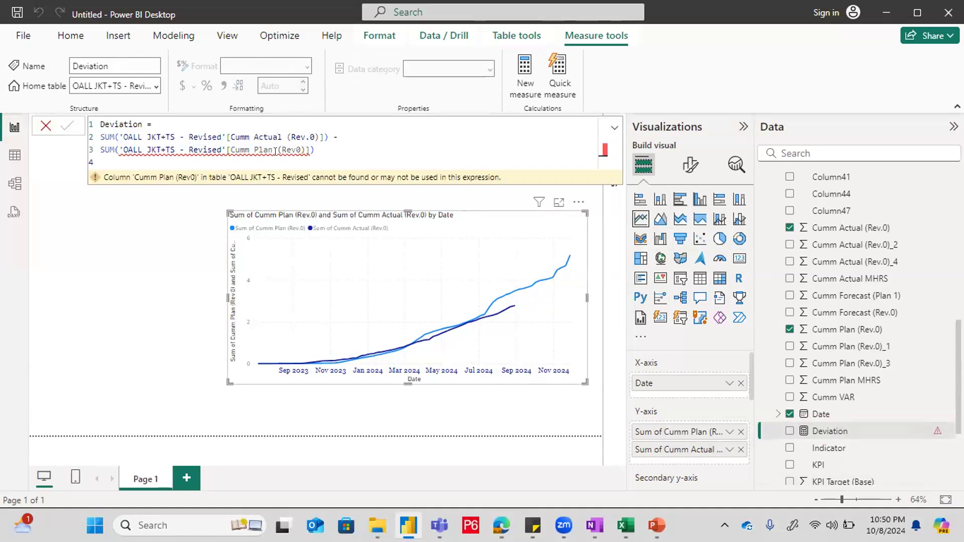
pyautogui.click(278, 150)
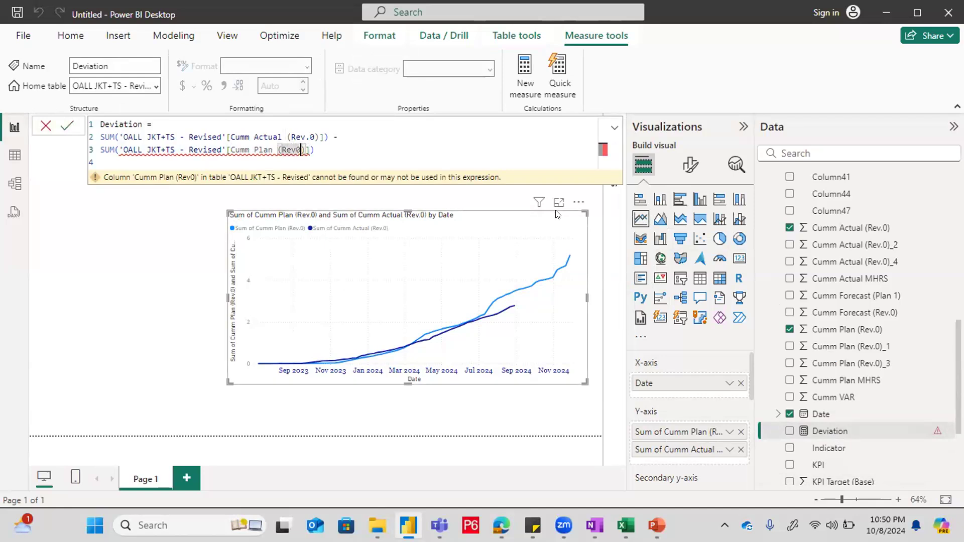
pyautogui.press('BackSpace')
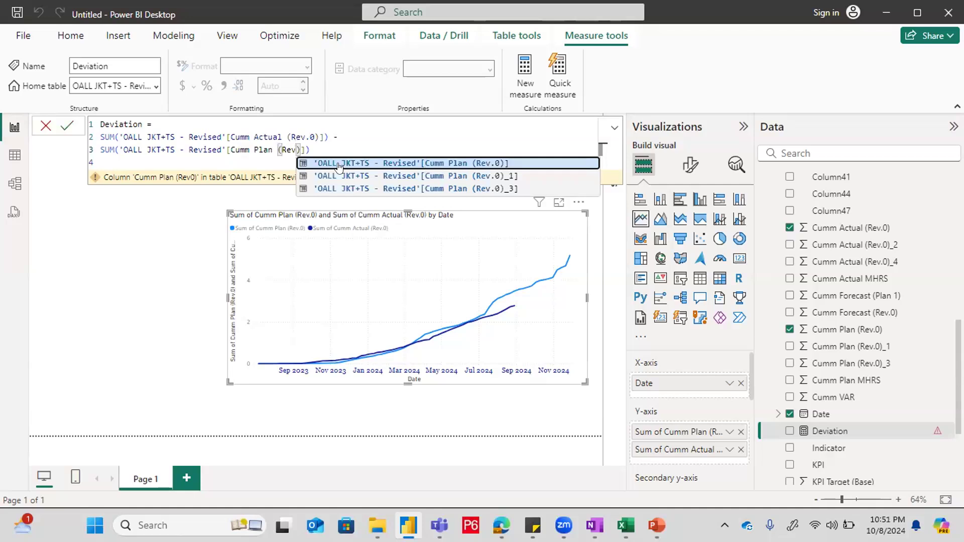
pyautogui.click(368, 163)
pyautogui.press('Down')
pyautogui.click(378, 153)
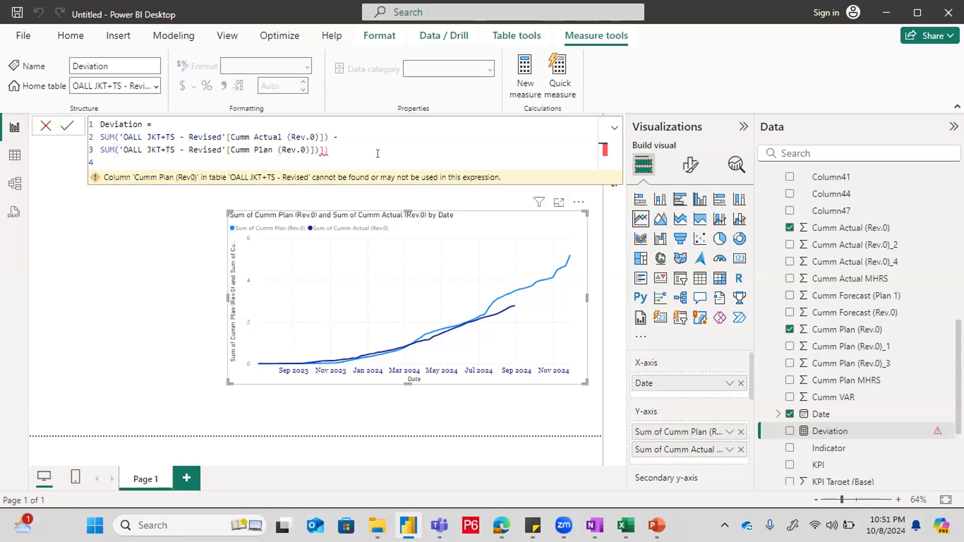
pyautogui.press('BackSpace')
pyautogui.press('BackSpace')
pyautogui.press('Return')
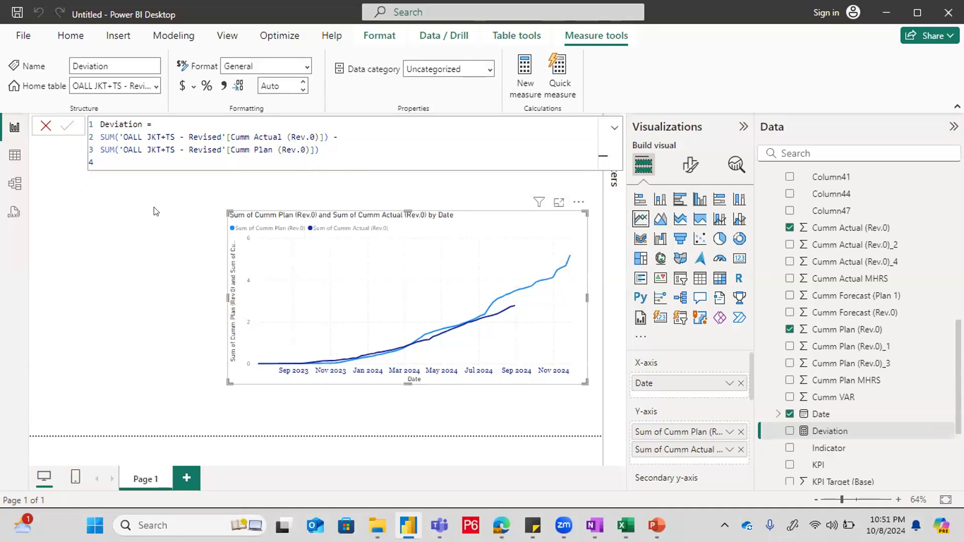
# Step: Add the Deviation measure to the line chart's Y-axis below the plan and actual sums
pyautogui.click(557, 409)
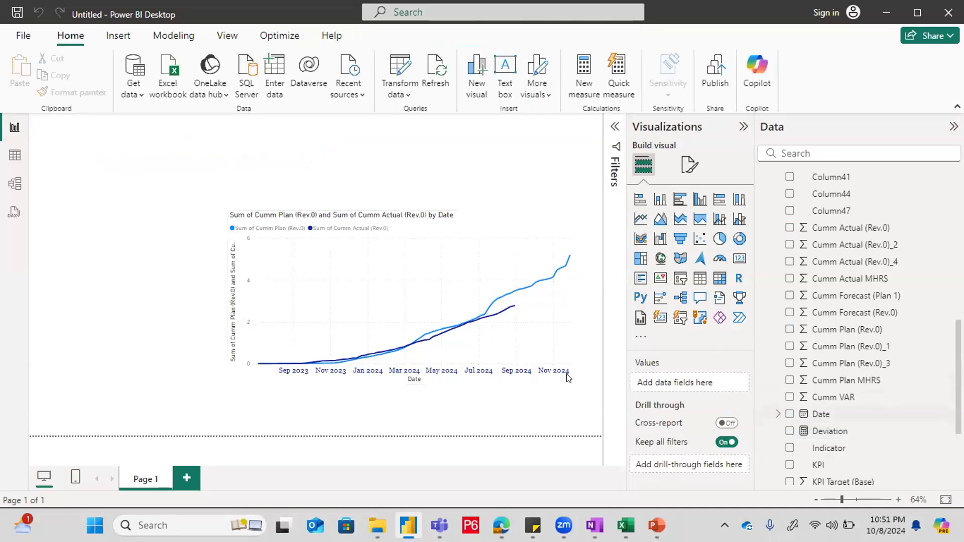
pyautogui.click(499, 286)
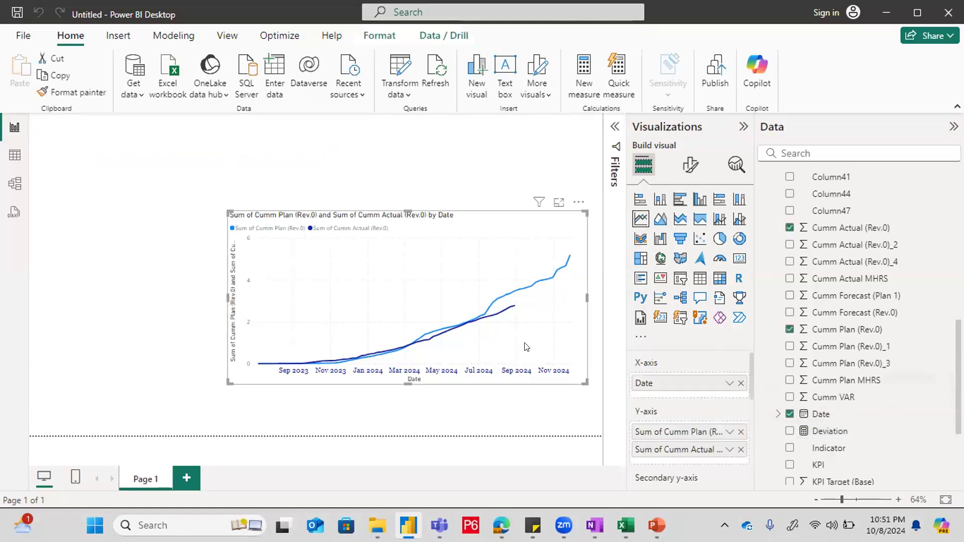
pyautogui.moveTo(859, 430); pyautogui.dragTo(688, 458)
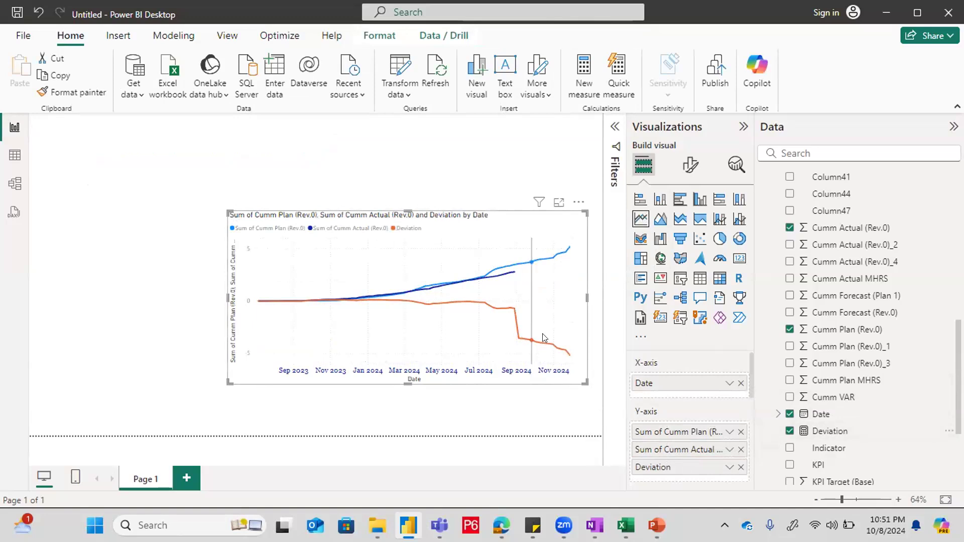
# Step: Open the Deviation measure's formula and move the SUM of [Cumm Plan (Rev.0)] in front of the actual sum
pyautogui.click(819, 430)
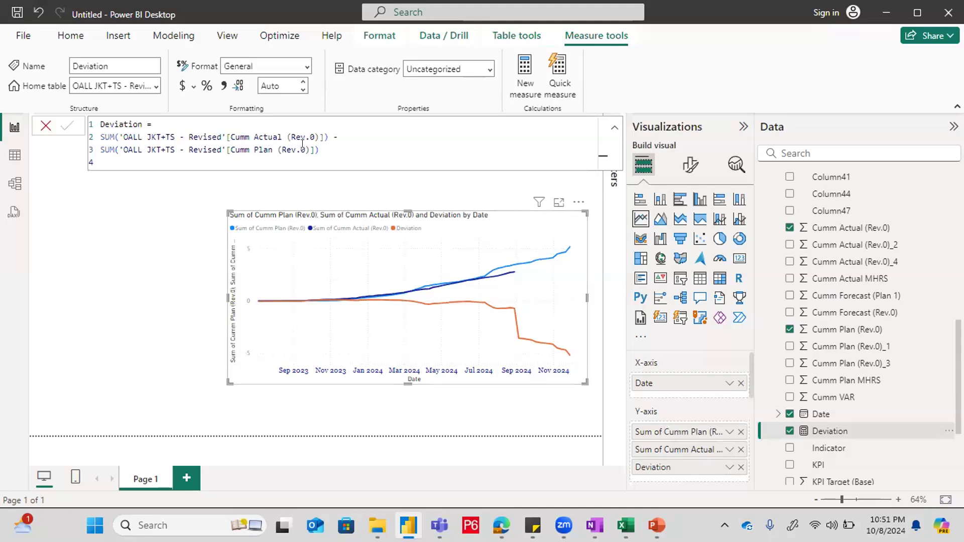
pyautogui.moveTo(323, 149); pyautogui.dragTo(97, 151)
pyautogui.hotkey('ctrl', 'c')
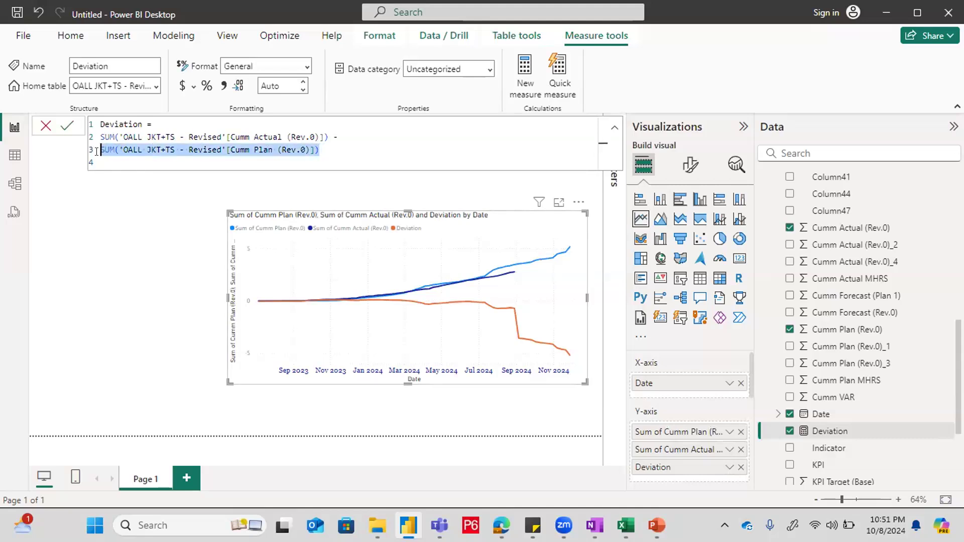
pyautogui.press('BackSpace')
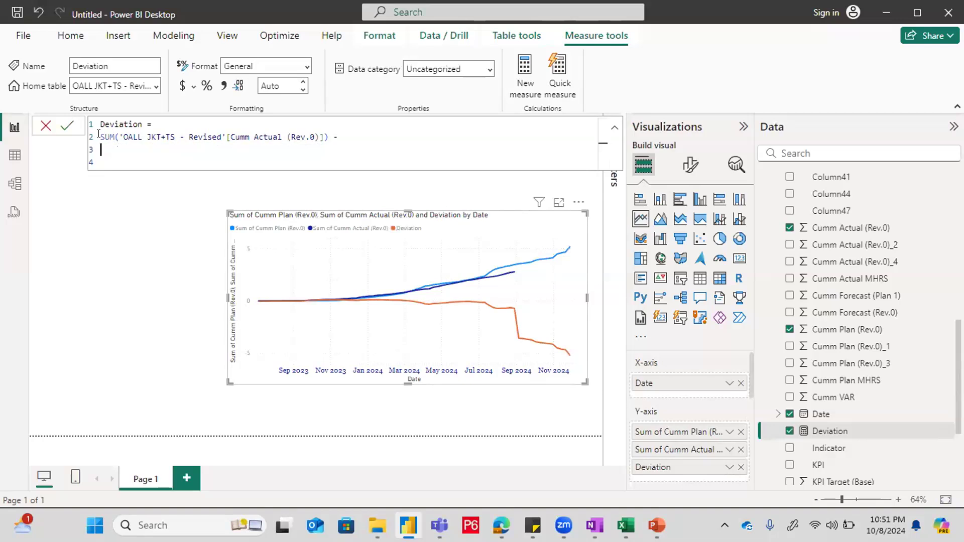
pyautogui.click(97, 134)
pyautogui.hotkey('ctrl', 'v')
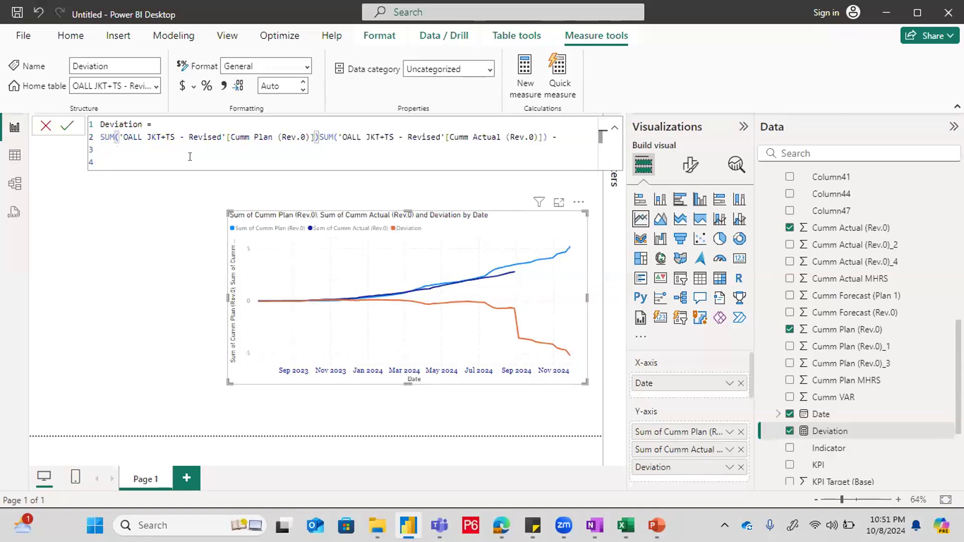
# Step: Subtract the actual sum from the plan sum in the Deviation formula, remove the leftover trailing minus and line break, and commit the measure
pyautogui.write('-')
pyautogui.press('Down')
pyautogui.press('Down')
pyautogui.press('BackSpace')
pyautogui.press('BackSpace')
pyautogui.press('BackSpace')
pyautogui.press('BackSpace')
pyautogui.press('Return')
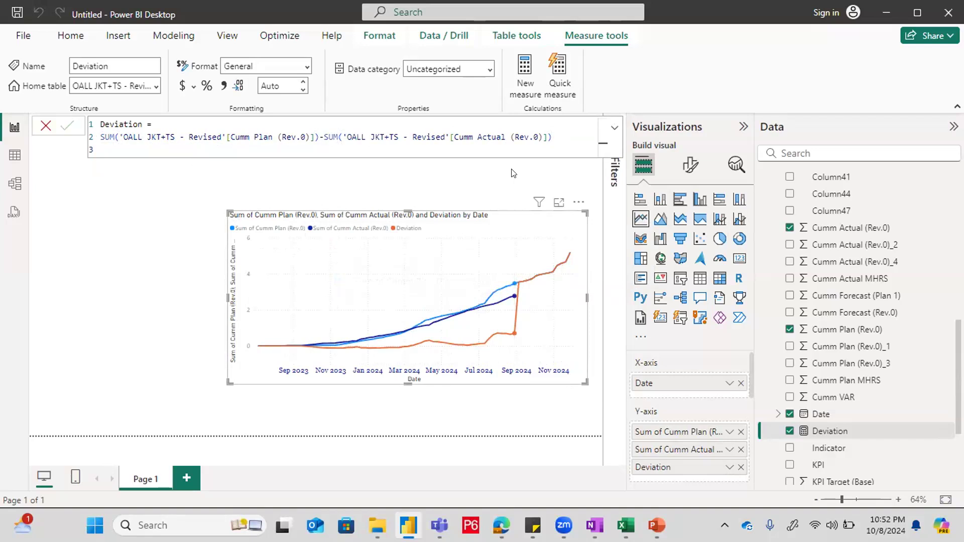
# Step: Convert the S-curve line chart into a line and stacked column chart
pyautogui.click(601, 197)
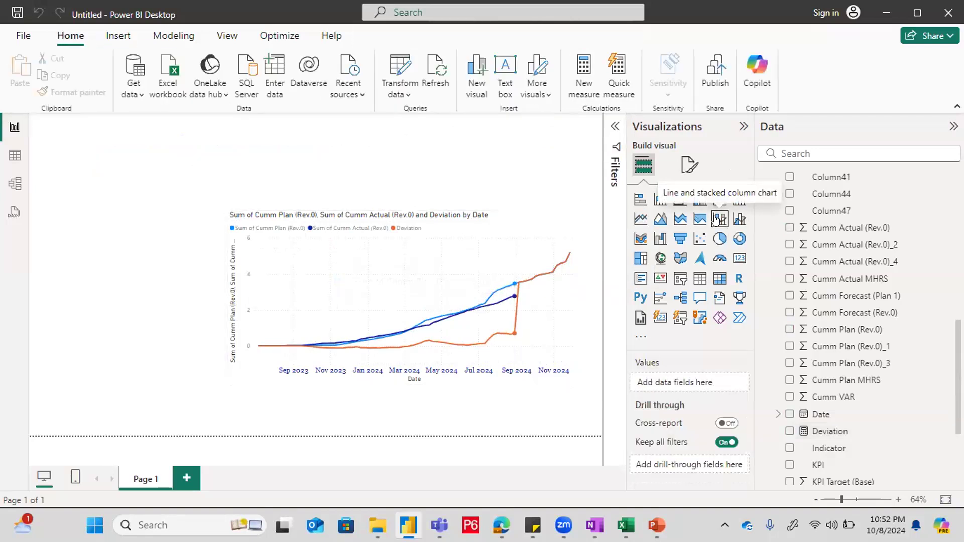
pyautogui.click(578, 224)
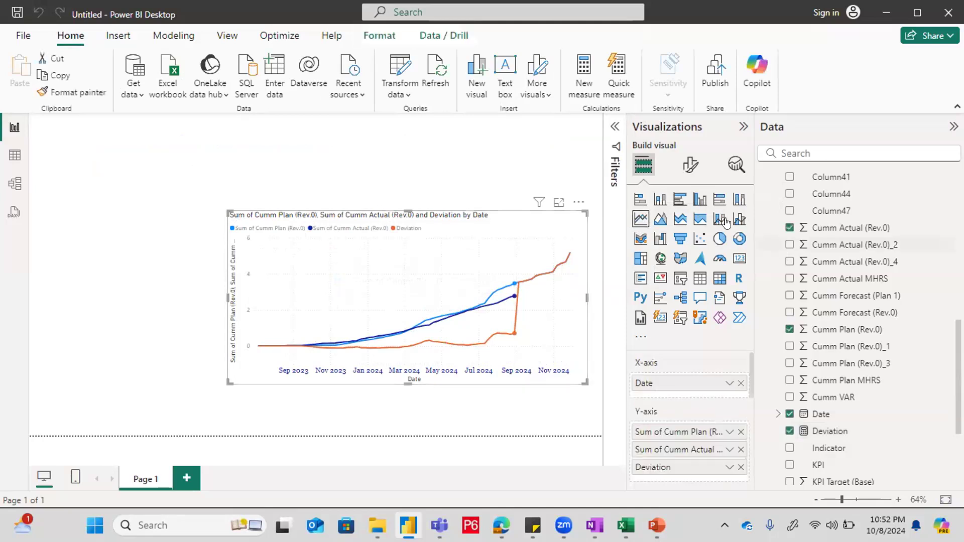
pyautogui.click(720, 221)
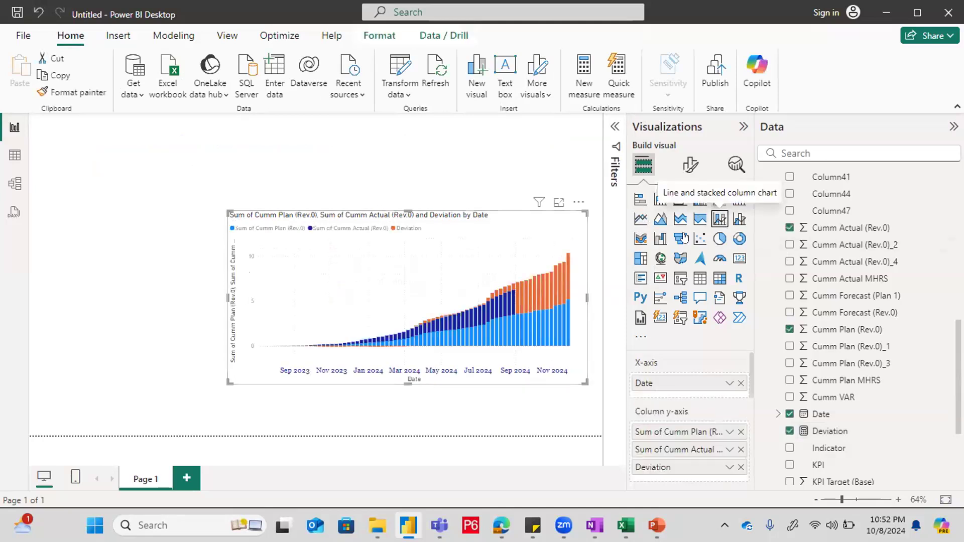
# Step: Examine the combo chart's field wells and format settings, including the secondary y-axis, for a way to separate Deviation from the other series
pyautogui.scroll(-5, 705, 426)
pyautogui.scroll(2, 705, 427)
pyautogui.scroll(-2, 705, 427)
pyautogui.scroll(2, 705, 427)
pyautogui.scroll(2, 705, 428)
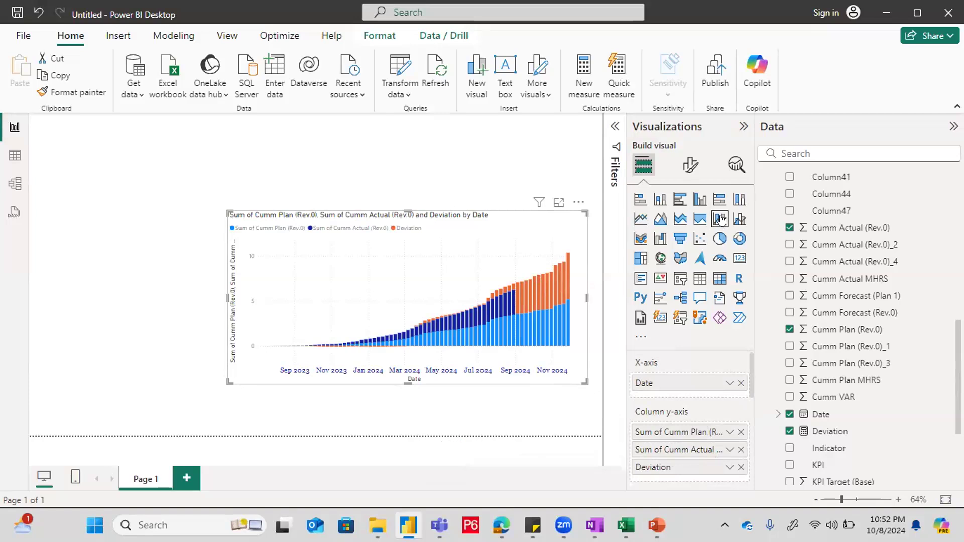
pyautogui.click(690, 165)
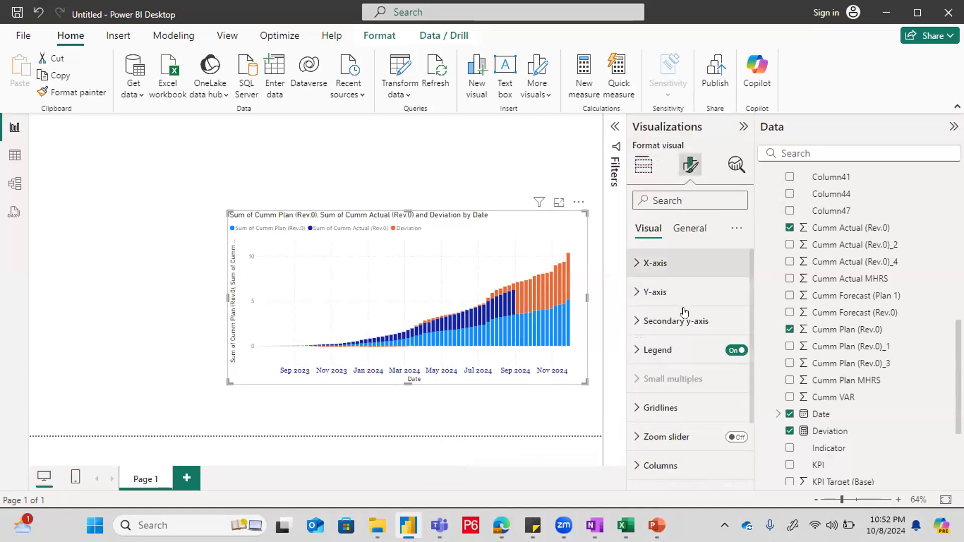
pyautogui.click(692, 327)
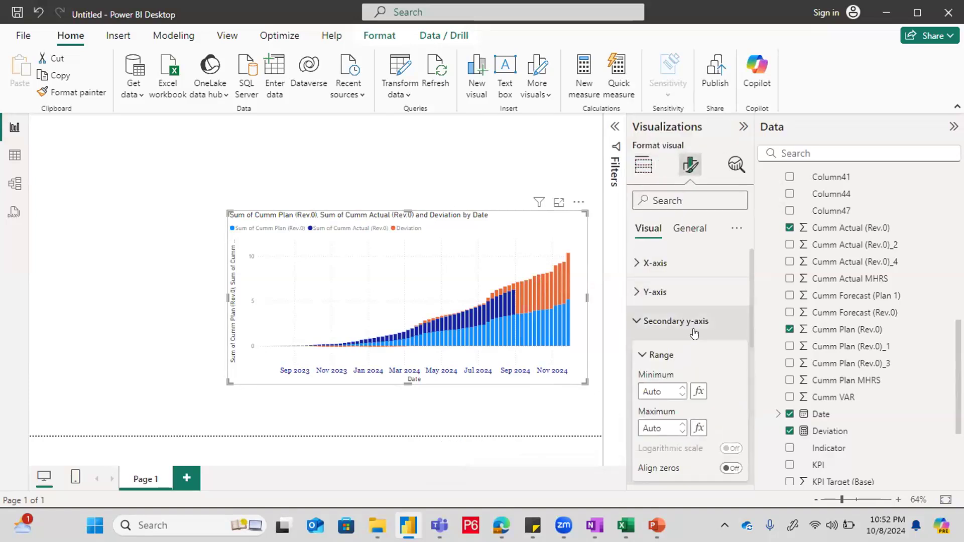
pyautogui.click(684, 294)
pyautogui.click(688, 226)
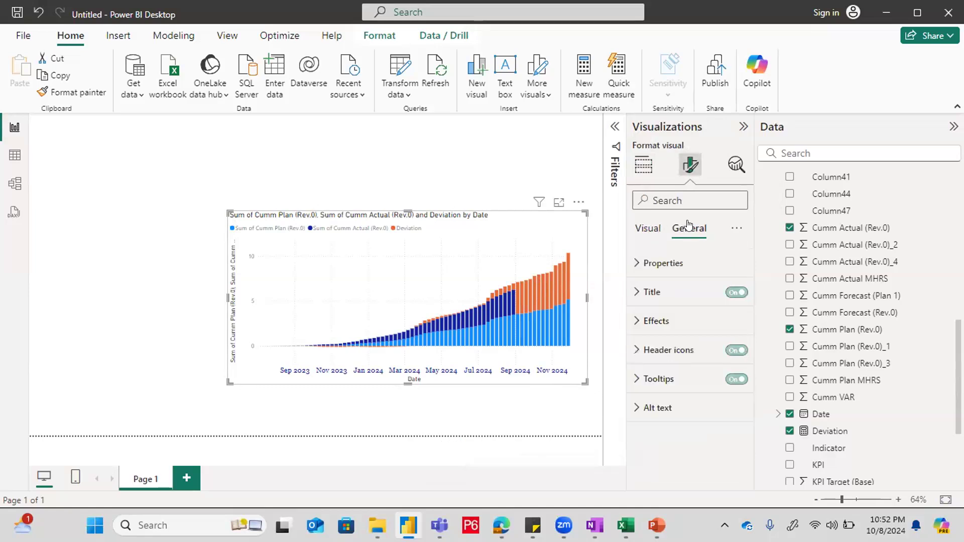
pyautogui.click(648, 228)
pyautogui.scroll(-1, 657, 373)
pyautogui.scroll(-10, 657, 373)
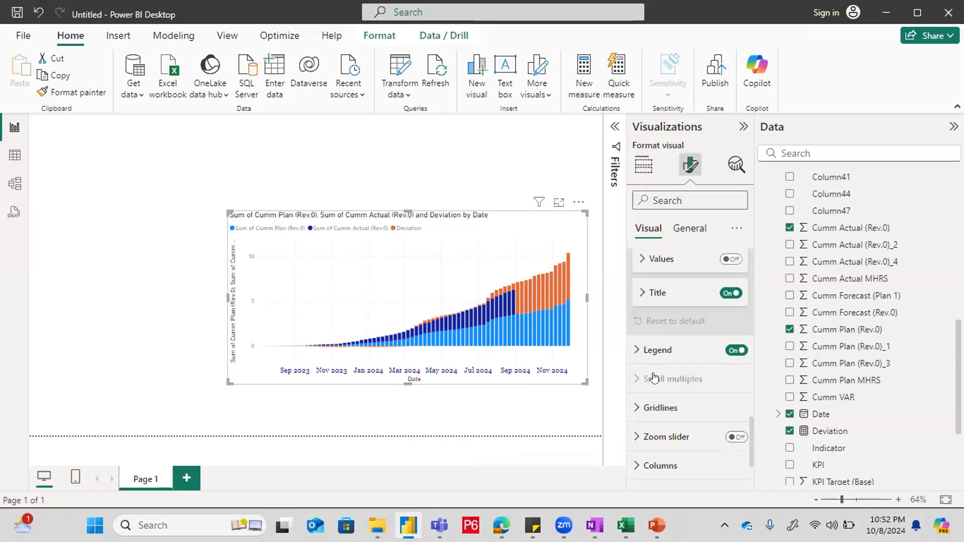
pyautogui.scroll(10, 656, 373)
pyautogui.click(643, 164)
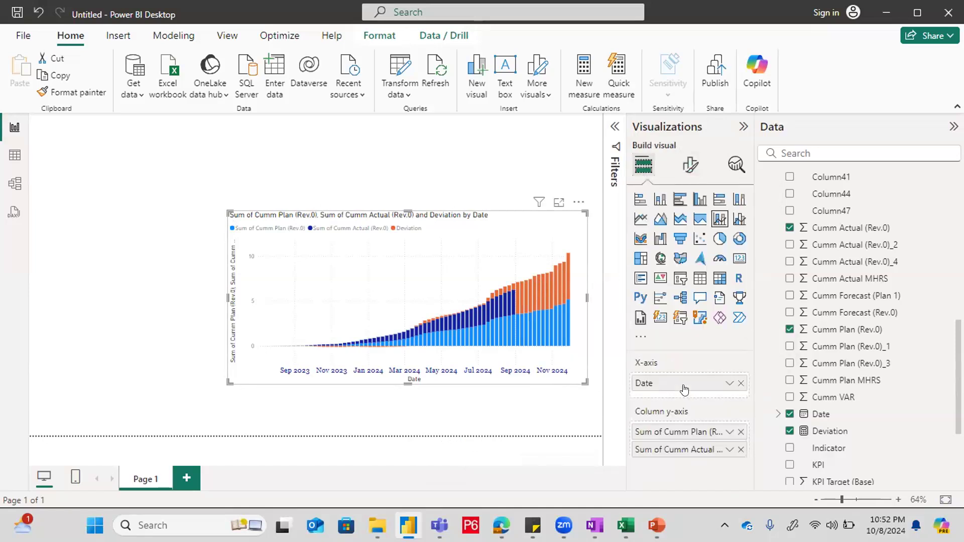
# Step: Widen the field wells, assign the Cumm Plan (Rev.0) and Cumm Actual (Rev.0) sums to the line y-axis and Deviation to the column y-axis
pyautogui.click(726, 468)
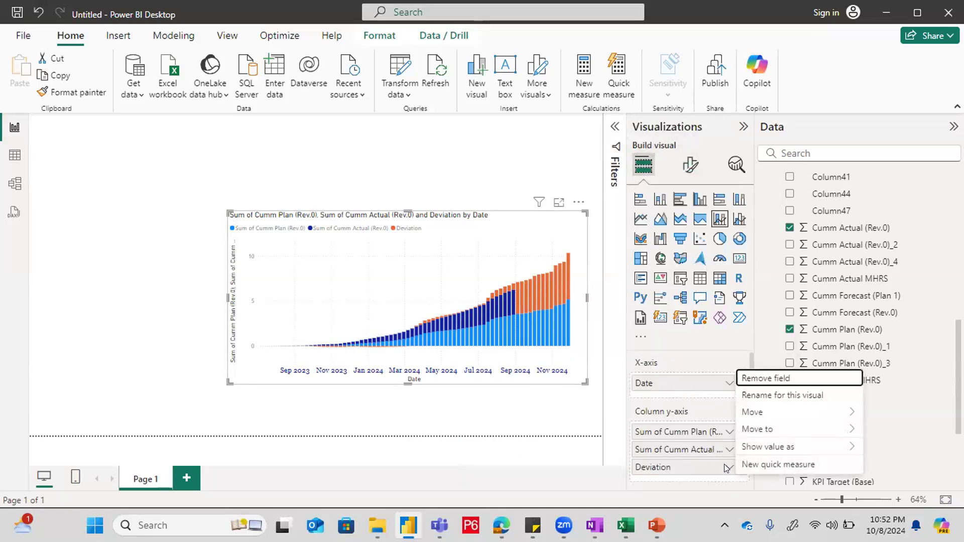
pyautogui.moveTo(763, 427)
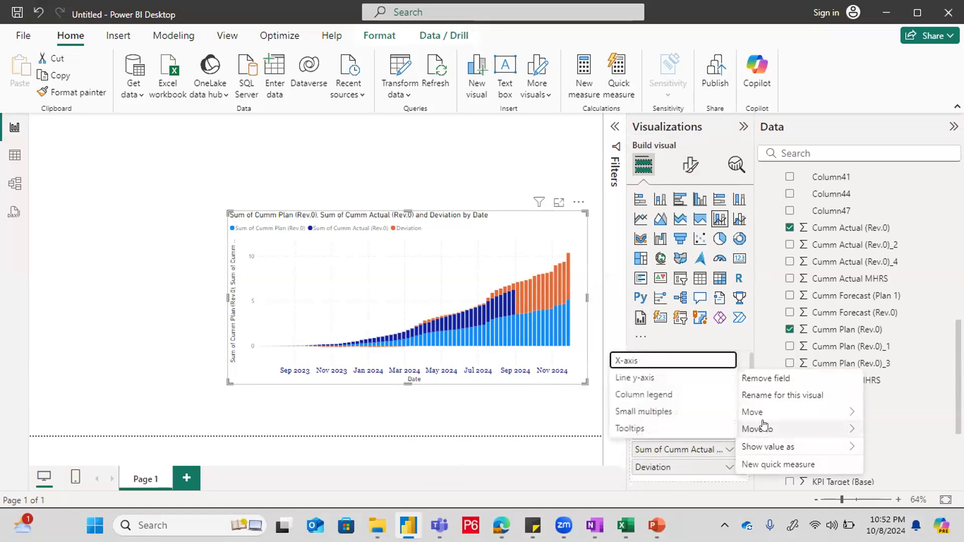
pyautogui.click(615, 458)
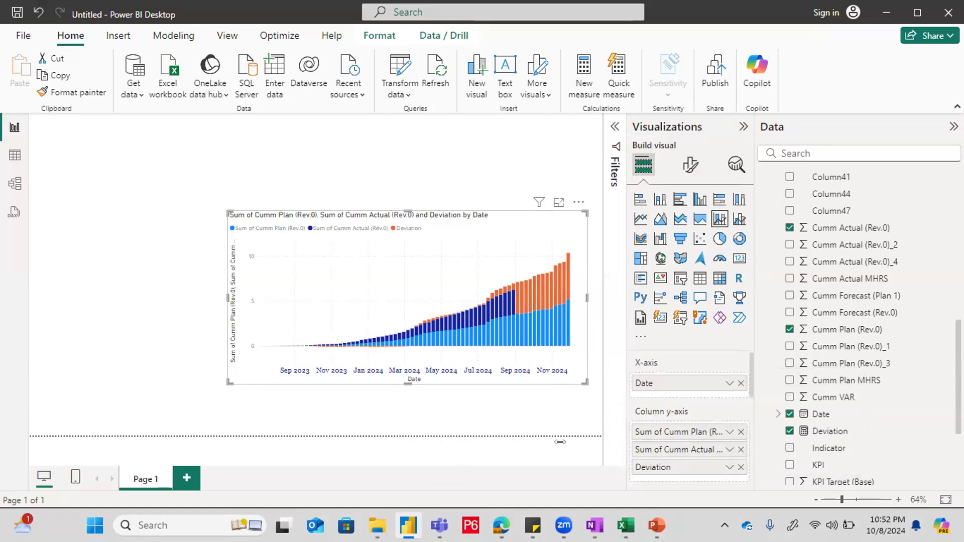
pyautogui.moveTo(564, 443); pyautogui.dragTo(533, 442)
pyautogui.moveTo(671, 406); pyautogui.dragTo(670, 457)
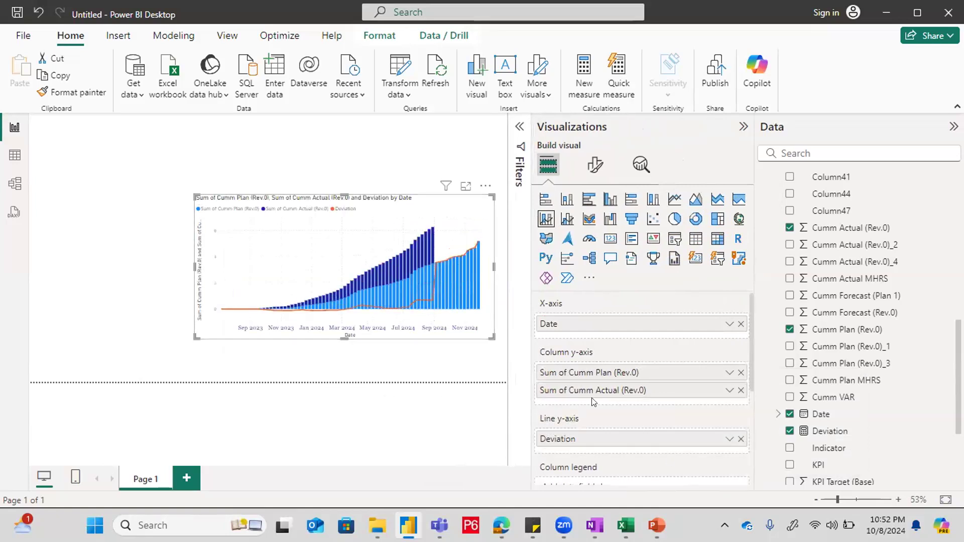
pyautogui.moveTo(617, 372); pyautogui.dragTo(618, 444)
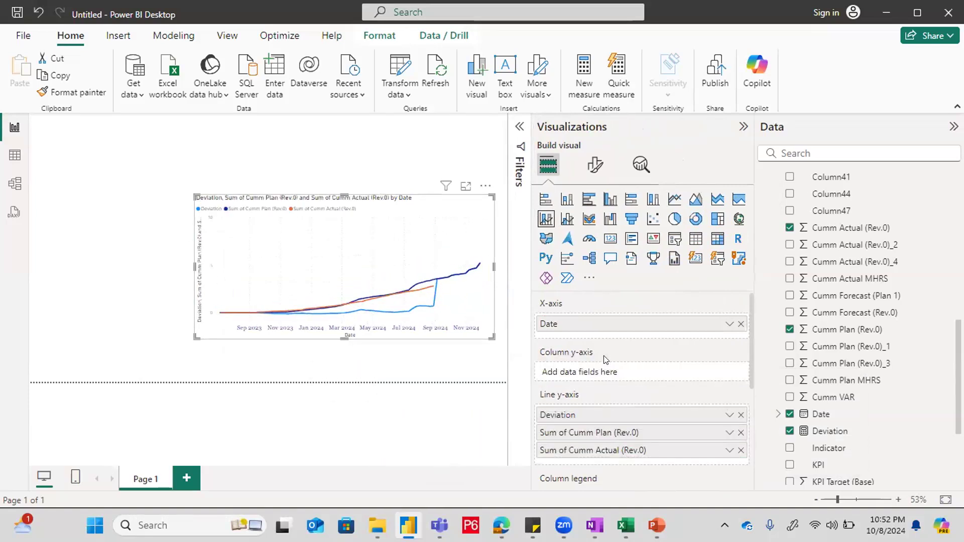
pyautogui.moveTo(603, 414); pyautogui.dragTo(603, 372)
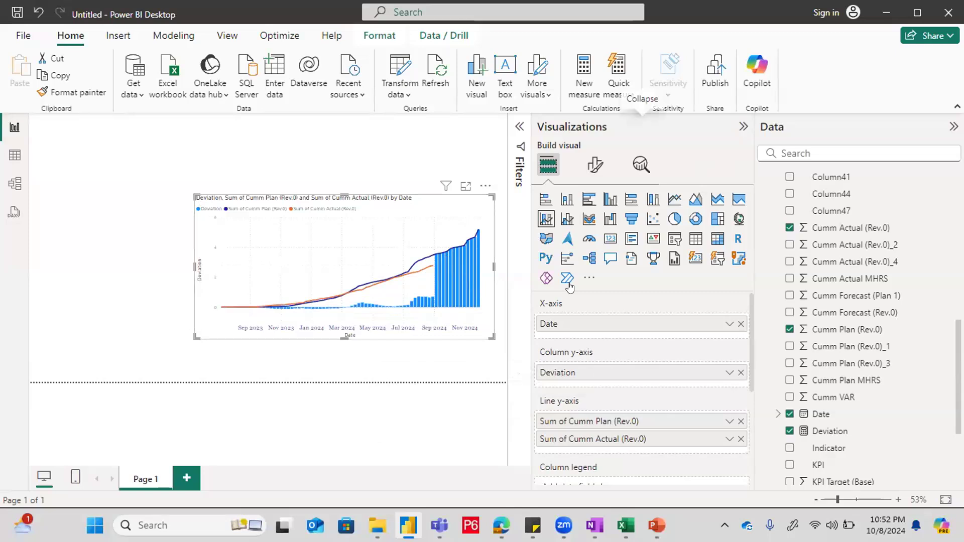
# Step: View the chart with more canvas space and highlight the Deviation column for October 31, 2024
pyautogui.click(743, 127)
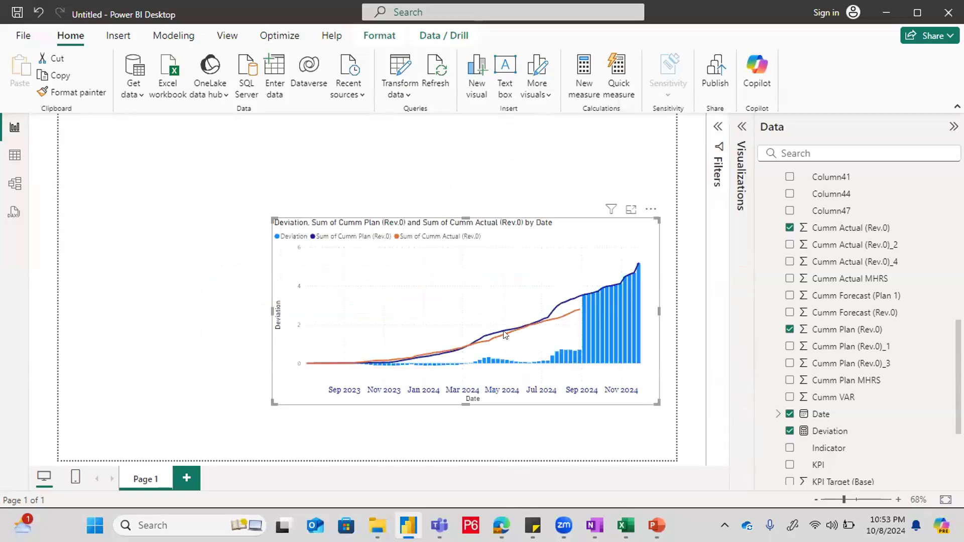
pyautogui.click(621, 322)
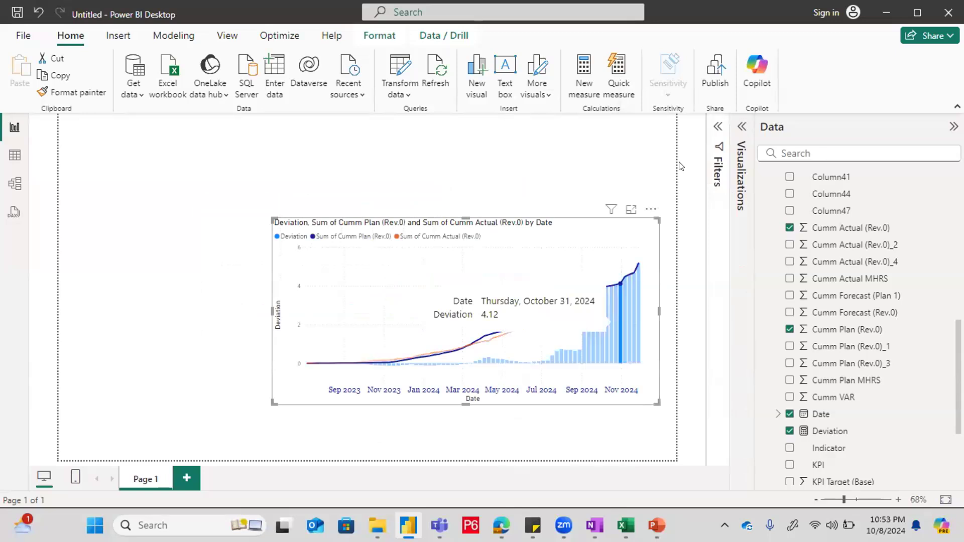
pyautogui.click(741, 128)
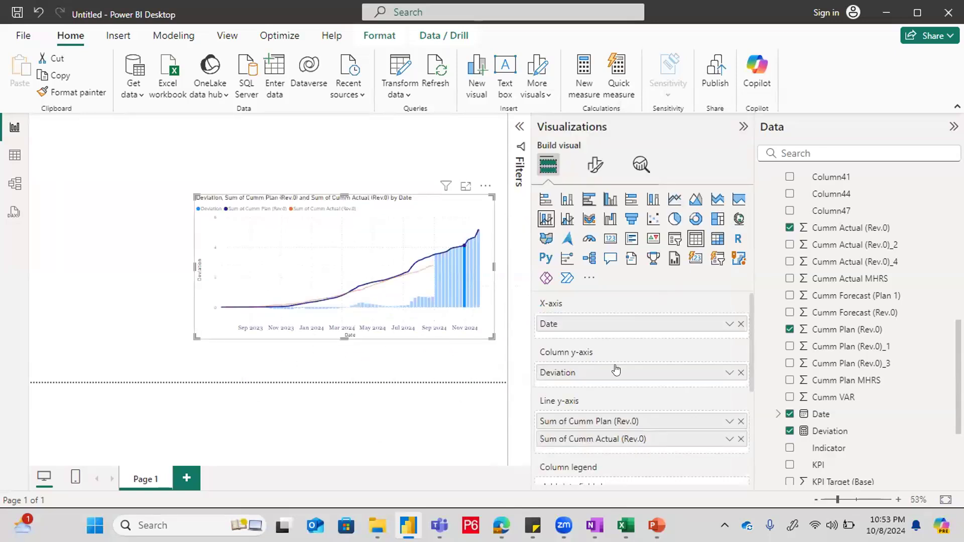
# Step: Look through the Deviation field options and the chart's format settings, including secondary y-axis, legend, columns and lines
pyautogui.click(729, 372)
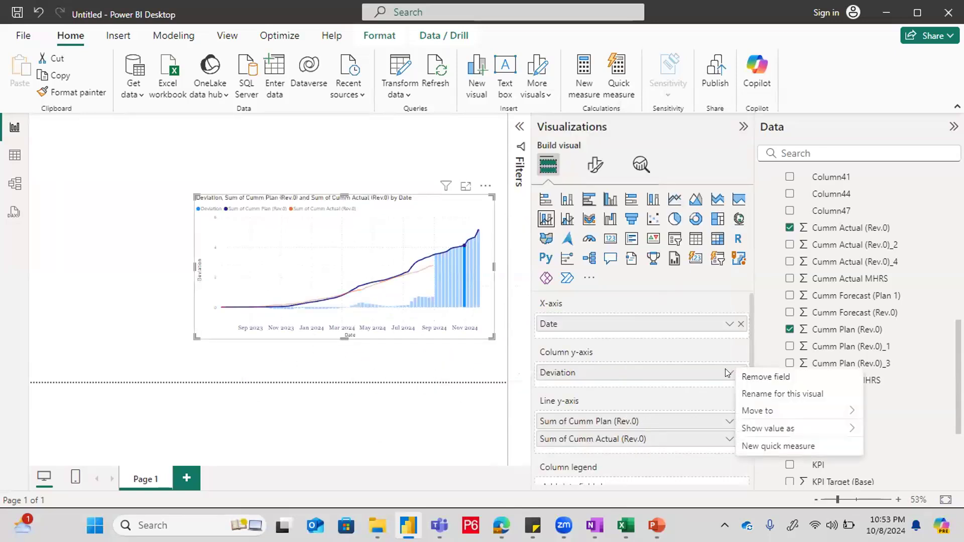
pyautogui.click(594, 166)
pyautogui.click(606, 334)
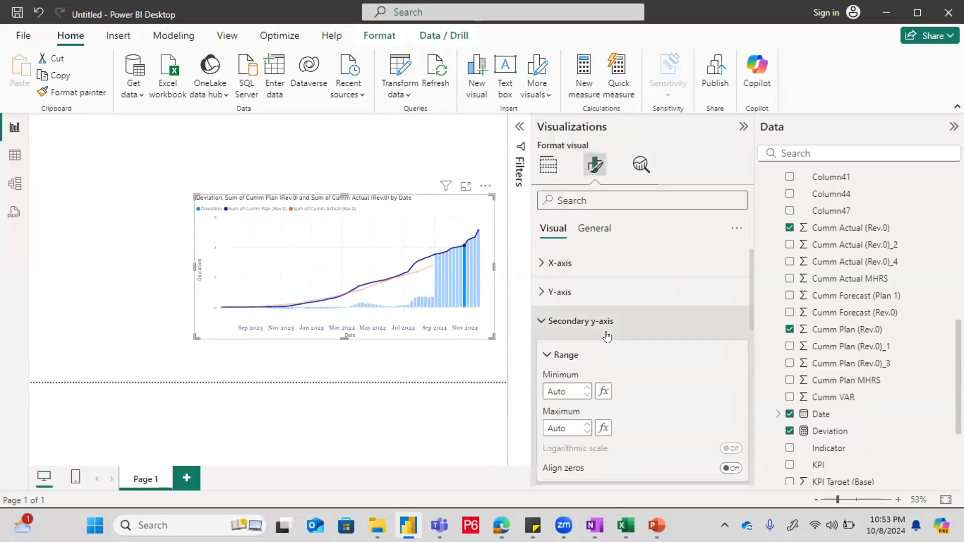
pyautogui.scroll(-5, 635, 359)
pyautogui.click(636, 362)
pyautogui.scroll(-7, 636, 361)
pyautogui.click(639, 358)
pyautogui.scroll(-3, 639, 357)
pyautogui.scroll(-6, 639, 358)
pyautogui.click(638, 361)
pyautogui.scroll(-2, 639, 358)
pyautogui.scroll(-5, 639, 358)
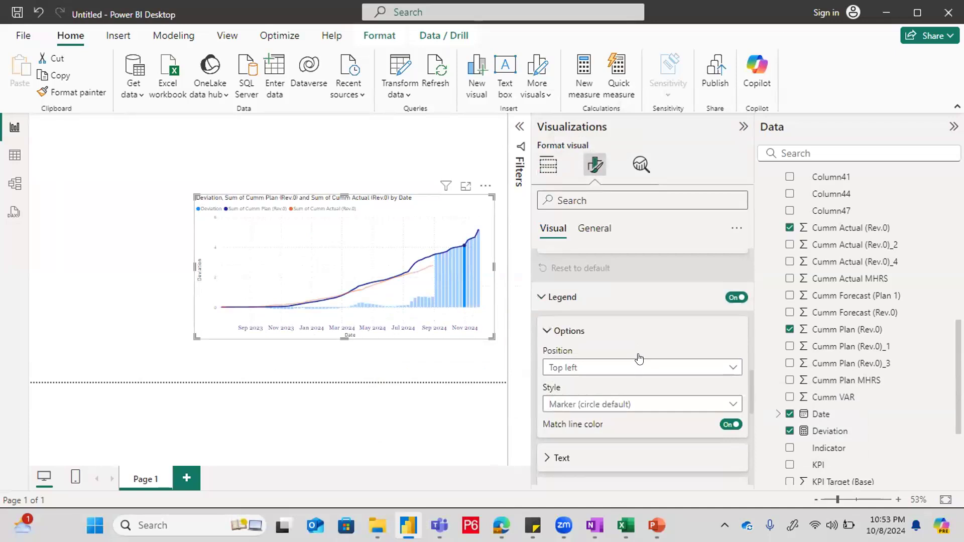
pyautogui.scroll(-4, 639, 357)
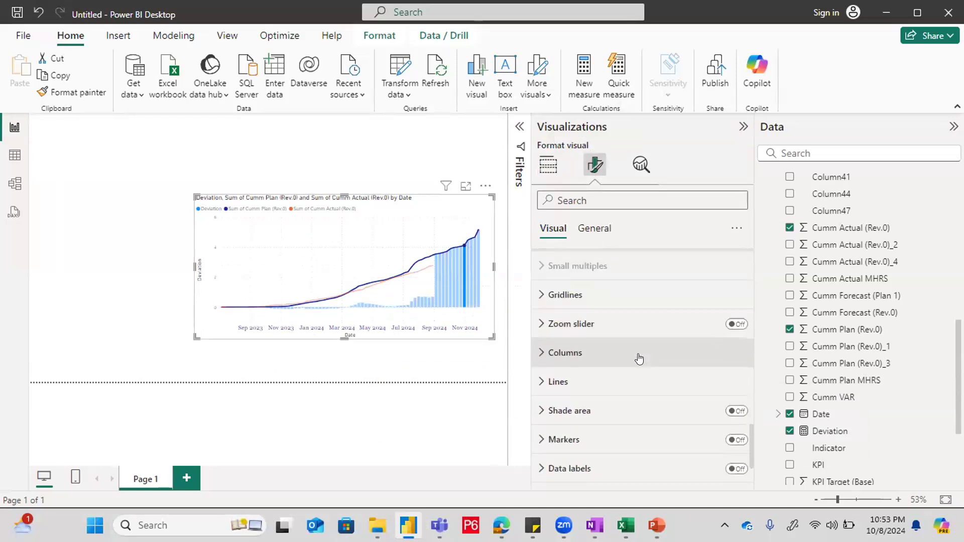
pyautogui.scroll(4, 639, 357)
pyautogui.scroll(-4, 639, 357)
pyautogui.scroll(10, 639, 357)
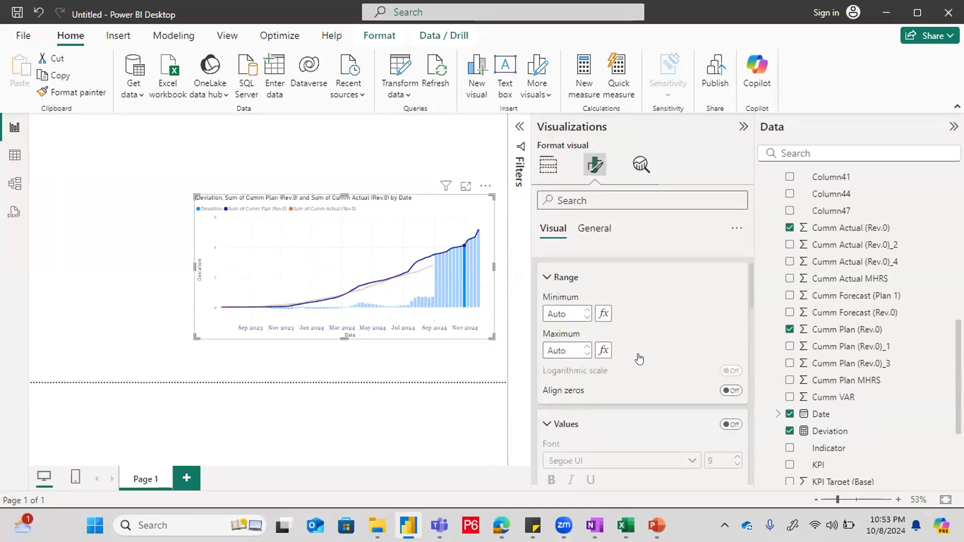
pyautogui.click(578, 228)
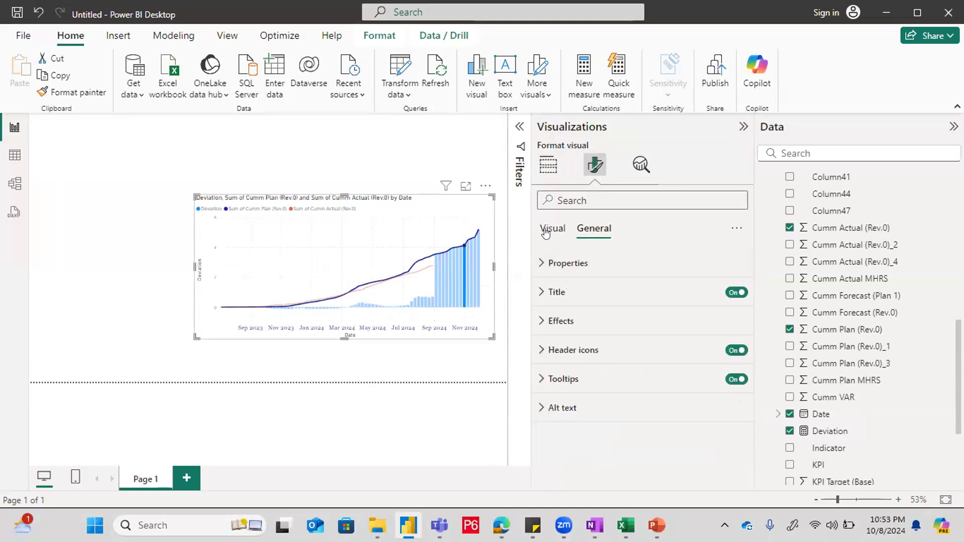
pyautogui.click(542, 230)
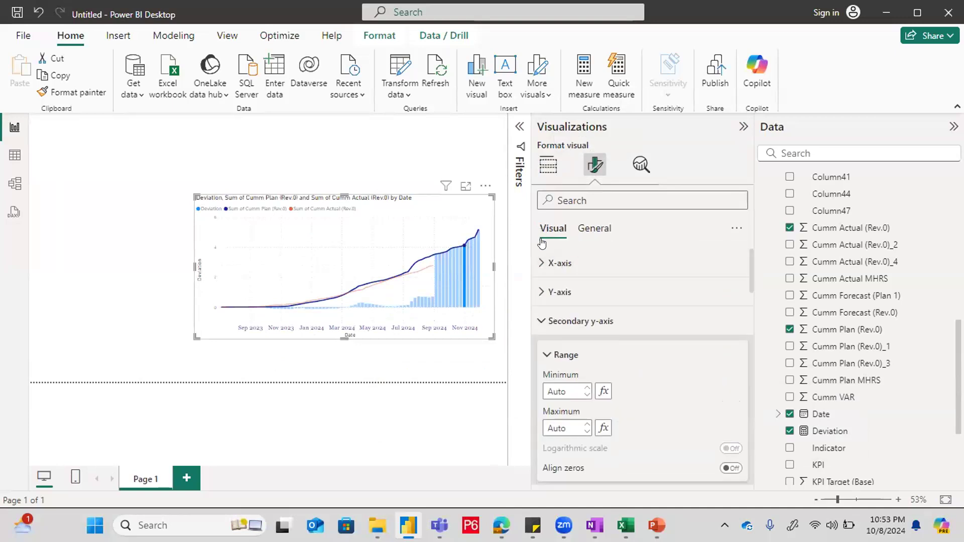
# Step: Examine the chart's field wells and the options of its Deviation, Date and Cumm Plan (Rev.0) fields, including moving and value display
pyautogui.click(549, 165)
pyautogui.scroll(-5, 643, 392)
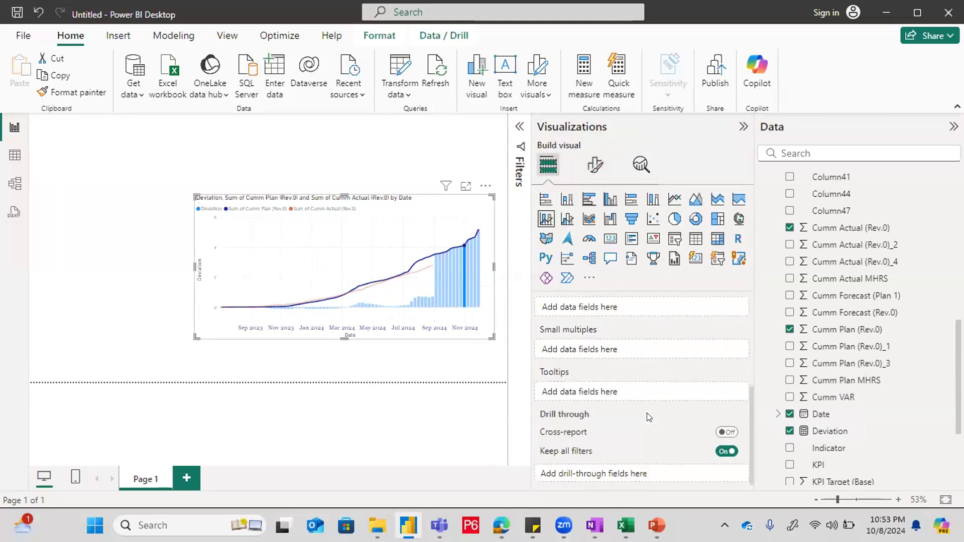
pyautogui.scroll(5, 649, 416)
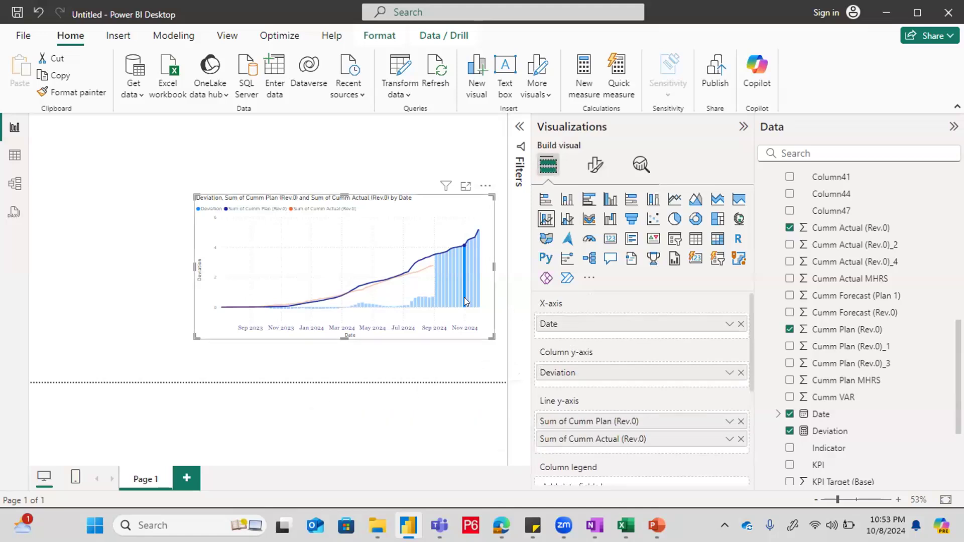
pyautogui.click(727, 374)
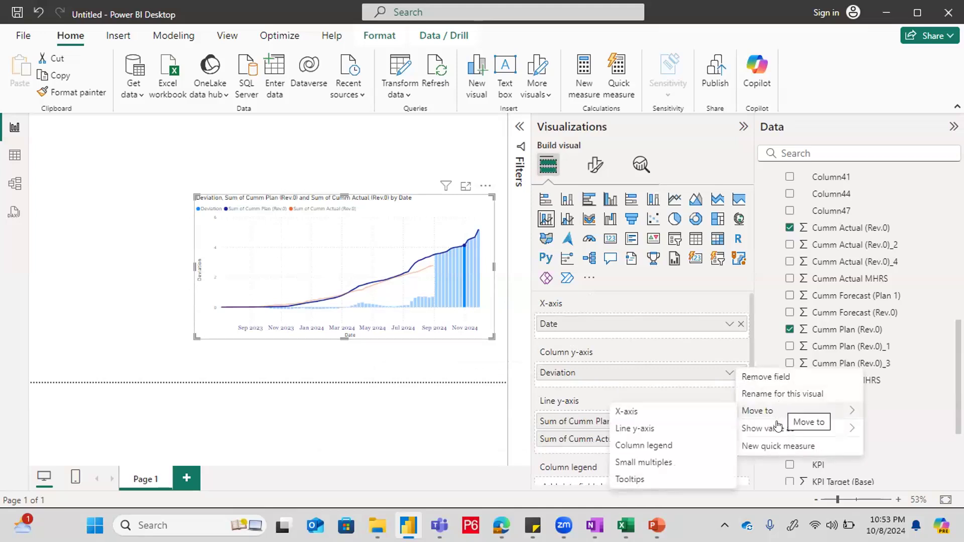
pyautogui.moveTo(777, 426)
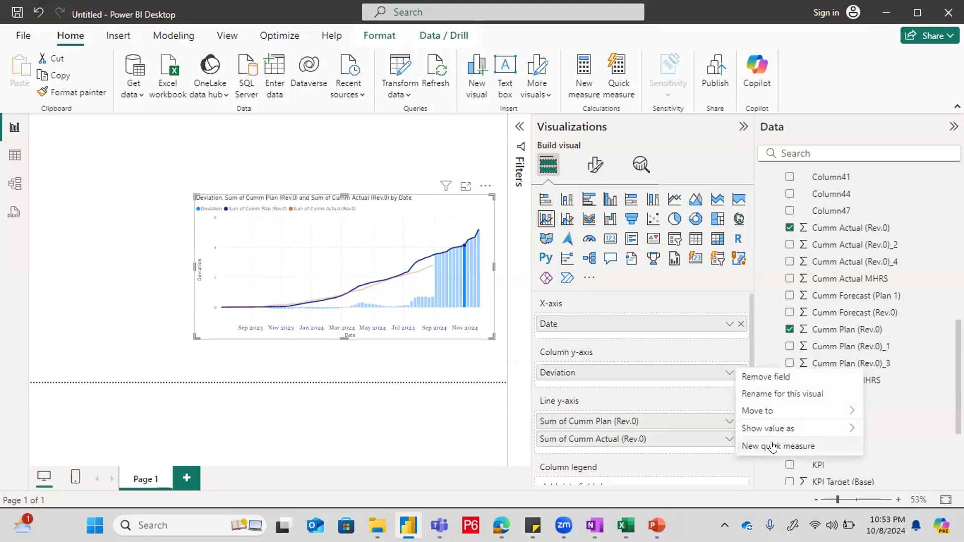
pyautogui.click(727, 329)
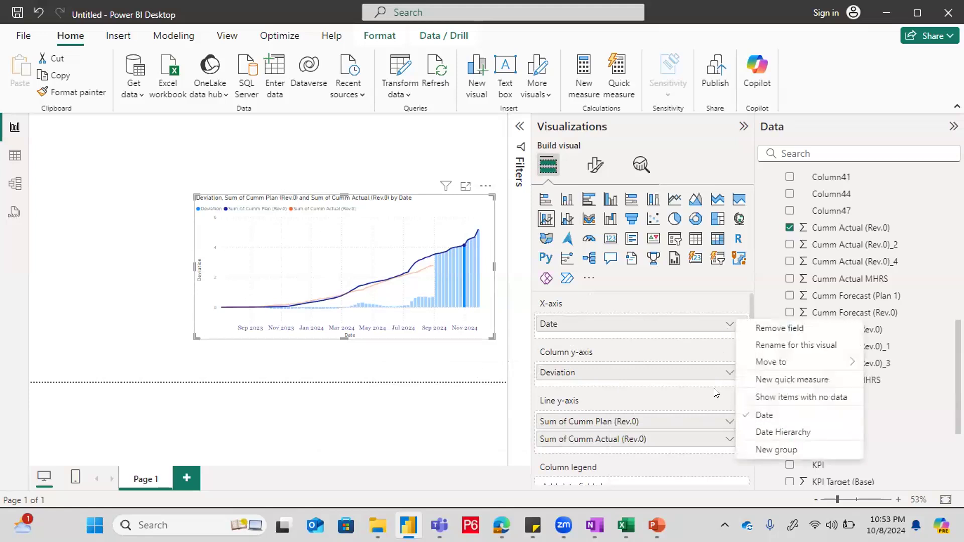
pyautogui.click(728, 419)
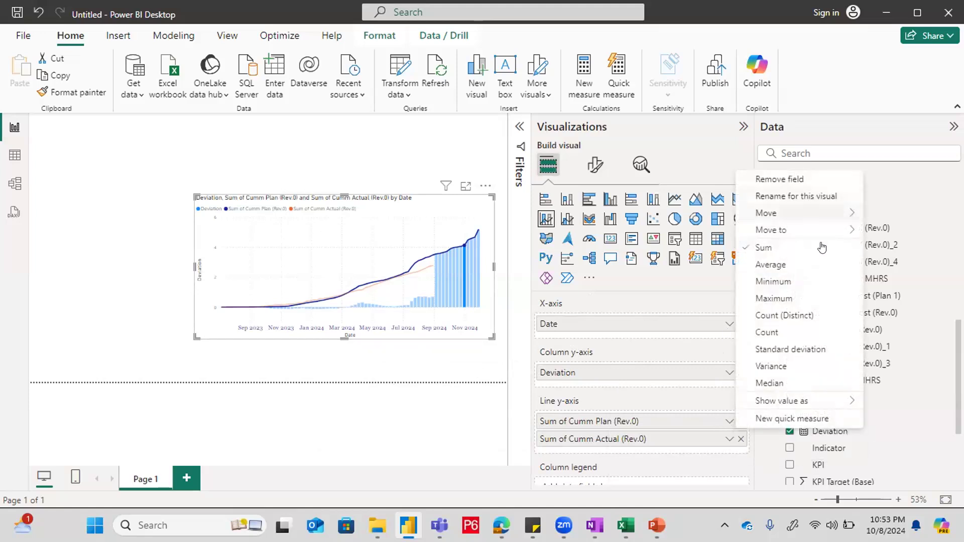
pyautogui.moveTo(817, 402)
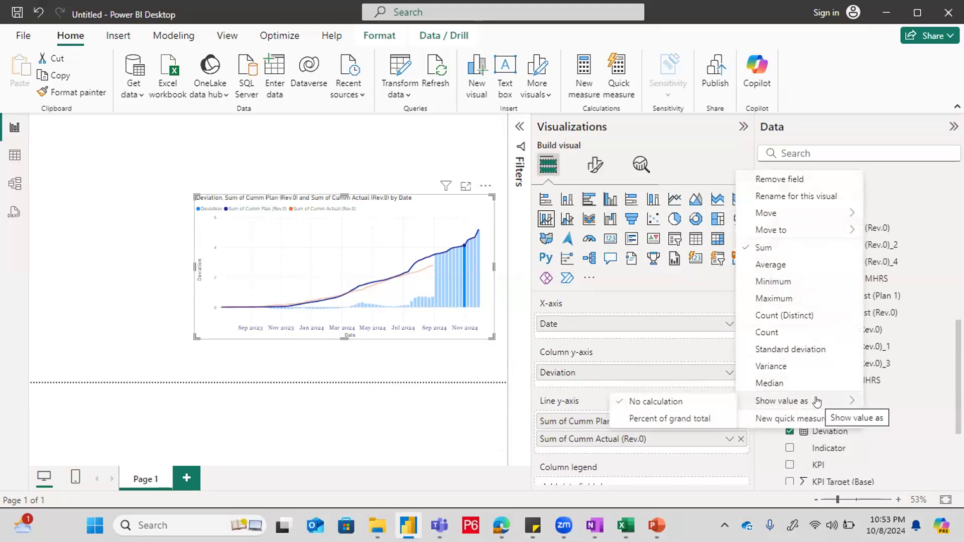
pyautogui.moveTo(823, 226)
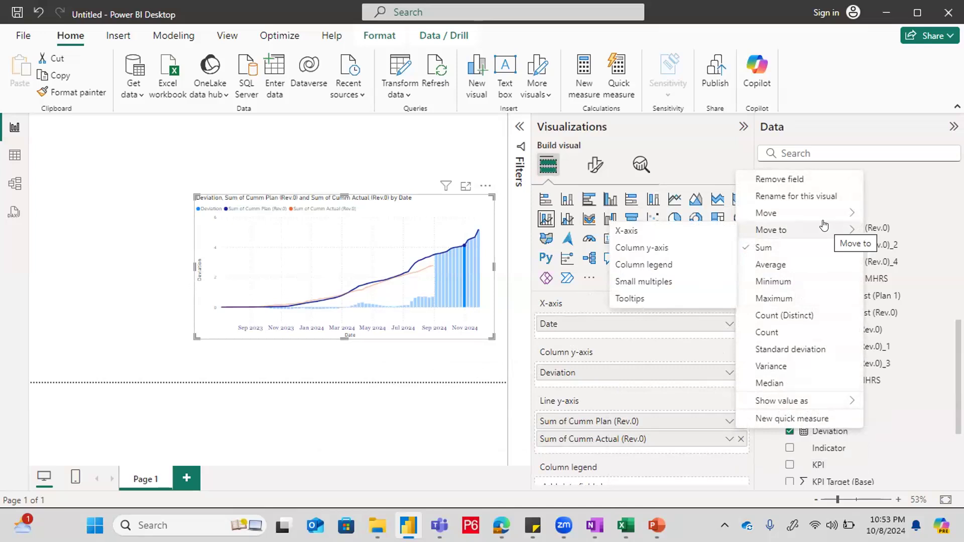
pyautogui.click(424, 377)
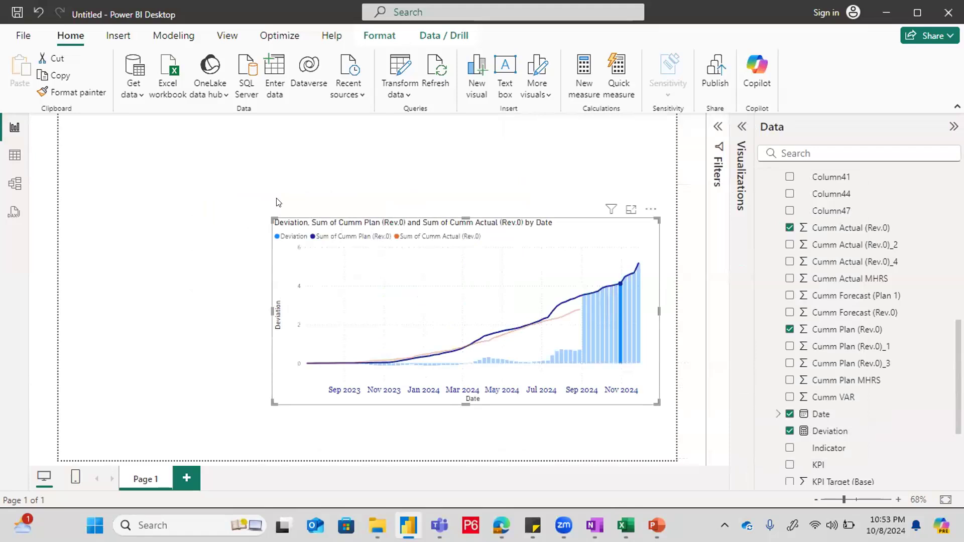
# Step: Enlarge the combo chart towards the page's upper-left corner and open the Deviation measure's formula
pyautogui.moveTo(272, 219); pyautogui.dragTo(150, 176)
pyautogui.click(843, 430)
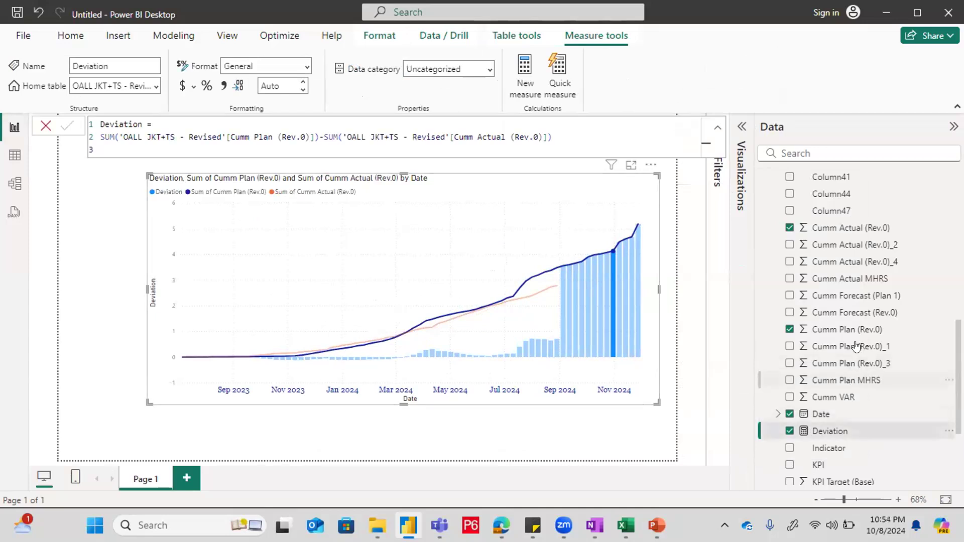
# Step: Switch to the ChatGPT conversation in the browser, review its earlier DAX formulas that handle blank values with IF and ISBLANK, and return to Power BI
pyautogui.hotkey('alt', 'Tab')
pyautogui.scroll(10, 718, 300)
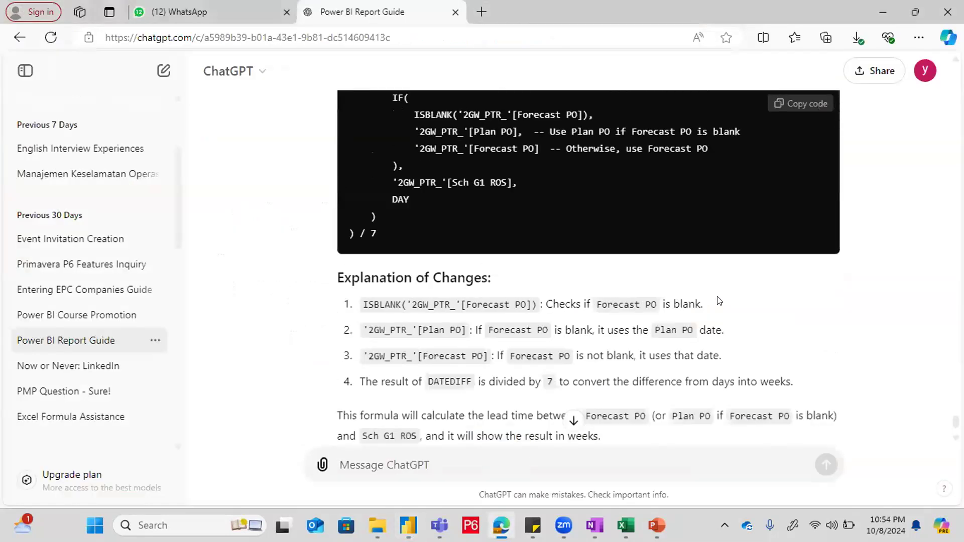
pyautogui.scroll(5, 626, 288)
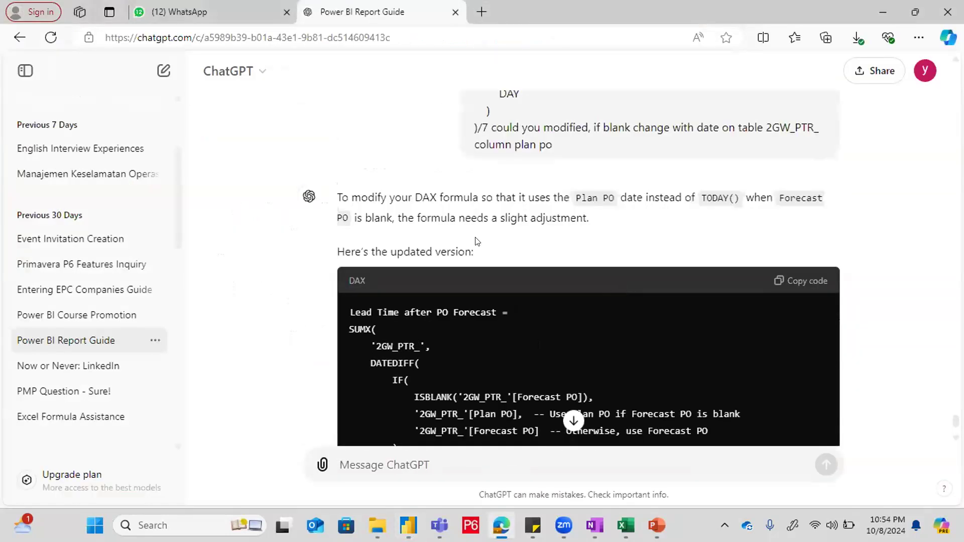
pyautogui.scroll(1, 484, 224)
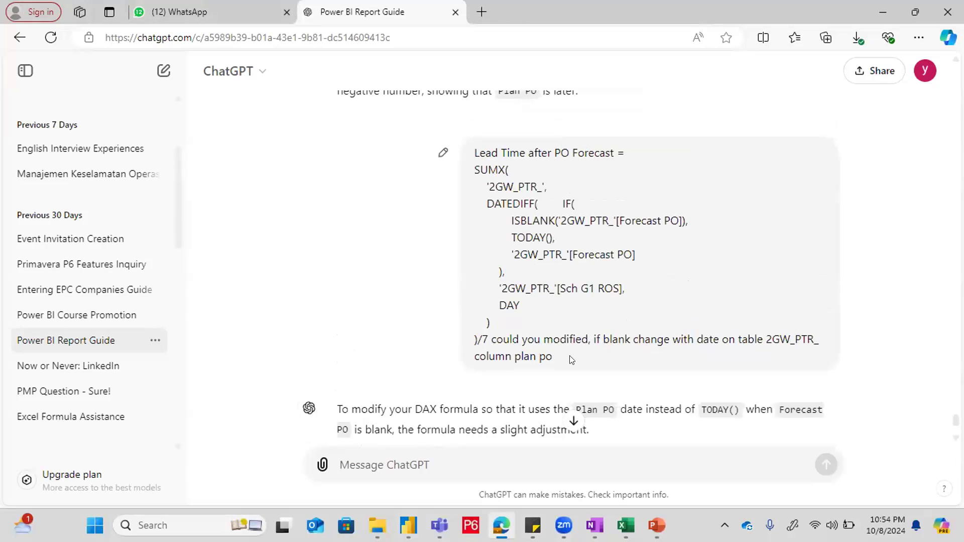
pyautogui.scroll(-1, 570, 359)
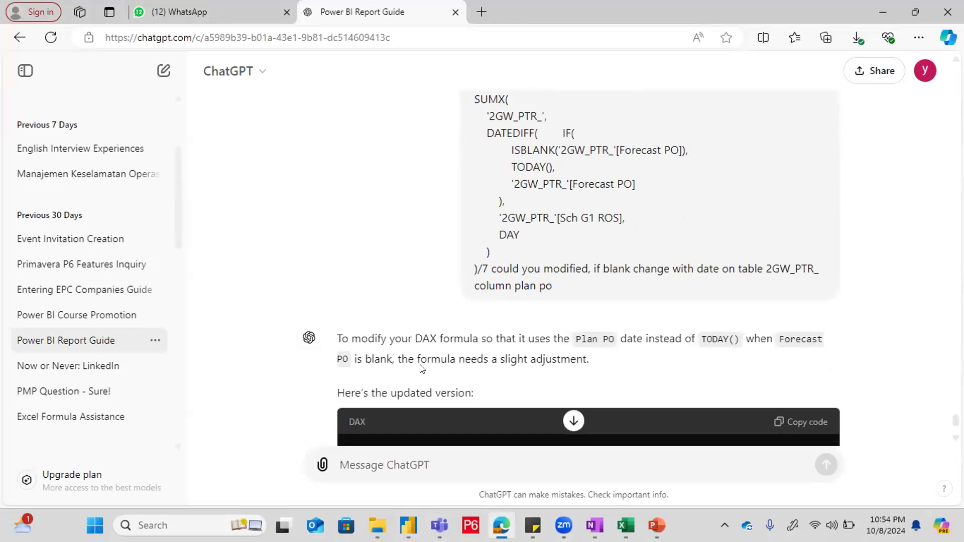
pyautogui.scroll(-1, 548, 350)
pyautogui.scroll(-4, 548, 350)
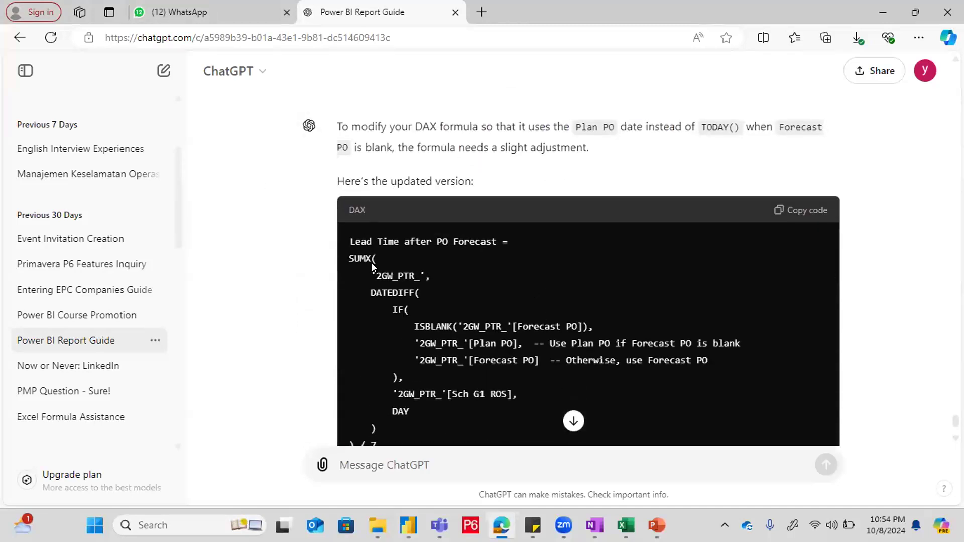
pyautogui.scroll(-1, 374, 266)
pyautogui.scroll(15, 451, 300)
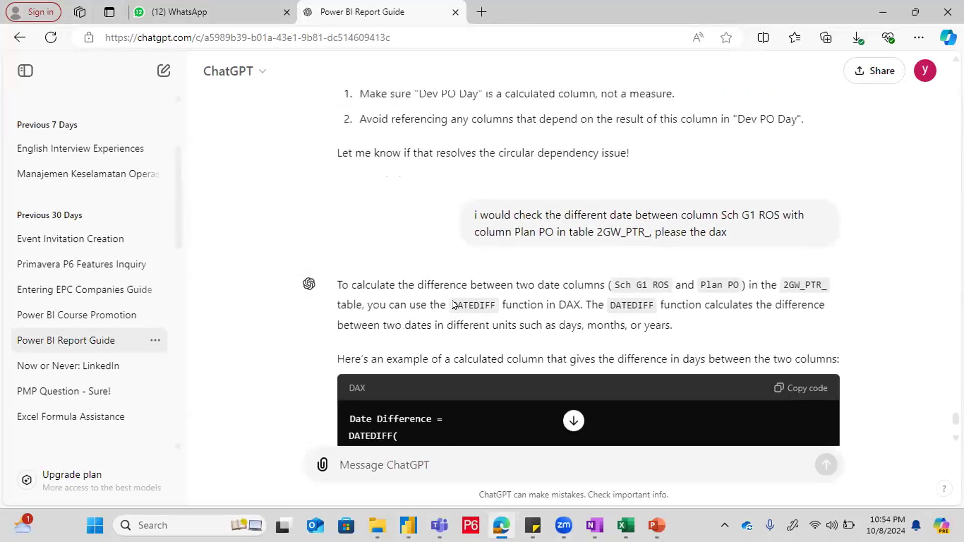
pyautogui.scroll(2, 452, 300)
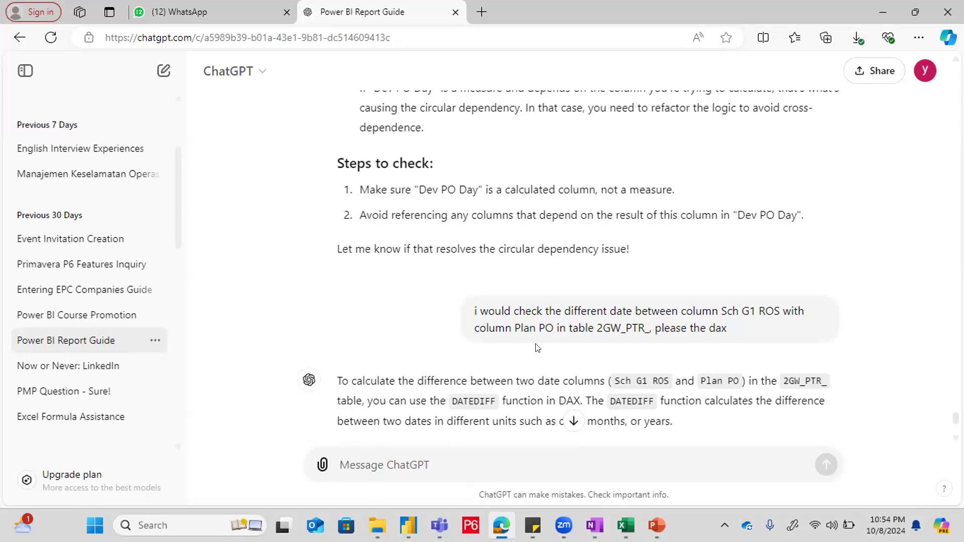
pyautogui.scroll(5, 536, 344)
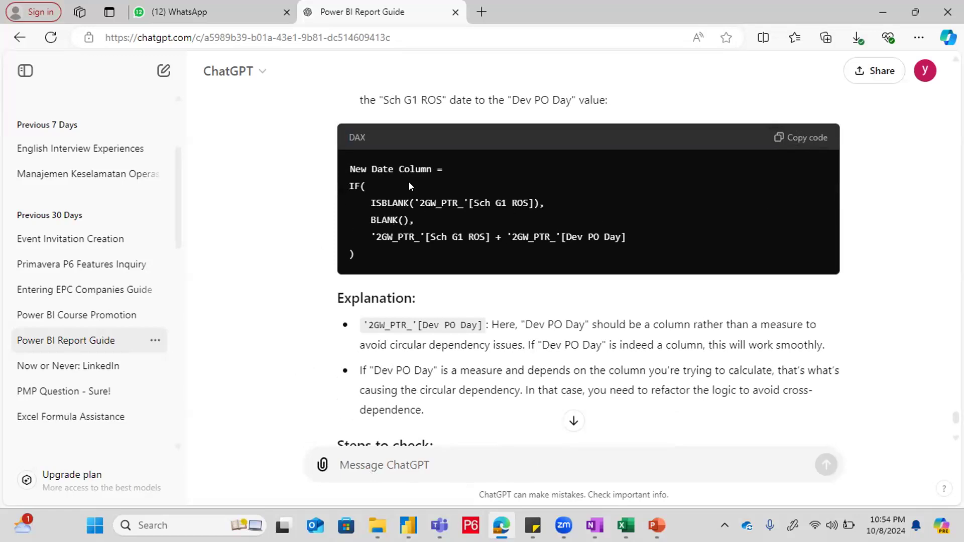
pyautogui.scroll(1, 522, 260)
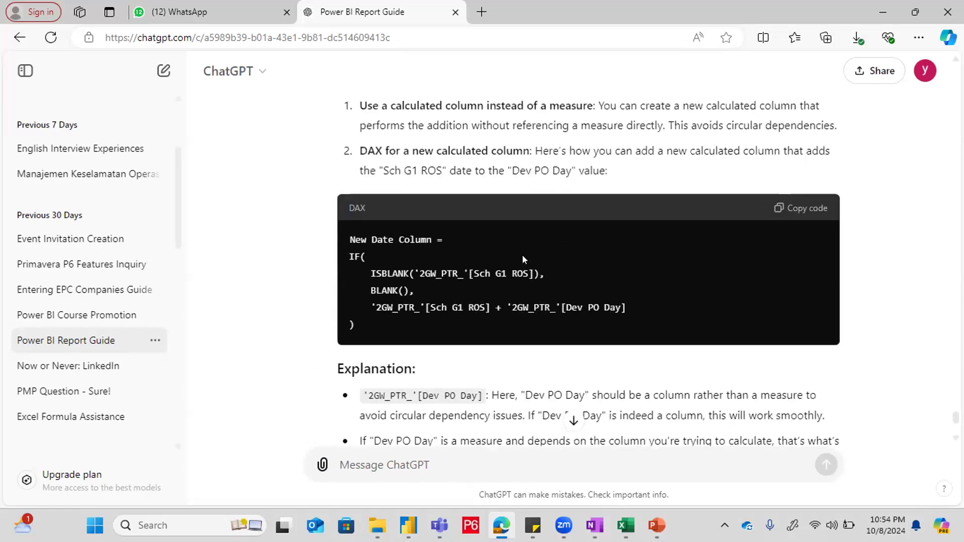
pyautogui.scroll(10, 522, 259)
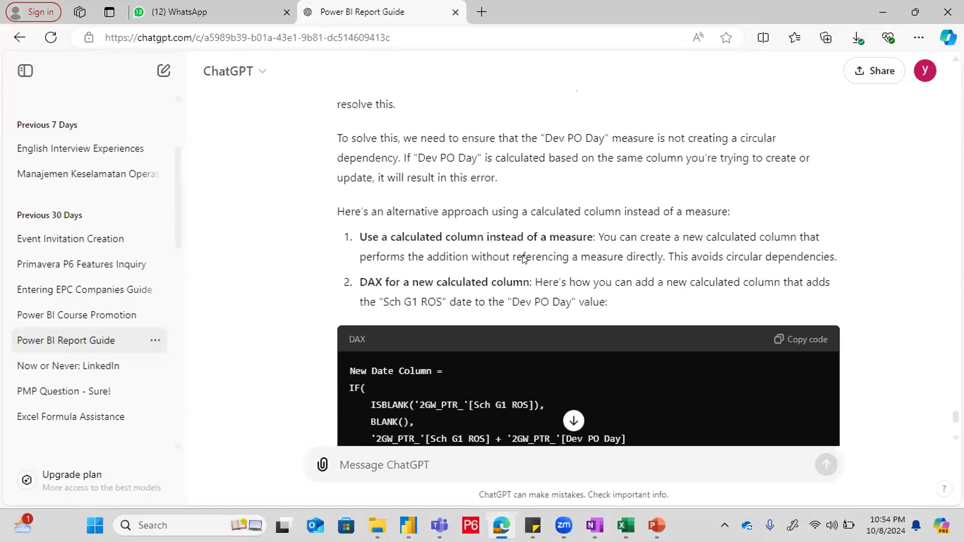
pyautogui.scroll(1, 519, 257)
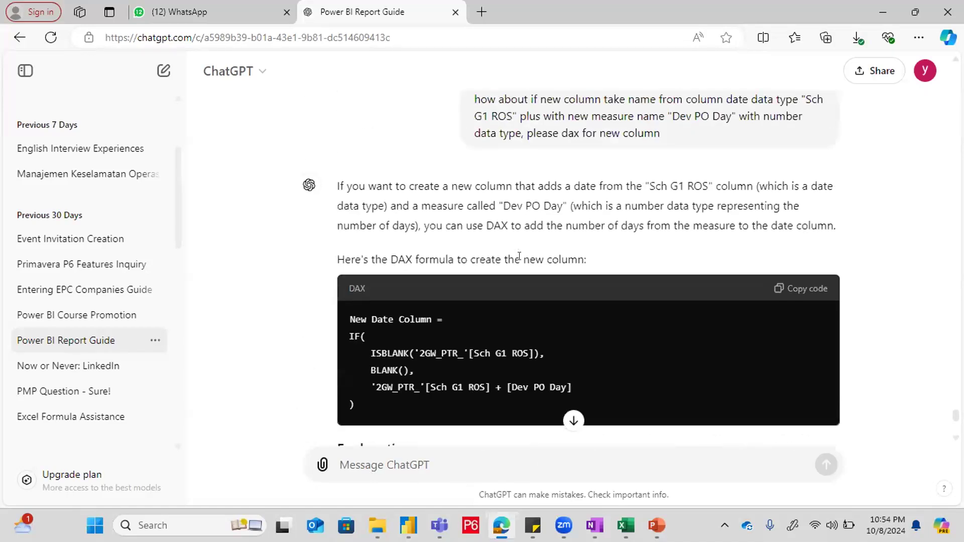
pyautogui.hotkey('alt', 'Tab')
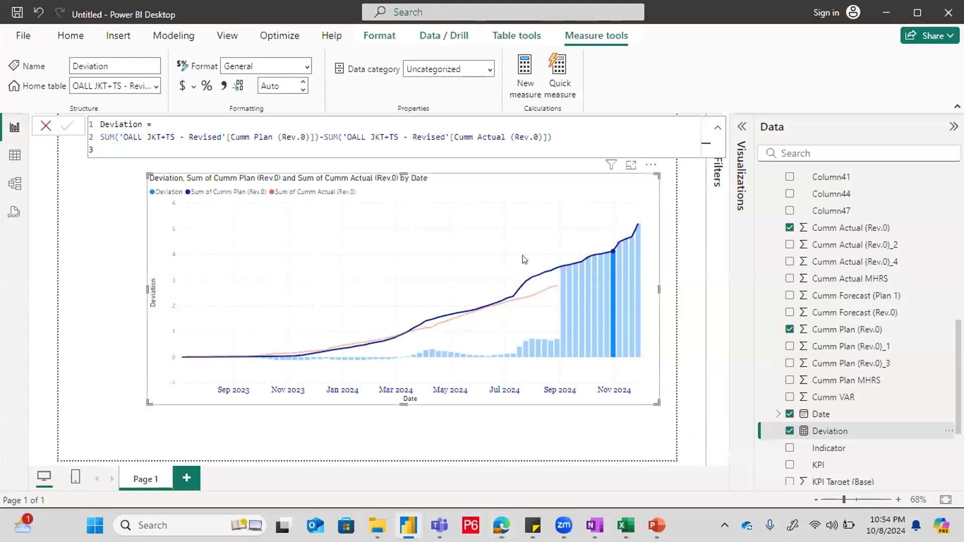